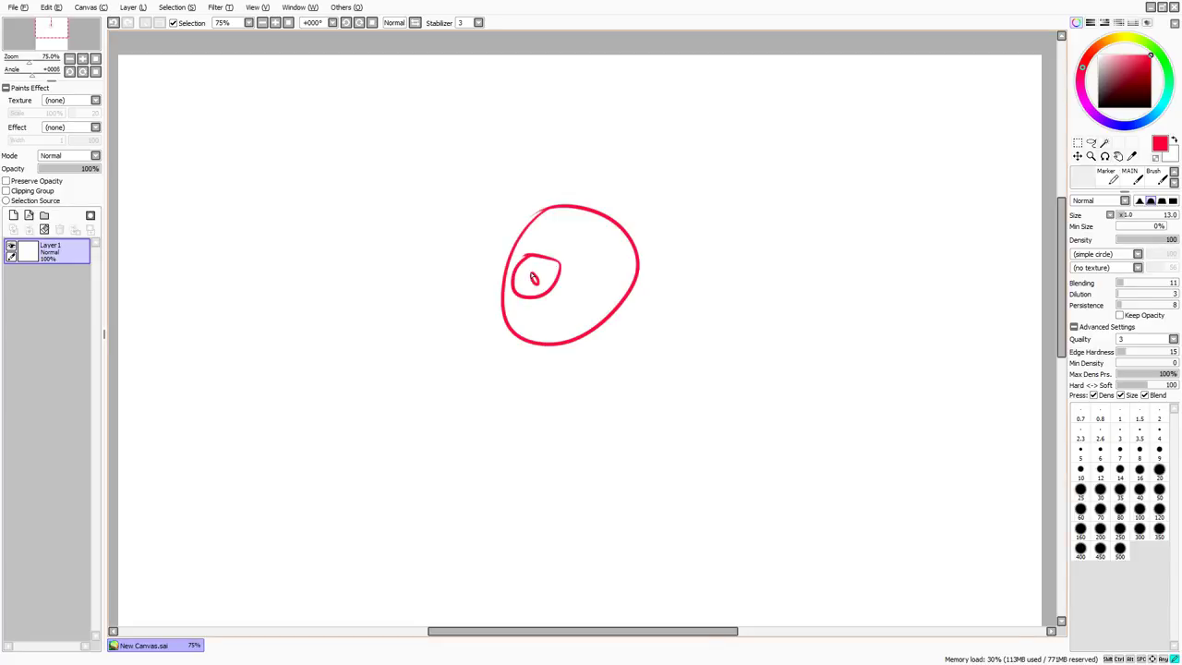
# Finish the red face sketch with its open mouth and add spiky hair tufts on the side of the head.
pyautogui.moveTo(535, 309)
pyautogui.mouseDown()
pyautogui.moveTo(591, 296)
pyautogui.moveTo(541, 292)
pyautogui.mouseUp()
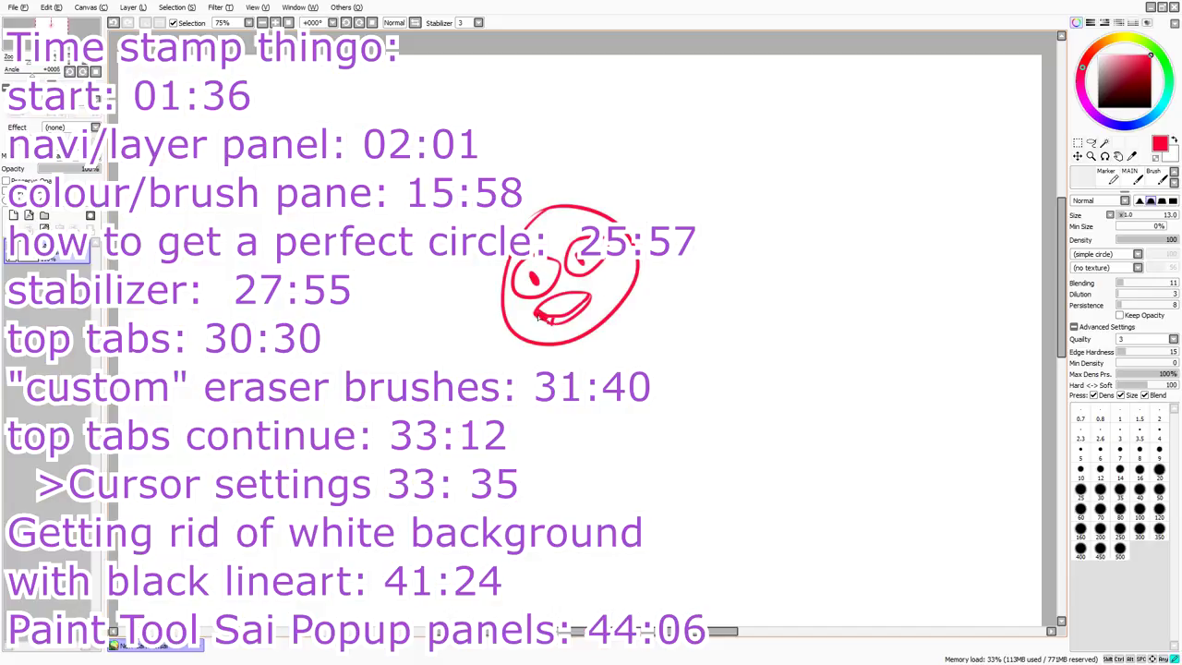
pyautogui.moveTo(558, 214); pyautogui.dragTo(476, 211)
pyautogui.moveTo(461, 282); pyautogui.dragTo(502, 262)
pyautogui.hotkey('ctrl', 'z')
pyautogui.hotkey('ctrl', 'z')
pyautogui.hotkey('ctrl', 'z')
pyautogui.moveTo(549, 211); pyautogui.dragTo(469, 204)
pyautogui.moveTo(461, 212); pyautogui.dragTo(509, 230)
pyautogui.moveTo(475, 274); pyautogui.dragTo(517, 262)
pyautogui.hotkey('ctrl', 'z')
pyautogui.hotkey('ctrl', 'z')
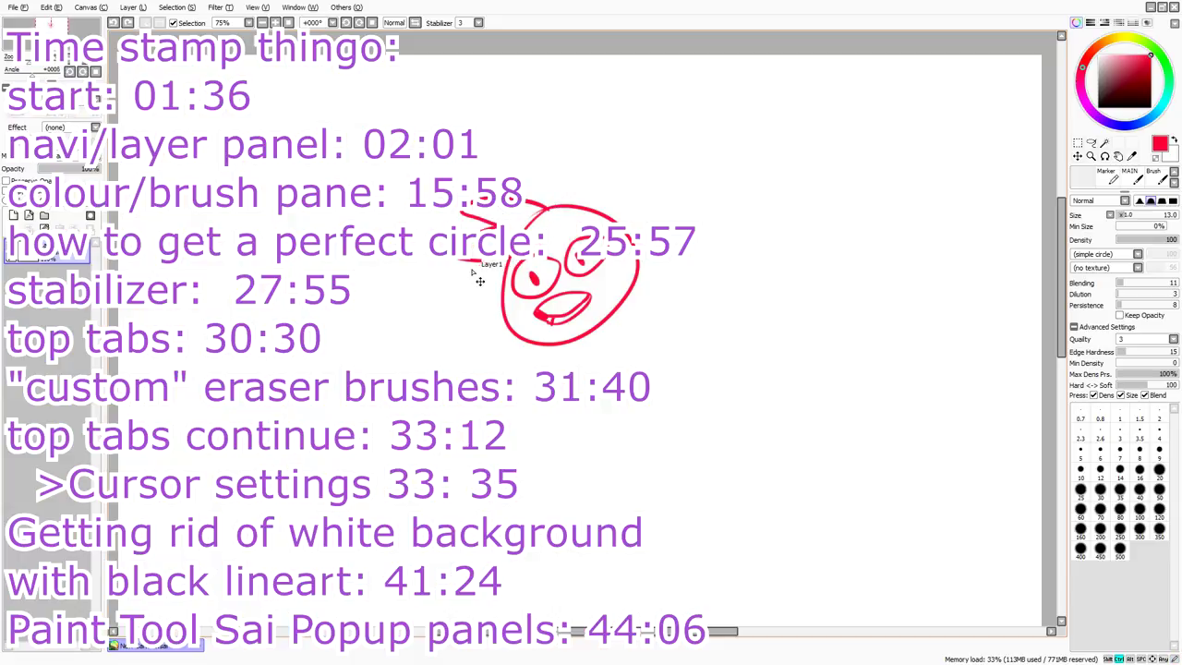
pyautogui.moveTo(433, 264); pyautogui.dragTo(505, 262)
pyautogui.moveTo(503, 264); pyautogui.dragTo(508, 271)
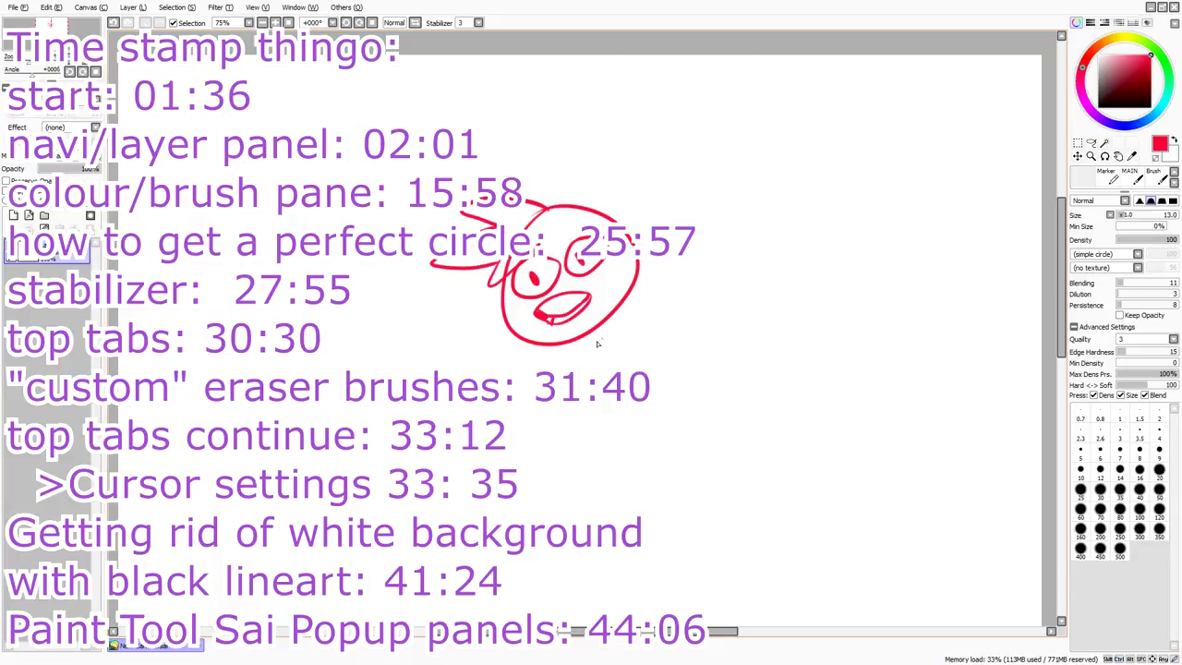
# Sketch the character's neck, shoulder line and raised waving hand below the face.
pyautogui.moveTo(568, 358); pyautogui.dragTo(480, 453)
pyautogui.hotkey('ctrl', 'z')
pyautogui.moveTo(568, 354)
pyautogui.mouseDown()
pyautogui.moveTo(529, 347)
pyautogui.moveTo(493, 433)
pyautogui.mouseUp()
pyautogui.moveTo(466, 356)
pyautogui.mouseDown()
pyautogui.moveTo(408, 376)
pyautogui.moveTo(446, 372)
pyautogui.moveTo(425, 384)
pyautogui.moveTo(448, 402)
pyautogui.mouseUp()
pyautogui.hotkey('ctrl', 'z')
pyautogui.hotkey('ctrl', 'z')
pyautogui.moveTo(423, 392); pyautogui.dragTo(444, 417)
pyautogui.moveTo(467, 374); pyautogui.dragTo(489, 429)
pyautogui.hotkey('ctrl', 'z')
pyautogui.hotkey('ctrl', 'z')
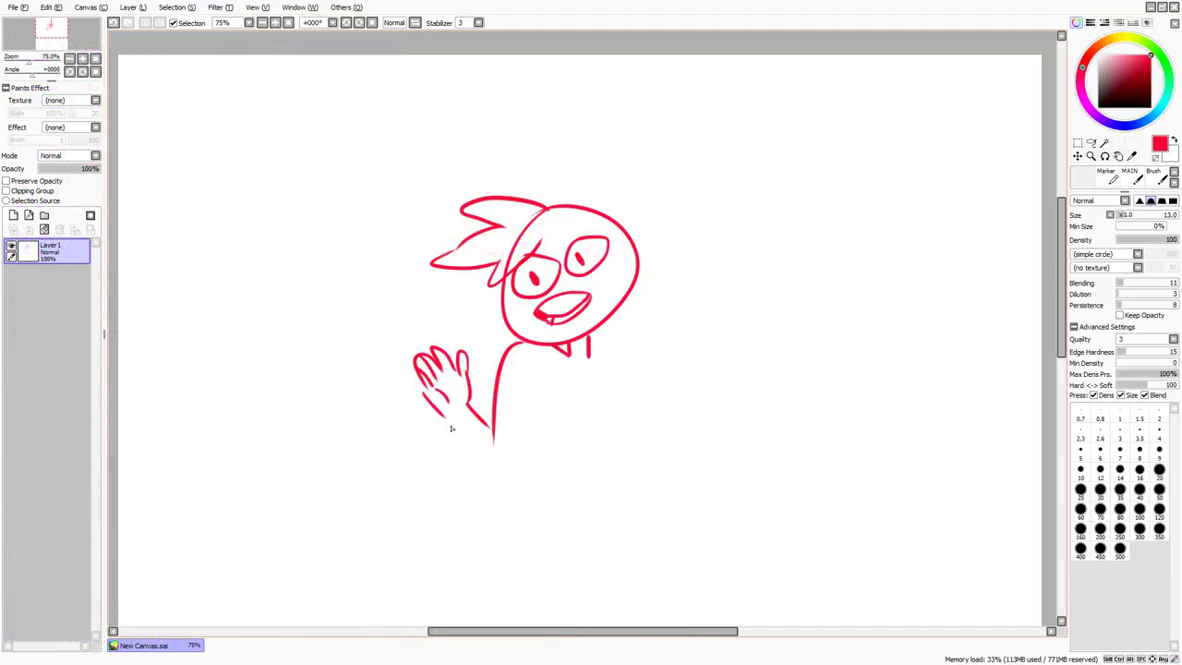
pyautogui.moveTo(638, 379)
pyautogui.mouseDown()
pyautogui.moveTo(683, 369)
pyautogui.moveTo(697, 392)
pyautogui.moveTo(673, 373)
pyautogui.mouseUp()
# Clear the layer and sketch a smaller round face with two eyes and an open mouth.
pyautogui.click(44, 230)
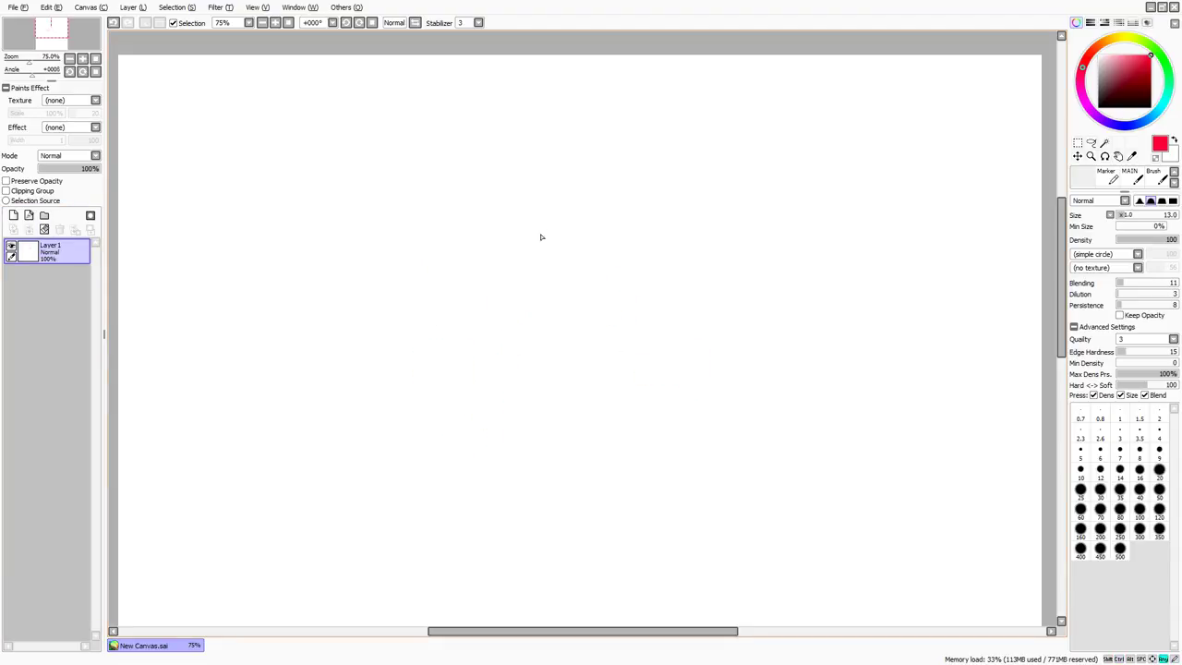
pyautogui.moveTo(610, 181); pyautogui.dragTo(592, 179)
pyautogui.moveTo(595, 228)
pyautogui.mouseDown()
pyautogui.moveTo(617, 274)
pyautogui.moveTo(631, 262)
pyautogui.moveTo(612, 270)
pyautogui.moveTo(631, 212)
pyautogui.moveTo(617, 223)
pyautogui.moveTo(637, 232)
pyautogui.moveTo(642, 218)
pyautogui.mouseUp()
pyautogui.hotkey('ctrl', 'z')
pyautogui.hotkey('ctrl', 'z')
pyautogui.moveTo(622, 212); pyautogui.dragTo(643, 216)
pyautogui.moveTo(622, 224)
pyautogui.mouseDown()
pyautogui.moveTo(617, 269)
pyautogui.moveTo(626, 265)
pyautogui.mouseUp()
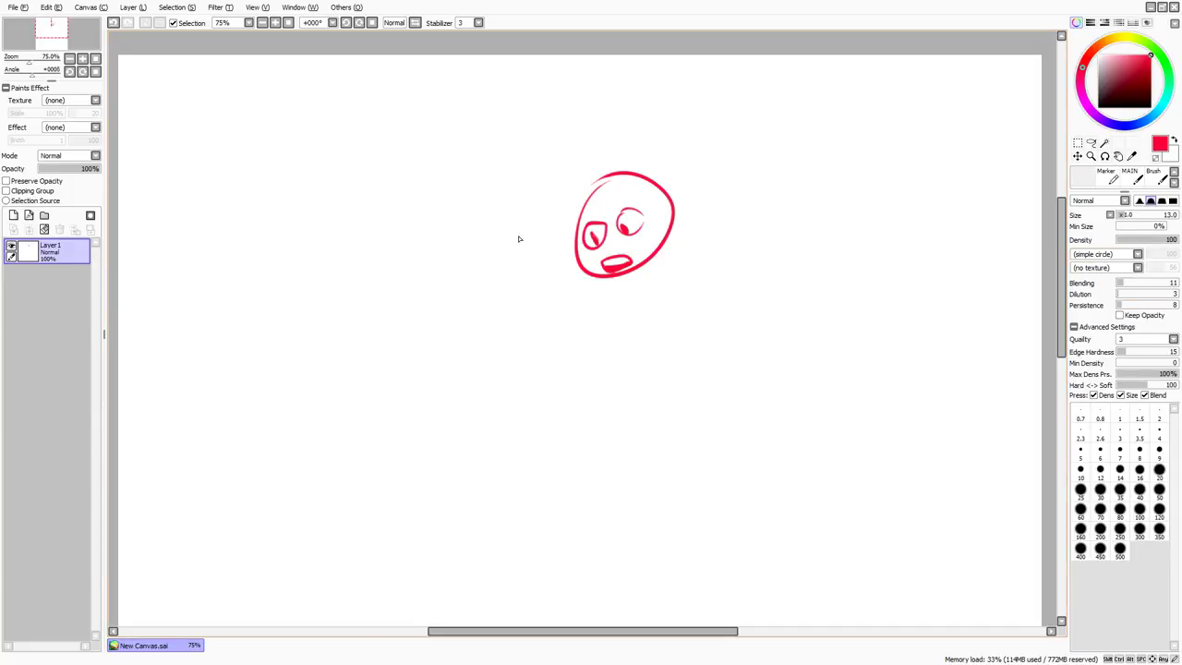
# Replace the face with a redrawn one that has narrowed eyes, slanted brows and a small open mouth.
pyautogui.press('e')
pyautogui.moveTo(591, 221)
pyautogui.mouseDown()
pyautogui.moveTo(636, 243)
pyautogui.moveTo(603, 276)
pyautogui.moveTo(585, 260)
pyautogui.moveTo(622, 227)
pyautogui.mouseUp()
pyautogui.press('b')
pyautogui.moveTo(637, 178)
pyautogui.mouseDown()
pyautogui.moveTo(702, 211)
pyautogui.moveTo(607, 216)
pyautogui.moveTo(637, 206)
pyautogui.moveTo(624, 230)
pyautogui.moveTo(663, 249)
pyautogui.moveTo(634, 260)
pyautogui.mouseUp()
pyautogui.hotkey('ctrl', 'z')
pyautogui.moveTo(655, 213)
pyautogui.mouseDown()
pyautogui.moveTo(643, 225)
pyautogui.moveTo(658, 231)
pyautogui.moveTo(644, 211)
pyautogui.mouseUp()
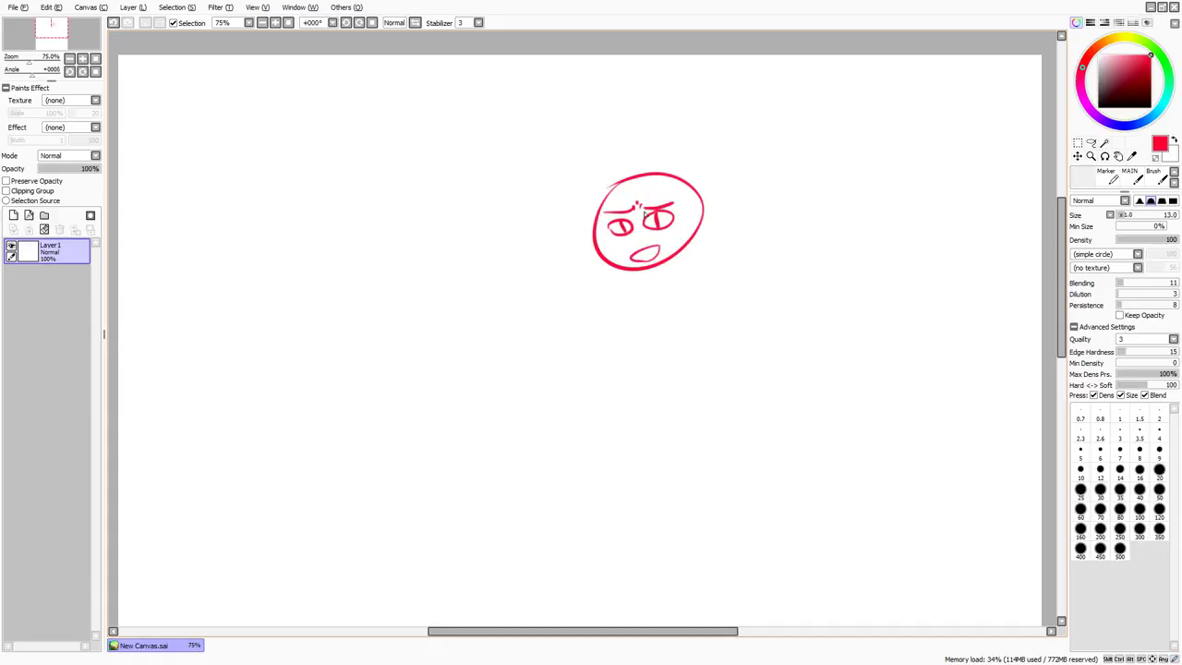
# Sketch the shoulders and outer arm lines below the head, retrying the strokes that do not fit.
pyautogui.moveTo(657, 266)
pyautogui.mouseDown()
pyautogui.moveTo(701, 312)
pyautogui.moveTo(618, 327)
pyautogui.moveTo(618, 306)
pyautogui.moveTo(600, 367)
pyautogui.mouseUp()
pyautogui.hotkey('ctrl', 'z')
pyautogui.hotkey('ctrl', 'z')
pyautogui.hotkey('ctrl', 'z')
pyautogui.moveTo(646, 269); pyautogui.dragTo(617, 316)
pyautogui.hotkey('ctrl', 'z')
pyautogui.moveTo(652, 268); pyautogui.dragTo(604, 319)
pyautogui.hotkey('ctrl', 'z')
pyautogui.moveTo(655, 268)
pyautogui.mouseDown()
pyautogui.moveTo(591, 347)
pyautogui.moveTo(569, 291)
pyautogui.mouseUp()
pyautogui.hotkey('ctrl', 'z')
pyautogui.moveTo(590, 348)
pyautogui.mouseDown()
pyautogui.moveTo(569, 282)
pyautogui.moveTo(548, 305)
pyautogui.mouseUp()
pyautogui.hotkey('ctrl', 'z')
pyautogui.hotkey('ctrl', 'z')
# Draw the two torso side lines between the figure's arms.
pyautogui.moveTo(671, 274); pyautogui.dragTo(671, 330)
pyautogui.moveTo(634, 280); pyautogui.dragTo(631, 339)
pyautogui.hotkey('ctrl', 'z')
pyautogui.hotkey('ctrl', 'z')
pyautogui.hotkey('ctrl', 'z')
pyautogui.hotkey('ctrl', 'z')
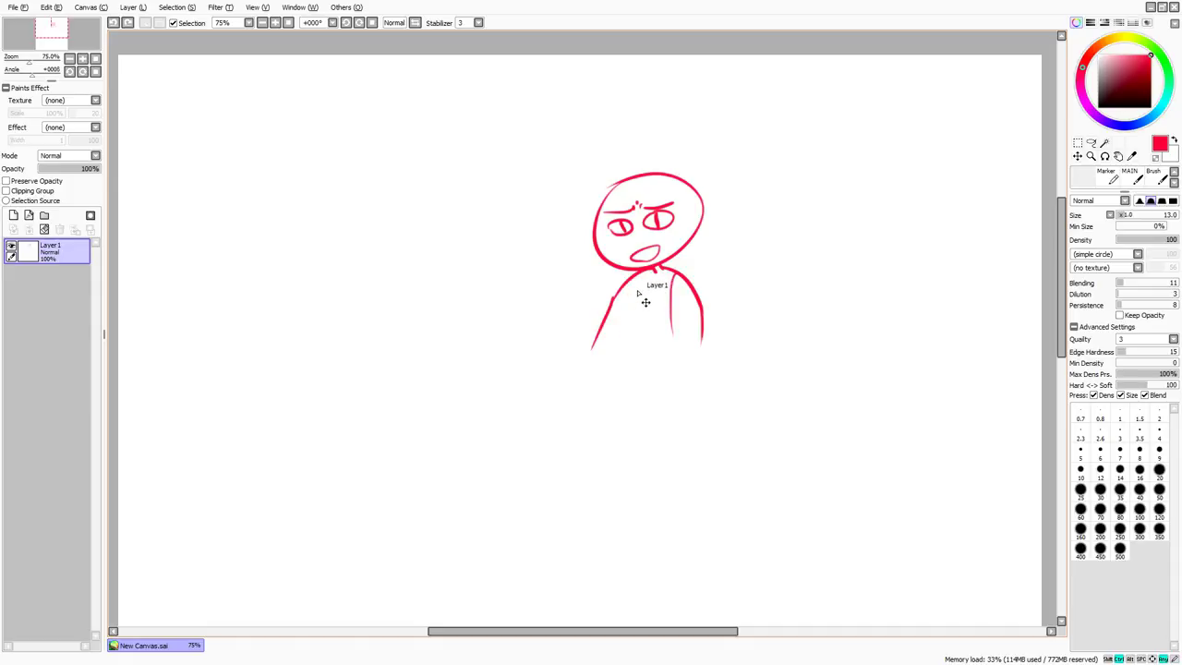
pyautogui.moveTo(629, 282); pyautogui.dragTo(626, 338)
pyautogui.moveTo(624, 334); pyautogui.dragTo(618, 349)
# Clear the whole character sketch from Layer1.
pyautogui.click(43, 229)
pyautogui.moveTo(369, 227)
pyautogui.mouseDown()
pyautogui.moveTo(353, 197)
pyautogui.moveTo(441, 238)
pyautogui.moveTo(342, 255)
pyautogui.moveTo(352, 265)
pyautogui.moveTo(390, 233)
pyautogui.mouseUp()
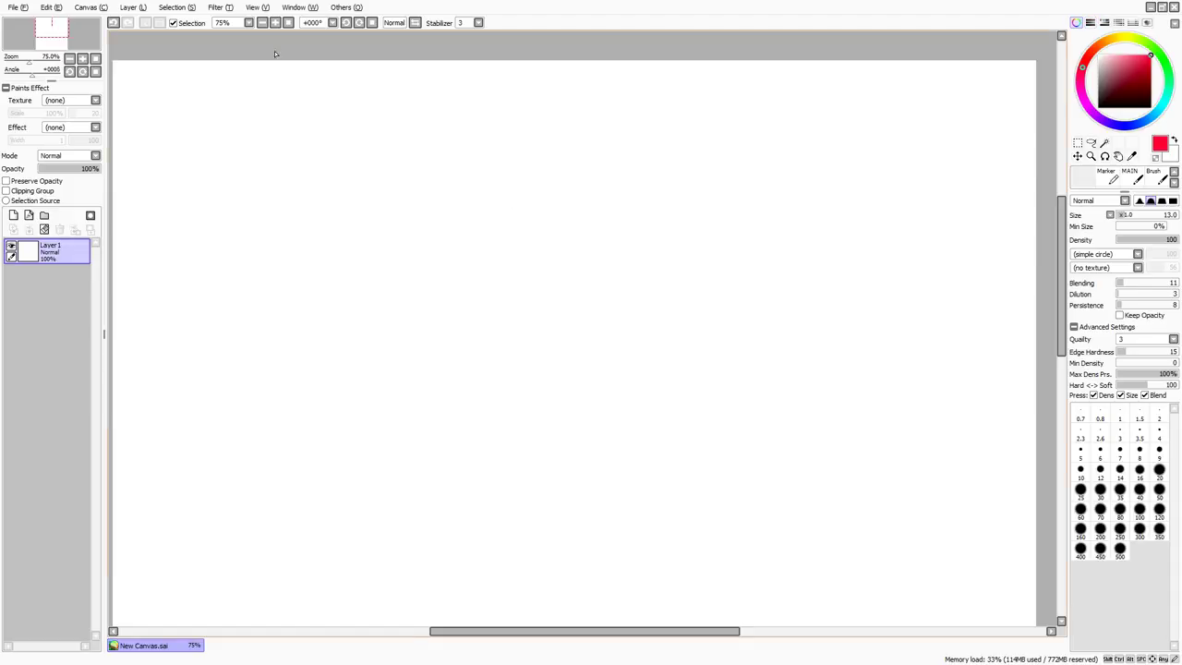
# Enable Show Layer Panel to Right and disable Show Color and Tool to Right.
pyautogui.click(300, 7)
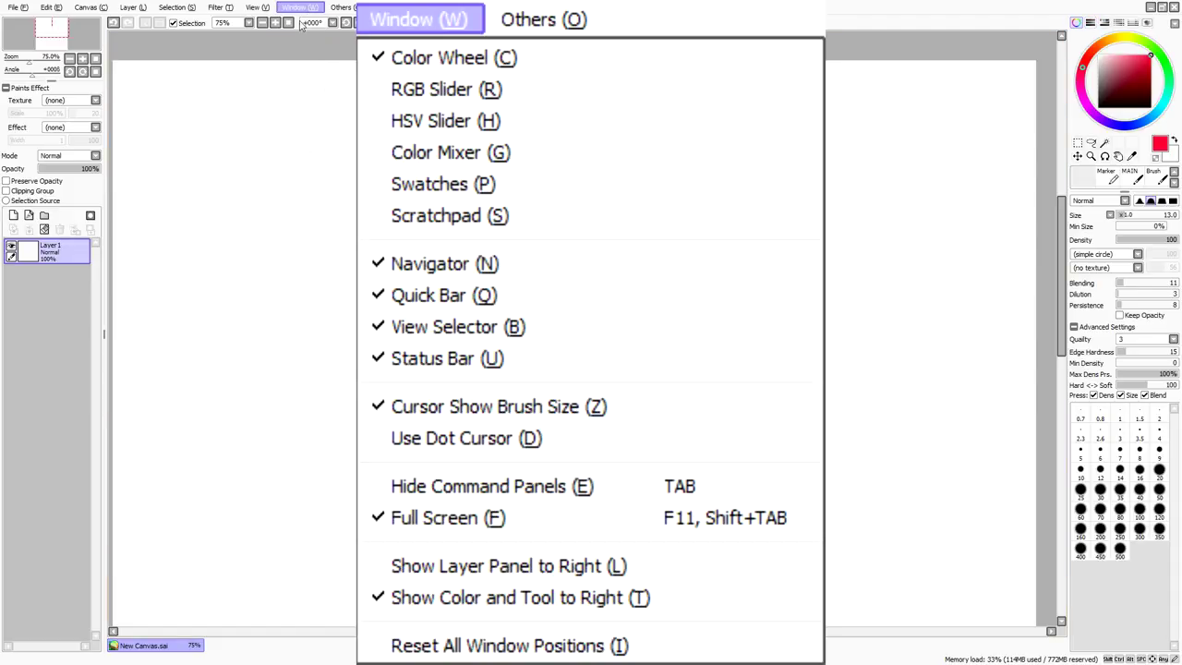
pyautogui.click(312, 220)
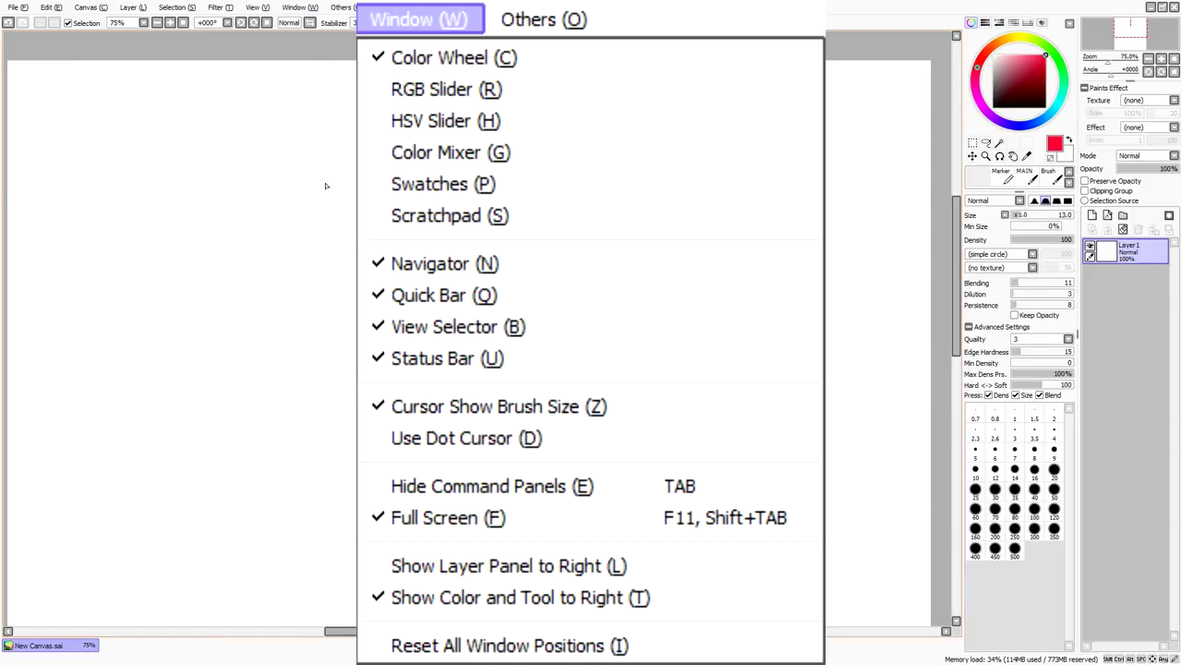
pyautogui.click(299, 6)
pyautogui.click(312, 228)
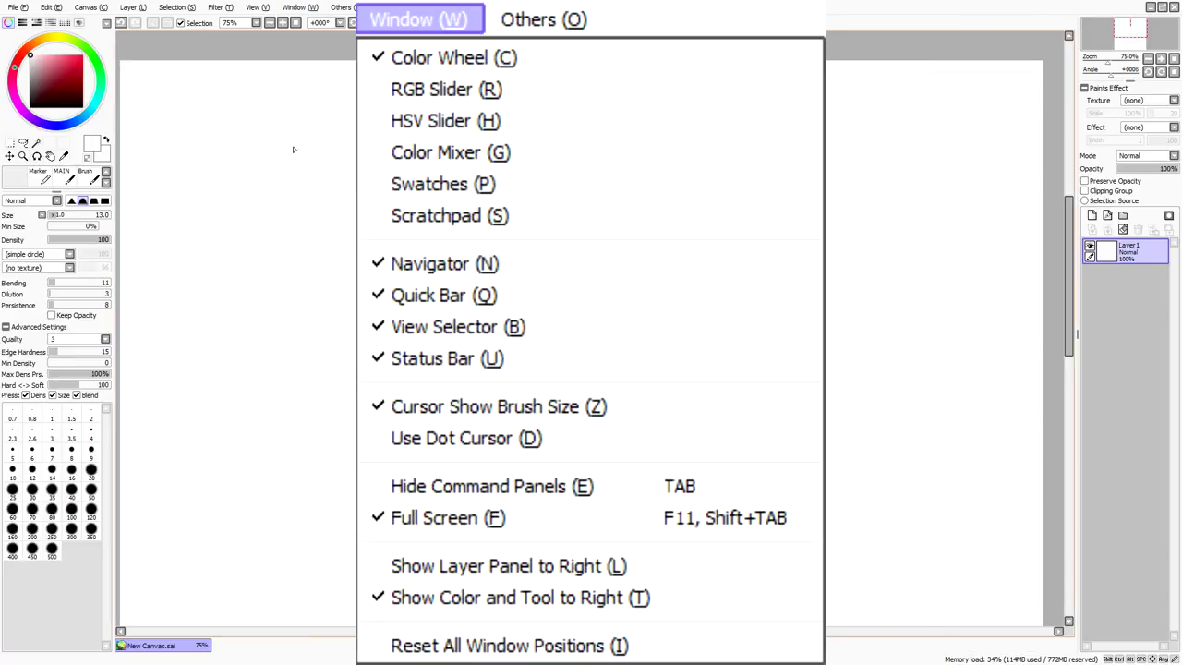
# Restore both panel position options and reselect the bright red color.
pyautogui.click(329, 230)
pyautogui.click(335, 218)
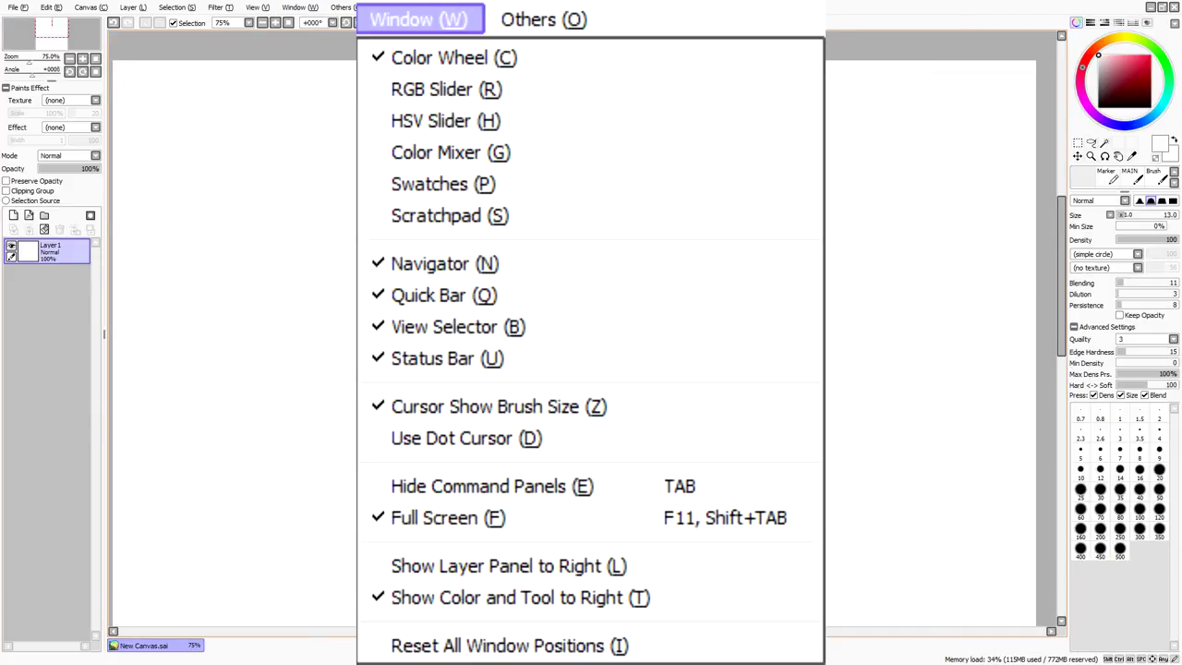
pyautogui.click(1150, 56)
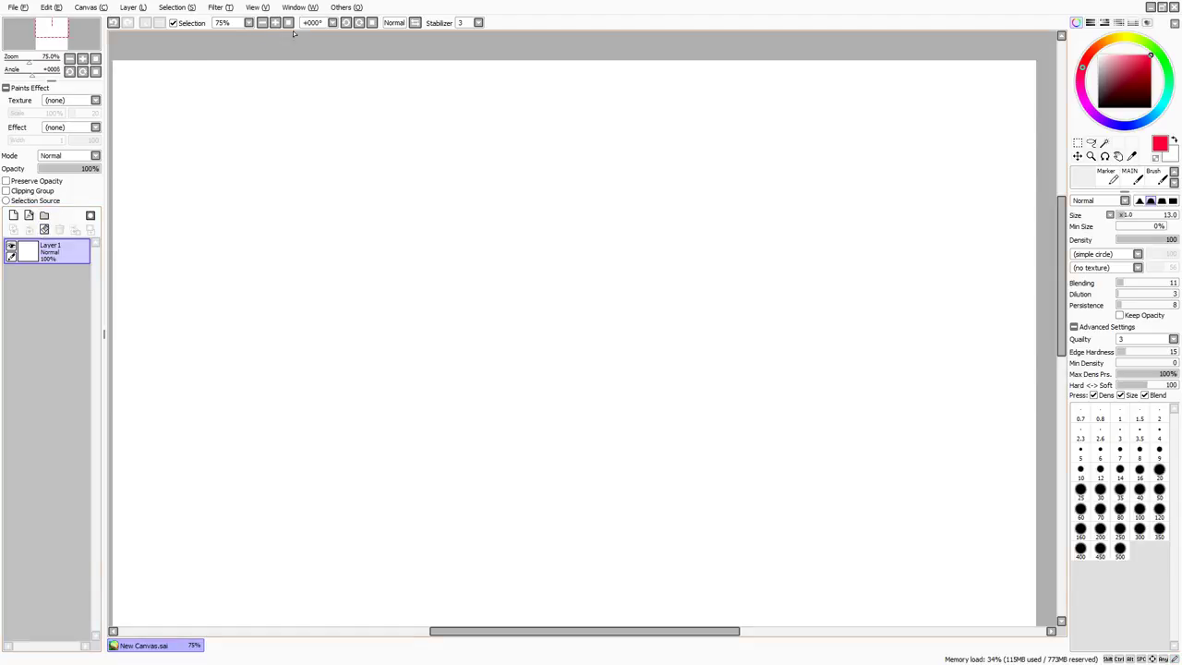
# Try the navigator's view controls, resetting the angle and zoom and stepping the zoom in and out.
pyautogui.moveTo(30, 61)
pyautogui.mouseDown()
pyautogui.moveTo(7, 64)
pyautogui.moveTo(44, 62)
pyautogui.moveTo(23, 74)
pyautogui.mouseUp()
pyautogui.click(95, 72)
pyautogui.click(95, 59)
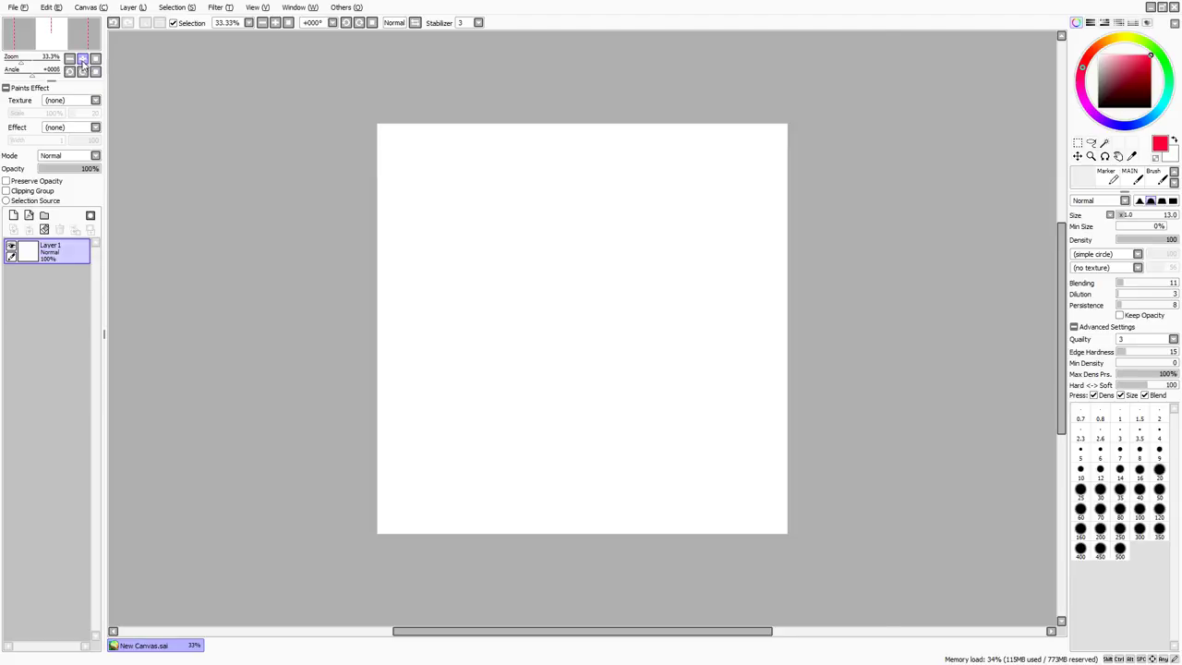
pyautogui.click(82, 62)
pyautogui.click(82, 62)
pyautogui.click(82, 62)
pyautogui.click(69, 61)
pyautogui.click(69, 60)
pyautogui.click(69, 61)
# Rotate the canvas view in both directions and reset its angle.
pyautogui.click(82, 74)
pyautogui.click(69, 74)
pyautogui.click(70, 72)
pyautogui.click(95, 72)
# Hide the Navigator panel.
pyautogui.click(308, 7)
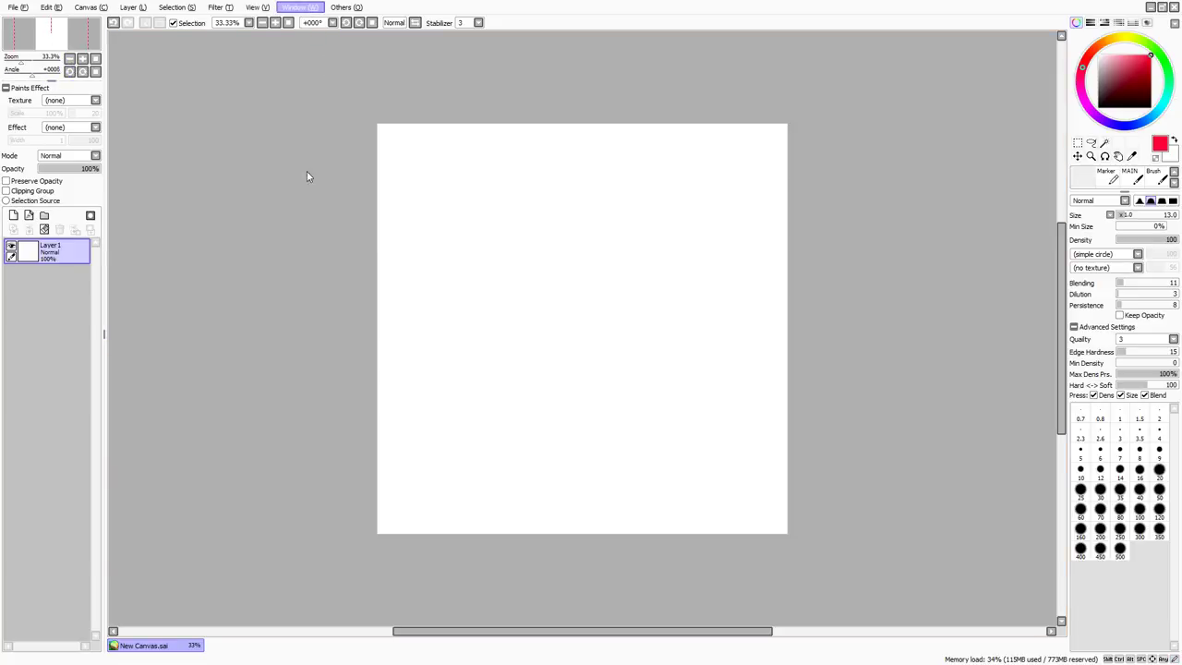
pyautogui.click(315, 94)
pyautogui.press('space')
pyautogui.press('space')
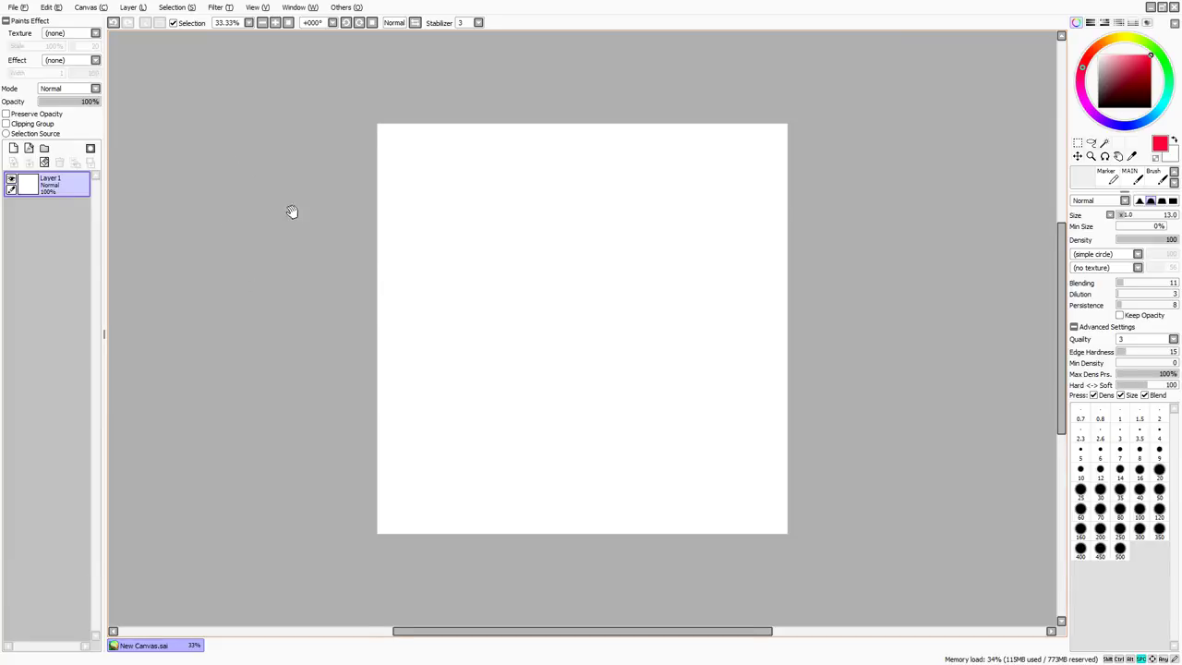
pyautogui.click(275, 22)
# Collapse and re-expand the Paints Effect section.
pyautogui.click(29, 21)
pyautogui.click(31, 21)
pyautogui.click(23, 19)
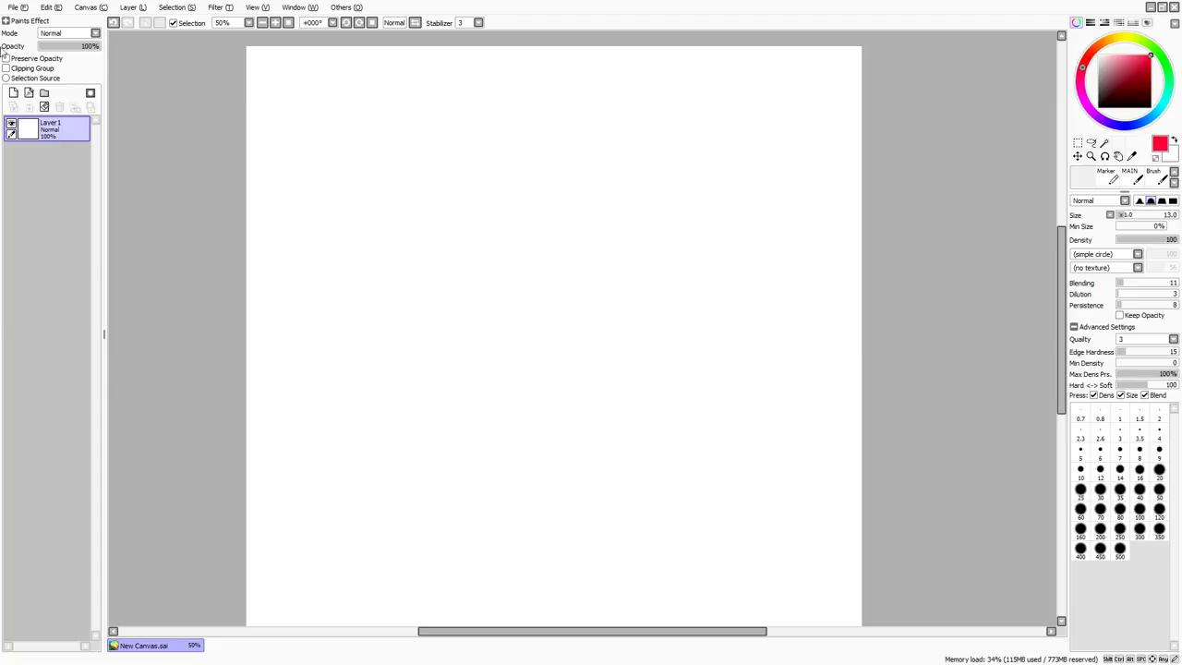
pyautogui.click(34, 21)
# Paint broad overlapping light pink and bright red strokes across the canvas with a soft blending brush of size 324.
pyautogui.press('space')
pyautogui.moveTo(130, 135); pyautogui.dragTo(129, 180)
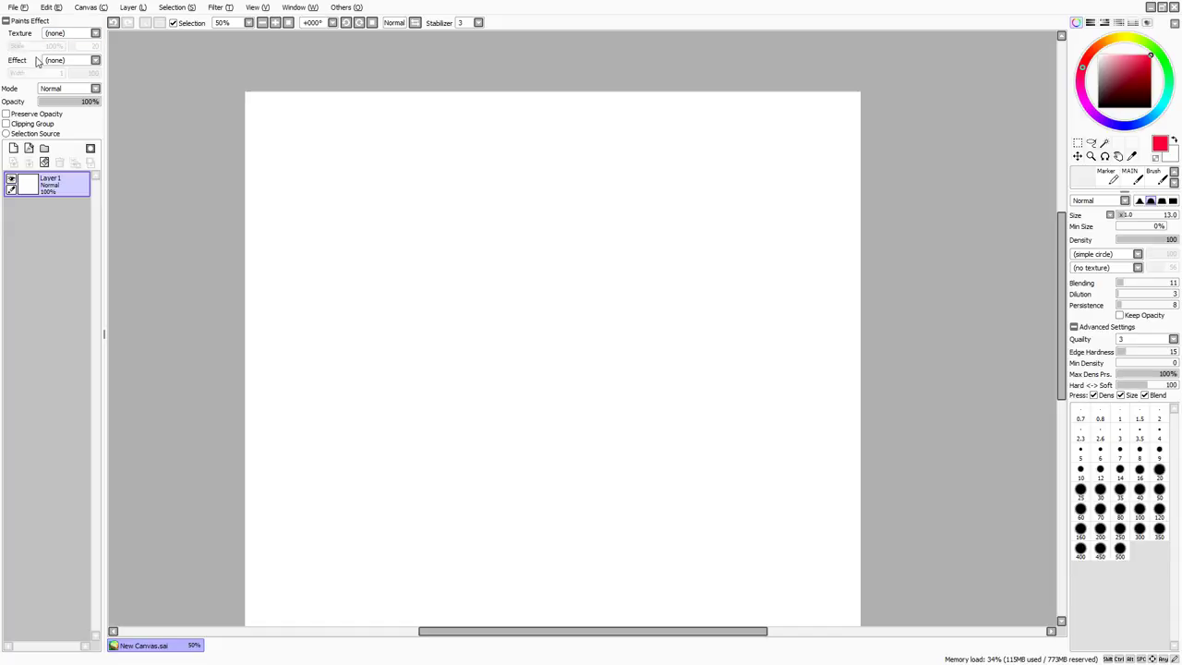
pyautogui.click(264, 23)
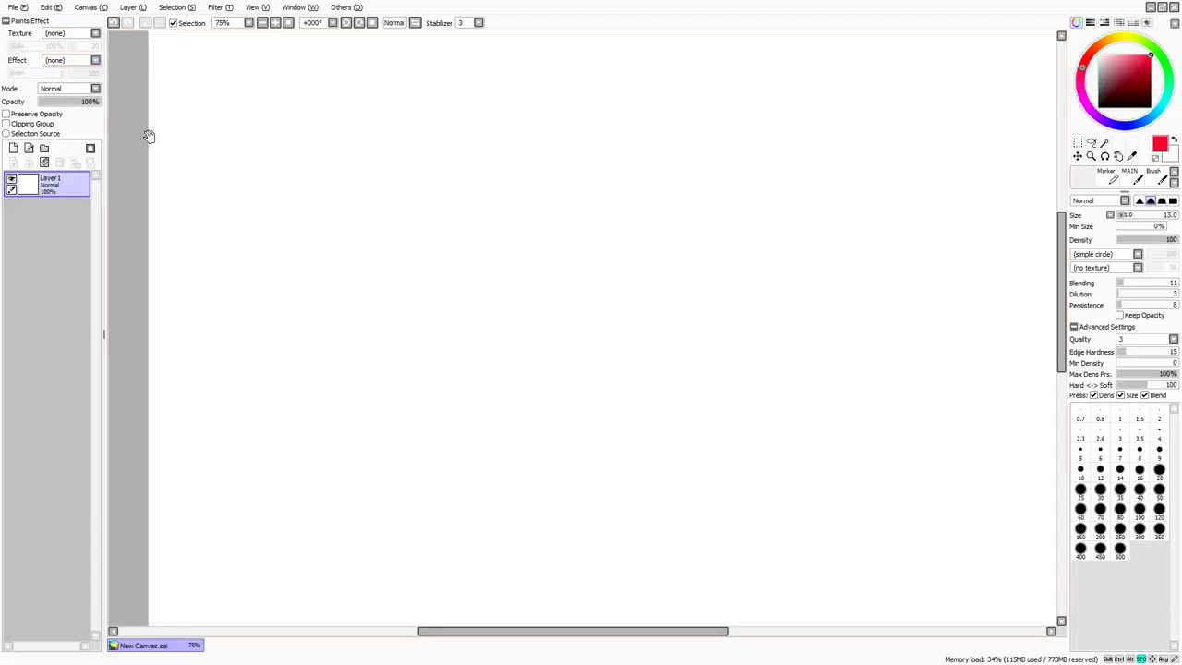
pyautogui.moveTo(197, 164); pyautogui.dragTo(230, 263)
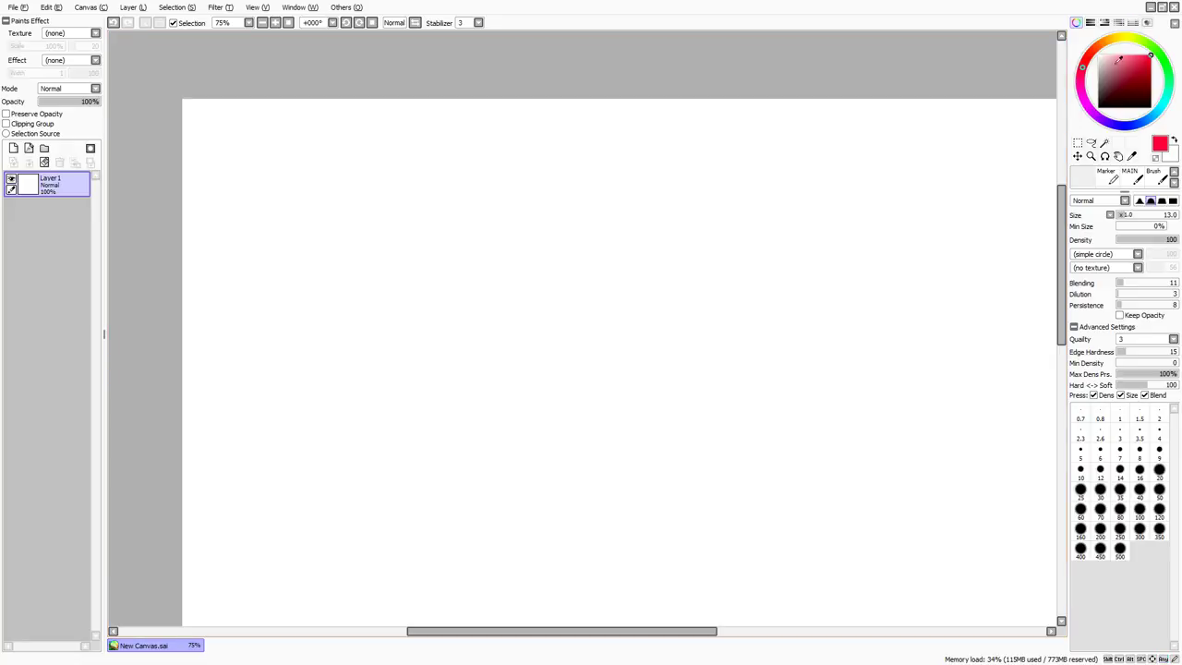
pyautogui.click(1107, 55)
pyautogui.press('c')
pyautogui.moveTo(559, 283)
pyautogui.mouseDown()
pyautogui.moveTo(535, 379)
pyautogui.moveTo(478, 374)
pyautogui.moveTo(877, 275)
pyautogui.mouseUp()
pyautogui.click(1150, 55)
pyautogui.moveTo(324, 356)
pyautogui.mouseDown()
pyautogui.moveTo(378, 269)
pyautogui.moveTo(523, 454)
pyautogui.moveTo(904, 385)
pyautogui.mouseUp()
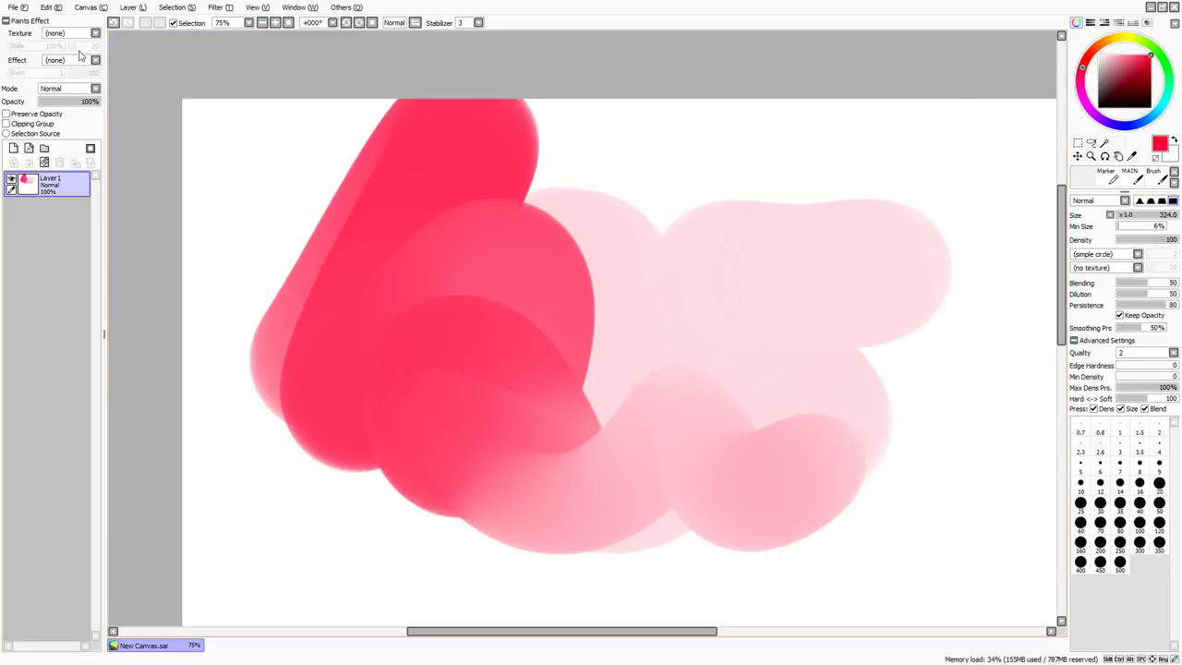
# Apply the Dots3 paint texture to the layer and set its scale to 50%.
pyautogui.click(71, 63)
pyautogui.click(69, 152)
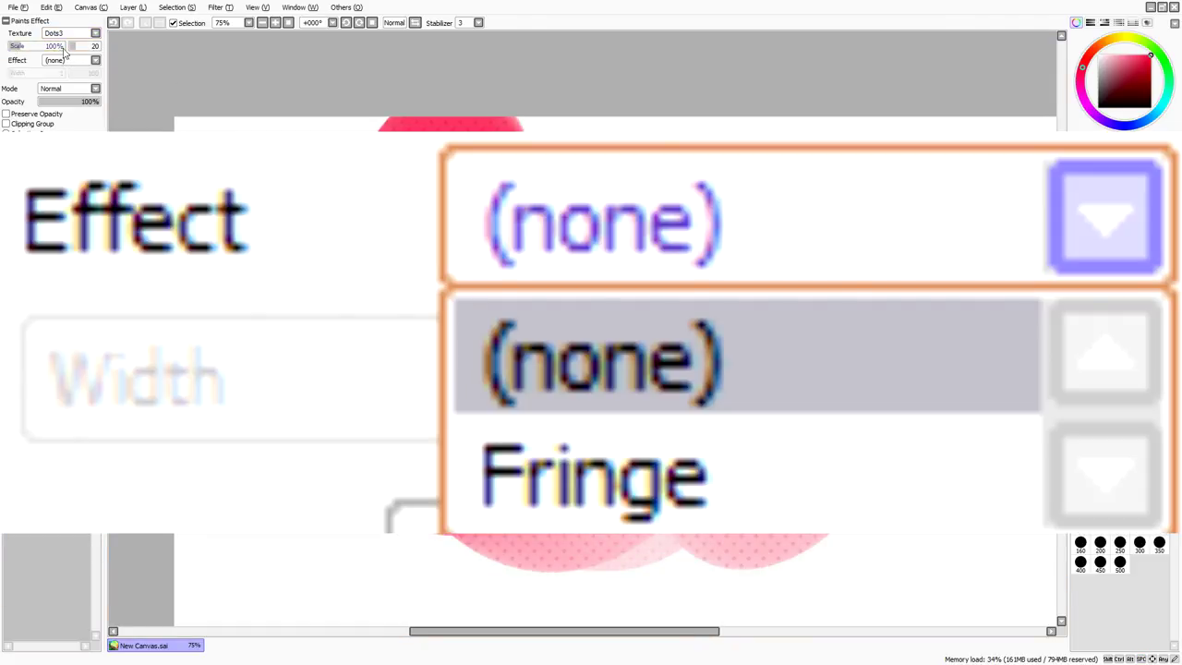
pyautogui.moveTo(24, 48)
pyautogui.mouseDown()
pyautogui.moveTo(71, 57)
pyautogui.moveTo(4, 59)
pyautogui.mouseUp()
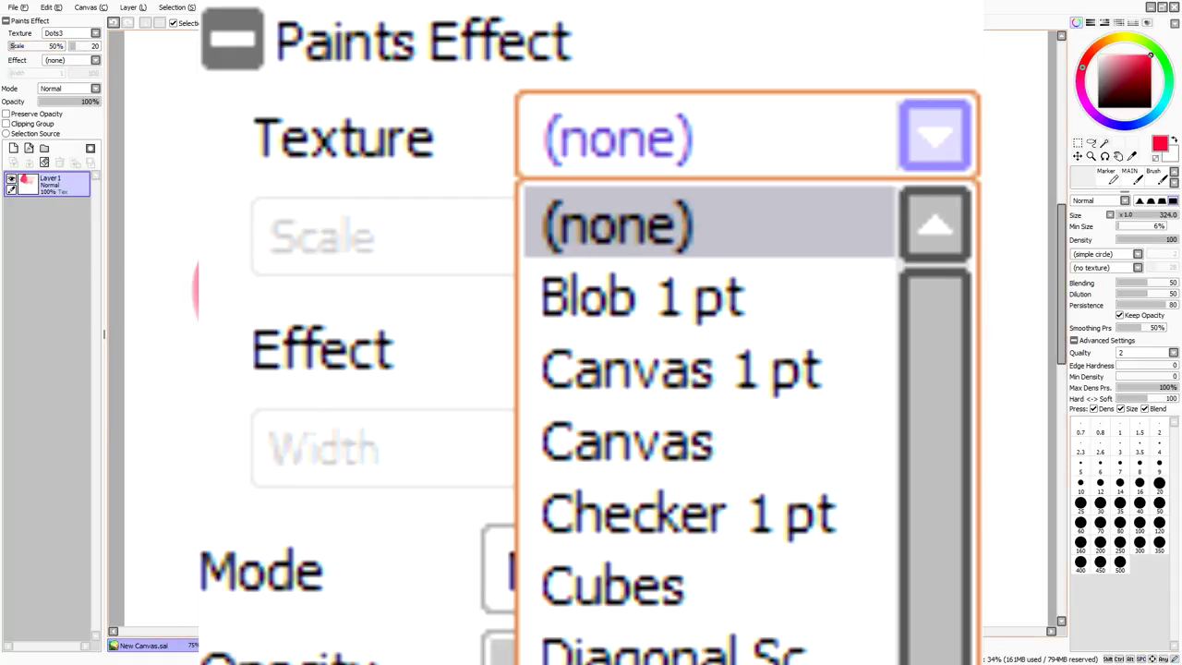
pyautogui.moveTo(325, 123); pyautogui.dragTo(378, 146)
pyautogui.moveTo(387, 257); pyautogui.dragTo(385, 282)
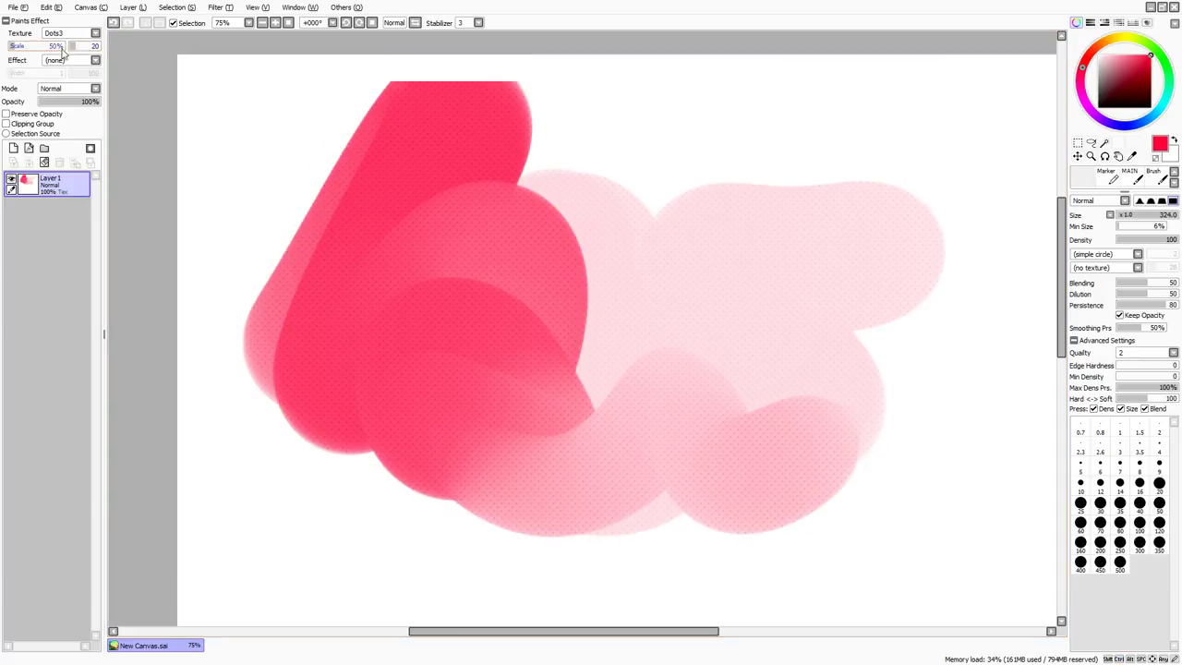
# Raise the Dots3 texture strength to 100 and reduce it to 22.
pyautogui.moveTo(83, 51)
pyautogui.mouseDown()
pyautogui.moveTo(104, 48)
pyautogui.moveTo(74, 48)
pyautogui.moveTo(141, 56)
pyautogui.mouseUp()
pyautogui.moveTo(231, 166); pyautogui.dragTo(265, 157)
pyautogui.click(276, 23)
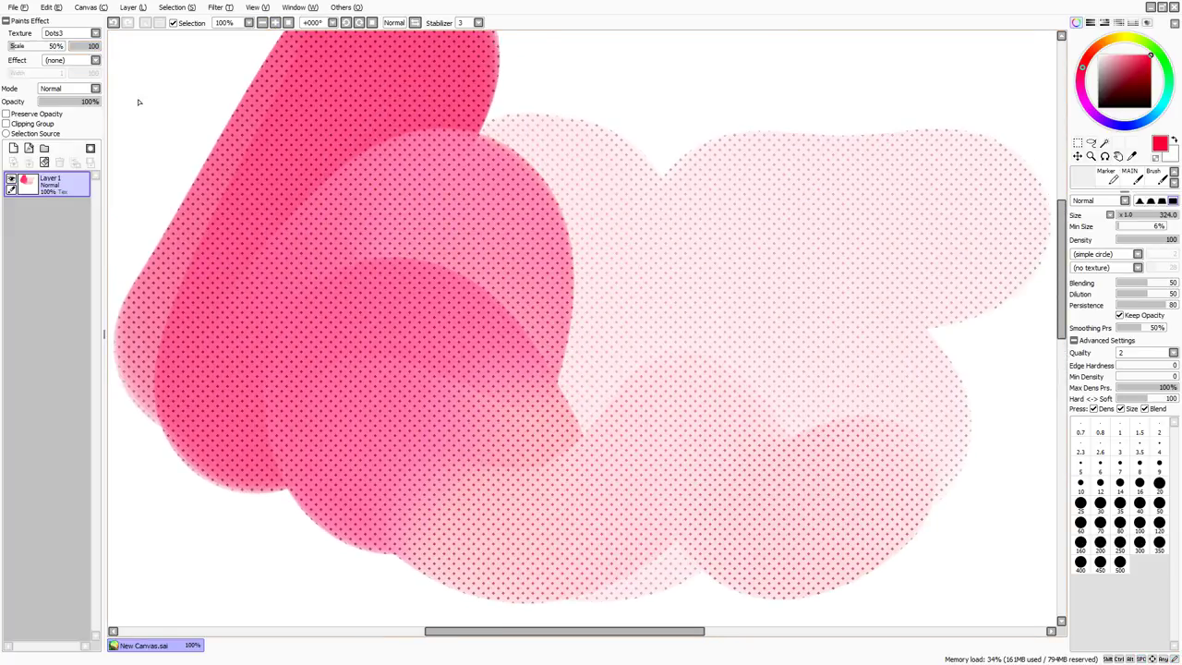
pyautogui.click(74, 48)
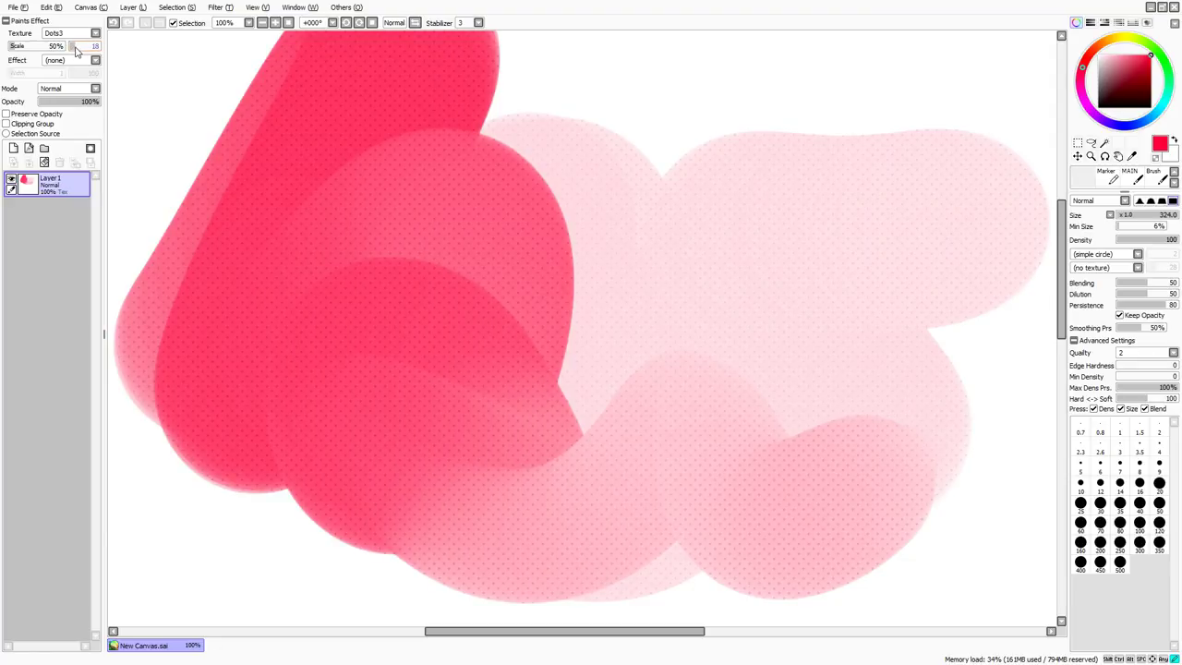
pyautogui.moveTo(76, 51)
pyautogui.mouseDown()
pyautogui.moveTo(103, 53)
pyautogui.moveTo(74, 48)
pyautogui.mouseUp()
pyautogui.moveTo(243, 91); pyautogui.dragTo(140, 190)
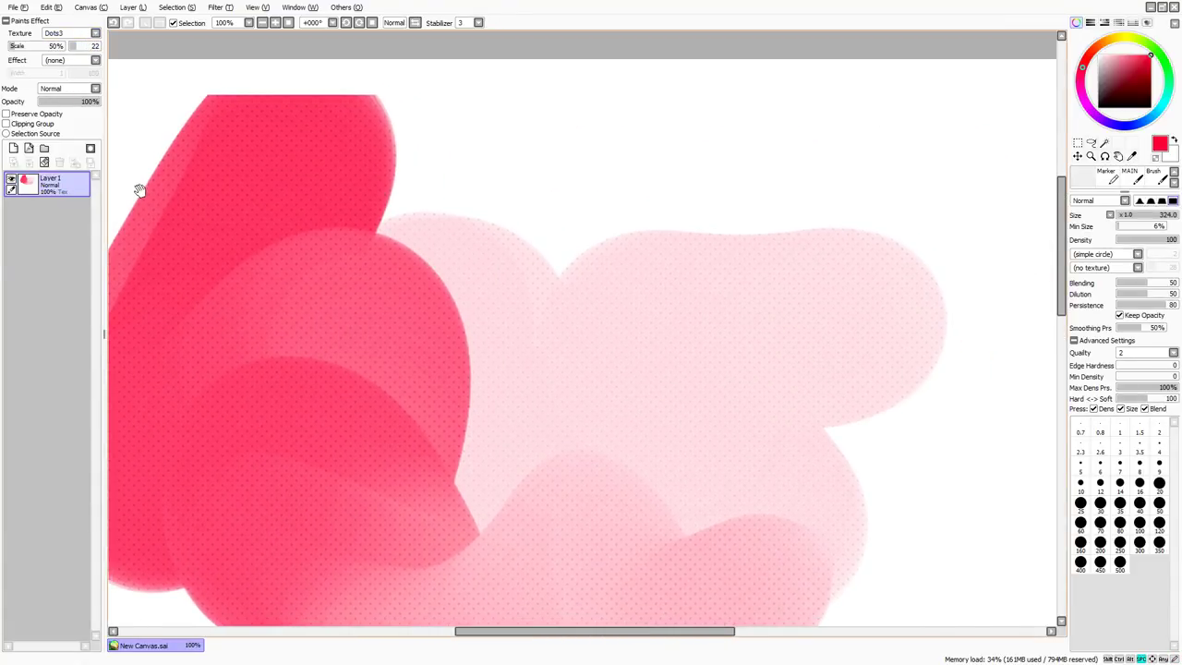
# Try a stroke with a smaller brush beside the textured pink shape and undo it.
pyautogui.moveTo(550, 248); pyautogui.dragTo(531, 247)
pyautogui.moveTo(585, 281); pyautogui.dragTo(643, 187)
pyautogui.hotkey('ctrl', 'z')
pyautogui.moveTo(546, 211)
pyautogui.mouseDown()
pyautogui.moveTo(585, 175)
pyautogui.moveTo(707, 145)
pyautogui.moveTo(550, 180)
pyautogui.mouseUp()
# Set the layer's texture to (none) and apply the Fringe effect to the painted shapes.
pyautogui.click(95, 34)
pyautogui.click(92, 50)
pyautogui.click(85, 61)
pyautogui.click(80, 90)
pyautogui.moveTo(470, 216); pyautogui.dragTo(313, 255)
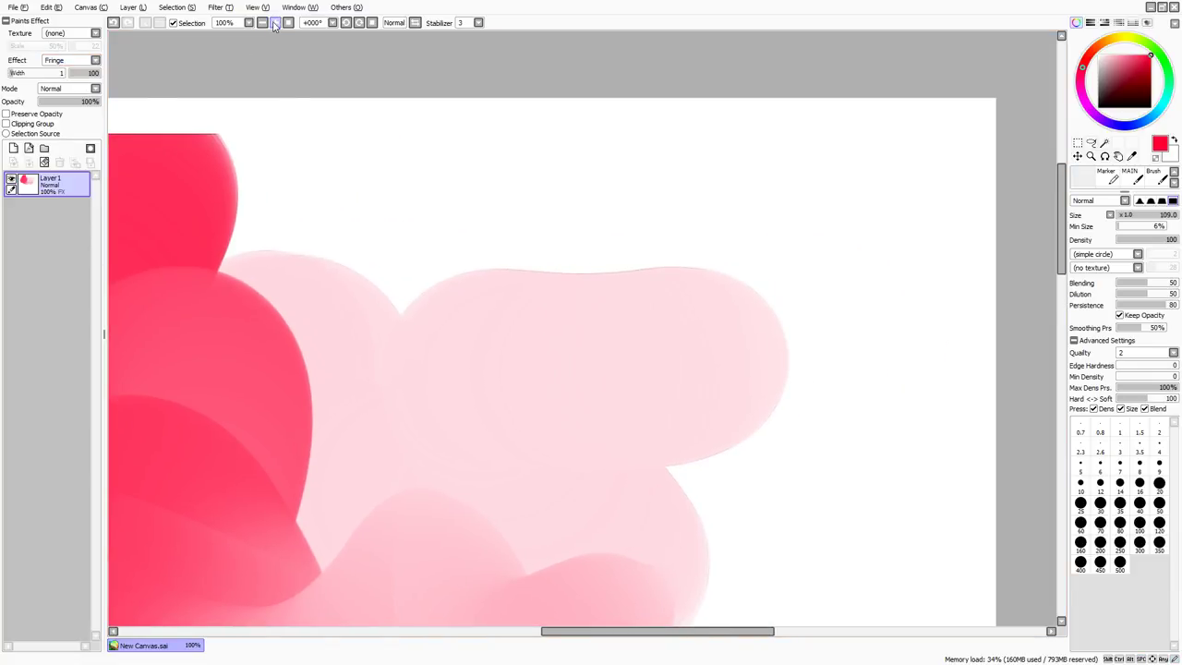
pyautogui.click(275, 25)
pyautogui.moveTo(382, 138); pyautogui.dragTo(424, 195)
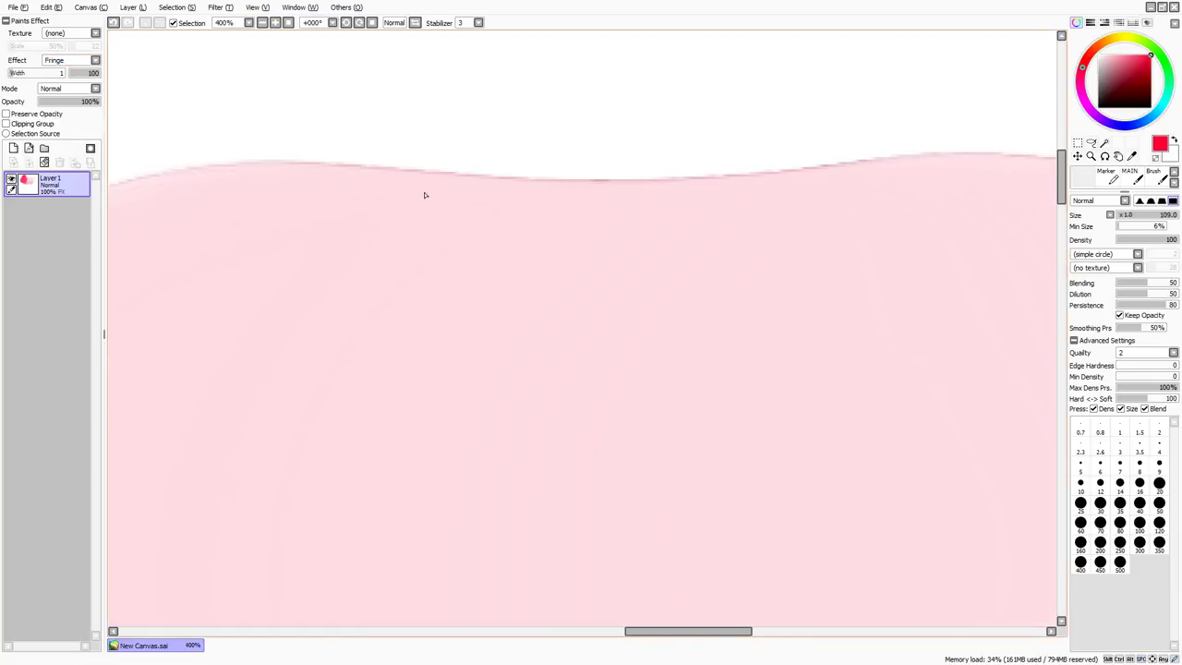
# Switch the Fringe effect off and on again, and paint a wavy size 20 stroke above the pink edge.
pyautogui.click(70, 75)
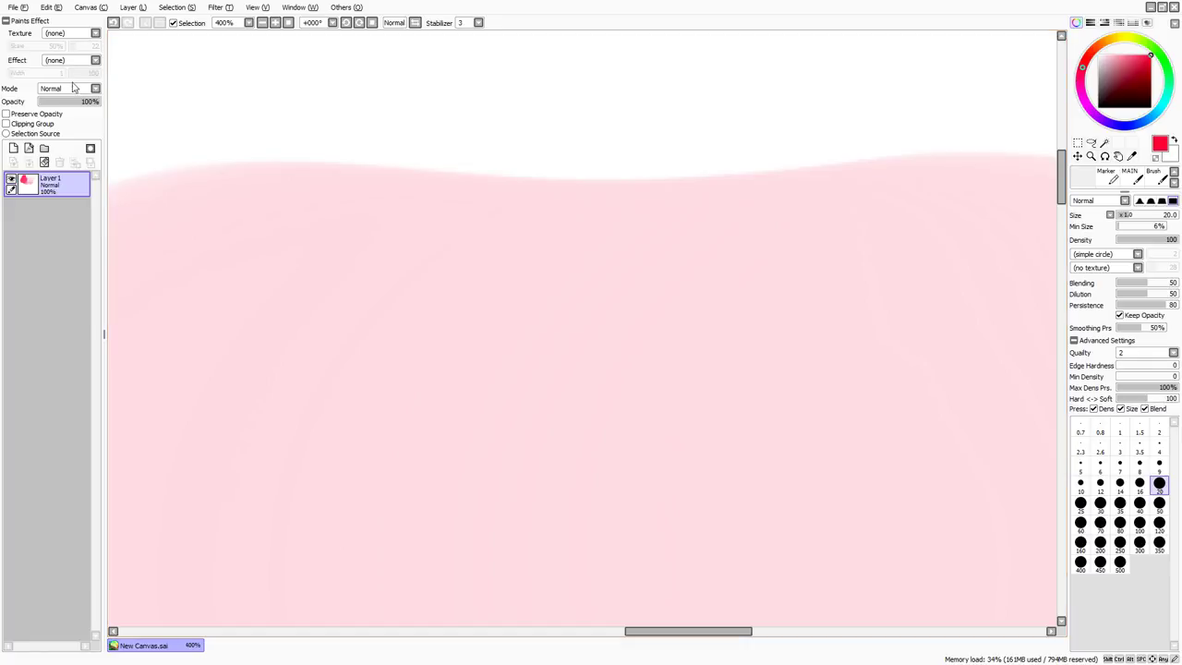
pyautogui.hotkey('ctrl', 'y')
pyautogui.moveTo(184, 169); pyautogui.dragTo(460, 81)
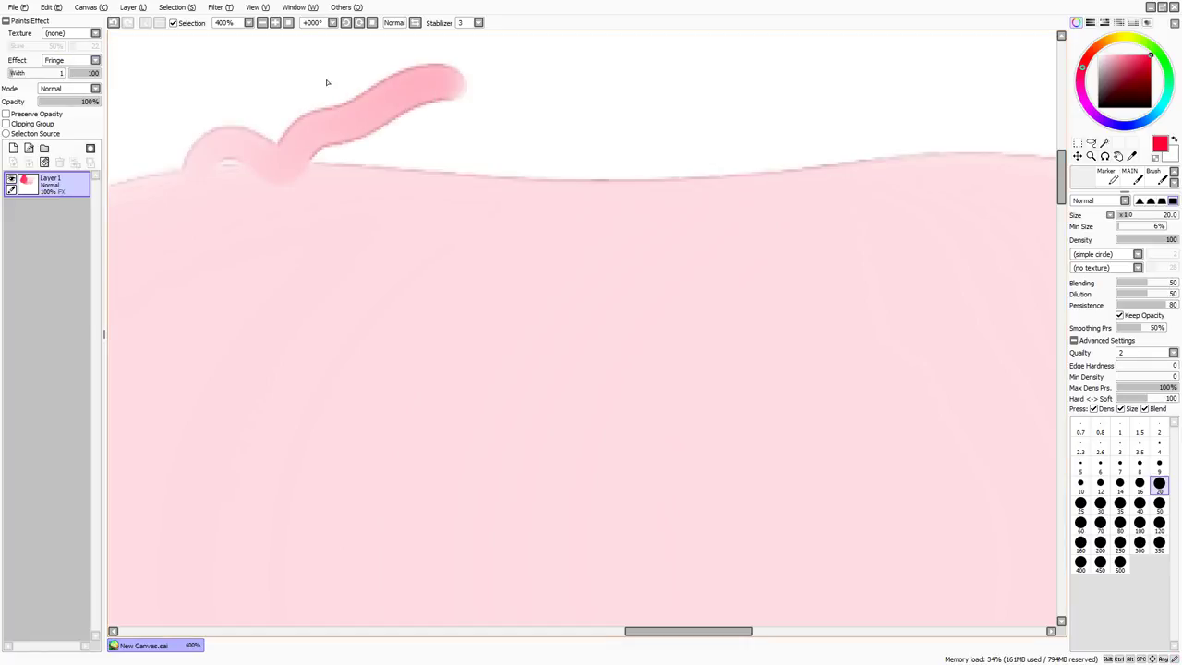
# Paint large soft strokes over the pink shape's upper edge with the blending brush and undo the last one.
pyautogui.click(263, 24)
pyautogui.click(263, 24)
pyautogui.click(263, 24)
pyautogui.click(263, 24)
pyautogui.moveTo(361, 185); pyautogui.dragTo(468, 199)
pyautogui.moveTo(504, 297); pyautogui.dragTo(420, 257)
pyautogui.moveTo(553, 276)
pyautogui.mouseDown()
pyautogui.moveTo(567, 322)
pyautogui.moveTo(615, 259)
pyautogui.moveTo(588, 258)
pyautogui.moveTo(582, 223)
pyautogui.moveTo(679, 222)
pyautogui.mouseUp()
pyautogui.hotkey('ctrl', 'z')
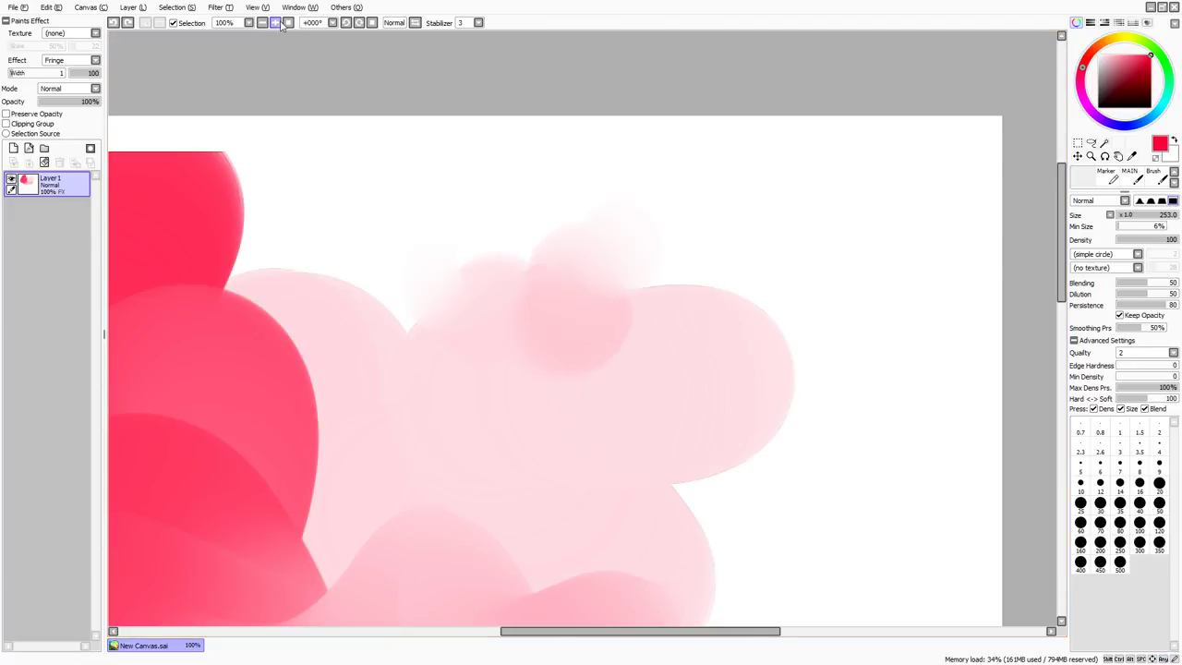
# Soften the pink shape's upper edge with size 88 brush strokes to test the Fringe outline up close.
pyautogui.click(275, 23)
pyautogui.click(275, 23)
pyautogui.click(275, 23)
pyautogui.moveTo(310, 90); pyautogui.dragTo(894, 171)
pyautogui.moveTo(668, 157)
pyautogui.mouseDown()
pyautogui.moveTo(562, 230)
pyautogui.moveTo(482, 257)
pyautogui.moveTo(434, 221)
pyautogui.mouseUp()
pyautogui.moveTo(496, 201)
pyautogui.mouseDown()
pyautogui.moveTo(518, 146)
pyautogui.moveTo(759, 286)
pyautogui.mouseUp()
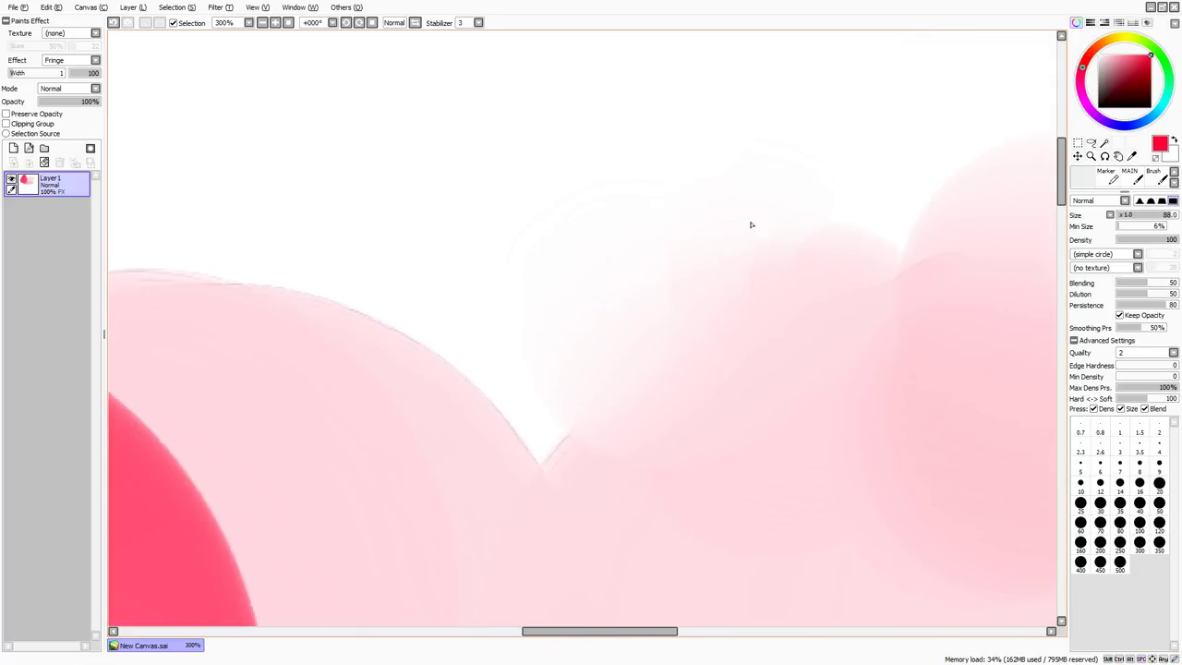
pyautogui.moveTo(388, 256); pyautogui.dragTo(217, 241)
pyautogui.click(275, 22)
pyautogui.click(275, 22)
pyautogui.click(275, 23)
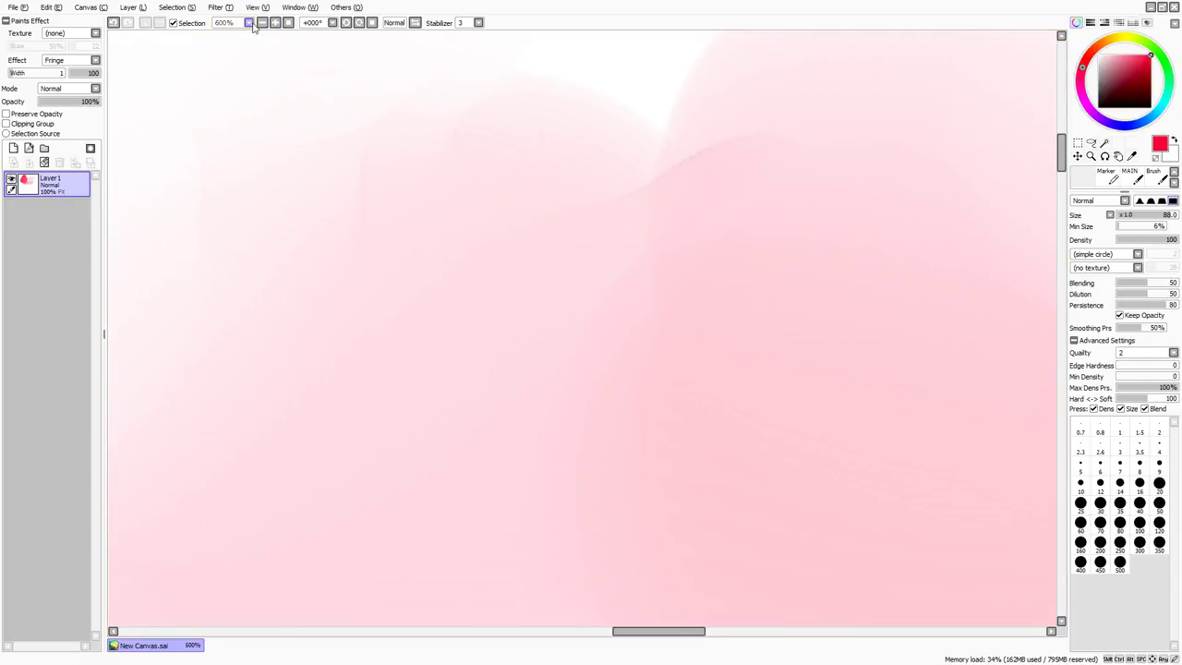
# Set the layer's Fringe width to 12 to thicken the outline around the painted shapes.
pyautogui.click(262, 23)
pyautogui.click(263, 23)
pyautogui.click(262, 23)
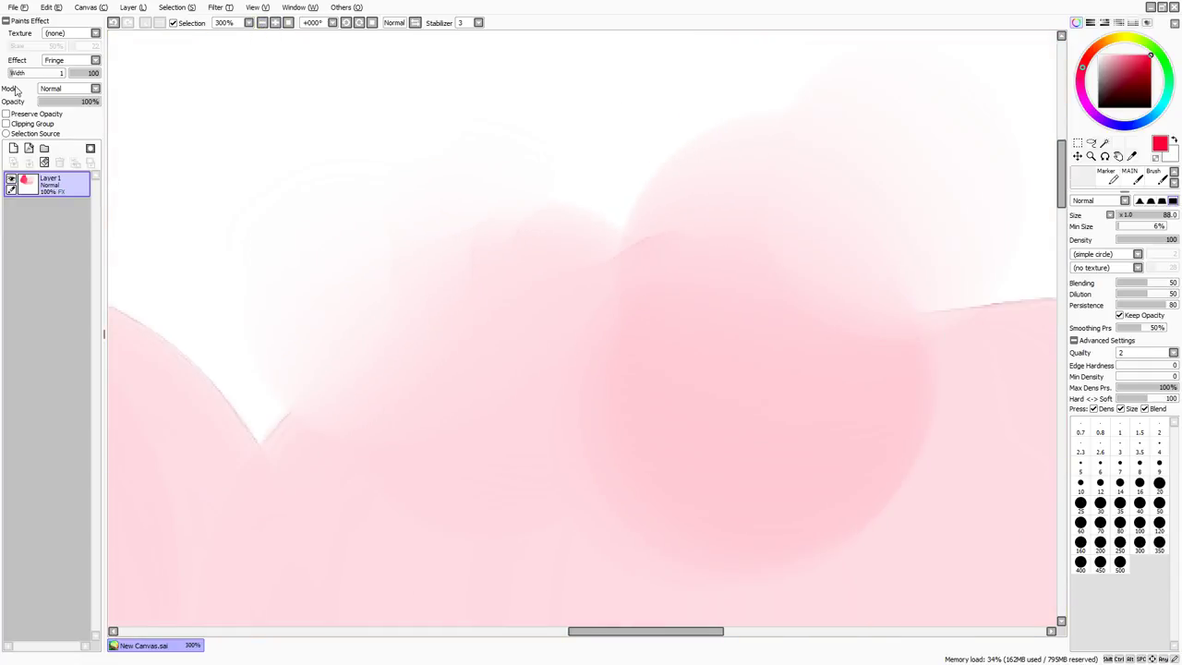
pyautogui.click(93, 74)
pyautogui.click(262, 22)
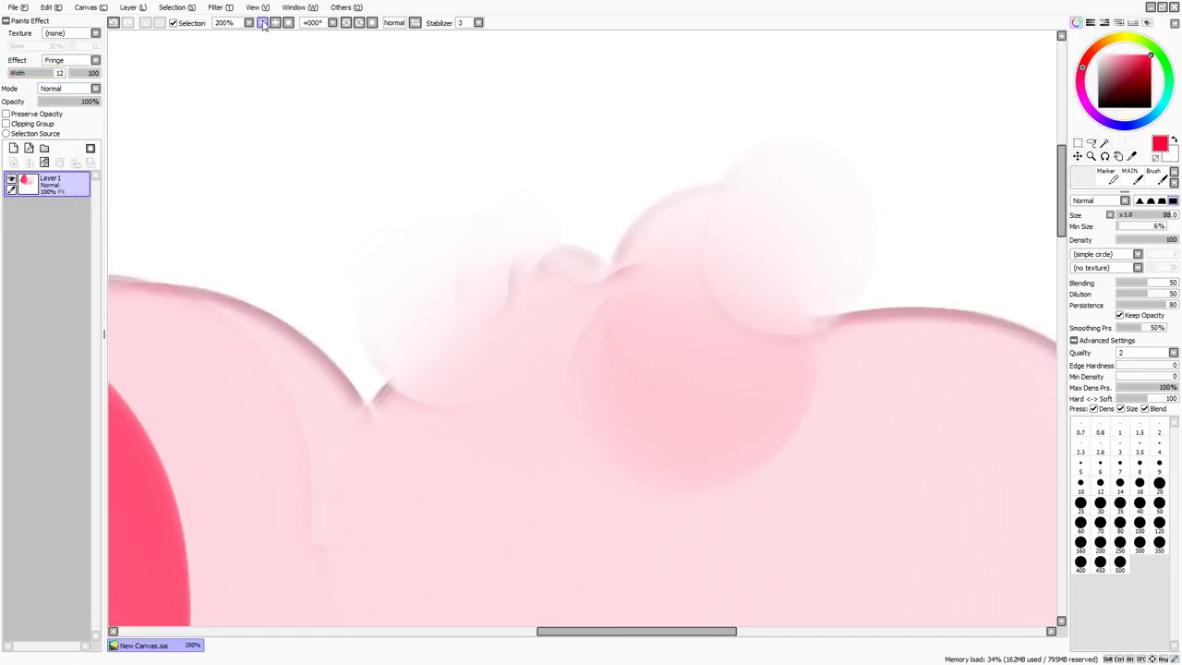
pyautogui.click(264, 24)
pyautogui.moveTo(320, 303); pyautogui.dragTo(372, 174)
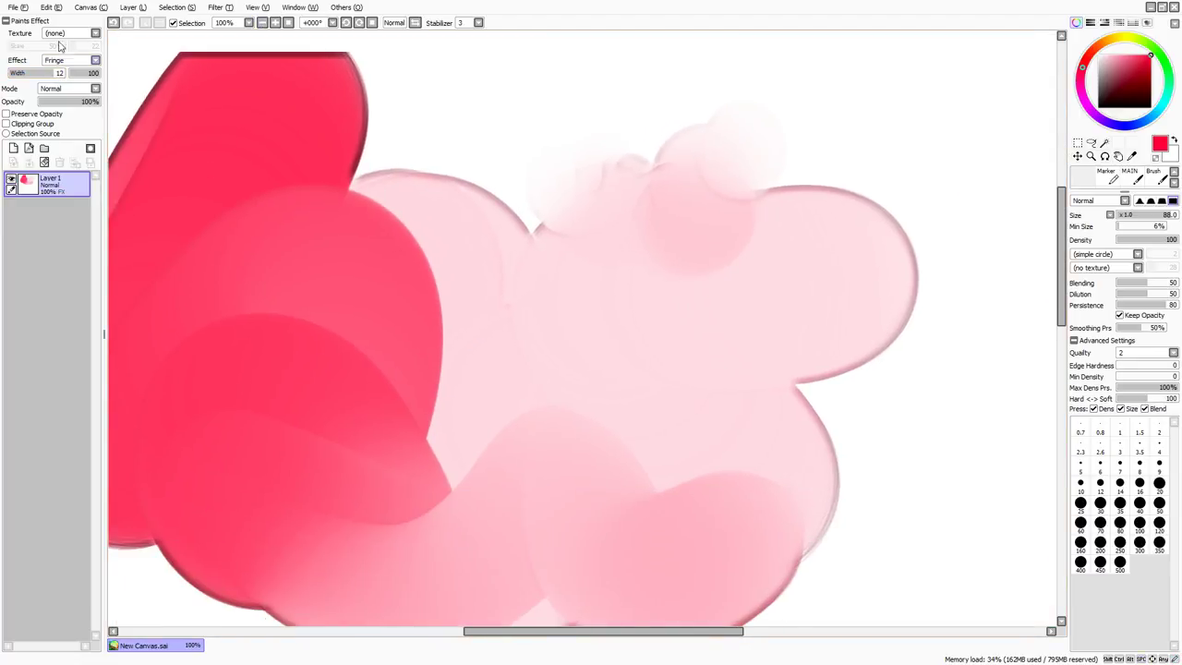
# Try a Fringe width of 15 on the painted shapes and lower it to 4.
pyautogui.click(12, 74)
pyautogui.moveTo(80, 73); pyautogui.dragTo(96, 74)
pyautogui.moveTo(15, 74); pyautogui.dragTo(120, 76)
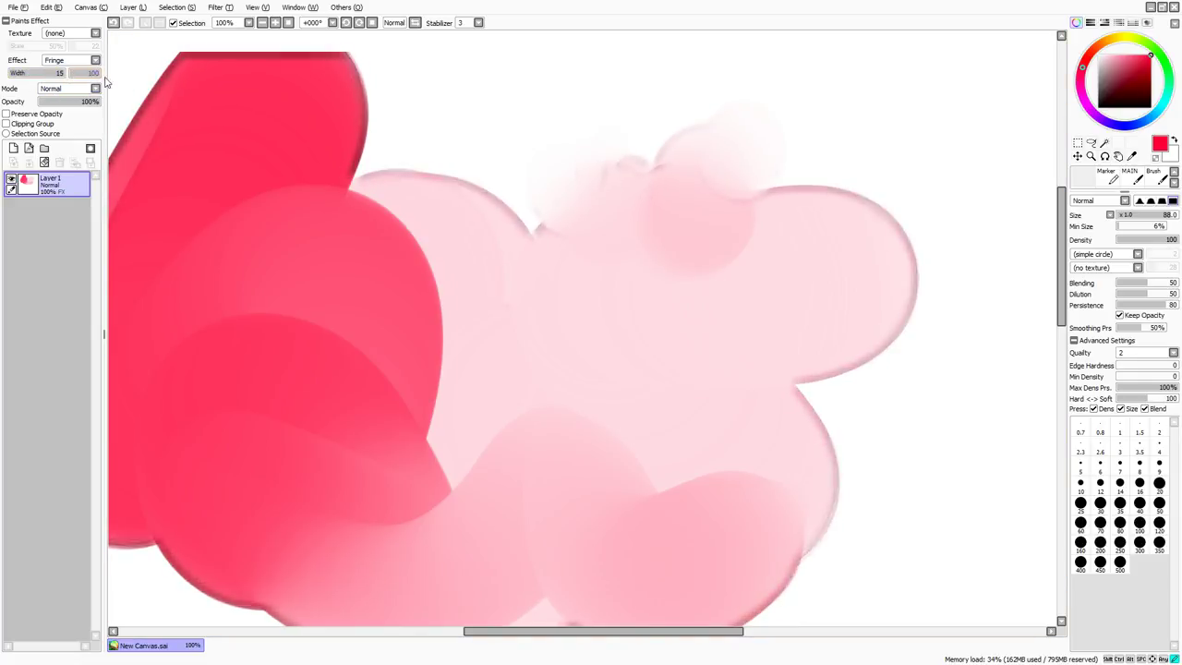
pyautogui.moveTo(39, 74)
pyautogui.mouseDown()
pyautogui.moveTo(3, 82)
pyautogui.moveTo(29, 77)
pyautogui.mouseUp()
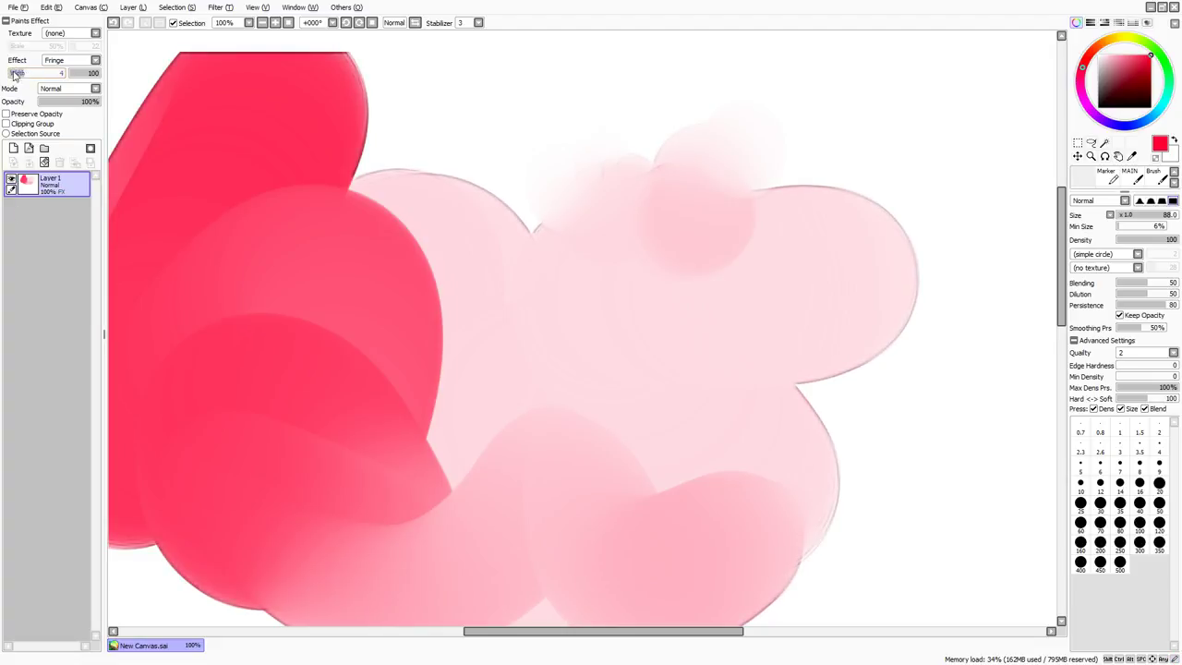
# Paint soft size 446 blending strokes over the upper edge where the red and pink shapes meet.
pyautogui.click(262, 22)
pyautogui.moveTo(493, 292); pyautogui.dragTo(546, 304)
pyautogui.moveTo(490, 223)
pyautogui.mouseDown()
pyautogui.moveTo(485, 246)
pyautogui.moveTo(455, 251)
pyautogui.mouseUp()
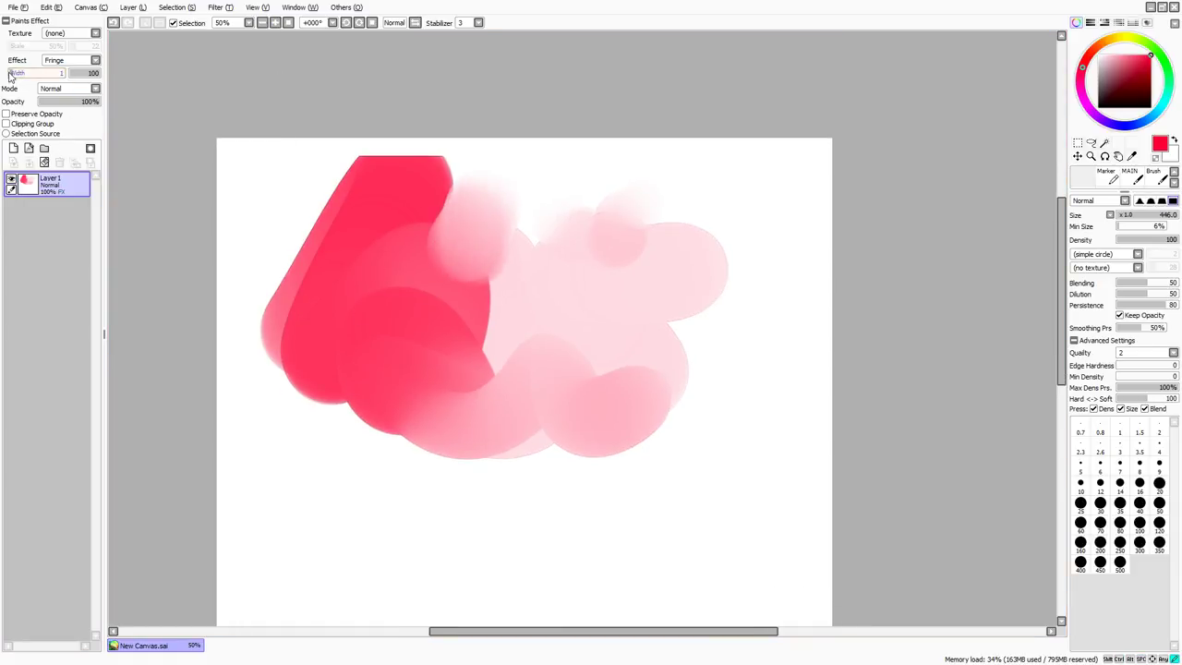
# Set the Fringe width to 2 and clear all paint from Layer1.
pyautogui.click(275, 22)
pyautogui.moveTo(503, 106)
pyautogui.mouseDown()
pyautogui.moveTo(688, 305)
pyautogui.moveTo(736, 416)
pyautogui.moveTo(483, 404)
pyautogui.mouseUp()
pyautogui.press('Delete')
pyautogui.click(262, 23)
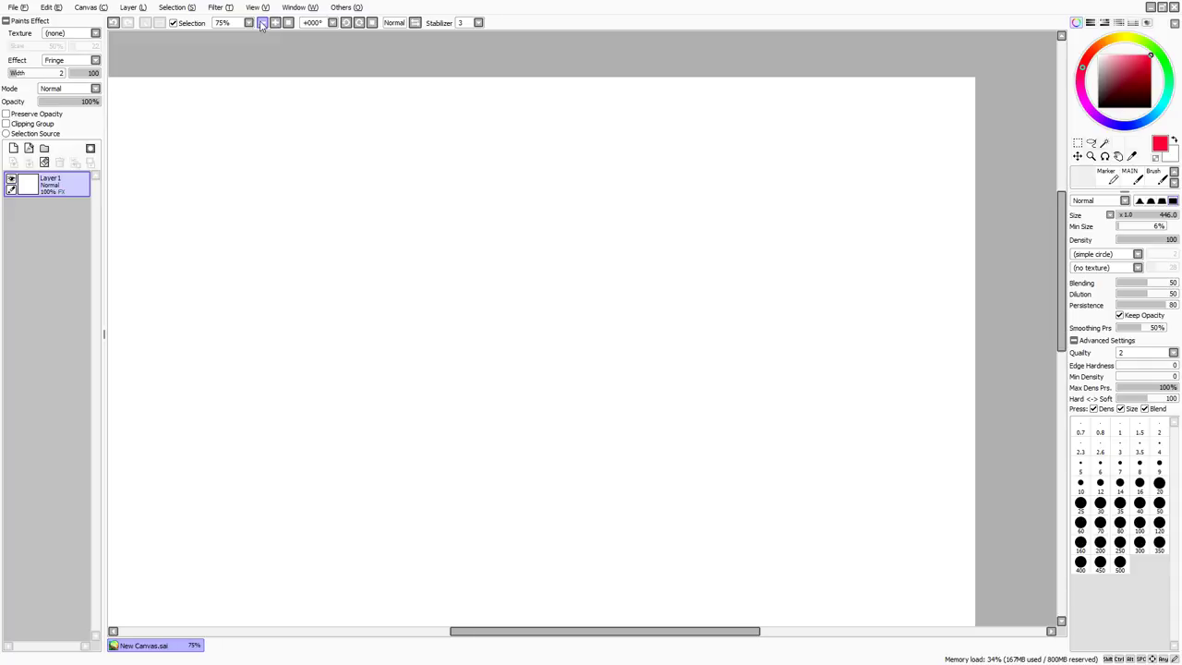
# Paint large overlapping red strokes across the empty Layer1 with a size 123 brush.
pyautogui.press('b')
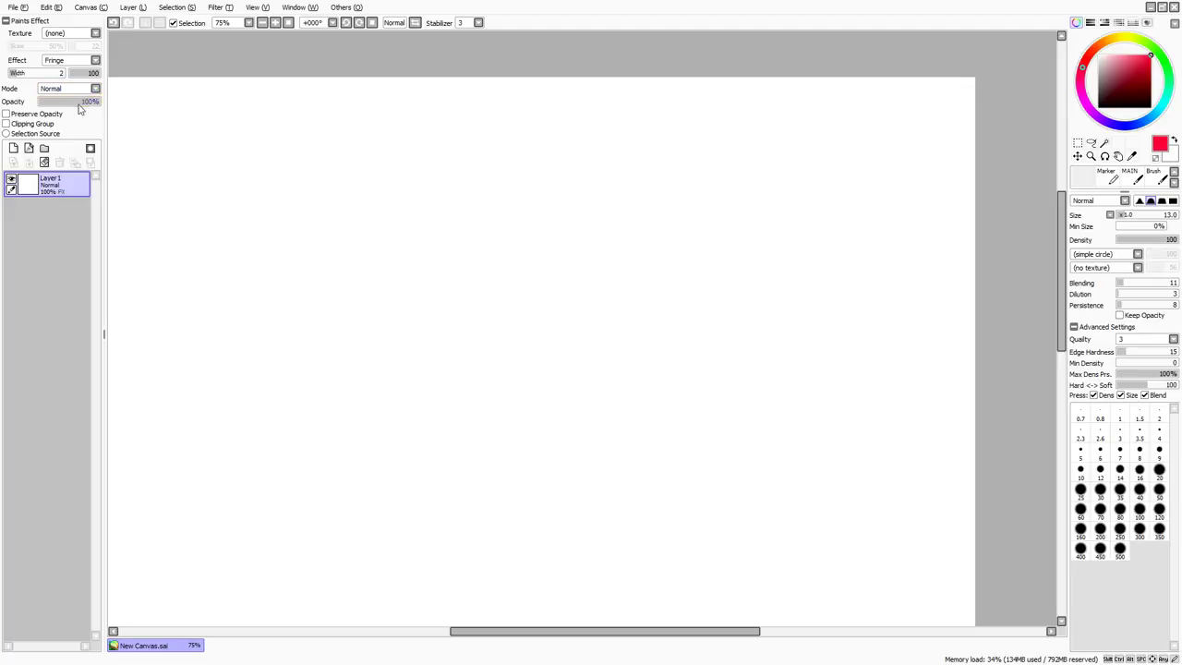
pyautogui.moveTo(200, 216); pyautogui.dragTo(247, 231)
pyautogui.moveTo(246, 306)
pyautogui.mouseDown()
pyautogui.moveTo(300, 221)
pyautogui.moveTo(404, 269)
pyautogui.moveTo(301, 337)
pyautogui.mouseUp()
pyautogui.hotkey('ctrl', 'z')
pyautogui.moveTo(296, 288)
pyautogui.mouseDown()
pyautogui.moveTo(514, 407)
pyautogui.moveTo(696, 191)
pyautogui.moveTo(645, 422)
pyautogui.moveTo(302, 367)
pyautogui.moveTo(270, 365)
pyautogui.mouseUp()
pyautogui.moveTo(201, 191); pyautogui.dragTo(231, 181)
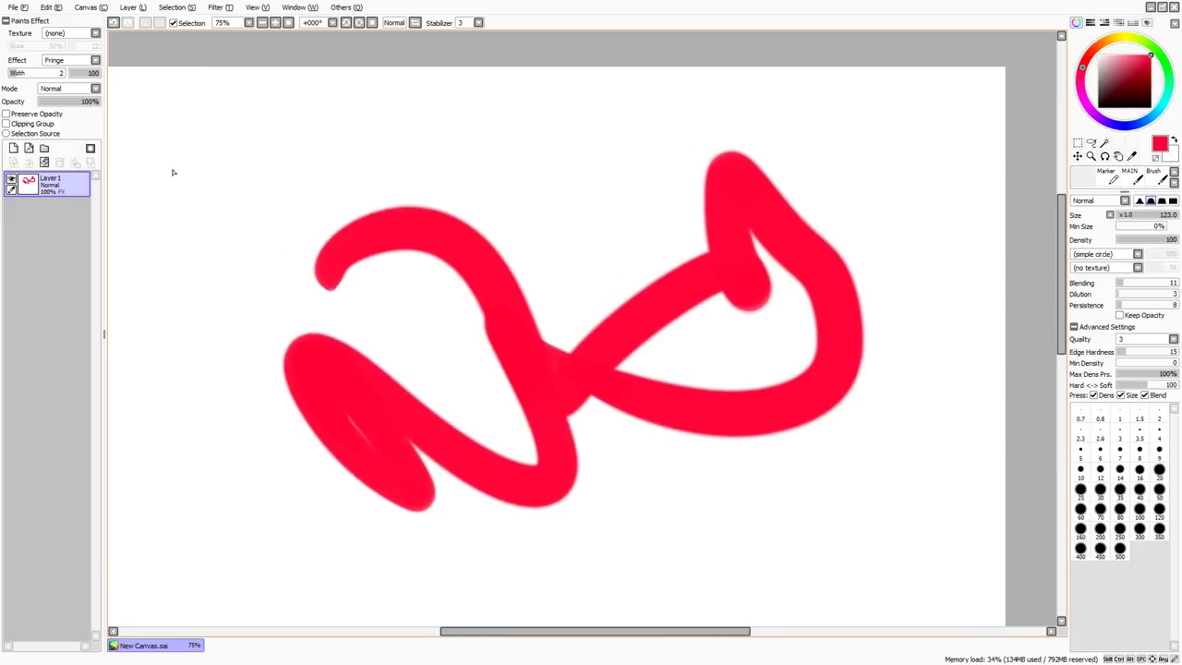
pyautogui.moveTo(292, 238)
pyautogui.mouseDown()
pyautogui.moveTo(794, 277)
pyautogui.moveTo(433, 272)
pyautogui.mouseUp()
pyautogui.moveTo(73, 101)
pyautogui.mouseDown()
pyautogui.moveTo(57, 103)
pyautogui.moveTo(99, 117)
pyautogui.mouseUp()
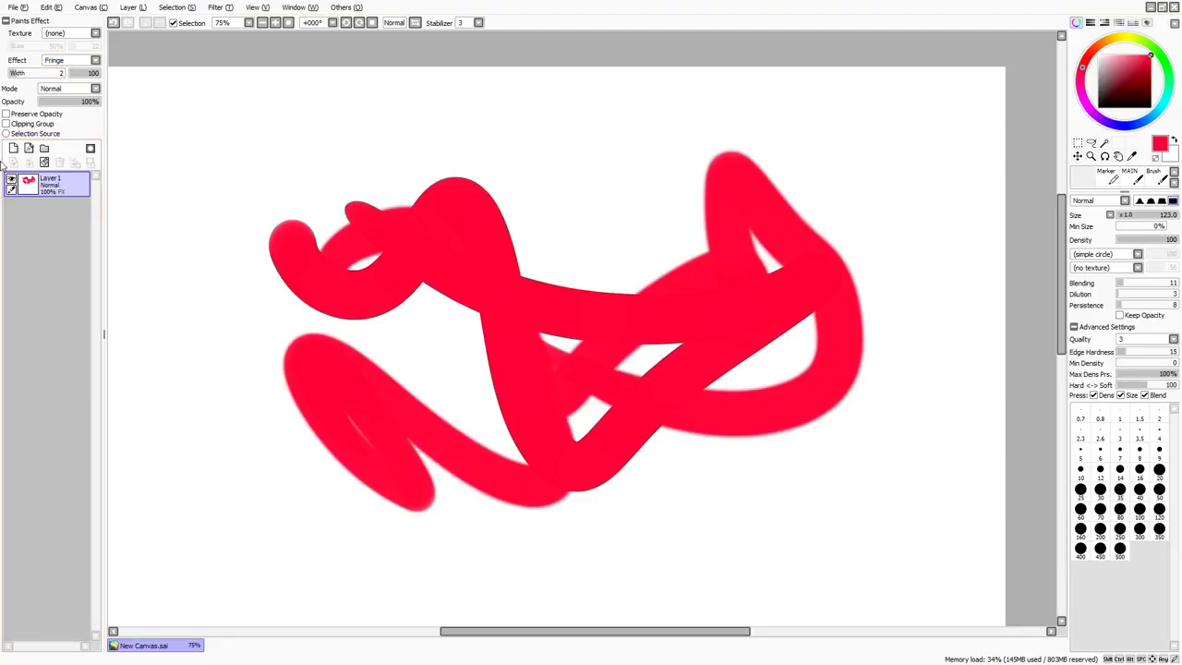
# Add two normal layers and a linework layer above Layer1.
pyautogui.click(13, 149)
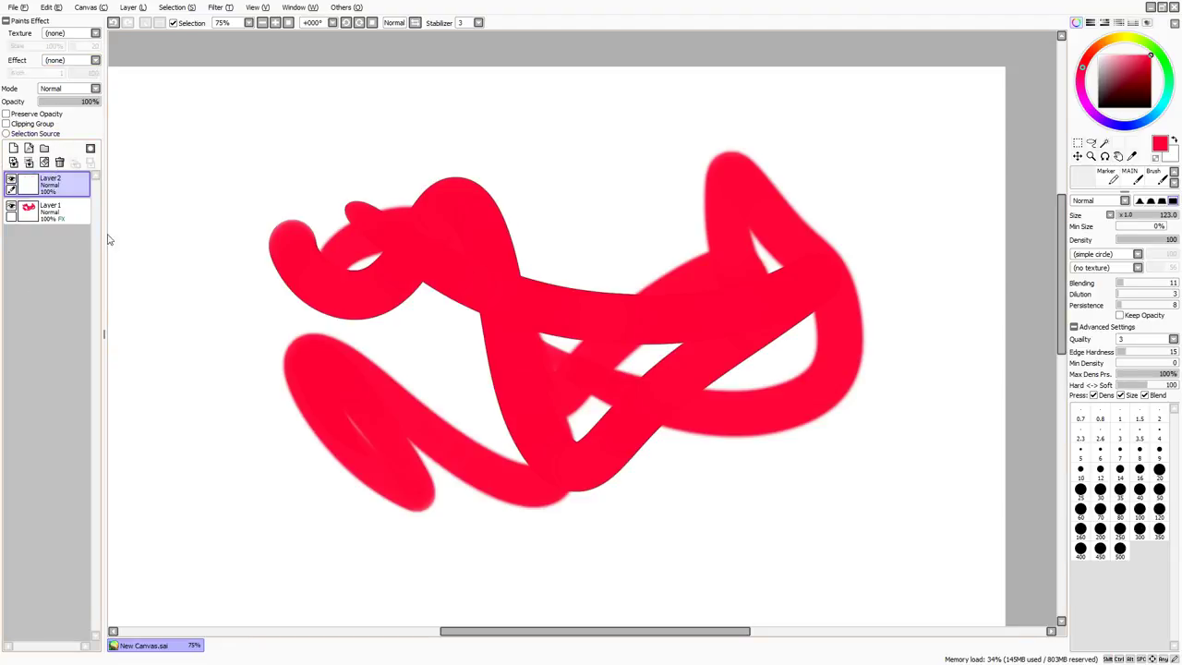
pyautogui.click(13, 148)
pyautogui.click(29, 149)
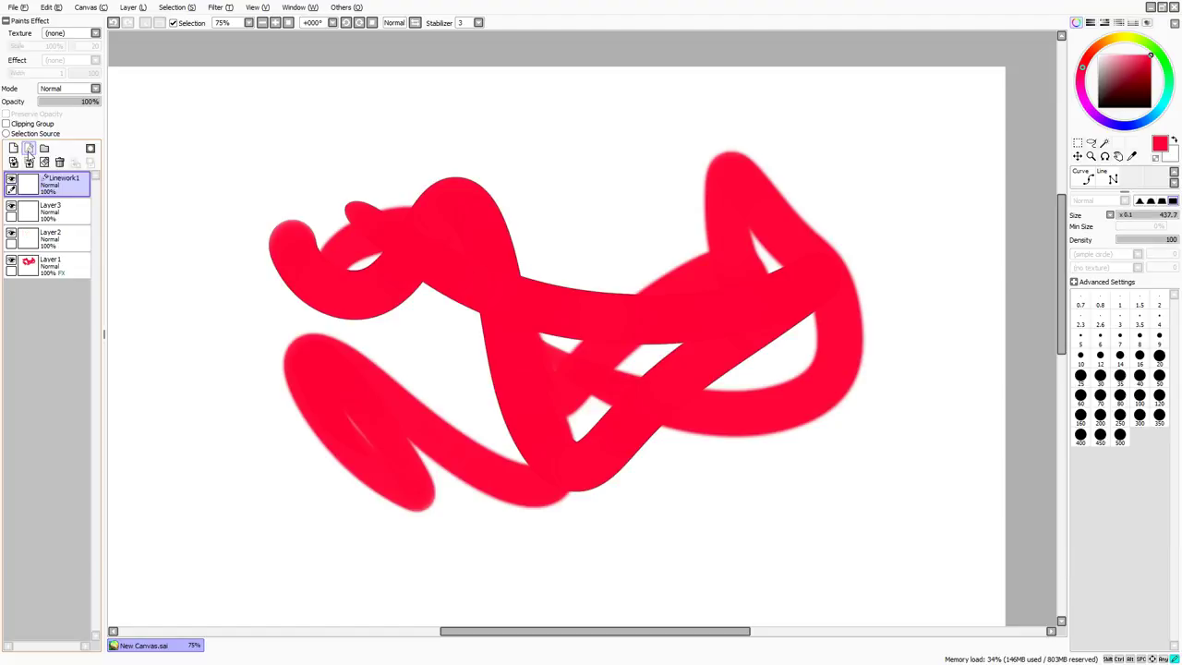
pyautogui.moveTo(233, 345)
pyautogui.mouseDown()
pyautogui.moveTo(267, 345)
pyautogui.moveTo(234, 361)
pyautogui.mouseUp()
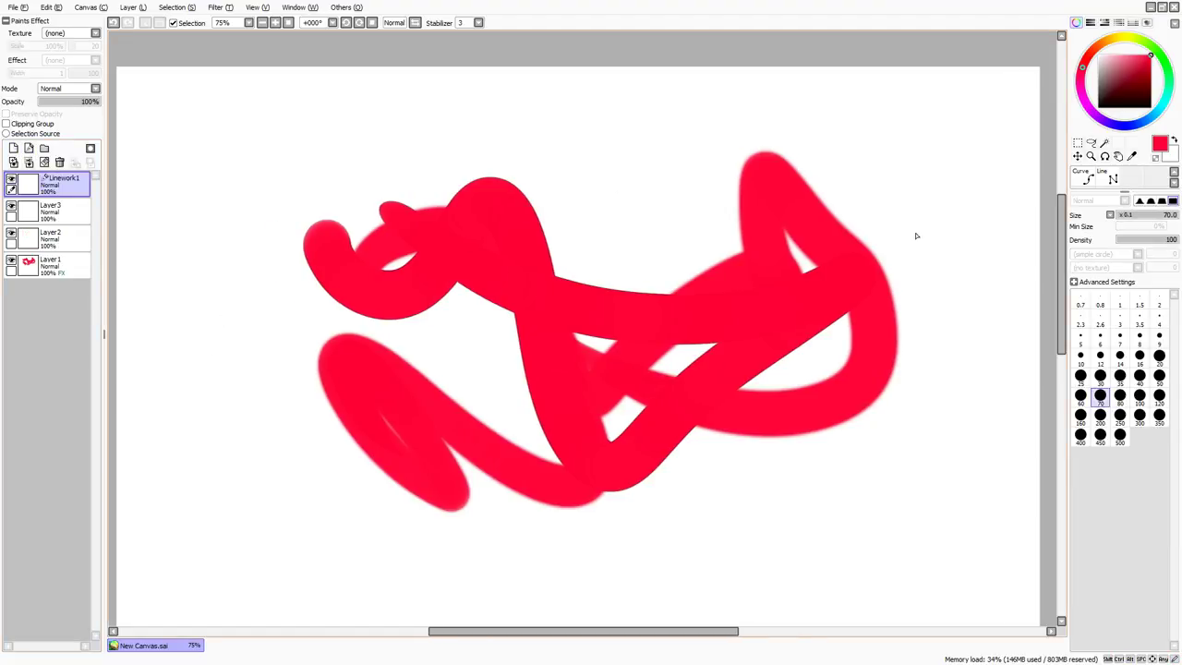
# Draw an angular multi-point line around the red strokes with the Line tool at size 3.5 and reshape it by moving points.
pyautogui.click(1112, 179)
pyautogui.click(633, 484)
pyautogui.click(745, 504)
pyautogui.click(858, 434)
pyautogui.click(960, 321)
pyautogui.click(949, 223)
pyautogui.click(865, 113)
pyautogui.click(642, 176)
pyautogui.click(607, 293)
pyautogui.doubleClick(707, 181)
pyautogui.keyDown('ctrl'); pyautogui.moveTo(706, 158); pyautogui.dragTo(810, 446); pyautogui.keyUp('ctrl')
pyautogui.keyDown('ctrl'); pyautogui.moveTo(707, 182); pyautogui.dragTo(857, 352); pyautogui.keyUp('ctrl')
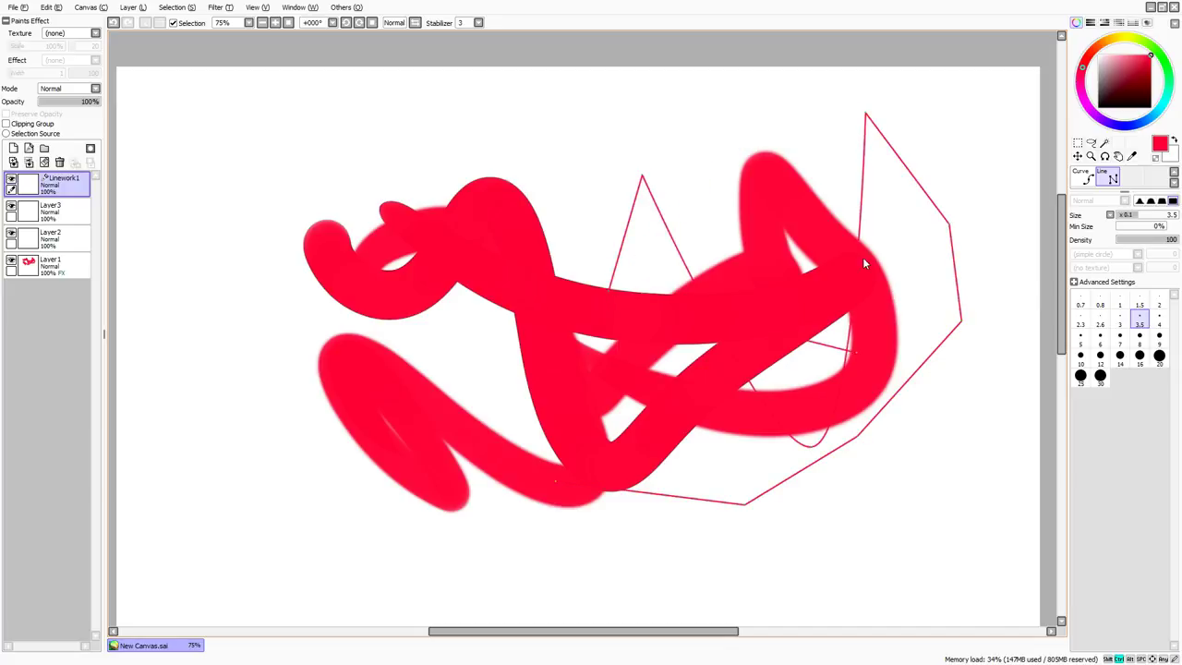
# Enlarge and reposition the linework with Transform, and undo the transformation.
pyautogui.hotkey('ctrl', 't')
pyautogui.moveTo(551, 107); pyautogui.dragTo(22, 281)
pyautogui.moveTo(427, 269); pyautogui.dragTo(1121, 9)
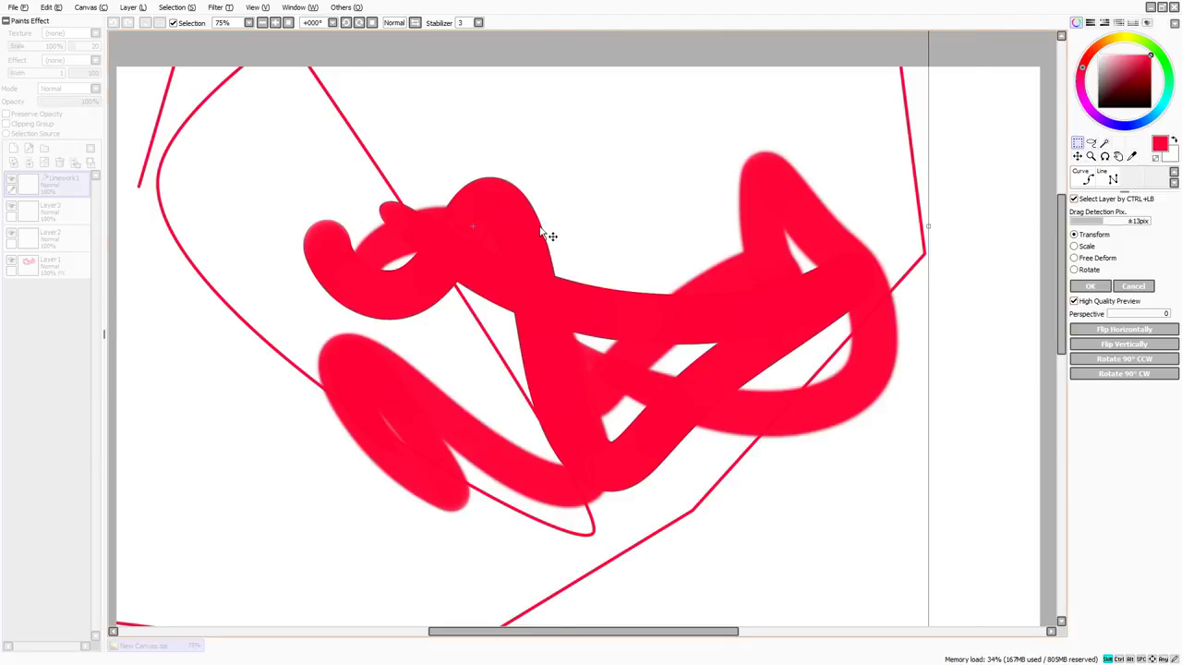
pyautogui.moveTo(549, 236); pyautogui.dragTo(744, 347)
pyautogui.press('Return')
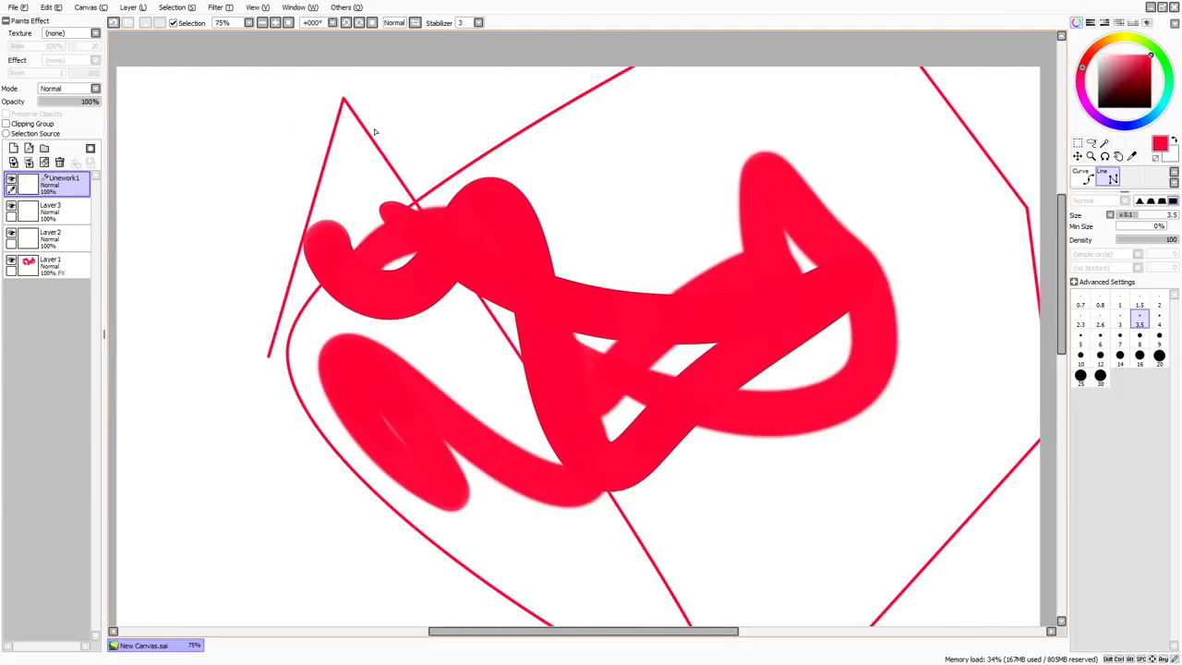
pyautogui.click(276, 23)
pyautogui.click(276, 23)
pyautogui.hotkey('ctrl', 'z')
# Examine the edges of the linework's lines up close at 800% zoom.
pyautogui.moveTo(431, 83); pyautogui.dragTo(305, 235)
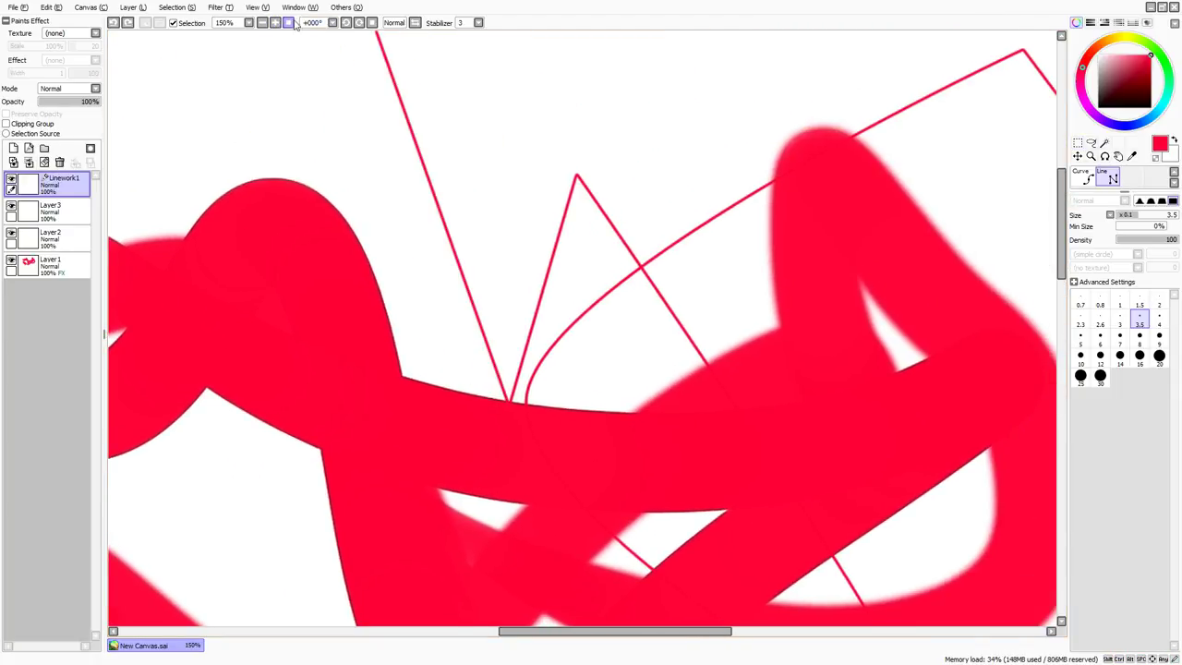
pyautogui.click(276, 23)
pyautogui.click(276, 23)
pyautogui.click(276, 23)
pyautogui.click(276, 23)
pyautogui.click(276, 23)
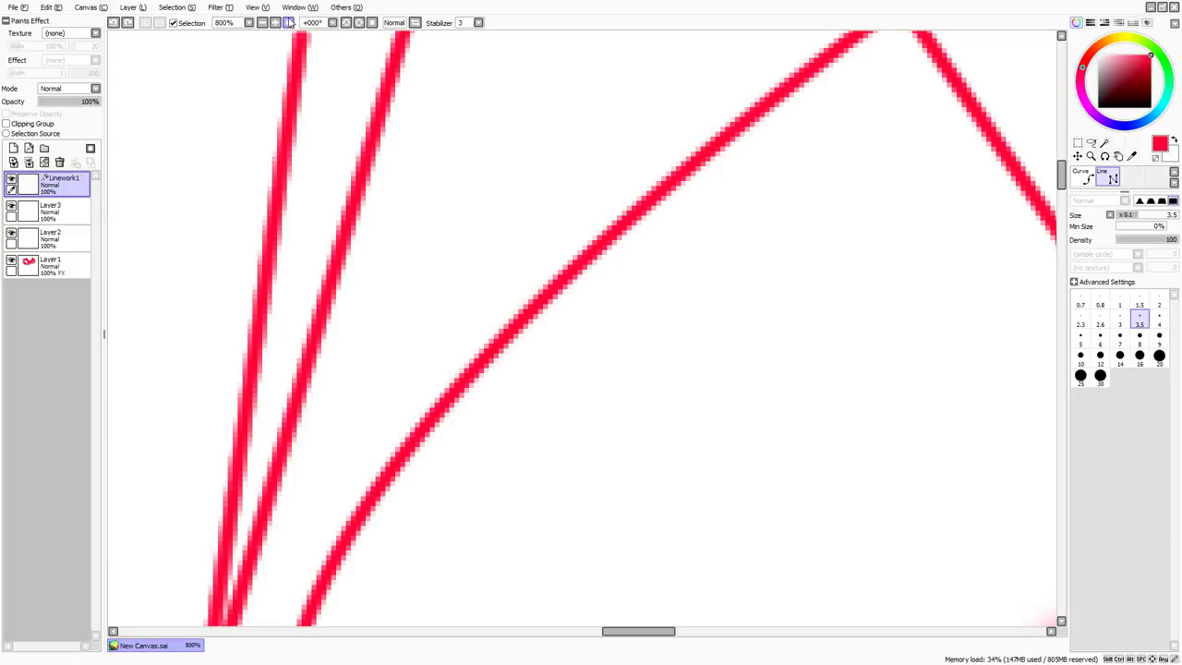
pyautogui.click(127, 24)
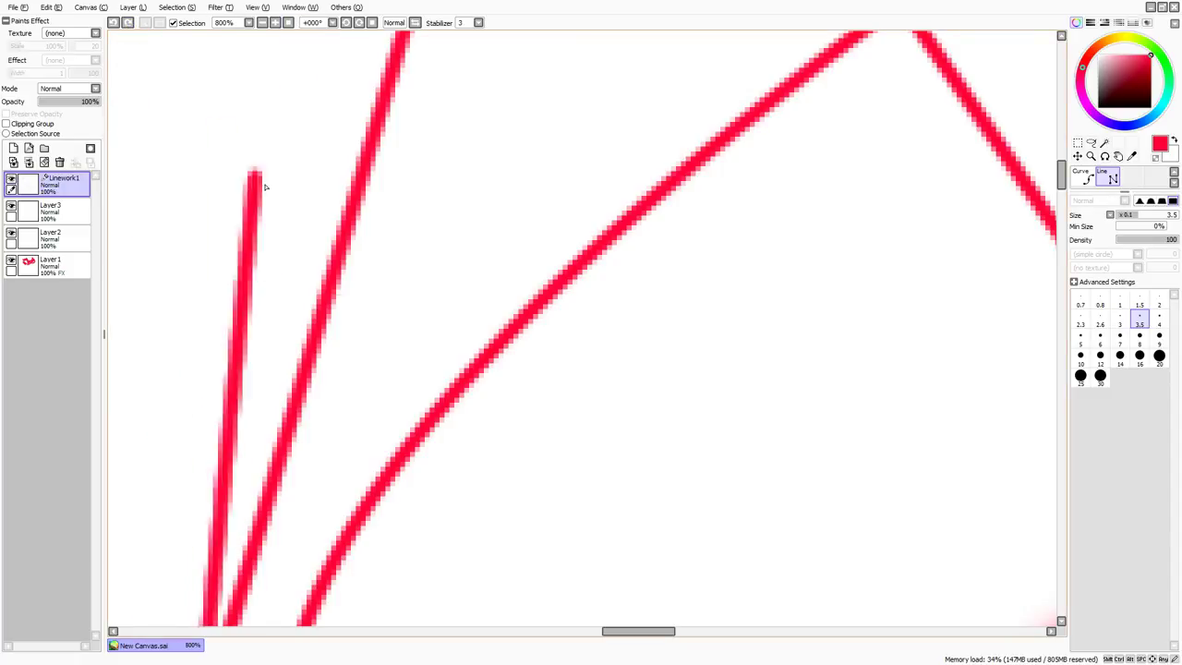
# Add a small zigzag of connected size 3.5 line segments crossing the curve on the linework layer.
pyautogui.click(484, 256)
pyautogui.click(624, 355)
pyautogui.click(495, 211)
pyautogui.click(572, 182)
pyautogui.click(654, 338)
pyautogui.click(532, 138)
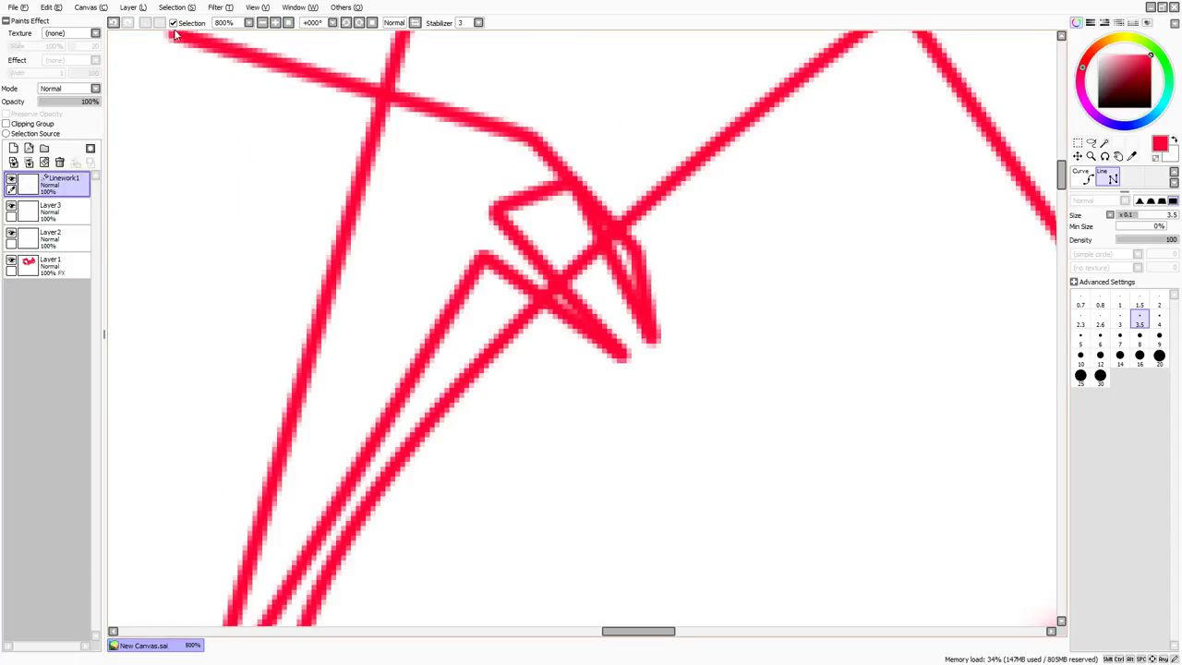
# Enlarge, rotate and reposition the linework across the canvas with Transform.
pyautogui.click(288, 23)
pyautogui.hotkey('ctrl', 't')
pyautogui.moveTo(465, 192); pyautogui.dragTo(474, 302)
pyautogui.moveTo(678, 168); pyautogui.dragTo(457, 332)
pyautogui.moveTo(468, 275); pyautogui.dragTo(322, 27)
pyautogui.click(275, 24)
pyautogui.click(275, 24)
pyautogui.click(276, 24)
pyautogui.click(275, 24)
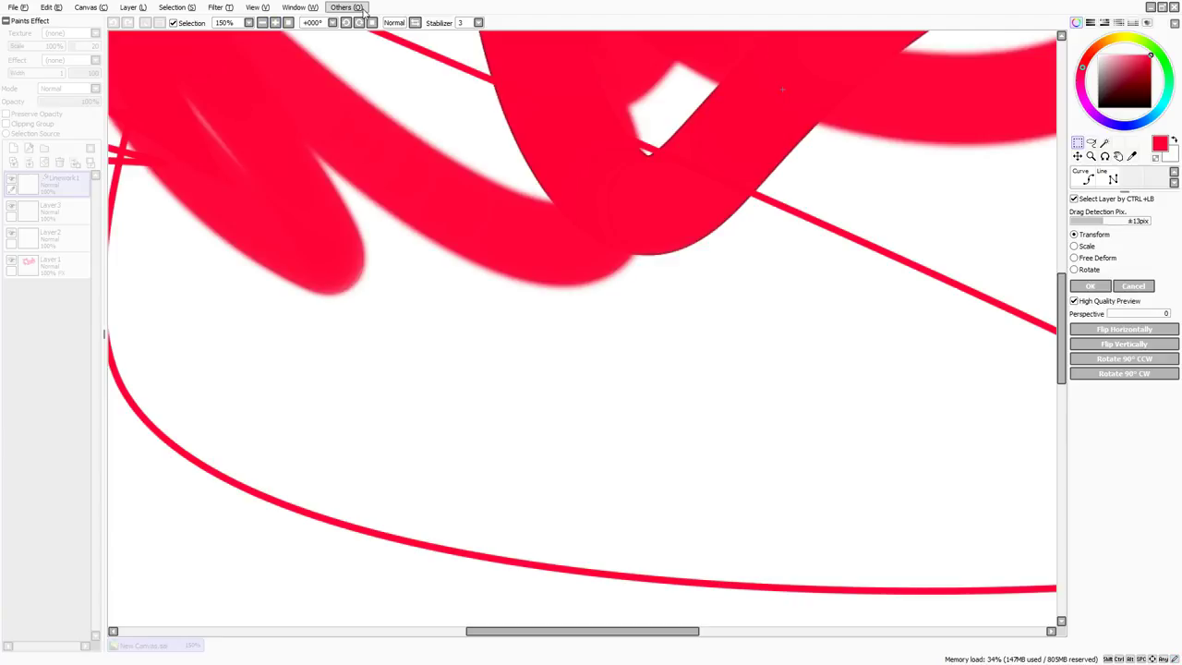
pyautogui.press('Return')
# Examine the edges of the transformed linework at up to 500% zoom.
pyautogui.scroll(5, 273, 325)
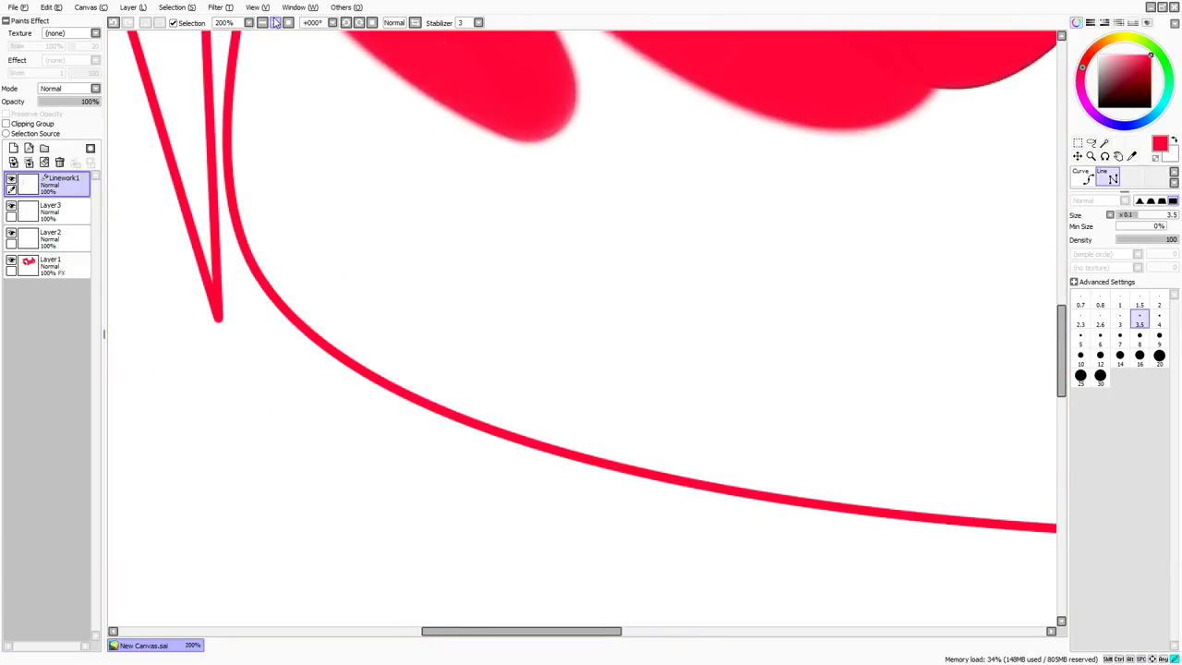
pyautogui.moveTo(270, 57); pyautogui.dragTo(222, 443)
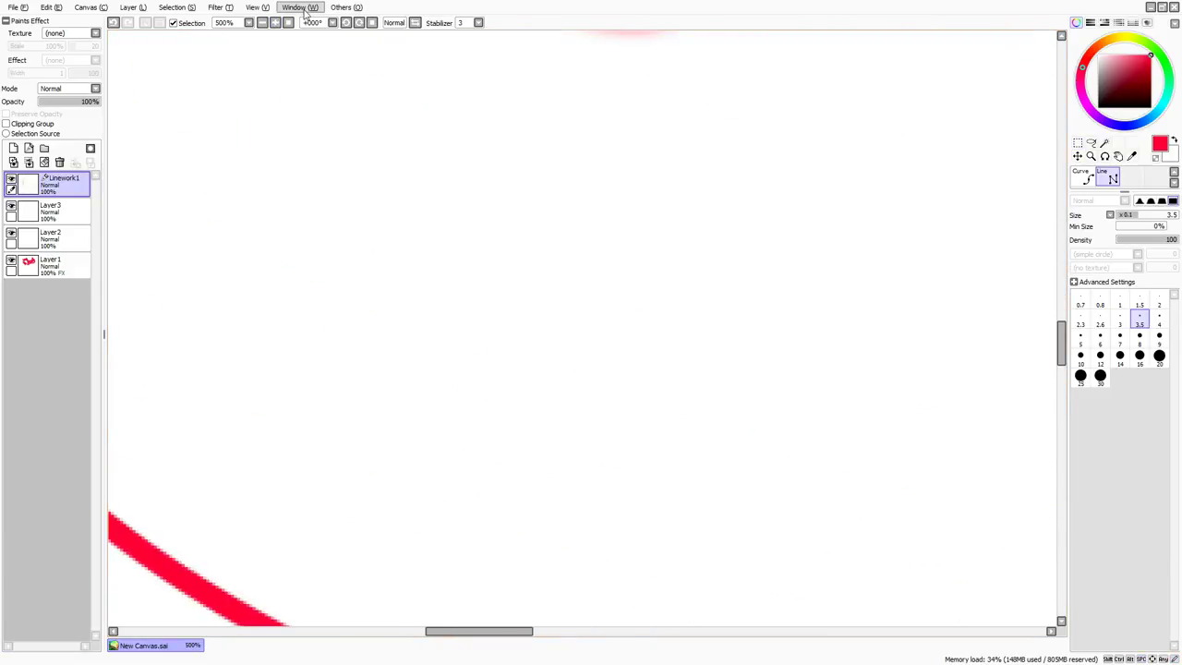
pyautogui.click(288, 23)
pyautogui.click(275, 23)
pyautogui.click(275, 23)
pyautogui.moveTo(379, 161); pyautogui.dragTo(367, 335)
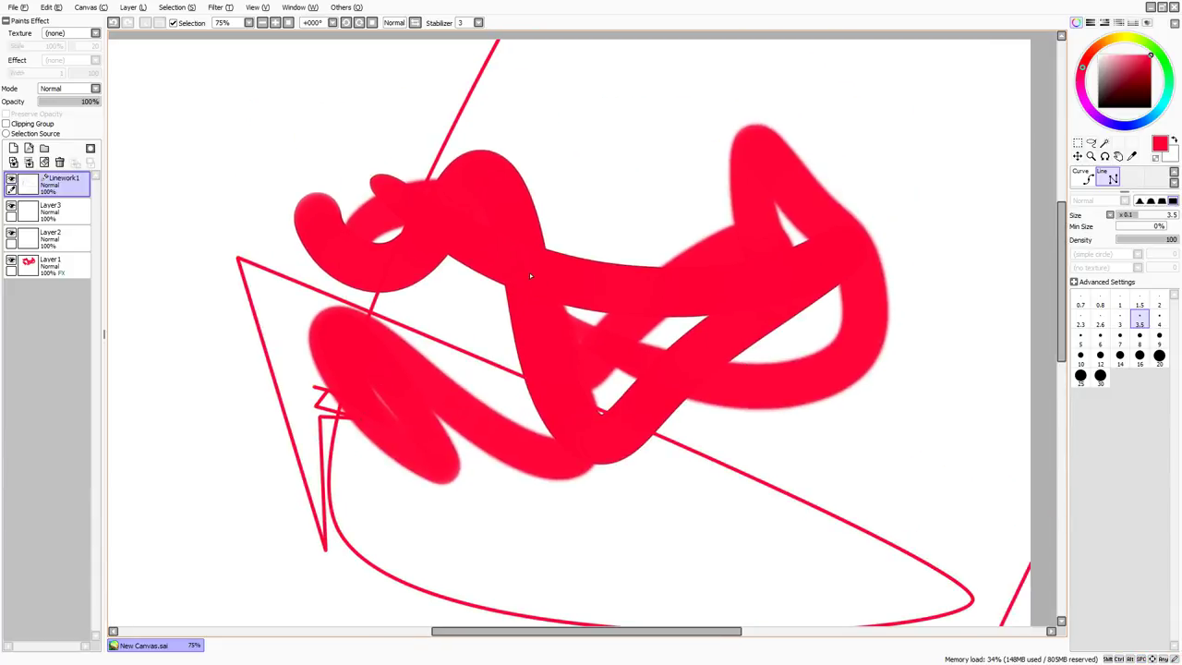
# Transform the red strokes on Layer1, enlarging them beyond the canvas edges and repositioning them.
pyautogui.click(55, 270)
pyautogui.hotkey('ctrl', 't')
pyautogui.moveTo(544, 293); pyautogui.dragTo(414, 436)
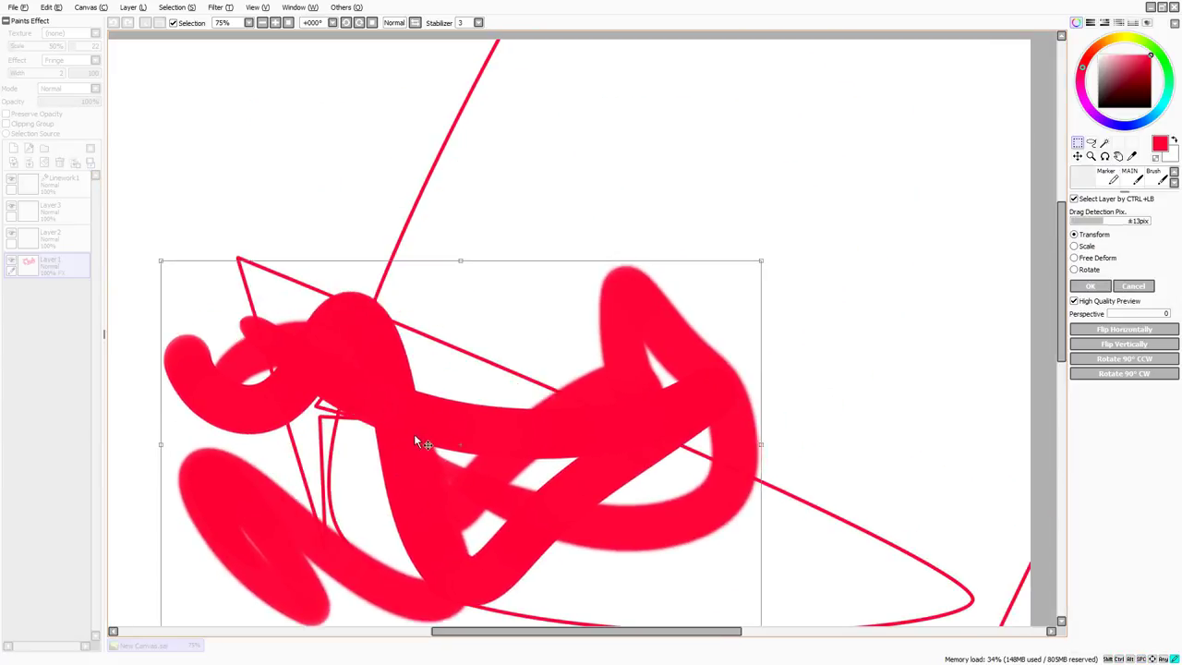
pyautogui.scroll(5, 332, 282)
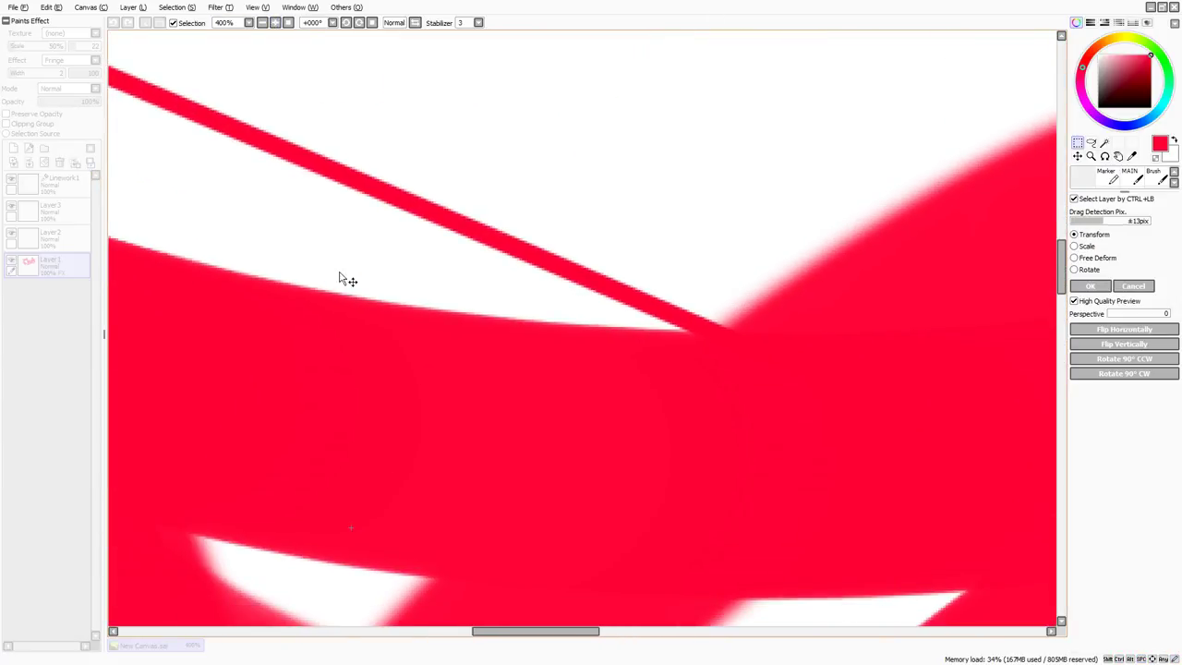
pyautogui.moveTo(701, 267); pyautogui.dragTo(784, 275)
pyautogui.moveTo(426, 292); pyautogui.dragTo(511, 329)
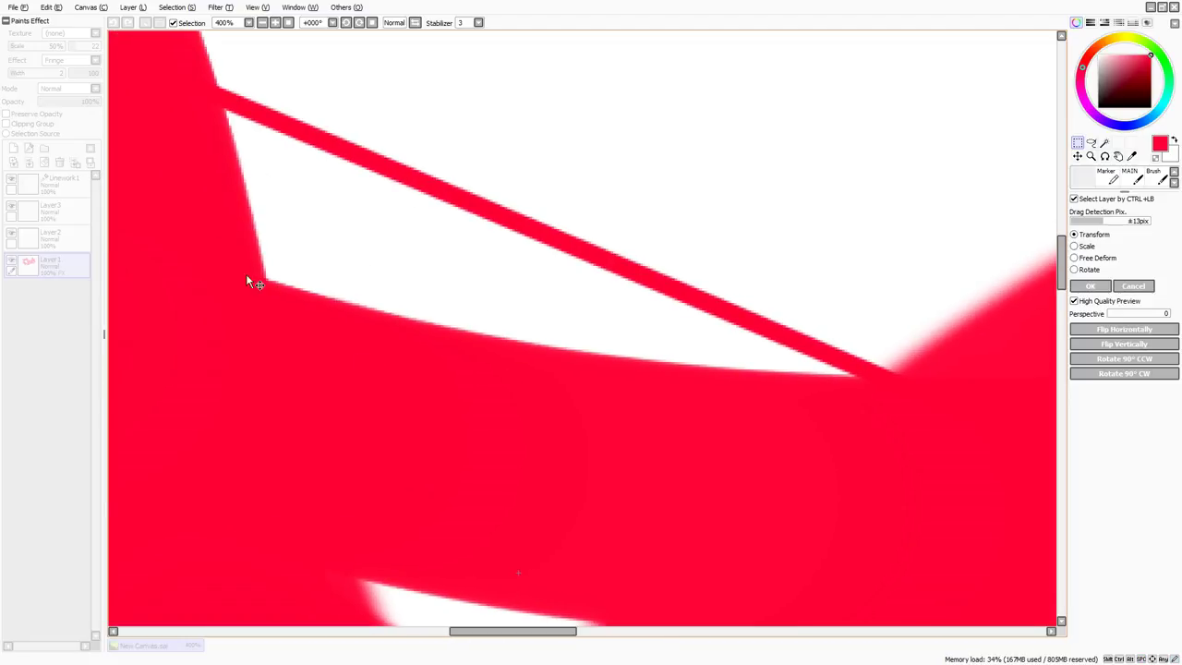
pyautogui.click(289, 25)
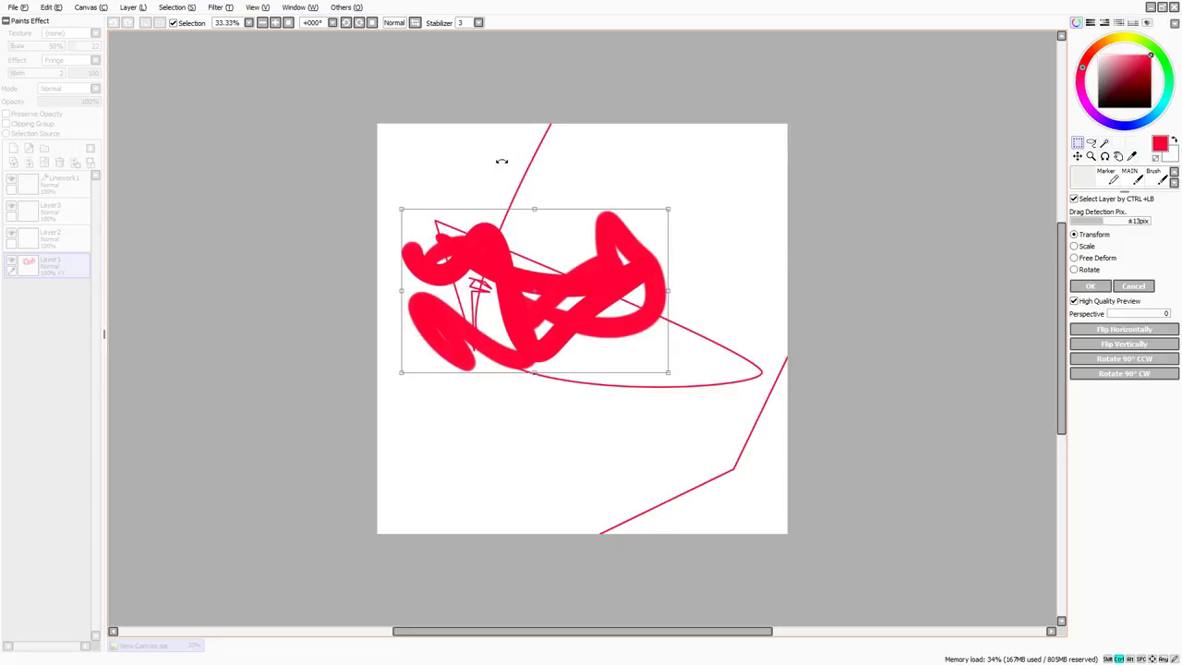
pyautogui.moveTo(556, 242); pyautogui.dragTo(460, 343)
pyautogui.moveTo(572, 309); pyautogui.dragTo(1000, 5)
pyautogui.moveTo(532, 270); pyautogui.dragTo(437, 359)
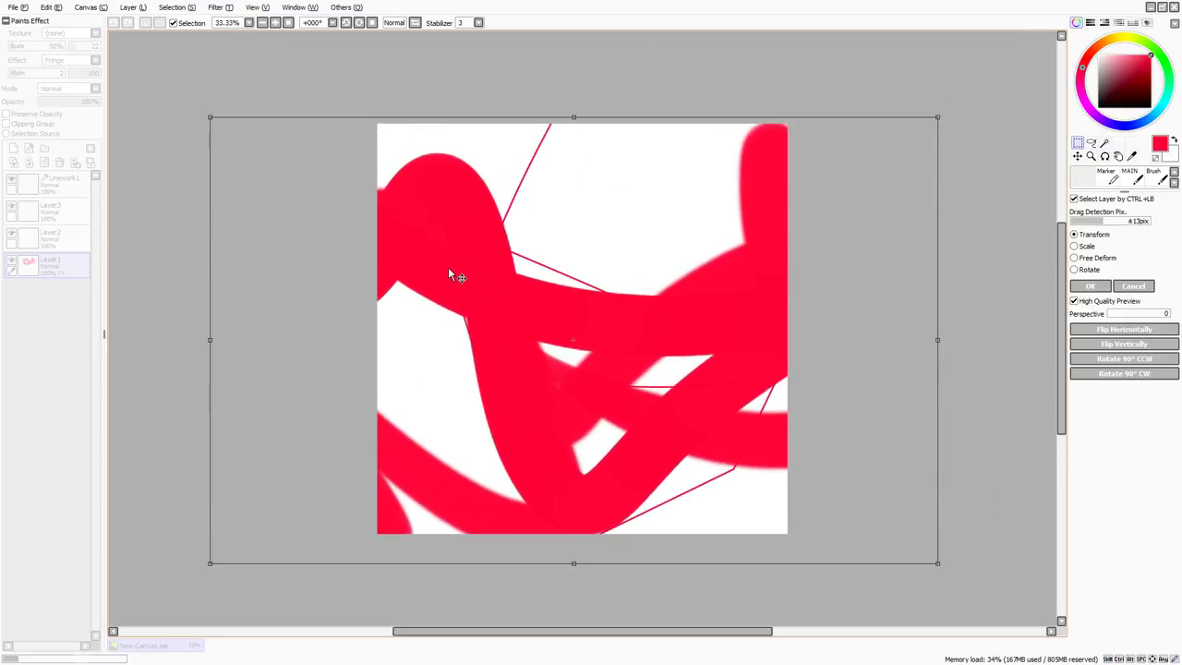
pyautogui.press('Return')
# Inspect the edges of the enlarged red strokes at 200% zoom and delete Layer1.
pyautogui.click(274, 23)
pyautogui.click(274, 22)
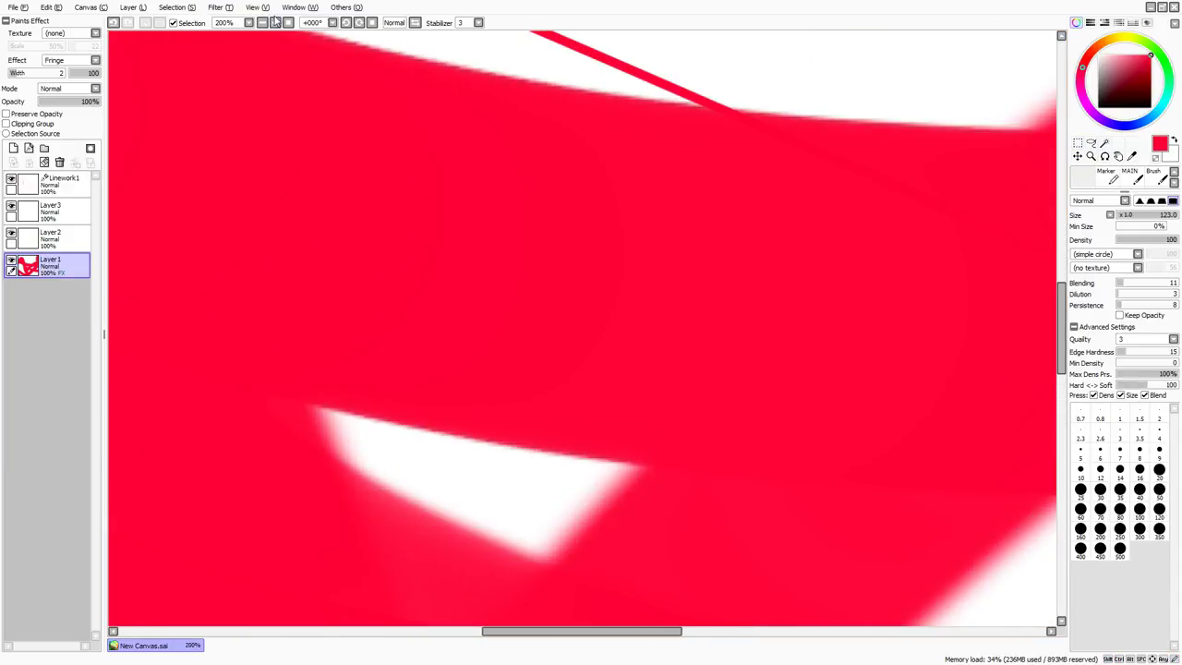
pyautogui.scroll(5, 459, 262)
pyautogui.moveTo(392, 293); pyautogui.dragTo(470, 366)
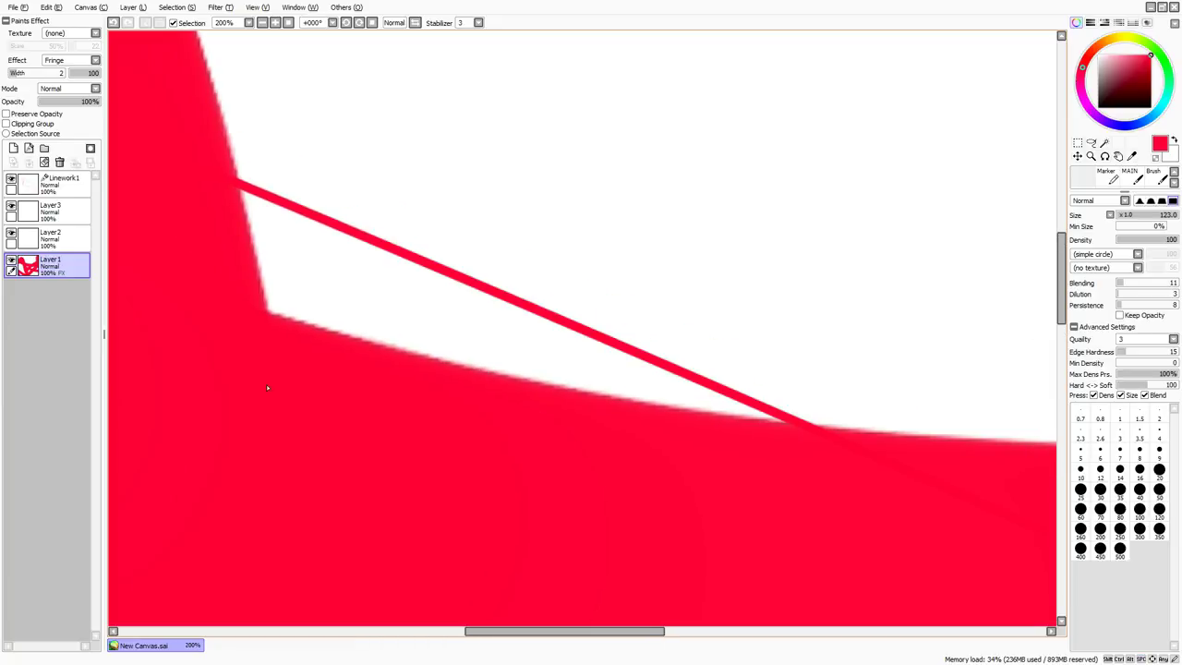
pyautogui.click(60, 162)
# Add a layer set above Linework1 and clear the contents of the linework layer.
pyautogui.click(53, 186)
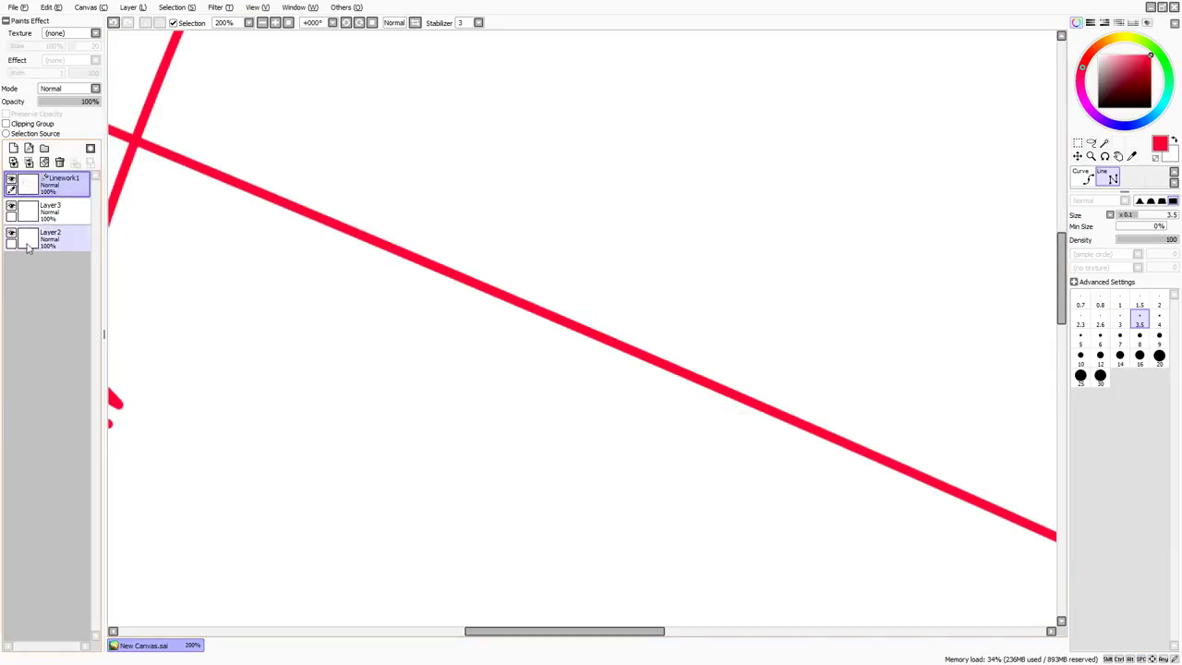
pyautogui.click(45, 149)
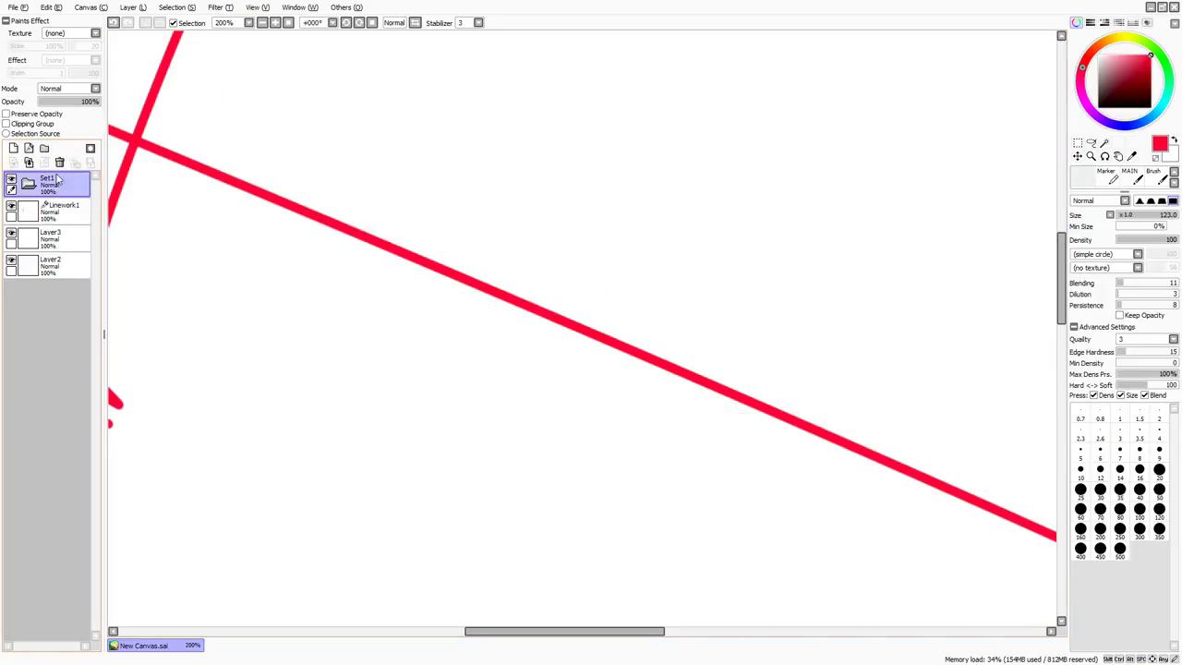
pyautogui.click(55, 211)
pyautogui.click(55, 238)
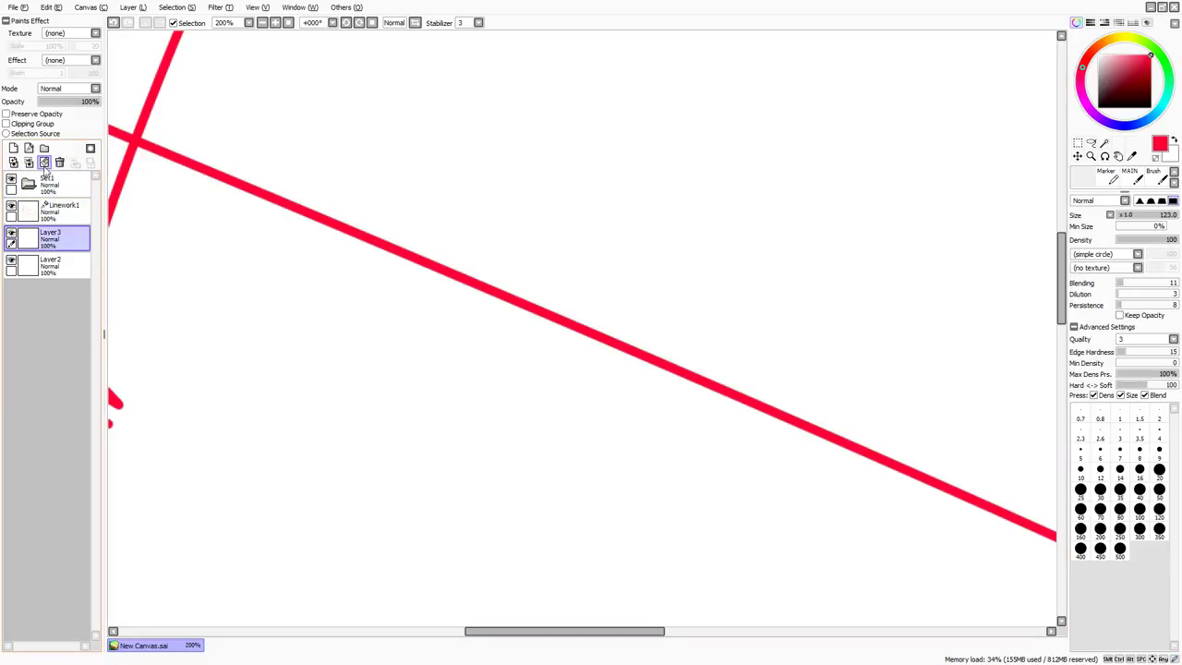
pyautogui.click(52, 210)
pyautogui.click(45, 162)
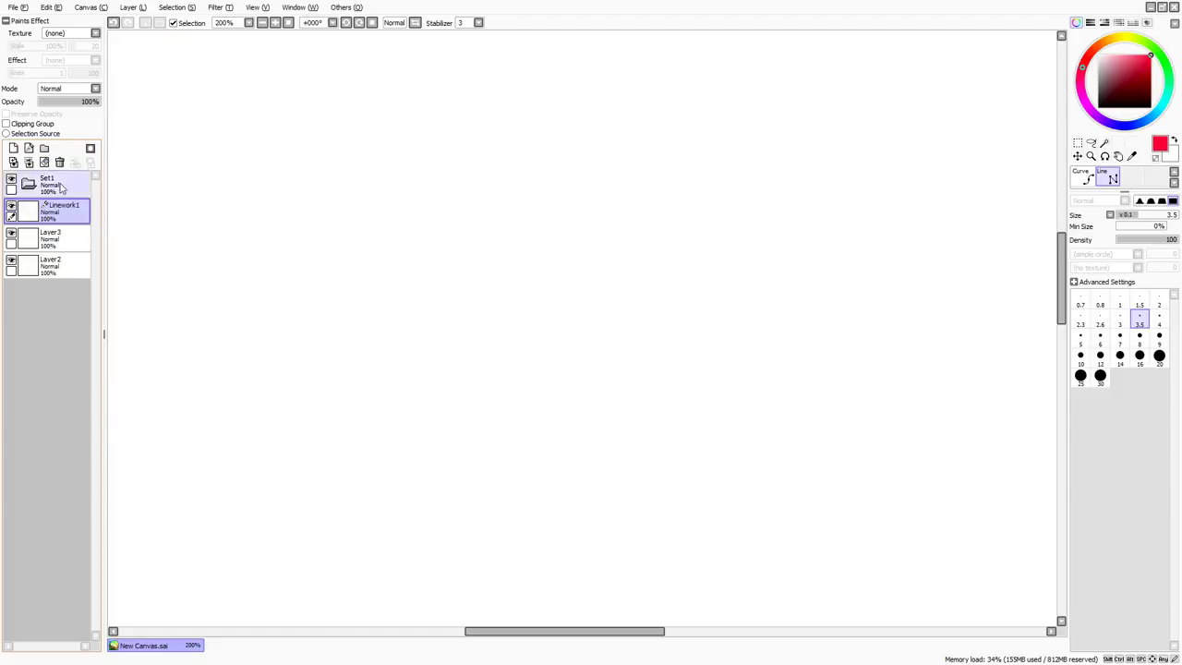
# Merge the linework layer down into Layer3.
pyautogui.moveTo(223, 203); pyautogui.dragTo(287, 209)
pyautogui.click(275, 23)
pyautogui.click(287, 23)
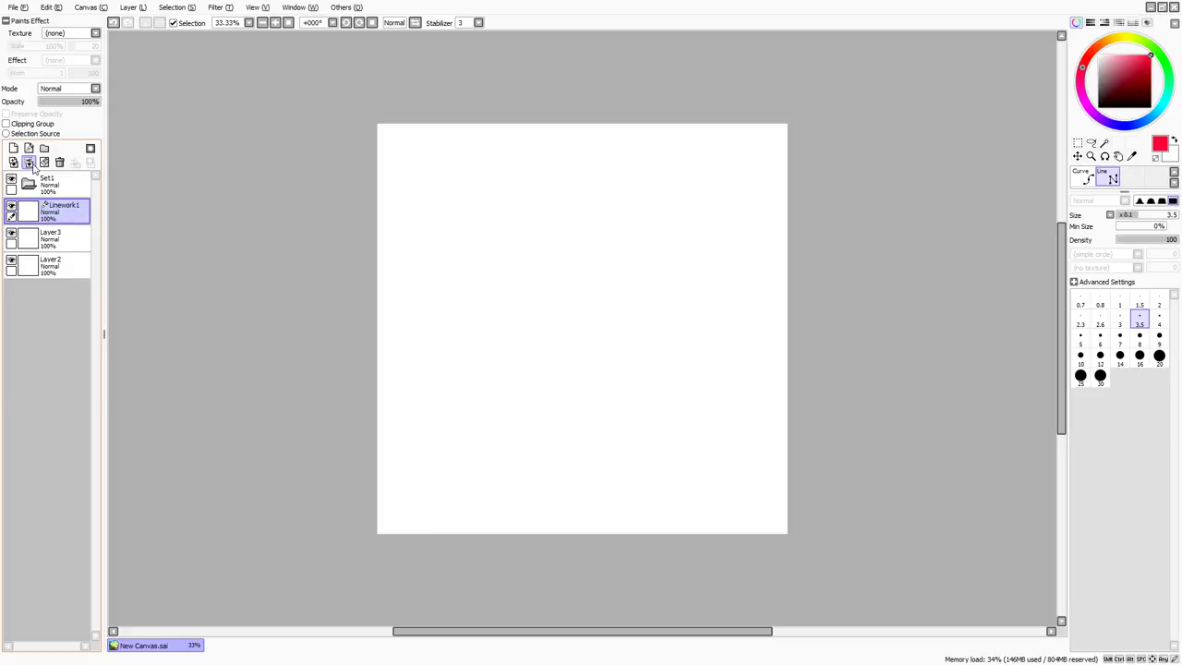
pyautogui.click(29, 163)
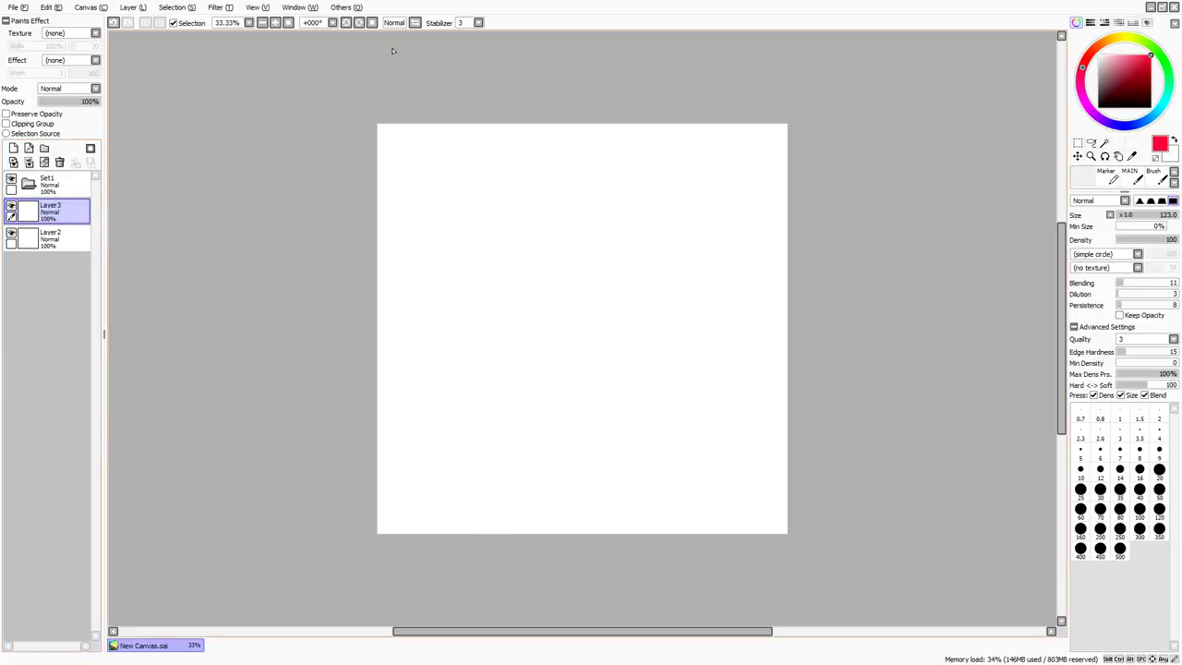
pyautogui.moveTo(170, 199); pyautogui.dragTo(98, 217)
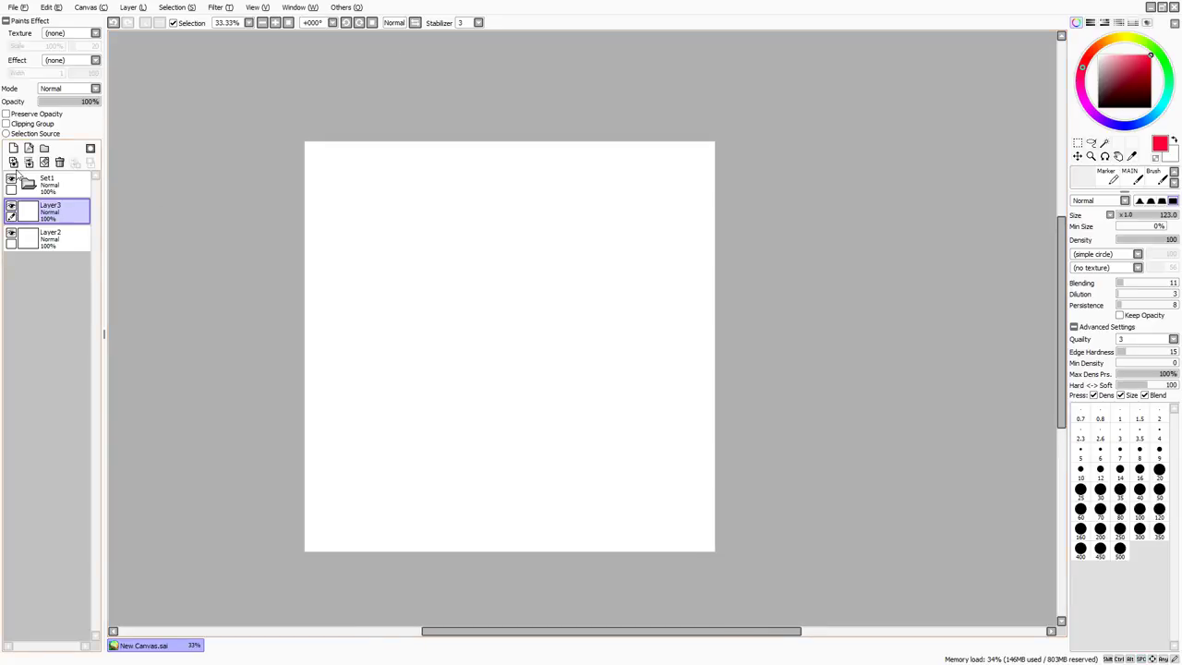
# Move Layer3 and Layer2 into the layer set Set1.
pyautogui.click(51, 185)
pyautogui.click(59, 210)
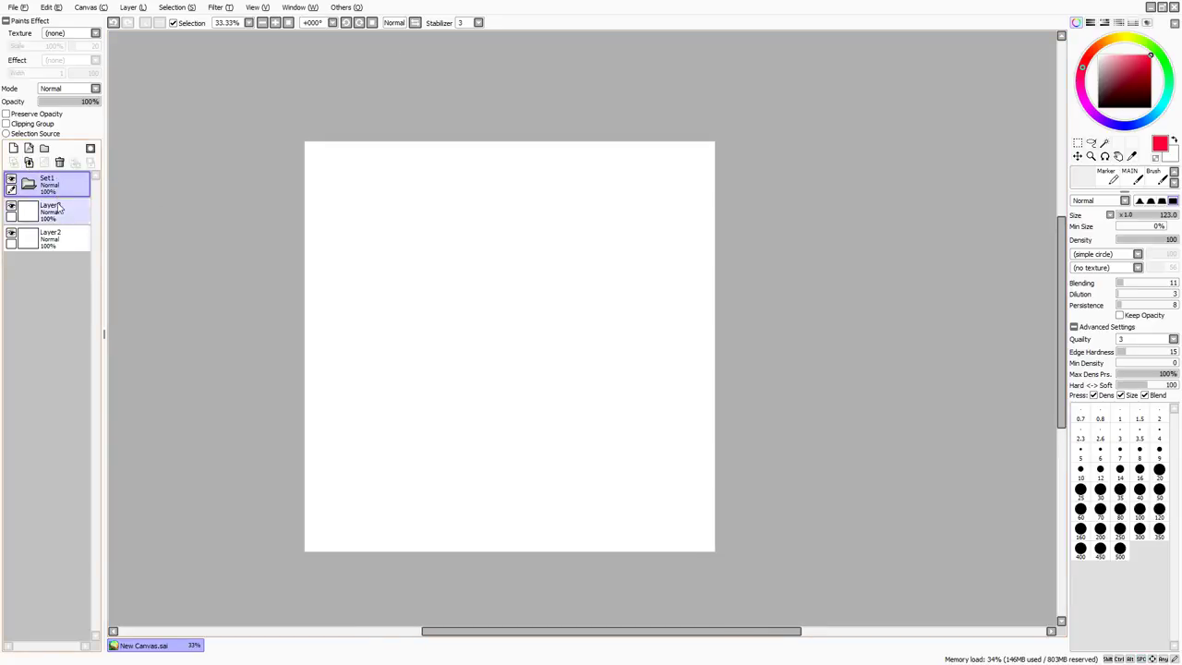
pyautogui.moveTo(62, 212); pyautogui.dragTo(56, 187)
pyautogui.moveTo(61, 238); pyautogui.dragTo(65, 212)
# Merge Set1 into a single layer and rename it 1.
pyautogui.click(46, 187)
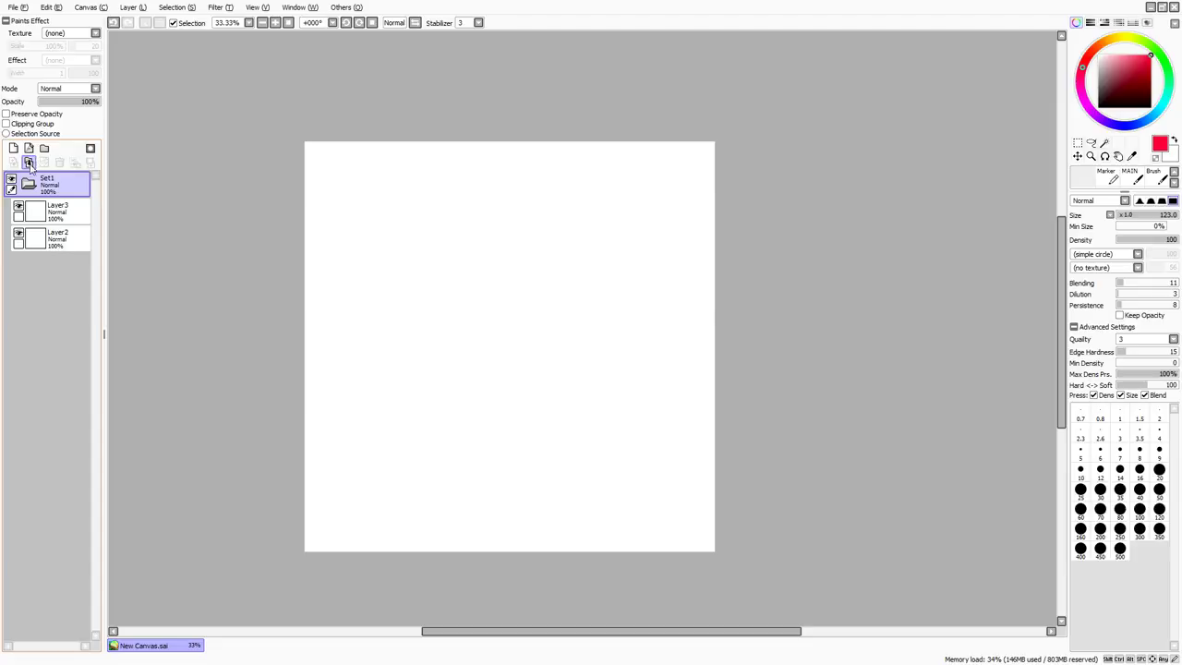
pyautogui.click(30, 165)
pyautogui.doubleClick(61, 192)
pyautogui.write('1')
pyautogui.press('Return')
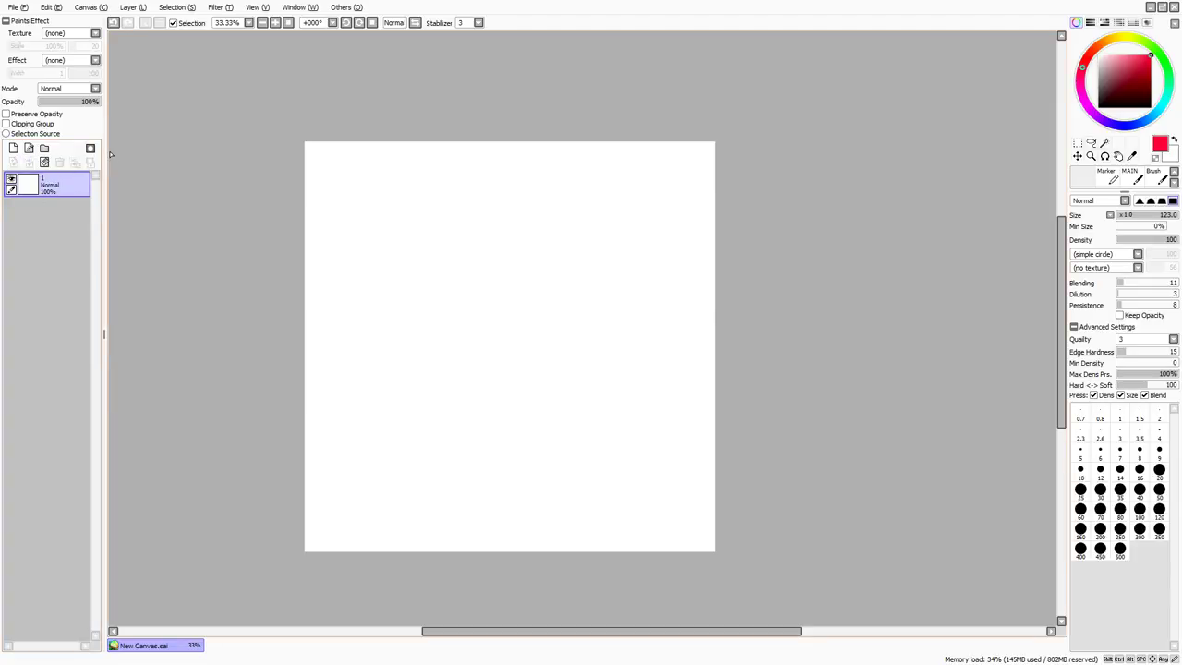
# Choose a bright light blue and paint a large round blob on layer 1.
pyautogui.moveTo(300, 135); pyautogui.dragTo(329, 187)
pyautogui.doubleClick(275, 24)
pyautogui.moveTo(392, 294)
pyautogui.keyDown('ctrl'); pyautogui.keyDown('alt'); pyautogui.mouseDown()
pyautogui.moveTo(512, 354)
pyautogui.moveTo(548, 349)
pyautogui.mouseUp(); pyautogui.keyUp('alt'); pyautogui.keyUp('ctrl')
pyautogui.moveTo(604, 267)
pyautogui.mouseDown()
pyautogui.moveTo(684, 285)
pyautogui.moveTo(599, 290)
pyautogui.mouseUp()
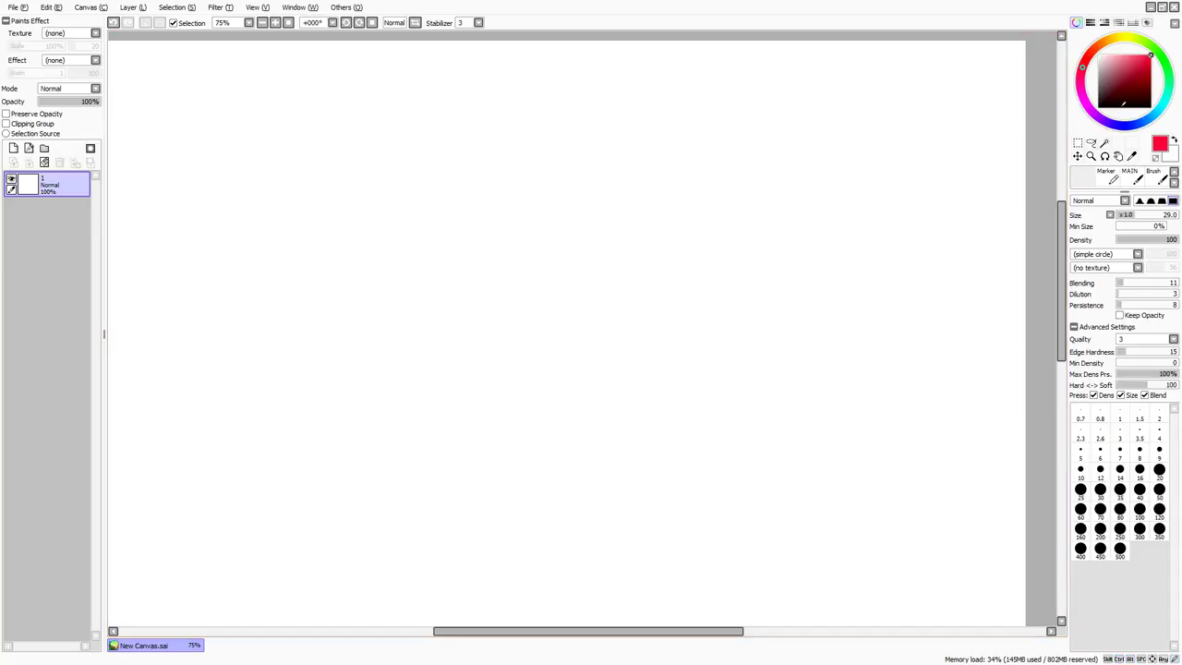
pyautogui.click(1157, 111)
pyautogui.click(1151, 58)
pyautogui.keyDown('ctrl'); pyautogui.keyDown('alt'); pyautogui.moveTo(380, 324); pyautogui.dragTo(441, 322); pyautogui.keyUp('alt'); pyautogui.keyUp('ctrl')
pyautogui.moveTo(427, 298); pyautogui.dragTo(395, 360)
# Add a new layer set to Multiply and paint a broad blue diagonal shape over the left part of the blob.
pyautogui.hotkey('ctrl', 'a')
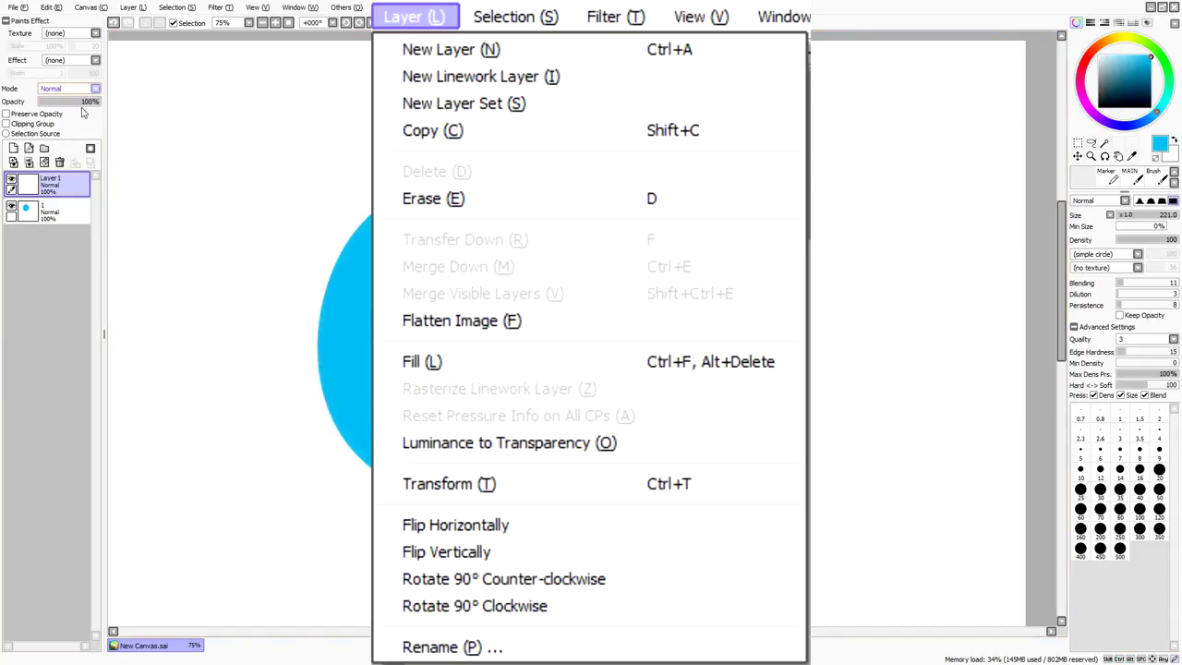
pyautogui.click(83, 117)
pyautogui.moveTo(397, 277)
pyautogui.mouseDown()
pyautogui.moveTo(446, 281)
pyautogui.moveTo(438, 343)
pyautogui.moveTo(343, 354)
pyautogui.moveTo(409, 261)
pyautogui.moveTo(605, 421)
pyautogui.mouseUp()
pyautogui.keyDown('ctrl'); pyautogui.keyDown('alt'); pyautogui.moveTo(536, 349); pyautogui.dragTo(494, 342); pyautogui.keyUp('alt'); pyautogui.keyUp('ctrl')
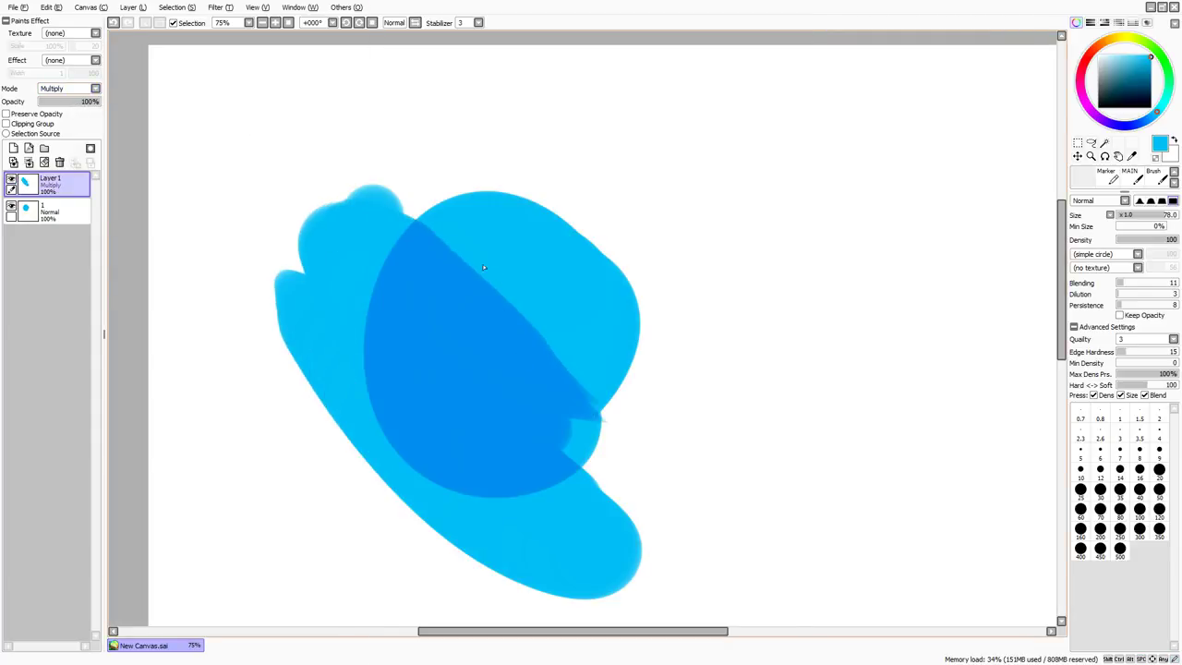
# Extend the Multiply layer's blue shape with further diagonal strokes past the blob's lower-right edge.
pyautogui.moveTo(488, 269); pyautogui.dragTo(657, 419)
pyautogui.moveTo(502, 297); pyautogui.dragTo(664, 420)
pyautogui.moveTo(526, 341); pyautogui.dragTo(661, 427)
pyautogui.moveTo(554, 387)
pyautogui.mouseDown()
pyautogui.moveTo(509, 386)
pyautogui.moveTo(565, 448)
pyautogui.mouseUp()
pyautogui.keyDown('ctrl'); pyautogui.keyDown('alt'); pyautogui.moveTo(457, 226); pyautogui.dragTo(387, 198); pyautogui.keyUp('alt'); pyautogui.keyUp('ctrl')
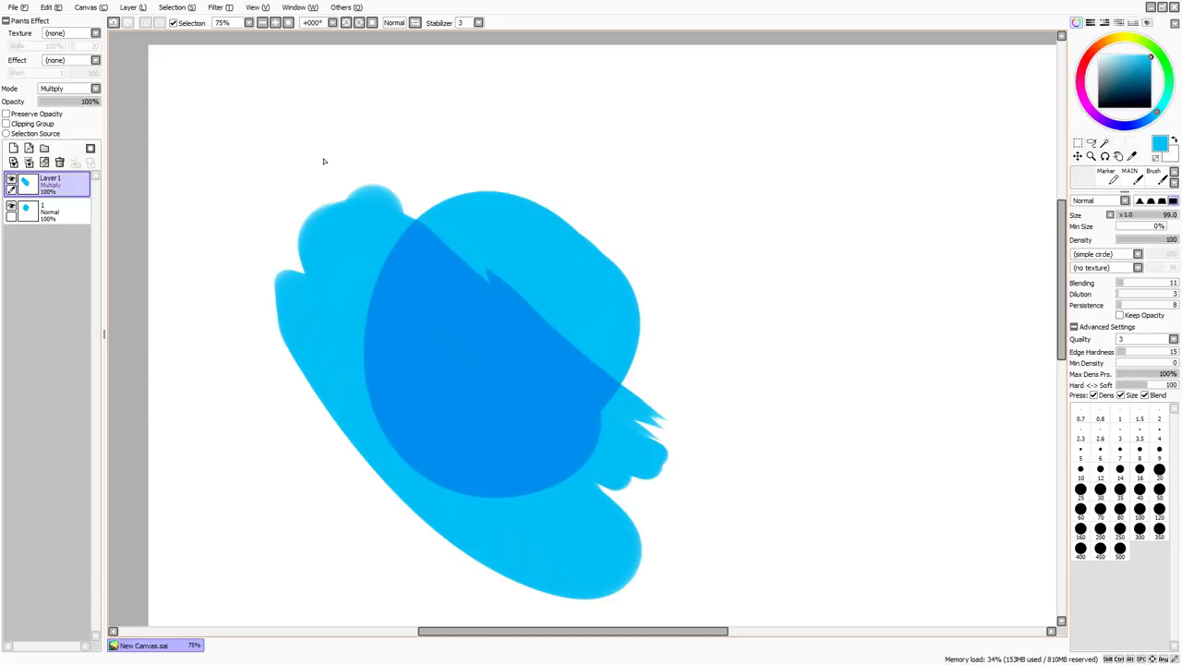
pyautogui.moveTo(250, 203); pyautogui.dragTo(274, 228)
pyautogui.hotkey('ctrl', 'z')
pyautogui.hotkey('ctrl', 'z')
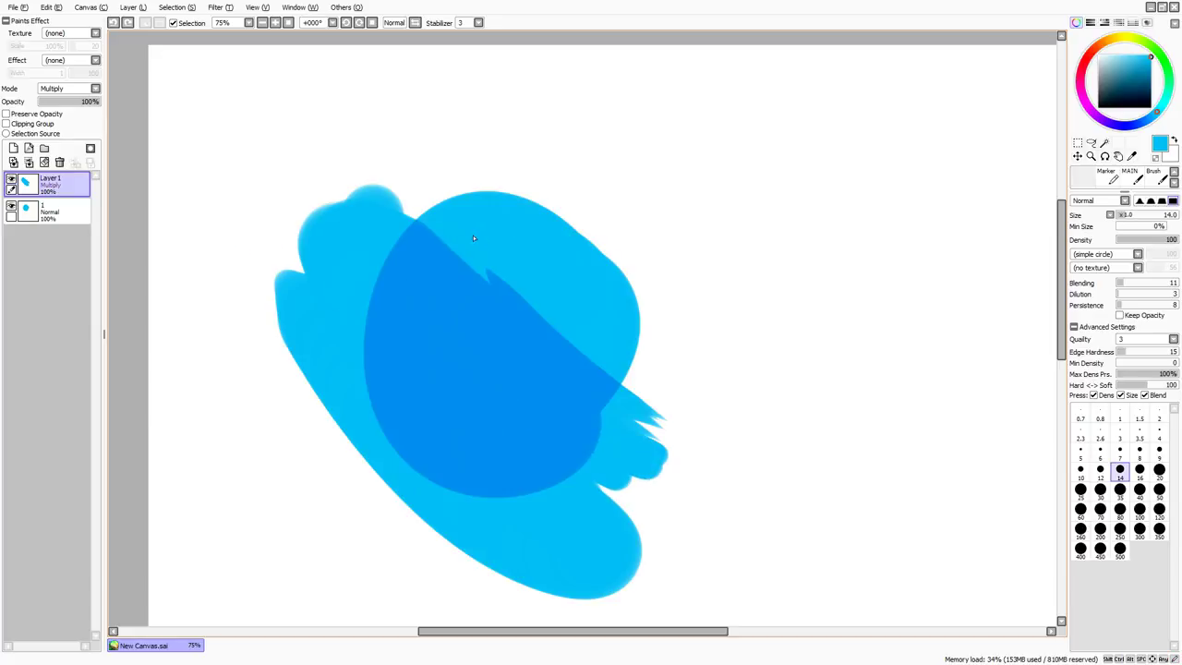
# Paint parallel diagonal blue strokes on the Multiply layer across the blob's upper-right edge.
pyautogui.moveTo(371, 231)
pyautogui.keyDown('ctrl'); pyautogui.keyDown('alt'); pyautogui.mouseDown()
pyautogui.moveTo(438, 231)
pyautogui.moveTo(668, 347)
pyautogui.mouseUp(); pyautogui.keyUp('alt'); pyautogui.keyUp('ctrl')
pyautogui.hotkey('ctrl', 'z')
pyautogui.moveTo(475, 156); pyautogui.dragTo(672, 364)
pyautogui.moveTo(515, 172); pyautogui.dragTo(687, 361)
pyautogui.moveTo(562, 206); pyautogui.dragTo(691, 357)
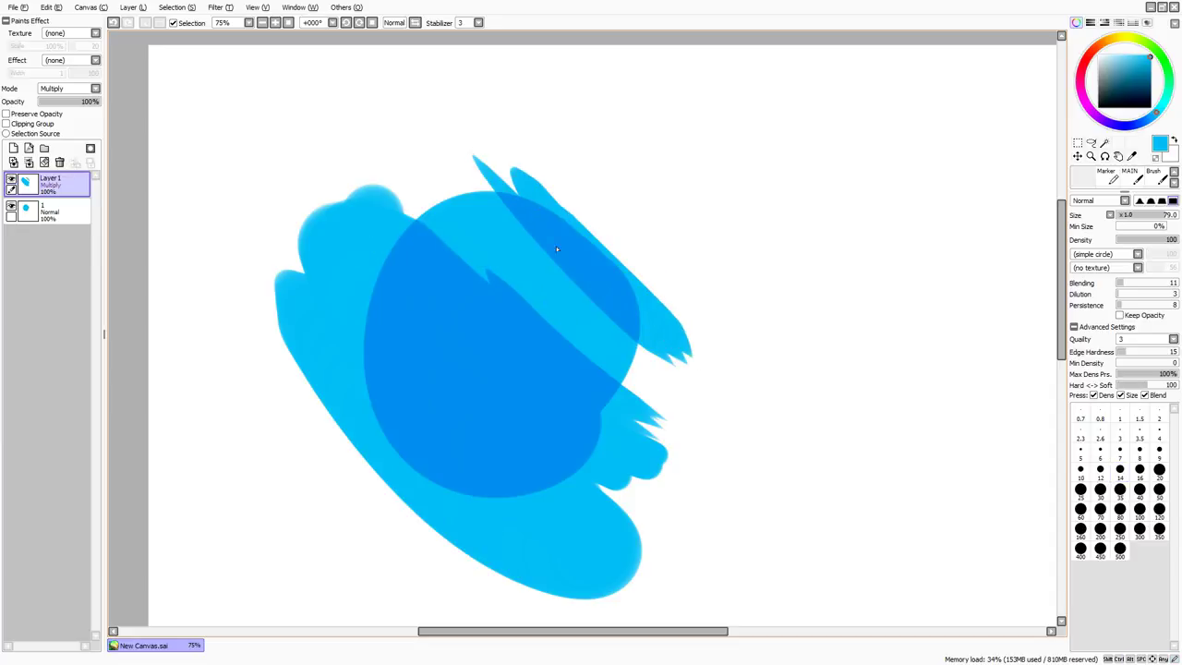
# Add further diagonal blue strokes beside the upper-right ones on the Multiply layer, undoing the unwanted ones.
pyautogui.moveTo(473, 186); pyautogui.dragTo(594, 322)
pyautogui.moveTo(499, 249); pyautogui.dragTo(691, 402)
pyautogui.hotkey('ctrl', 'z')
pyautogui.hotkey('ctrl', 'z')
pyautogui.moveTo(474, 186); pyautogui.dragTo(678, 385)
pyautogui.moveTo(588, 328); pyautogui.dragTo(695, 393)
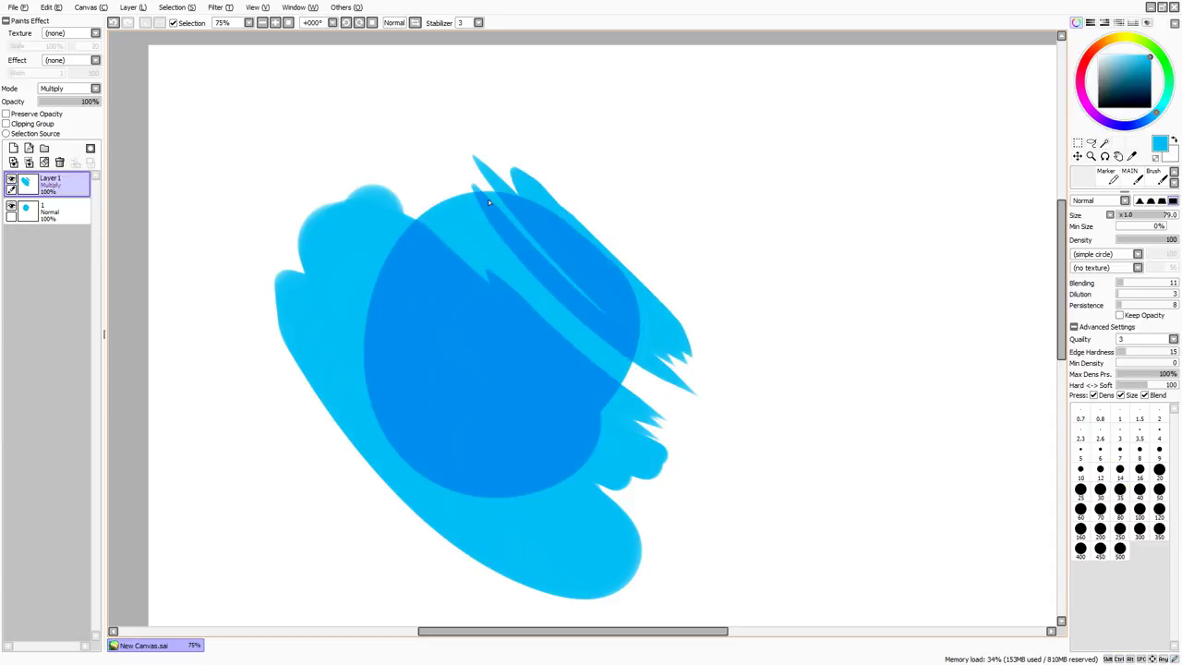
pyautogui.hotkey('ctrl', 'z')
pyautogui.hotkey('ctrl', 'z')
# Try the Screen blending mode on Layer1 and switch the layer to Overlay.
pyautogui.click(60, 125)
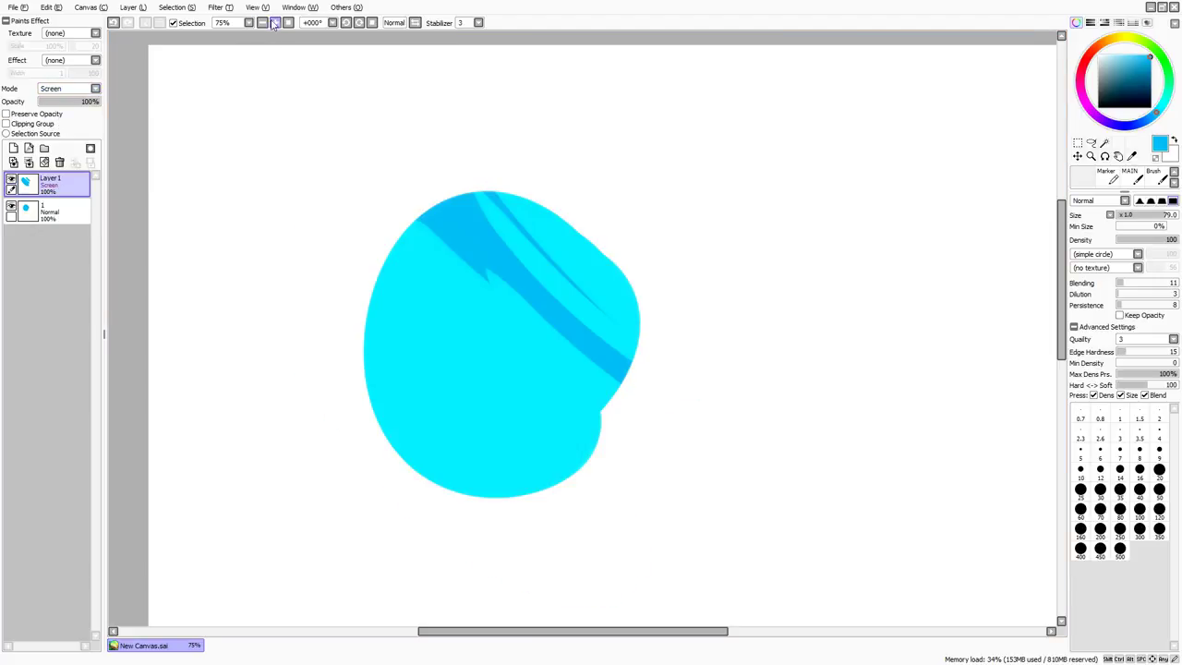
pyautogui.click(274, 23)
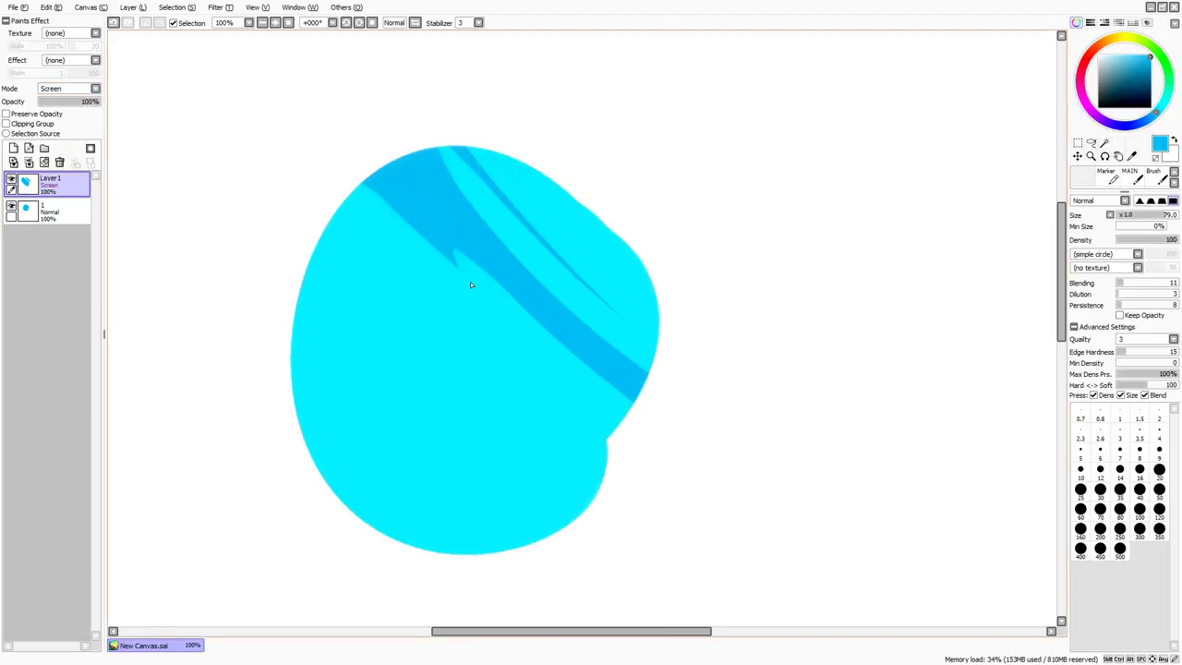
pyautogui.press('ctrl')
pyautogui.moveTo(1115, 63)
pyautogui.mouseDown()
pyautogui.moveTo(1113, 41)
pyautogui.moveTo(1133, 31)
pyautogui.mouseUp()
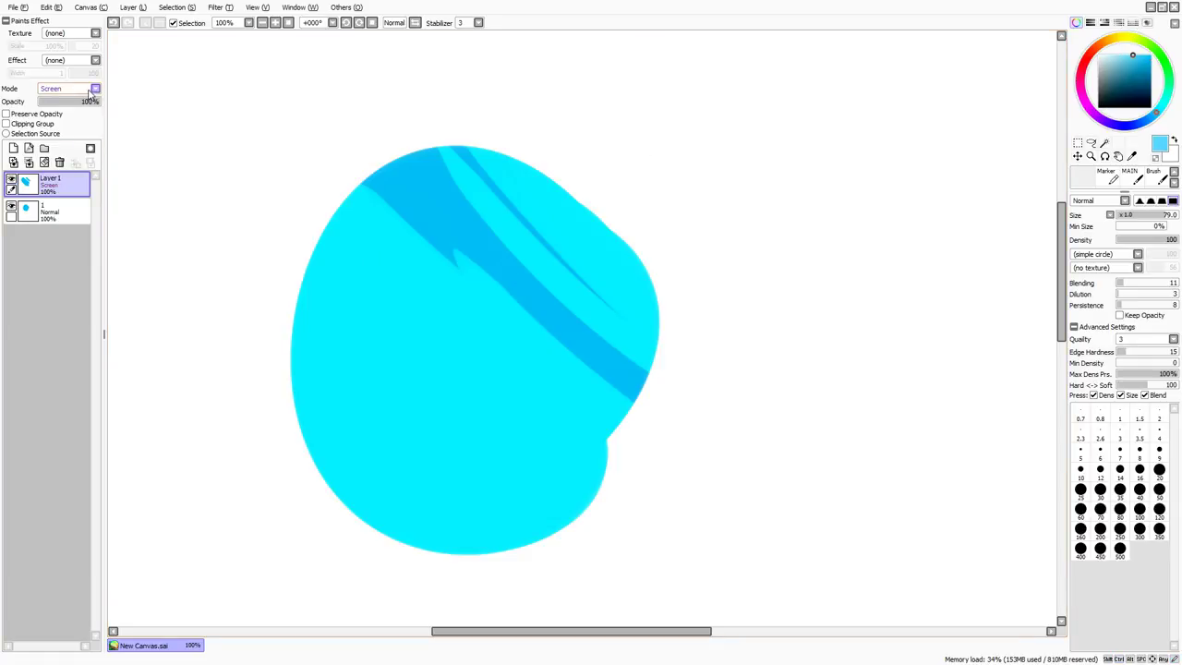
pyautogui.scroll(-1, 85, 94)
pyautogui.hscroll(-2, 667, 394)
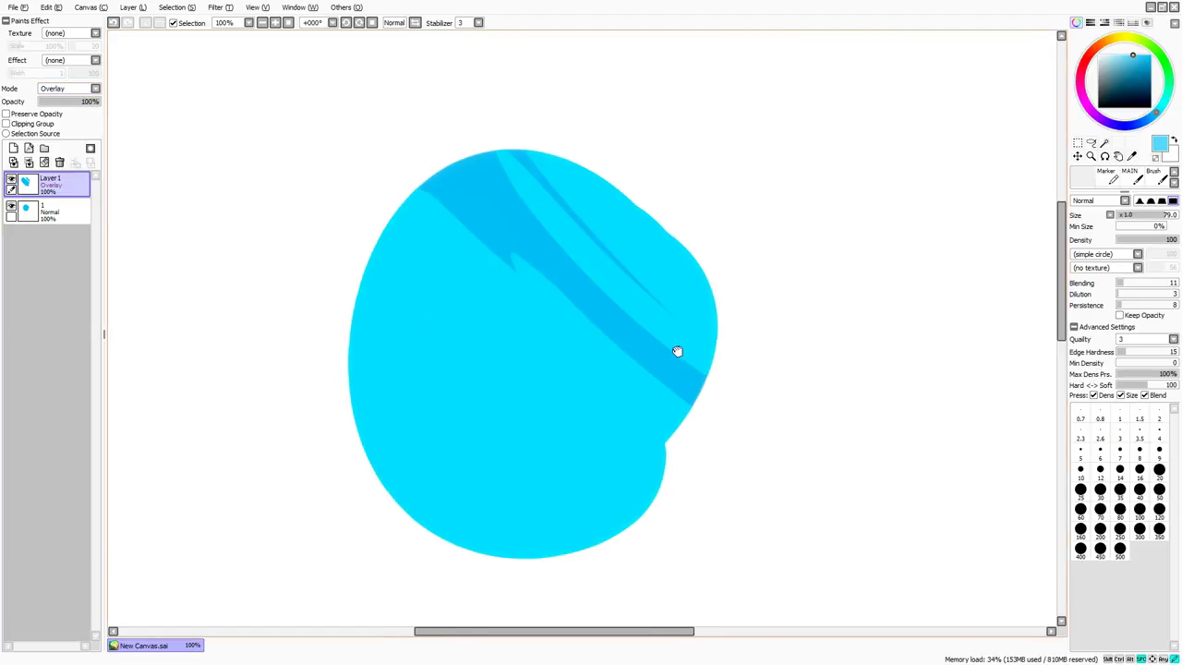
# Try painting and erasing strokes on the Overlay layer with orange as the colour.
pyautogui.click(1101, 47)
pyautogui.click(1136, 55)
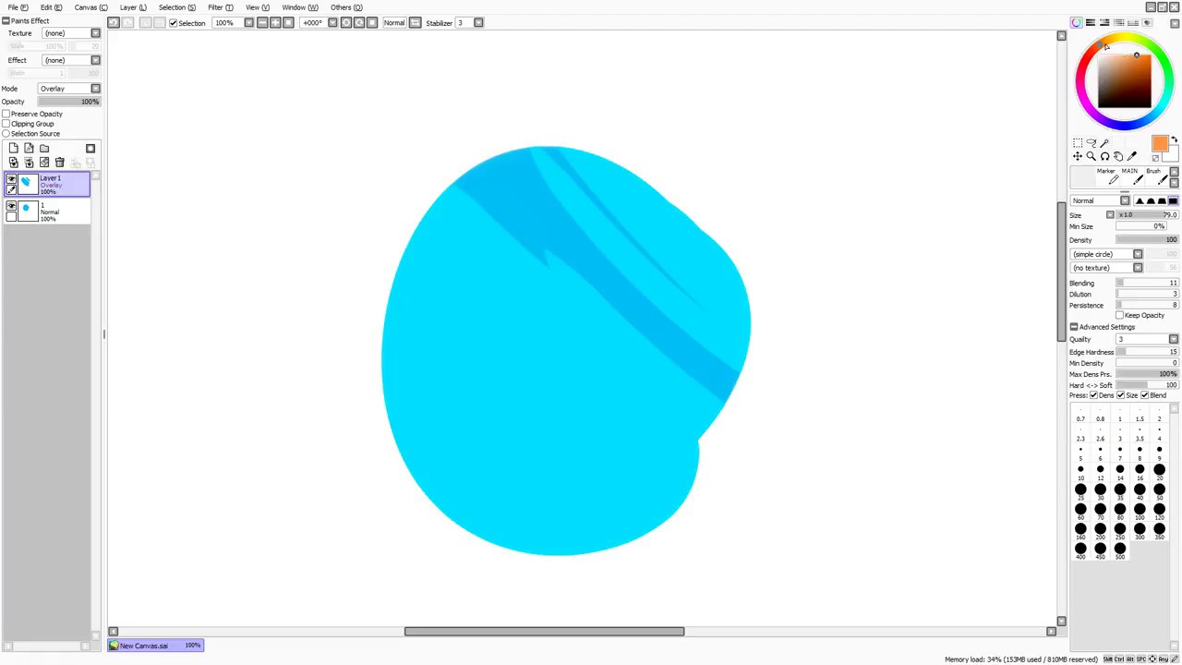
pyautogui.moveTo(673, 266); pyautogui.dragTo(720, 277)
pyautogui.moveTo(689, 341)
pyautogui.mouseDown()
pyautogui.moveTo(691, 281)
pyautogui.moveTo(580, 390)
pyautogui.moveTo(508, 411)
pyautogui.moveTo(600, 447)
pyautogui.mouseUp()
pyautogui.hotkey('ctrl', 'z')
pyautogui.press('e')
pyautogui.moveTo(529, 192); pyautogui.dragTo(572, 220)
pyautogui.moveTo(550, 205); pyautogui.dragTo(482, 278)
pyautogui.hotkey('ctrl', 'z')
pyautogui.hotkey('ctrl', 'z')
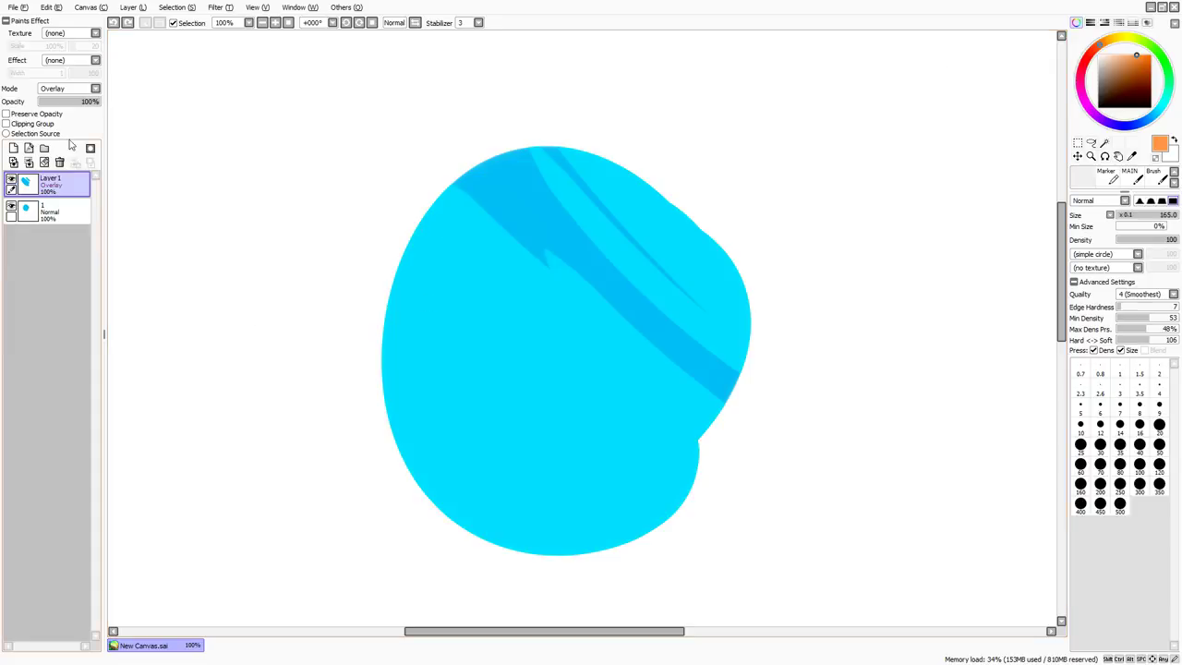
# Add a layer above Layer1 with a broad light-orange diagonal stroke over the blob and set its mode to Overlay.
pyautogui.press('b')
pyautogui.moveTo(666, 184); pyautogui.dragTo(649, 185)
pyautogui.moveTo(1122, 53)
pyautogui.mouseDown()
pyautogui.moveTo(1135, 42)
pyautogui.moveTo(1123, 39)
pyautogui.mouseUp()
pyautogui.hotkey('ctrl', 'shift', 'n')
pyautogui.moveTo(609, 146); pyautogui.dragTo(420, 392)
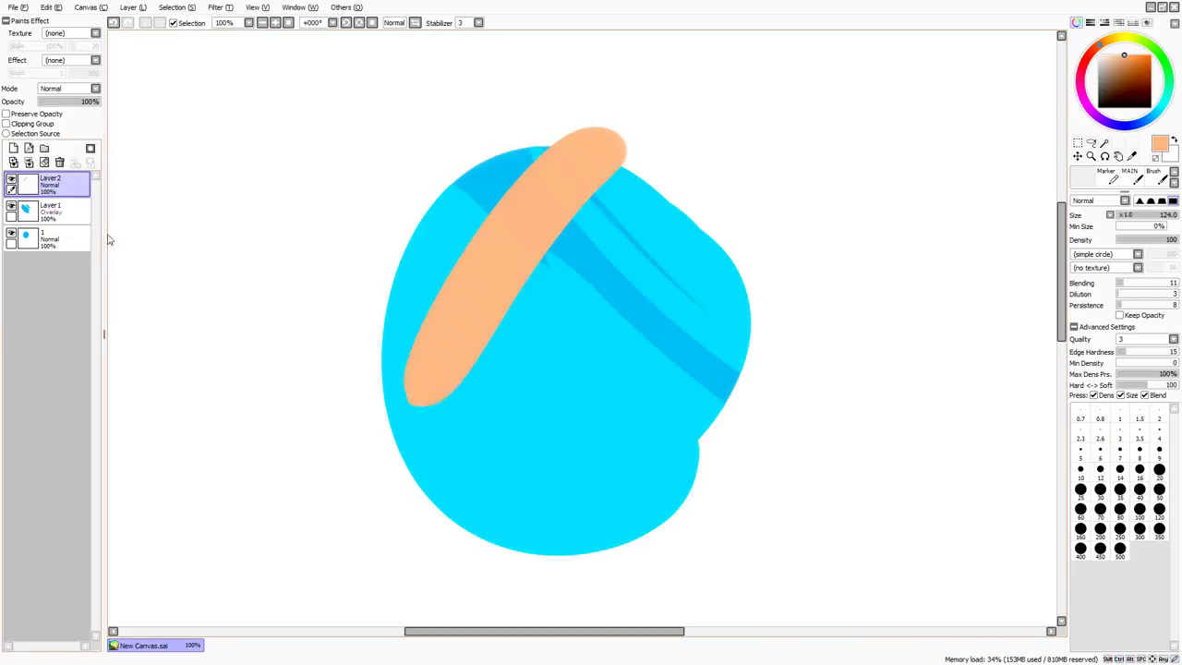
pyautogui.click(70, 131)
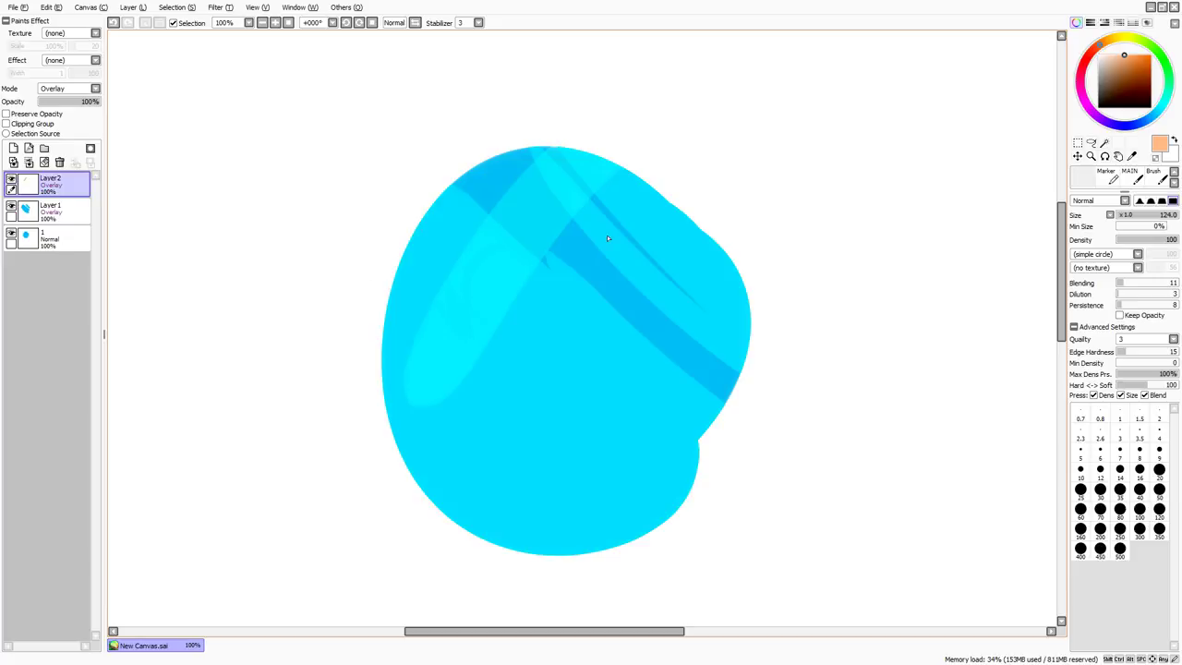
pyautogui.moveTo(643, 179); pyautogui.dragTo(543, 323)
# Paint broad green strokes on layer 1 over the upper-right part of the blue blob.
pyautogui.click(50, 238)
pyautogui.press('x')
pyautogui.moveTo(508, 277); pyautogui.dragTo(582, 282)
pyautogui.moveTo(578, 283)
pyautogui.mouseDown()
pyautogui.moveTo(633, 192)
pyautogui.moveTo(806, 310)
pyautogui.moveTo(638, 309)
pyautogui.mouseUp()
# Choose purple and paint strokes over the green area on the topmost Overlay layer.
pyautogui.click(54, 184)
pyautogui.moveTo(1099, 58); pyautogui.dragTo(1097, 117)
pyautogui.click(1131, 54)
pyautogui.moveTo(661, 150)
pyautogui.mouseDown()
pyautogui.moveTo(613, 125)
pyautogui.moveTo(628, 195)
pyautogui.moveTo(780, 243)
pyautogui.moveTo(914, 249)
pyautogui.mouseUp()
pyautogui.press('c')
pyautogui.moveTo(728, 207); pyautogui.dragTo(688, 209)
pyautogui.moveTo(687, 213)
pyautogui.mouseDown()
pyautogui.moveTo(671, 314)
pyautogui.moveTo(591, 286)
pyautogui.moveTo(620, 364)
pyautogui.mouseUp()
# Delete both Overlay layers above layer 1.
pyautogui.click(60, 162)
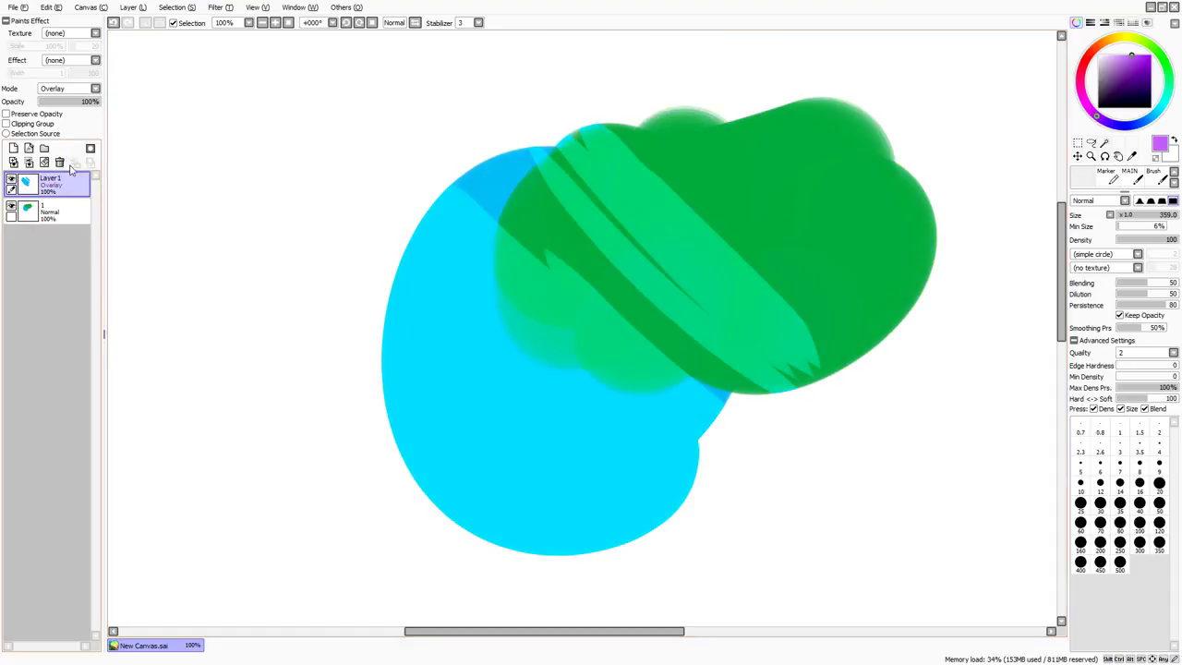
pyautogui.click(62, 164)
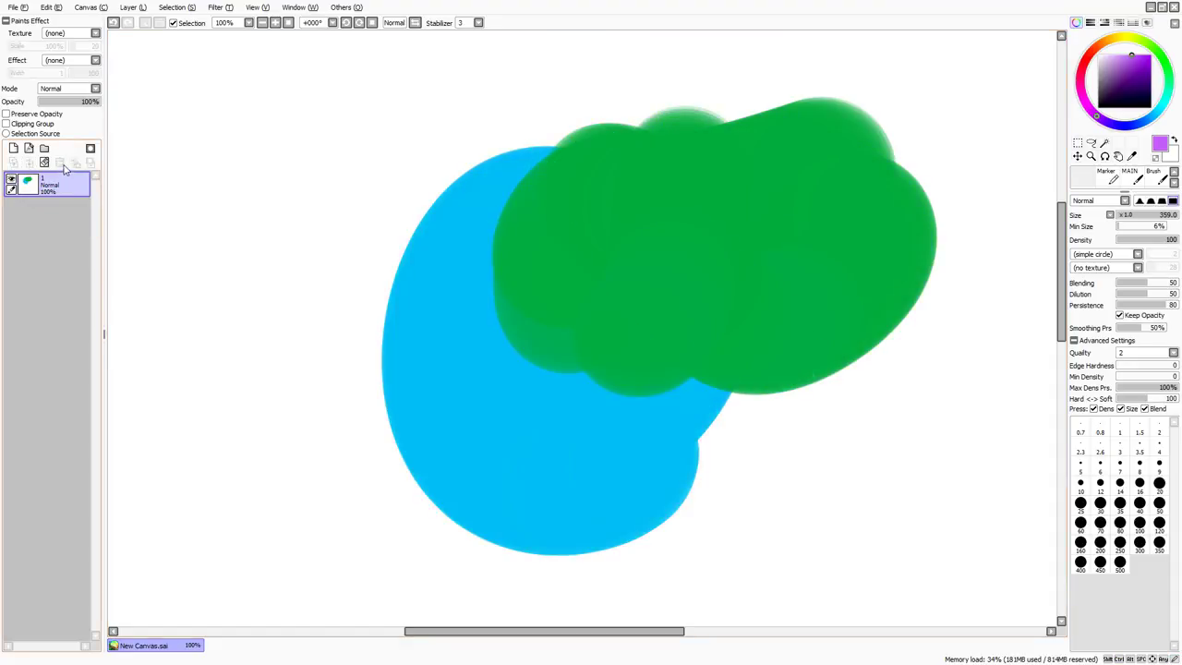
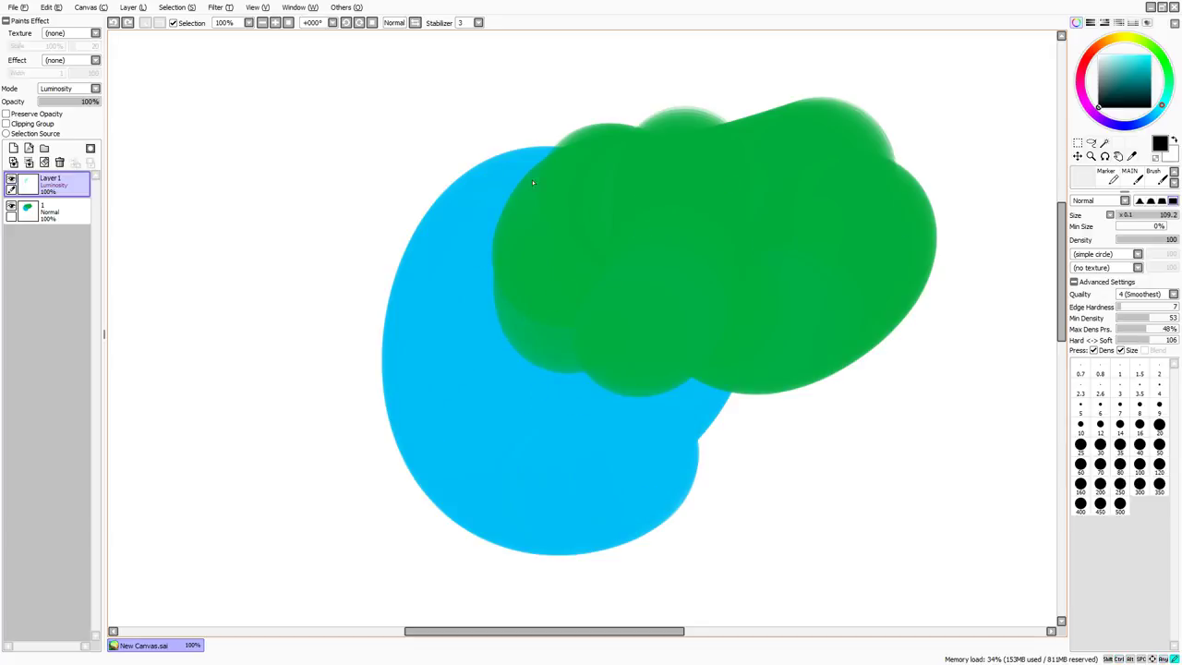
# Check Layer1 in Normal mode, undo its black strokes and paint cyan strokes crossed by black stripes in Luminosity mode.
pyautogui.click(79, 108)
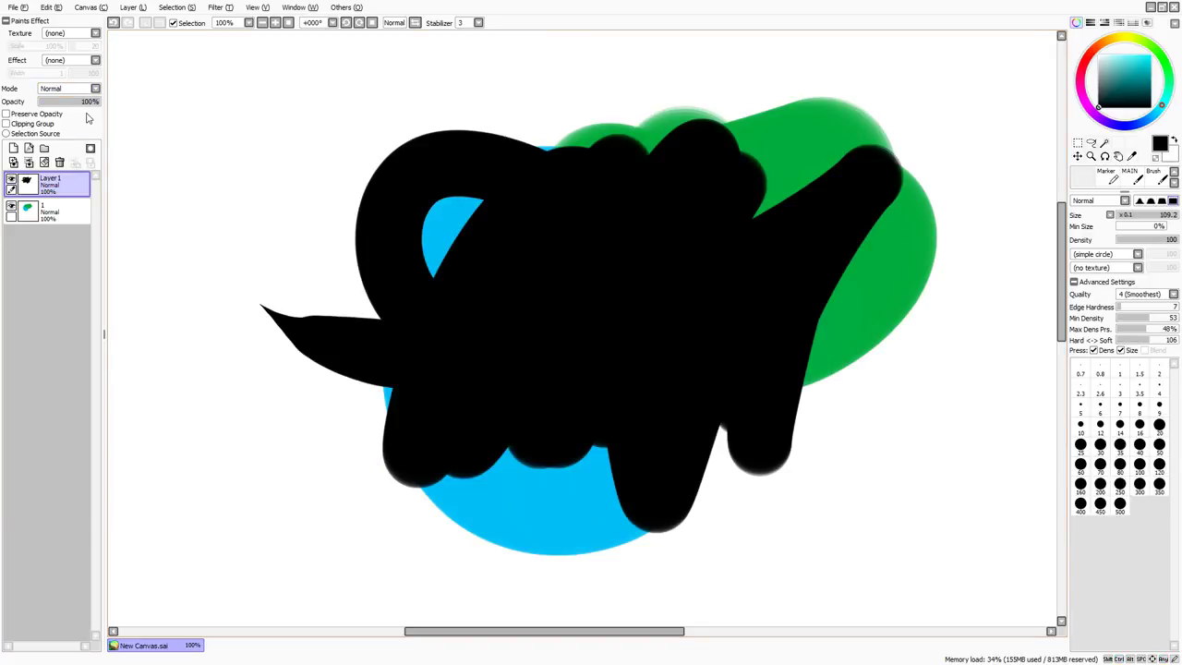
pyautogui.hotkey('ctrl', 'z')
pyautogui.hotkey('ctrl', 'z')
pyautogui.moveTo(697, 284); pyautogui.dragTo(646, 285)
pyautogui.moveTo(547, 287); pyautogui.dragTo(602, 328)
pyautogui.moveTo(585, 272); pyautogui.dragTo(647, 317)
pyautogui.moveTo(587, 227); pyautogui.dragTo(708, 322)
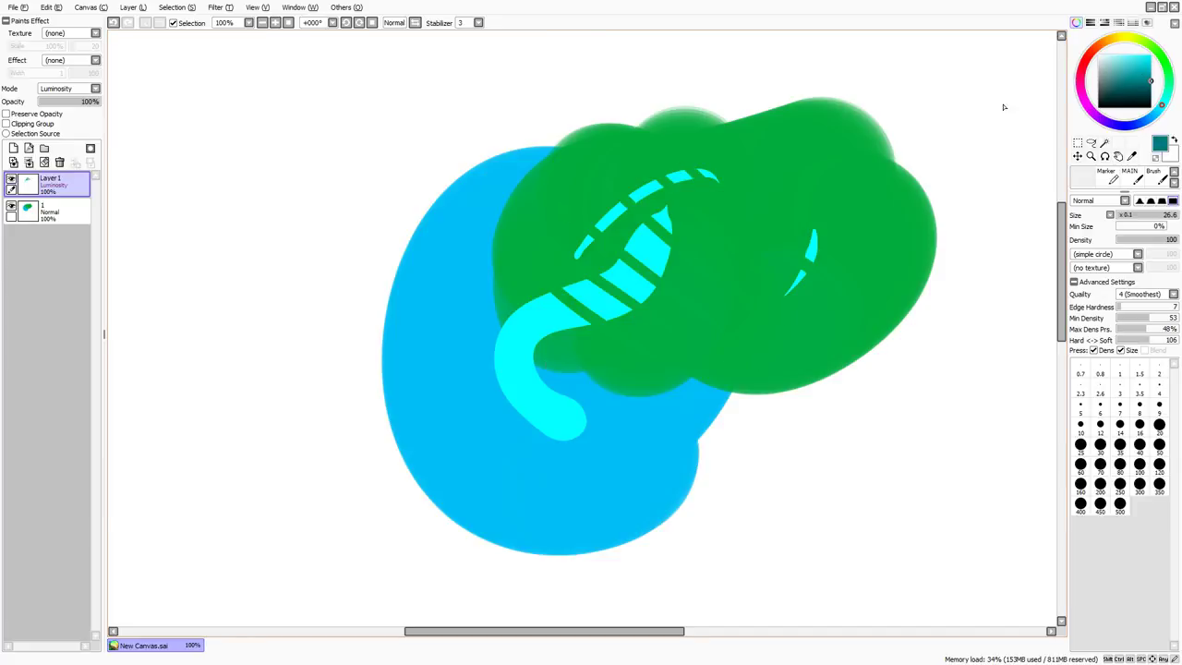
# Paint teal strokes on the Luminosity layer across the green area and thin curved ones over the blue area.
pyautogui.moveTo(757, 201); pyautogui.dragTo(805, 202)
pyautogui.moveTo(754, 250)
pyautogui.mouseDown()
pyautogui.moveTo(638, 363)
pyautogui.moveTo(577, 388)
pyautogui.mouseUp()
pyautogui.moveTo(763, 197)
pyautogui.mouseDown()
pyautogui.moveTo(660, 322)
pyautogui.moveTo(722, 208)
pyautogui.moveTo(680, 245)
pyautogui.moveTo(582, 281)
pyautogui.mouseUp()
pyautogui.moveTo(533, 320); pyautogui.dragTo(484, 321)
pyautogui.moveTo(529, 250); pyautogui.dragTo(445, 380)
pyautogui.moveTo(581, 218); pyautogui.dragTo(421, 352)
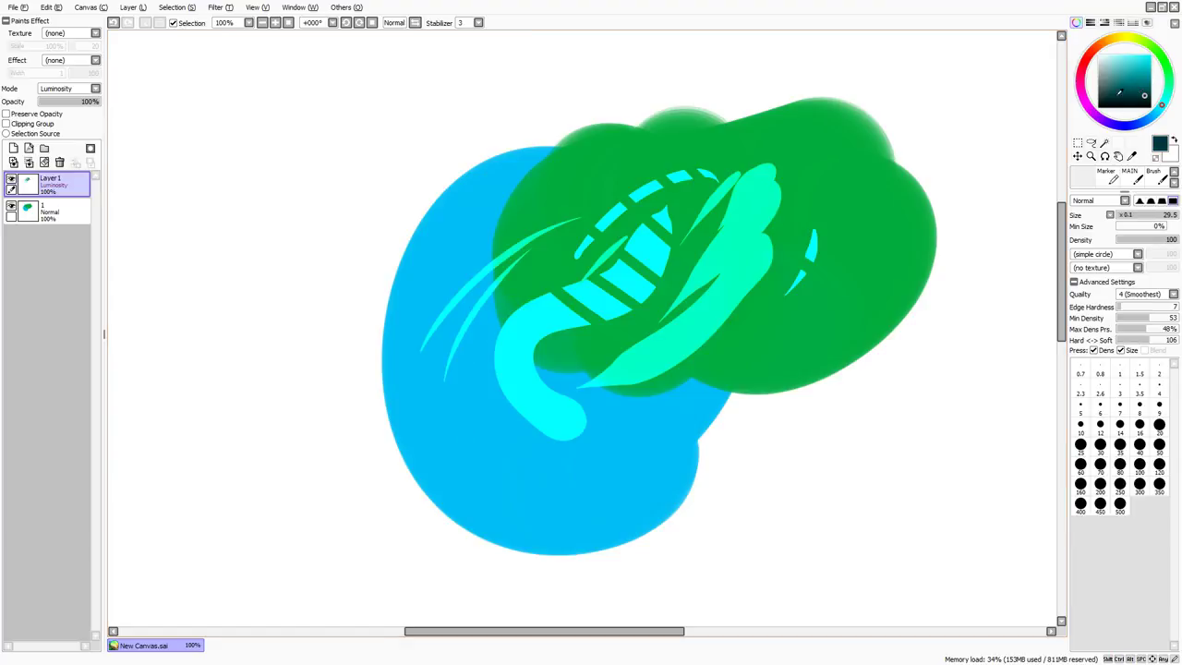
# Paint dark teal strokes on the Luminosity layer over the green area, with shorter pointed ones above the broad strokes.
pyautogui.moveTo(780, 243); pyautogui.dragTo(802, 243)
pyautogui.moveTo(819, 255)
pyautogui.mouseDown()
pyautogui.moveTo(721, 350)
pyautogui.moveTo(680, 363)
pyautogui.mouseUp()
pyautogui.moveTo(718, 300); pyautogui.dragTo(648, 307)
pyautogui.moveTo(720, 266); pyautogui.dragTo(644, 267)
pyautogui.moveTo(713, 205); pyautogui.dragTo(688, 204)
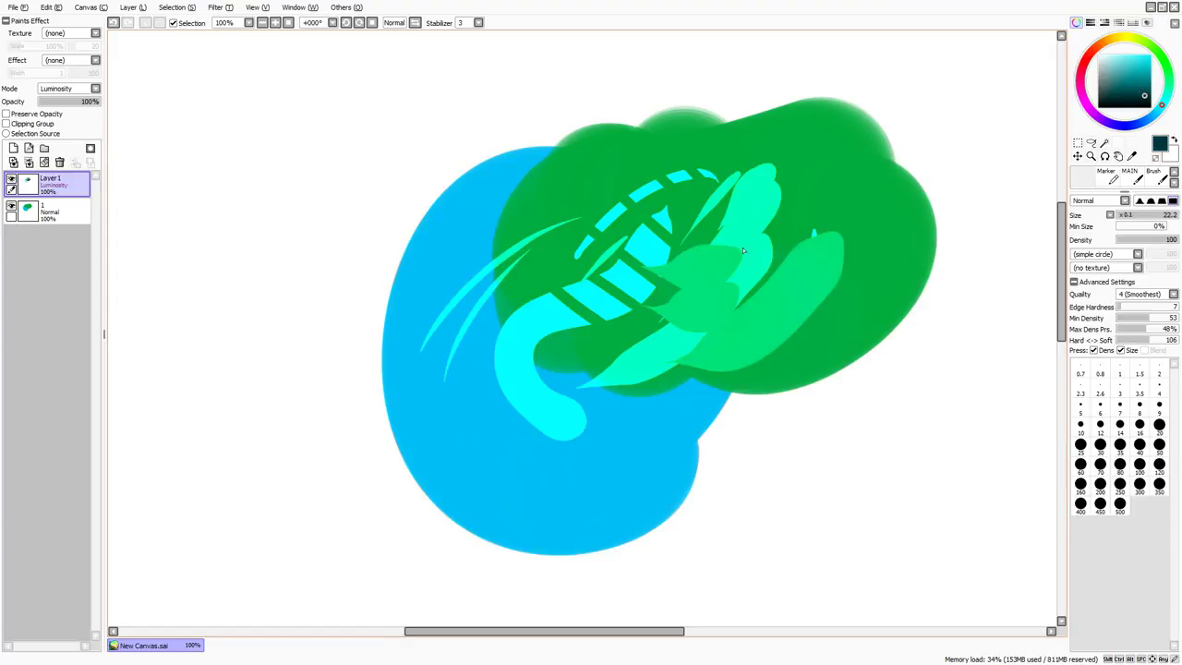
pyautogui.moveTo(743, 248); pyautogui.dragTo(663, 215)
pyautogui.moveTo(731, 227); pyautogui.dragTo(678, 201)
pyautogui.moveTo(755, 199)
pyautogui.keyDown('ctrl'); pyautogui.keyDown('alt'); pyautogui.mouseDown()
pyautogui.moveTo(772, 200)
pyautogui.moveTo(711, 179)
pyautogui.mouseUp(); pyautogui.keyUp('alt'); pyautogui.keyUp('ctrl')
pyautogui.moveTo(772, 209); pyautogui.dragTo(713, 156)
pyautogui.moveTo(780, 211); pyautogui.dragTo(750, 156)
pyautogui.moveTo(793, 212); pyautogui.dragTo(786, 185)
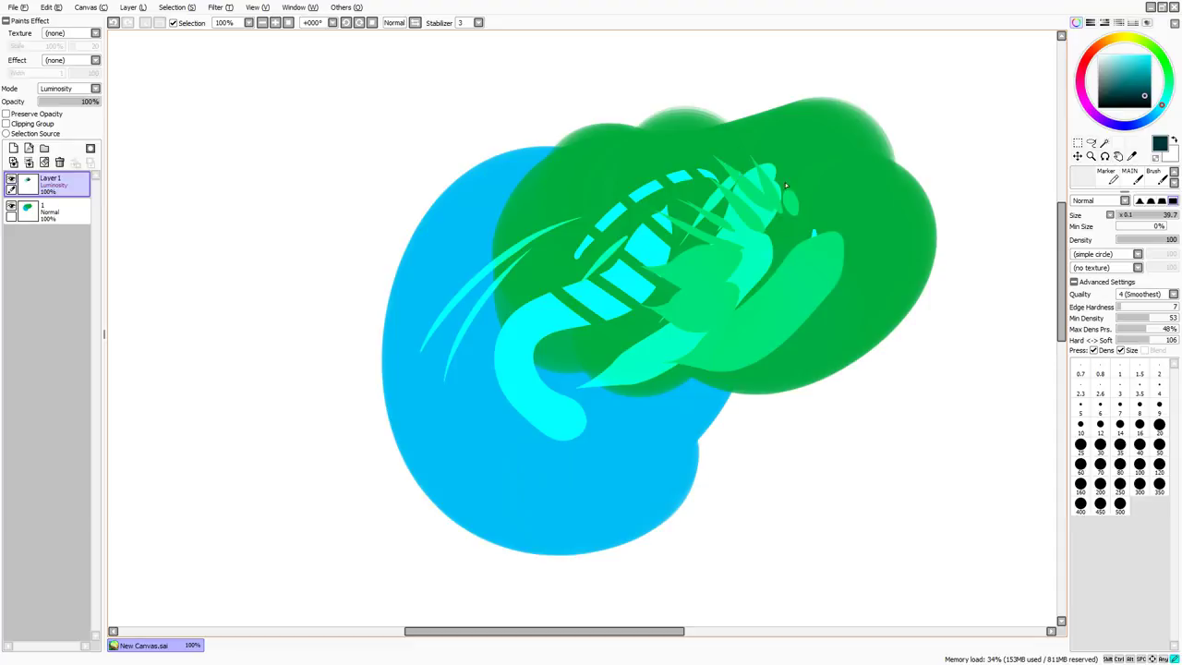
# Soften the strokes on the Luminosity layer with the size 211 Bar 1 em blending brush.
pyautogui.press('c')
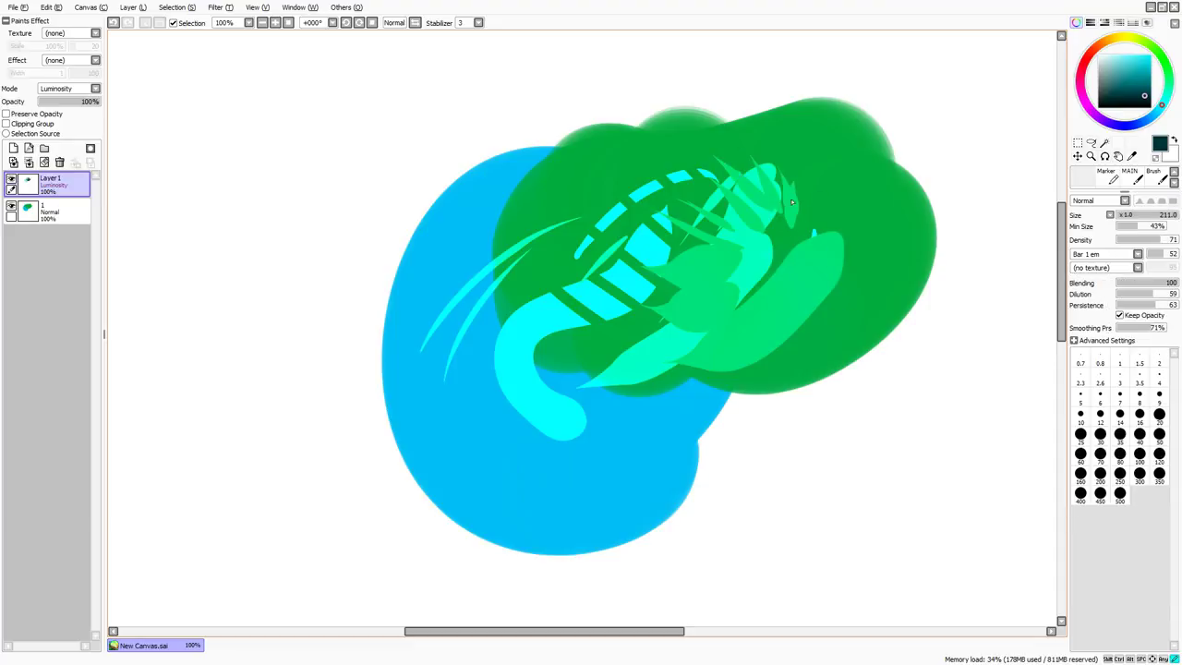
pyautogui.moveTo(688, 300); pyautogui.dragTo(486, 429)
pyautogui.hotkey('ctrl', 'z')
pyautogui.moveTo(715, 199)
pyautogui.mouseDown()
pyautogui.moveTo(510, 356)
pyautogui.moveTo(397, 393)
pyautogui.mouseUp()
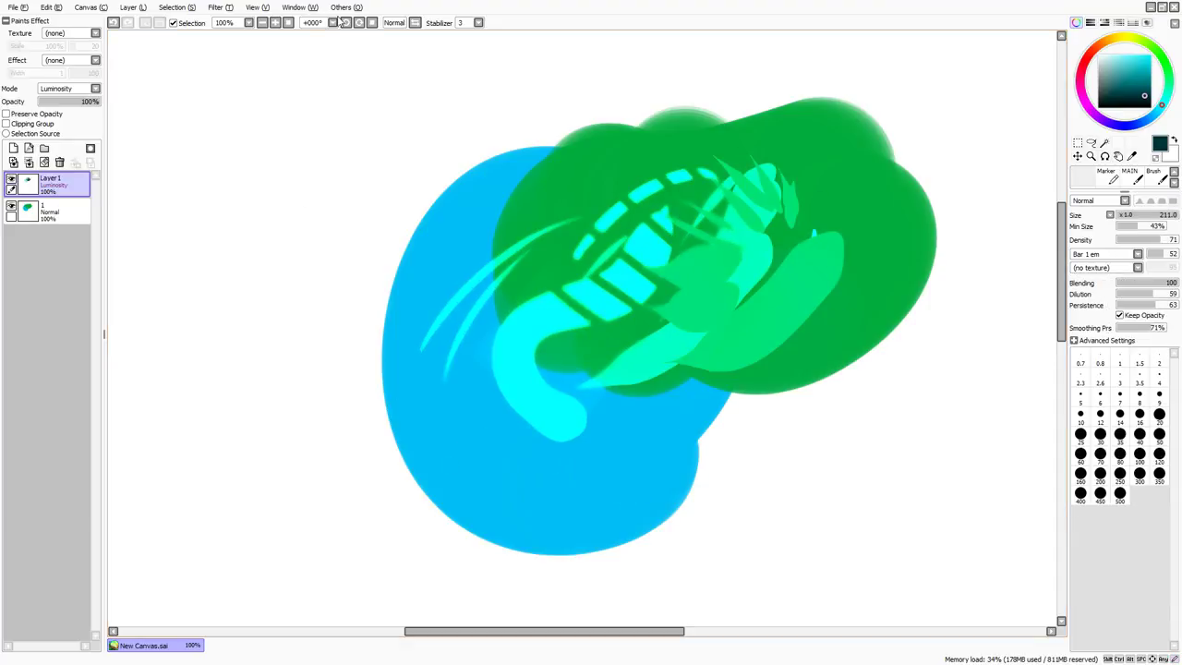
# Examine the edges of the softened Luminosity strokes at 500% zoom.
pyautogui.click(276, 24)
pyautogui.click(276, 24)
pyautogui.click(276, 24)
pyautogui.doubleClick(276, 24)
pyautogui.moveTo(342, 103); pyautogui.dragTo(157, 475)
pyautogui.moveTo(409, 124); pyautogui.dragTo(219, 453)
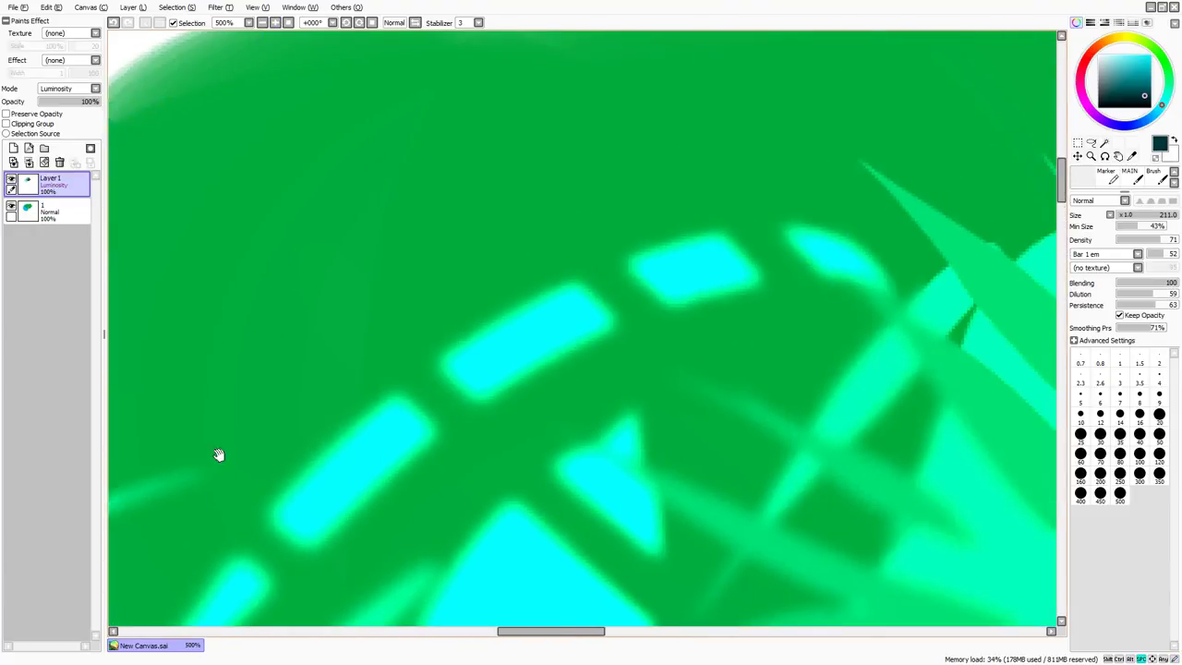
pyautogui.moveTo(338, 183); pyautogui.dragTo(491, 287)
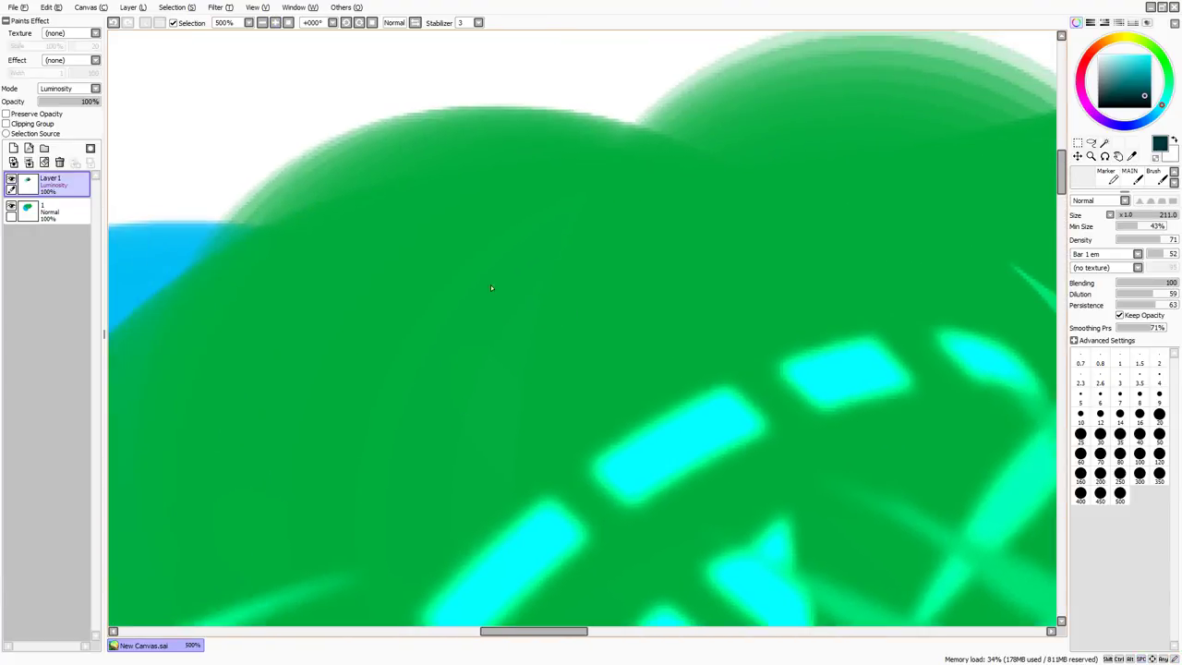
# Compare Layer1's strokes in Normal mode with Luminosity, leaving the layer in Luminosity.
pyautogui.click(78, 121)
pyautogui.scroll(2, 81, 97)
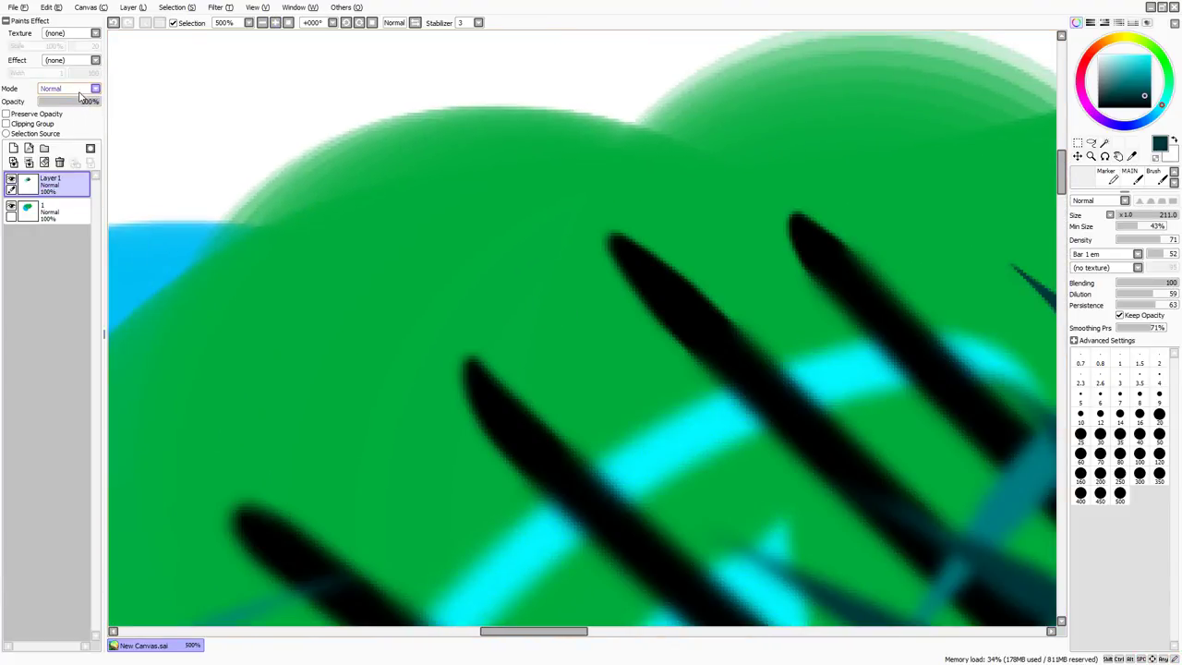
pyautogui.click(82, 145)
pyautogui.moveTo(380, 296)
pyautogui.mouseDown()
pyautogui.moveTo(287, 224)
pyautogui.moveTo(217, 144)
pyautogui.mouseUp()
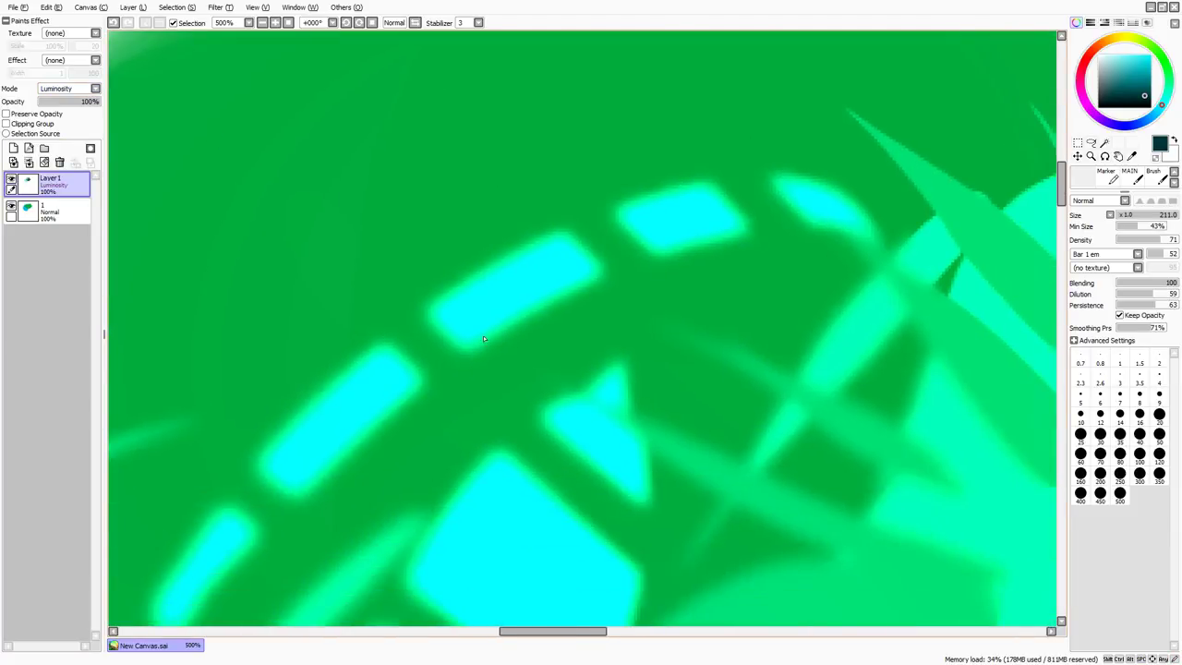
# Inspect the Luminosity strokes close up, sampling light blue and green from the artwork, and return to 100% zoom.
pyautogui.moveTo(449, 382); pyautogui.dragTo(614, 408)
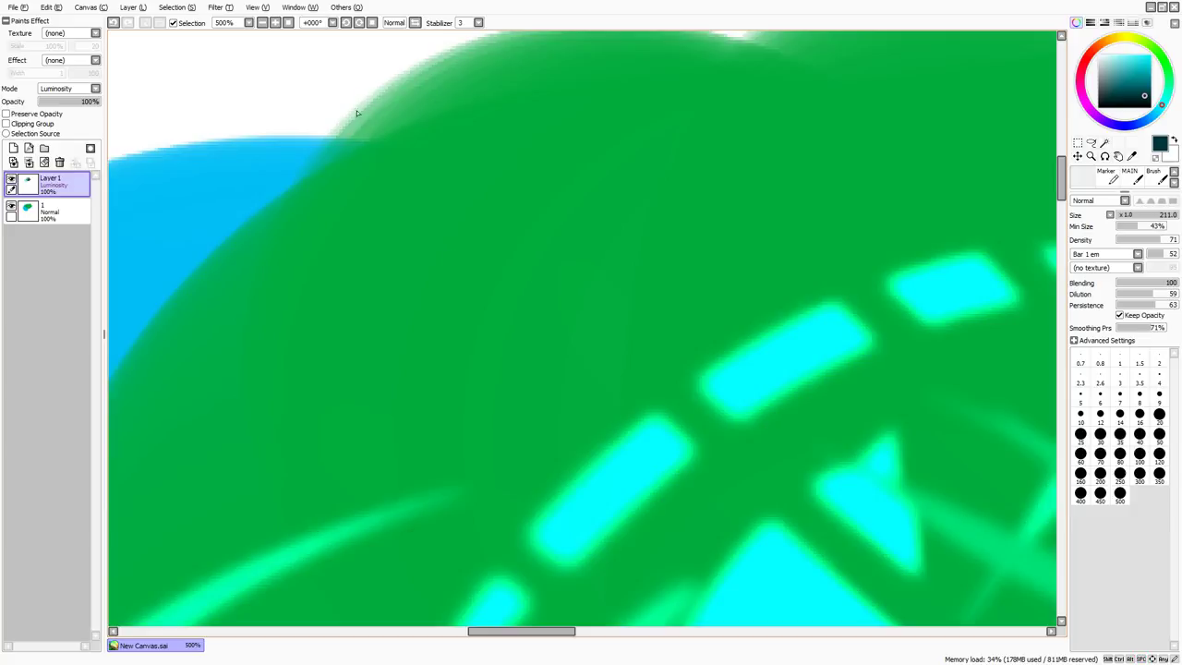
pyautogui.keyDown('alt'); pyautogui.click(208, 135); pyautogui.keyUp('alt')
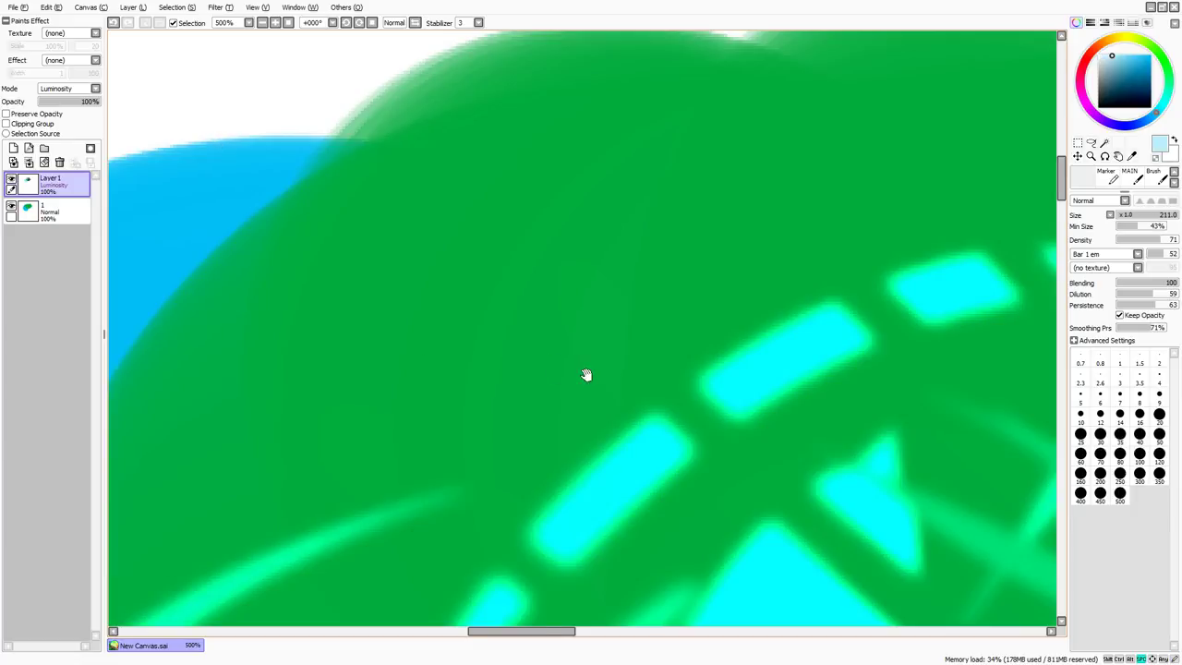
pyautogui.moveTo(586, 375); pyautogui.dragTo(480, 270)
pyautogui.rightClick(611, 263)
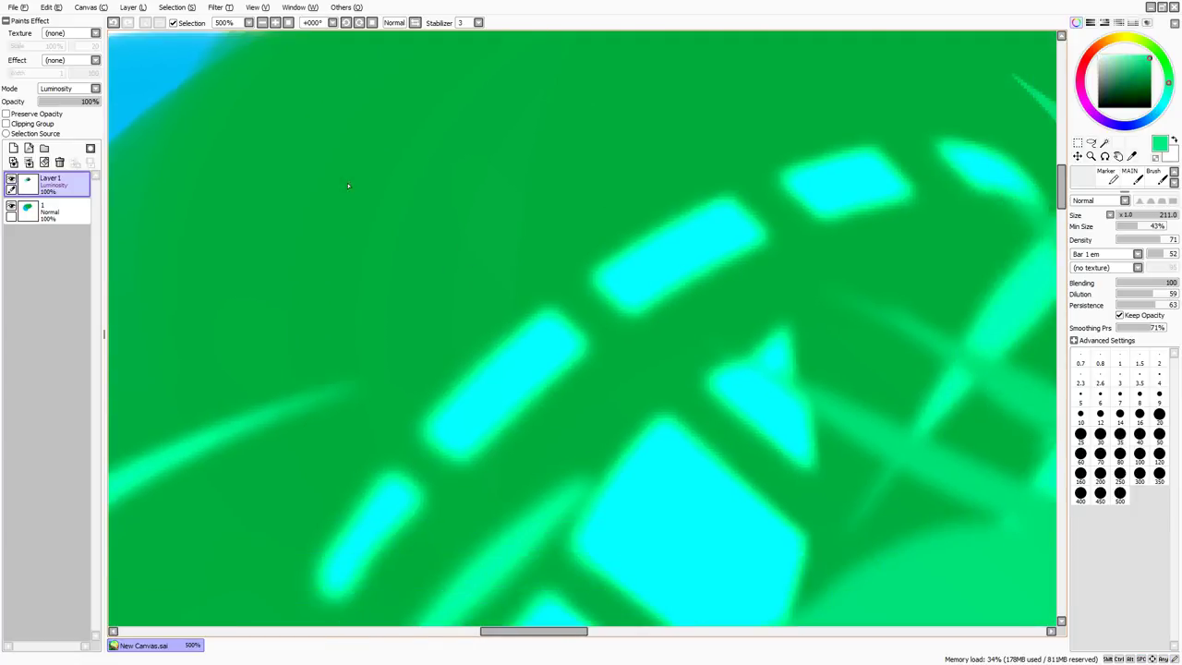
pyautogui.click(265, 24)
pyautogui.click(264, 24)
pyautogui.click(265, 24)
pyautogui.click(265, 24)
pyautogui.click(265, 24)
pyautogui.moveTo(264, 172); pyautogui.dragTo(246, 123)
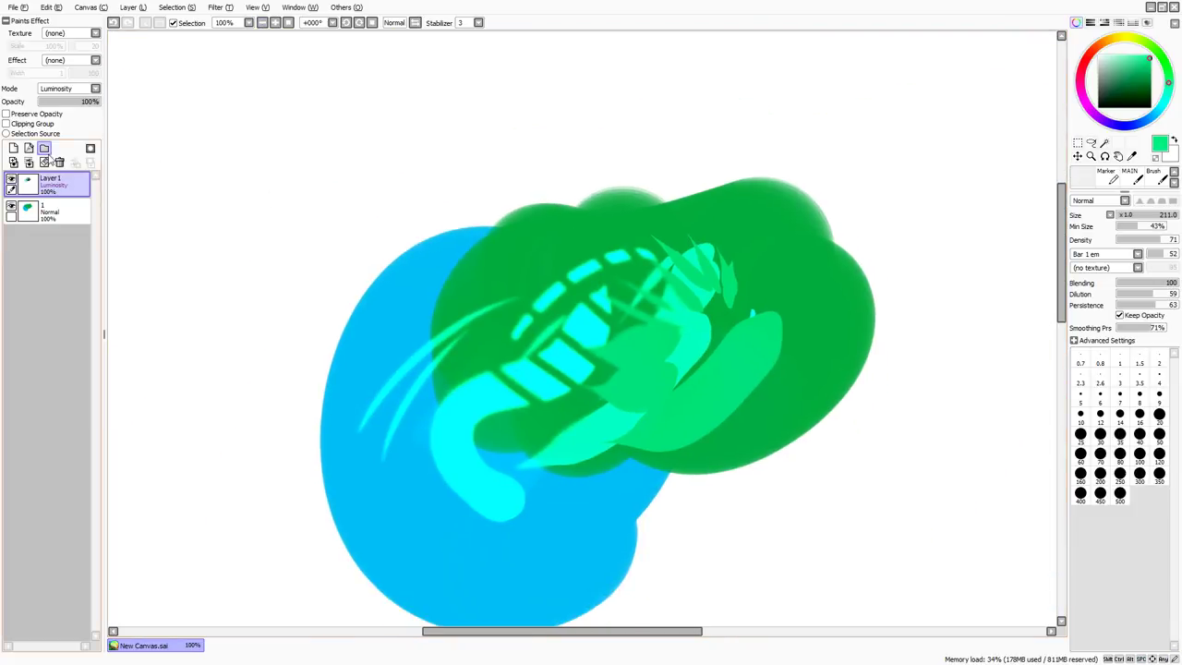
# Clear Layer1 and set its blending mode to Shade.
pyautogui.click(45, 162)
pyautogui.press('b')
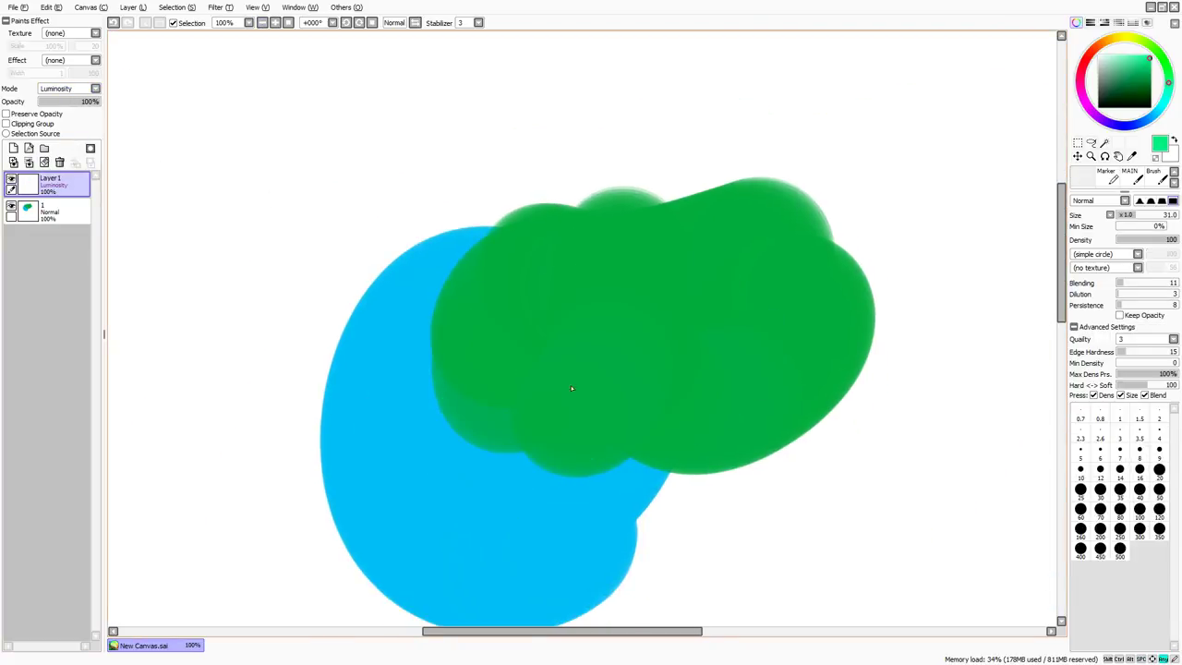
pyautogui.press('Down')
# Try broad strokes in sampled green at size 122 on the Shade layer, crossing the green and blue areas.
pyautogui.moveTo(568, 311); pyautogui.dragTo(604, 312)
pyautogui.moveTo(598, 318)
pyautogui.mouseDown()
pyautogui.moveTo(536, 501)
pyautogui.moveTo(503, 517)
pyautogui.mouseUp()
pyautogui.hotkey('ctrl', 'z')
pyautogui.hotkey('ctrl', 'z')
pyautogui.keyDown('alt'); pyautogui.click(643, 395); pyautogui.keyUp('alt')
pyautogui.moveTo(615, 384); pyautogui.dragTo(489, 604)
pyautogui.moveTo(548, 394); pyautogui.dragTo(470, 567)
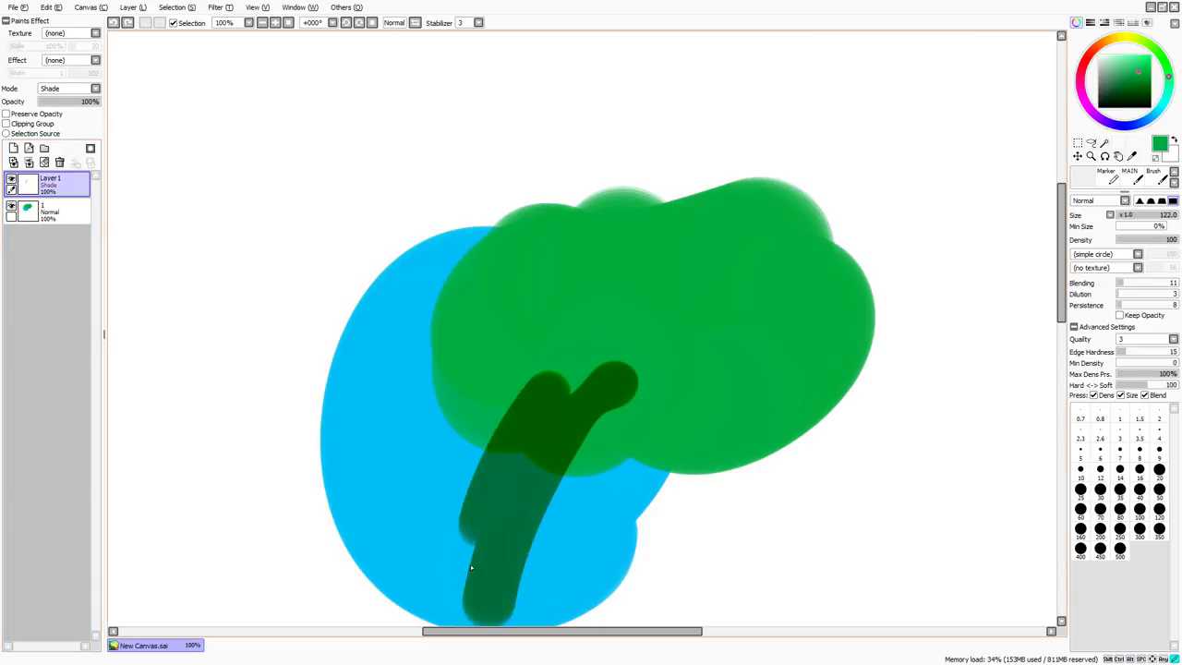
pyautogui.hotkey('ctrl', 'z')
# Try white strokes on the Shade layer, viewing them in Normal mode at 66% opacity, and undo back to Shade.
pyautogui.press('x')
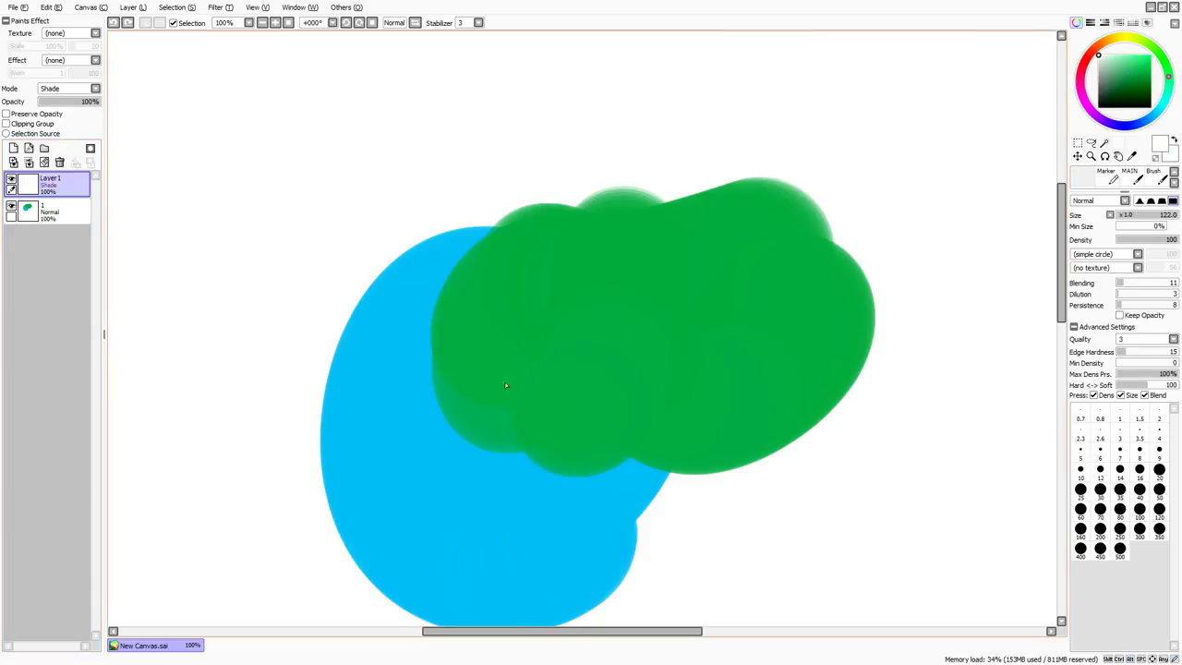
pyautogui.click(263, 611)
pyautogui.click(549, 358)
pyautogui.hotkey('ctrl', 'z')
pyautogui.click(80, 100)
pyautogui.click(80, 90)
pyautogui.click(81, 100)
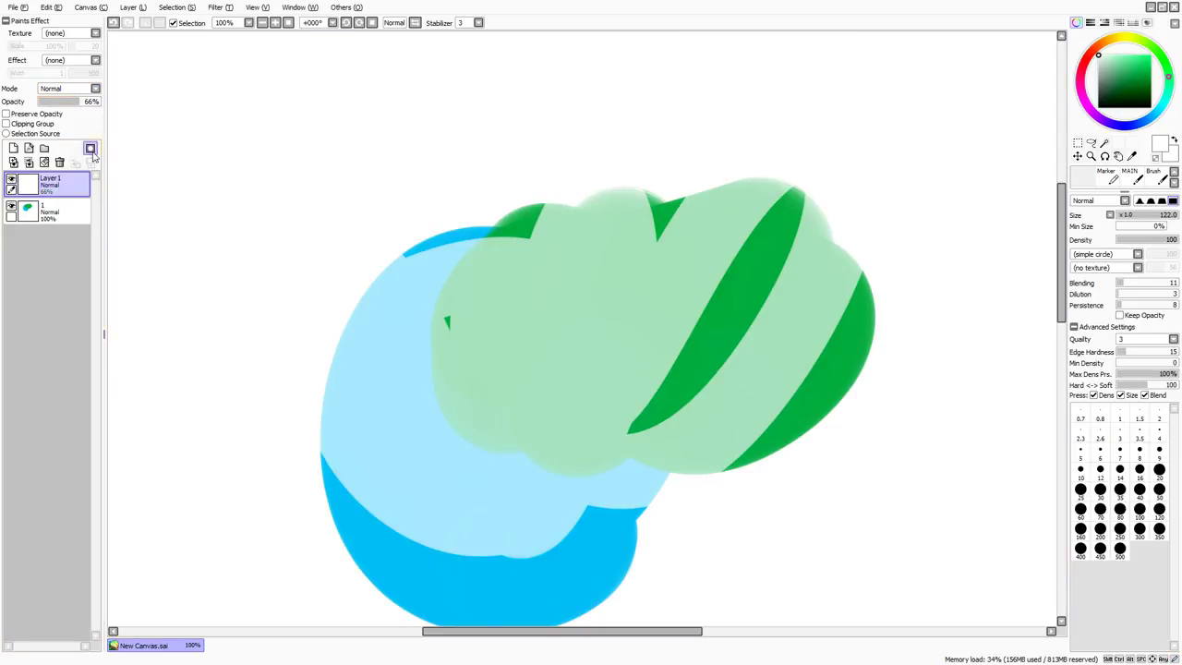
pyautogui.moveTo(85, 101); pyautogui.dragTo(111, 103)
pyautogui.hotkey('ctrl', 'z')
pyautogui.hotkey('ctrl', 'z')
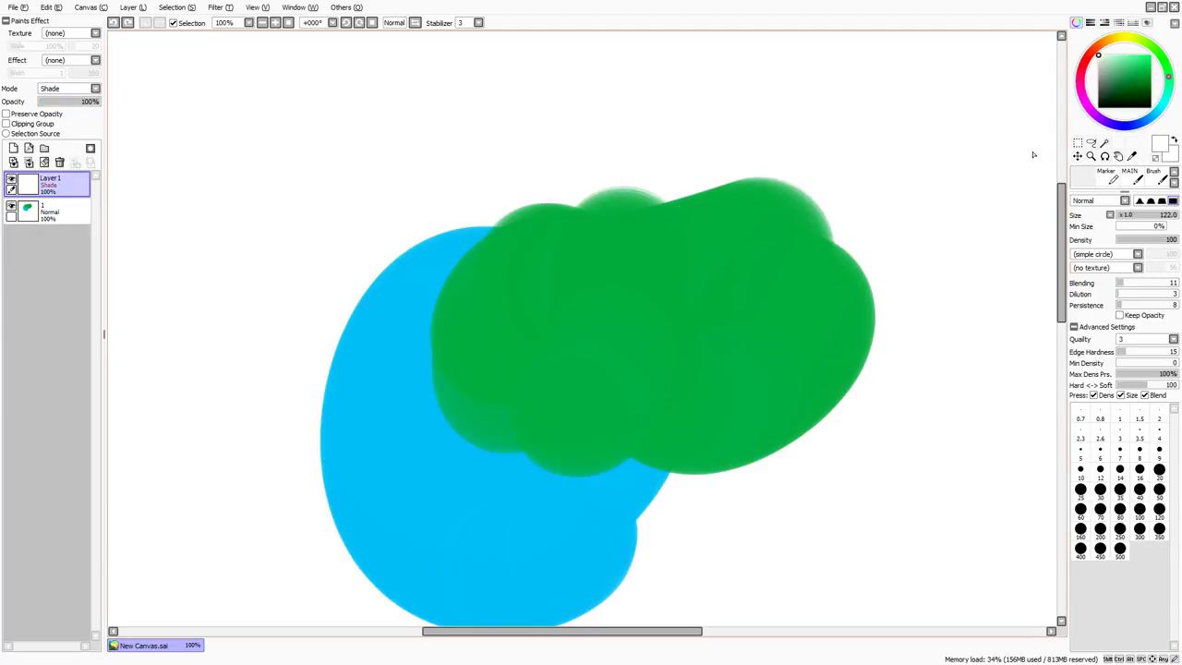
# Paint broad light green strokes at size 98 on the Shade layer over the green and blue areas.
pyautogui.keyDown('ctrl'); pyautogui.keyDown('alt'); pyautogui.moveTo(639, 347); pyautogui.dragTo(616, 347); pyautogui.keyUp('alt'); pyautogui.keyUp('ctrl')
pyautogui.moveTo(587, 339)
pyautogui.mouseDown()
pyautogui.moveTo(495, 483)
pyautogui.moveTo(820, 329)
pyautogui.mouseUp()
pyautogui.hotkey('ctrl', 'z')
pyautogui.click(1131, 64)
pyautogui.moveTo(637, 347)
pyautogui.mouseDown()
pyautogui.moveTo(760, 373)
pyautogui.moveTo(720, 409)
pyautogui.mouseUp()
pyautogui.hotkey('ctrl', 'z')
pyautogui.moveTo(598, 323)
pyautogui.mouseDown()
pyautogui.moveTo(431, 509)
pyautogui.moveTo(629, 259)
pyautogui.moveTo(727, 277)
pyautogui.mouseUp()
# Examine the edges and overlaps of the Shade strokes at up to 1000% zoom.
pyautogui.click(276, 22)
pyautogui.click(276, 22)
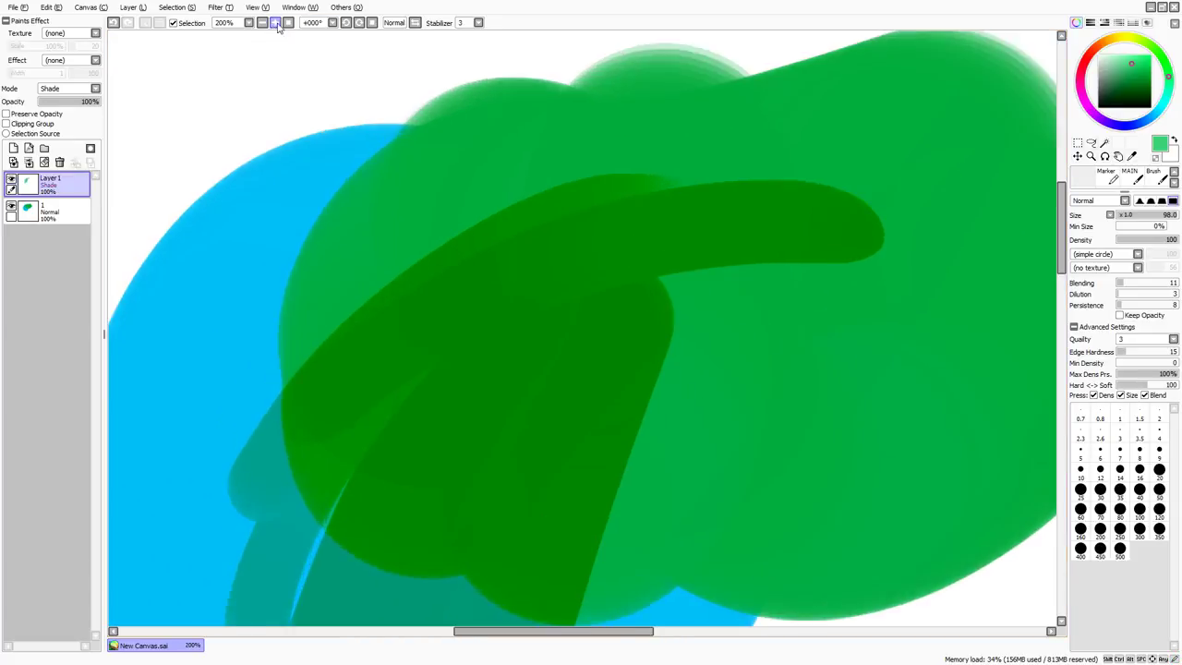
pyautogui.click(276, 22)
pyautogui.click(276, 23)
pyautogui.moveTo(342, 111); pyautogui.dragTo(443, 199)
pyautogui.moveTo(424, 272); pyautogui.dragTo(498, 325)
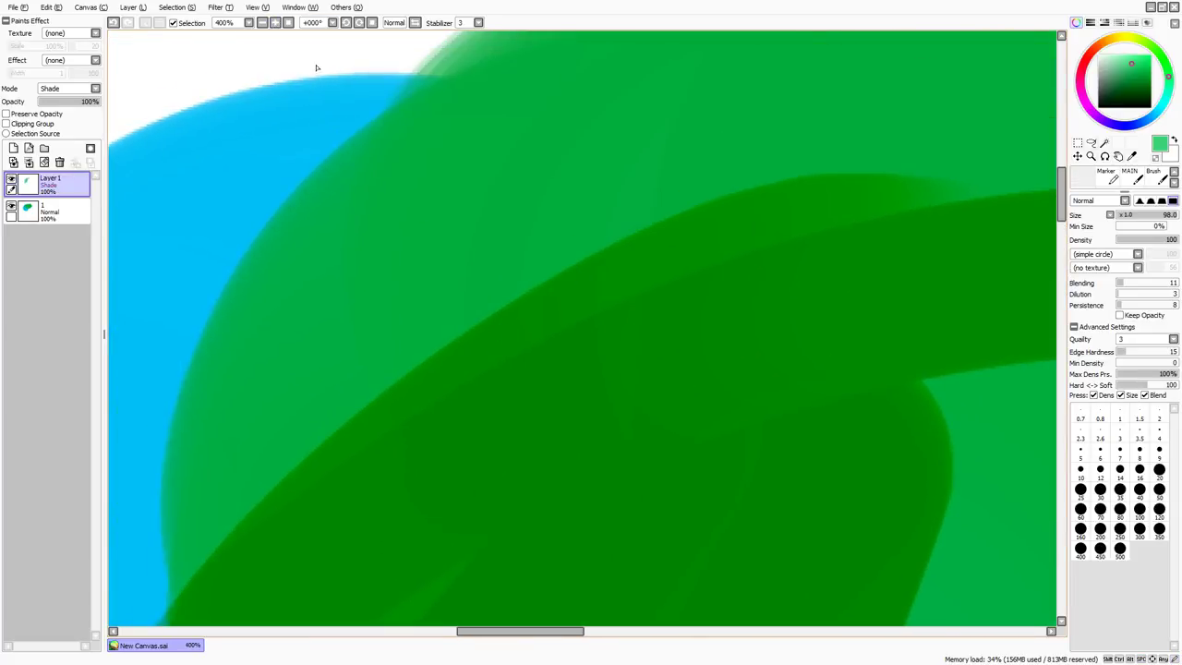
pyautogui.click(274, 22)
pyautogui.click(274, 22)
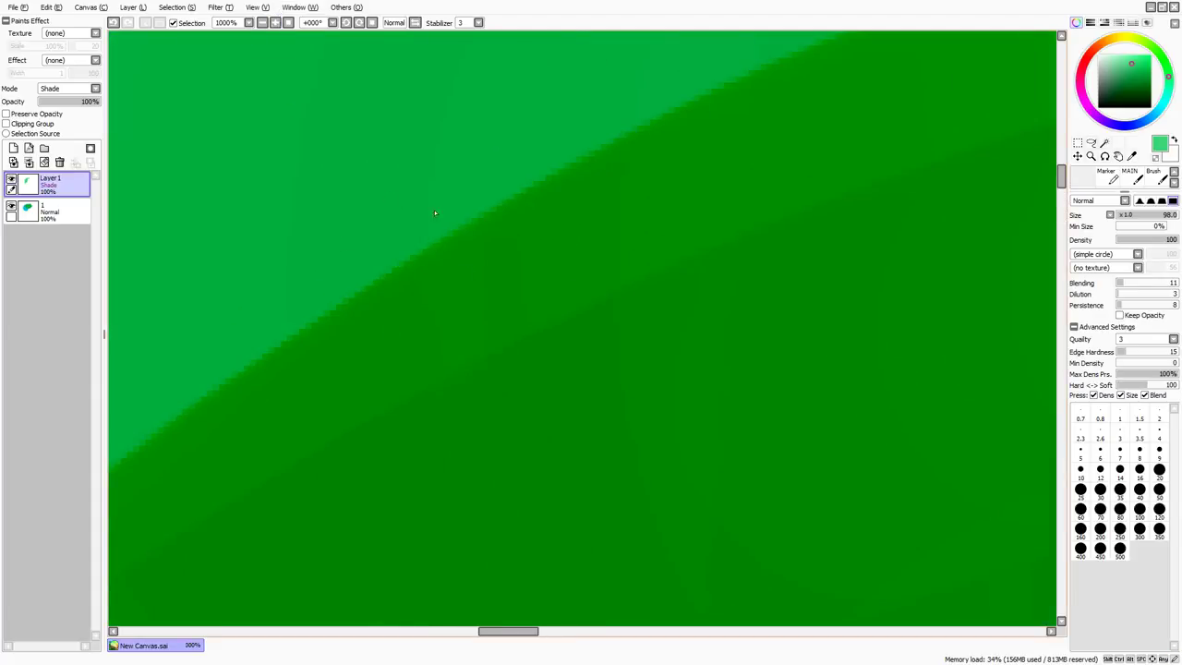
# Cover the middle of the artwork on the Shade layer with a darker green using the harder smoothest-quality brush.
pyautogui.press('n')
pyautogui.keyDown('ctrl'); pyautogui.keyDown('alt'); pyautogui.click(962, 128); pyautogui.keyUp('alt'); pyautogui.keyUp('ctrl')
pyautogui.moveTo(637, 155)
pyautogui.mouseDown()
pyautogui.moveTo(375, 423)
pyautogui.moveTo(658, 417)
pyautogui.moveTo(523, 175)
pyautogui.moveTo(749, 229)
pyautogui.mouseUp()
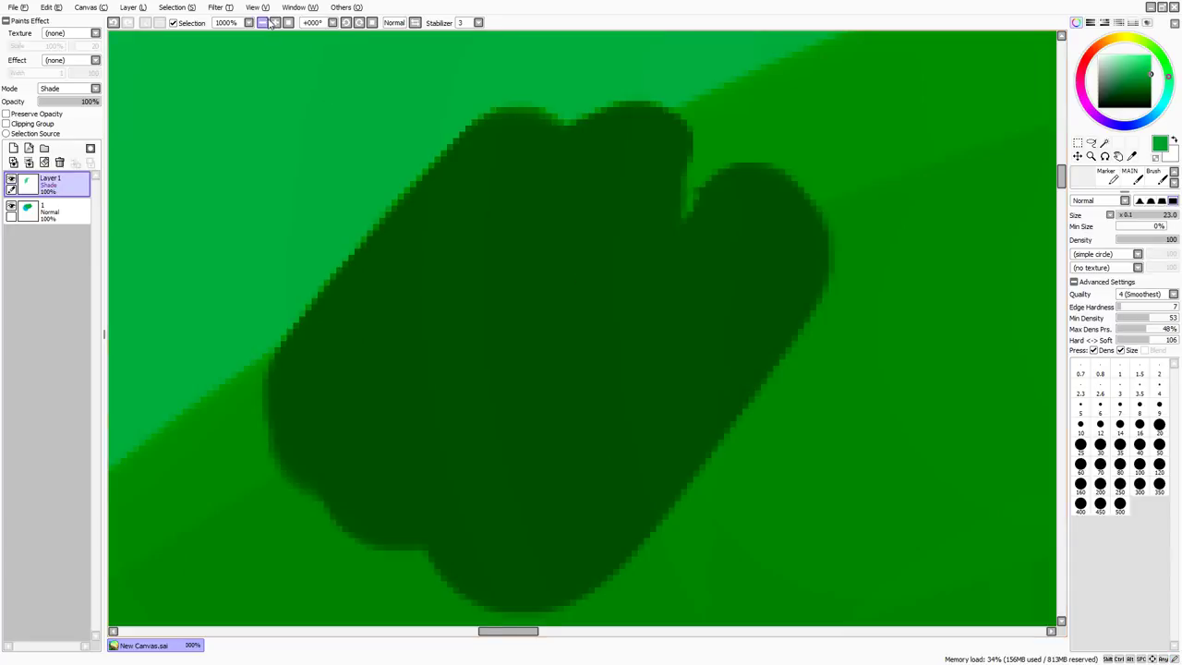
pyautogui.click(263, 22)
pyautogui.click(263, 22)
pyautogui.click(263, 22)
pyautogui.click(263, 23)
pyautogui.moveTo(581, 434)
pyautogui.mouseDown()
pyautogui.moveTo(551, 517)
pyautogui.moveTo(560, 499)
pyautogui.mouseUp()
pyautogui.moveTo(588, 510)
pyautogui.mouseDown()
pyautogui.moveTo(548, 280)
pyautogui.moveTo(457, 286)
pyautogui.mouseUp()
pyautogui.moveTo(415, 360)
pyautogui.mouseDown()
pyautogui.moveTo(528, 562)
pyautogui.moveTo(498, 589)
pyautogui.moveTo(382, 541)
pyautogui.moveTo(363, 242)
pyautogui.moveTo(472, 410)
pyautogui.moveTo(734, 388)
pyautogui.moveTo(891, 117)
pyautogui.moveTo(684, 325)
pyautogui.mouseUp()
# Paint short pointed strokes at size 38.9 along the right side of the dark shape on the green area.
pyautogui.keyDown('ctrl'); pyautogui.keyDown('alt'); pyautogui.moveTo(786, 242); pyautogui.dragTo(711, 243); pyautogui.keyUp('alt'); pyautogui.keyUp('ctrl')
pyautogui.moveTo(746, 312)
pyautogui.mouseDown()
pyautogui.moveTo(667, 244)
pyautogui.moveTo(833, 338)
pyautogui.mouseUp()
pyautogui.moveTo(722, 226)
pyautogui.mouseDown()
pyautogui.moveTo(859, 340)
pyautogui.moveTo(775, 280)
pyautogui.moveTo(848, 339)
pyautogui.mouseUp()
pyautogui.hotkey('ctrl', 'z')
pyautogui.hotkey('ctrl', 'z')
pyautogui.moveTo(736, 240); pyautogui.dragTo(857, 336)
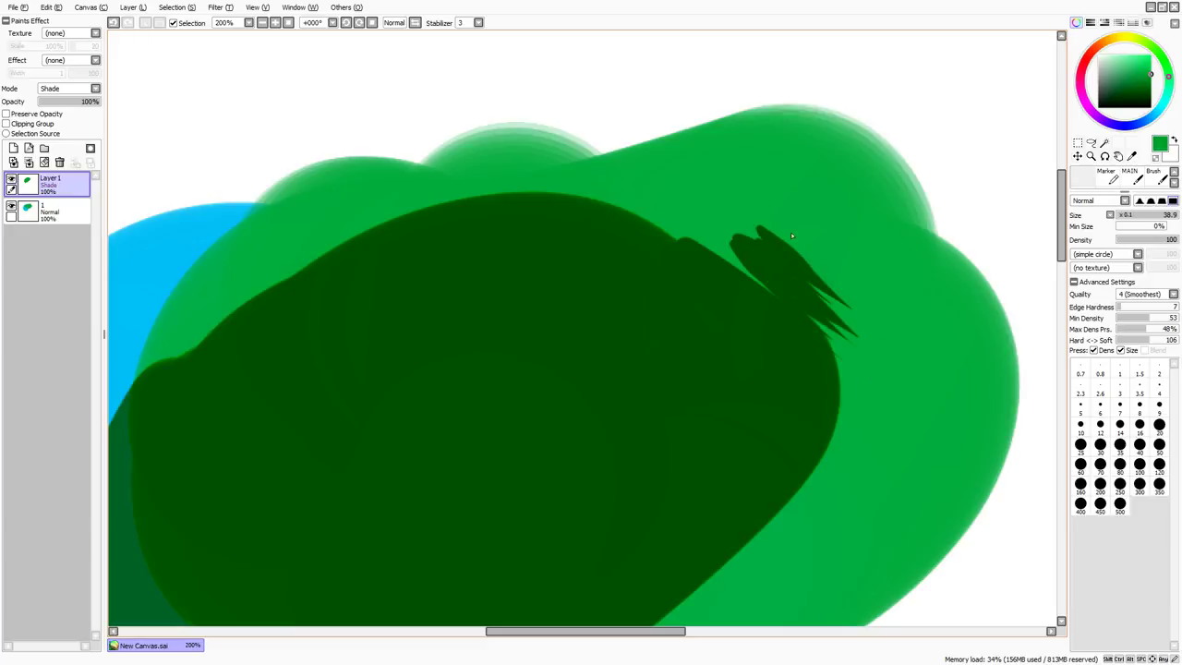
pyautogui.moveTo(778, 220); pyautogui.dragTo(858, 298)
pyautogui.moveTo(733, 330); pyautogui.dragTo(707, 249)
pyautogui.moveTo(827, 254); pyautogui.dragTo(794, 323)
pyautogui.moveTo(825, 321); pyautogui.dragTo(690, 500)
pyautogui.moveTo(840, 364); pyautogui.dragTo(698, 543)
pyautogui.moveTo(787, 462); pyautogui.dragTo(734, 542)
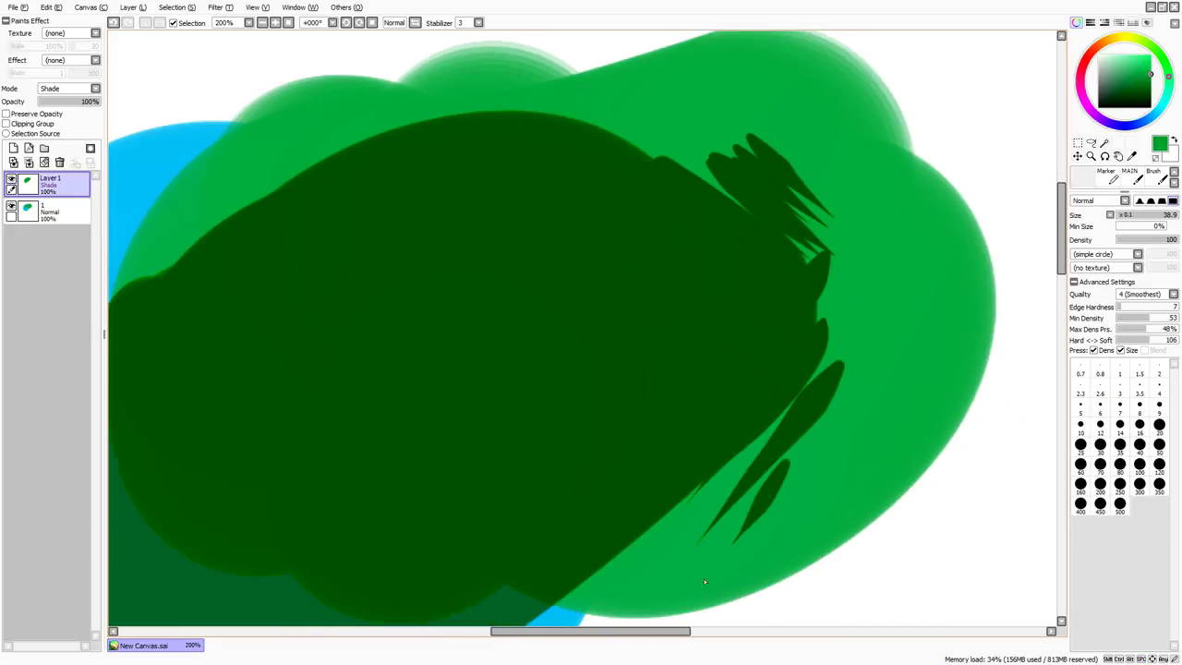
# Extend the dark shape's left and lower-left edges over the blue area with pointed strokes.
pyautogui.moveTo(659, 430)
pyautogui.mouseDown()
pyautogui.moveTo(754, 472)
pyautogui.moveTo(881, 490)
pyautogui.mouseUp()
pyautogui.moveTo(528, 262); pyautogui.dragTo(711, 98)
pyautogui.moveTo(637, 131); pyautogui.dragTo(371, 344)
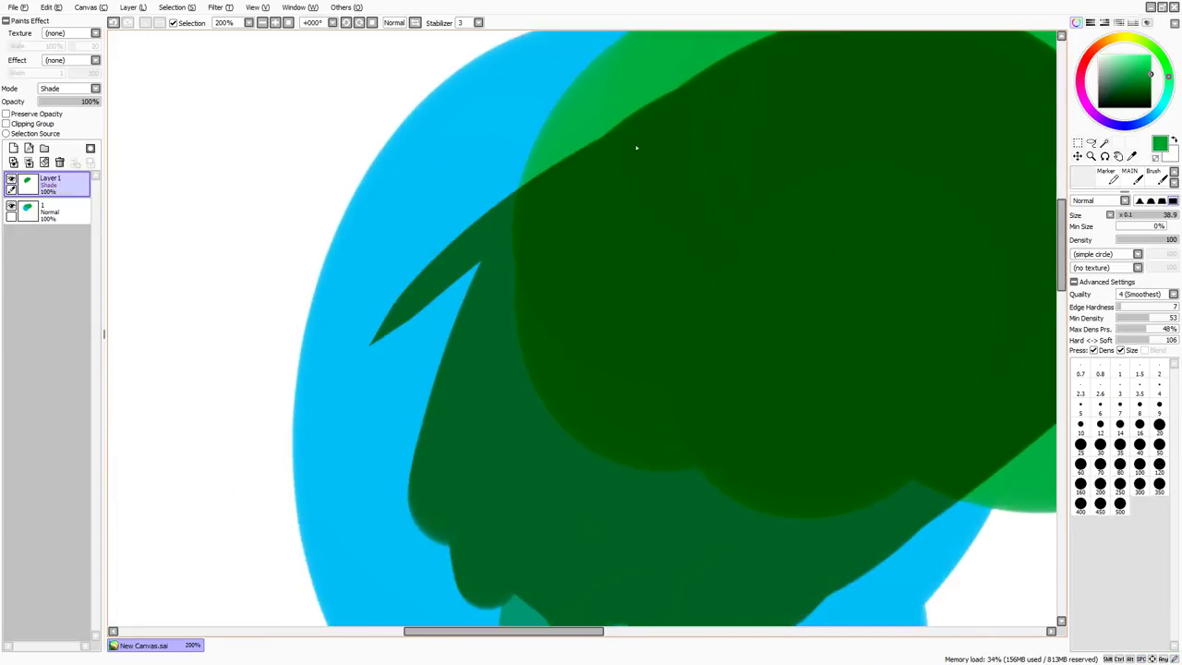
pyautogui.moveTo(475, 268); pyautogui.dragTo(376, 344)
pyautogui.moveTo(448, 305); pyautogui.dragTo(430, 416)
pyautogui.moveTo(430, 416); pyautogui.dragTo(369, 535)
pyautogui.moveTo(443, 471); pyautogui.dragTo(466, 568)
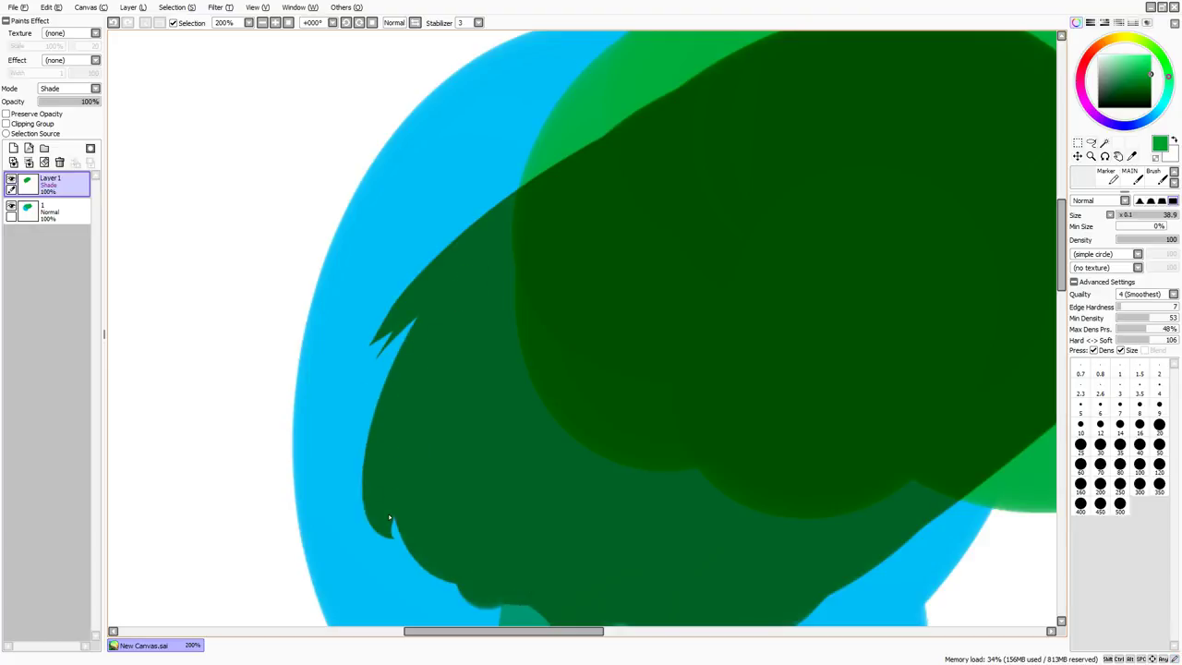
pyautogui.moveTo(389, 519); pyautogui.dragTo(539, 615)
pyautogui.moveTo(393, 541); pyautogui.dragTo(524, 617)
pyautogui.moveTo(406, 581); pyautogui.dragTo(508, 624)
pyautogui.moveTo(397, 572); pyautogui.dragTo(500, 624)
# Add pointed strokes along the bottom edge of the dark shape over the blue area.
pyautogui.moveTo(577, 463)
pyautogui.mouseDown()
pyautogui.moveTo(470, 290)
pyautogui.moveTo(464, 299)
pyautogui.mouseUp()
pyautogui.moveTo(374, 447); pyautogui.dragTo(545, 514)
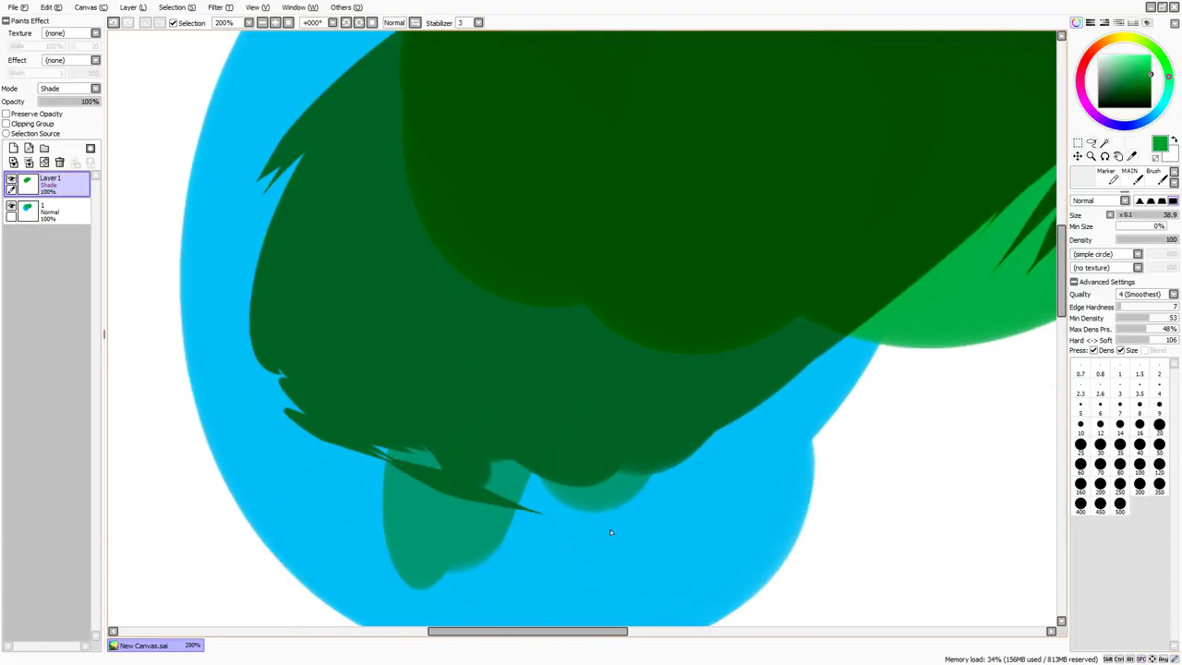
pyautogui.moveTo(412, 451); pyautogui.dragTo(622, 522)
pyautogui.moveTo(471, 469); pyautogui.dragTo(699, 507)
pyautogui.moveTo(581, 476); pyautogui.dragTo(737, 472)
pyautogui.moveTo(664, 462); pyautogui.dragTo(907, 303)
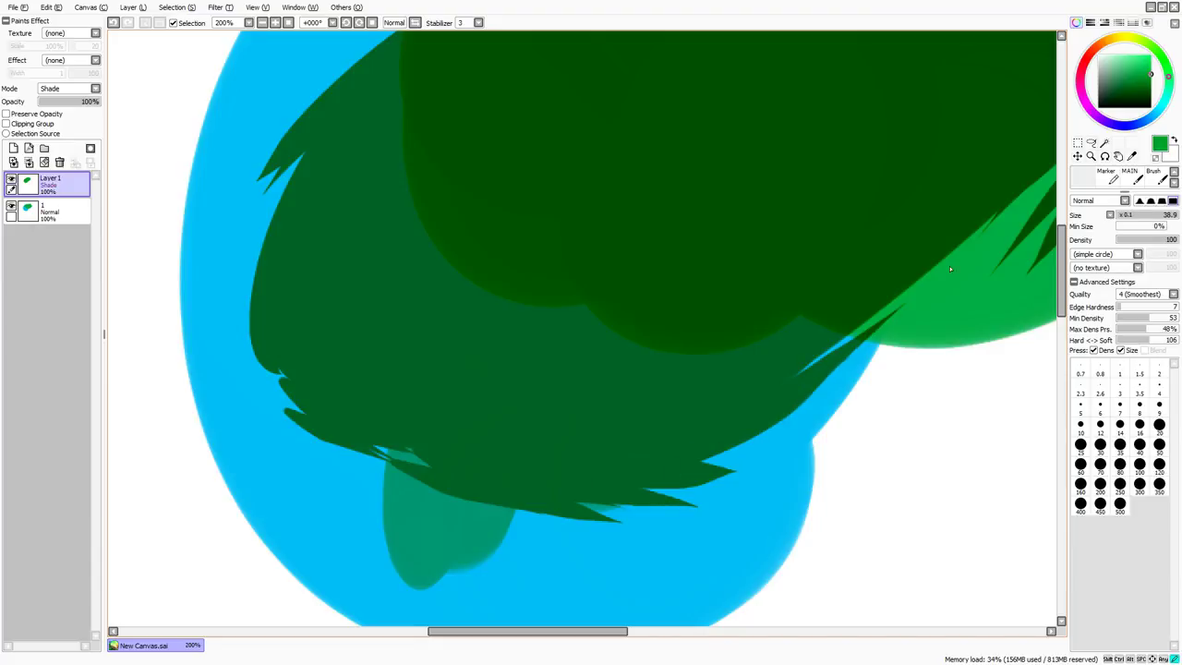
# Paint a large patch and two long pointed strokes in very dark green over the dark shape on the Shade layer.
pyautogui.moveTo(609, 300); pyautogui.dragTo(503, 534)
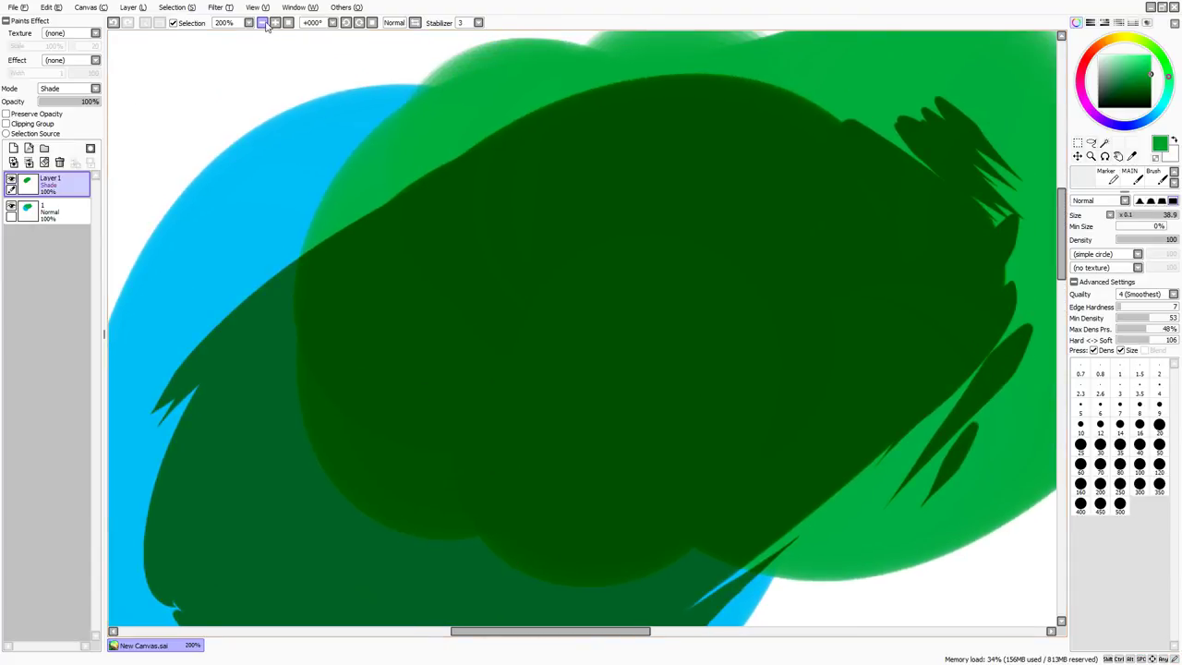
pyautogui.click(263, 23)
pyautogui.press('c')
pyautogui.moveTo(536, 300); pyautogui.dragTo(543, 385)
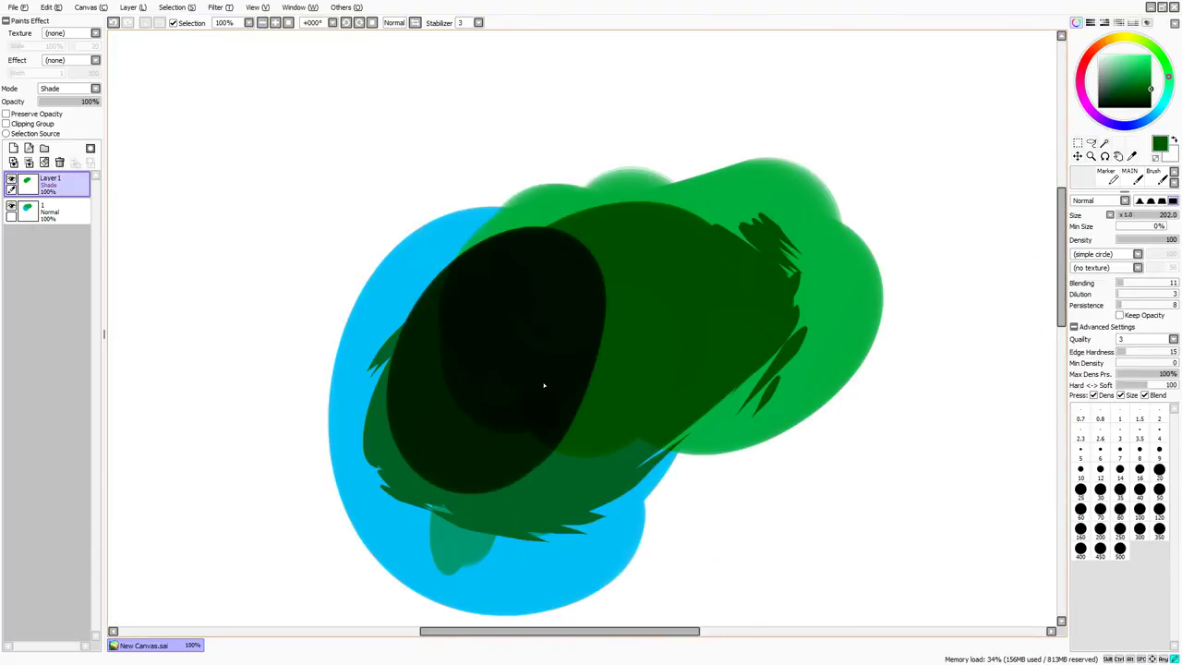
pyautogui.moveTo(734, 316); pyautogui.dragTo(586, 355)
pyautogui.moveTo(591, 404); pyautogui.dragTo(822, 283)
pyautogui.press('n')
pyautogui.hotkey('ctrl', 'z')
pyautogui.moveTo(766, 249); pyautogui.dragTo(547, 282)
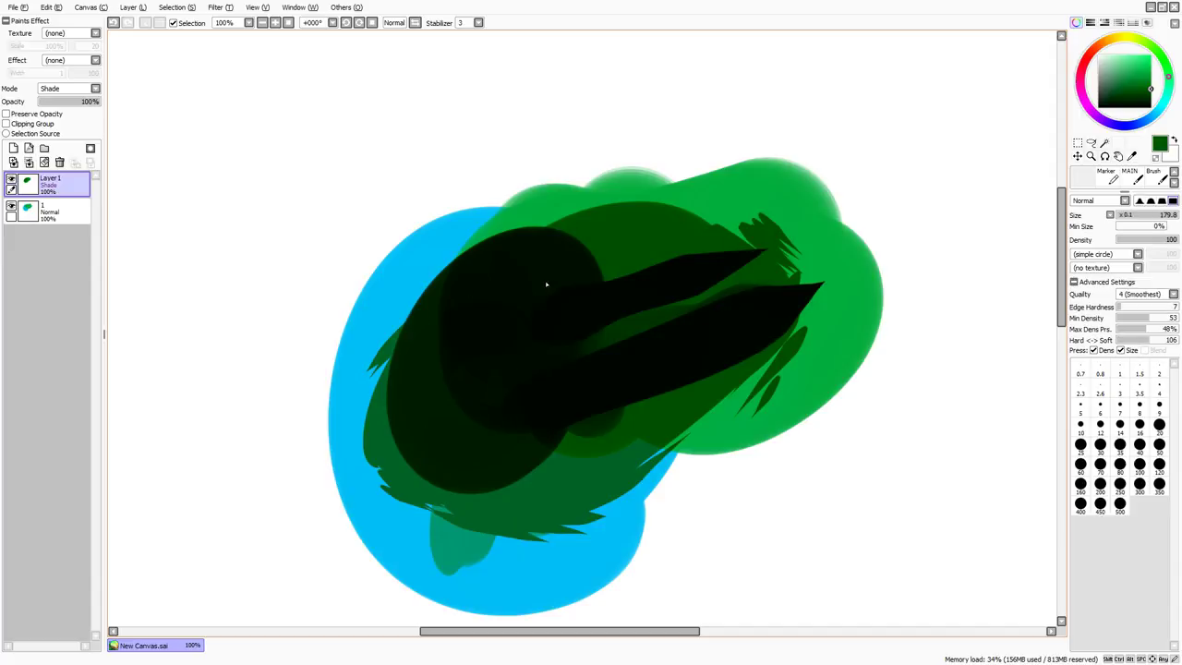
# Compare Layer1's strokes in Multiply mode with Shade, leaving the layer in Shade.
pyautogui.click(76, 114)
pyautogui.click(275, 23)
pyautogui.click(275, 23)
pyautogui.click(275, 23)
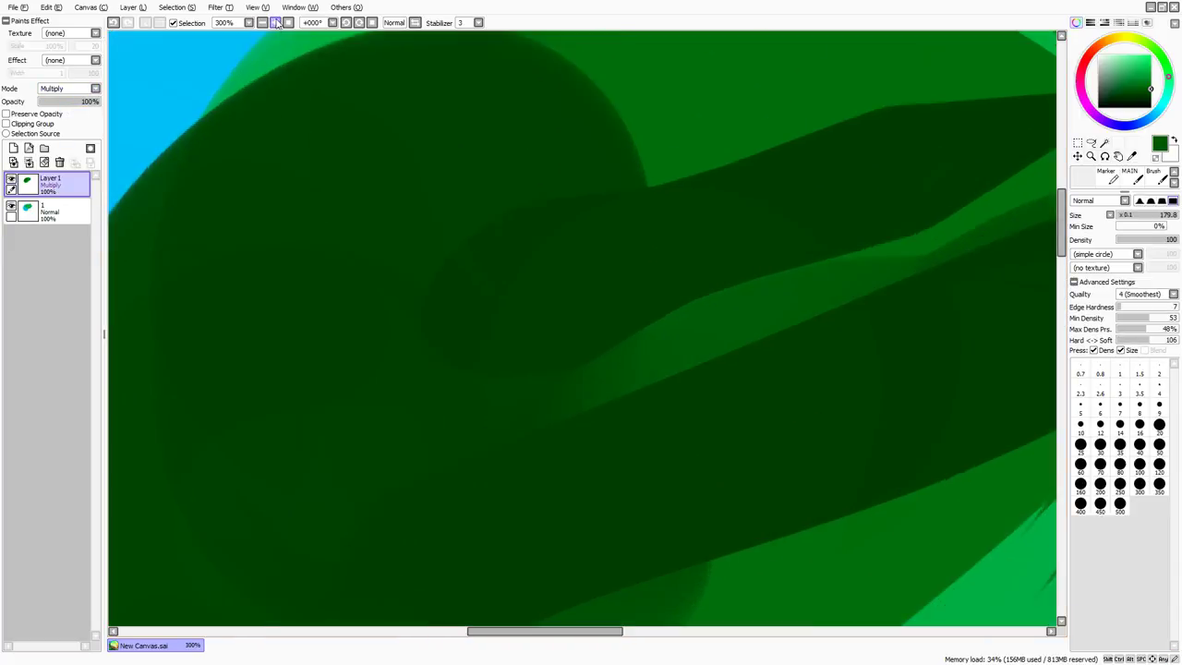
pyautogui.click(275, 23)
pyautogui.moveTo(280, 61); pyautogui.dragTo(520, 395)
pyautogui.moveTo(536, 355); pyautogui.dragTo(616, 404)
pyautogui.scroll(-4, 442, 240)
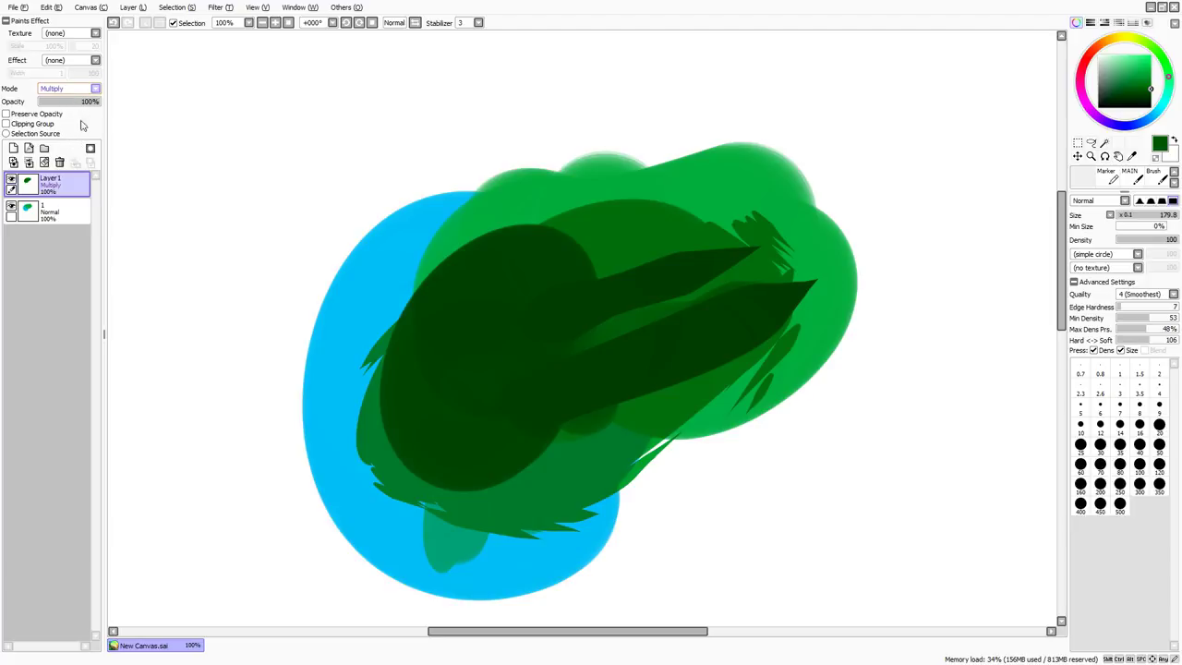
pyautogui.click(80, 148)
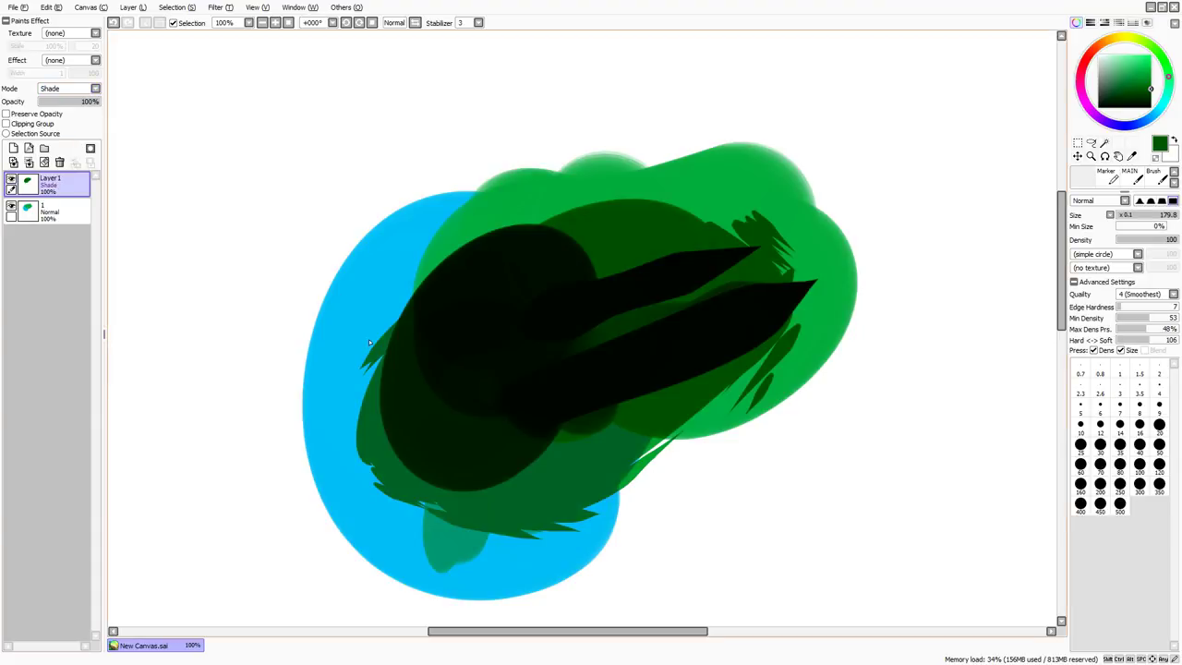
# Fill the gap between the pointed strokes, and paint bright blue and dark navy strokes on the left side.
pyautogui.moveTo(584, 387)
pyautogui.mouseDown()
pyautogui.moveTo(619, 342)
pyautogui.moveTo(745, 327)
pyautogui.moveTo(620, 303)
pyautogui.mouseUp()
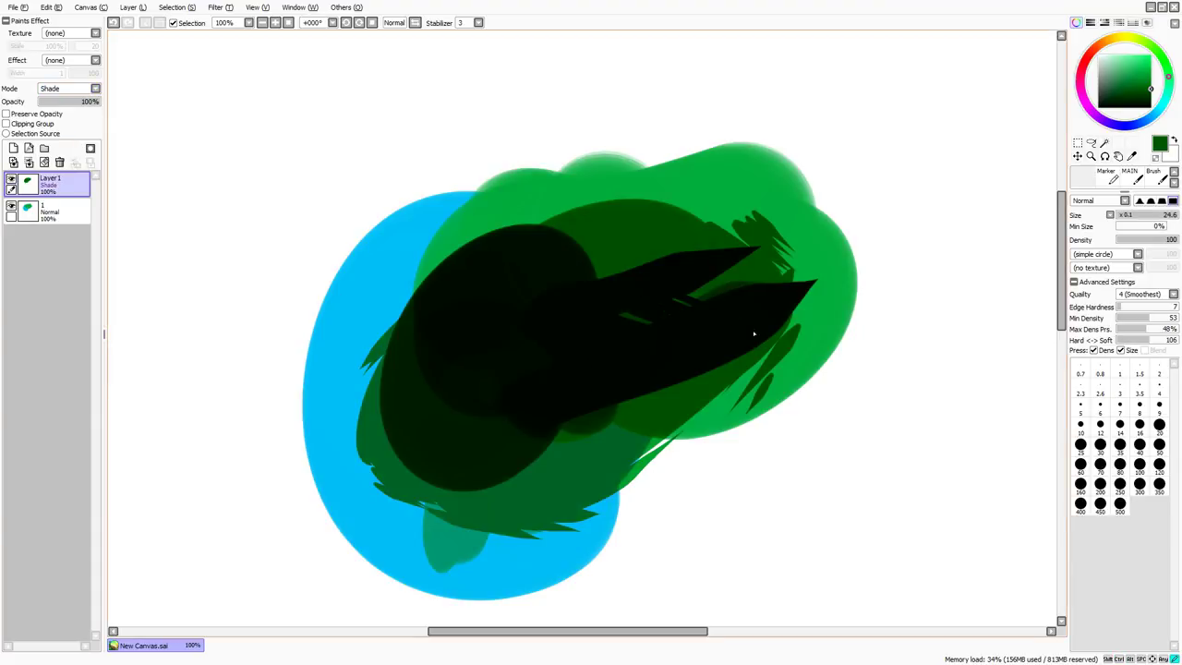
pyautogui.click(1152, 122)
pyautogui.moveTo(573, 205); pyautogui.dragTo(646, 205)
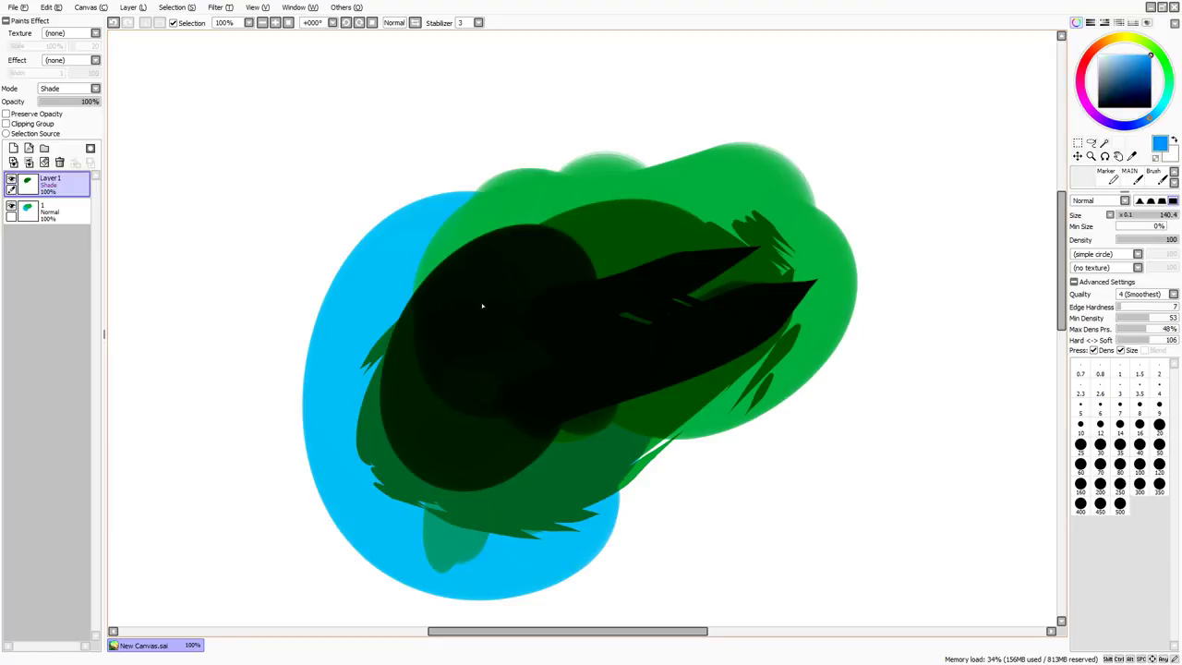
pyautogui.moveTo(427, 277)
pyautogui.mouseDown()
pyautogui.moveTo(395, 430)
pyautogui.moveTo(402, 482)
pyautogui.mouseUp()
pyautogui.moveTo(1152, 74); pyautogui.dragTo(1153, 93)
pyautogui.moveTo(411, 319)
pyautogui.mouseDown()
pyautogui.moveTo(365, 545)
pyautogui.moveTo(600, 451)
pyautogui.mouseUp()
# Paint narrower dark navy strokes at size 52.6 diagonally across the dark shape and along its left edge.
pyautogui.moveTo(442, 365); pyautogui.dragTo(415, 365)
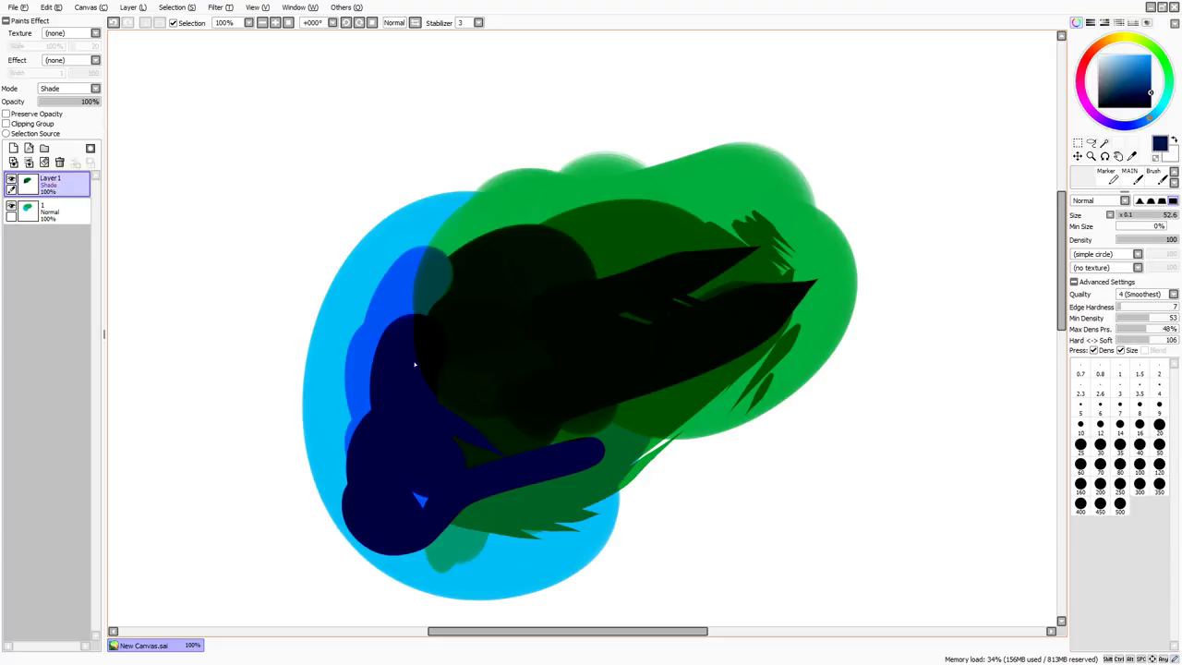
pyautogui.moveTo(683, 362); pyautogui.dragTo(786, 406)
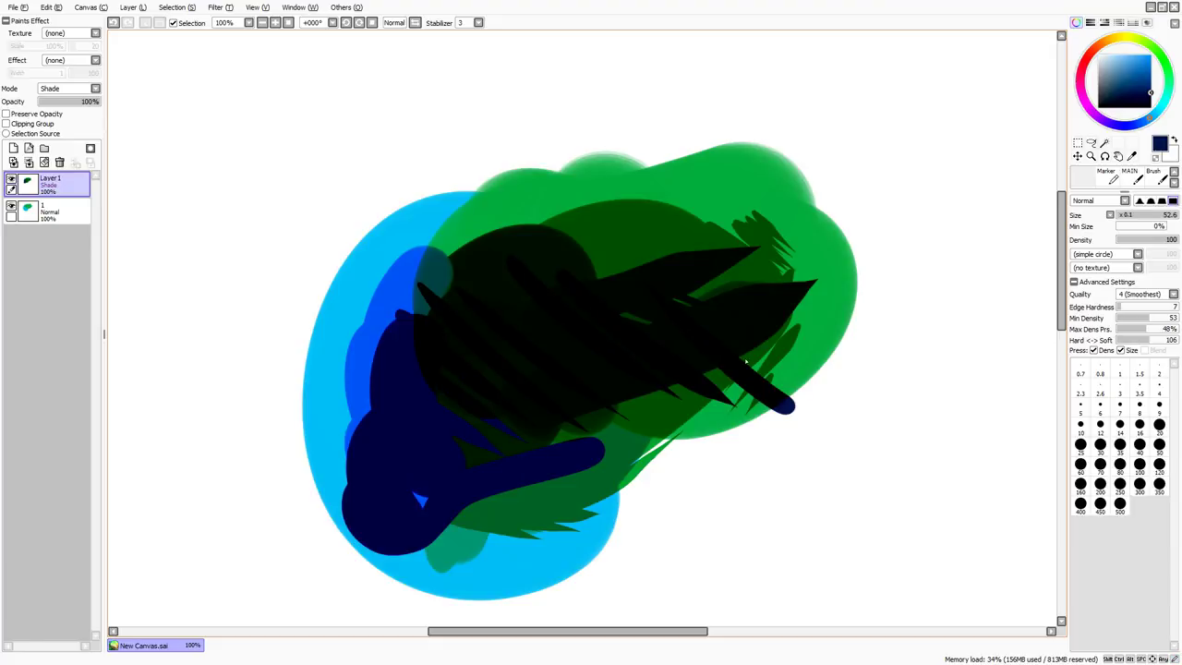
pyautogui.moveTo(729, 268); pyautogui.dragTo(817, 367)
pyautogui.moveTo(757, 213); pyautogui.dragTo(844, 316)
pyautogui.moveTo(351, 441)
pyautogui.mouseDown()
pyautogui.moveTo(366, 340)
pyautogui.moveTo(397, 293)
pyautogui.mouseUp()
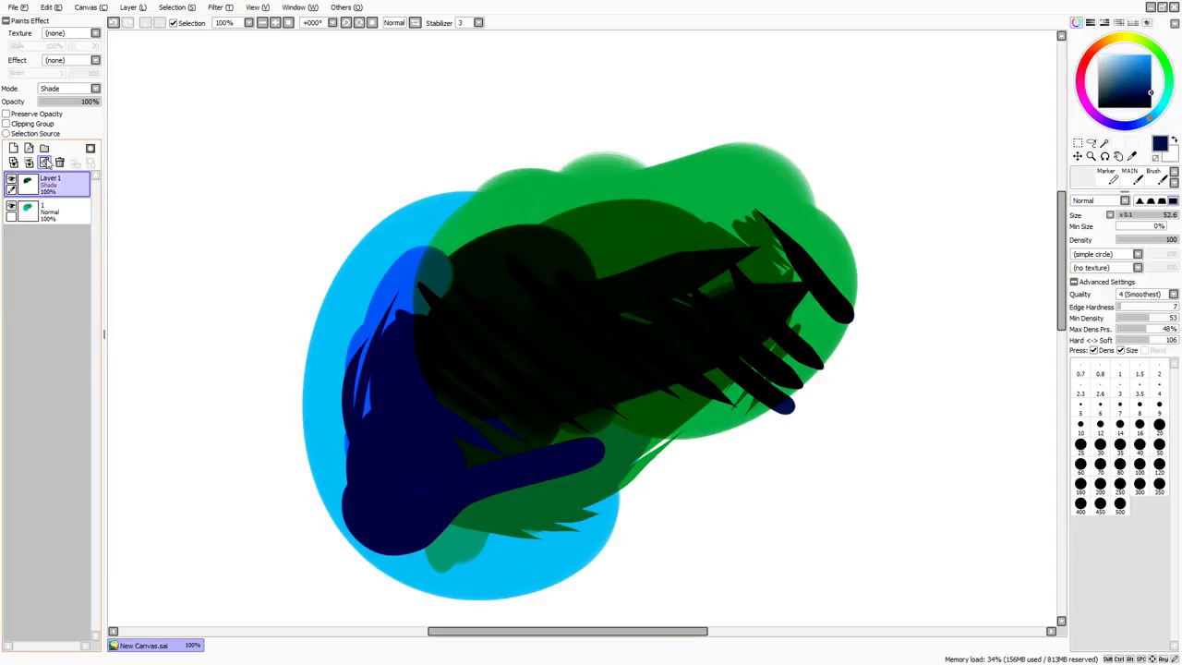
# Clear Layer1 and set its blending mode to Lumi & Shade.
pyautogui.click(44, 162)
pyautogui.click(78, 157)
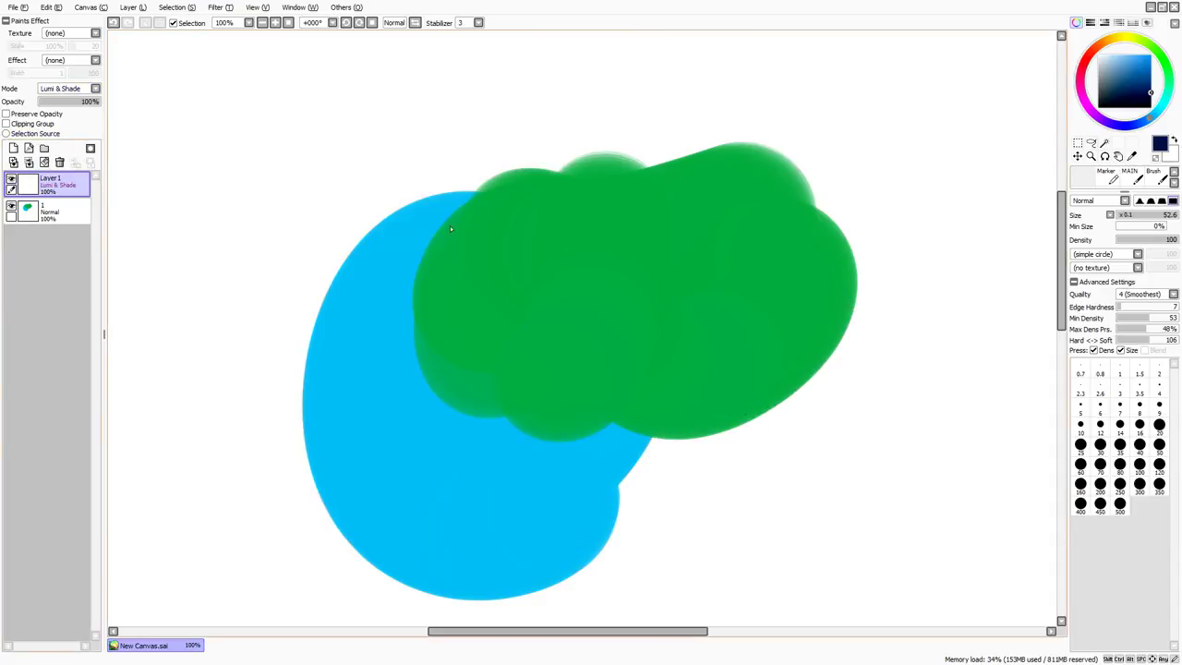
# Paint large soft dark navy and light blue strokes on the Lumi & Shade layer over the blue and green areas.
pyautogui.press('b')
pyautogui.moveTo(473, 397)
pyautogui.mouseDown()
pyautogui.moveTo(492, 447)
pyautogui.moveTo(414, 343)
pyautogui.moveTo(545, 498)
pyautogui.moveTo(480, 535)
pyautogui.moveTo(434, 370)
pyautogui.moveTo(492, 436)
pyautogui.mouseUp()
pyautogui.click(1117, 55)
pyautogui.moveTo(500, 368); pyautogui.dragTo(572, 363)
pyautogui.moveTo(484, 445)
pyautogui.mouseDown()
pyautogui.moveTo(466, 453)
pyautogui.moveTo(411, 355)
pyautogui.moveTo(416, 404)
pyautogui.moveTo(454, 488)
pyautogui.moveTo(554, 480)
pyautogui.moveTo(378, 332)
pyautogui.moveTo(365, 397)
pyautogui.mouseUp()
pyautogui.moveTo(480, 392); pyautogui.dragTo(548, 460)
pyautogui.moveTo(412, 381); pyautogui.dragTo(430, 380)
pyautogui.moveTo(483, 353)
pyautogui.mouseDown()
pyautogui.moveTo(489, 437)
pyautogui.moveTo(462, 489)
pyautogui.mouseUp()
pyautogui.moveTo(397, 409); pyautogui.dragTo(415, 409)
pyautogui.moveTo(414, 409)
pyautogui.mouseDown()
pyautogui.moveTo(441, 406)
pyautogui.moveTo(389, 356)
pyautogui.moveTo(436, 517)
pyautogui.moveTo(510, 473)
pyautogui.moveTo(455, 379)
pyautogui.mouseUp()
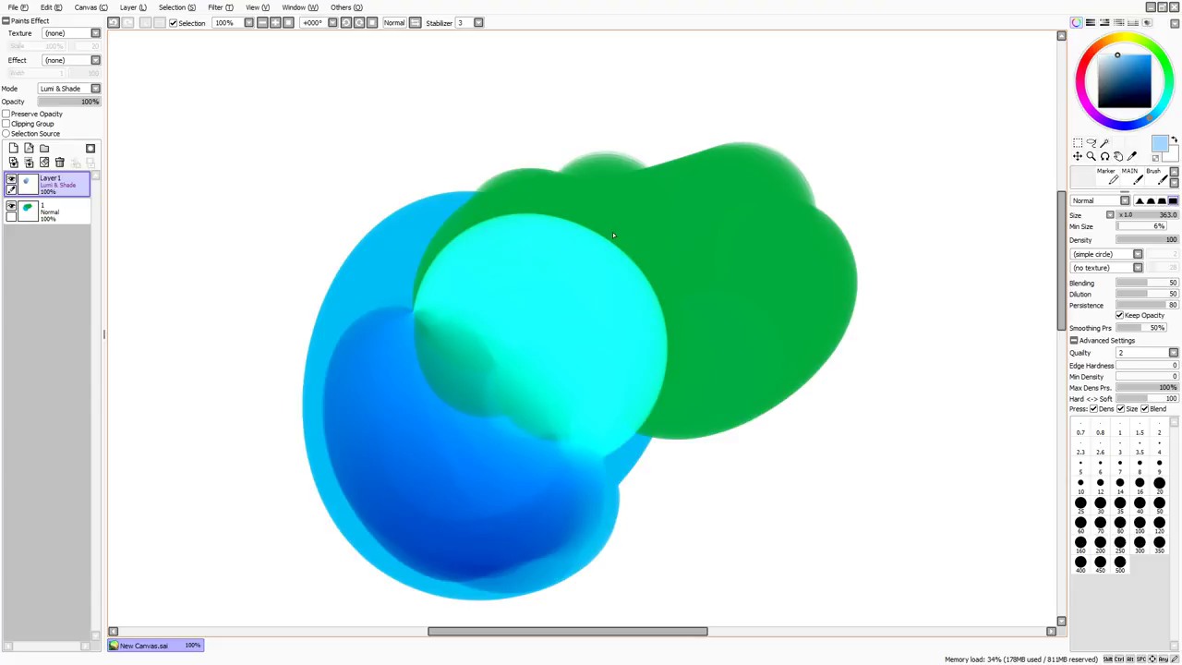
pyautogui.moveTo(489, 338); pyautogui.dragTo(409, 510)
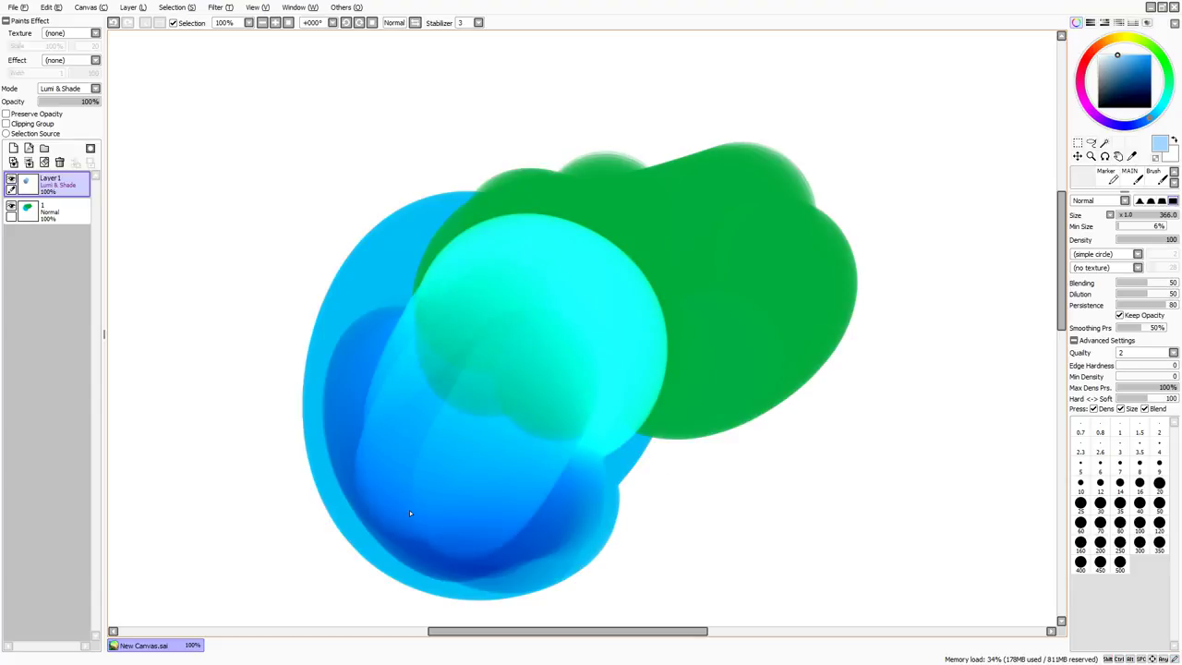
# Clear Layer1 and set its blending mode to Binary Color.
pyautogui.click(44, 163)
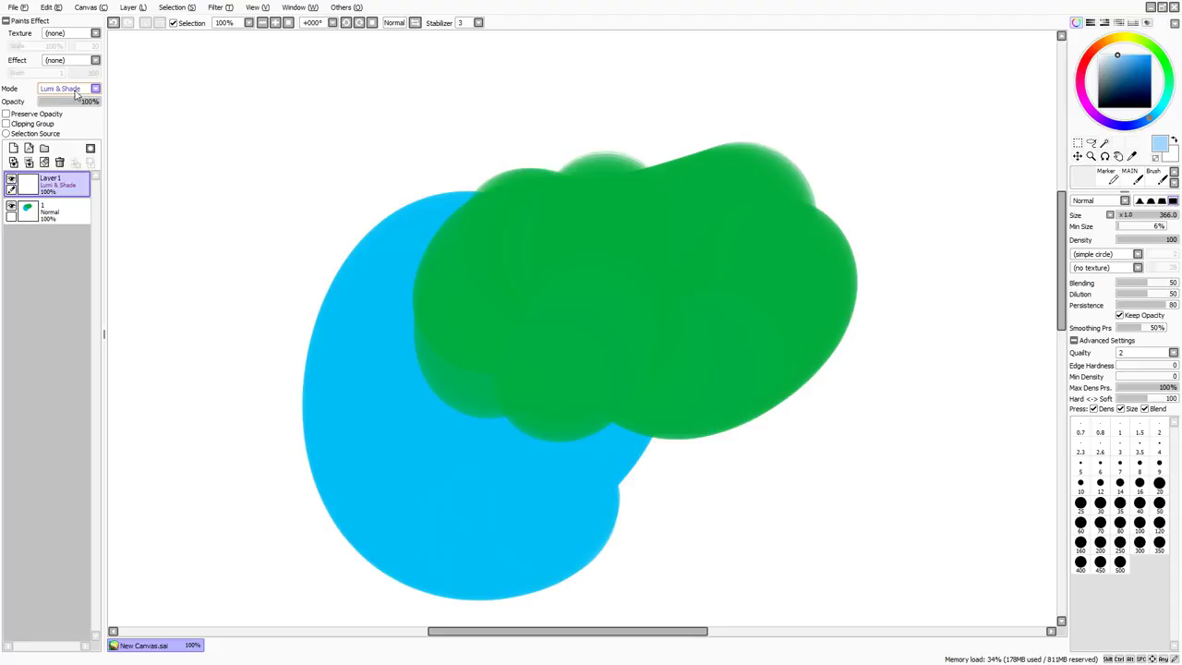
pyautogui.click(66, 166)
# Paint thin diagonal strokes at size 39 on the Binary Color layer across the blue and green areas.
pyautogui.press('b')
pyautogui.moveTo(433, 494)
pyautogui.mouseDown()
pyautogui.moveTo(427, 441)
pyautogui.moveTo(660, 245)
pyautogui.moveTo(421, 489)
pyautogui.moveTo(592, 268)
pyautogui.mouseUp()
pyautogui.hotkey('ctrl', 'z')
pyautogui.moveTo(411, 433)
pyautogui.mouseDown()
pyautogui.moveTo(557, 294)
pyautogui.moveTo(673, 218)
pyautogui.mouseUp()
pyautogui.hotkey('ctrl', 'z')
pyautogui.moveTo(482, 337); pyautogui.dragTo(783, 143)
pyautogui.moveTo(476, 302); pyautogui.dragTo(791, 122)
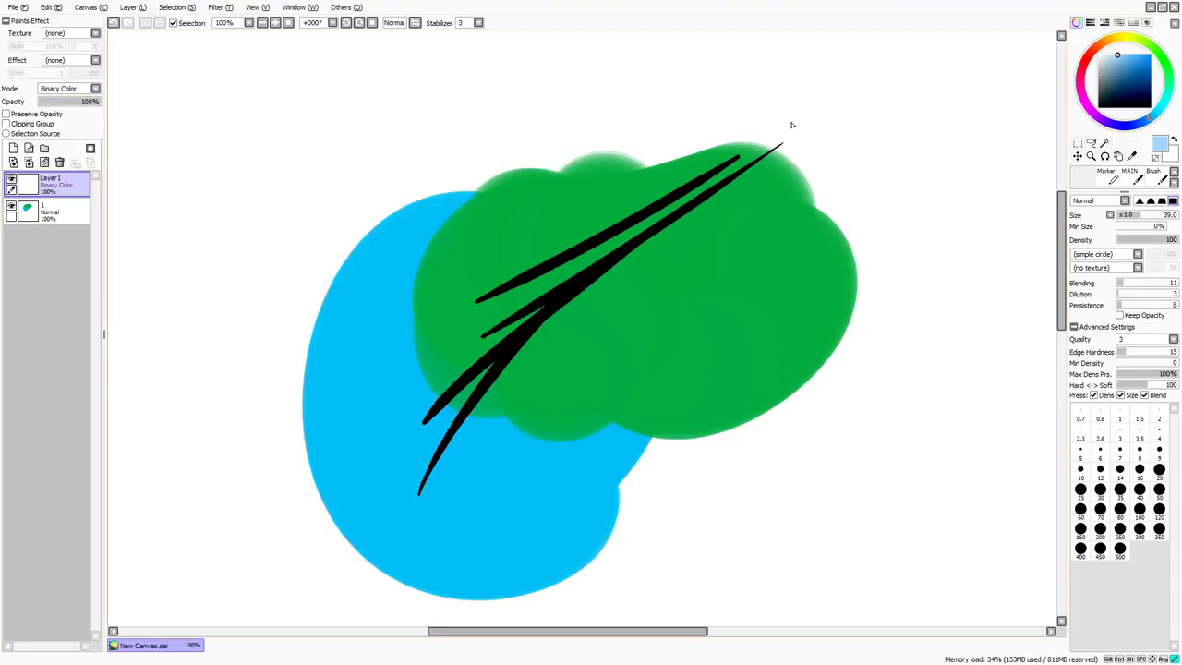
# Paint another diagonal stroke on the Binary Color layer, and add a thin wavy line and short arc at size 10.
pyautogui.moveTo(364, 383); pyautogui.dragTo(554, 225)
pyautogui.click(1080, 471)
pyautogui.moveTo(416, 369); pyautogui.dragTo(649, 338)
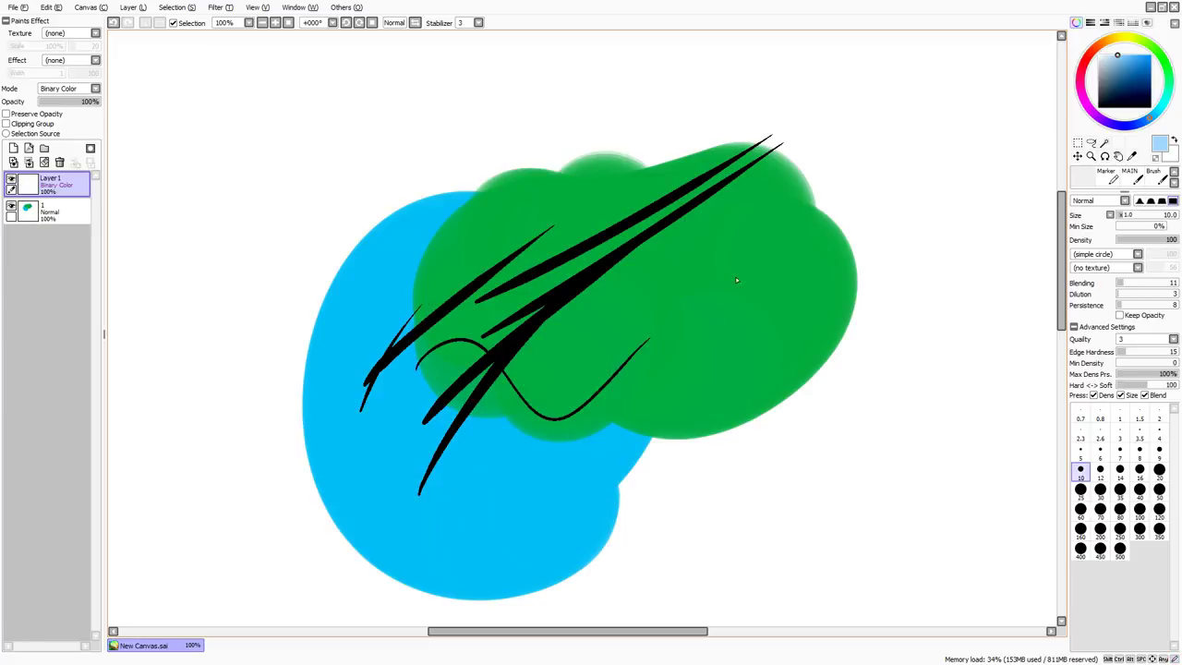
pyautogui.moveTo(735, 277); pyautogui.dragTo(759, 268)
# Paint large solid blobs with a different brush at size 362 over the green area on the Binary Color layer.
pyautogui.press('n')
pyautogui.keyDown('ctrl'); pyautogui.keyDown('shift'); pyautogui.click(646, 291); pyautogui.keyUp('shift'); pyautogui.keyUp('ctrl')
pyautogui.moveTo(646, 291); pyautogui.dragTo(680, 311)
pyautogui.moveTo(678, 310)
pyautogui.mouseDown()
pyautogui.moveTo(568, 397)
pyautogui.moveTo(606, 416)
pyautogui.moveTo(621, 408)
pyautogui.mouseUp()
pyautogui.hotkey('ctrl', 'z')
pyautogui.hotkey('ctrl', 'z')
pyautogui.press('c')
pyautogui.hotkey('ctrl', 'z')
pyautogui.click(51, 182)
pyautogui.moveTo(516, 392)
pyautogui.mouseDown()
pyautogui.moveTo(604, 268)
pyautogui.moveTo(715, 441)
pyautogui.moveTo(707, 350)
pyautogui.mouseUp()
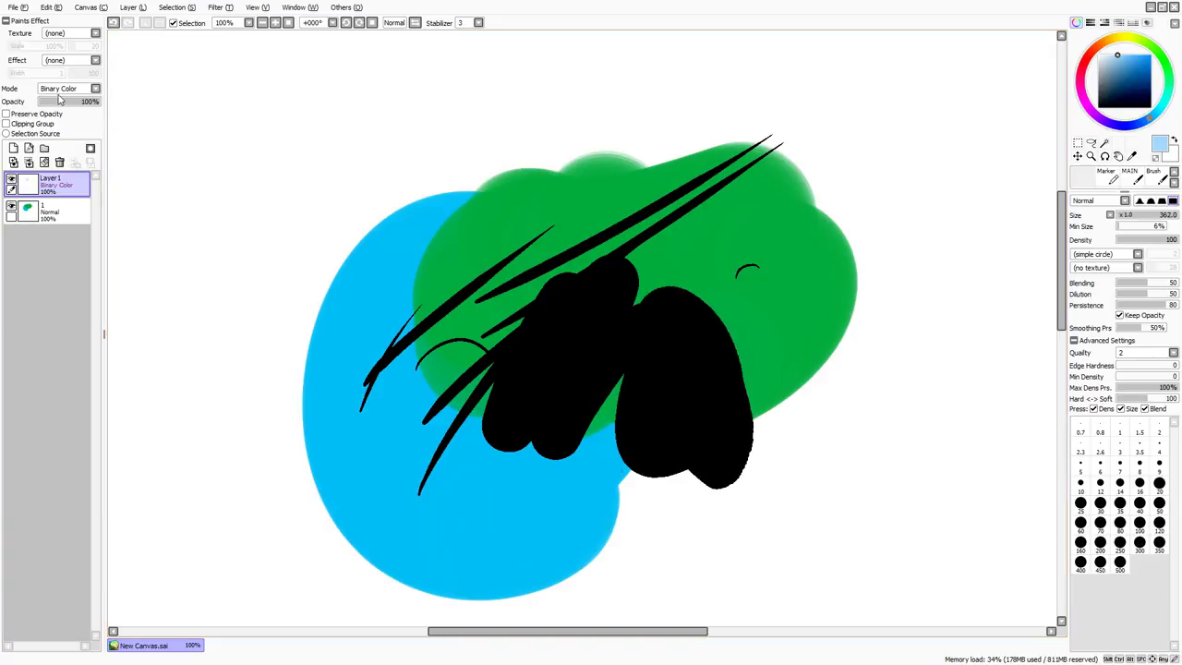
# Lower the Binary Color layer's opacity to 85% and paint broad strokes across the blue and green shapes.
pyautogui.moveTo(60, 99)
pyautogui.mouseDown()
pyautogui.moveTo(117, 114)
pyautogui.moveTo(90, 107)
pyautogui.mouseUp()
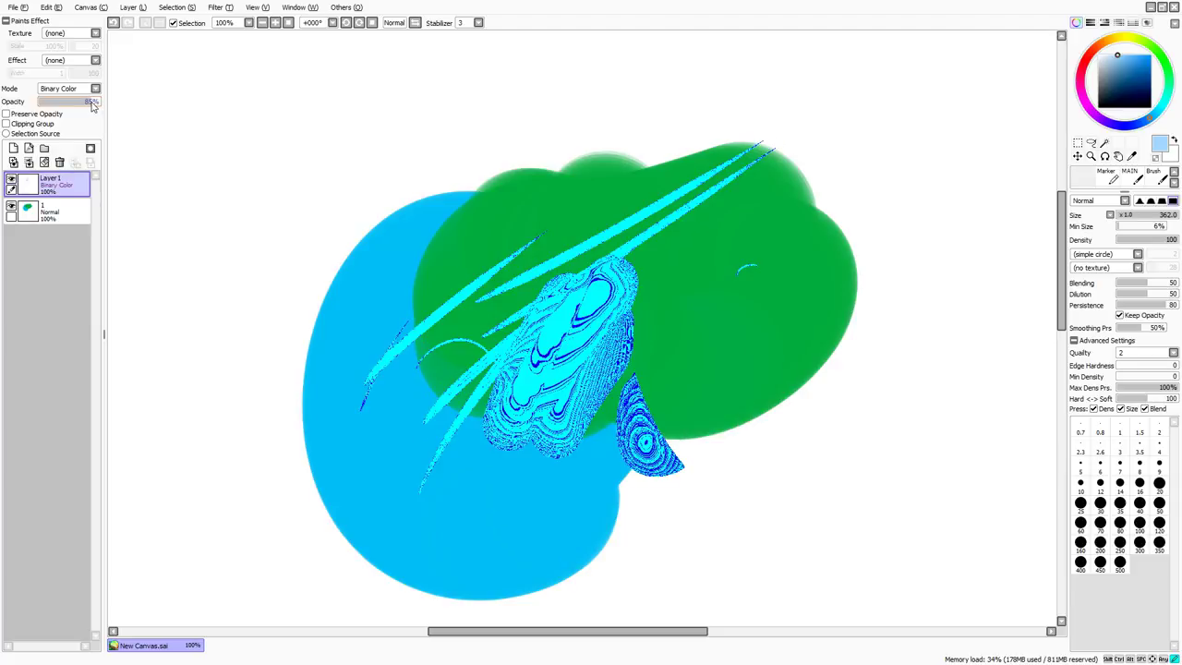
pyautogui.moveTo(553, 434)
pyautogui.mouseDown()
pyautogui.moveTo(678, 287)
pyautogui.moveTo(634, 388)
pyautogui.moveTo(549, 213)
pyautogui.moveTo(407, 501)
pyautogui.moveTo(434, 305)
pyautogui.moveTo(388, 444)
pyautogui.moveTo(396, 480)
pyautogui.moveTo(729, 506)
pyautogui.moveTo(564, 226)
pyautogui.moveTo(660, 180)
pyautogui.moveTo(563, 175)
pyautogui.mouseUp()
pyautogui.press('v')
pyautogui.moveTo(549, 294); pyautogui.dragTo(669, 295)
pyautogui.moveTo(521, 231); pyautogui.dragTo(709, 457)
# Paint two white diagonal strokes across the cyan area of the Binary Color layer.
pyautogui.click(1168, 80)
pyautogui.click(1101, 54)
pyautogui.moveTo(1101, 55); pyautogui.dragTo(1097, 54)
pyautogui.click(1064, 79)
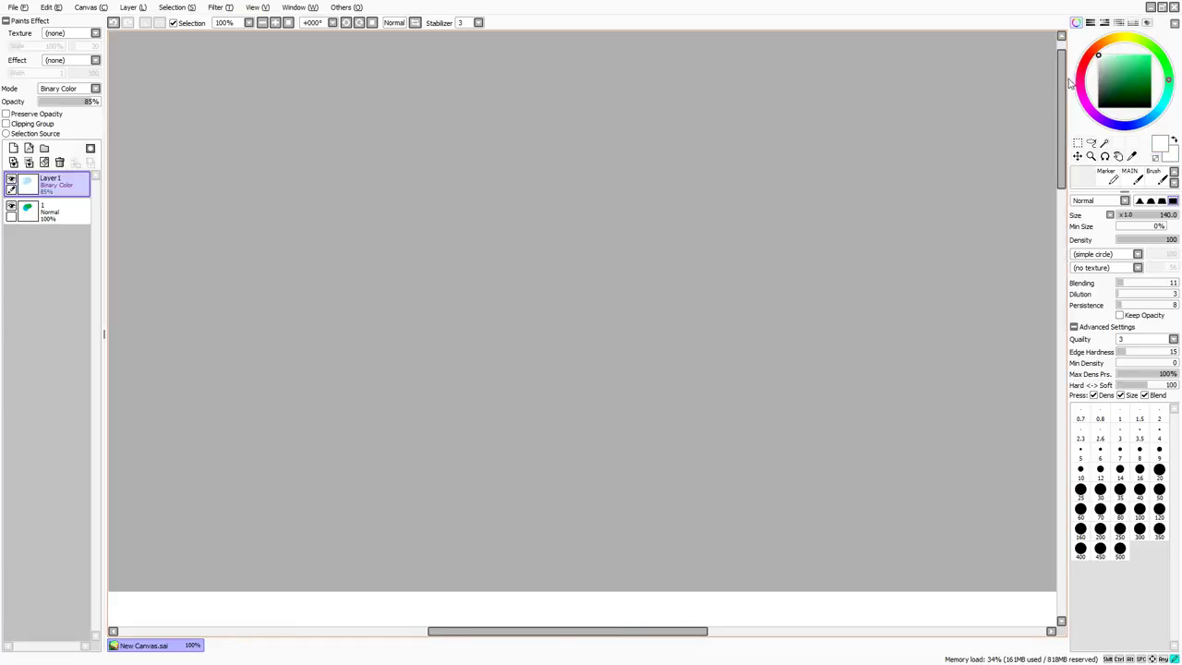
pyautogui.click(1080, 81)
pyautogui.click(288, 24)
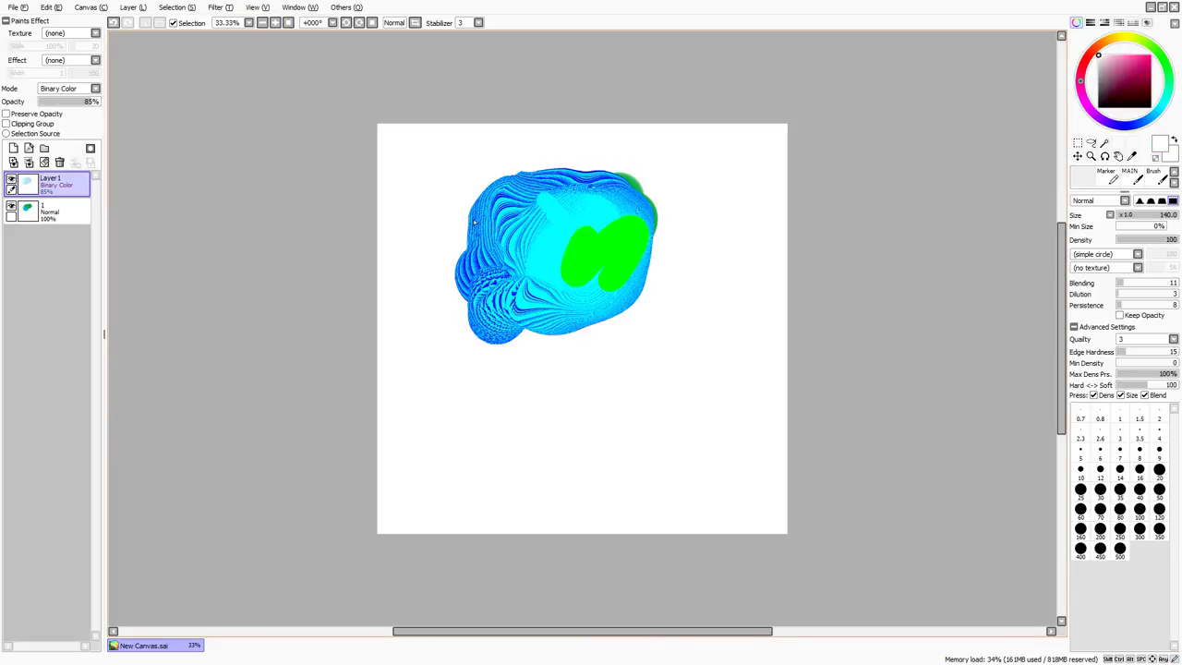
pyautogui.moveTo(518, 231); pyautogui.dragTo(566, 277)
pyautogui.moveTo(546, 221); pyautogui.dragTo(617, 315)
# Paint a zigzag and two thin strokes in vivid pink with a different brush at size 52.6.
pyautogui.click(1151, 55)
pyautogui.press('n')
pyautogui.moveTo(516, 227)
pyautogui.mouseDown()
pyautogui.moveTo(524, 267)
pyautogui.moveTo(726, 208)
pyautogui.mouseUp()
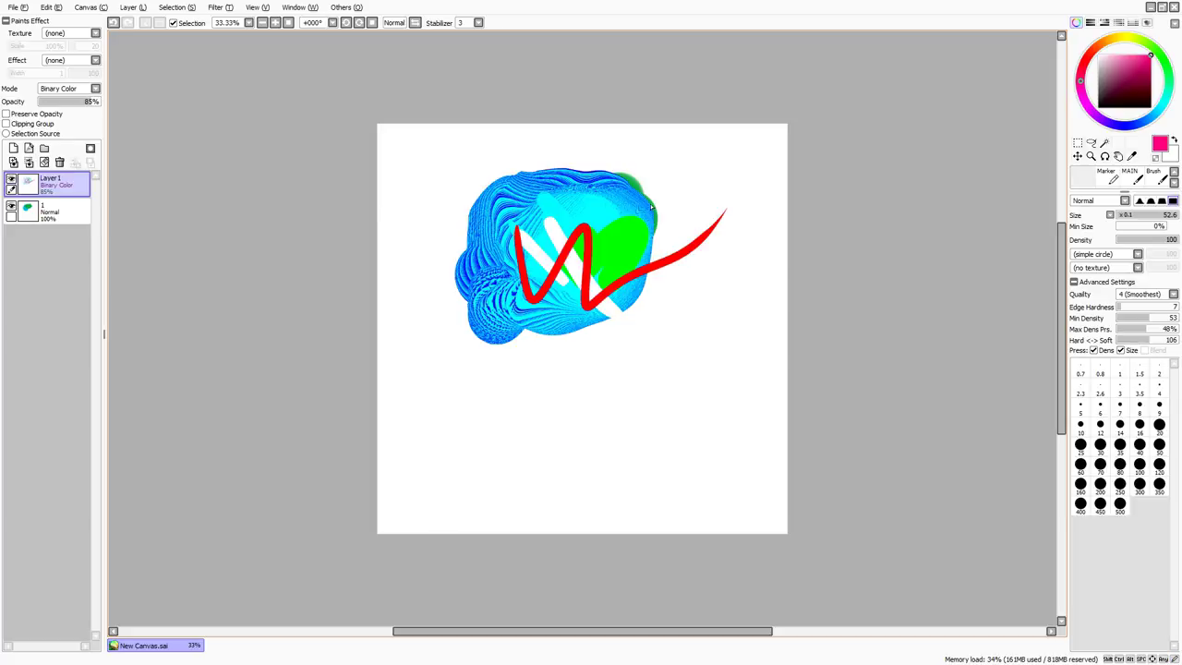
pyautogui.moveTo(574, 193); pyautogui.dragTo(705, 189)
pyautogui.moveTo(563, 197); pyautogui.dragTo(703, 170)
# Paint a looping stroke in a very dark shade over the green area and bright cyan strokes along the shape's left side.
pyautogui.moveTo(1142, 72); pyautogui.dragTo(1150, 102)
pyautogui.moveTo(626, 218)
pyautogui.mouseDown()
pyautogui.moveTo(733, 287)
pyautogui.moveTo(796, 270)
pyautogui.mouseUp()
pyautogui.click(1125, 124)
pyautogui.moveTo(1173, 101); pyautogui.dragTo(1156, 47)
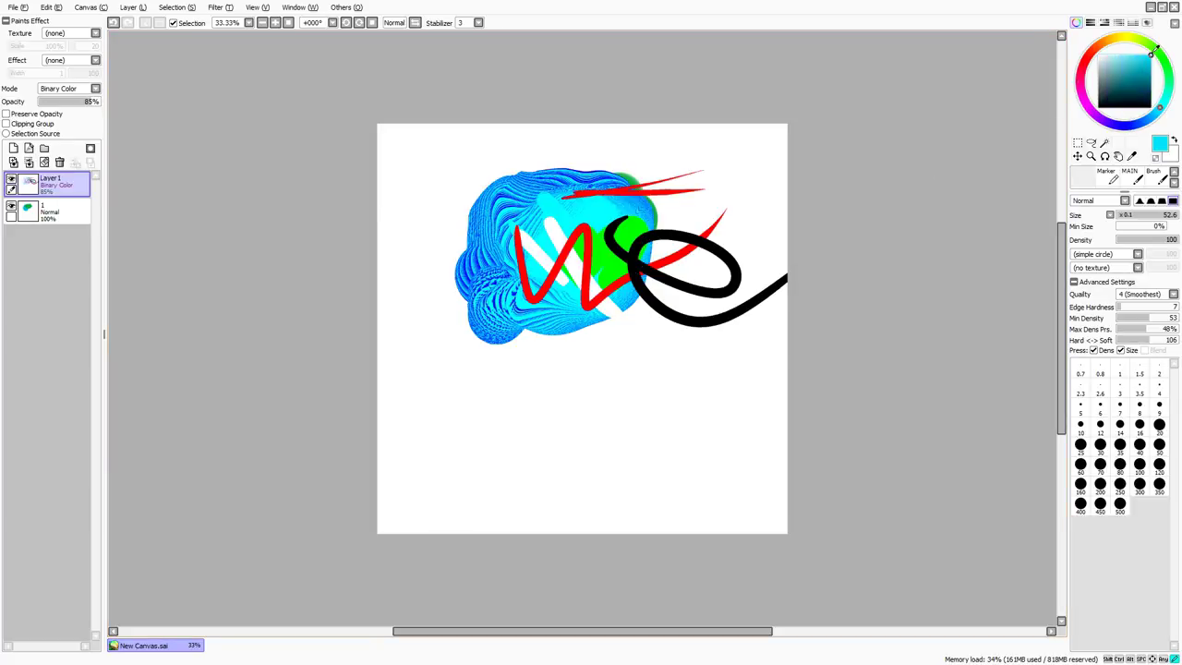
pyautogui.moveTo(439, 199); pyautogui.dragTo(467, 301)
pyautogui.moveTo(420, 172); pyautogui.dragTo(523, 335)
pyautogui.moveTo(458, 209); pyautogui.dragTo(631, 353)
# Paint overlapping strokes in vivid purple, pale lilac and light purple around the black loop on the Binary Color layer.
pyautogui.click(1100, 118)
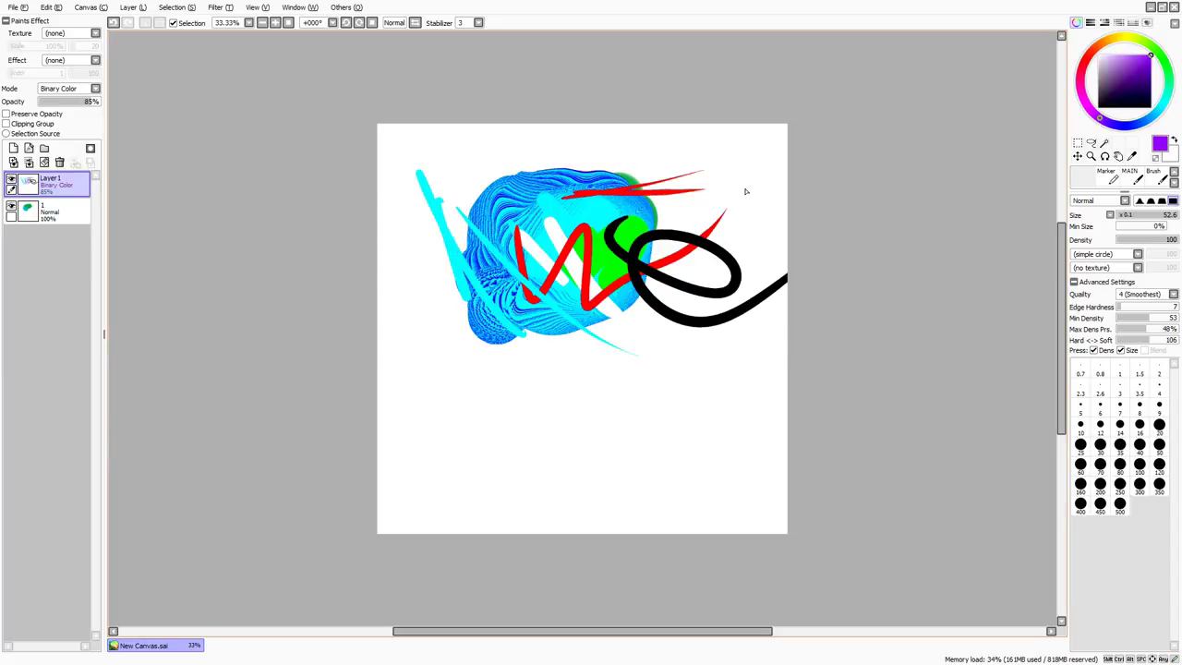
pyautogui.moveTo(596, 229); pyautogui.dragTo(667, 359)
pyautogui.moveTo(620, 270); pyautogui.dragTo(717, 380)
pyautogui.moveTo(594, 340); pyautogui.dragTo(744, 312)
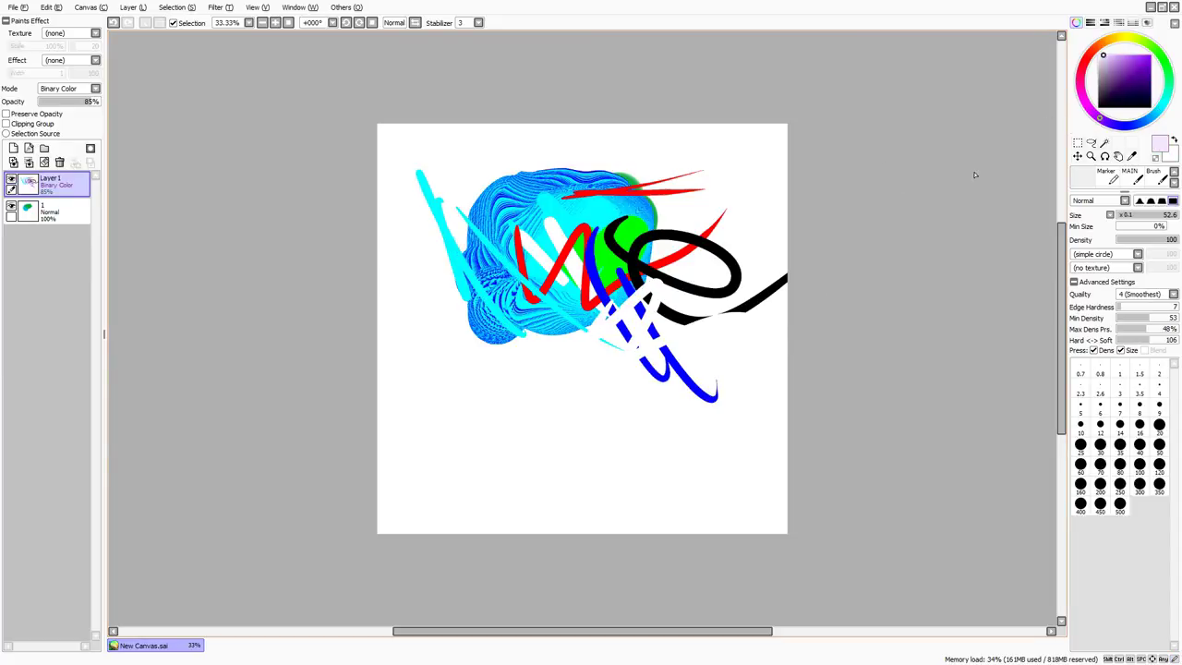
pyautogui.click(1125, 56)
pyautogui.moveTo(660, 288)
pyautogui.mouseDown()
pyautogui.moveTo(595, 310)
pyautogui.moveTo(674, 182)
pyautogui.mouseUp()
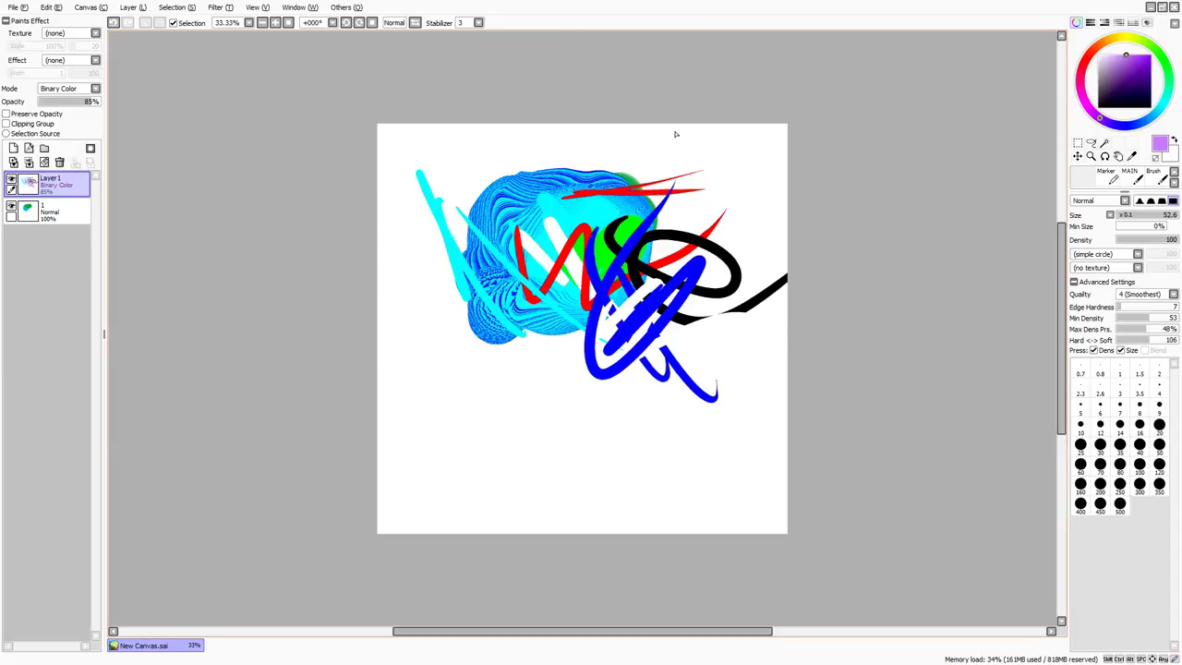
# Paint thick light purple strokes with a larger brush over the blue loop's interior on the Binary Color layer.
pyautogui.moveTo(574, 143); pyautogui.dragTo(553, 136)
pyautogui.click(275, 22)
pyautogui.click(275, 22)
pyautogui.click(275, 22)
pyautogui.click(275, 22)
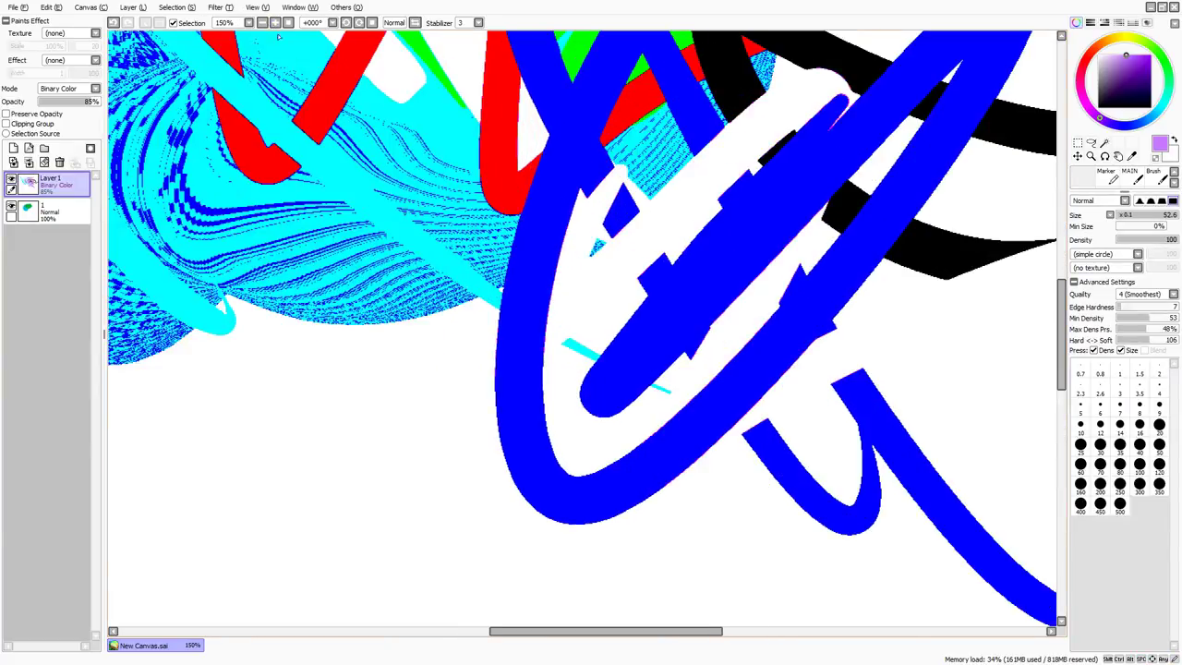
pyautogui.press('c')
pyautogui.moveTo(552, 343)
pyautogui.mouseDown()
pyautogui.moveTo(483, 434)
pyautogui.moveTo(563, 328)
pyautogui.moveTo(605, 227)
pyautogui.moveTo(607, 241)
pyautogui.moveTo(599, 181)
pyautogui.moveTo(449, 349)
pyautogui.moveTo(432, 274)
pyautogui.moveTo(572, 235)
pyautogui.moveTo(612, 270)
pyautogui.moveTo(647, 255)
pyautogui.moveTo(656, 158)
pyautogui.moveTo(738, 165)
pyautogui.moveTo(825, 78)
pyautogui.mouseUp()
pyautogui.moveTo(290, 146); pyautogui.dragTo(343, 252)
# Paint thick light purple strokes at size 381 along the left side of the textured blue shape.
pyautogui.click(262, 23)
pyautogui.moveTo(279, 54)
pyautogui.mouseDown()
pyautogui.moveTo(277, 133)
pyautogui.moveTo(224, 221)
pyautogui.moveTo(197, 194)
pyautogui.moveTo(213, 215)
pyautogui.mouseUp()
pyautogui.click(262, 23)
pyautogui.moveTo(299, 383)
pyautogui.mouseDown()
pyautogui.moveTo(233, 320)
pyautogui.moveTo(300, 319)
pyautogui.mouseUp()
pyautogui.moveTo(235, 259)
pyautogui.mouseDown()
pyautogui.moveTo(319, 397)
pyautogui.moveTo(259, 397)
pyautogui.mouseUp()
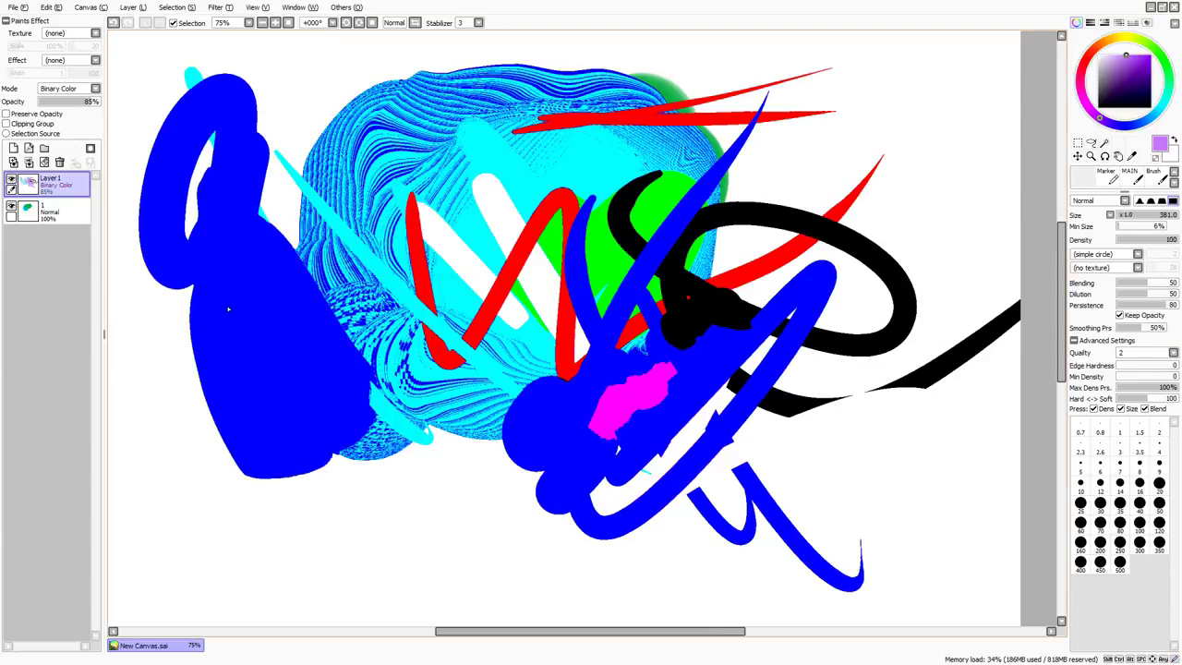
# Clear the Binary Color Layer1 and delete it.
pyautogui.hotkey('ctrl', 'z')
pyautogui.hotkey('ctrl', 'z')
pyautogui.click(45, 162)
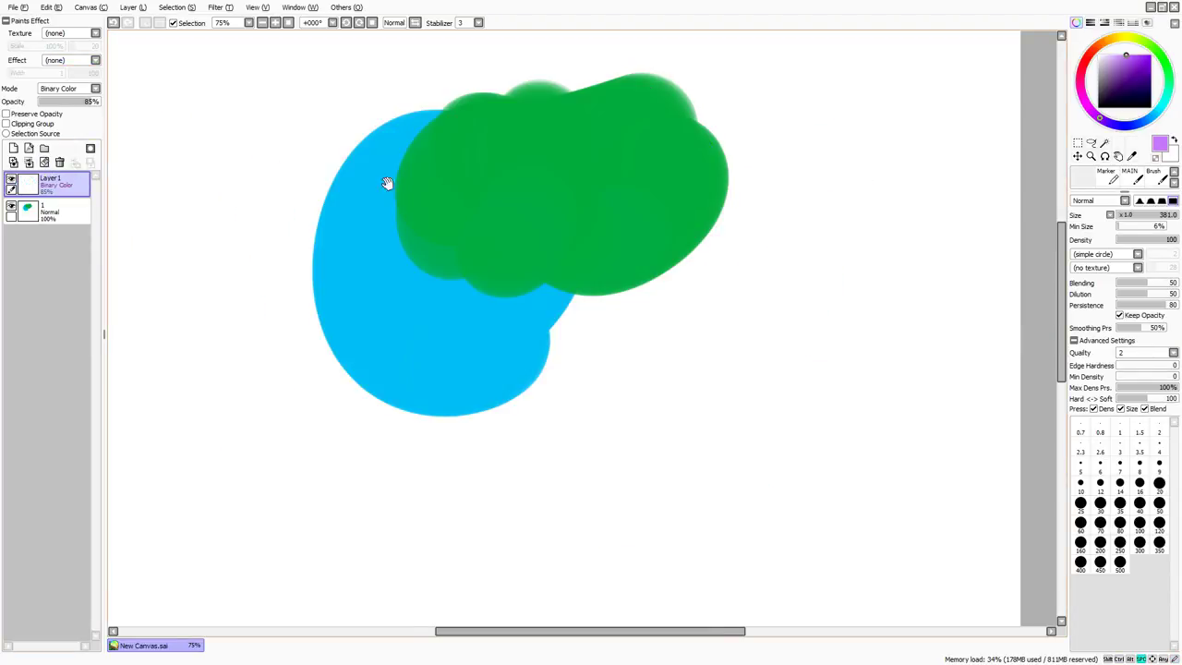
pyautogui.moveTo(387, 185); pyautogui.dragTo(471, 253)
pyautogui.scroll(2, 186, 183)
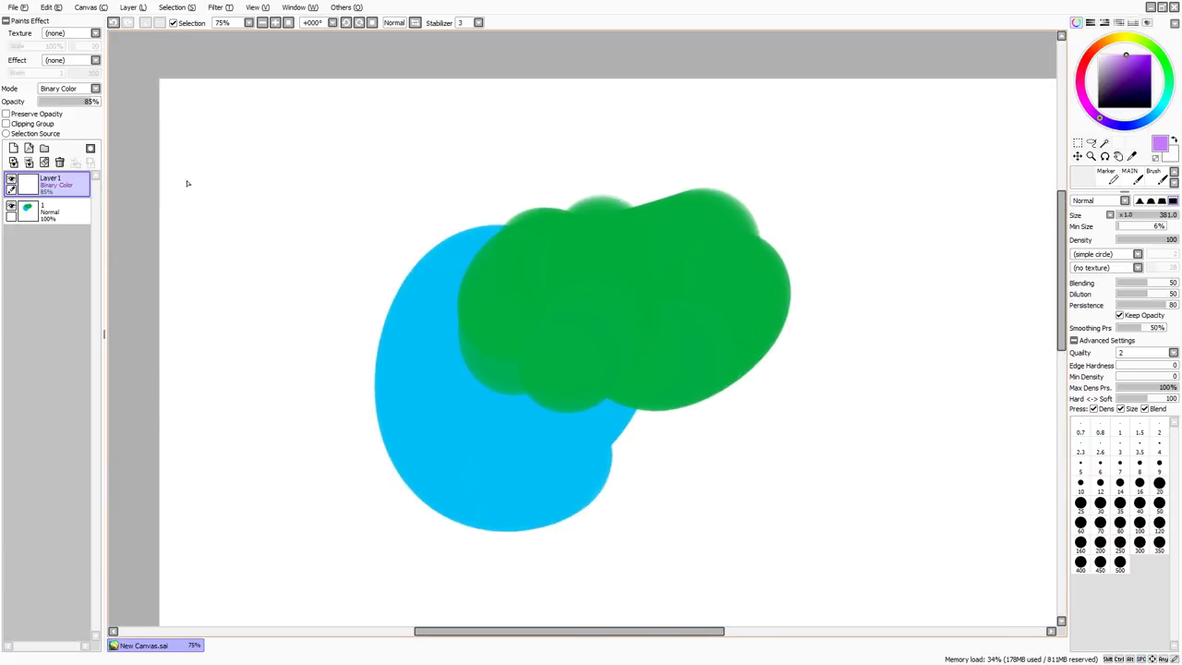
pyautogui.click(60, 161)
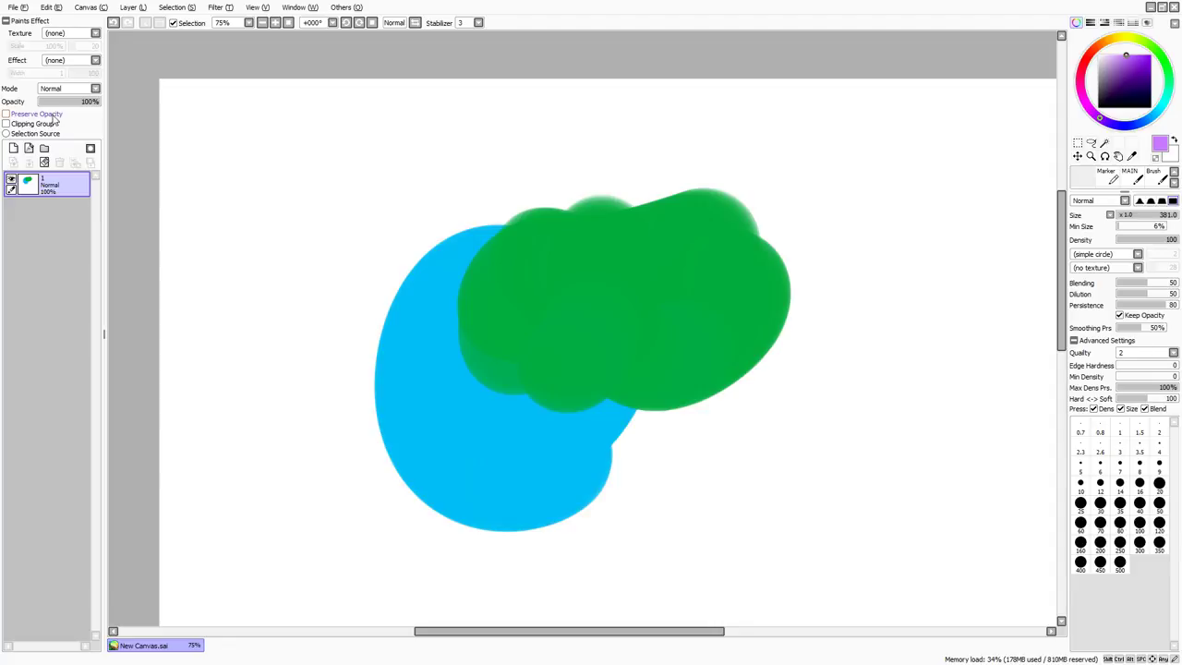
# Enable Preserve Opacity on layer 1 and paint its blue and green shapes light purple at size 225.9.
pyautogui.click(52, 117)
pyautogui.press('n')
pyautogui.moveTo(509, 262); pyautogui.dragTo(591, 259)
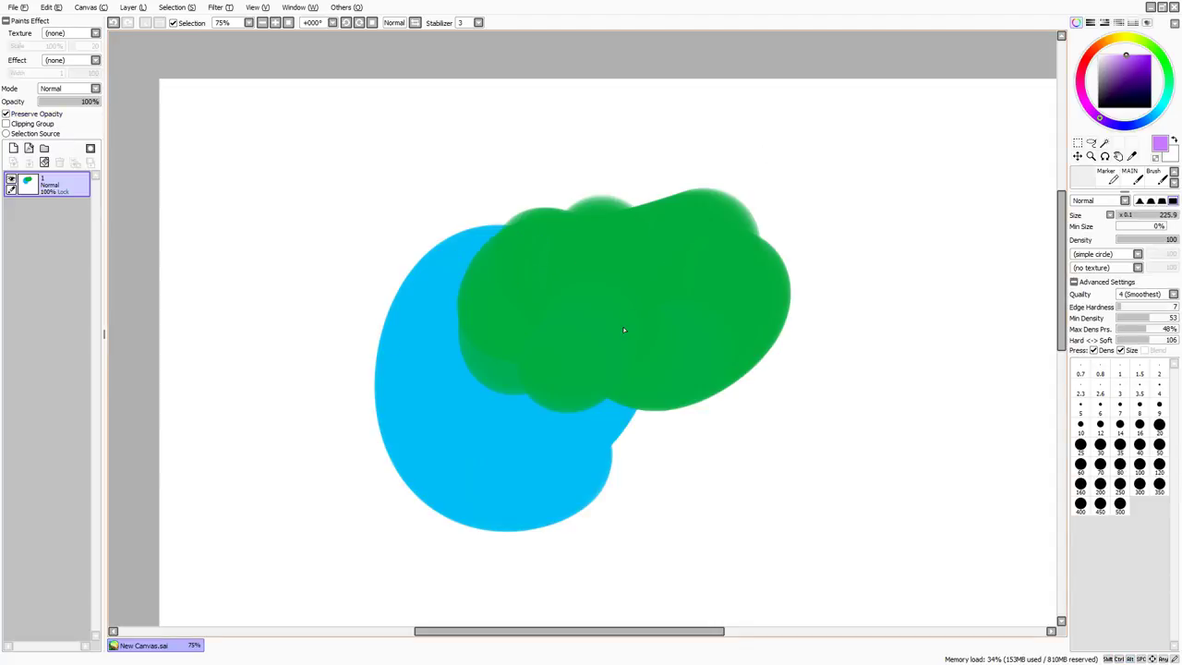
pyautogui.moveTo(427, 270)
pyautogui.mouseDown()
pyautogui.moveTo(524, 428)
pyautogui.moveTo(461, 113)
pyautogui.moveTo(588, 164)
pyautogui.moveTo(753, 311)
pyautogui.moveTo(697, 434)
pyautogui.moveTo(454, 286)
pyautogui.moveTo(493, 189)
pyautogui.moveTo(574, 395)
pyautogui.moveTo(509, 430)
pyautogui.mouseUp()
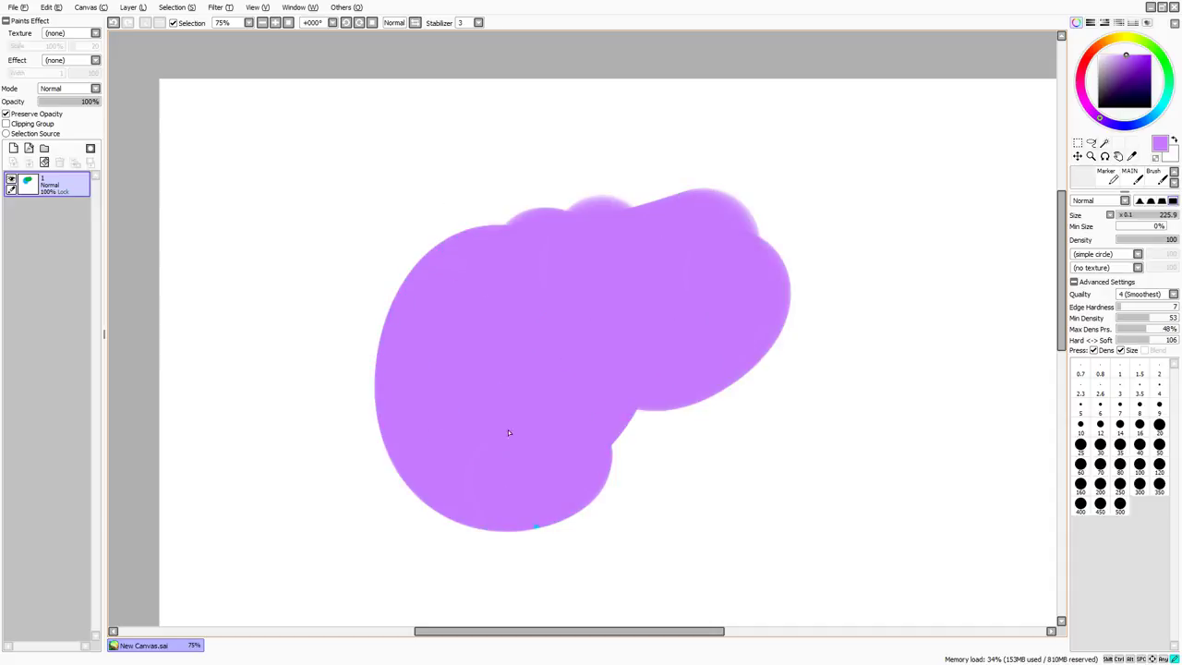
pyautogui.moveTo(277, 260); pyautogui.dragTo(259, 261)
# Turn off Preserve Opacity on layer 1, and test and undo size 27 strokes beside the purple shape.
pyautogui.press('b')
pyautogui.click(6, 114)
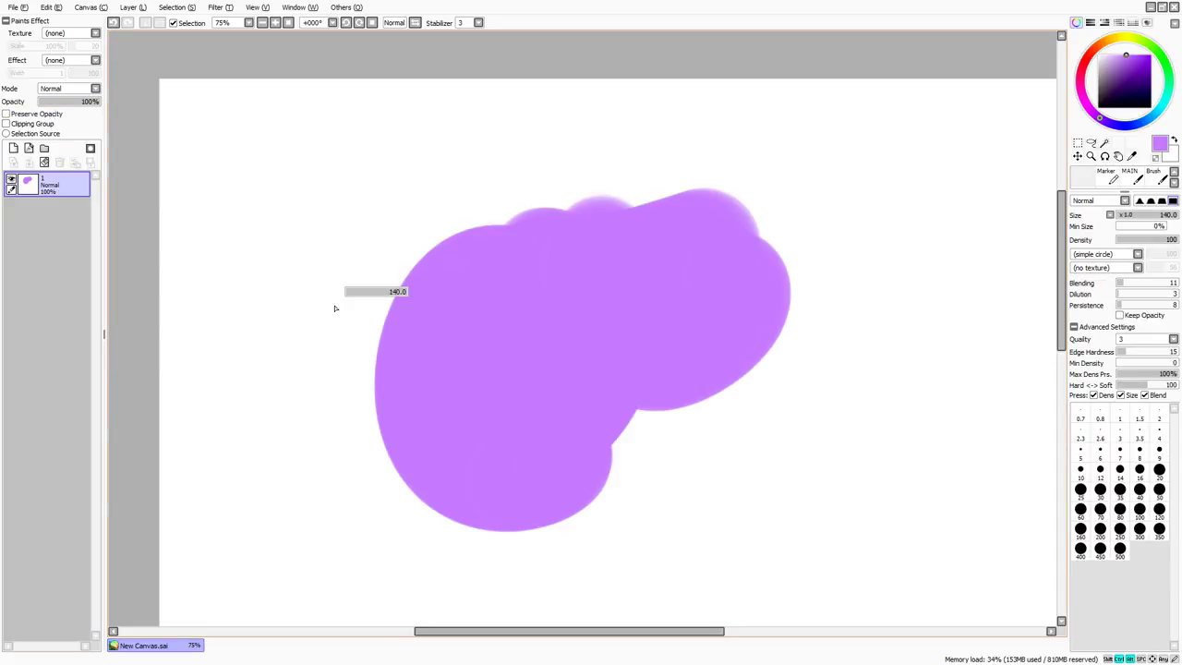
pyautogui.moveTo(335, 308); pyautogui.dragTo(309, 304)
pyautogui.moveTo(321, 271)
pyautogui.mouseDown()
pyautogui.moveTo(236, 368)
pyautogui.moveTo(389, 285)
pyautogui.mouseUp()
pyautogui.hotkey('ctrl', 'z')
pyautogui.moveTo(327, 224)
pyautogui.mouseDown()
pyautogui.moveTo(285, 358)
pyautogui.moveTo(323, 393)
pyautogui.mouseUp()
pyautogui.hotkey('ctrl', 'z')
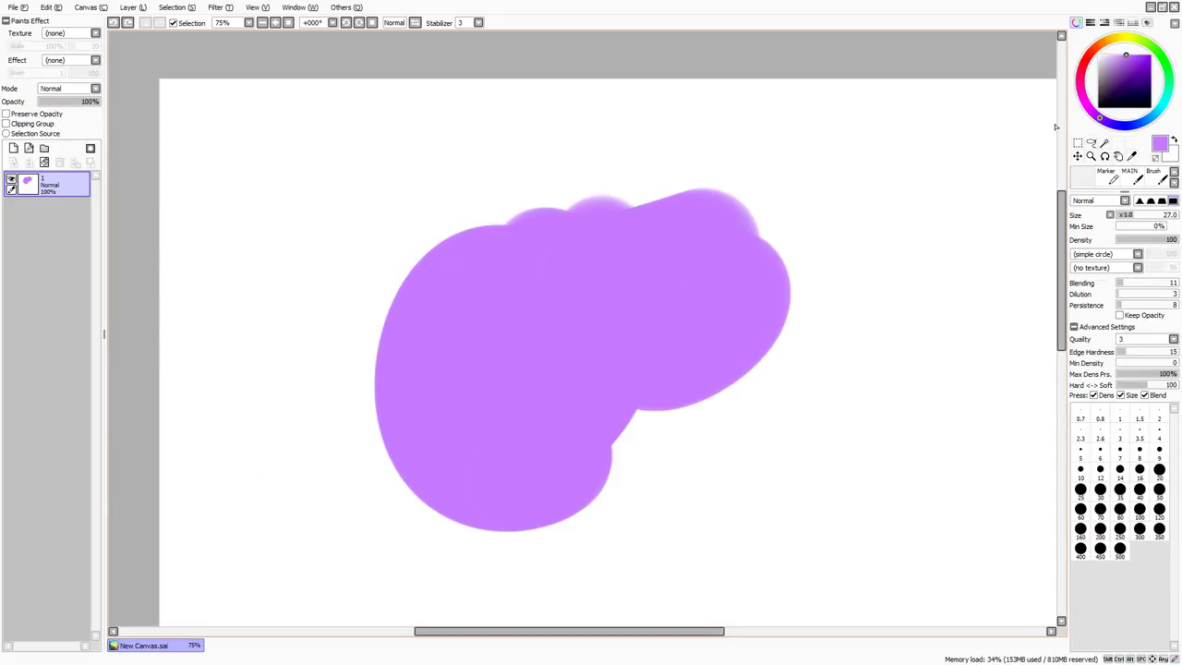
# Sketch a black round head with one eye and an oval mouth at size 27 on a new layer.
pyautogui.click(1098, 107)
pyautogui.hotkey('ctrl', 'shift', 'n')
pyautogui.moveTo(509, 266)
pyautogui.mouseDown()
pyautogui.moveTo(554, 430)
pyautogui.moveTo(605, 350)
pyautogui.mouseUp()
pyautogui.hotkey('ctrl', 'z')
pyautogui.moveTo(446, 289)
pyautogui.mouseDown()
pyautogui.moveTo(636, 262)
pyautogui.moveTo(422, 369)
pyautogui.mouseUp()
pyautogui.moveTo(459, 322)
pyautogui.mouseDown()
pyautogui.moveTo(453, 335)
pyautogui.moveTo(448, 319)
pyautogui.moveTo(496, 365)
pyautogui.mouseUp()
pyautogui.moveTo(503, 399)
pyautogui.mouseDown()
pyautogui.moveTo(553, 401)
pyautogui.moveTo(531, 413)
pyautogui.mouseUp()
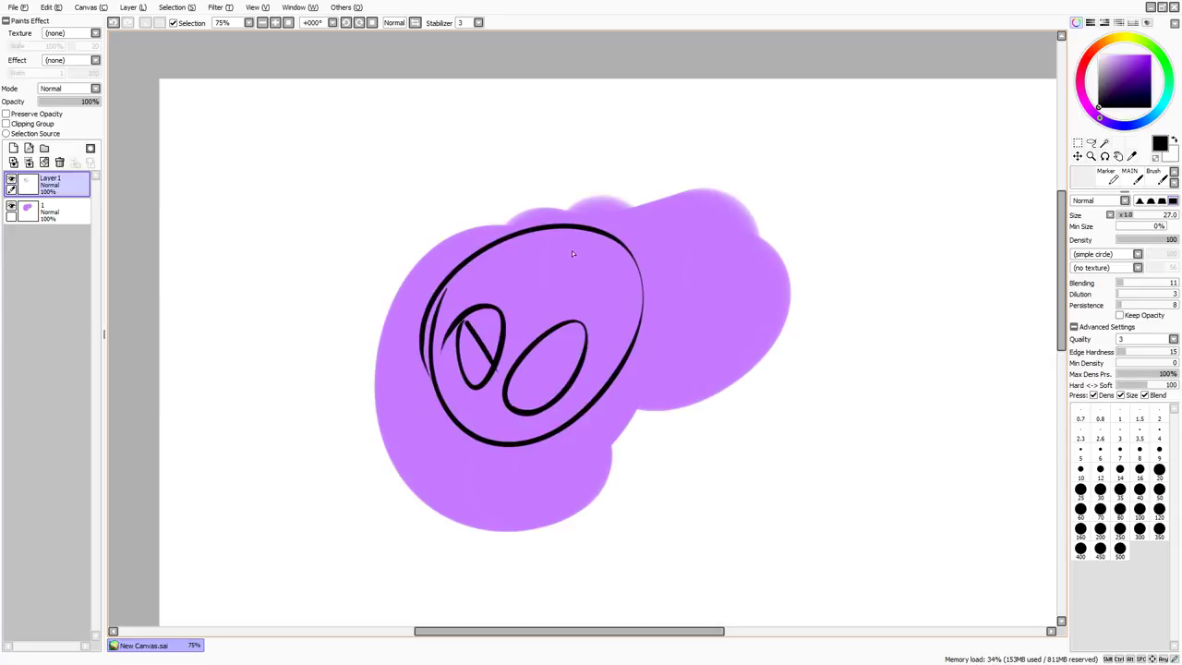
# Complete the sketched face with a second eye and a pointed tuft on the head's upper left.
pyautogui.moveTo(572, 250); pyautogui.dragTo(452, 260)
pyautogui.moveTo(452, 260); pyautogui.dragTo(369, 278)
pyautogui.hotkey('ctrl', 'z')
pyautogui.moveTo(560, 263); pyautogui.dragTo(561, 314)
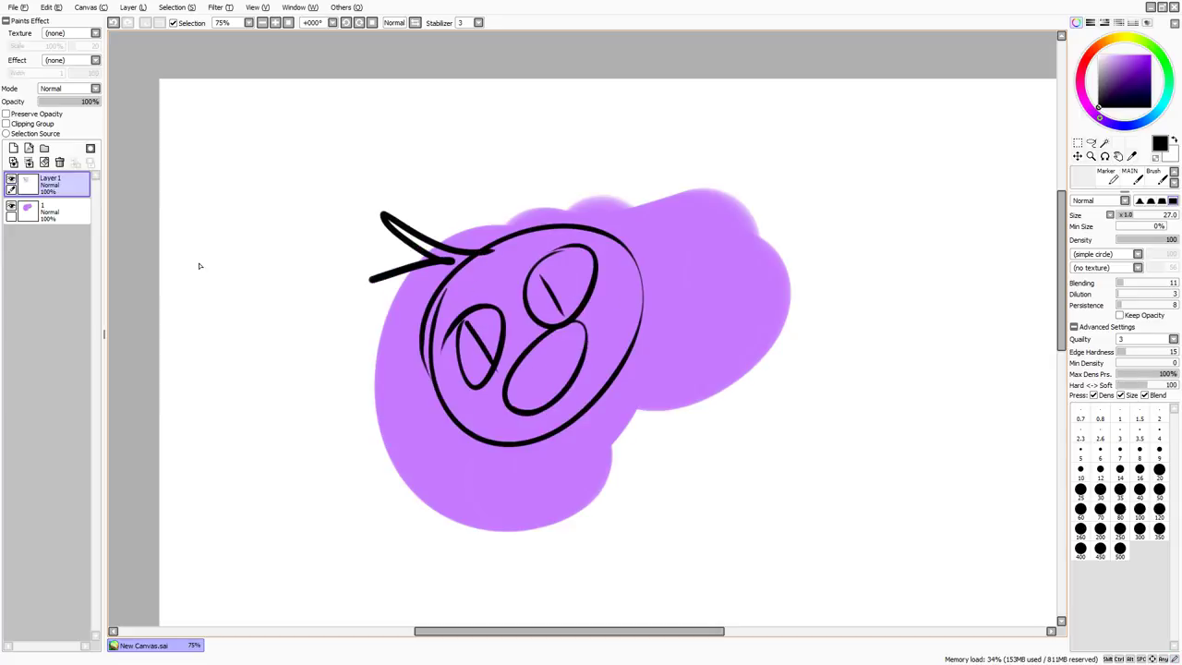
# Enable Preserve Opacity on Layer1 and recolour the face's inner lines in dark purple and a brighter purple.
pyautogui.click(39, 115)
pyautogui.press('b')
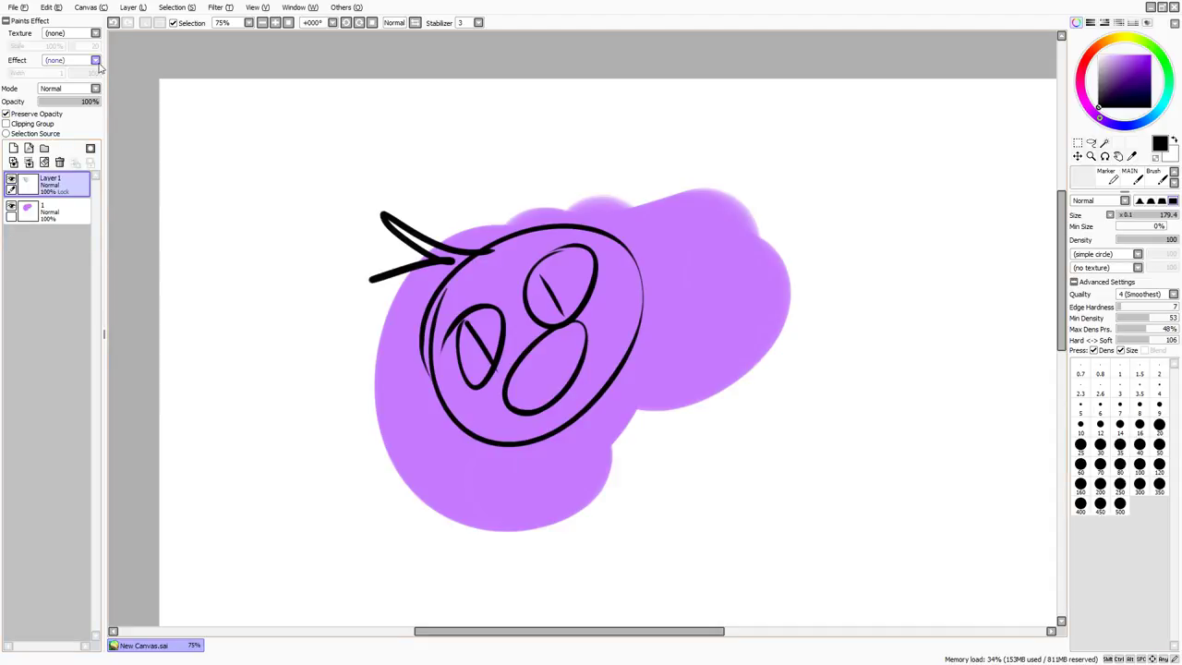
pyautogui.click(1126, 85)
pyautogui.moveTo(575, 317); pyautogui.dragTo(562, 317)
pyautogui.moveTo(484, 312)
pyautogui.mouseDown()
pyautogui.moveTo(488, 374)
pyautogui.moveTo(526, 321)
pyautogui.moveTo(563, 313)
pyautogui.mouseUp()
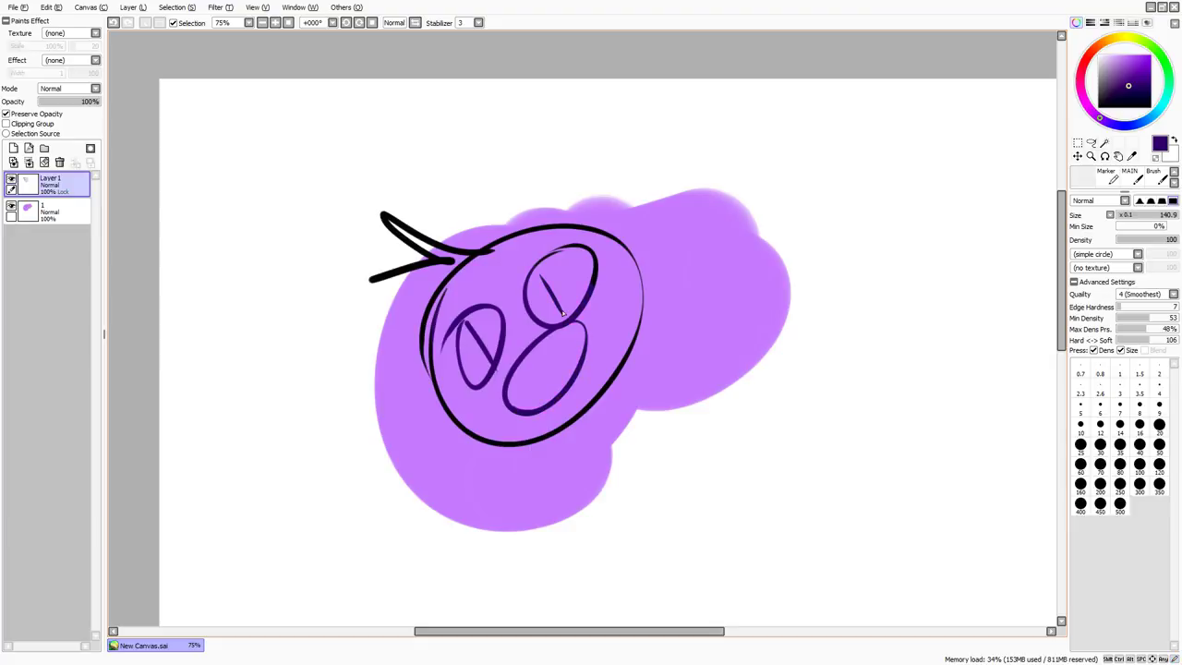
pyautogui.click(1137, 71)
pyautogui.moveTo(473, 366)
pyautogui.mouseDown()
pyautogui.moveTo(465, 326)
pyautogui.moveTo(462, 350)
pyautogui.moveTo(525, 349)
pyautogui.moveTo(560, 274)
pyautogui.mouseUp()
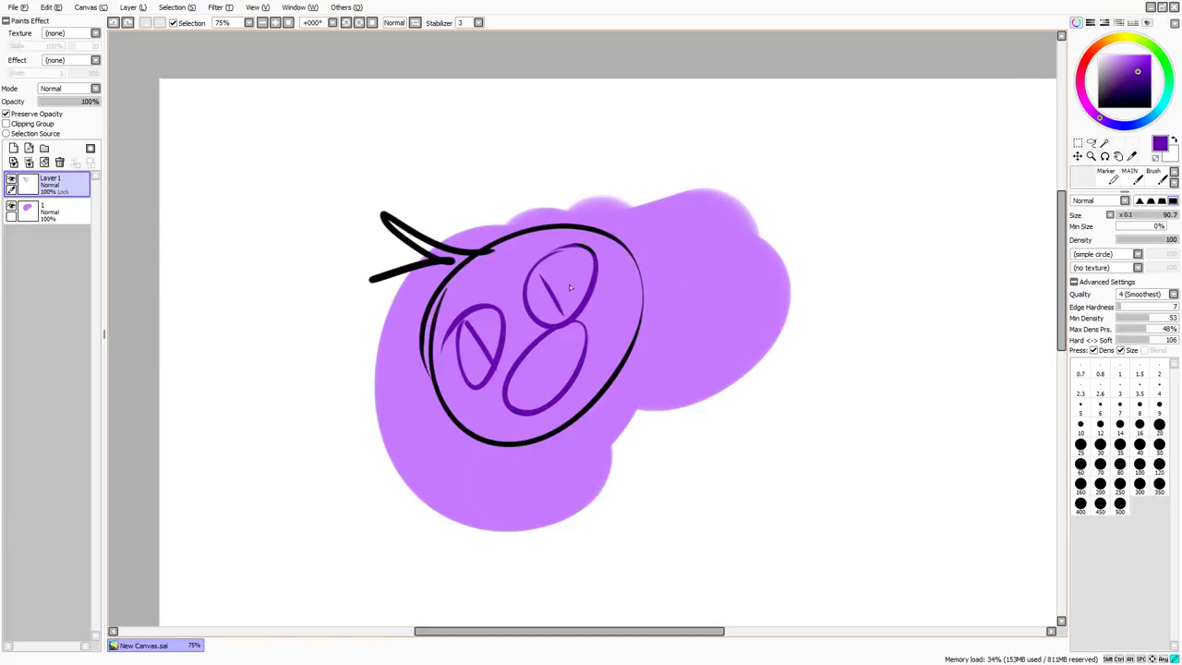
# Replace the sketch layer with a new empty layer and enable its Clipping Group option.
pyautogui.click(59, 162)
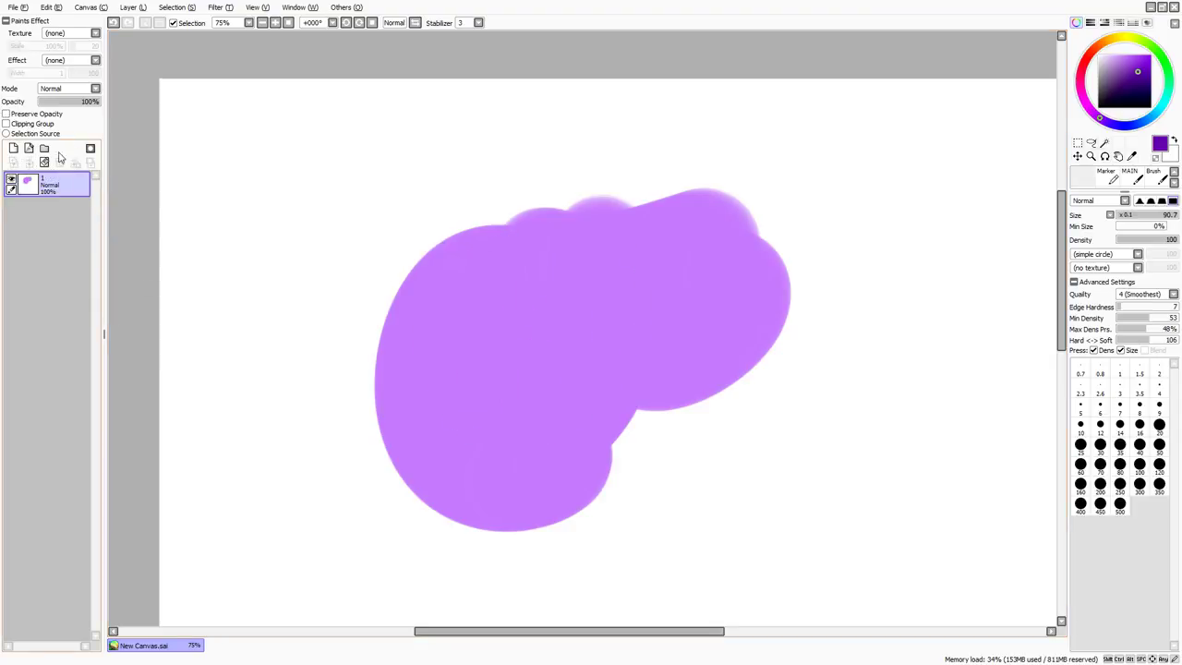
pyautogui.click(42, 125)
pyautogui.hotkey('ctrl', 'z')
pyautogui.click(14, 147)
pyautogui.click(39, 124)
pyautogui.press('b')
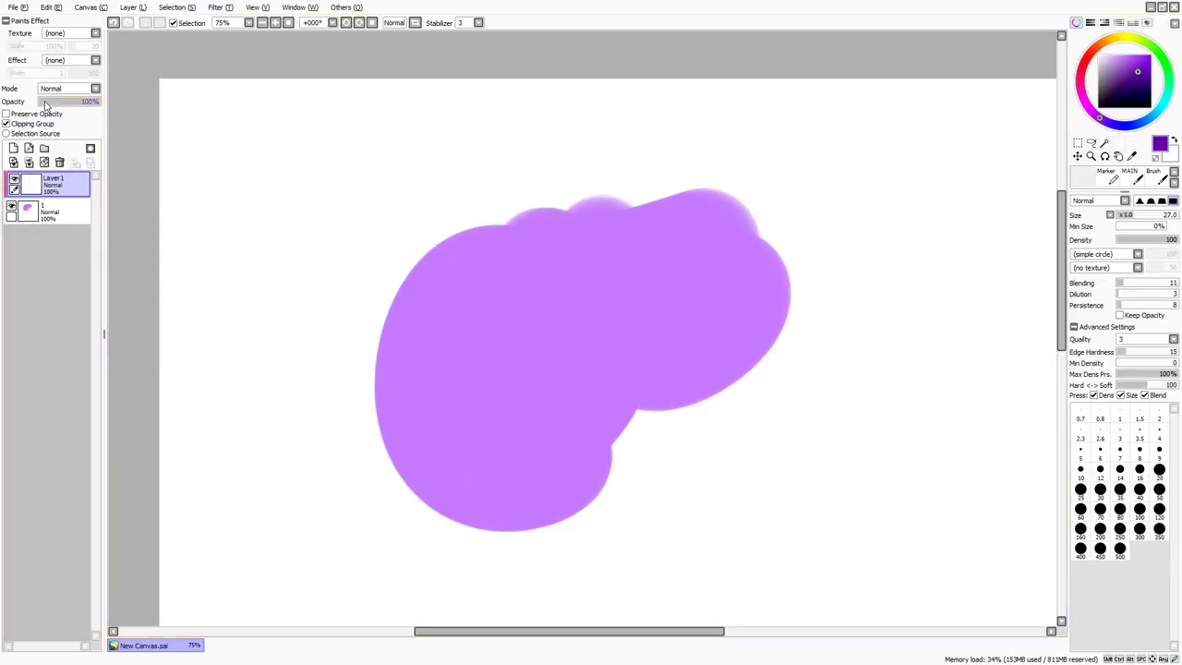
# Paint broad dark purple strokes over the upper right part of the light purple shape on the clipped layer.
pyautogui.moveTo(627, 287); pyautogui.dragTo(674, 287)
pyautogui.moveTo(452, 198)
pyautogui.mouseDown()
pyautogui.moveTo(772, 448)
pyautogui.moveTo(736, 236)
pyautogui.mouseUp()
pyautogui.moveTo(528, 263); pyautogui.dragTo(489, 263)
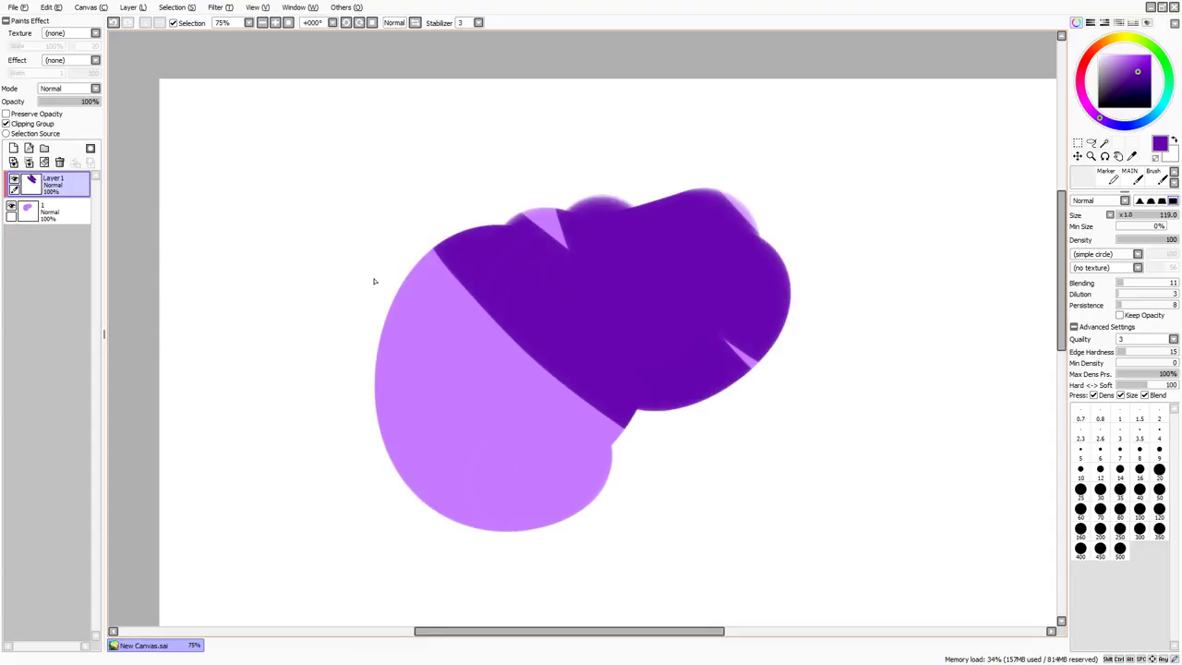
# Paint tapered diagonal dark purple stripes at size 86 over the lower left part of the clipped shape.
pyautogui.moveTo(375, 280); pyautogui.dragTo(486, 376)
pyautogui.moveTo(399, 262); pyautogui.dragTo(489, 361)
pyautogui.moveTo(611, 494); pyautogui.dragTo(480, 406)
pyautogui.hotkey('ctrl', 'z')
pyautogui.hotkey('ctrl', 'z')
pyautogui.moveTo(397, 253)
pyautogui.mouseDown()
pyautogui.moveTo(382, 257)
pyautogui.moveTo(537, 387)
pyautogui.mouseUp()
pyautogui.moveTo(403, 256)
pyautogui.mouseDown()
pyautogui.moveTo(530, 377)
pyautogui.moveTo(506, 353)
pyautogui.mouseUp()
pyautogui.moveTo(391, 257); pyautogui.dragTo(501, 386)
pyautogui.moveTo(605, 491)
pyautogui.mouseDown()
pyautogui.moveTo(505, 435)
pyautogui.moveTo(662, 525)
pyautogui.moveTo(446, 397)
pyautogui.mouseUp()
pyautogui.moveTo(577, 513); pyautogui.dragTo(414, 390)
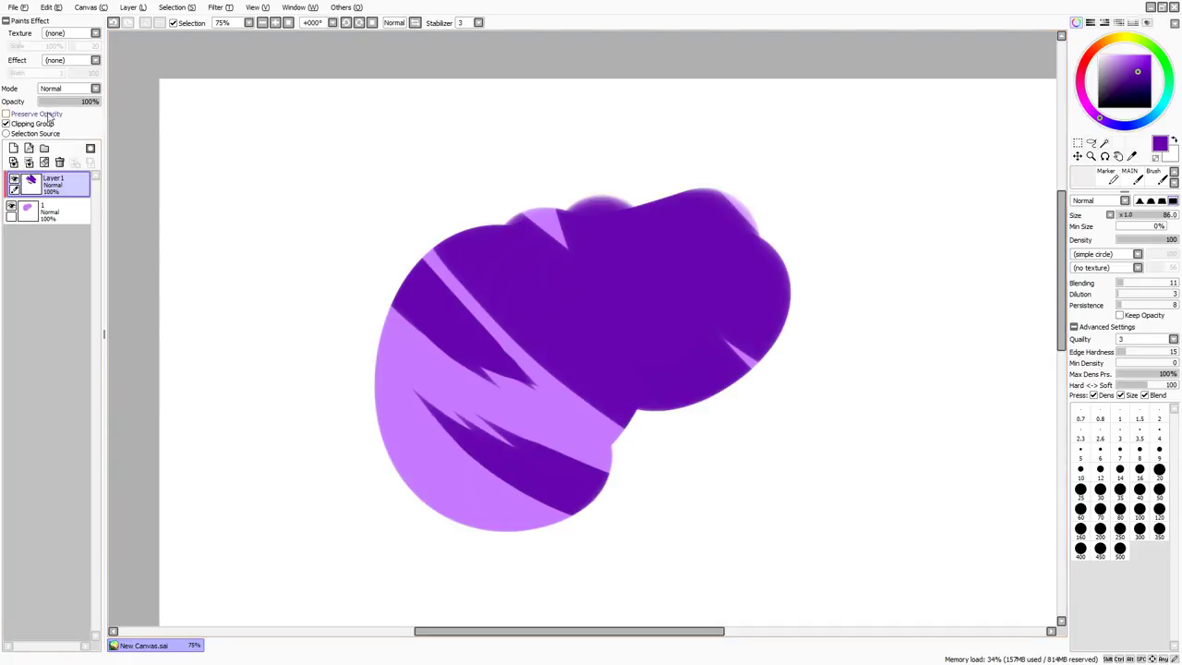
# Paint dark purple strokes past the shape's upper edge with Clipping Group turned off, and turn Clipping Group back on.
pyautogui.click(36, 125)
pyautogui.moveTo(536, 192)
pyautogui.mouseDown()
pyautogui.moveTo(578, 246)
pyautogui.moveTo(476, 183)
pyautogui.moveTo(522, 292)
pyautogui.moveTo(598, 288)
pyautogui.mouseUp()
pyautogui.moveTo(471, 131)
pyautogui.mouseDown()
pyautogui.moveTo(563, 97)
pyautogui.moveTo(683, 152)
pyautogui.moveTo(776, 231)
pyautogui.moveTo(895, 217)
pyautogui.mouseUp()
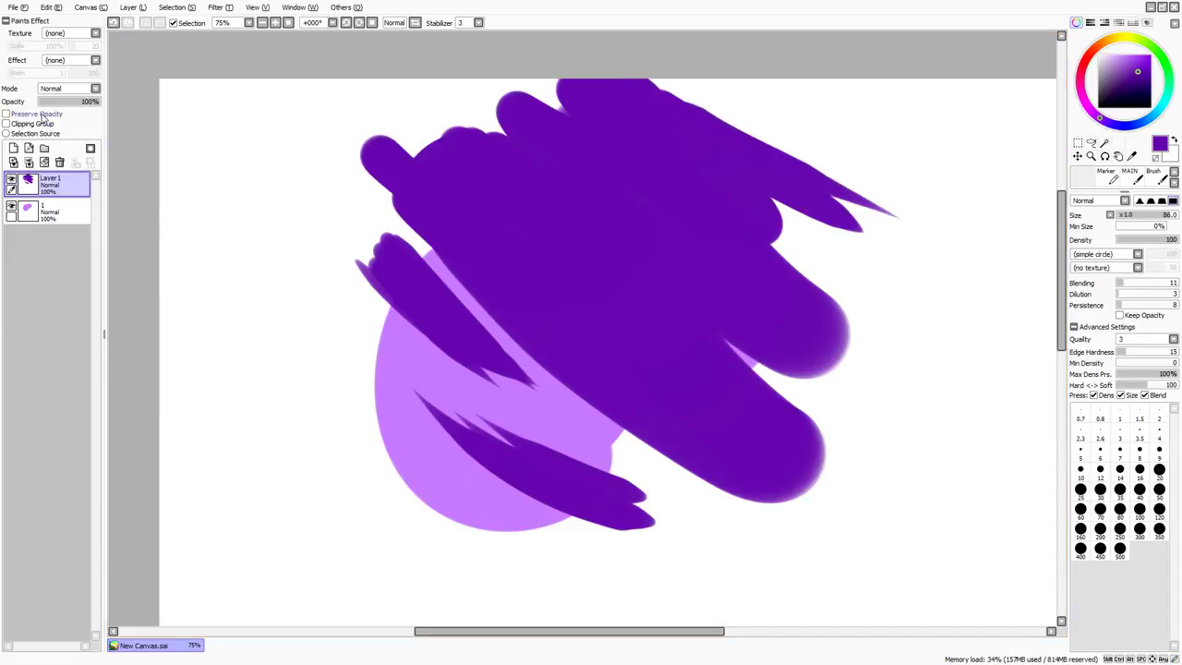
pyautogui.click(37, 123)
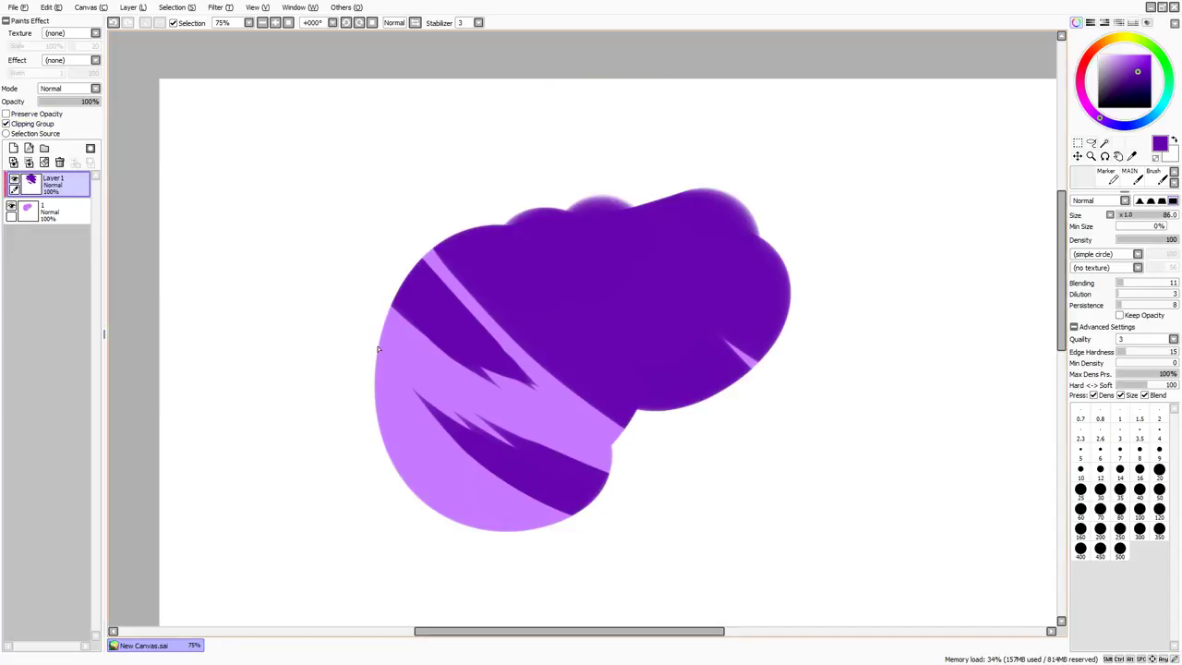
# Add tapered dark purple strokes inward from the clipped shape's left edge.
pyautogui.moveTo(371, 331); pyautogui.dragTo(462, 400)
pyautogui.moveTo(358, 299); pyautogui.dragTo(538, 422)
pyautogui.hotkey('ctrl', 'z')
pyautogui.moveTo(372, 279); pyautogui.dragTo(463, 380)
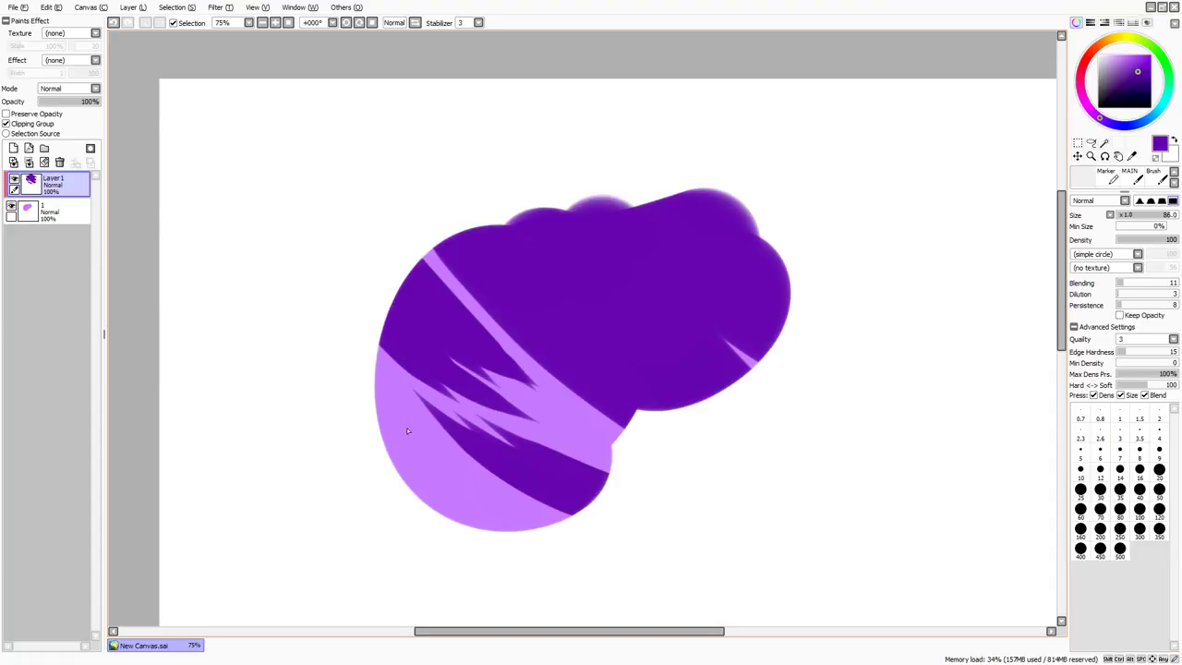
# Fill the clipped shape's lower left and bottom edge with tapered dark purple strokes at size 86.
pyautogui.moveTo(407, 431); pyautogui.dragTo(469, 485)
pyautogui.hotkey('ctrl', 'z')
pyautogui.moveTo(357, 348); pyautogui.dragTo(484, 487)
pyautogui.hotkey('ctrl', 'z')
pyautogui.moveTo(363, 392); pyautogui.dragTo(494, 504)
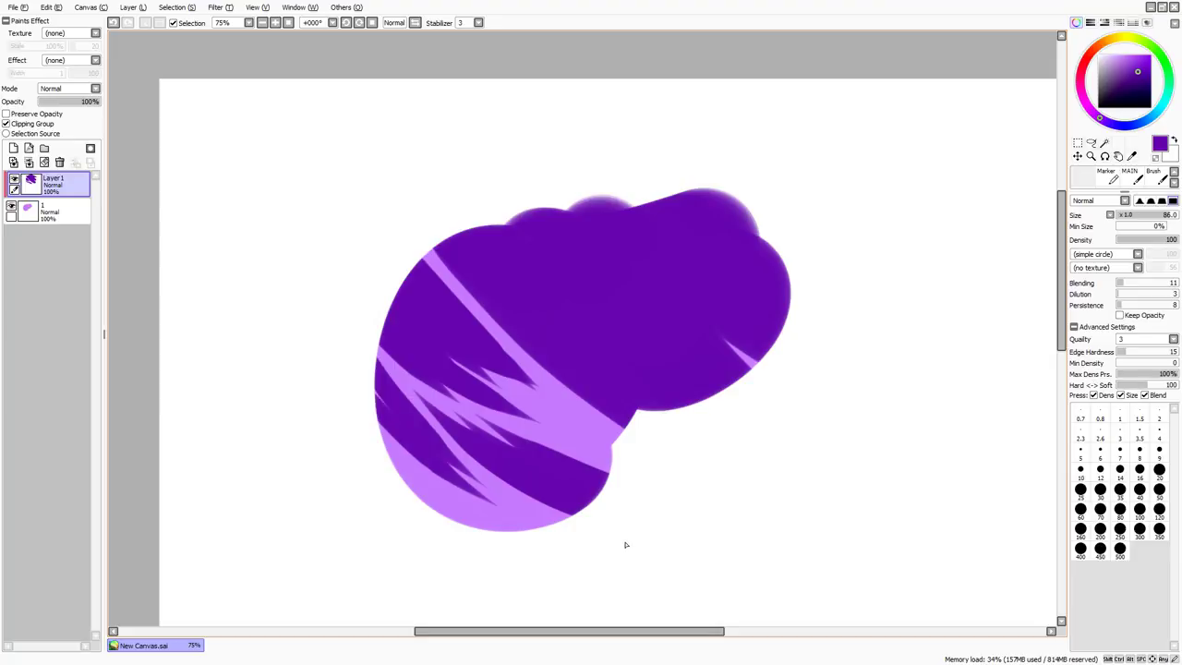
pyautogui.hotkey('ctrl', 'z')
pyautogui.moveTo(600, 543)
pyautogui.mouseDown()
pyautogui.moveTo(420, 457)
pyautogui.moveTo(568, 537)
pyautogui.moveTo(408, 465)
pyautogui.mouseUp()
pyautogui.moveTo(554, 551); pyautogui.dragTo(426, 489)
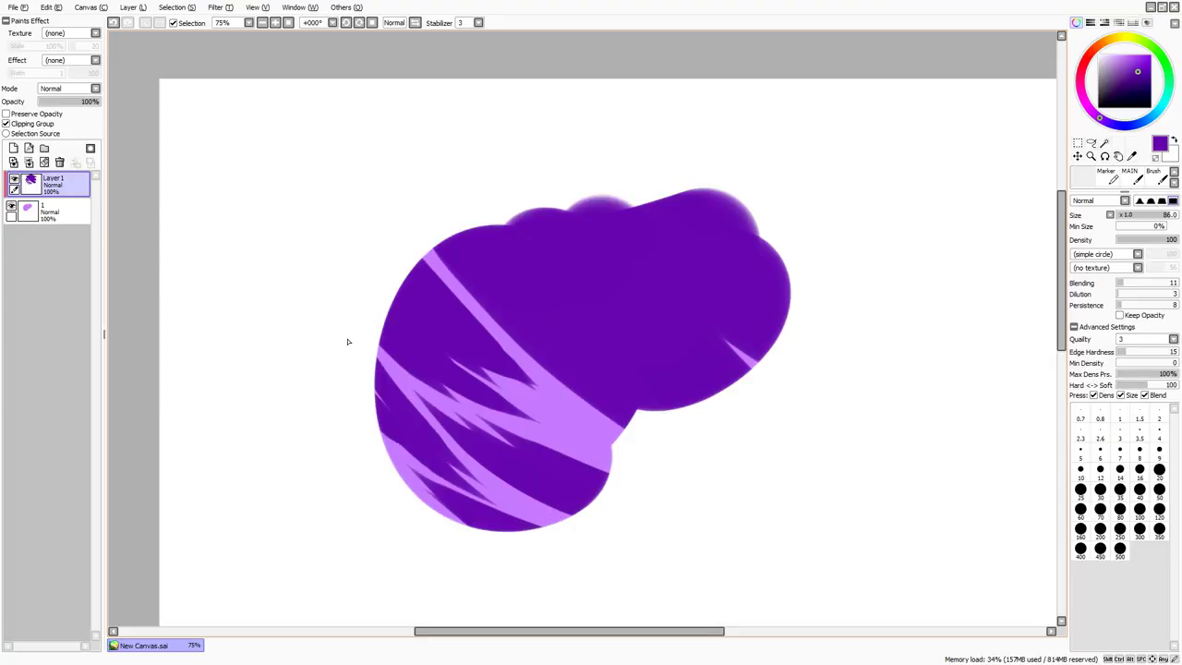
pyautogui.hotkey('ctrl', 'z')
pyautogui.moveTo(352, 353); pyautogui.dragTo(439, 445)
# Cover the light gaps near the notch on the clipped shape's lower right with short dark purple strokes.
pyautogui.moveTo(513, 403)
pyautogui.mouseDown()
pyautogui.moveTo(611, 466)
pyautogui.moveTo(509, 385)
pyautogui.mouseUp()
pyautogui.hotkey('ctrl', 'z')
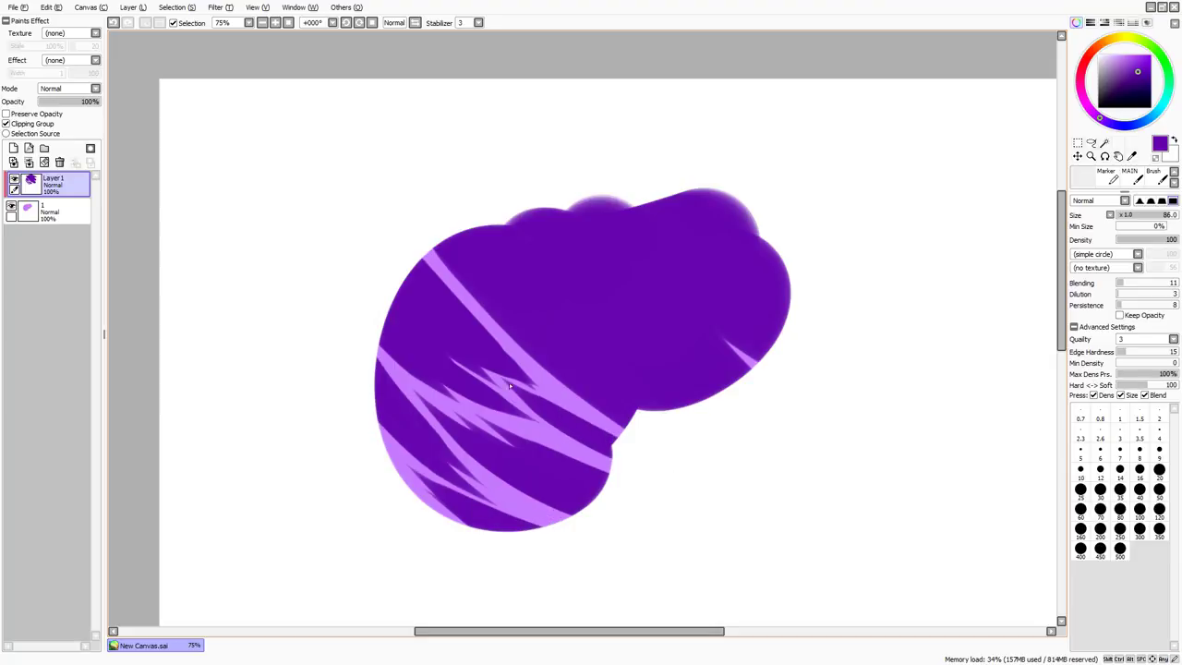
pyautogui.moveTo(567, 441); pyautogui.dragTo(611, 469)
pyautogui.moveTo(535, 431); pyautogui.dragTo(609, 471)
pyautogui.moveTo(562, 399); pyautogui.dragTo(624, 438)
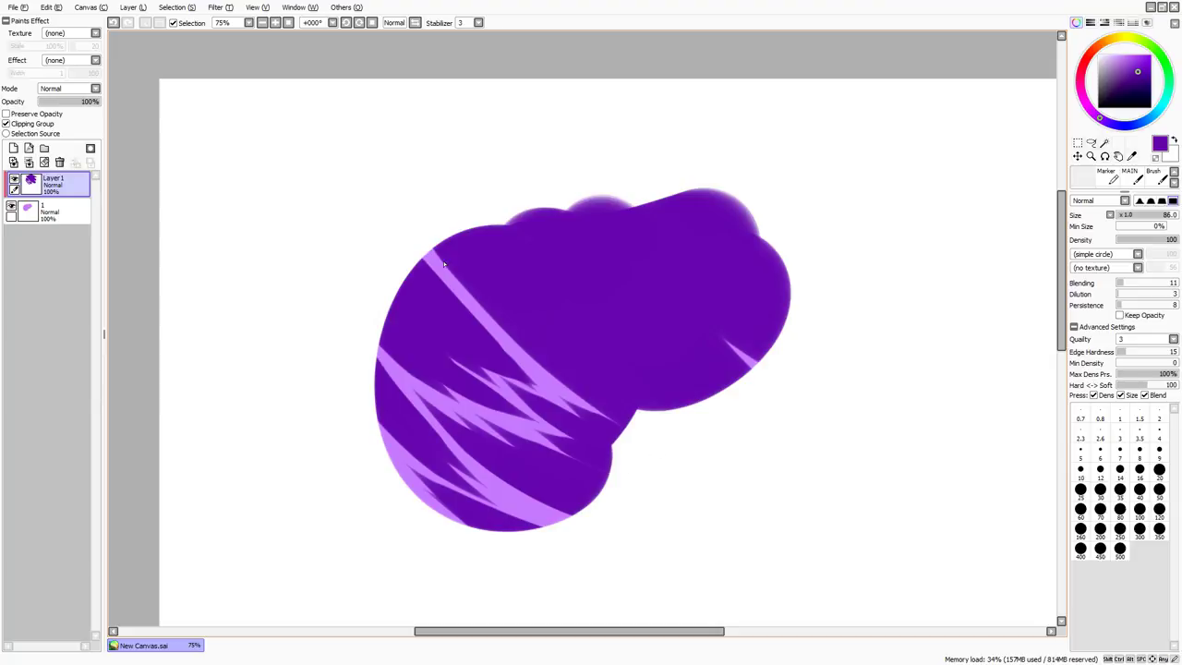
# Cover the clipped shape's upper diagonal light band and the small gap at its lower right edge with dark purple strokes.
pyautogui.moveTo(427, 251); pyautogui.dragTo(495, 328)
pyautogui.moveTo(448, 274)
pyautogui.mouseDown()
pyautogui.moveTo(506, 345)
pyautogui.moveTo(547, 371)
pyautogui.mouseUp()
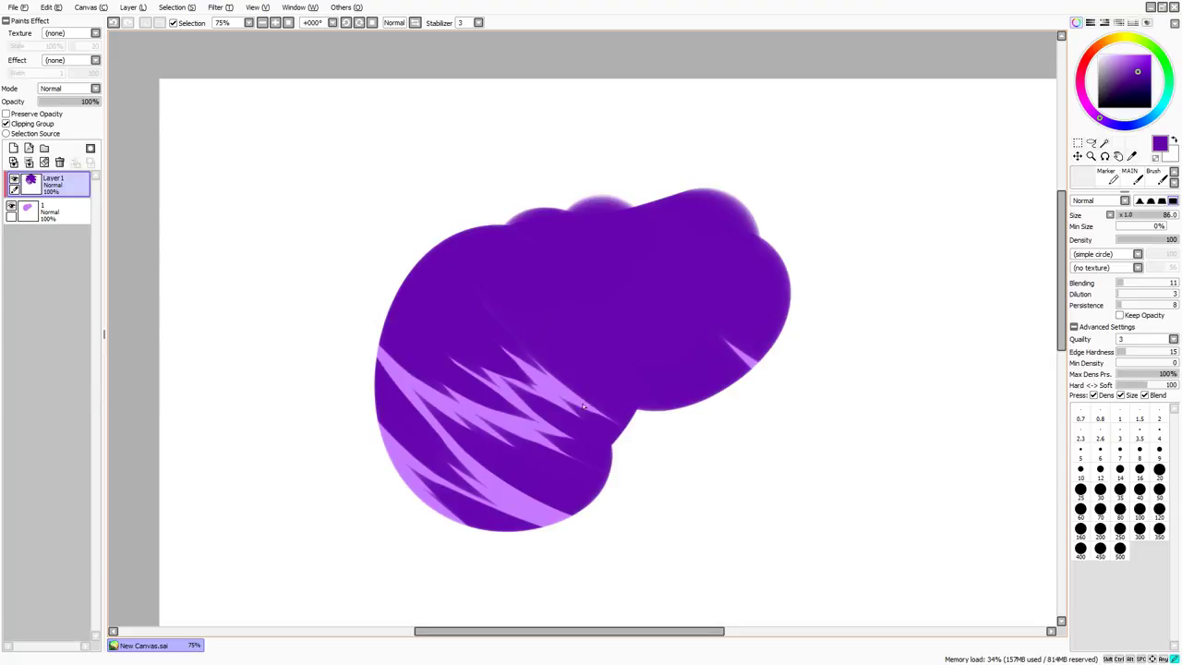
pyautogui.hotkey('ctrl', 'z')
pyautogui.moveTo(459, 258); pyautogui.dragTo(516, 305)
pyautogui.moveTo(706, 324); pyautogui.dragTo(730, 340)
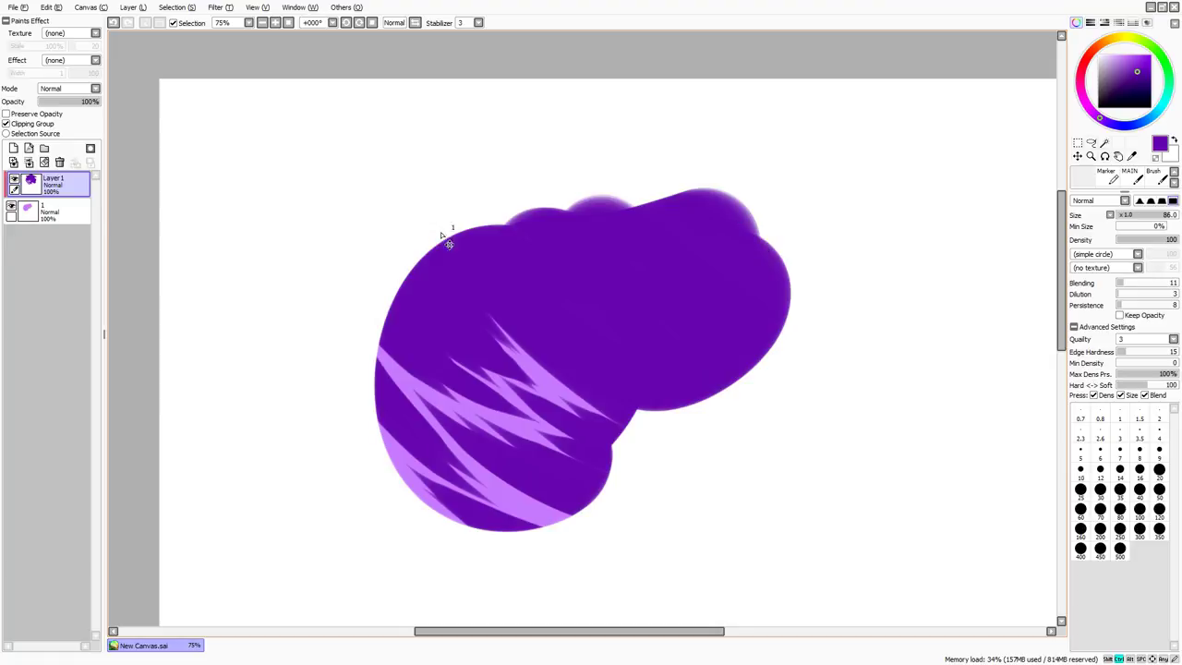
# Add a new layer and draw one thick slanted dark purple stroke on the blank canvas beside the shape's left edge.
pyautogui.hotkey('ctrl', 'shift', 'n')
pyautogui.moveTo(327, 325); pyautogui.dragTo(300, 327)
pyautogui.moveTo(298, 390); pyautogui.dragTo(345, 298)
pyautogui.moveTo(420, 193); pyautogui.dragTo(441, 168)
pyautogui.hotkey('ctrl', 'z')
pyautogui.hotkey('ctrl', 'z')
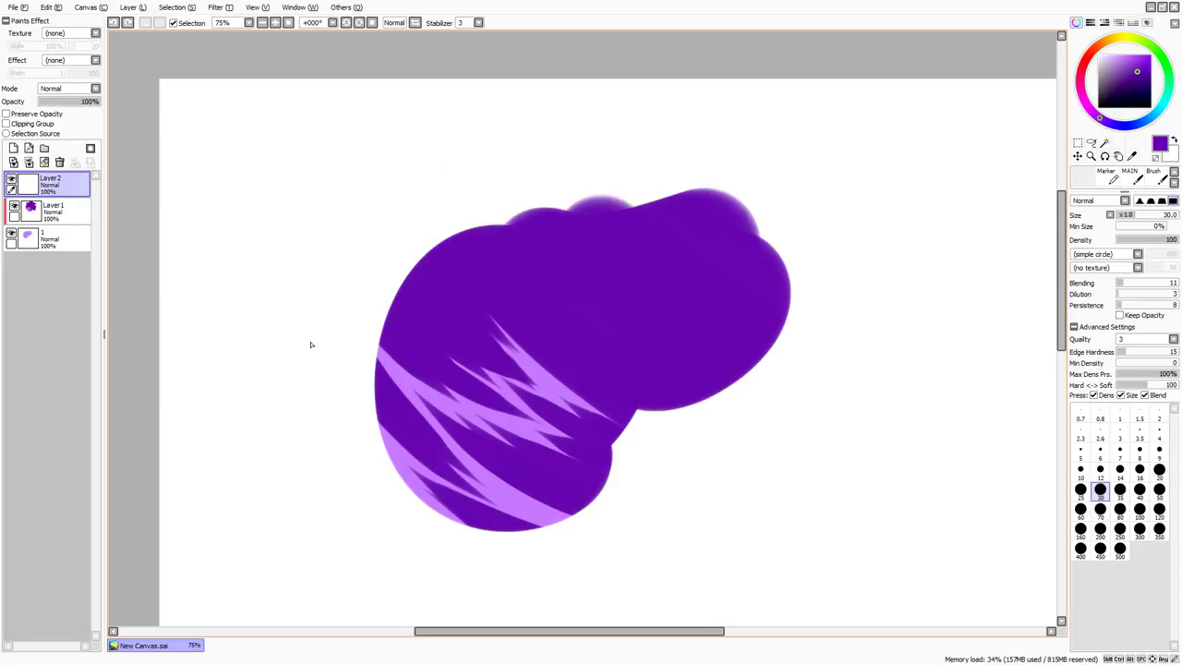
pyautogui.moveTo(289, 409); pyautogui.dragTo(380, 199)
pyautogui.moveTo(272, 163); pyautogui.dragTo(464, 132)
pyautogui.click(274, 23)
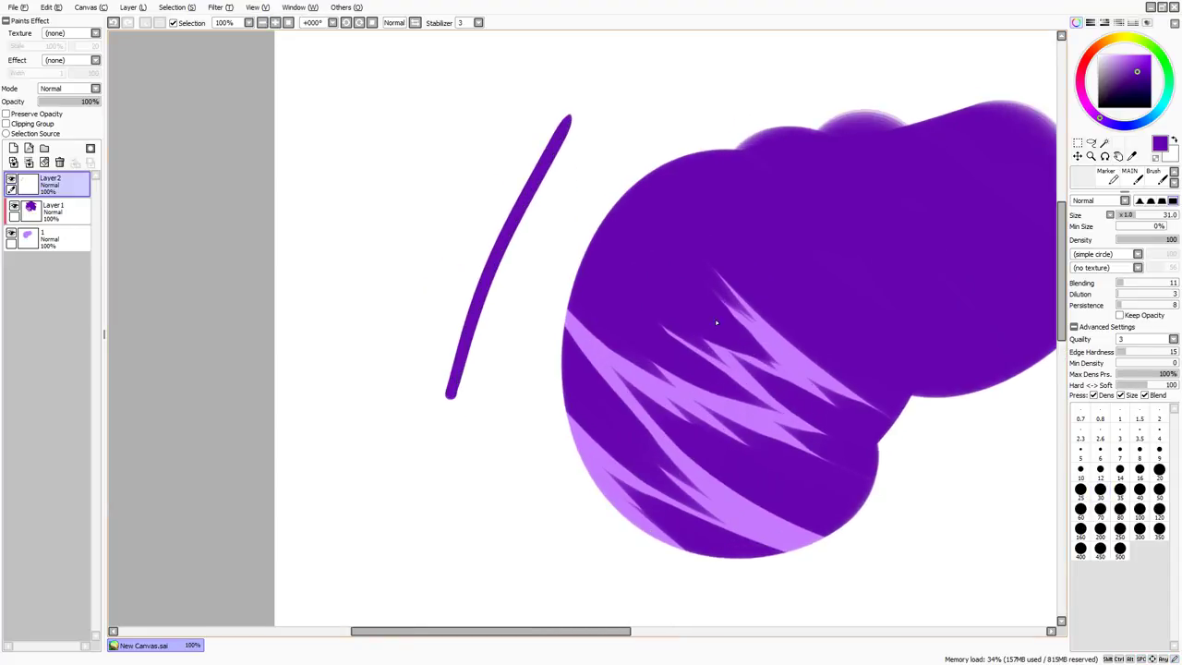
# Draw a thin dark purple stroke at size 2 alongside the thick slanted stroke.
pyautogui.click(1099, 432)
pyautogui.click(274, 23)
pyautogui.click(274, 23)
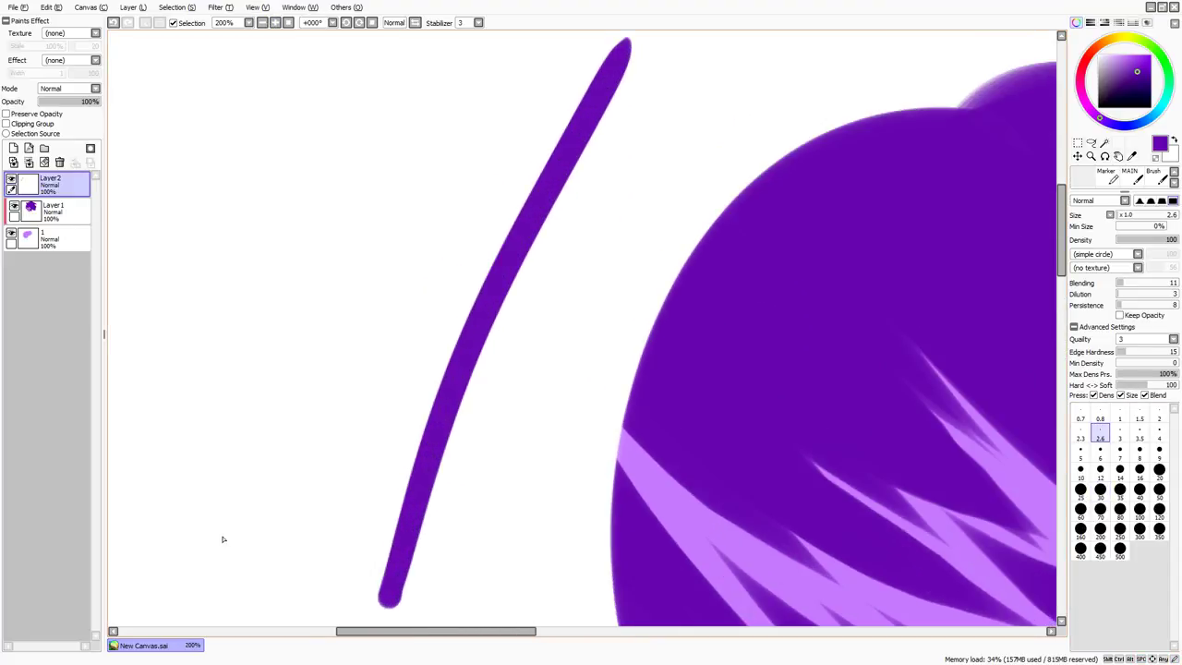
pyautogui.moveTo(300, 508); pyautogui.dragTo(485, 171)
pyautogui.click(1158, 418)
pyautogui.hotkey('ctrl', 'z')
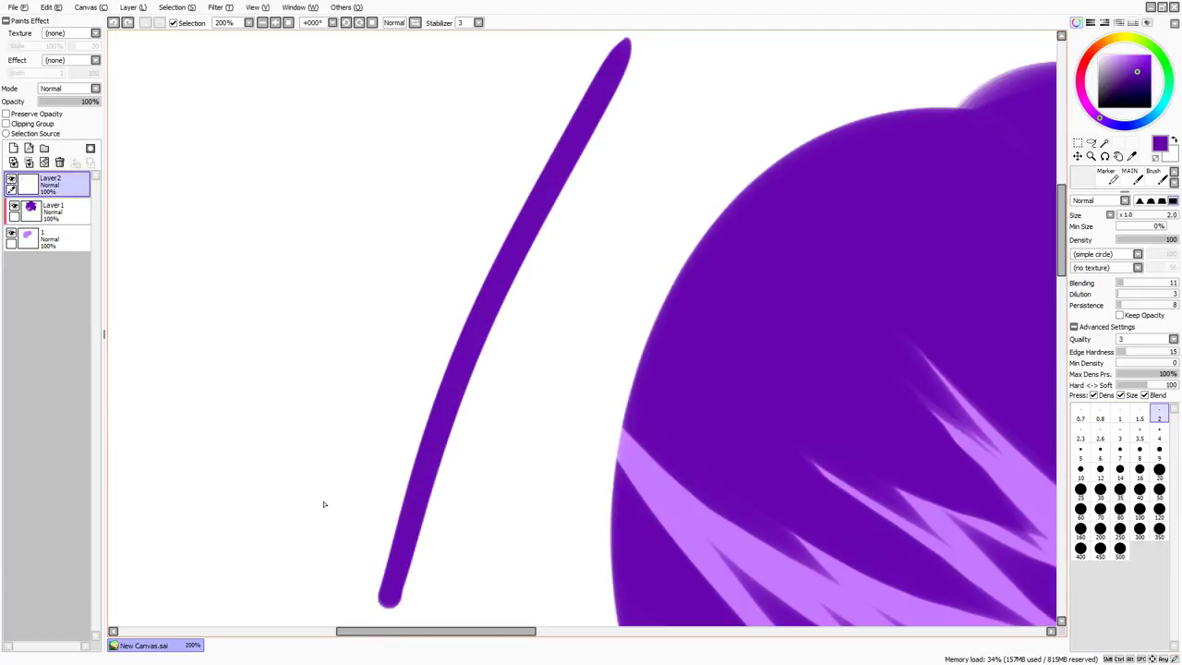
pyautogui.moveTo(323, 501); pyautogui.dragTo(514, 129)
# Examine the edges of the thin and thick slanted strokes at 500% zoom.
pyautogui.click(275, 24)
pyautogui.click(276, 25)
pyautogui.click(276, 25)
pyautogui.moveTo(314, 125); pyautogui.dragTo(656, 361)
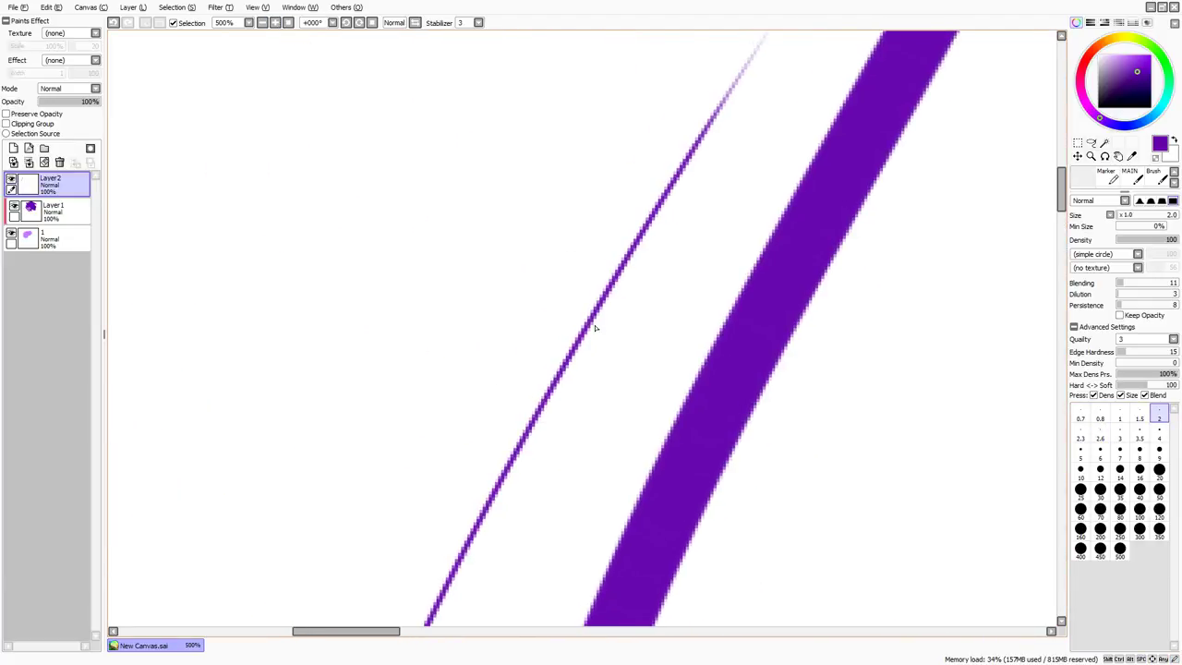
pyautogui.press('x')
pyautogui.press('x')
pyautogui.moveTo(682, 263); pyautogui.dragTo(449, 226)
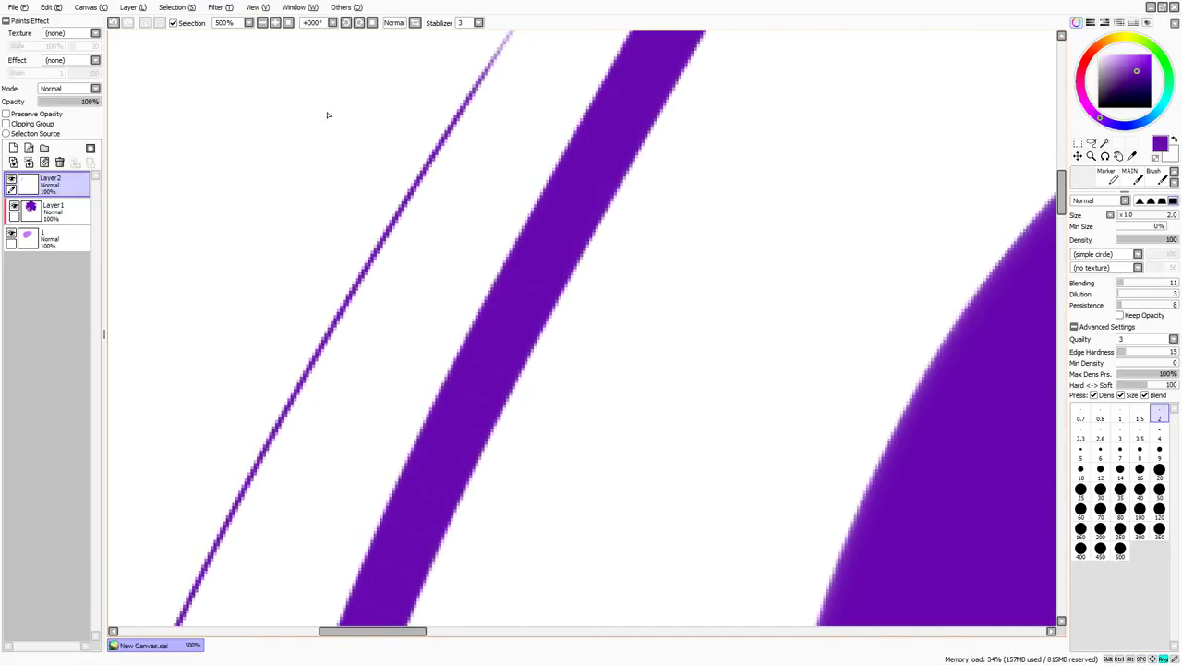
# Delete the layer holding the two slanted test strokes.
pyautogui.click(268, 25)
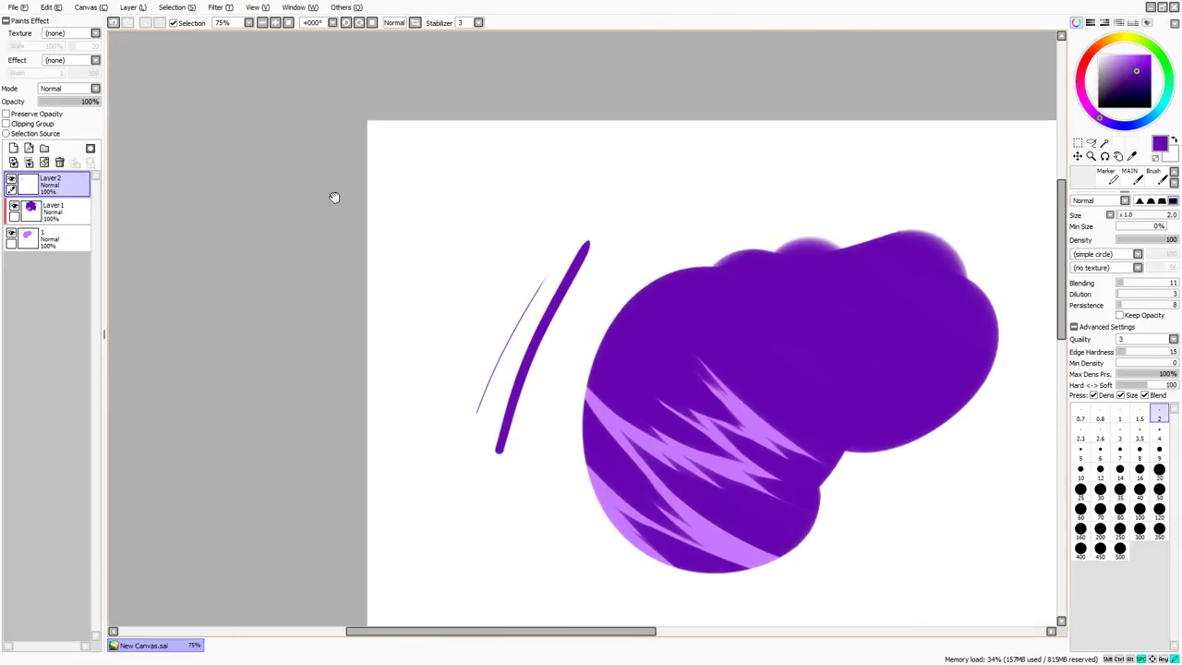
pyautogui.click(60, 162)
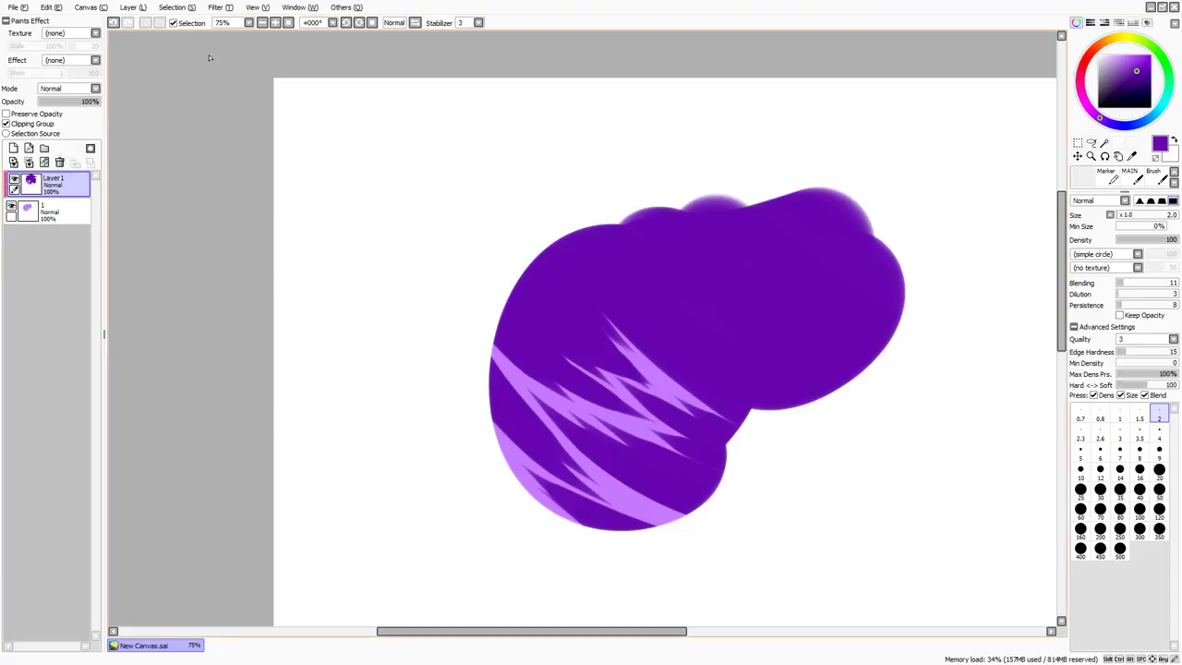
pyautogui.click(274, 23)
pyautogui.moveTo(363, 251)
pyautogui.mouseDown()
pyautogui.moveTo(298, 219)
pyautogui.moveTo(274, 287)
pyautogui.mouseUp()
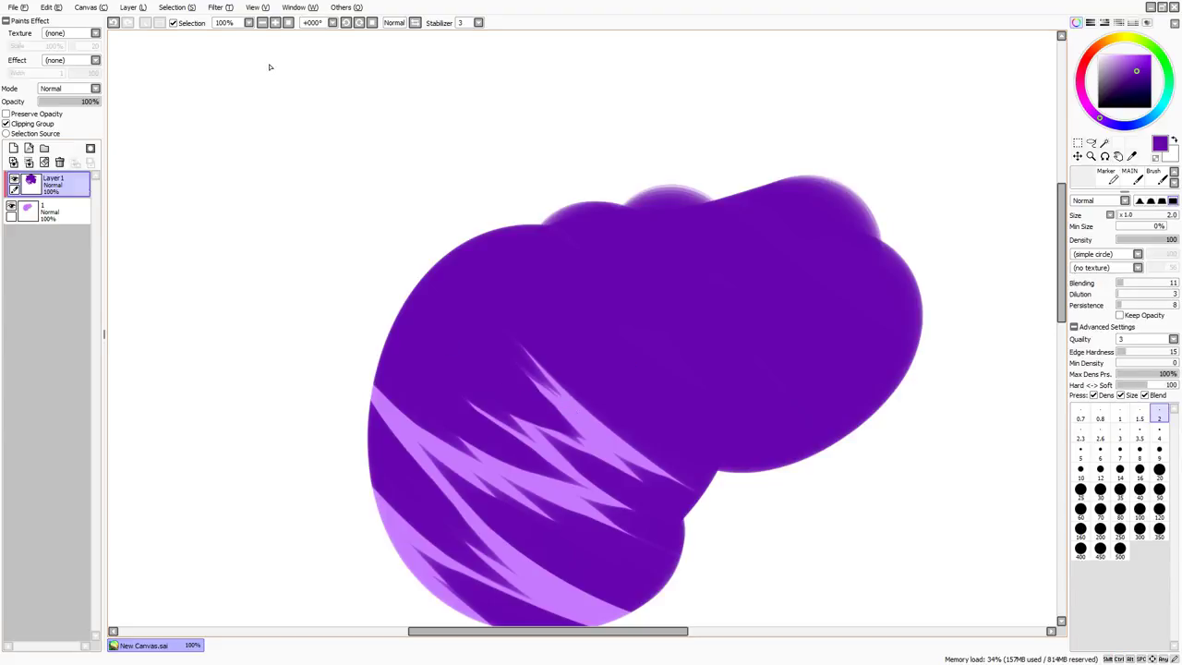
# Paint broad dark purple strokes across and beyond the shape's outline with Clipping Group turned off, and turn Clipping Group back on.
pyautogui.click(48, 124)
pyautogui.moveTo(388, 289); pyautogui.dragTo(408, 290)
pyautogui.moveTo(293, 257)
pyautogui.mouseDown()
pyautogui.moveTo(298, 281)
pyautogui.moveTo(396, 282)
pyautogui.mouseUp()
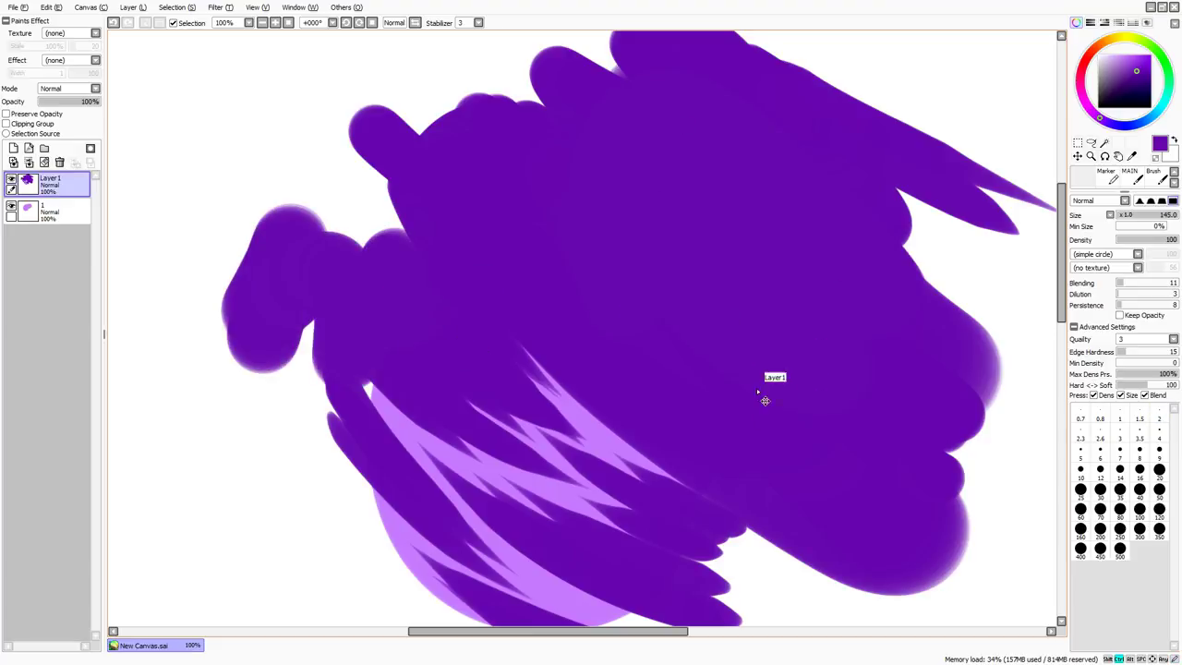
pyautogui.moveTo(883, 275)
pyautogui.mouseDown()
pyautogui.moveTo(527, 148)
pyautogui.moveTo(416, 251)
pyautogui.moveTo(337, 222)
pyautogui.moveTo(379, 171)
pyautogui.moveTo(514, 92)
pyautogui.moveTo(839, 189)
pyautogui.mouseUp()
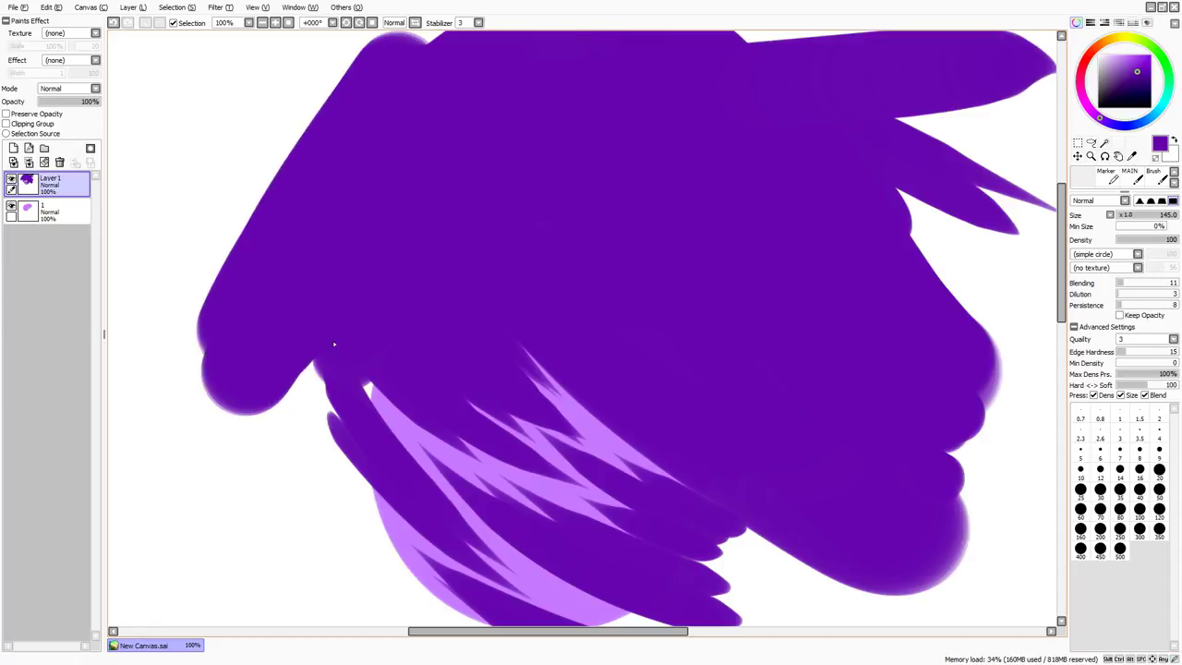
pyautogui.moveTo(342, 337); pyautogui.dragTo(358, 367)
pyautogui.hotkey('ctrl', 'z')
pyautogui.moveTo(358, 369)
pyautogui.mouseDown()
pyautogui.moveTo(367, 404)
pyautogui.moveTo(410, 457)
pyautogui.mouseUp()
pyautogui.click(37, 124)
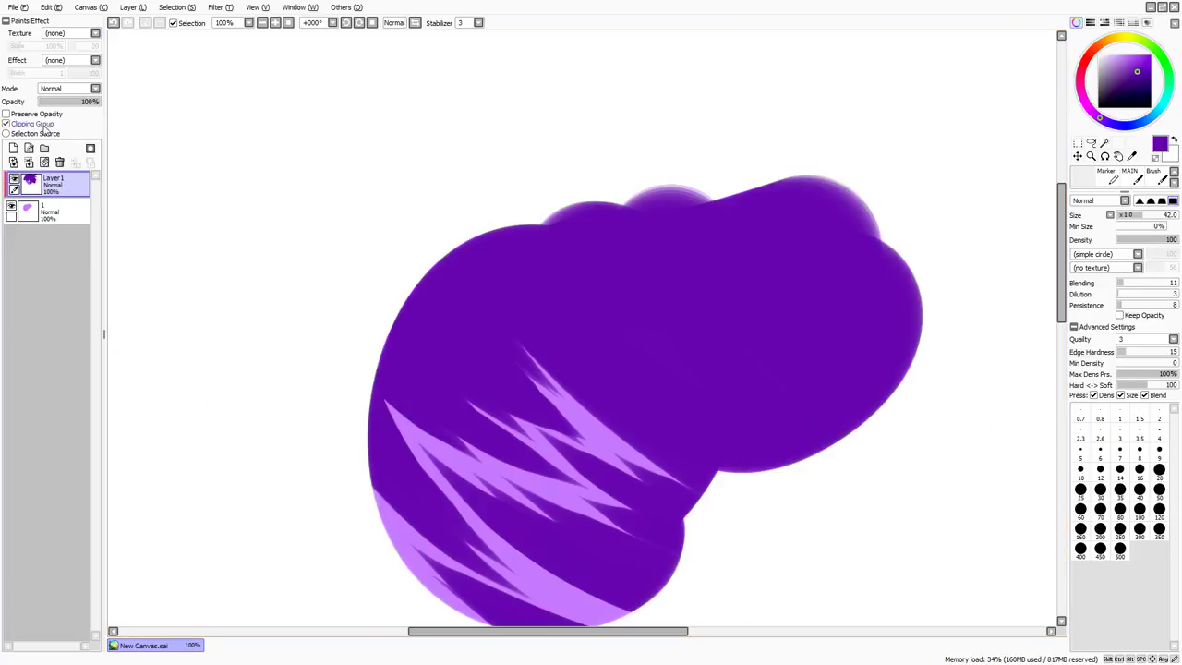
# Set Layer1's blending mode to Shade at 47% opacity and merge it down into layer 1.
pyautogui.click(75, 152)
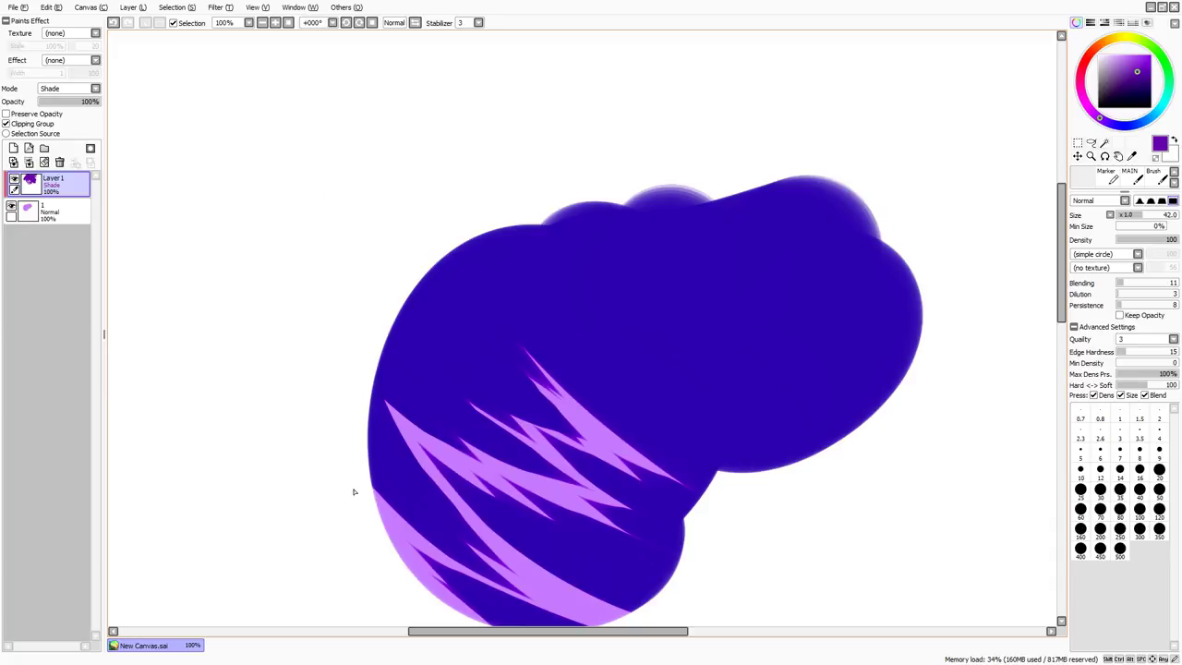
pyautogui.moveTo(79, 104); pyautogui.dragTo(67, 102)
pyautogui.moveTo(213, 240); pyautogui.dragTo(163, 127)
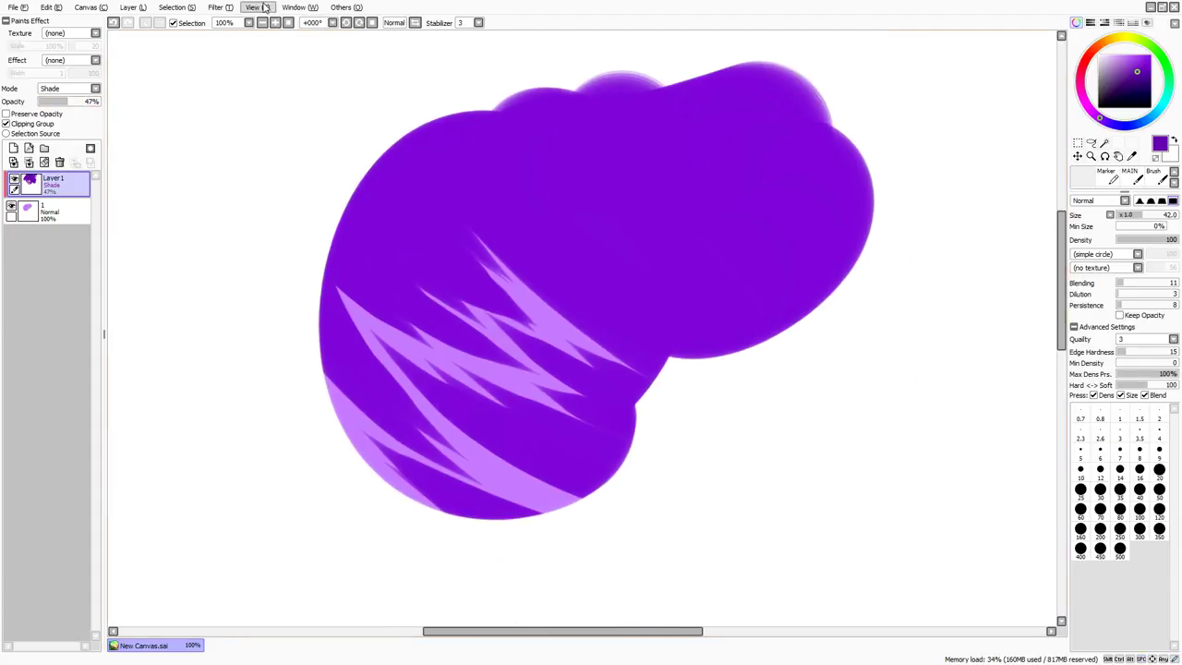
pyautogui.click(263, 23)
pyautogui.click(263, 23)
pyautogui.click(29, 163)
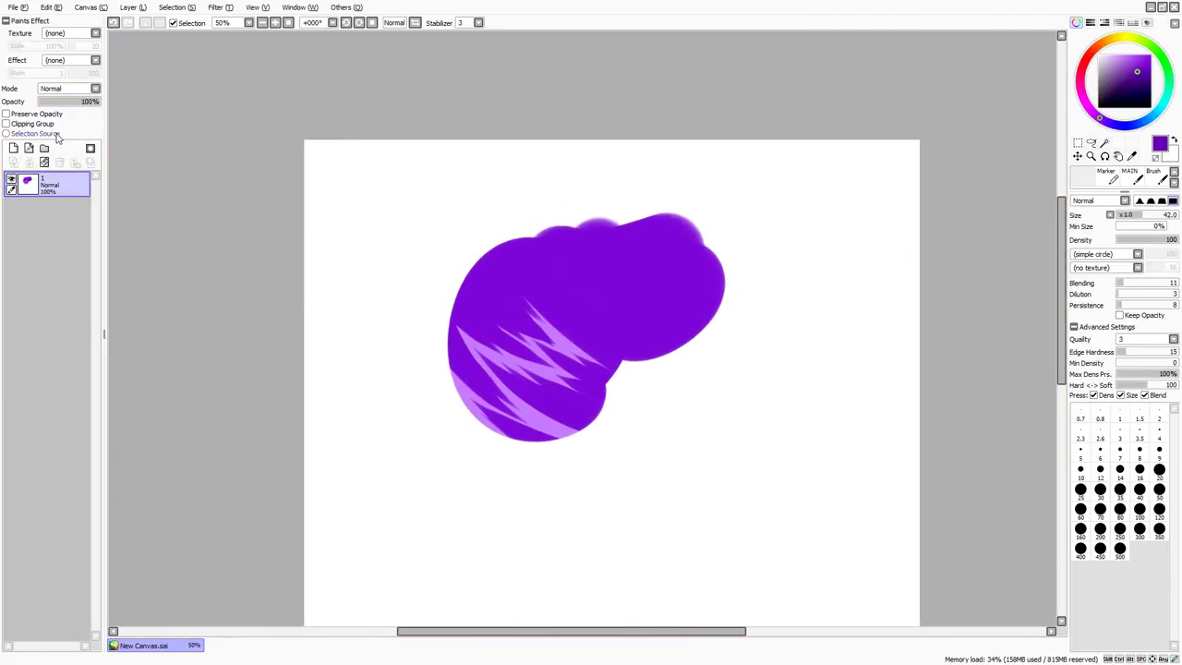
# Add three new empty layers above the merged layer 1.
pyautogui.click(56, 136)
pyautogui.click(45, 134)
pyautogui.click(14, 147)
pyautogui.hotkey('ctrl', 'shift', 'n')
pyautogui.hotkey('ctrl', 'shift', 'n')
pyautogui.hotkey('ctrl', 'shift', 'n')
pyautogui.click(275, 23)
pyautogui.click(275, 23)
pyautogui.hotkey('ctrl', 'z')
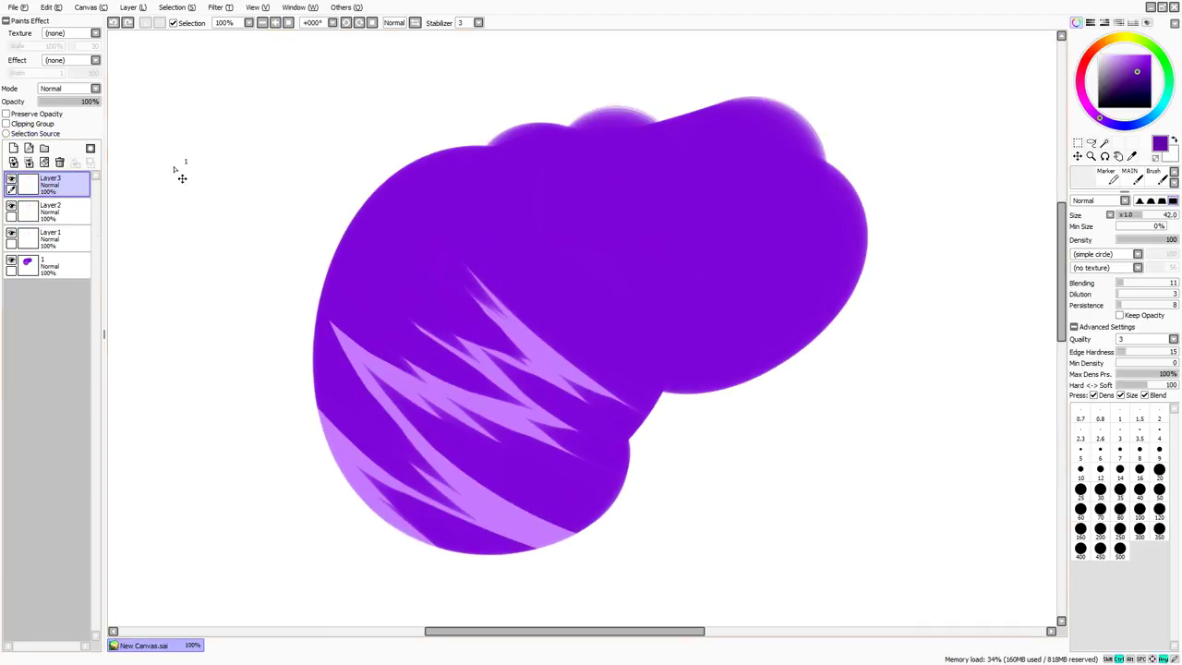
# Draw a round black head outline on Layer1 over the left half of the purple shape at size 24.
pyautogui.click(63, 239)
pyautogui.keyDown('ctrl'); pyautogui.keyDown('alt'); pyautogui.moveTo(749, 235); pyautogui.dragTo(697, 235); pyautogui.keyUp('alt'); pyautogui.keyUp('ctrl')
pyautogui.click(1099, 108)
pyautogui.keyDown('ctrl'); pyautogui.keyDown('alt'); pyautogui.moveTo(564, 259); pyautogui.dragTo(506, 263); pyautogui.keyUp('alt'); pyautogui.keyUp('ctrl')
pyautogui.moveTo(454, 206)
pyautogui.mouseDown()
pyautogui.moveTo(427, 213)
pyautogui.moveTo(379, 270)
pyautogui.moveTo(410, 365)
pyautogui.moveTo(417, 268)
pyautogui.mouseUp()
pyautogui.hotkey('ctrl', 'z')
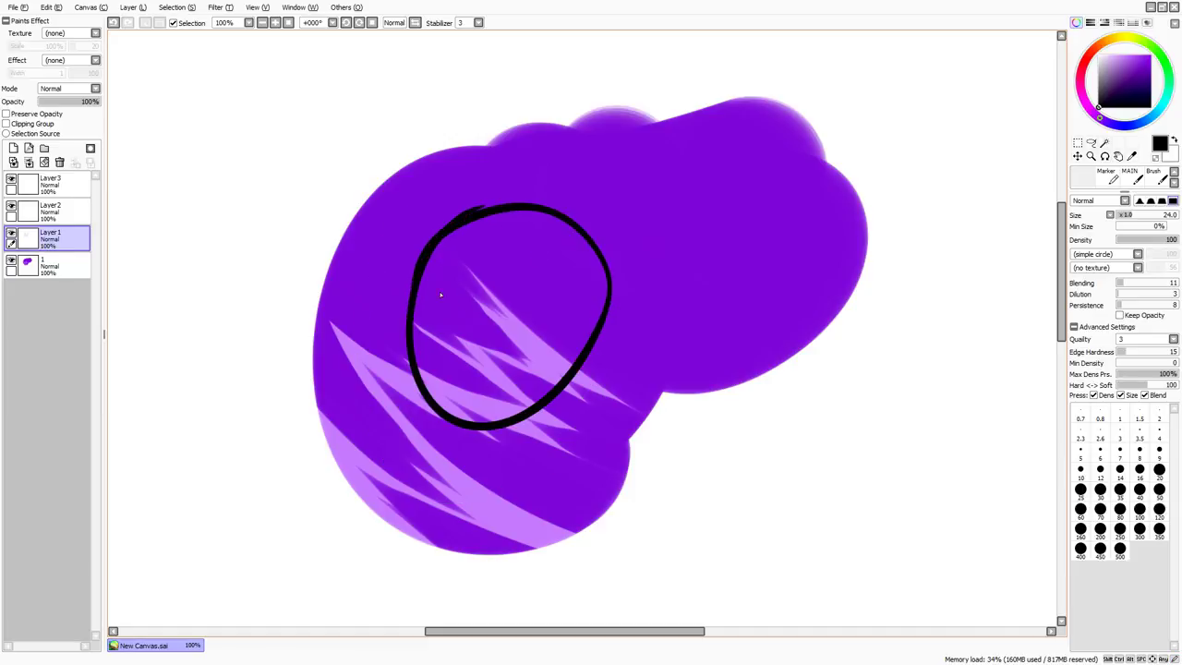
# Draw two round eyes with slanted pupils and an open mouth inside the head outline in black.
pyautogui.moveTo(489, 314)
pyautogui.mouseDown()
pyautogui.moveTo(457, 291)
pyautogui.moveTo(489, 310)
pyautogui.mouseUp()
pyautogui.moveTo(535, 235); pyautogui.dragTo(558, 300)
pyautogui.moveTo(482, 328)
pyautogui.mouseDown()
pyautogui.moveTo(466, 303)
pyautogui.moveTo(490, 325)
pyautogui.mouseUp()
pyautogui.moveTo(542, 245); pyautogui.dragTo(561, 279)
pyautogui.press(']')
pyautogui.moveTo(554, 329)
pyautogui.mouseDown()
pyautogui.moveTo(545, 358)
pyautogui.moveTo(488, 379)
pyautogui.moveTo(534, 367)
pyautogui.mouseUp()
pyautogui.hotkey('ctrl', 'z')
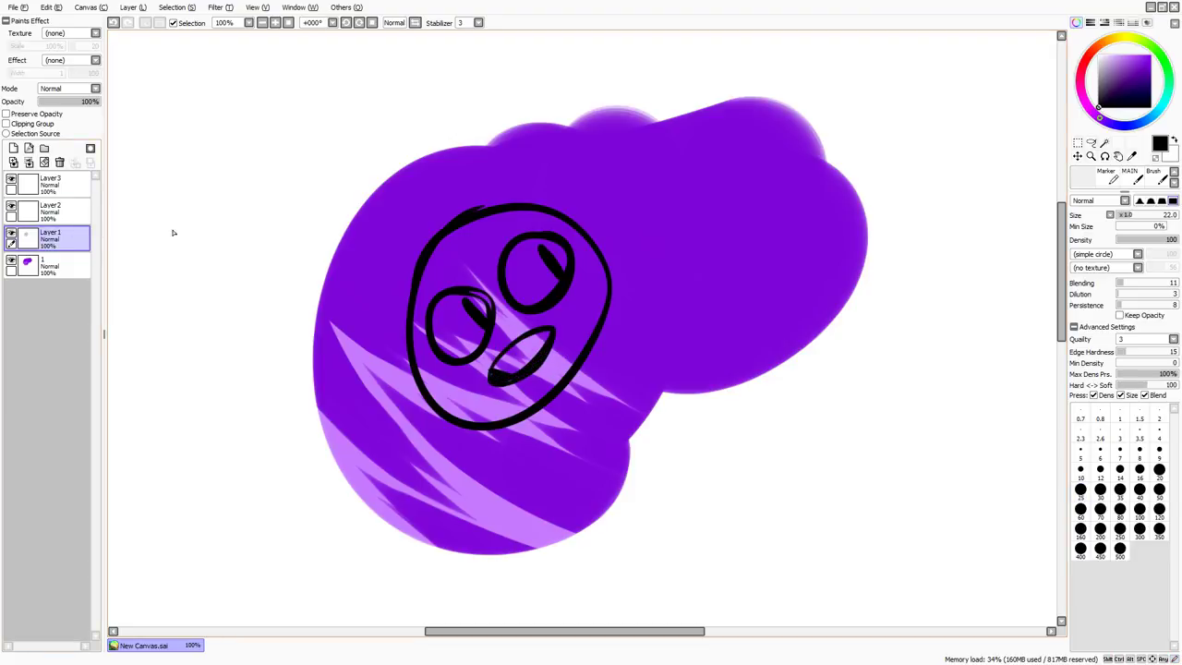
# Draw a closed spiky hair outline on Layer2 and an ear on each side of the head on Layer3.
pyautogui.click(50, 211)
pyautogui.moveTo(452, 218)
pyautogui.mouseDown()
pyautogui.moveTo(376, 233)
pyautogui.moveTo(349, 288)
pyautogui.mouseUp()
pyautogui.moveTo(381, 330); pyautogui.dragTo(454, 228)
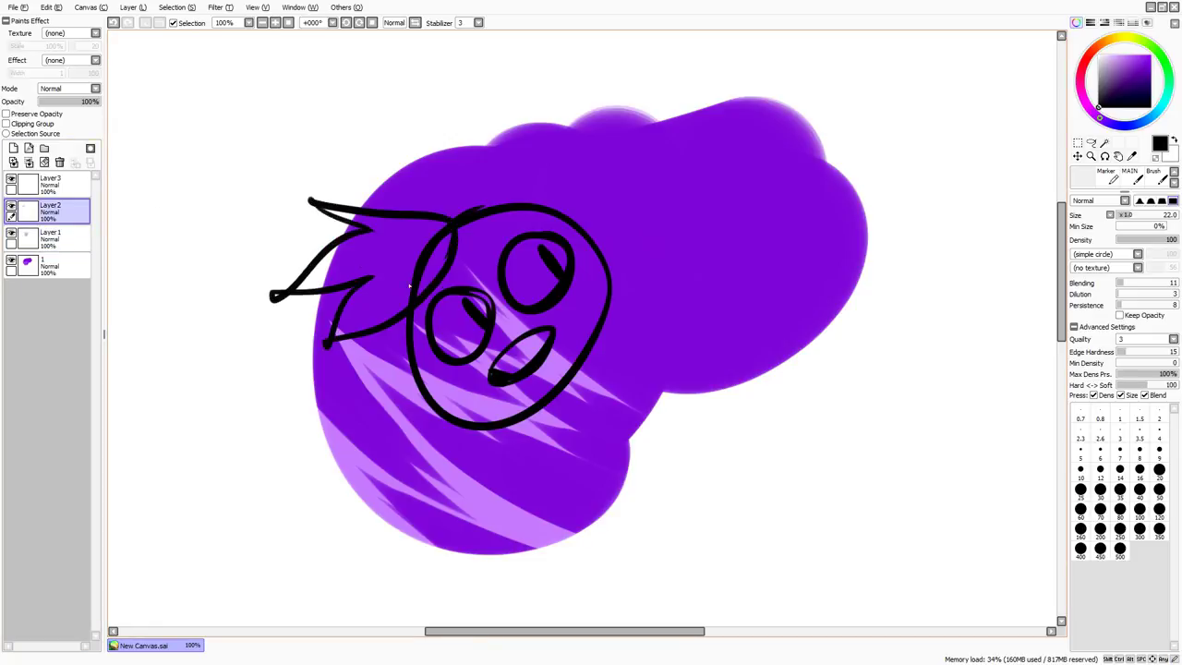
pyautogui.click(50, 183)
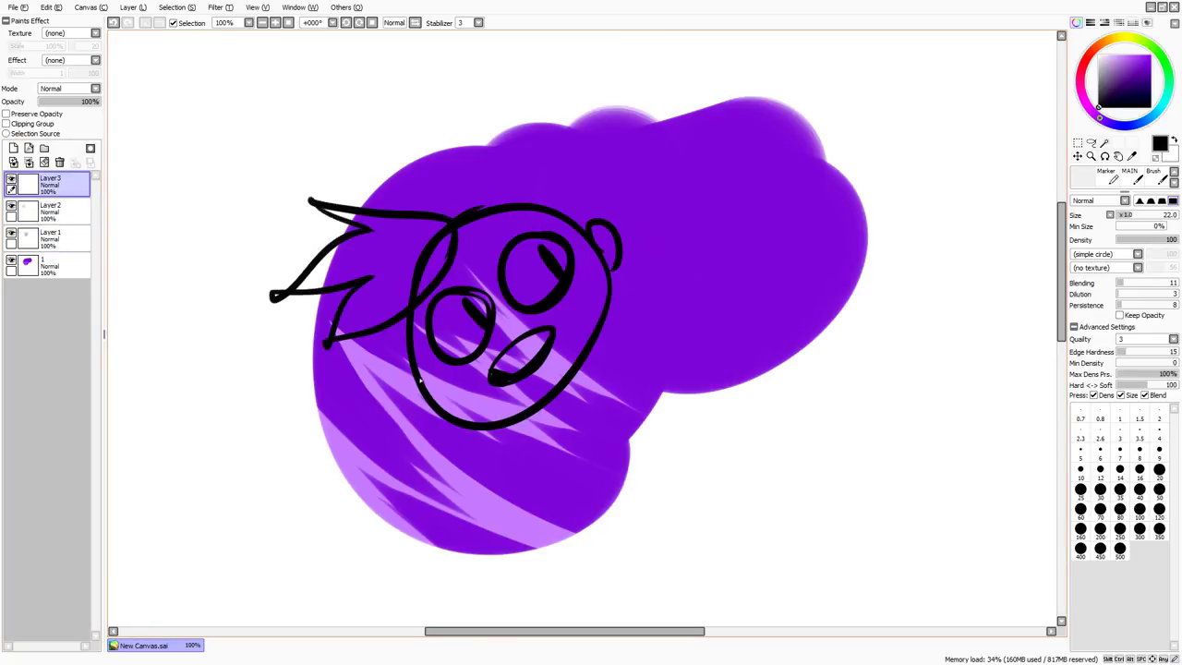
pyautogui.moveTo(415, 369); pyautogui.dragTo(429, 403)
# Erase the blob at the middle hair spike's tip on Layer2 at size 17, hiding Layer1 during the cleanup.
pyautogui.click(46, 209)
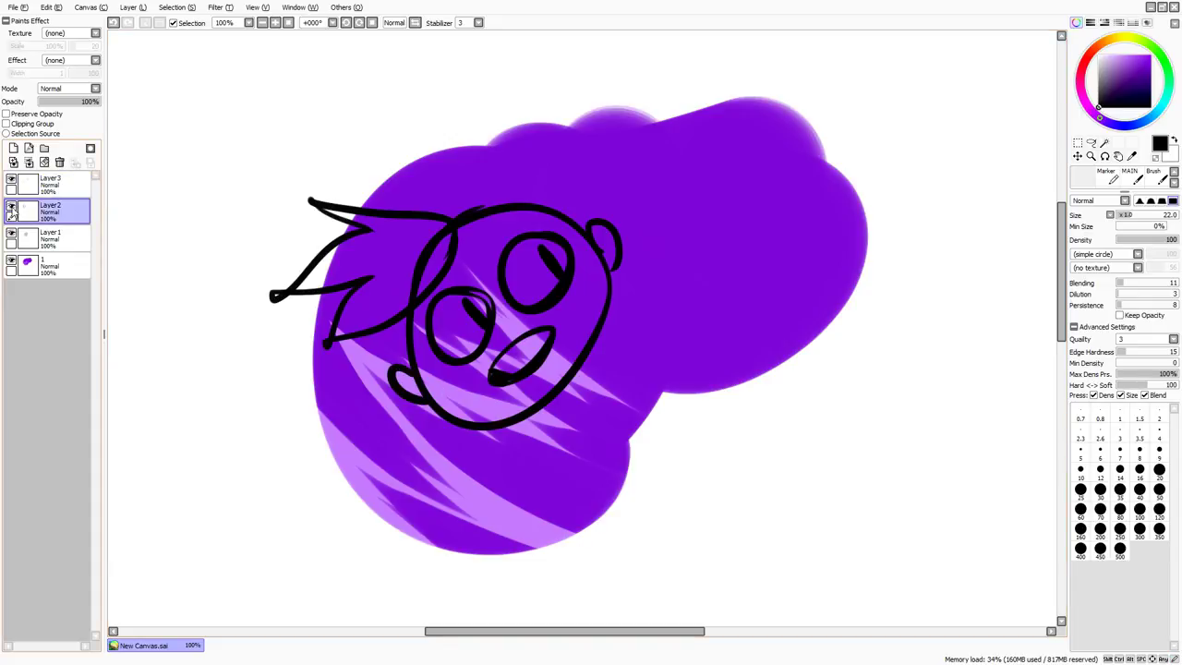
pyautogui.click(11, 233)
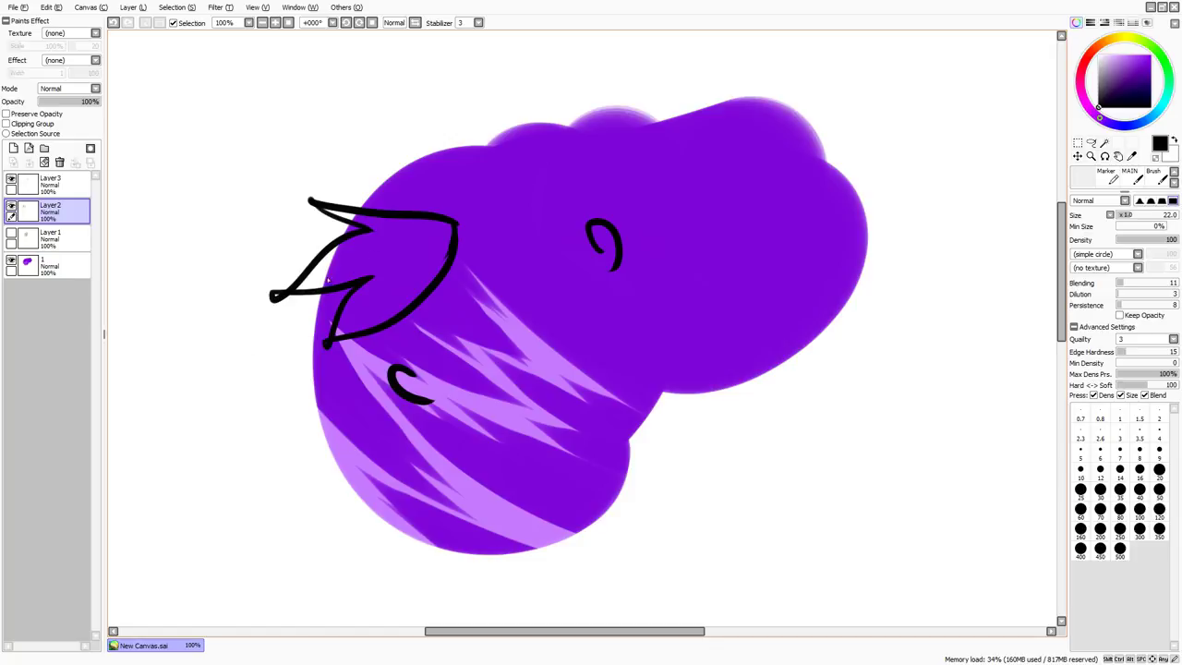
pyautogui.press('e')
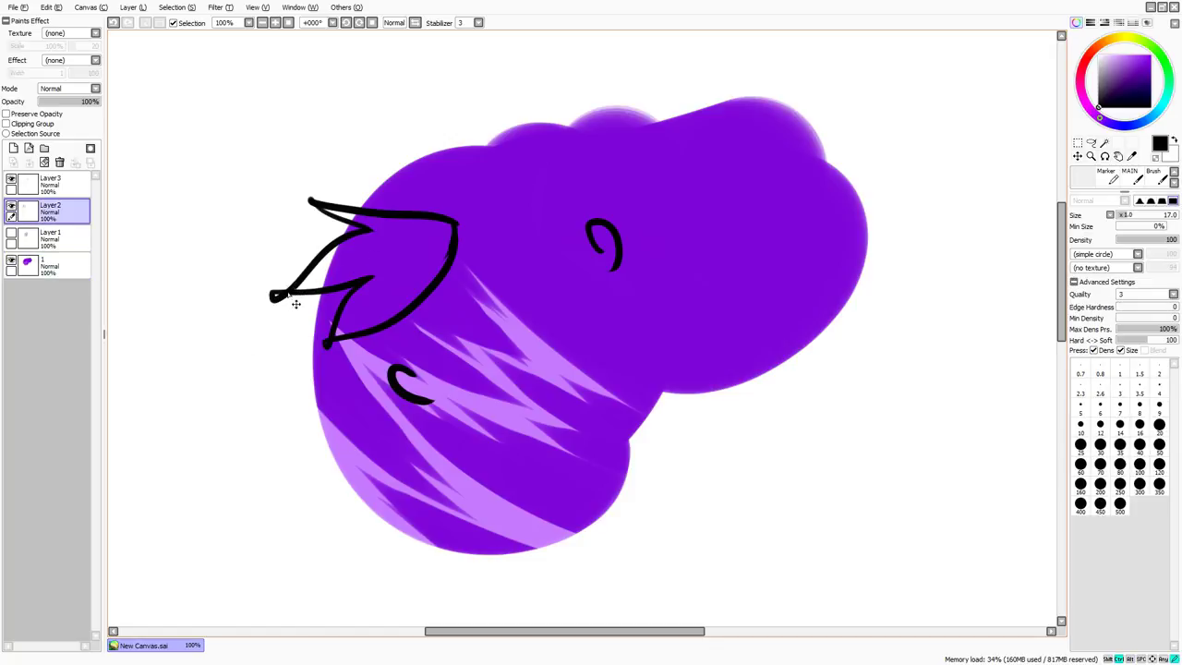
pyautogui.moveTo(270, 300); pyautogui.dragTo(290, 301)
pyautogui.click(11, 233)
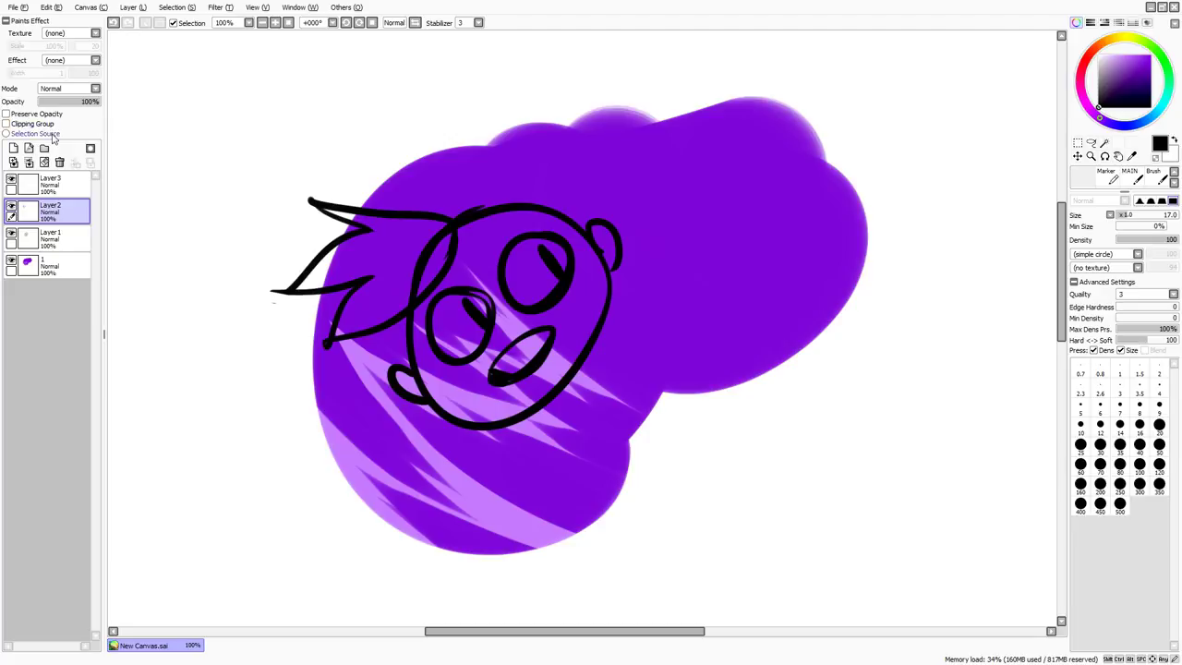
# Make Layer2 the selection source, select Layer1, and set the Bucket tool's target to Selection Source.
pyautogui.click(37, 134)
pyautogui.click(50, 238)
pyautogui.press('w')
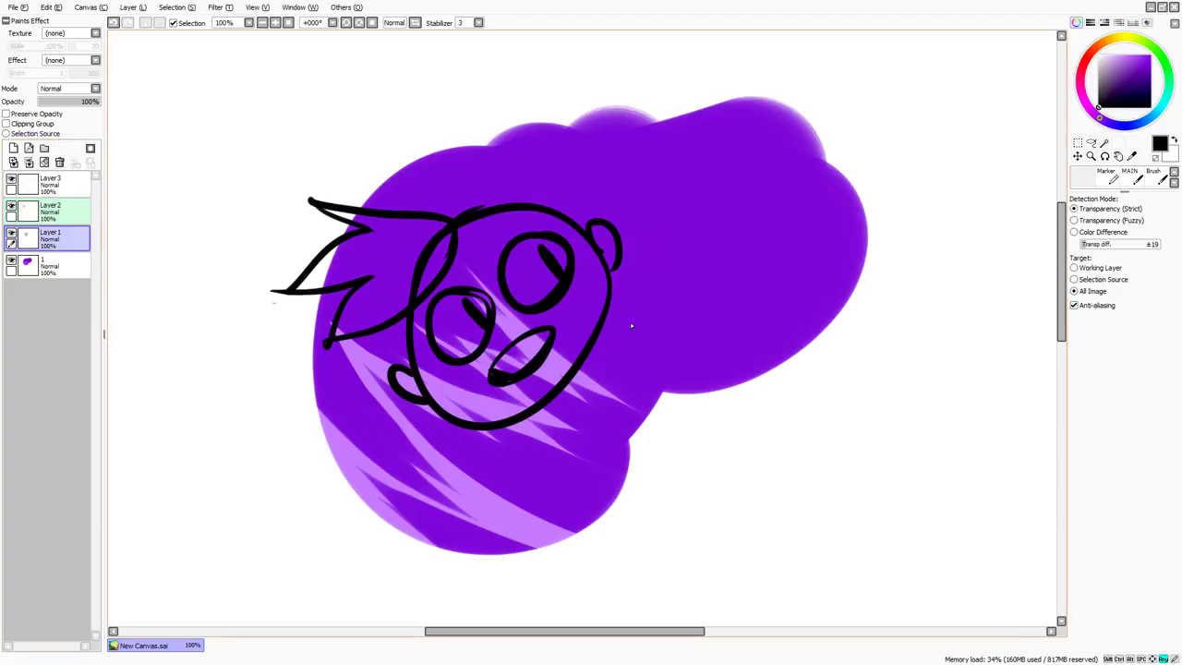
pyautogui.click(1104, 144)
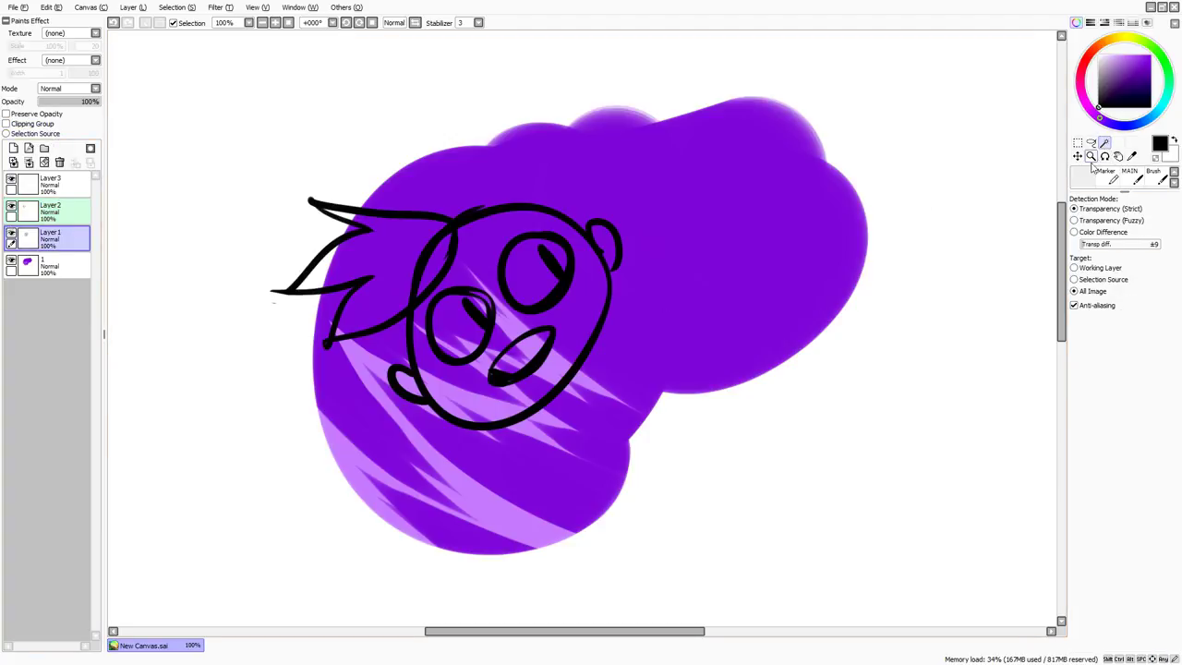
pyautogui.press('g')
pyautogui.click(1097, 280)
# Fill the spiky hair outline with light purple on a new layer above Layer1.
pyautogui.hotkey('ctrl', 'shift', 'n')
pyautogui.moveTo(1122, 64); pyautogui.dragTo(1122, 32)
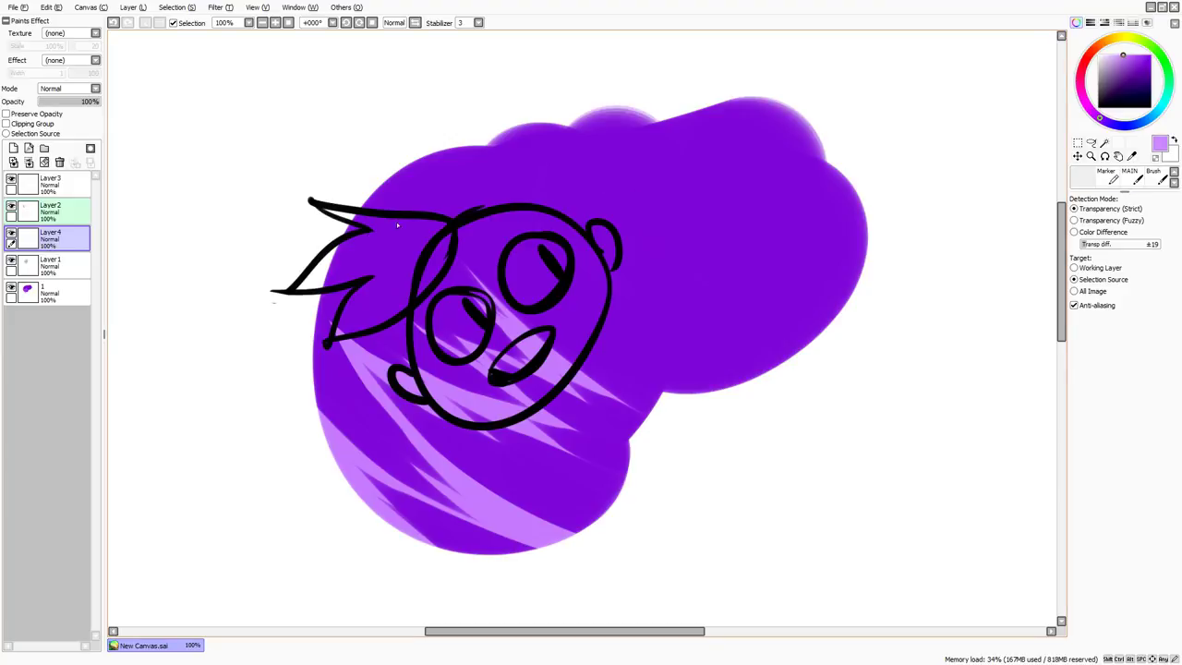
pyautogui.click(431, 266)
pyautogui.press('b')
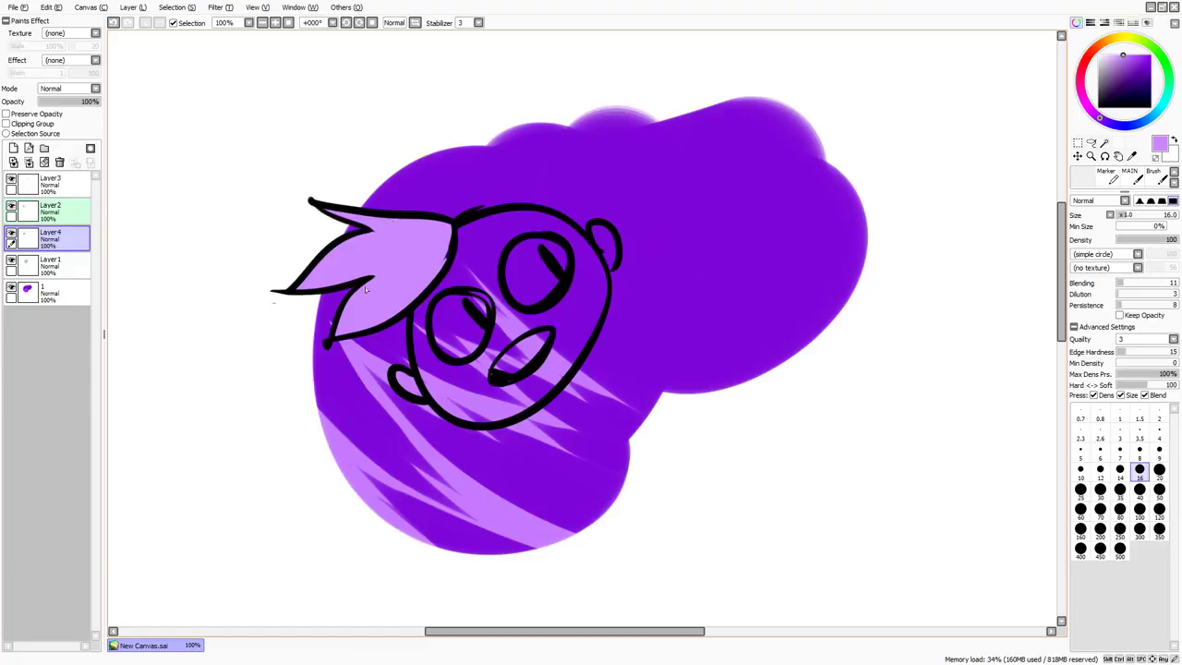
pyautogui.click(10, 232)
pyautogui.moveTo(487, 220); pyautogui.dragTo(478, 275)
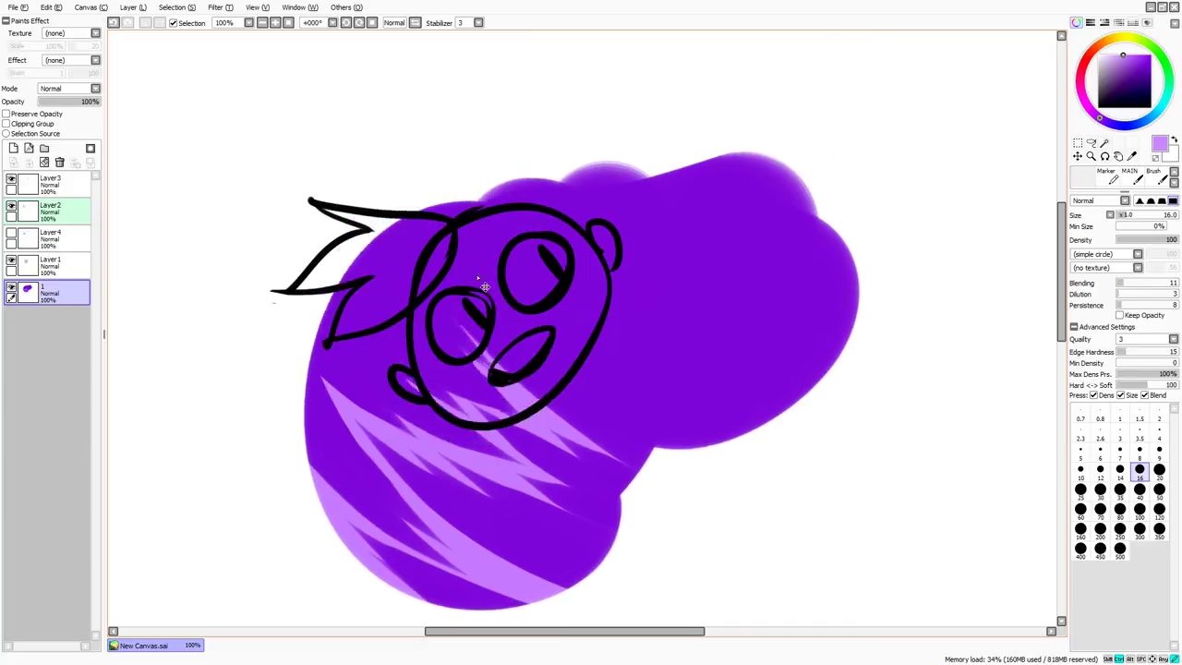
pyautogui.hotkey('ctrl', 'z')
pyautogui.keyDown('ctrl'); pyautogui.click(471, 219); pyautogui.keyUp('ctrl')
pyautogui.moveTo(471, 221)
pyautogui.mouseDown()
pyautogui.moveTo(478, 203)
pyautogui.moveTo(458, 246)
pyautogui.mouseUp()
pyautogui.hotkey('ctrl', 'z')
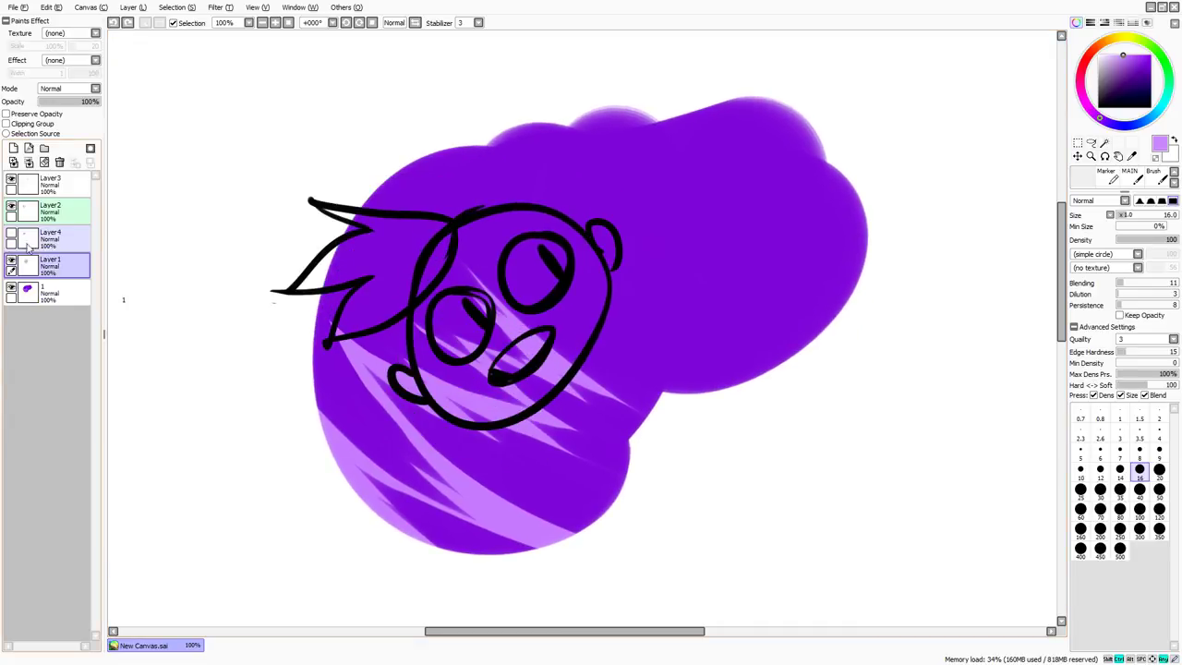
# Toggle the selection source layer's visibility off and on, and show the light purple fill layer.
pyautogui.click(11, 209)
pyautogui.click(11, 209)
pyautogui.click(11, 209)
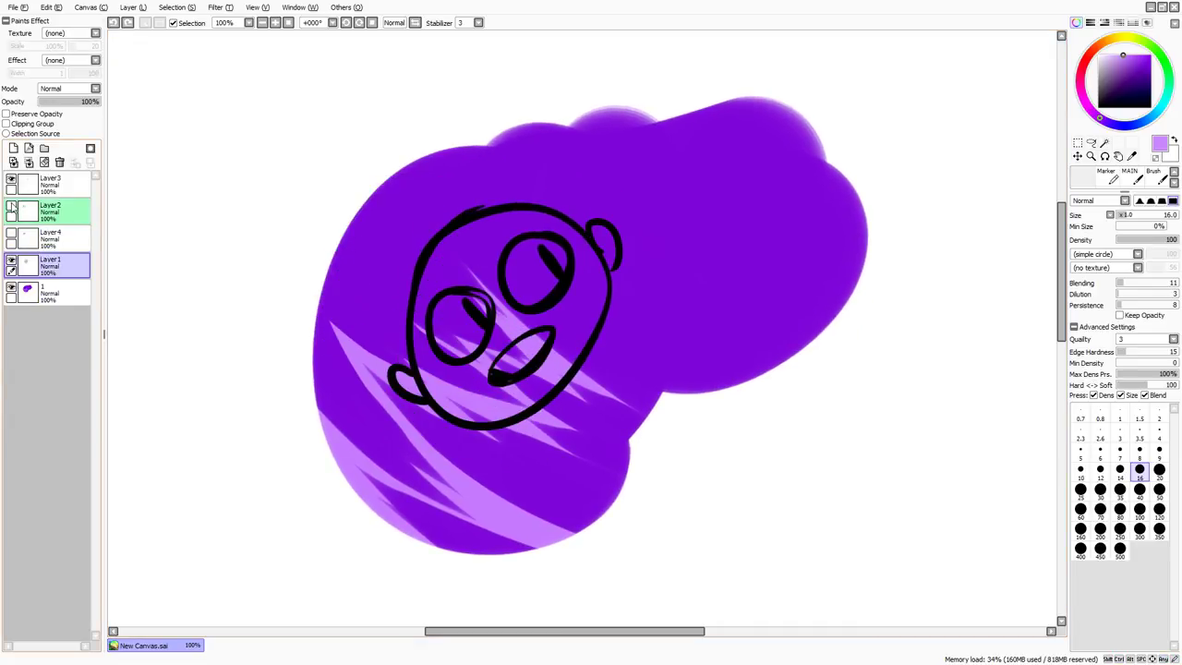
pyautogui.click(11, 208)
pyautogui.click(11, 233)
# Set the Bucket tool's target to Working Layer and fill Layer4 with light purple from outside the hair.
pyautogui.click(51, 238)
pyautogui.press('w')
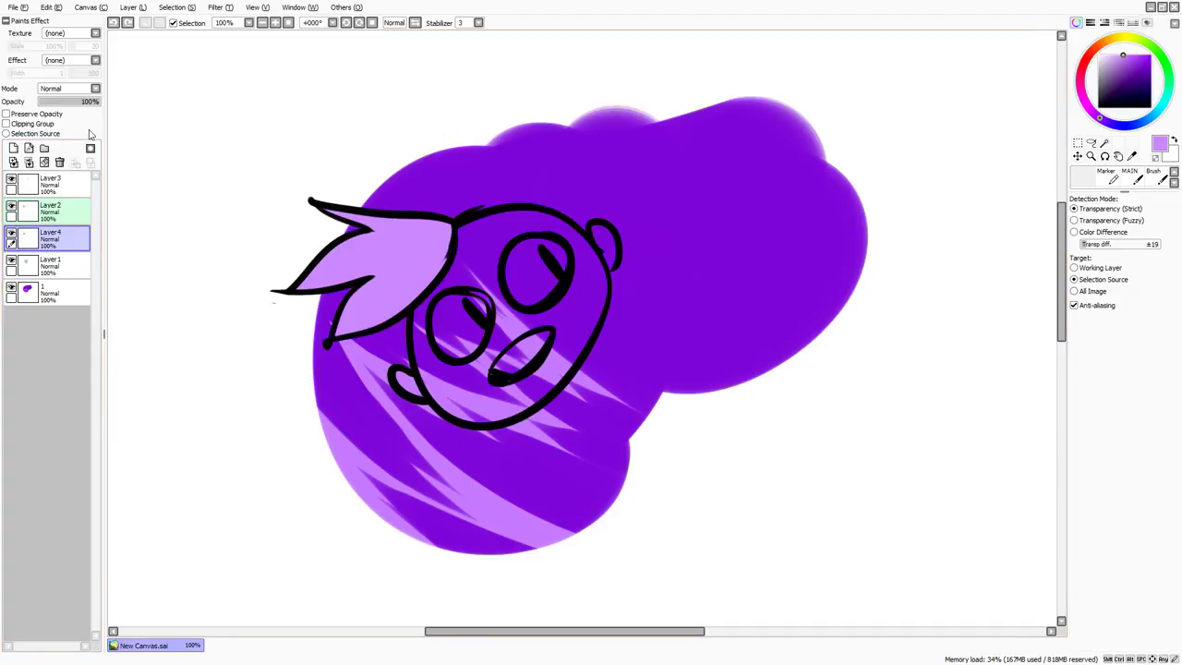
pyautogui.click(1073, 268)
pyautogui.click(886, 298)
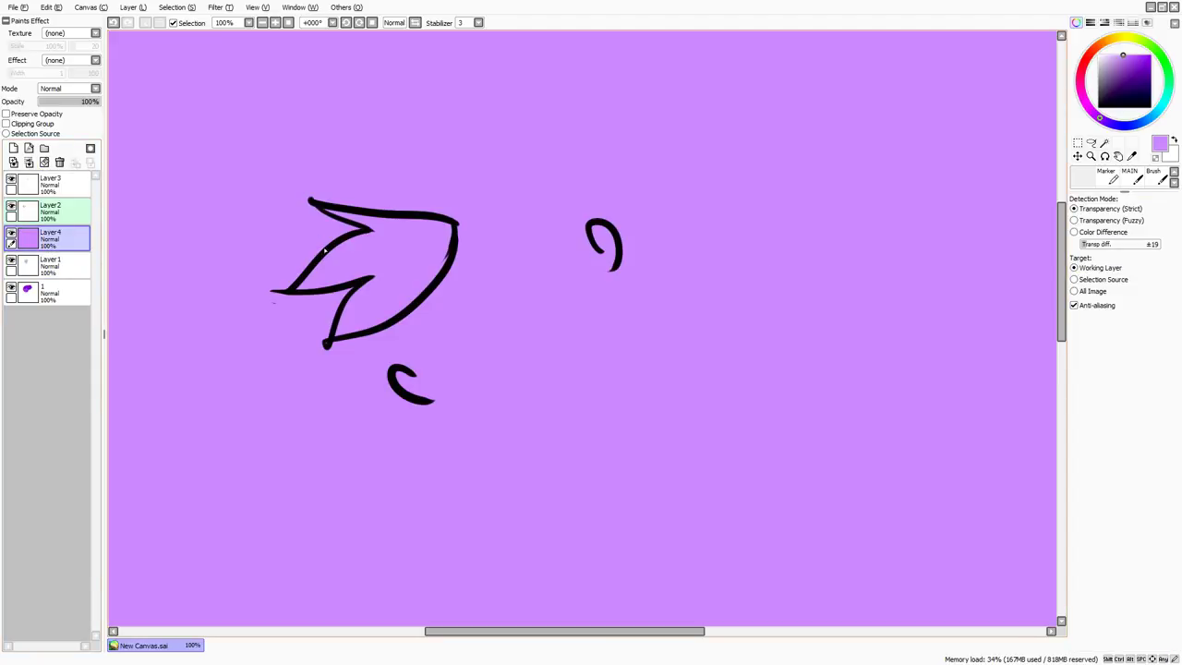
# Try moving Layer4 to the top of the layer stack, undo it, and clear Layer4's light purple fill.
pyautogui.moveTo(74, 238); pyautogui.dragTo(74, 177)
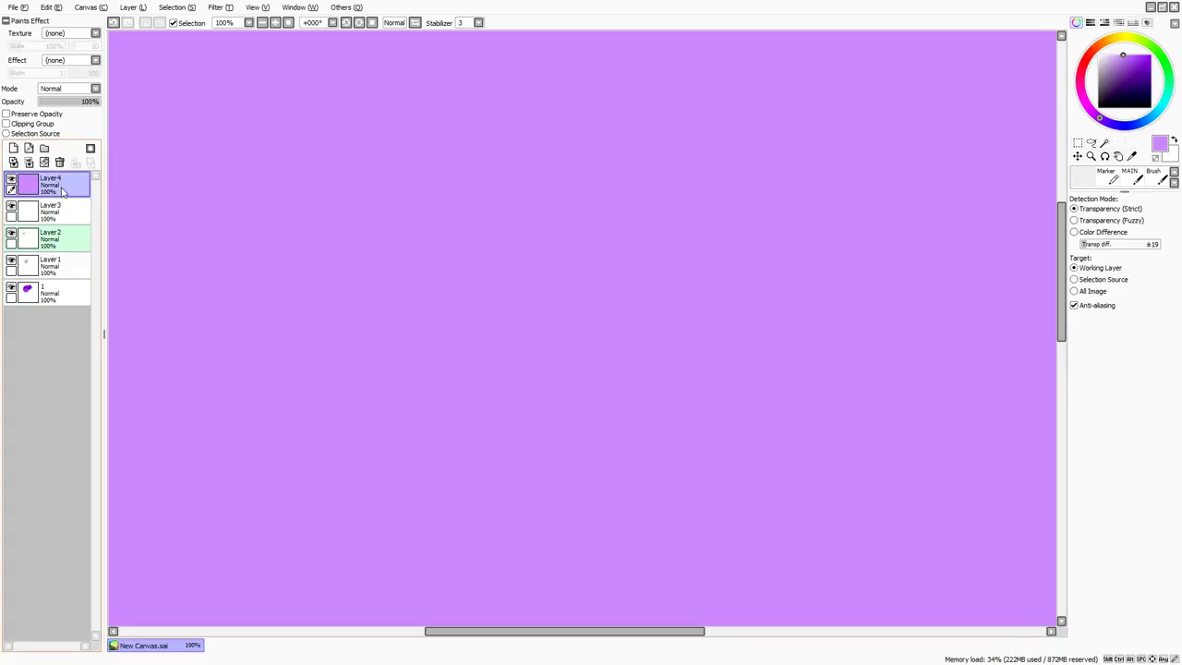
pyautogui.hotkey('ctrl', 'z')
pyautogui.click(43, 162)
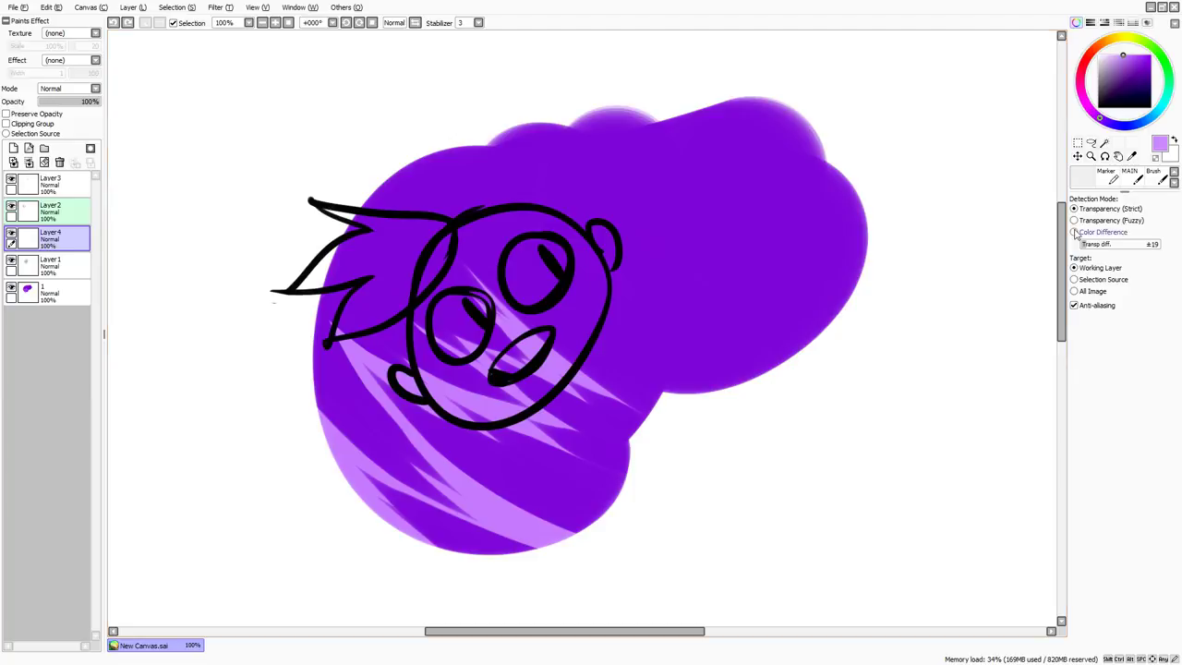
# Set the Bucket target to All Image and test light purple fills on Layer4 inside the shape and in the background, undoing the inside fill.
pyautogui.click(1088, 292)
pyautogui.click(456, 325)
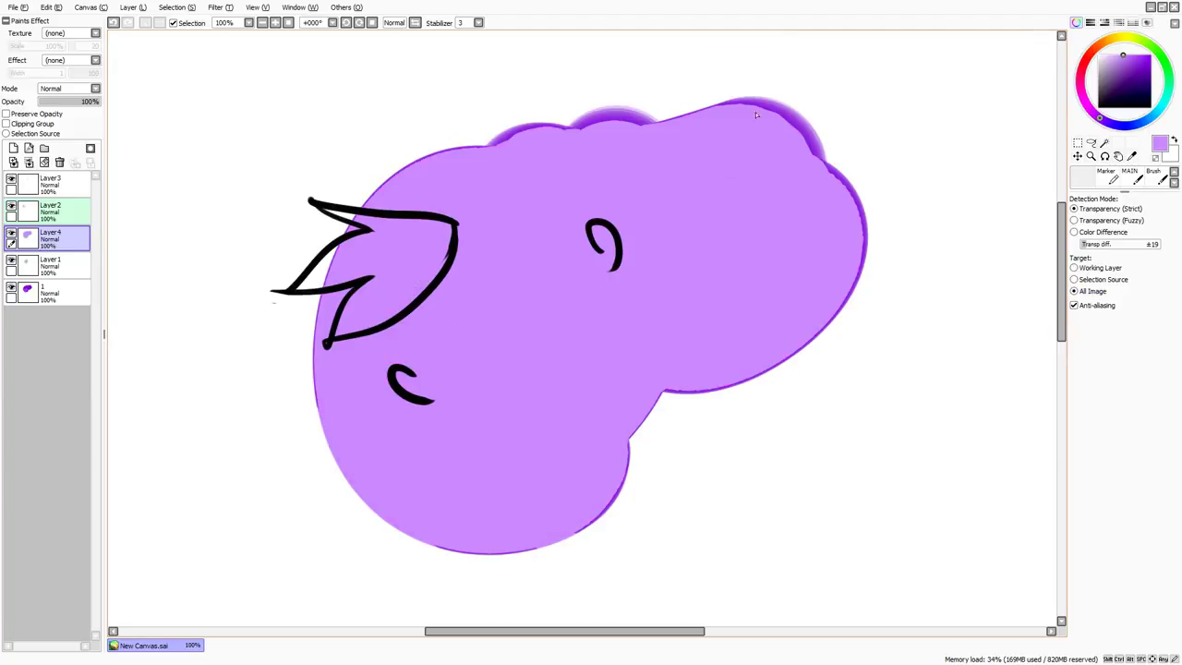
pyautogui.hotkey('ctrl', 'z')
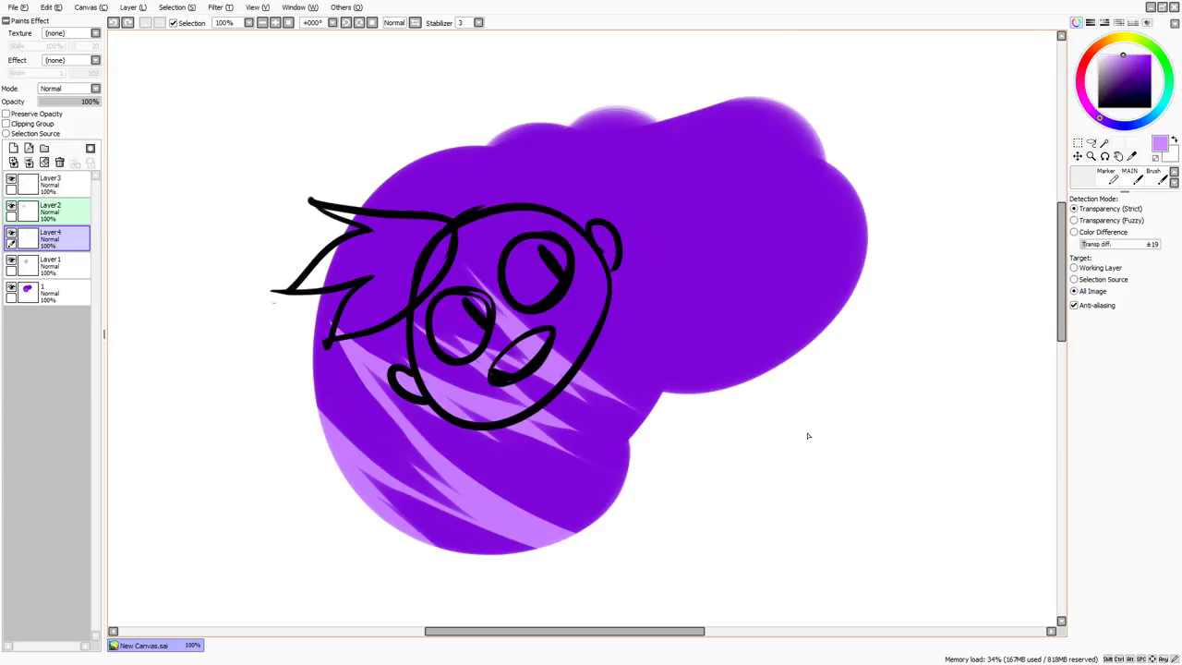
pyautogui.click(808, 436)
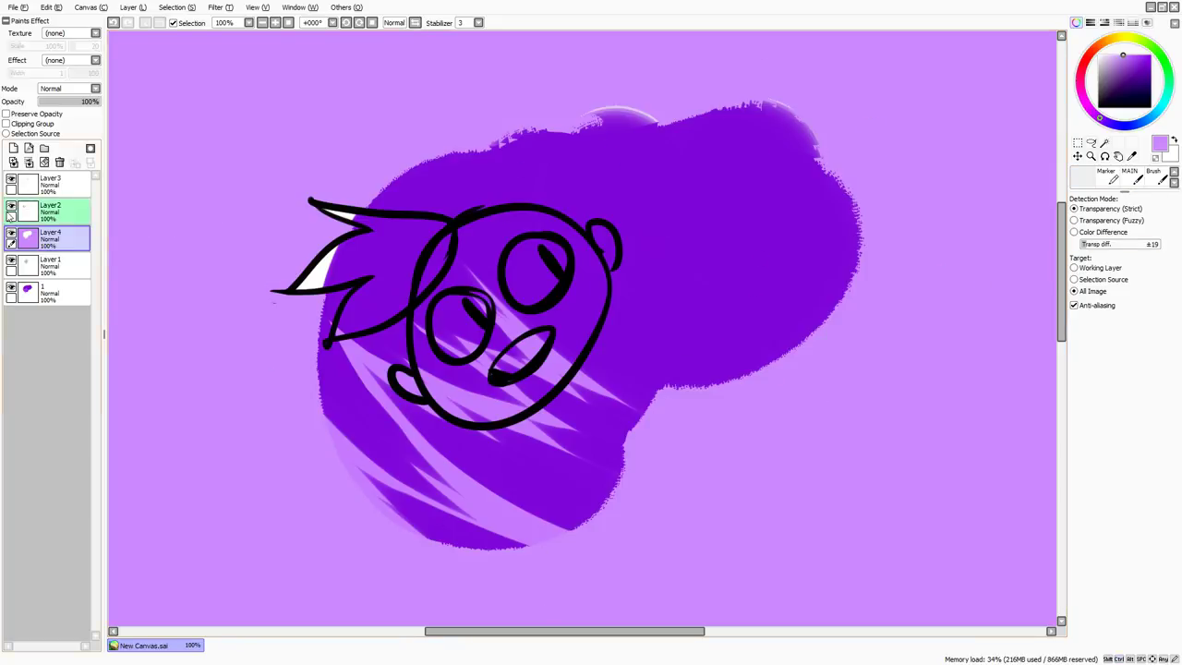
# Delete Layer4, Layer3, Layer2 and Layer1 so that only the layer named 1 is left.
pyautogui.click(59, 161)
pyautogui.click(56, 186)
pyautogui.click(59, 163)
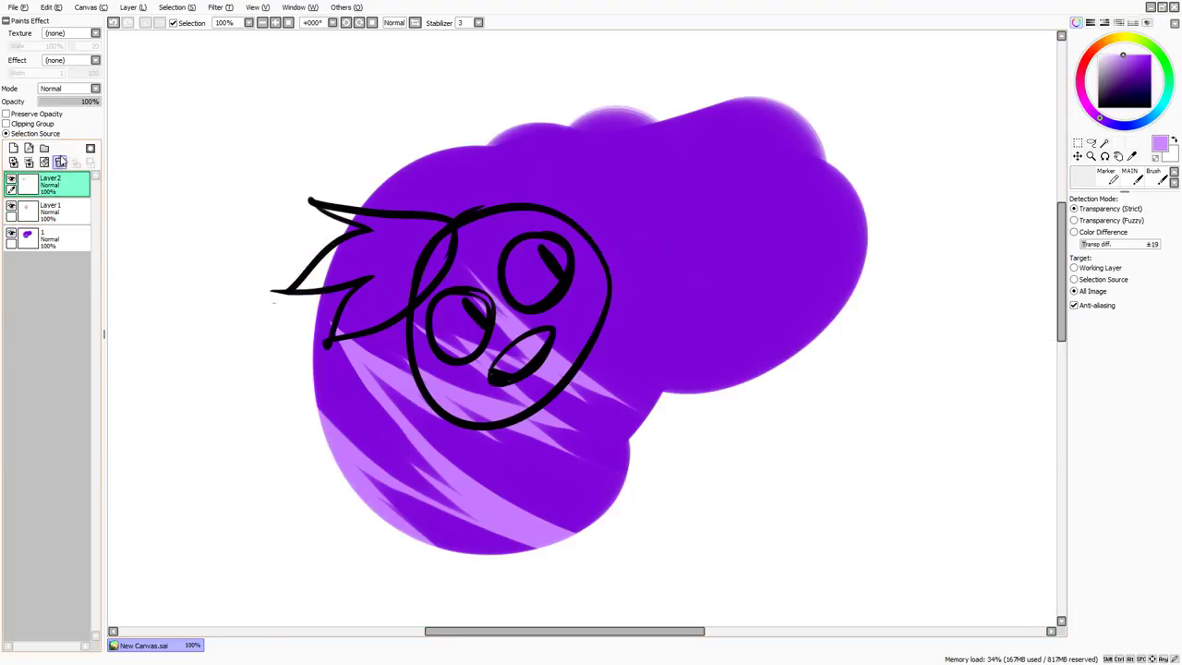
pyautogui.click(59, 162)
pyautogui.click(59, 163)
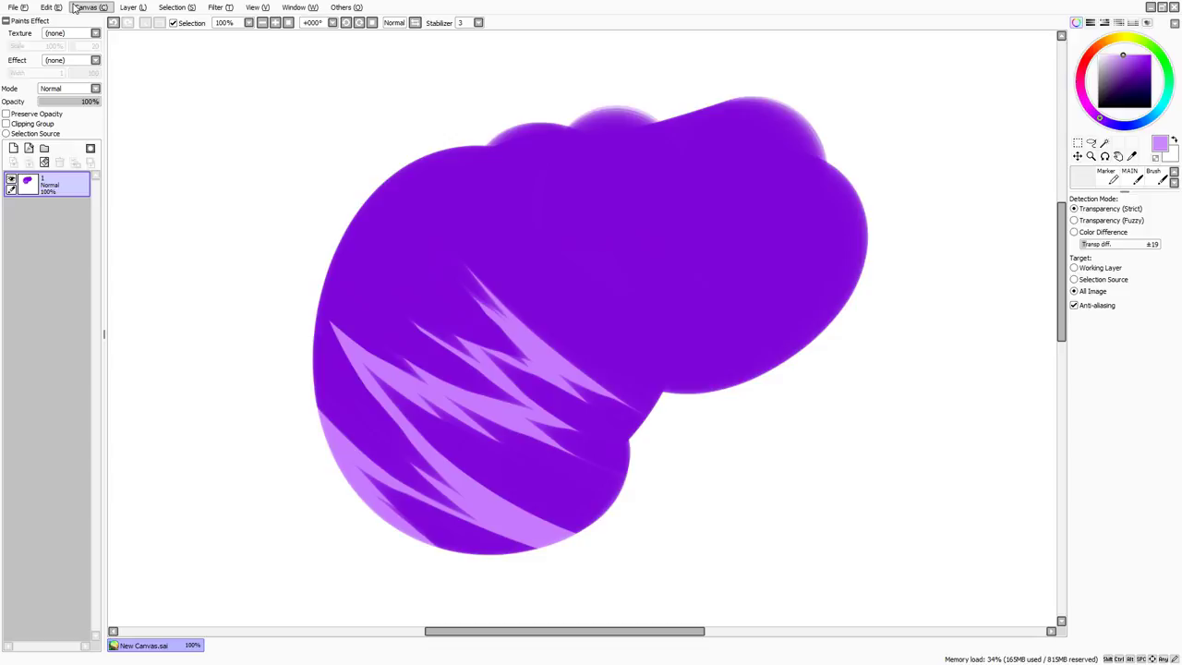
# Toggle the color wheel off and on, then show the RGB sliders and adjust the current color with them.
pyautogui.moveTo(984, 107); pyautogui.dragTo(992, 127)
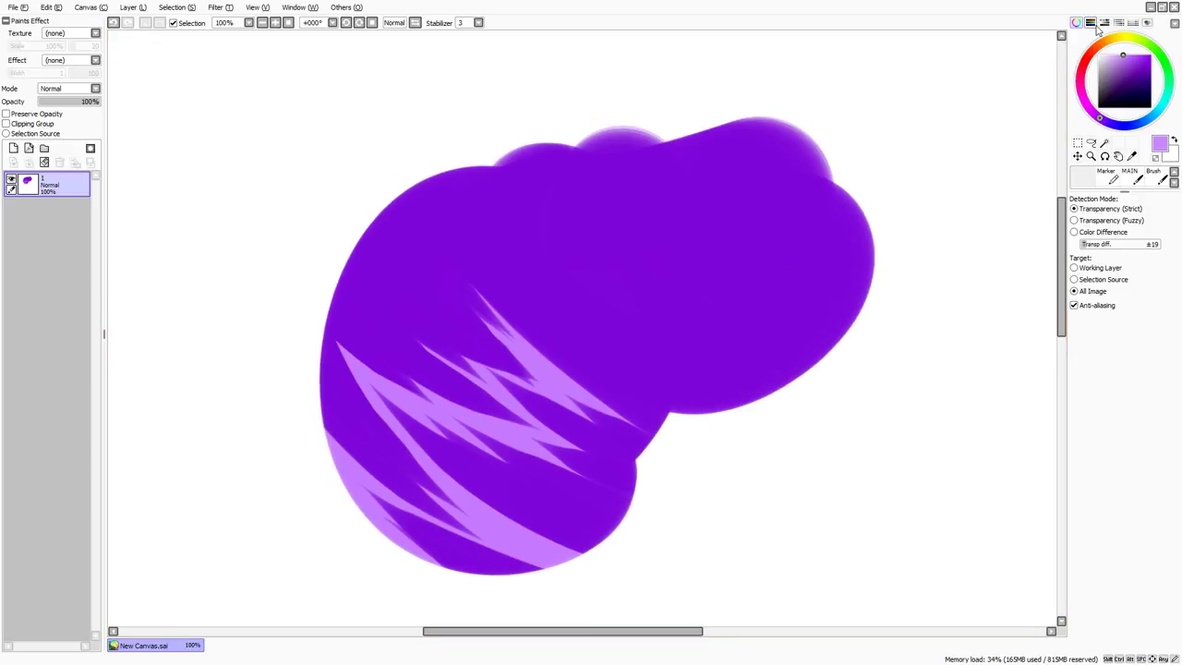
pyautogui.click(1077, 24)
pyautogui.click(1076, 24)
pyautogui.click(1092, 23)
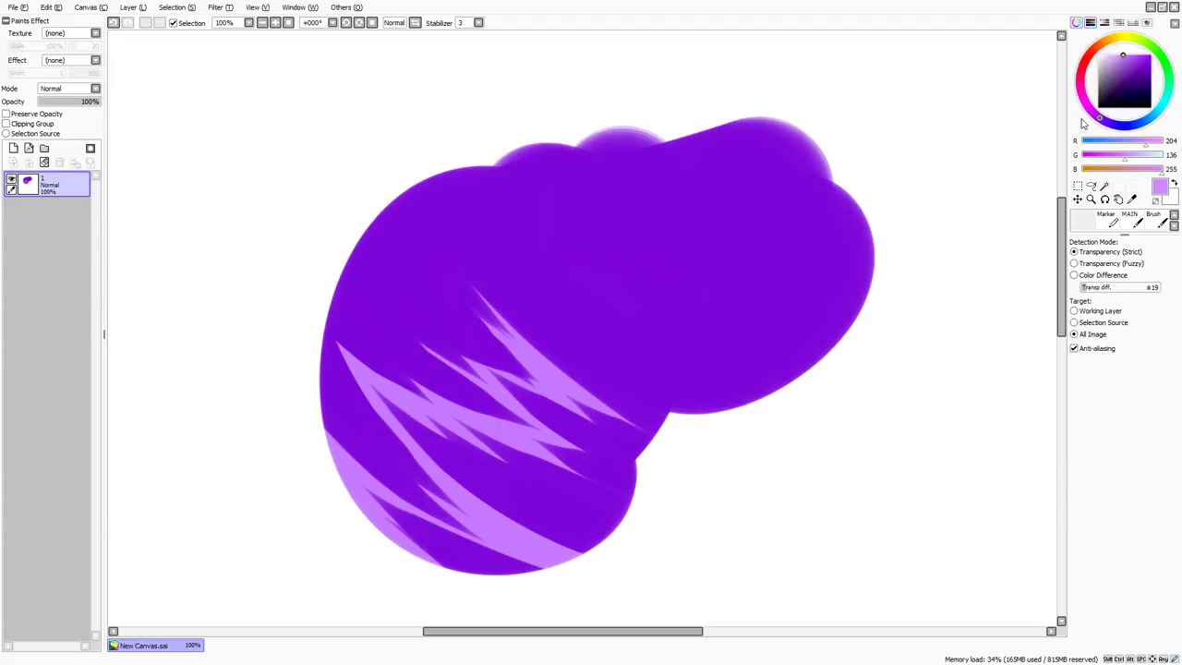
pyautogui.moveTo(1100, 144); pyautogui.dragTo(1129, 192)
# Show the HSV sliders, set saturation to 114 and value to 158, and toggle the sliders off and on.
pyautogui.click(1106, 22)
pyautogui.moveTo(1118, 201)
pyautogui.mouseDown()
pyautogui.moveTo(1132, 207)
pyautogui.moveTo(1115, 209)
pyautogui.mouseUp()
pyautogui.moveTo(1154, 215); pyautogui.dragTo(1129, 217)
pyautogui.click(1105, 22)
pyautogui.click(1105, 22)
# Show the color mixer, sample the shape's dark purple into its second bar, and choose a bright cyan.
pyautogui.click(1119, 22)
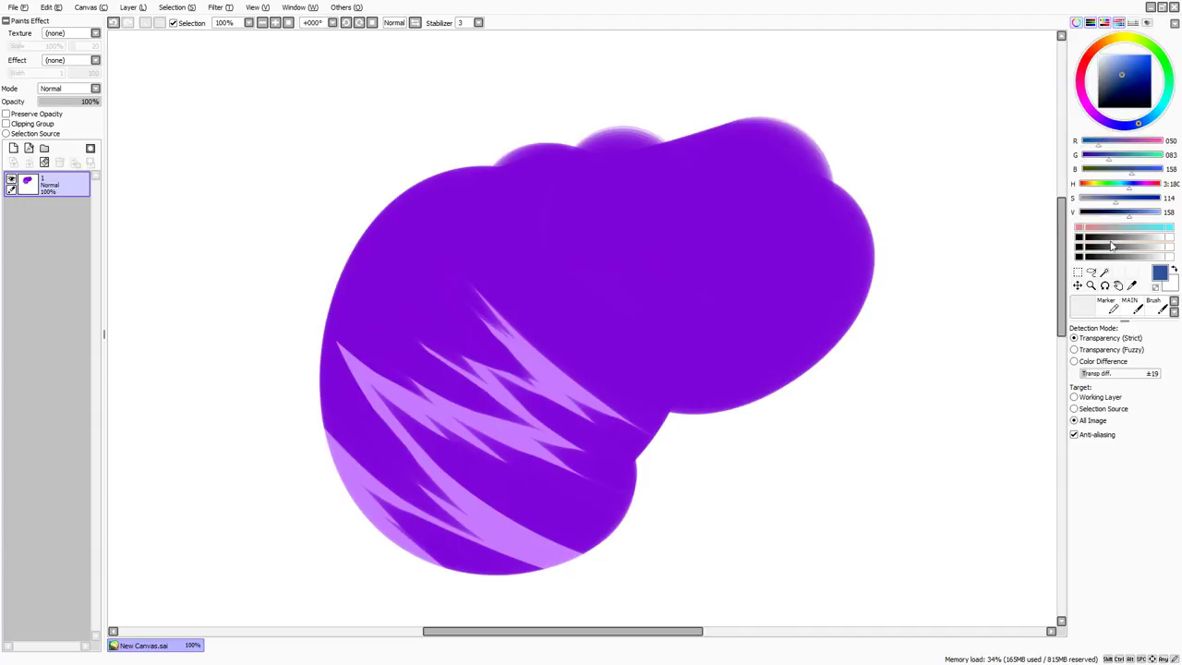
pyautogui.keyDown('alt'); pyautogui.click(771, 288); pyautogui.keyUp('alt')
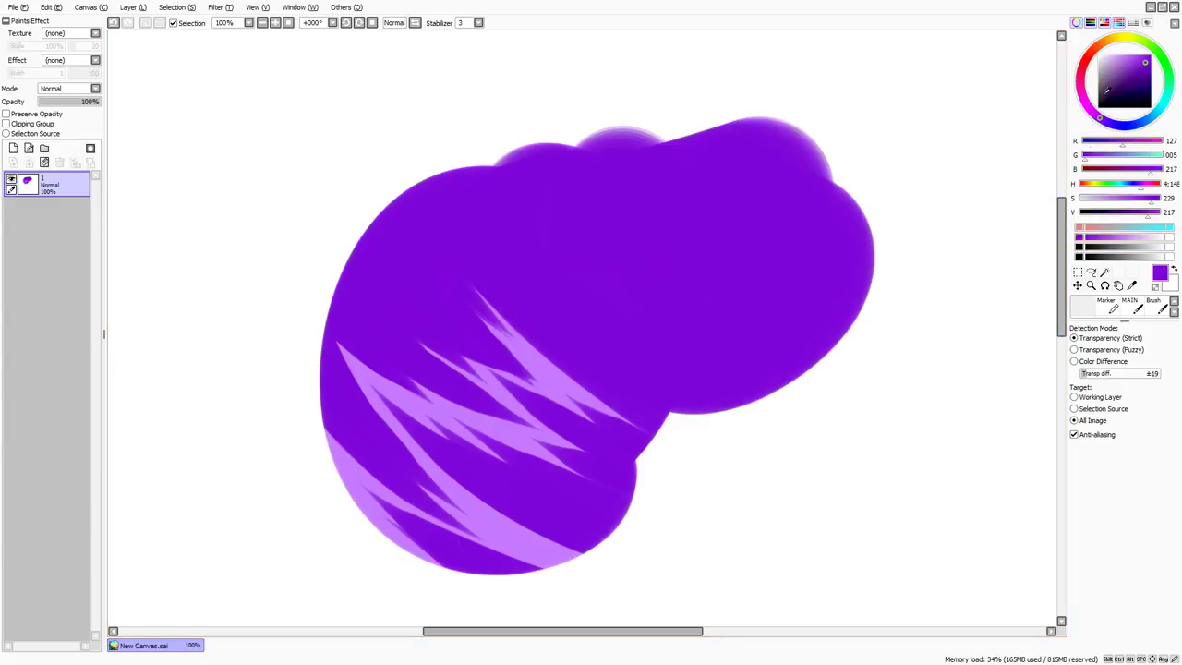
pyautogui.moveTo(1146, 62); pyautogui.dragTo(1152, 54)
pyautogui.click(1164, 102)
# Load cyan into the other end of the mixer's second bar and pick cyan R 079, G 238, B 251 from the gradients.
pyautogui.moveTo(1165, 238); pyautogui.dragTo(1103, 271)
pyautogui.moveTo(1101, 226); pyautogui.dragTo(1148, 226)
pyautogui.moveTo(1149, 277); pyautogui.dragTo(1163, 275)
# Show the swatches palette and switch from the Bucket to the painting brush.
pyautogui.click(1133, 23)
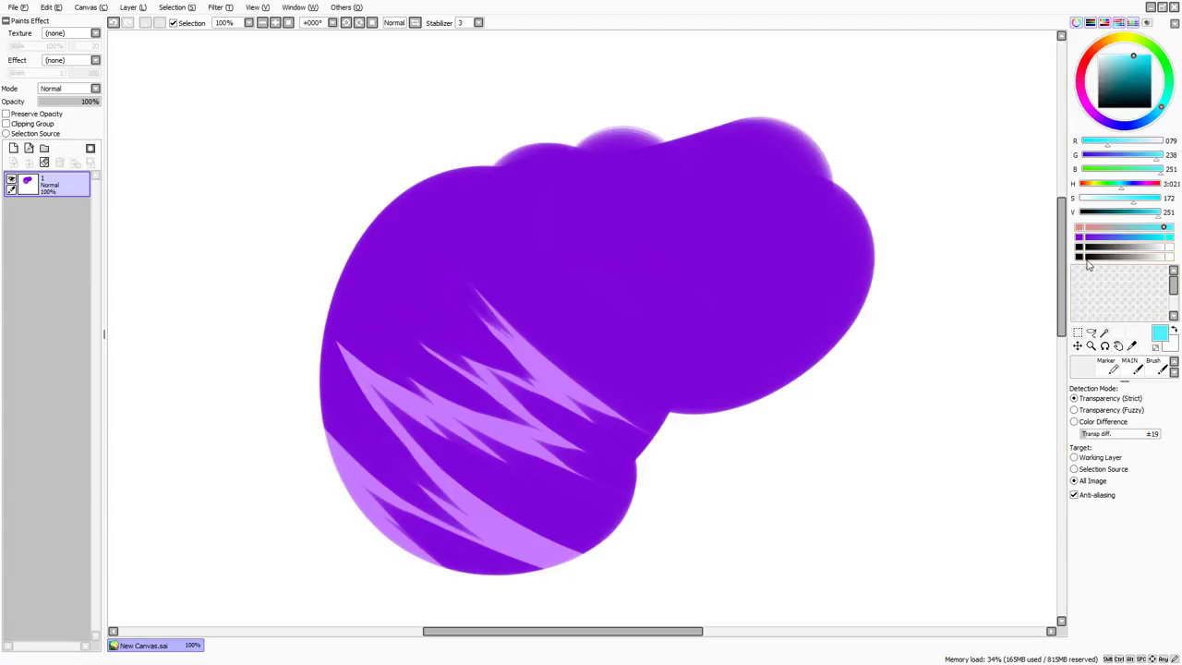
pyautogui.press('b')
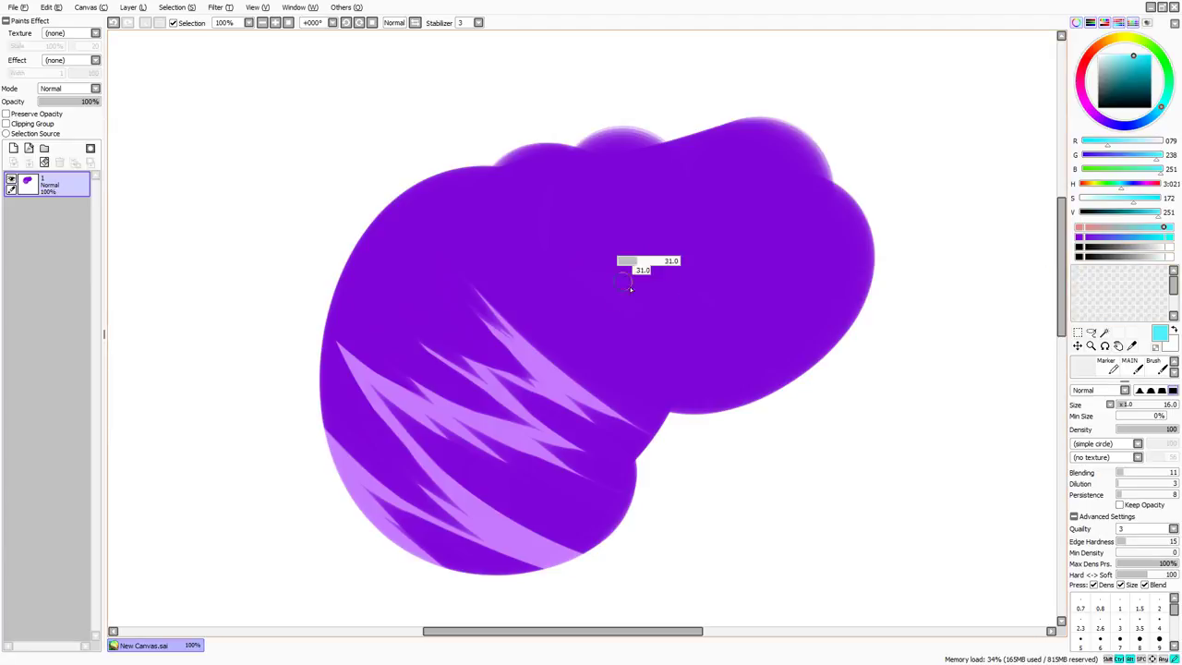
# Try cyan strokes with the brush at size 31 on and beside the purple shape, undoing each one.
pyautogui.moveTo(618, 323); pyautogui.dragTo(785, 242)
pyautogui.hotkey('ctrl', 'z')
pyautogui.moveTo(917, 204)
pyautogui.mouseDown()
pyautogui.moveTo(916, 180)
pyautogui.moveTo(923, 189)
pyautogui.moveTo(900, 171)
pyautogui.moveTo(968, 157)
pyautogui.moveTo(946, 205)
pyautogui.mouseUp()
pyautogui.hotkey('ctrl', 'z')
pyautogui.hotkey('ctrl', 'z')
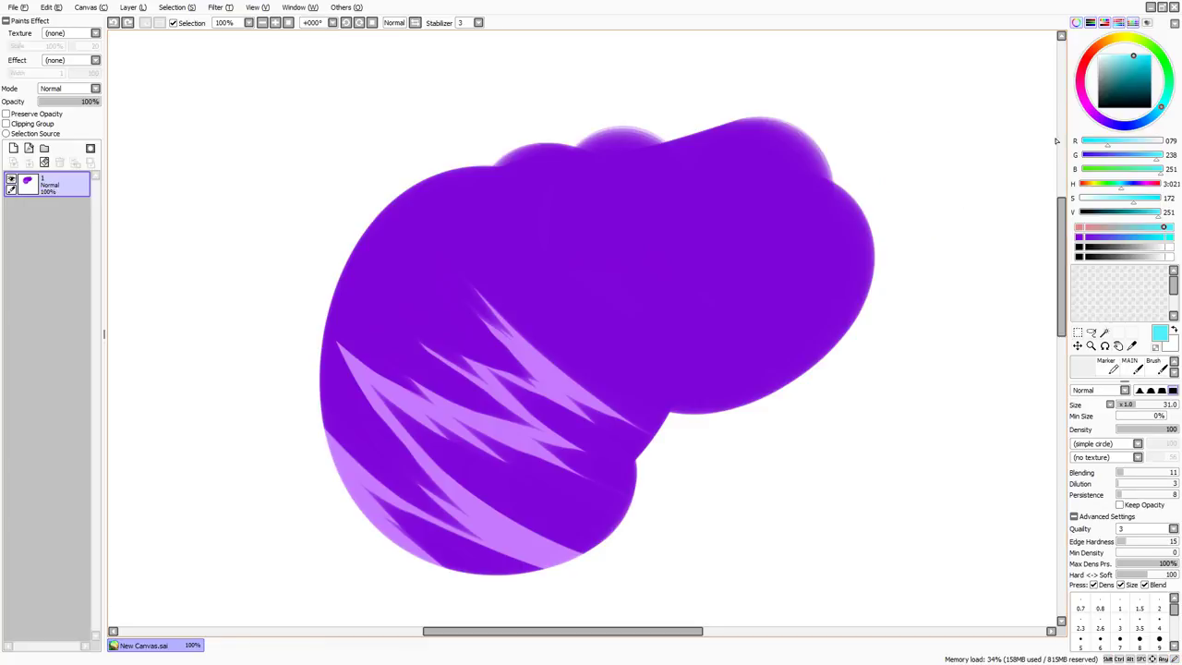
pyautogui.moveTo(931, 138)
pyautogui.mouseDown()
pyautogui.moveTo(949, 184)
pyautogui.moveTo(960, 152)
pyautogui.mouseUp()
pyautogui.hotkey('ctrl', 'z')
# Set the brush size to 33 and paint several diagonal cyan strokes across the purple shape's upper outer edge.
pyautogui.moveTo(844, 137); pyautogui.dragTo(849, 136)
pyautogui.moveTo(804, 129); pyautogui.dragTo(917, 261)
pyautogui.moveTo(798, 141); pyautogui.dragTo(892, 273)
pyautogui.moveTo(777, 172); pyautogui.dragTo(880, 314)
pyautogui.moveTo(774, 216); pyautogui.dragTo(868, 332)
pyautogui.moveTo(784, 247); pyautogui.dragTo(879, 344)
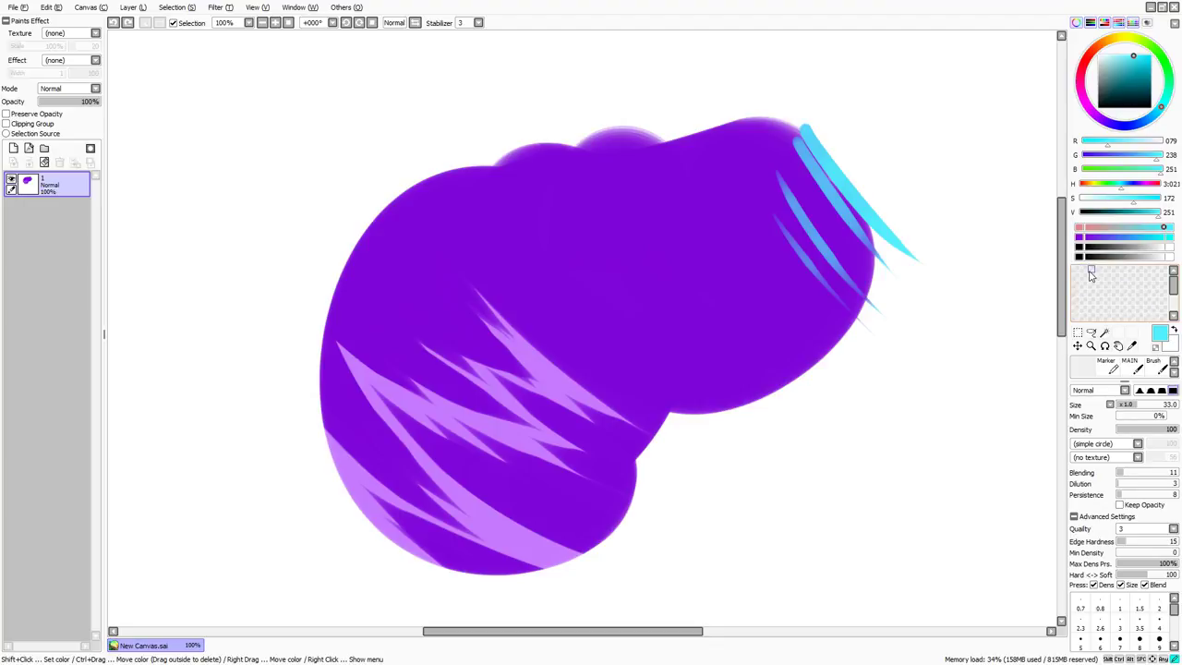
# Store the cyan in the swatches palette, try two strokes beside the shape, and undo them.
pyautogui.keyDown('shift'); pyautogui.click(1098, 300); pyautogui.keyUp('shift')
pyautogui.moveTo(873, 338); pyautogui.dragTo(1038, 305)
pyautogui.moveTo(973, 269); pyautogui.dragTo(1016, 331)
pyautogui.hotkey('ctrl', 'z')
pyautogui.hotkey('ctrl', 'z')
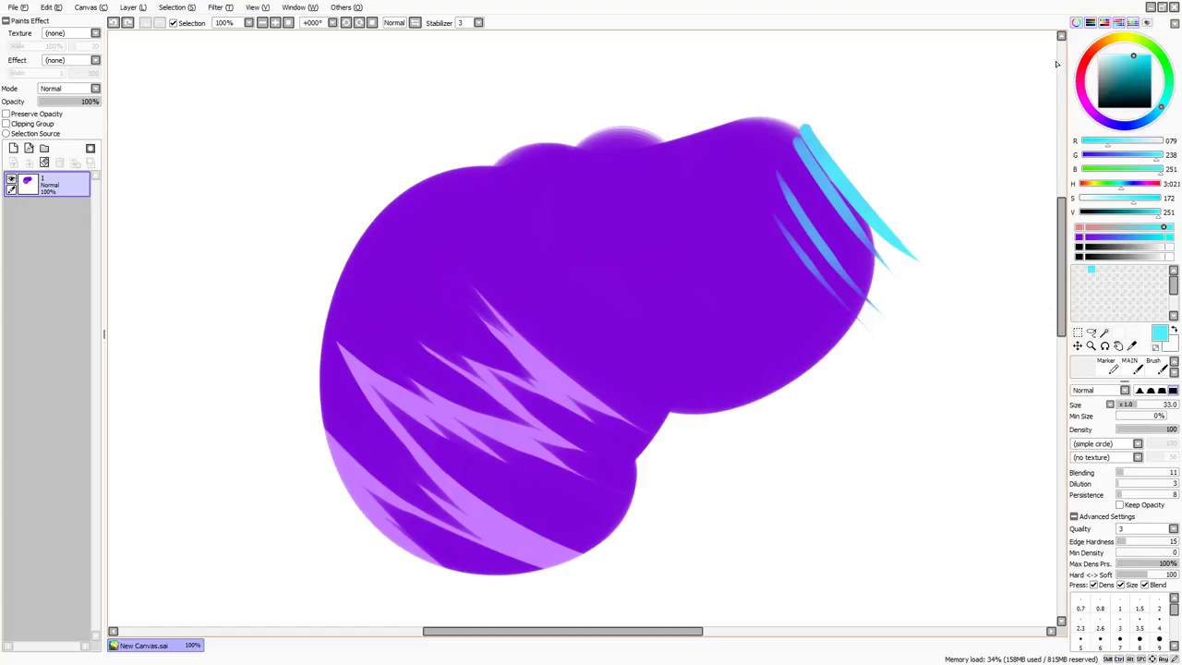
# Show the scratch pad, paint in it with cyan and the shape's purple, and pick the blended violet R 113, G 072, B 227.
pyautogui.click(1146, 22)
pyautogui.moveTo(1093, 371)
pyautogui.mouseDown()
pyautogui.moveTo(1124, 388)
pyautogui.moveTo(1115, 378)
pyautogui.moveTo(1148, 379)
pyautogui.moveTo(1090, 391)
pyautogui.moveTo(1099, 356)
pyautogui.moveTo(1077, 400)
pyautogui.moveTo(1138, 404)
pyautogui.moveTo(1150, 383)
pyautogui.moveTo(1110, 336)
pyautogui.moveTo(1157, 349)
pyautogui.moveTo(1101, 391)
pyautogui.moveTo(1069, 377)
pyautogui.mouseUp()
pyautogui.keyDown('alt'); pyautogui.click(776, 291); pyautogui.keyUp('alt')
pyautogui.rightClick(1128, 381)
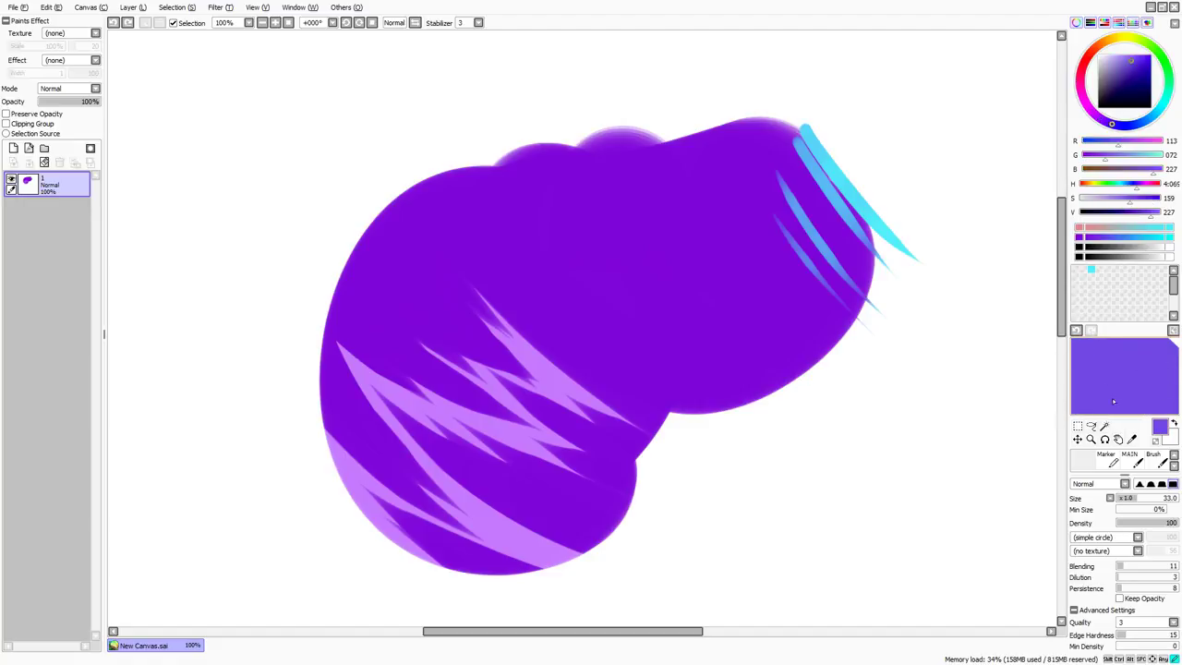
# Fill the scratch pad with the current color and try its own undo and redo until the painted mix is restored.
pyautogui.click(1173, 331)
pyautogui.click(1076, 332)
pyautogui.click(1092, 331)
pyautogui.click(1076, 332)
pyautogui.click(1077, 331)
pyautogui.click(1077, 331)
pyautogui.click(1091, 331)
pyautogui.click(1077, 331)
# Undo the last cyan canvas stroke, paint violet into the scratch pad, and test a violet stroke on the canvas.
pyautogui.hotkey('ctrl', 'z')
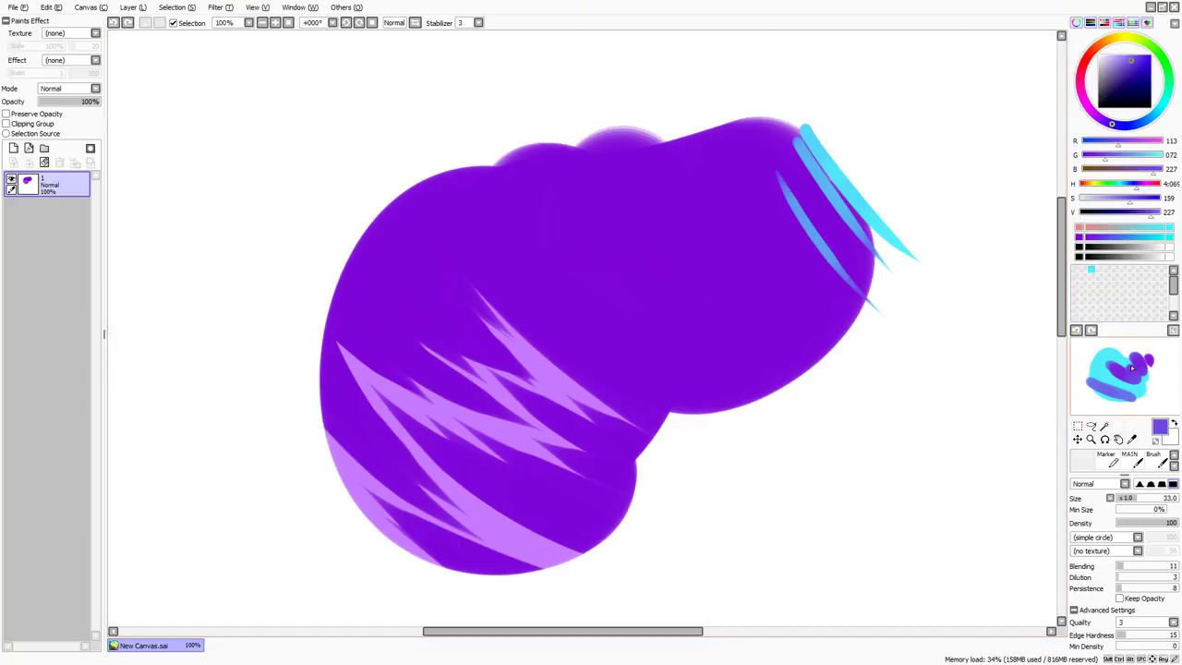
pyautogui.moveTo(1132, 368)
pyautogui.mouseDown()
pyautogui.moveTo(1103, 383)
pyautogui.moveTo(1145, 396)
pyautogui.mouseUp()
pyautogui.moveTo(732, 318)
pyautogui.mouseDown()
pyautogui.moveTo(940, 319)
pyautogui.moveTo(974, 374)
pyautogui.mouseUp()
pyautogui.hotkey('ctrl', 'z')
# Try covering the scratch pad with the size 381 brush, undo it, and return to the size 33 brush.
pyautogui.press('c')
pyautogui.moveTo(1121, 381)
pyautogui.mouseDown()
pyautogui.moveTo(1132, 333)
pyautogui.moveTo(1106, 352)
pyautogui.moveTo(1128, 376)
pyautogui.mouseUp()
pyautogui.hotkey('ctrl', 'z')
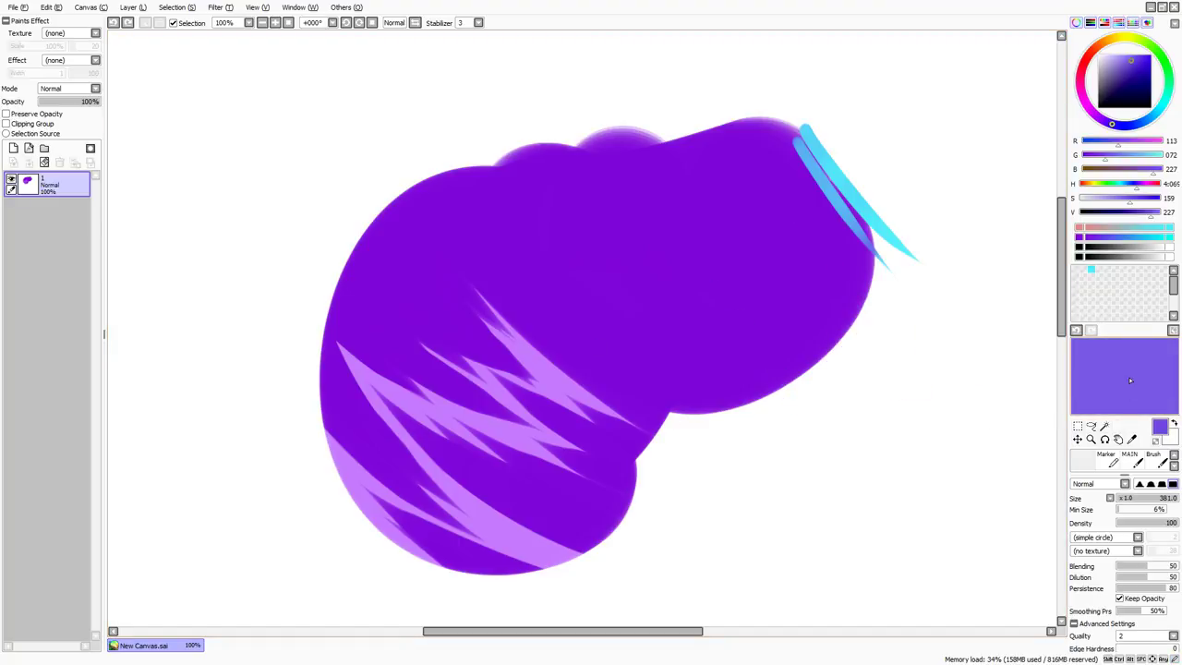
pyautogui.click(1077, 331)
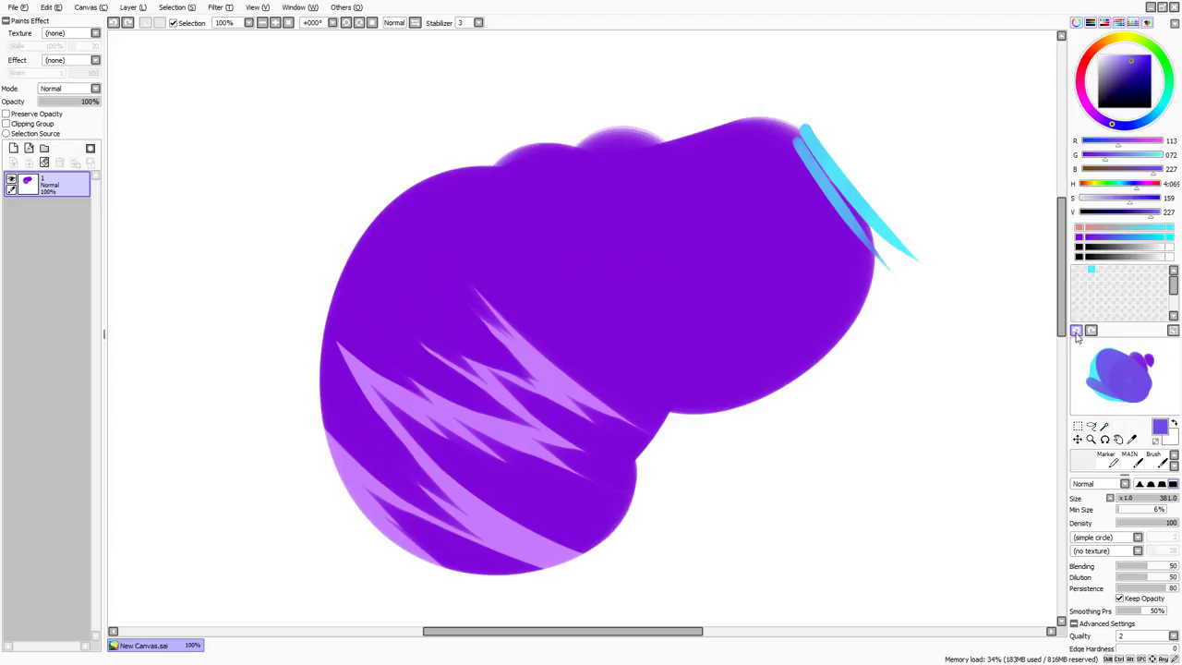
pyautogui.press('v')
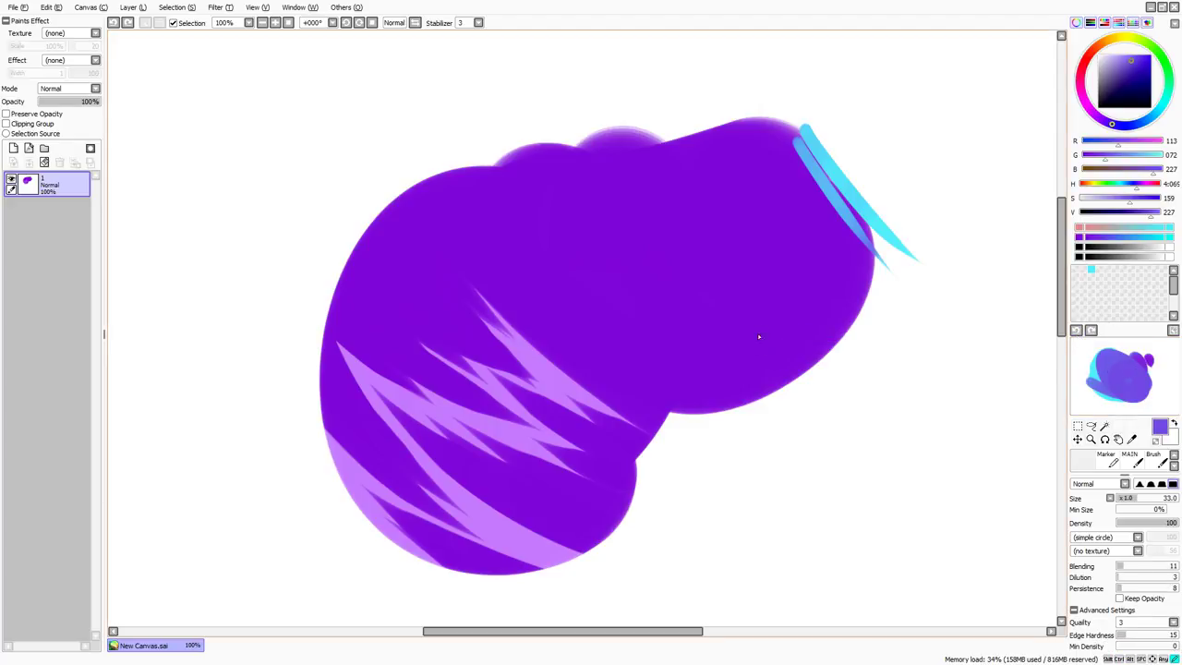
# Test and undo a violet canvas stroke, then paint in the scratch pad and pick cyan from it.
pyautogui.moveTo(757, 337); pyautogui.dragTo(1030, 280)
pyautogui.hotkey('ctrl', 'z')
pyautogui.moveTo(1089, 358); pyautogui.dragTo(1101, 391)
pyautogui.rightClick(1104, 398)
pyautogui.hotkey('ctrl', 'z')
# Dab cyan over the violet in the scratch pad and paint a wavy cyan stroke on the white canvas below the shape.
pyautogui.moveTo(1095, 348)
pyautogui.mouseDown()
pyautogui.moveTo(1103, 289)
pyautogui.moveTo(1131, 389)
pyautogui.mouseUp()
pyautogui.moveTo(1156, 370); pyautogui.dragTo(1157, 375)
pyautogui.moveTo(1138, 351); pyautogui.dragTo(1130, 356)
pyautogui.moveTo(858, 439); pyautogui.dragTo(966, 452)
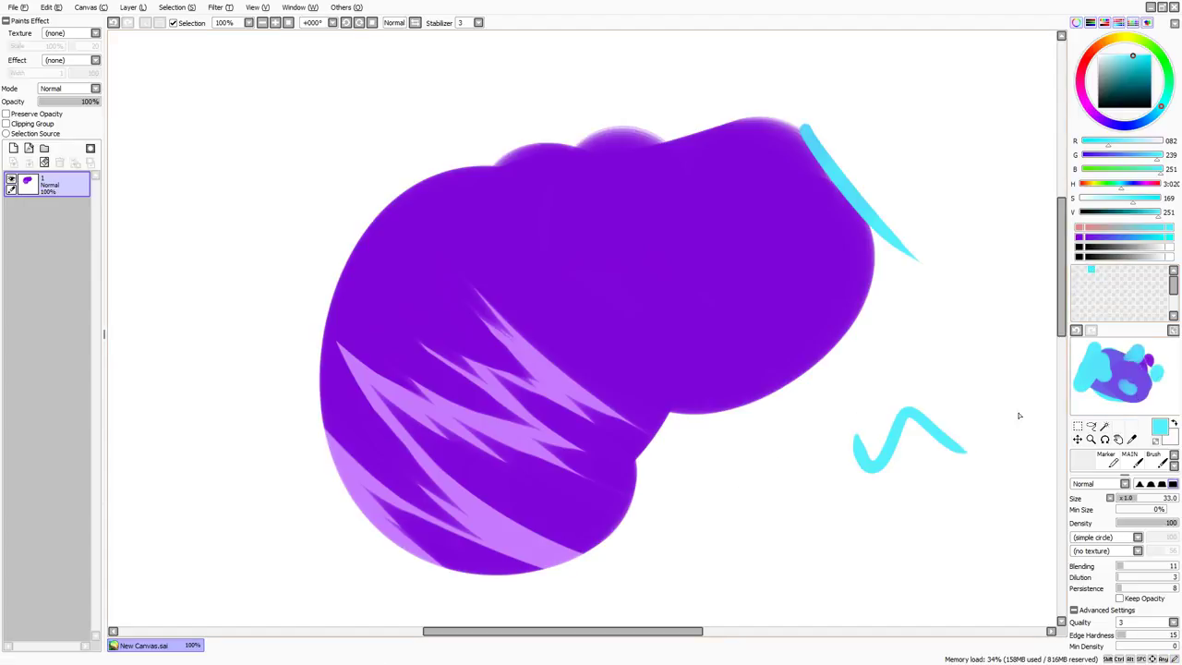
# Sample colors alternately from the scratch pad and the canvas, finishing on the violet-blue R 107, G 100, B 231.
pyautogui.rightClick(1120, 367)
pyautogui.rightClick(804, 423)
pyautogui.rightClick(1120, 367)
pyautogui.rightClick(1093, 366)
pyautogui.rightClick(1120, 368)
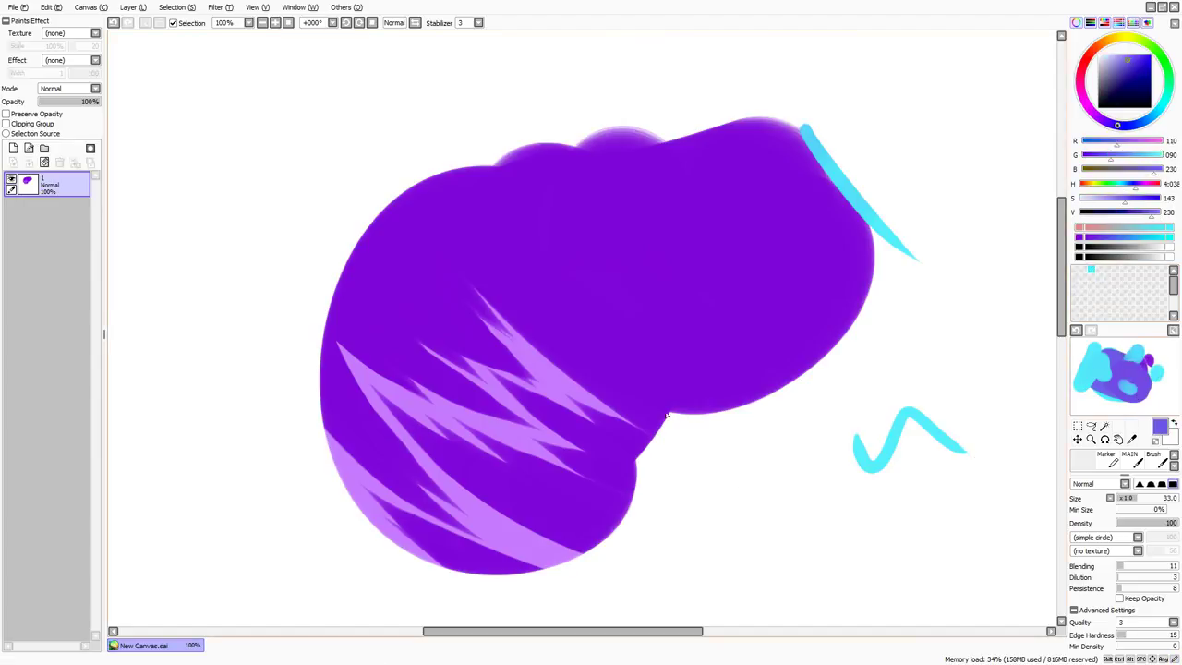
pyautogui.keyDown('alt'); pyautogui.click(1123, 392); pyautogui.keyUp('alt')
# Clear the scratch pad, then hide the scratch pad, the swatches palette and the color mixer.
pyautogui.click(1150, 24)
pyautogui.click(1146, 24)
pyautogui.click(1173, 330)
pyautogui.click(1147, 22)
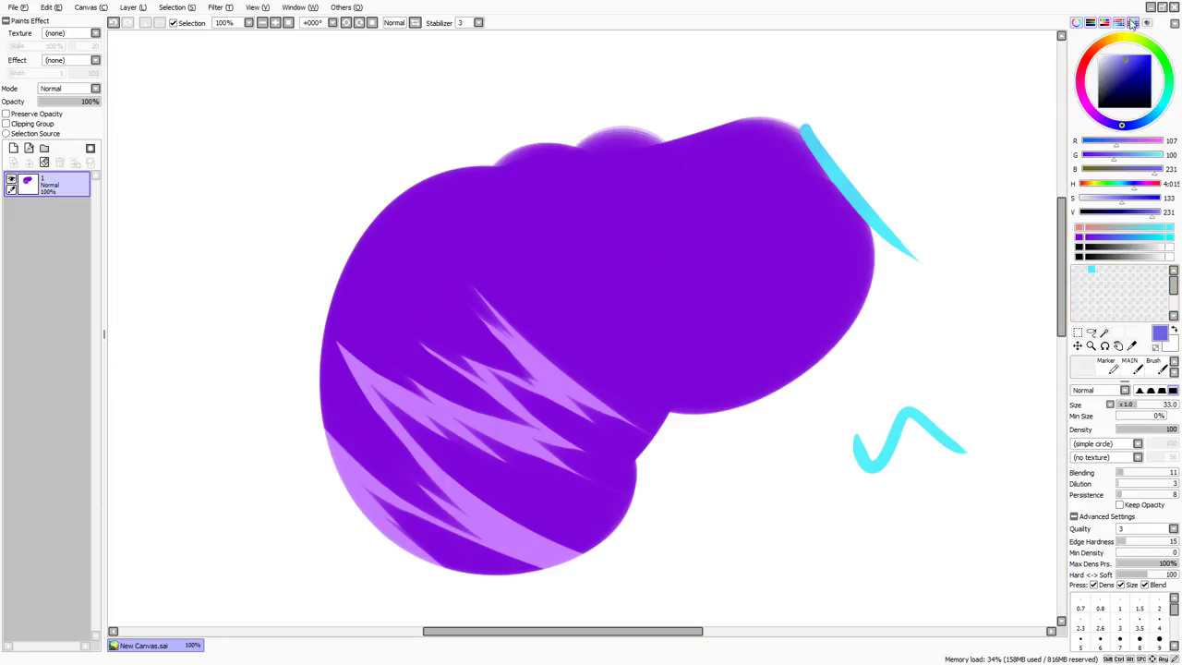
pyautogui.click(1133, 23)
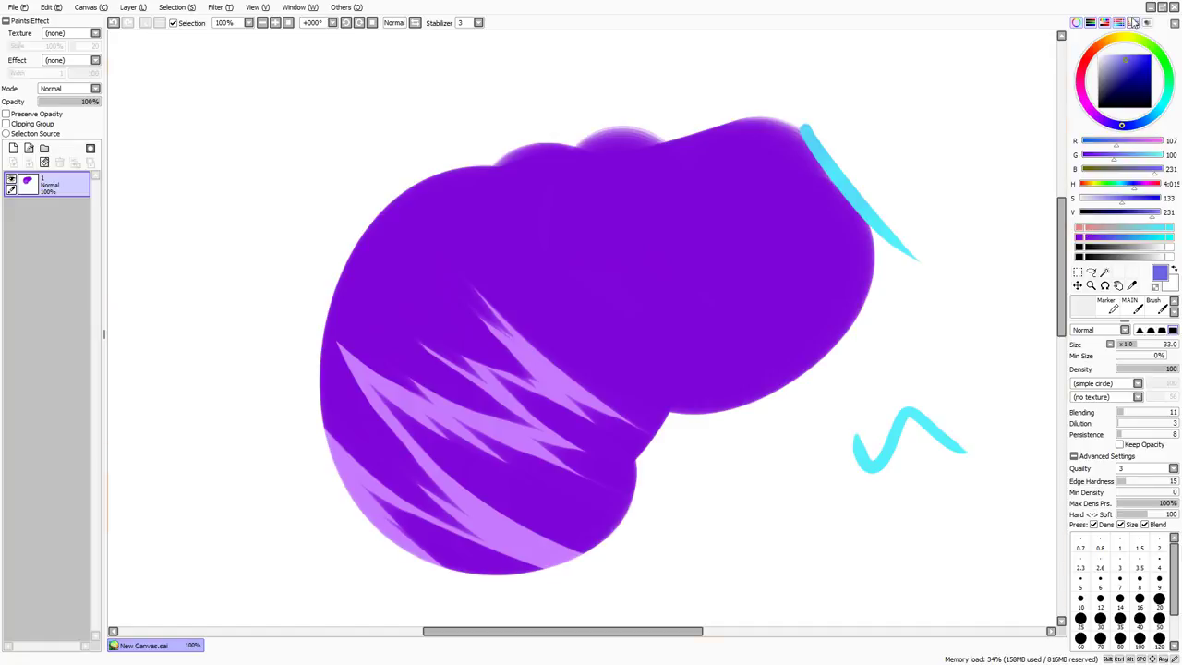
pyautogui.click(1118, 22)
# Adjust the HSV sliders to make greys with values 206 and 144, black, and finally a full red.
pyautogui.moveTo(1139, 185); pyautogui.dragTo(1072, 200)
pyautogui.click(1160, 211)
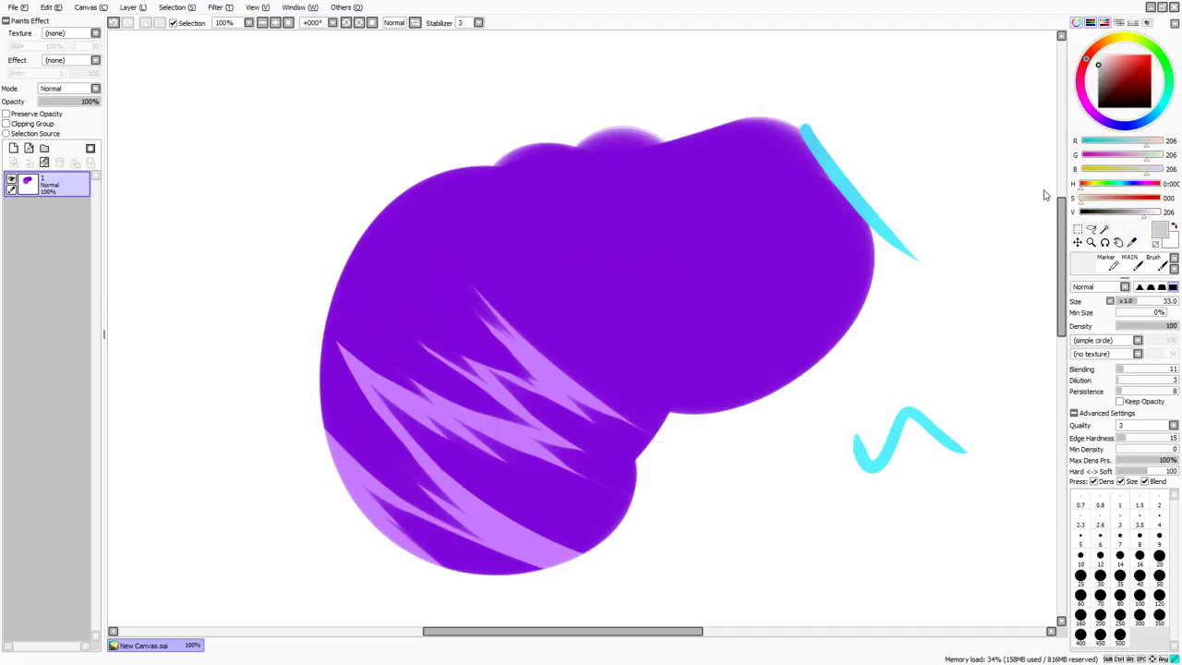
pyautogui.click(1126, 211)
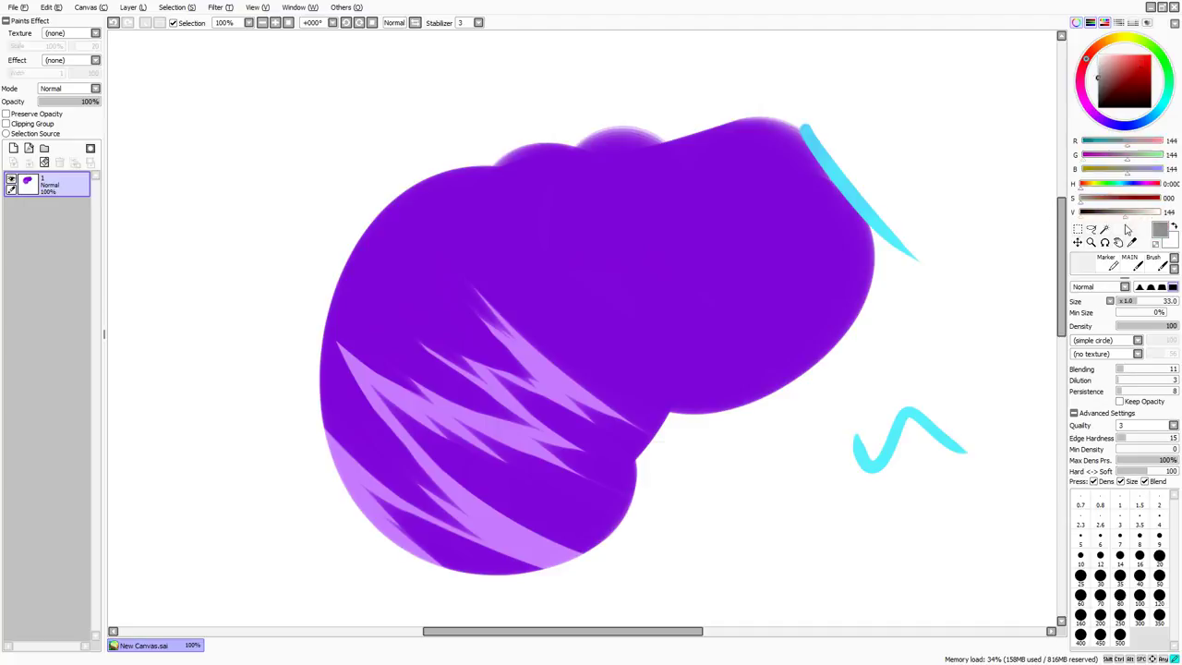
pyautogui.moveTo(1126, 229); pyautogui.dragTo(912, 214)
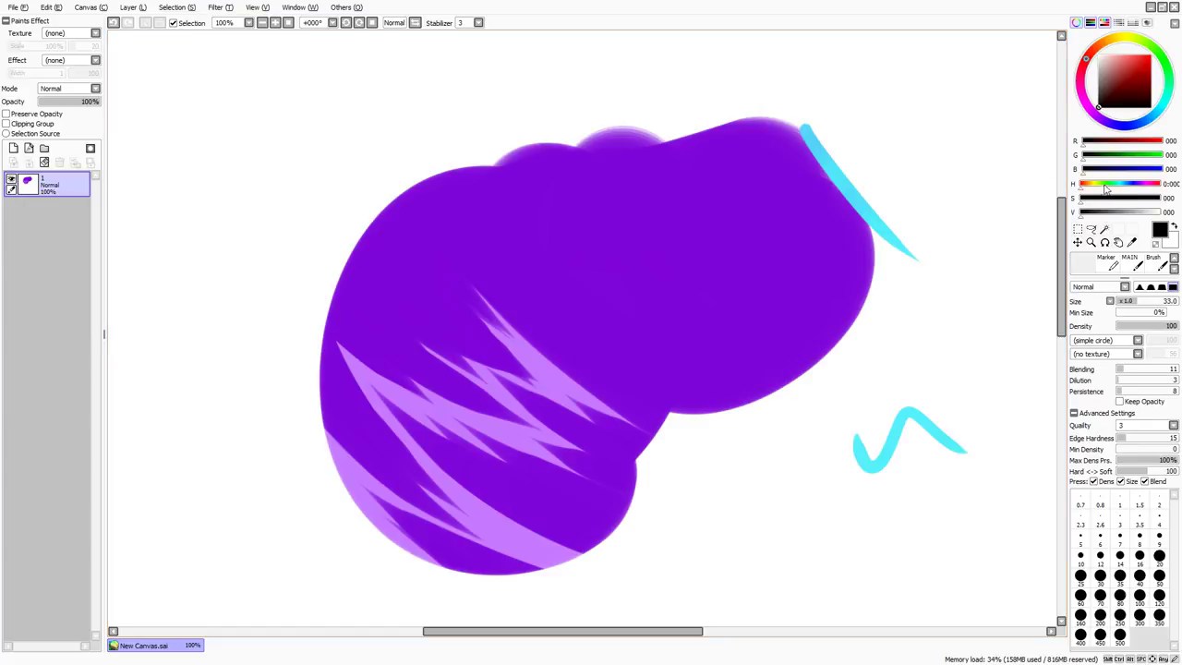
pyautogui.moveTo(1108, 198)
pyautogui.mouseDown()
pyautogui.moveTo(1169, 203)
pyautogui.moveTo(1164, 218)
pyautogui.mouseUp()
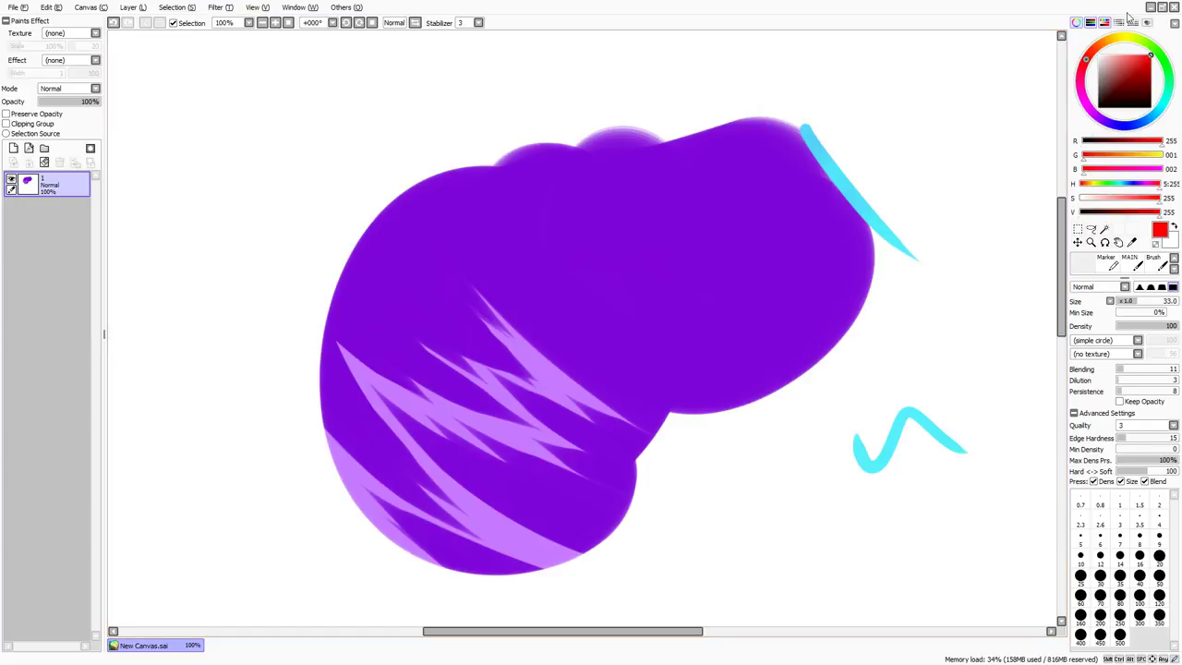
# Hide the HSV sliders and use the RGB sliders to mix yellow, pure blue with blue at 255, and a darker blue.
pyautogui.click(1104, 23)
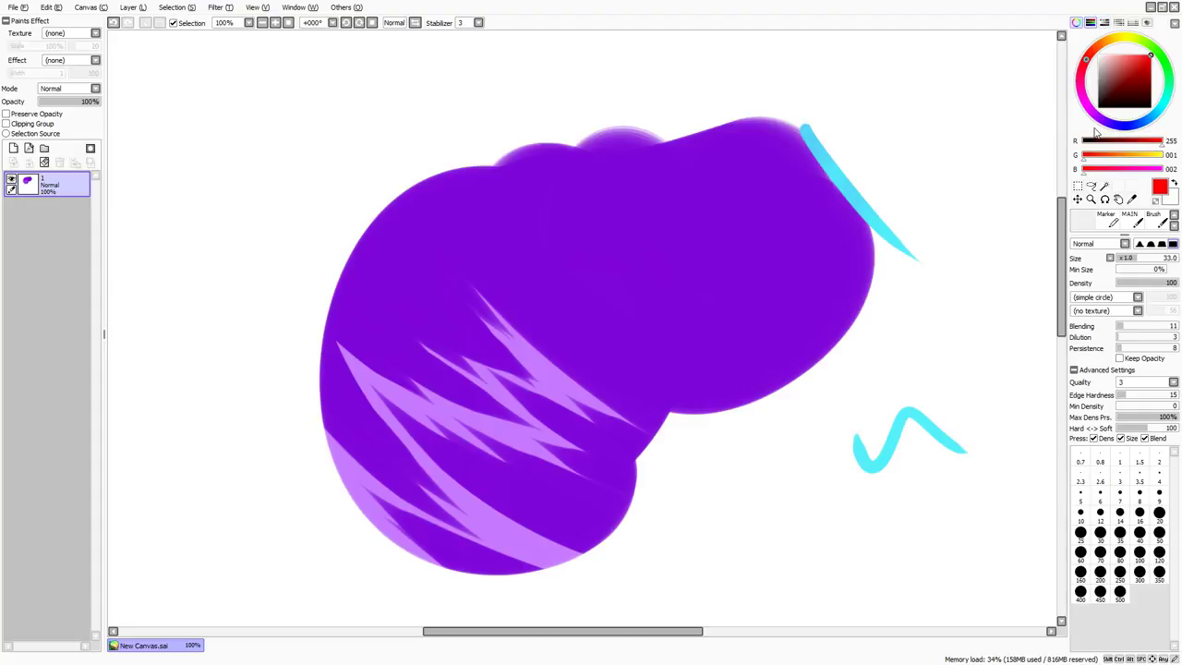
pyautogui.moveTo(1160, 142)
pyautogui.mouseDown()
pyautogui.moveTo(1109, 142)
pyautogui.moveTo(1172, 155)
pyautogui.mouseUp()
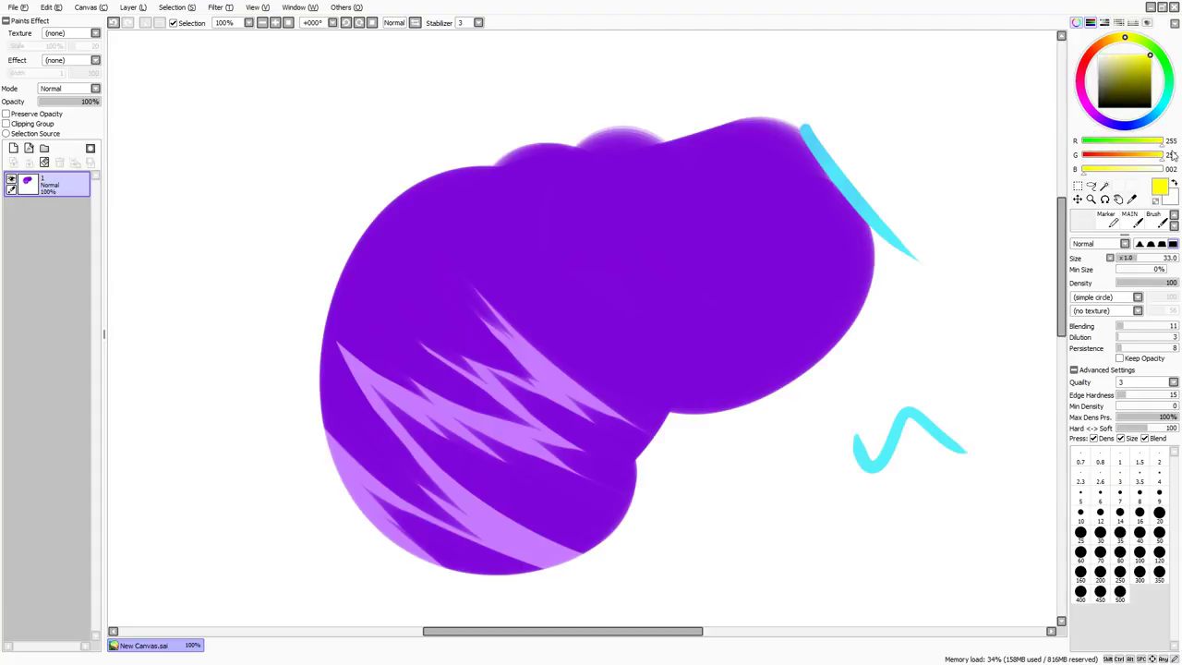
pyautogui.moveTo(1086, 172)
pyautogui.mouseDown()
pyautogui.moveTo(1153, 166)
pyautogui.moveTo(1080, 157)
pyautogui.mouseUp()
pyautogui.moveTo(1161, 144); pyautogui.dragTo(1080, 144)
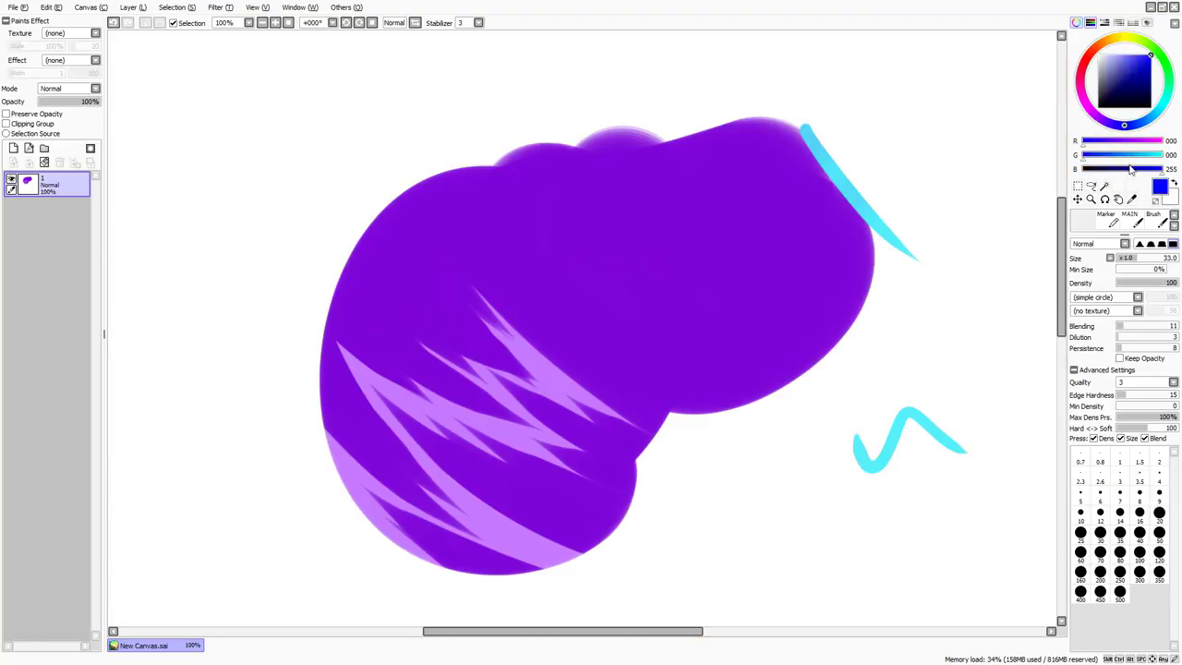
pyautogui.moveTo(1141, 171); pyautogui.dragTo(1135, 169)
# Hide the RGB sliders and pick a bright saturated blue from the color wheel's inner square.
pyautogui.click(1076, 23)
pyautogui.click(1090, 24)
pyautogui.click(1076, 23)
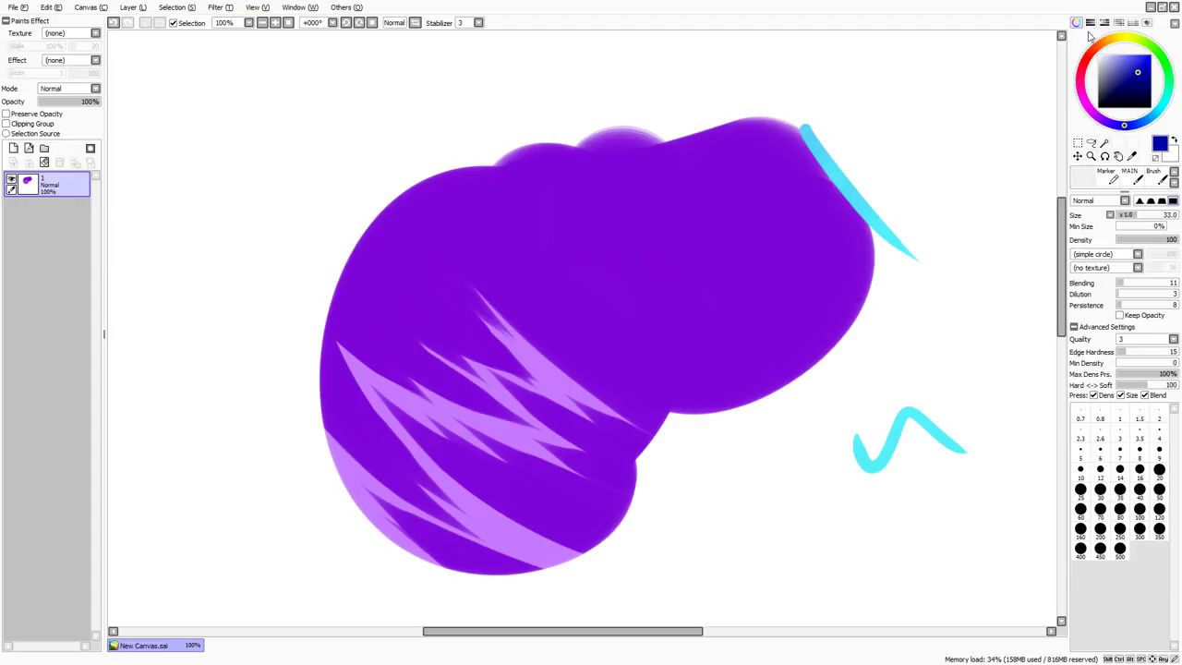
pyautogui.moveTo(1127, 58)
pyautogui.mouseDown()
pyautogui.moveTo(1117, 52)
pyautogui.moveTo(1139, 53)
pyautogui.moveTo(1136, 78)
pyautogui.mouseUp()
pyautogui.moveTo(1148, 77)
pyautogui.mouseDown()
pyautogui.moveTo(1100, 33)
pyautogui.moveTo(1154, 61)
pyautogui.moveTo(1058, 34)
pyautogui.moveTo(1093, 129)
pyautogui.moveTo(1153, 97)
pyautogui.moveTo(1144, 62)
pyautogui.moveTo(1150, 79)
pyautogui.moveTo(1163, 76)
pyautogui.mouseUp()
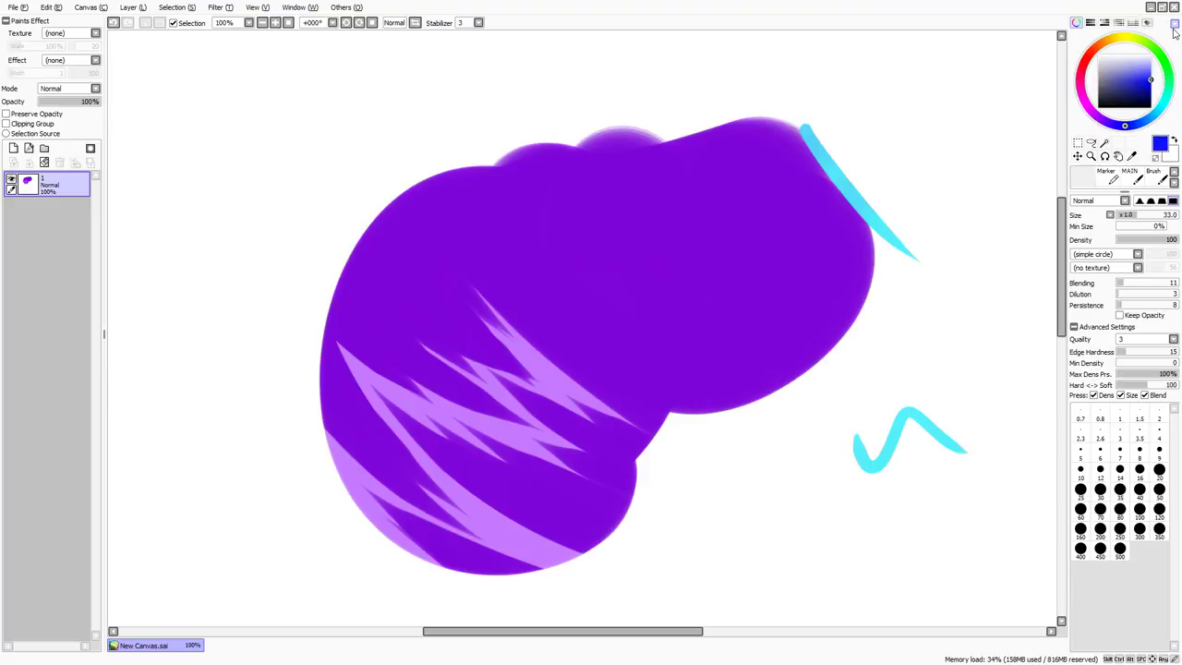
pyautogui.click(1159, 60)
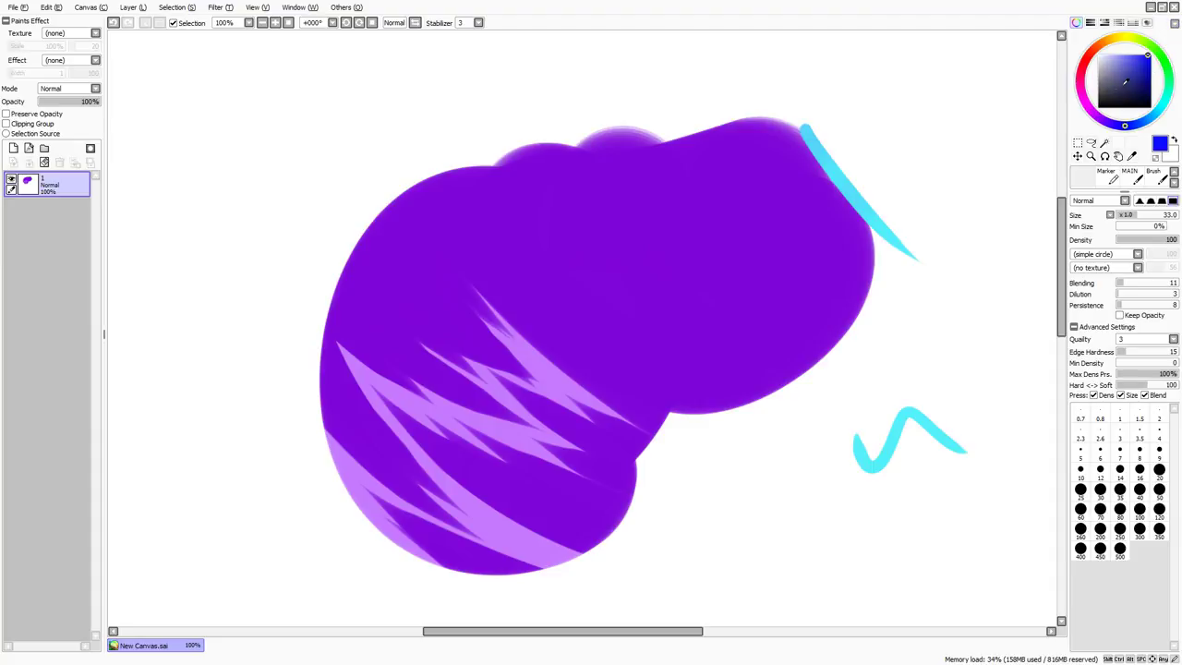
# Pick a very dark navy blue from the color wheel's square and scribble zigzags and small circles beside the purple shape.
pyautogui.moveTo(1124, 82)
pyautogui.mouseDown()
pyautogui.moveTo(1135, 90)
pyautogui.moveTo(1114, 60)
pyautogui.moveTo(1151, 95)
pyautogui.moveTo(1110, 80)
pyautogui.moveTo(1114, 92)
pyautogui.moveTo(1154, 50)
pyautogui.moveTo(1097, 99)
pyautogui.moveTo(1117, 84)
pyautogui.moveTo(1112, 52)
pyautogui.moveTo(1150, 95)
pyautogui.moveTo(1150, 55)
pyautogui.moveTo(1135, 52)
pyautogui.moveTo(1150, 98)
pyautogui.mouseUp()
pyautogui.moveTo(984, 112); pyautogui.dragTo(970, 96)
pyautogui.moveTo(969, 93)
pyautogui.mouseDown()
pyautogui.moveTo(1002, 146)
pyautogui.moveTo(934, 94)
pyautogui.moveTo(965, 207)
pyautogui.moveTo(895, 178)
pyautogui.moveTo(893, 211)
pyautogui.mouseUp()
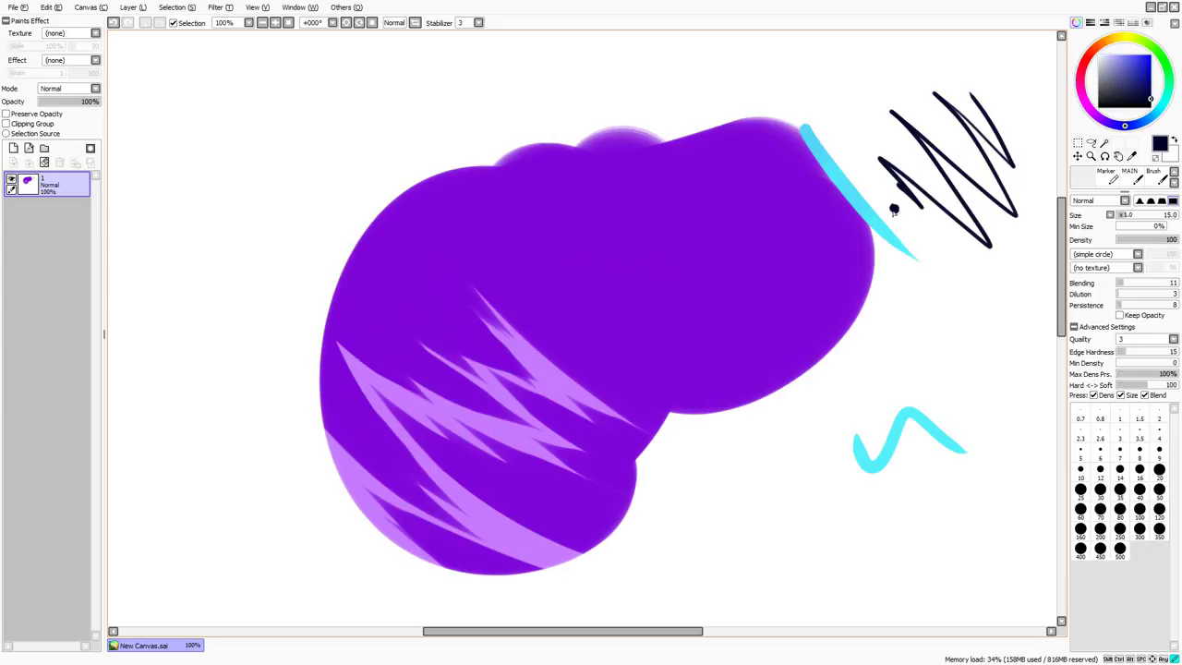
pyautogui.moveTo(1013, 104); pyautogui.dragTo(1002, 125)
pyautogui.moveTo(884, 97)
pyautogui.mouseDown()
pyautogui.moveTo(859, 101)
pyautogui.moveTo(933, 130)
pyautogui.moveTo(884, 174)
pyautogui.mouseUp()
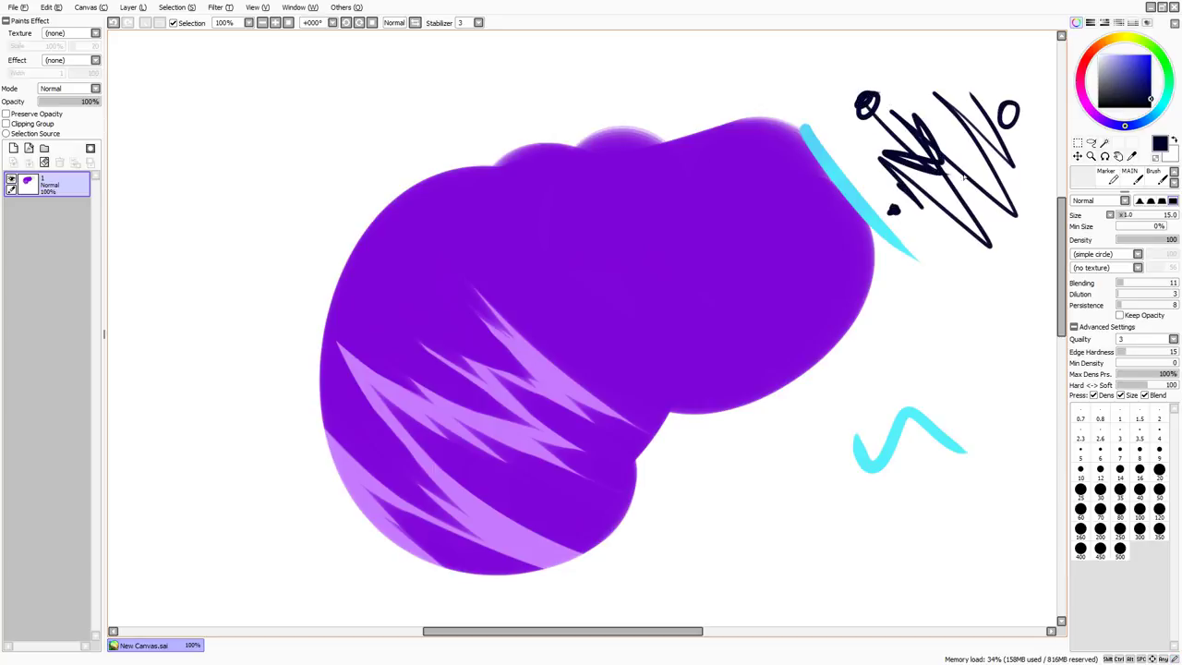
pyautogui.click(1164, 40)
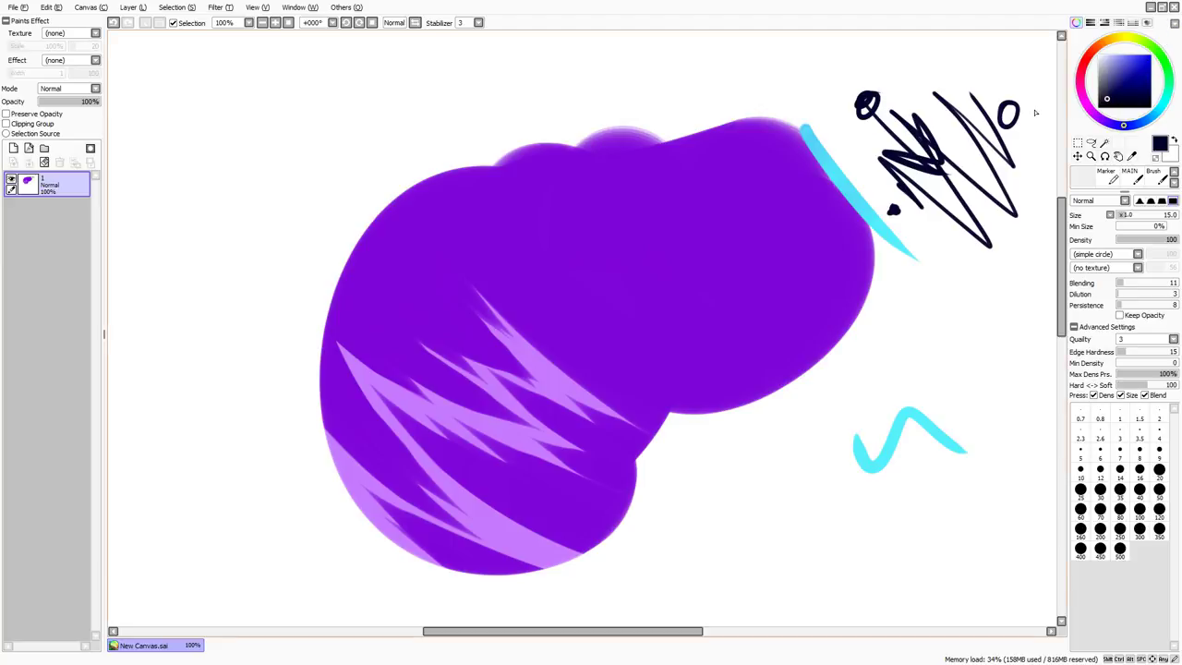
# Sketch a thick vertical bar with hatching and an arrow, plus a small hatched square, around the zigzags in navy.
pyautogui.moveTo(917, 309); pyautogui.dragTo(865, 276)
pyautogui.moveTo(951, 223)
pyautogui.mouseDown()
pyautogui.moveTo(966, 387)
pyautogui.moveTo(944, 238)
pyautogui.moveTo(859, 360)
pyautogui.moveTo(809, 268)
pyautogui.moveTo(792, 312)
pyautogui.mouseUp()
pyautogui.moveTo(952, 379)
pyautogui.mouseDown()
pyautogui.moveTo(840, 372)
pyautogui.moveTo(822, 389)
pyautogui.mouseUp()
pyautogui.moveTo(907, 237); pyautogui.dragTo(780, 354)
pyautogui.moveTo(840, 115); pyautogui.dragTo(795, 135)
pyautogui.hotkey('ctrl', 'z')
pyautogui.moveTo(874, 96)
pyautogui.mouseDown()
pyautogui.moveTo(835, 126)
pyautogui.moveTo(882, 102)
pyautogui.moveTo(847, 117)
pyautogui.moveTo(868, 160)
pyautogui.moveTo(920, 110)
pyautogui.moveTo(910, 147)
pyautogui.mouseUp()
pyautogui.hotkey('ctrl', 'z')
pyautogui.hotkey('ctrl', 'z')
pyautogui.moveTo(829, 169); pyautogui.dragTo(903, 162)
pyautogui.moveTo(901, 101)
pyautogui.mouseDown()
pyautogui.moveTo(908, 122)
pyautogui.moveTo(844, 135)
pyautogui.moveTo(844, 155)
pyautogui.mouseUp()
# Draw a thin vertical line with an arrow pointing toward the thick navy bar.
pyautogui.press('space')
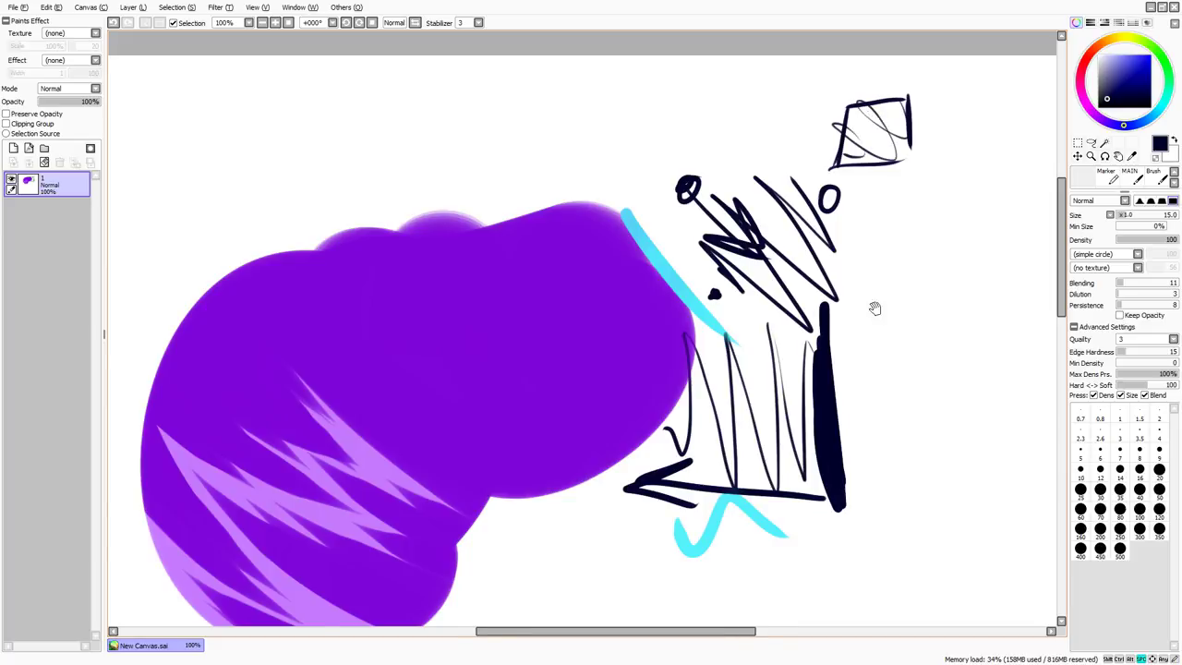
pyautogui.moveTo(874, 308); pyautogui.dragTo(812, 253)
pyautogui.moveTo(889, 268); pyautogui.dragTo(892, 401)
pyautogui.moveTo(882, 330); pyautogui.dragTo(811, 323)
pyautogui.moveTo(841, 302); pyautogui.dragTo(839, 331)
pyautogui.press('space')
pyautogui.moveTo(693, 243); pyautogui.dragTo(789, 314)
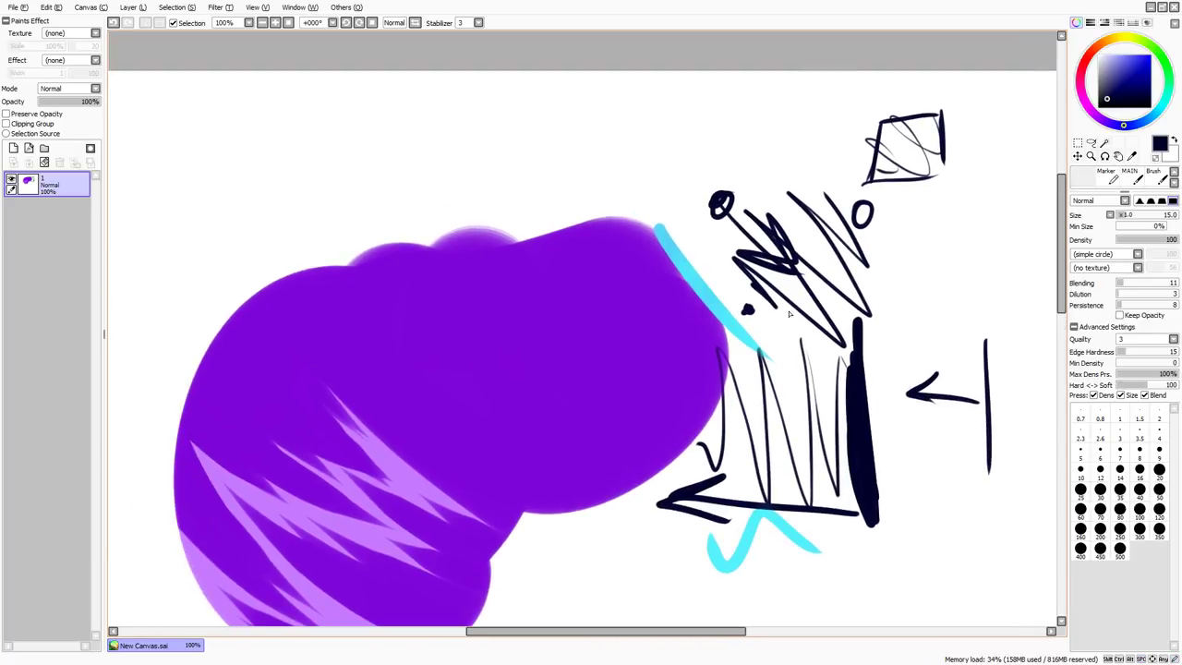
# Clear all the paint from layer 1.
pyautogui.click(44, 163)
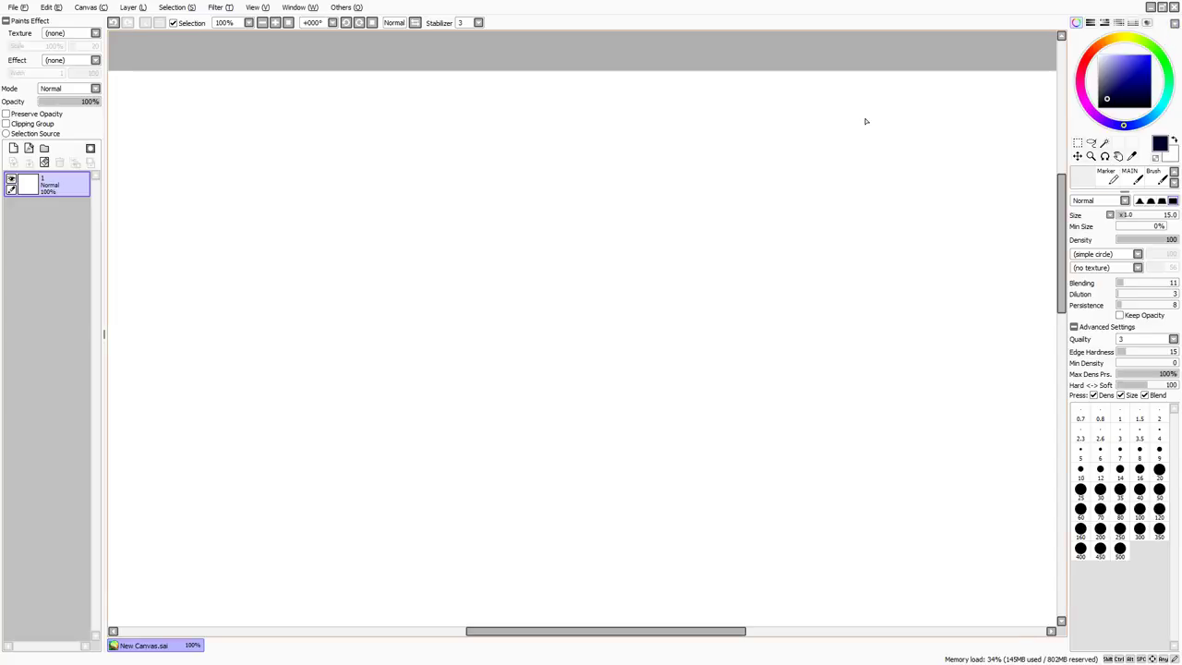
pyautogui.moveTo(789, 277); pyautogui.dragTo(978, 300)
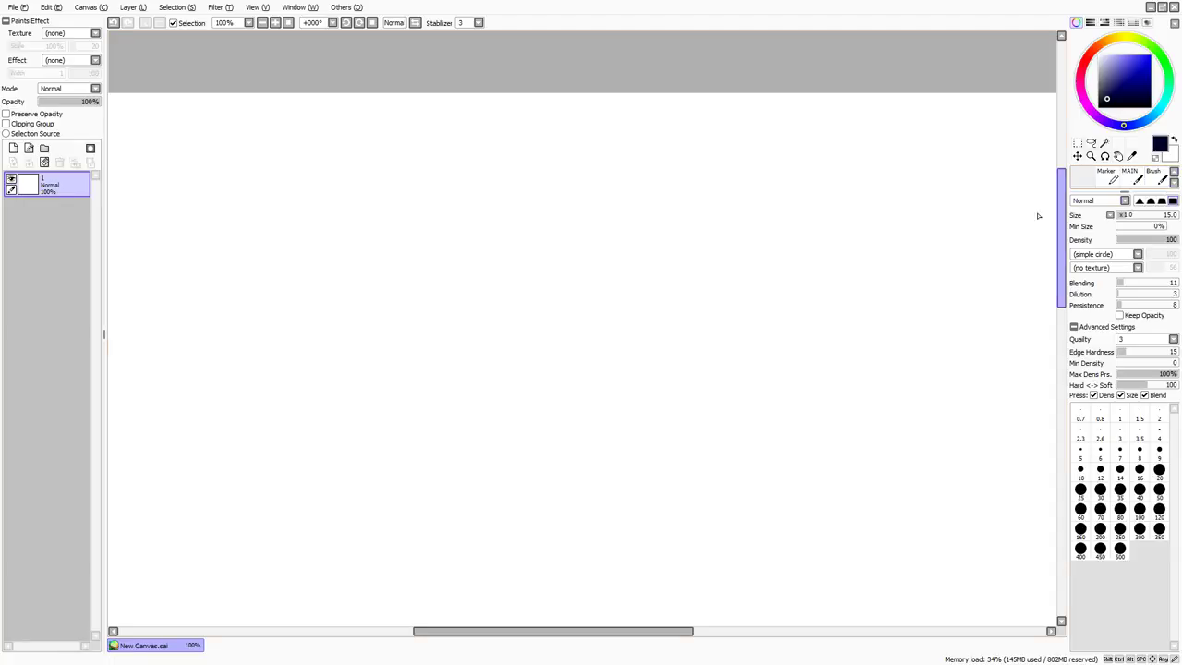
pyautogui.moveTo(804, 422); pyautogui.dragTo(945, 367)
pyautogui.moveTo(1051, 189); pyautogui.dragTo(990, 249)
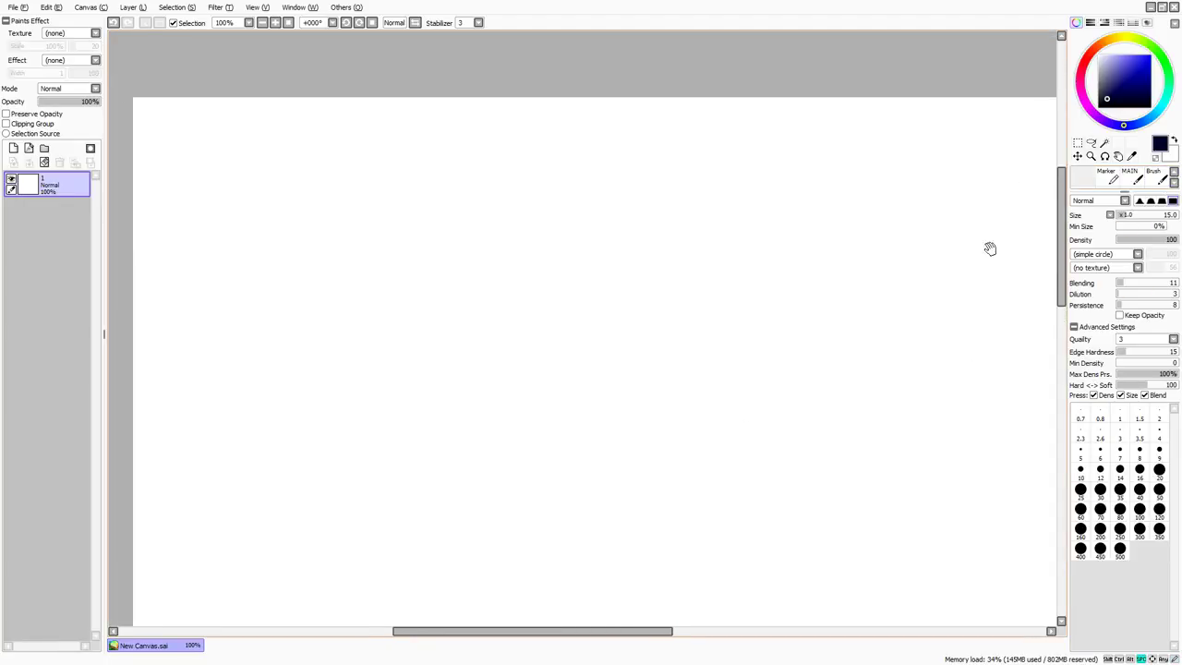
# Make several rectangular marquee selections on the blank canvas, ending with one wide rectangle near the middle.
pyautogui.click(1077, 143)
pyautogui.moveTo(594, 312); pyautogui.dragTo(681, 325)
pyautogui.moveTo(301, 248); pyautogui.dragTo(604, 390)
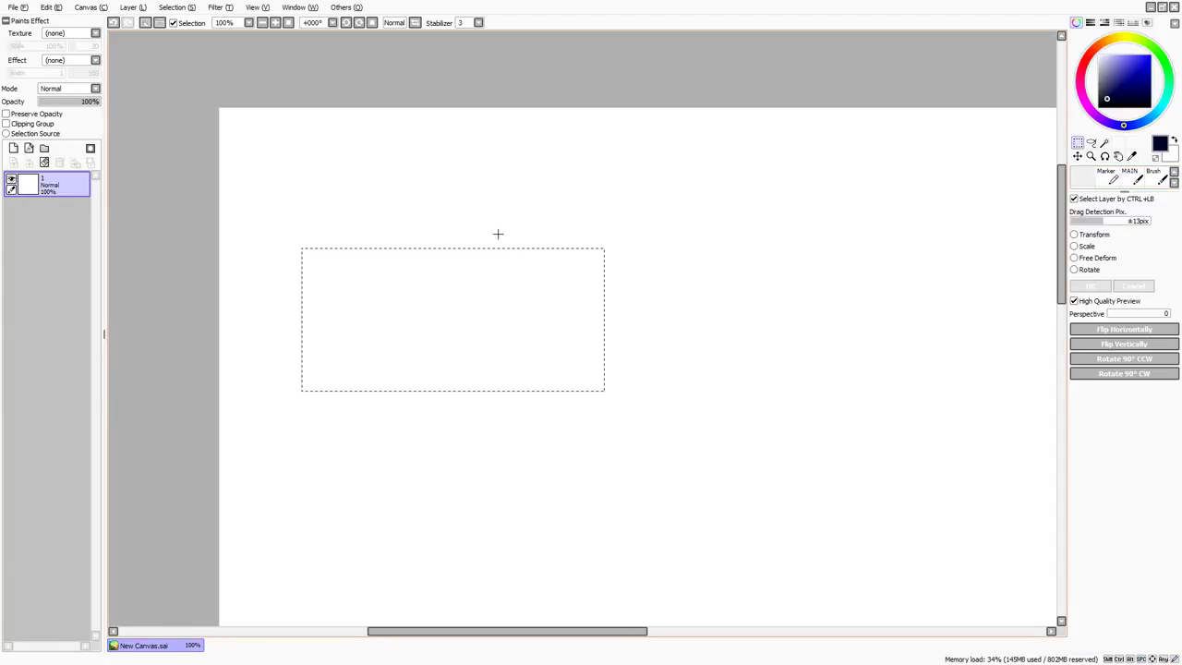
pyautogui.moveTo(477, 214); pyautogui.dragTo(829, 404)
pyautogui.moveTo(584, 309); pyautogui.dragTo(752, 408)
pyautogui.moveTo(597, 448); pyautogui.dragTo(451, 322)
pyautogui.moveTo(491, 213); pyautogui.dragTo(694, 392)
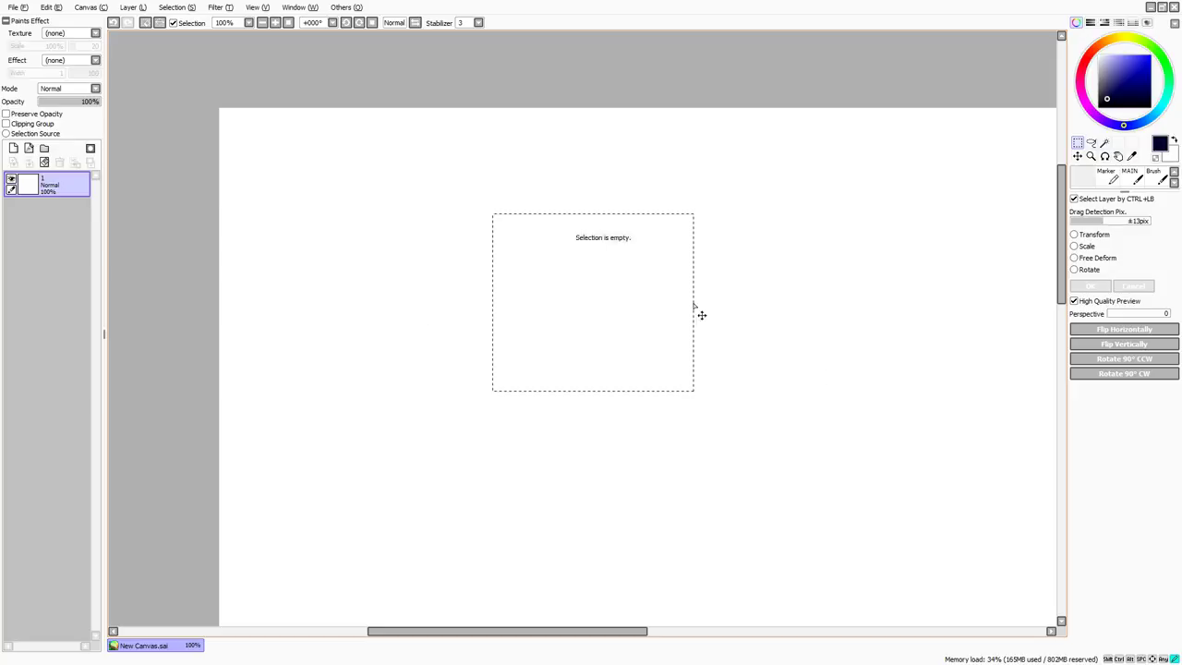
pyautogui.click(622, 71)
pyautogui.moveTo(423, 264); pyautogui.dragTo(842, 408)
pyautogui.scroll(-1, 548, 357)
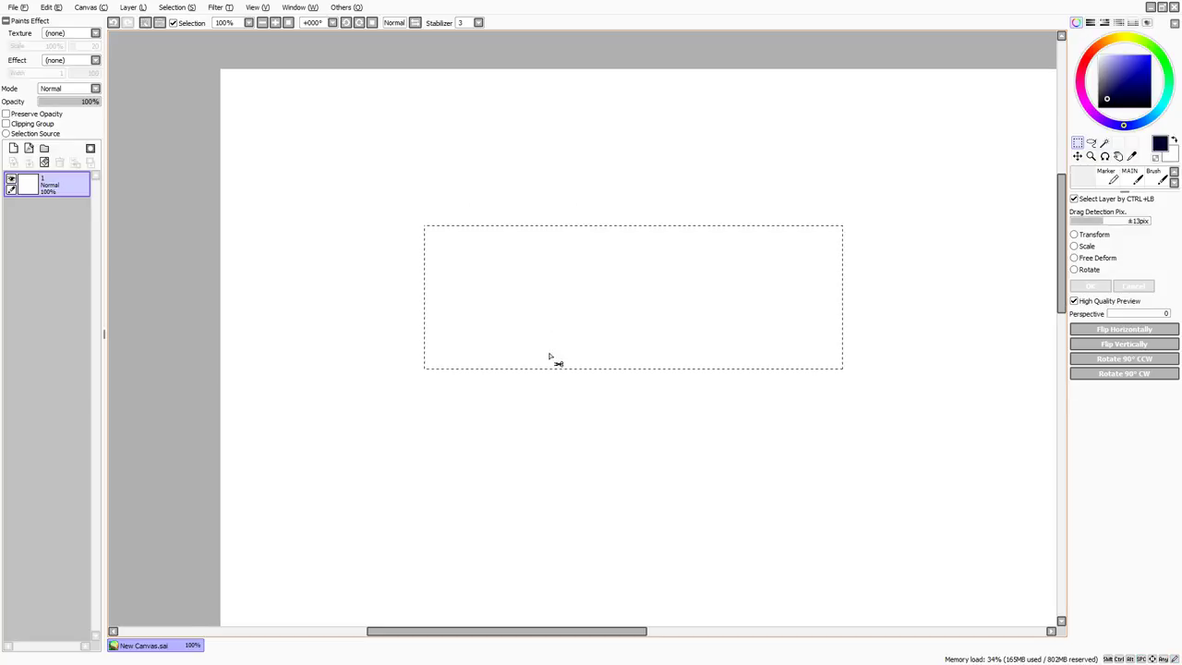
# Add five smaller rectangles to the selection along and above the wide rectangle's upper edge.
pyautogui.press('shift')
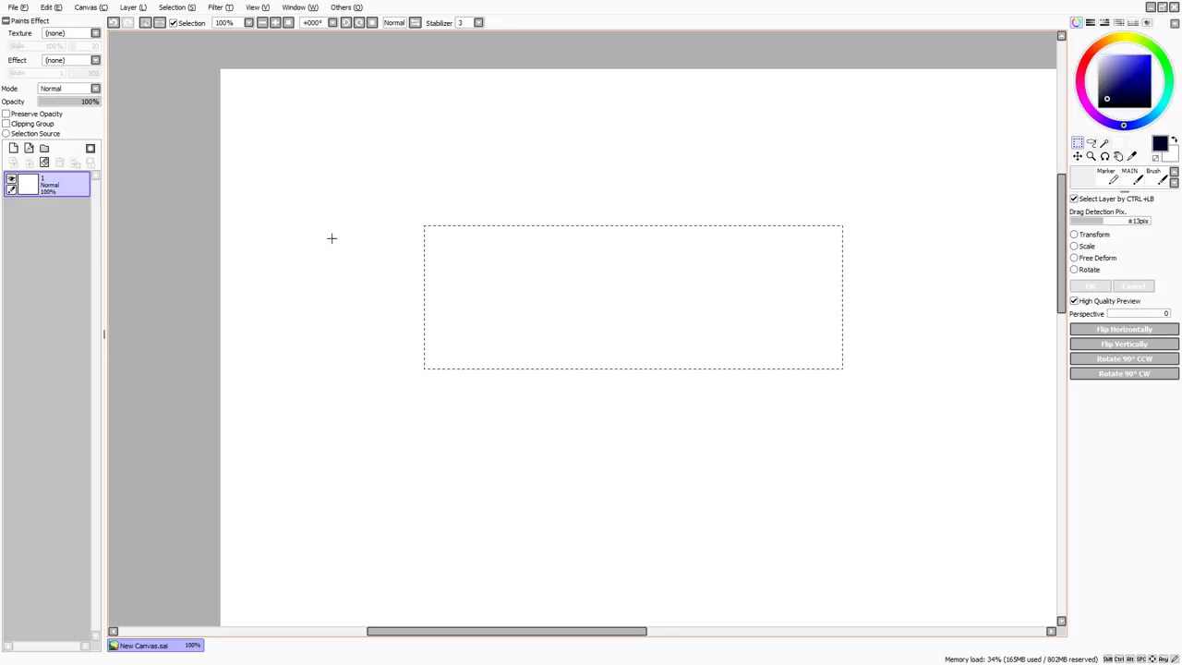
pyautogui.moveTo(336, 155); pyautogui.dragTo(438, 259)
pyautogui.moveTo(475, 165); pyautogui.dragTo(531, 222)
pyautogui.moveTo(571, 166); pyautogui.dragTo(629, 193)
pyautogui.moveTo(708, 134); pyautogui.dragTo(764, 151)
pyautogui.moveTo(849, 134); pyautogui.dragTo(946, 173)
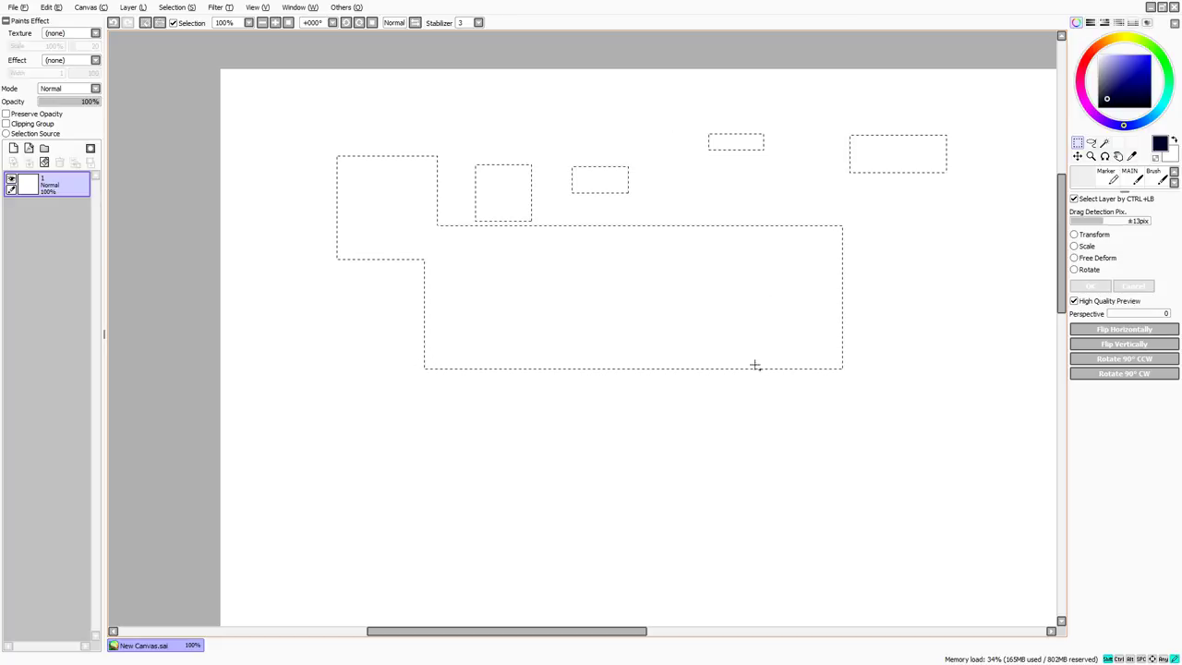
# Extend the selection with many overlapping rectangles around the wide rectangle's lower and left edges.
pyautogui.moveTo(754, 364); pyautogui.dragTo(853, 450)
pyautogui.moveTo(664, 414); pyautogui.dragTo(772, 485)
pyautogui.moveTo(578, 439); pyautogui.dragTo(679, 499)
pyautogui.moveTo(472, 436); pyautogui.dragTo(545, 490)
pyautogui.moveTo(389, 403); pyautogui.dragTo(445, 468)
pyautogui.moveTo(350, 351); pyautogui.dragTo(434, 430)
pyautogui.moveTo(372, 309); pyautogui.dragTo(495, 417)
pyautogui.moveTo(484, 351); pyautogui.dragTo(610, 401)
pyautogui.moveTo(508, 318); pyautogui.dragTo(720, 403)
pyautogui.moveTo(640, 296); pyautogui.dragTo(827, 404)
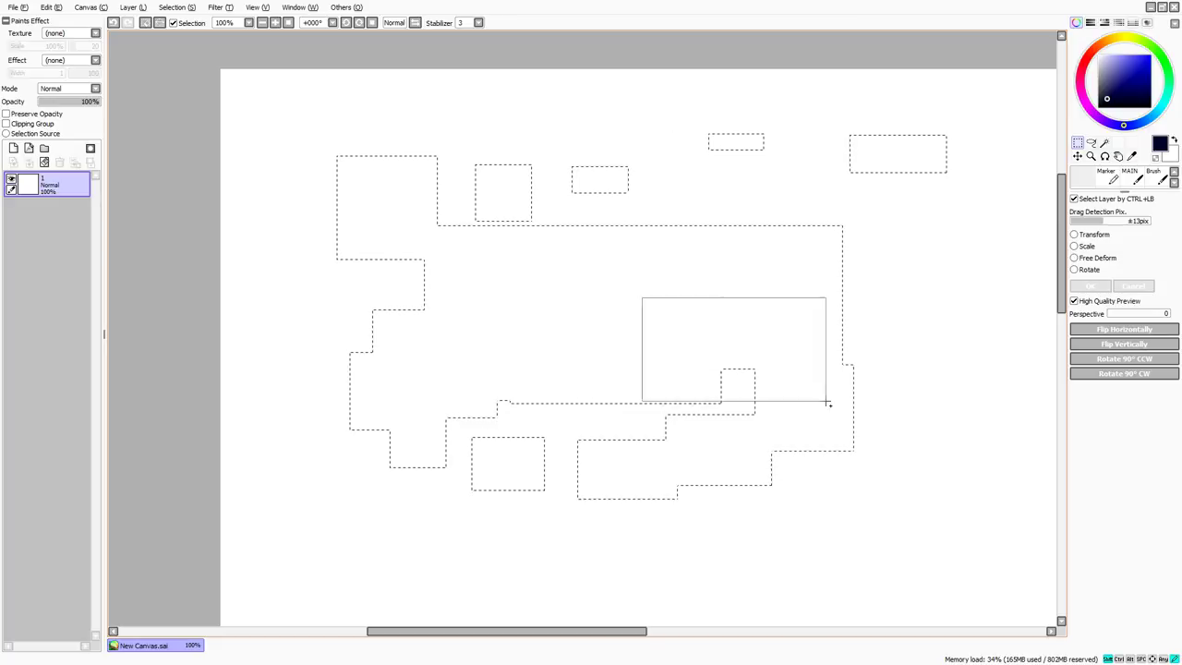
pyautogui.moveTo(645, 348); pyautogui.dragTo(810, 444)
pyautogui.moveTo(368, 406); pyautogui.dragTo(499, 474)
pyautogui.moveTo(296, 309); pyautogui.dragTo(352, 418)
pyautogui.moveTo(288, 269); pyautogui.dragTo(335, 405)
pyautogui.moveTo(416, 274); pyautogui.dragTo(513, 332)
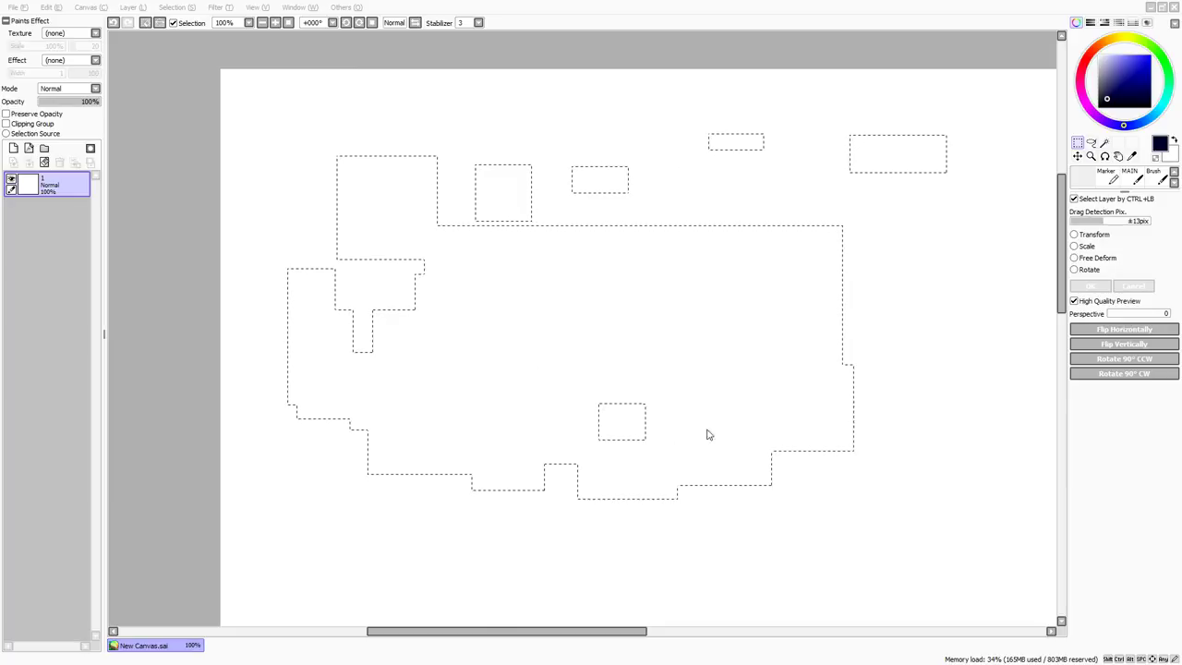
# Paint the whole combined selection navy with the brush at size 333.
pyautogui.click(806, 448)
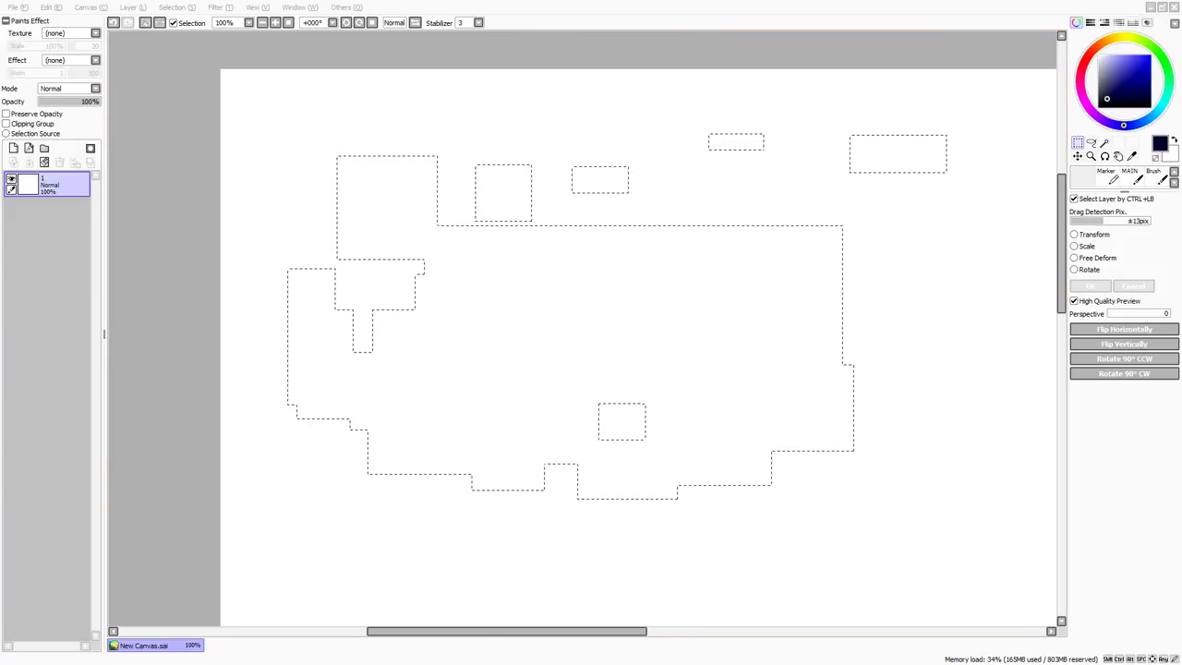
pyautogui.click(631, 343)
pyautogui.press('b')
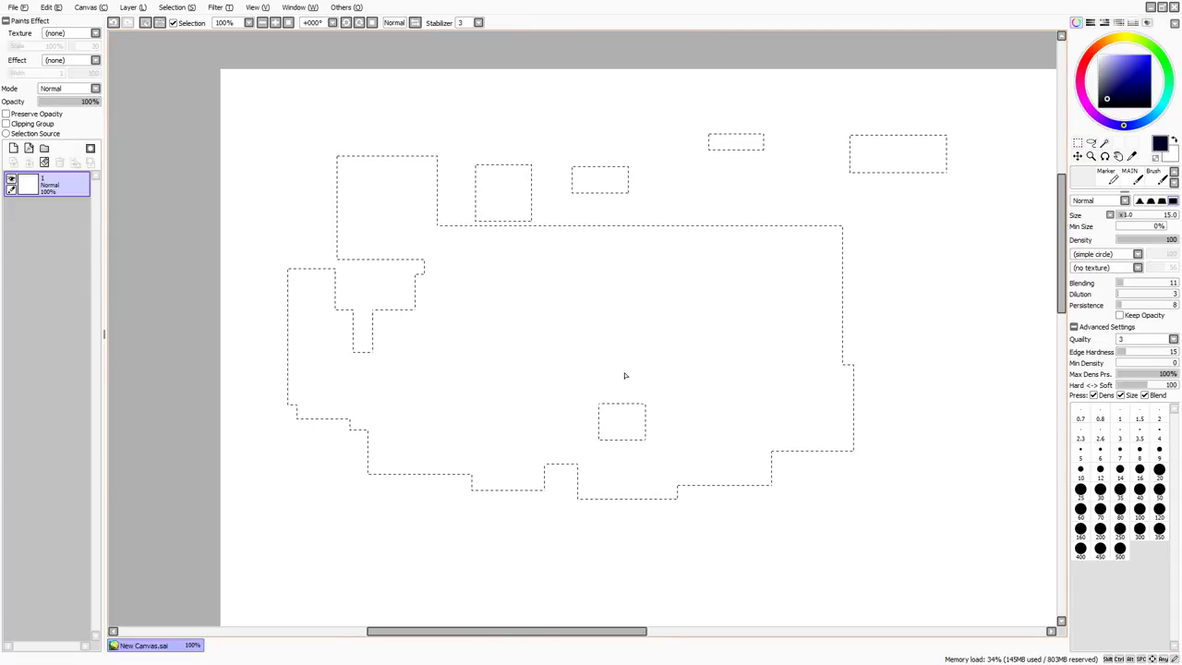
pyautogui.moveTo(566, 348); pyautogui.dragTo(735, 378)
pyautogui.moveTo(667, 434)
pyautogui.mouseDown()
pyautogui.moveTo(825, 249)
pyautogui.moveTo(687, 184)
pyautogui.moveTo(514, 184)
pyautogui.mouseUp()
pyautogui.moveTo(907, 99); pyautogui.dragTo(468, 477)
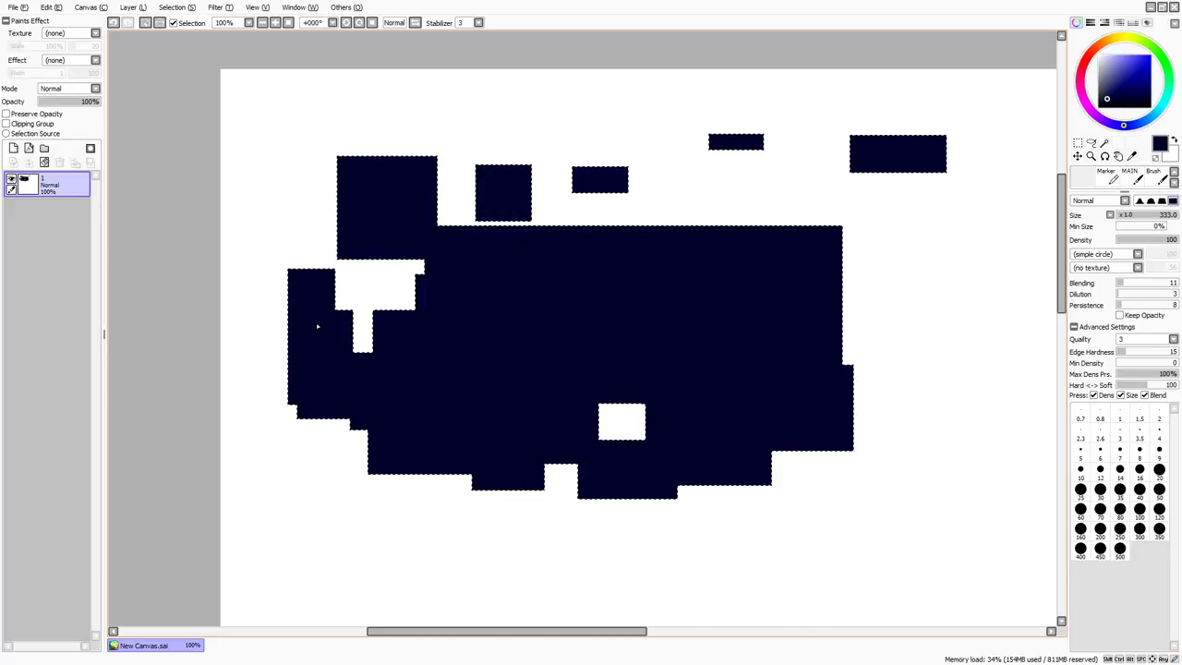
# Clear the selection, paint a freehand test stroke near the navy shape's upper-left corner and undo it.
pyautogui.click(146, 21)
pyautogui.moveTo(281, 231)
pyautogui.mouseDown()
pyautogui.moveTo(274, 238)
pyautogui.moveTo(470, 108)
pyautogui.mouseUp()
pyautogui.hotkey('ctrl', 'z')
# Make a tiny rectangular selection beside the rightmost navy rectangle, try painting over it with the brushes, and clear the selection.
pyautogui.click(1077, 143)
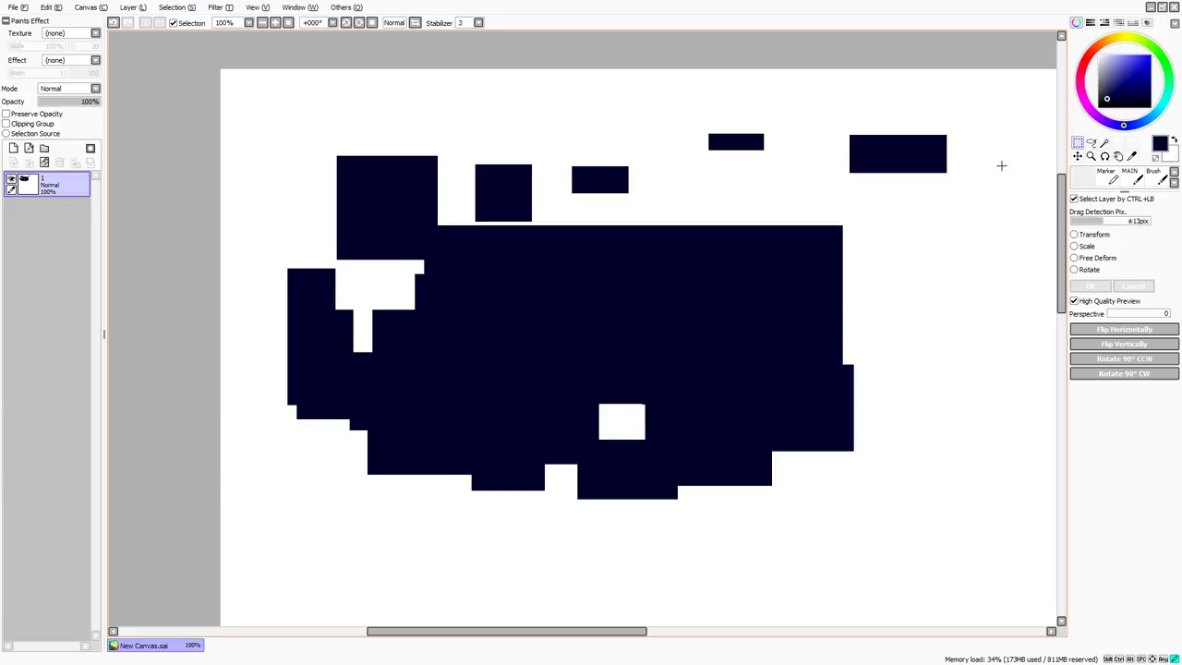
pyautogui.moveTo(1005, 165); pyautogui.dragTo(992, 174)
pyautogui.moveTo(1028, 148)
pyautogui.mouseDown()
pyautogui.moveTo(996, 189)
pyautogui.moveTo(976, 163)
pyautogui.moveTo(947, 182)
pyautogui.moveTo(958, 205)
pyautogui.mouseUp()
pyautogui.press('n')
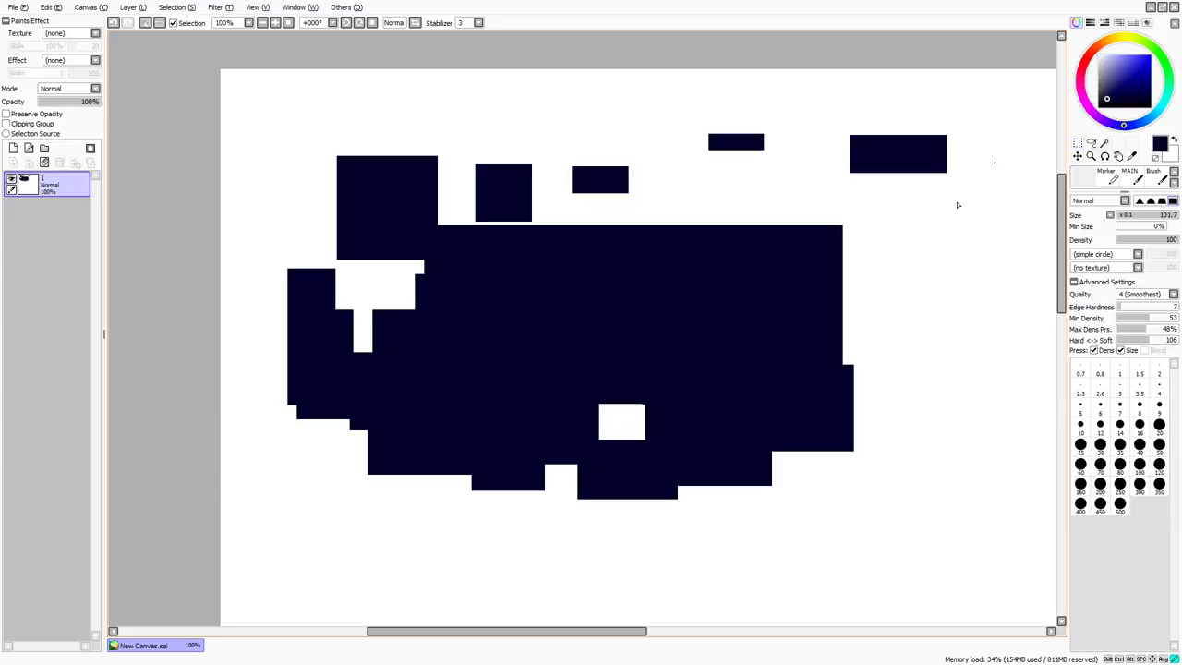
pyautogui.press('b')
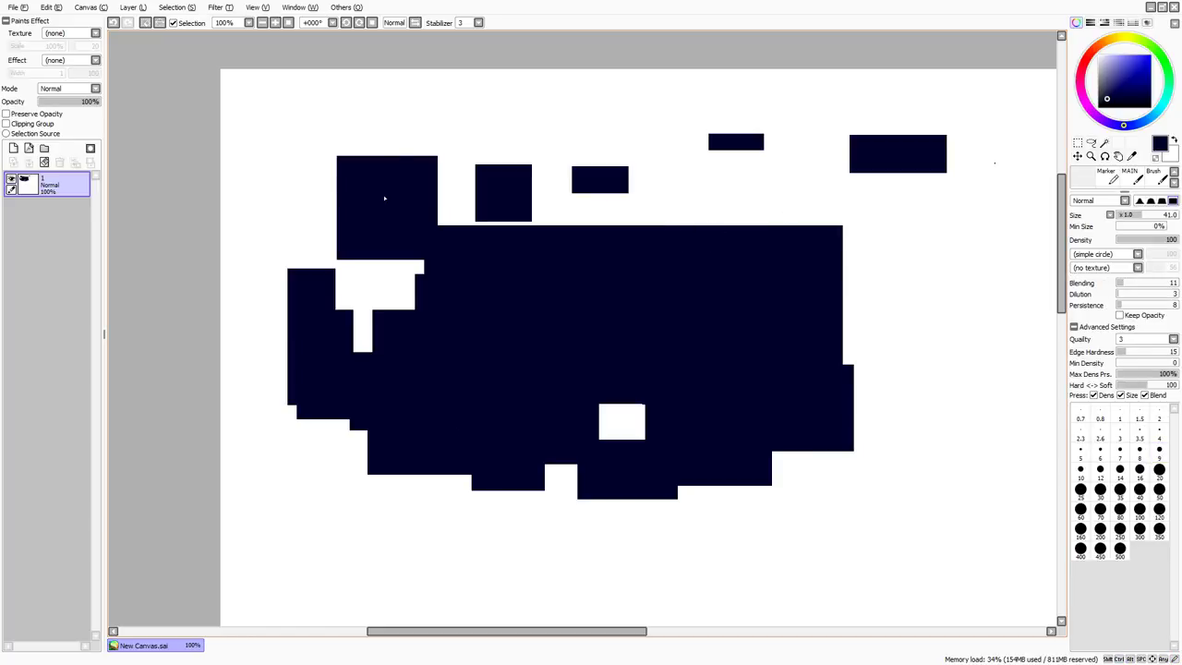
pyautogui.click(159, 25)
pyautogui.click(146, 24)
# Try looping freehand selections with the Lasso over the navy shape and undo them.
pyautogui.click(1090, 143)
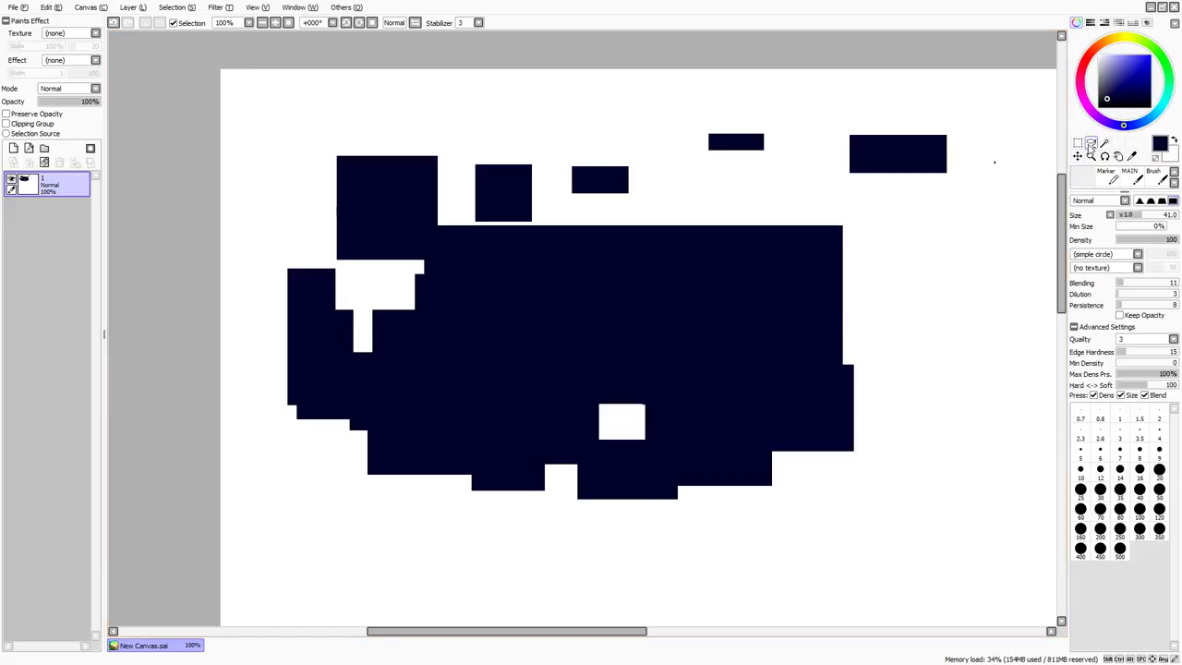
pyautogui.moveTo(763, 384)
pyautogui.mouseDown()
pyautogui.moveTo(880, 232)
pyautogui.moveTo(550, 395)
pyautogui.mouseUp()
pyautogui.moveTo(637, 317)
pyautogui.mouseDown()
pyautogui.moveTo(768, 260)
pyautogui.moveTo(654, 349)
pyautogui.moveTo(537, 359)
pyautogui.mouseUp()
pyautogui.hotkey('ctrl', 'z')
pyautogui.moveTo(521, 450)
pyautogui.mouseDown()
pyautogui.moveTo(603, 247)
pyautogui.moveTo(735, 390)
pyautogui.mouseUp()
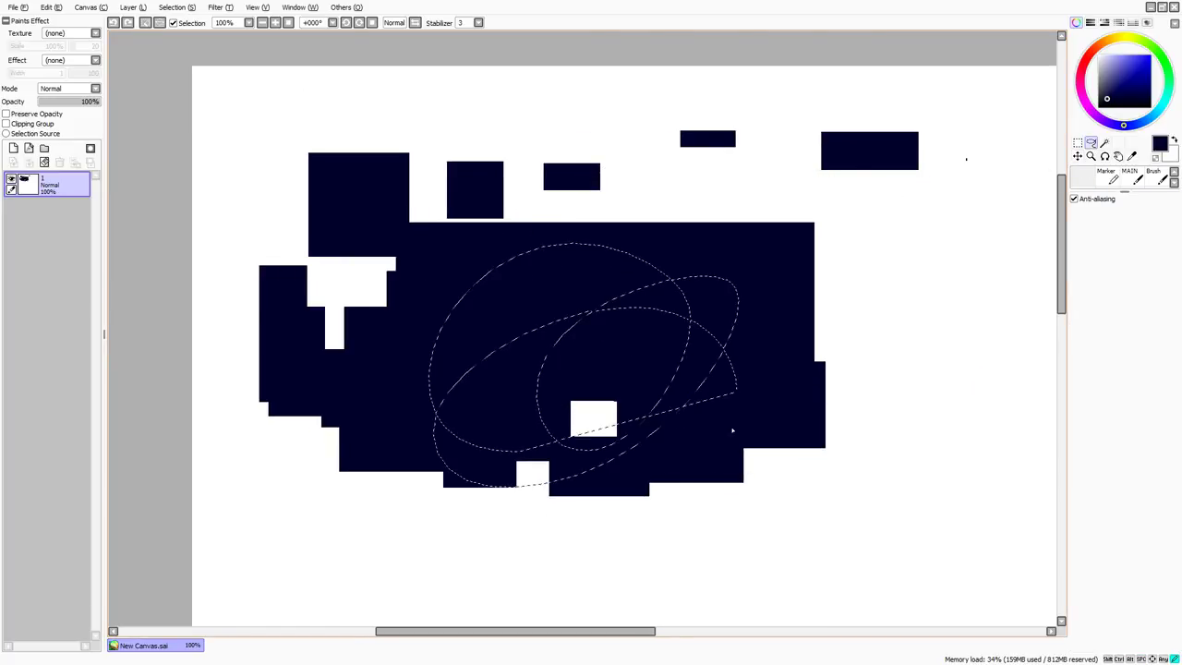
pyautogui.hotkey('ctrl', 'z')
# Select the white area around the navy shapes with the Magic Wand and clear that selection.
pyautogui.click(1104, 143)
pyautogui.hotkey('ctrl', 'd')
pyautogui.click(772, 203)
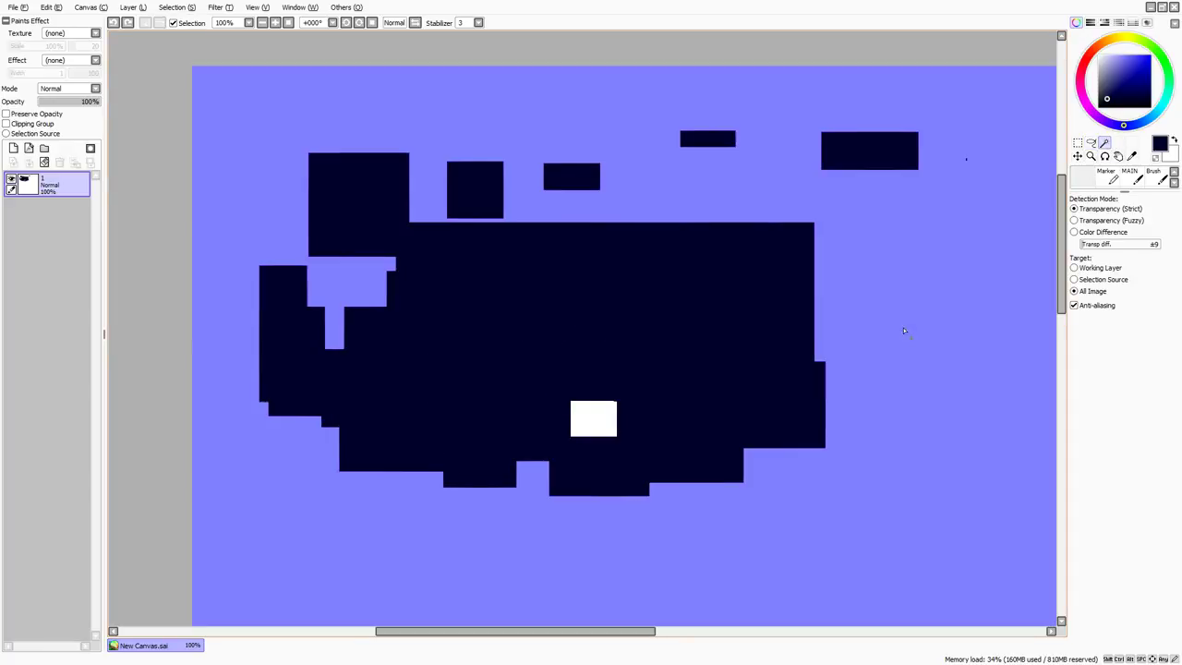
pyautogui.hotkey('ctrl', 'd')
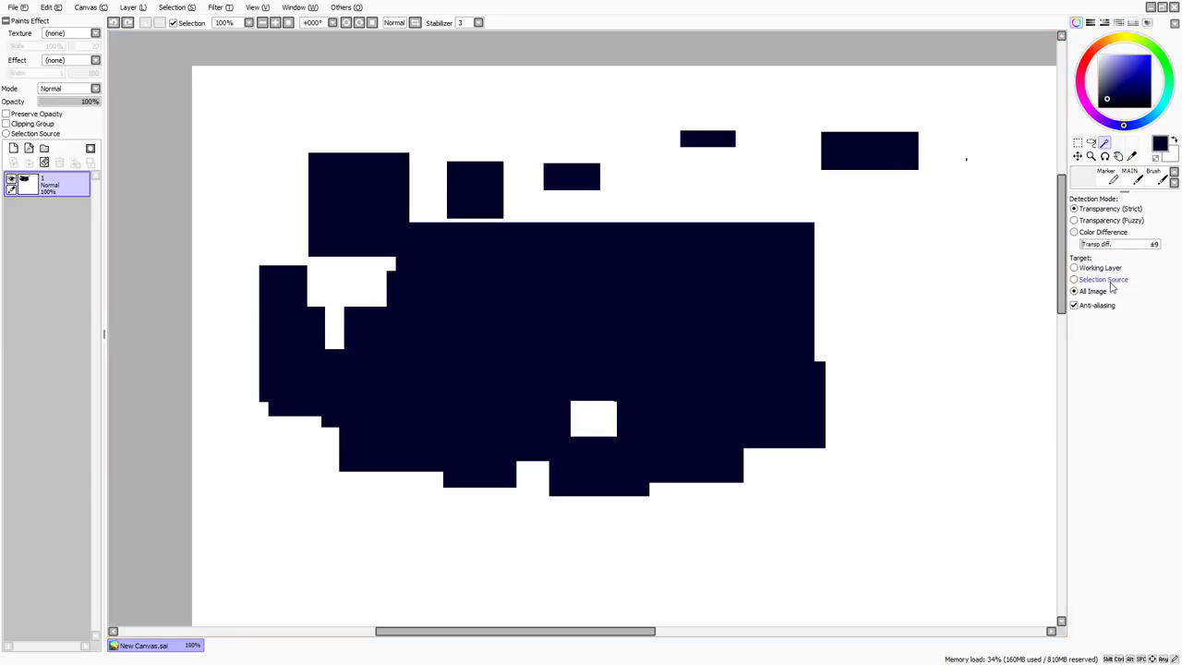
# Draw a thick tapered diagonal brush stroke in the white area between the navy rectangles, viewed at 500% zoom.
pyautogui.moveTo(888, 215); pyautogui.dragTo(685, 349)
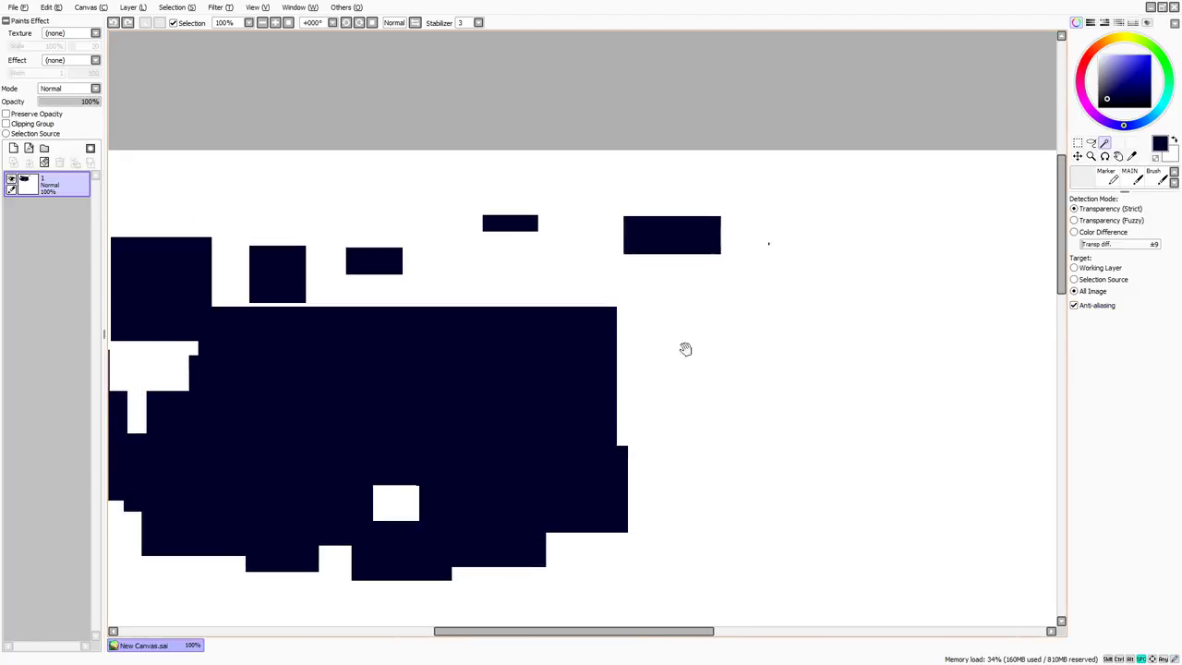
pyautogui.click(276, 22)
pyautogui.click(276, 22)
pyautogui.click(276, 22)
pyautogui.press('b')
pyautogui.moveTo(527, 128)
pyautogui.mouseDown()
pyautogui.moveTo(889, 325)
pyautogui.moveTo(731, 417)
pyautogui.mouseUp()
pyautogui.click(279, 22)
pyautogui.click(279, 22)
# Reduce the brush size to 1, draw thin test marks and a diagonal line around the thick stroke, and undo them.
pyautogui.keyDown('ctrl'); pyautogui.keyDown('alt'); pyautogui.moveTo(498, 250); pyautogui.dragTo(474, 244); pyautogui.keyUp('alt'); pyautogui.keyUp('ctrl')
pyautogui.moveTo(471, 237); pyautogui.dragTo(491, 288)
pyautogui.hotkey('ctrl', 'z')
pyautogui.hotkey('ctrl', 'z')
pyautogui.moveTo(465, 251); pyautogui.dragTo(516, 263)
pyautogui.hotkey('ctrl', 'z')
pyautogui.hotkey('ctrl', 'z')
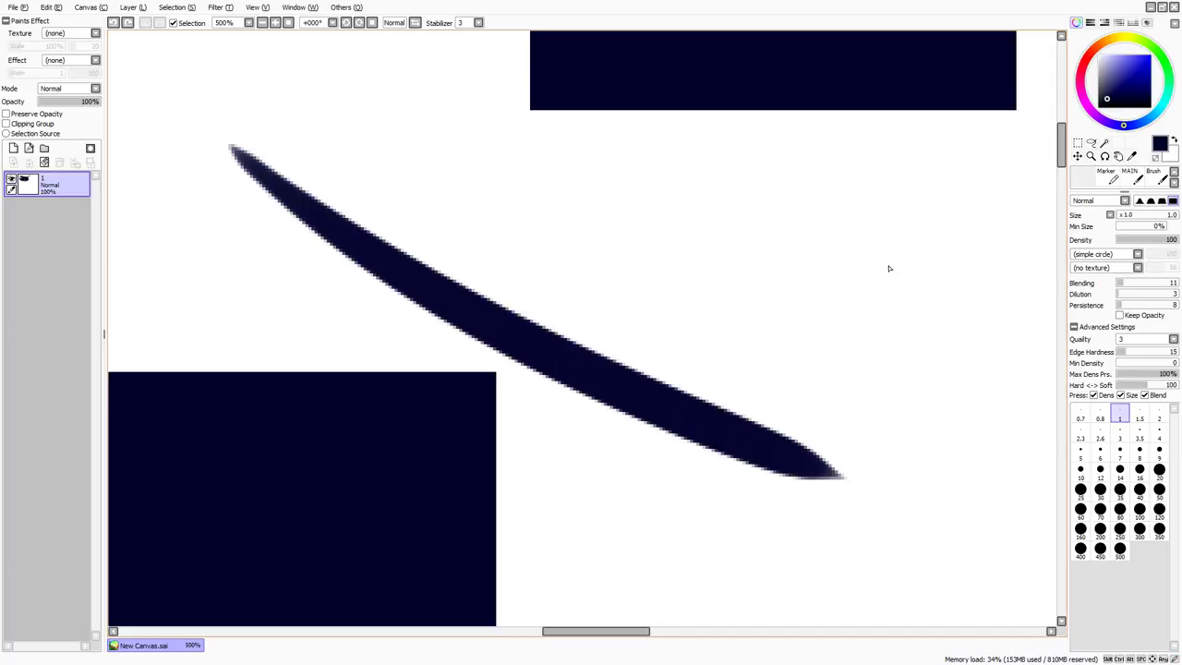
pyautogui.moveTo(685, 215); pyautogui.dragTo(900, 351)
pyautogui.click(1174, 182)
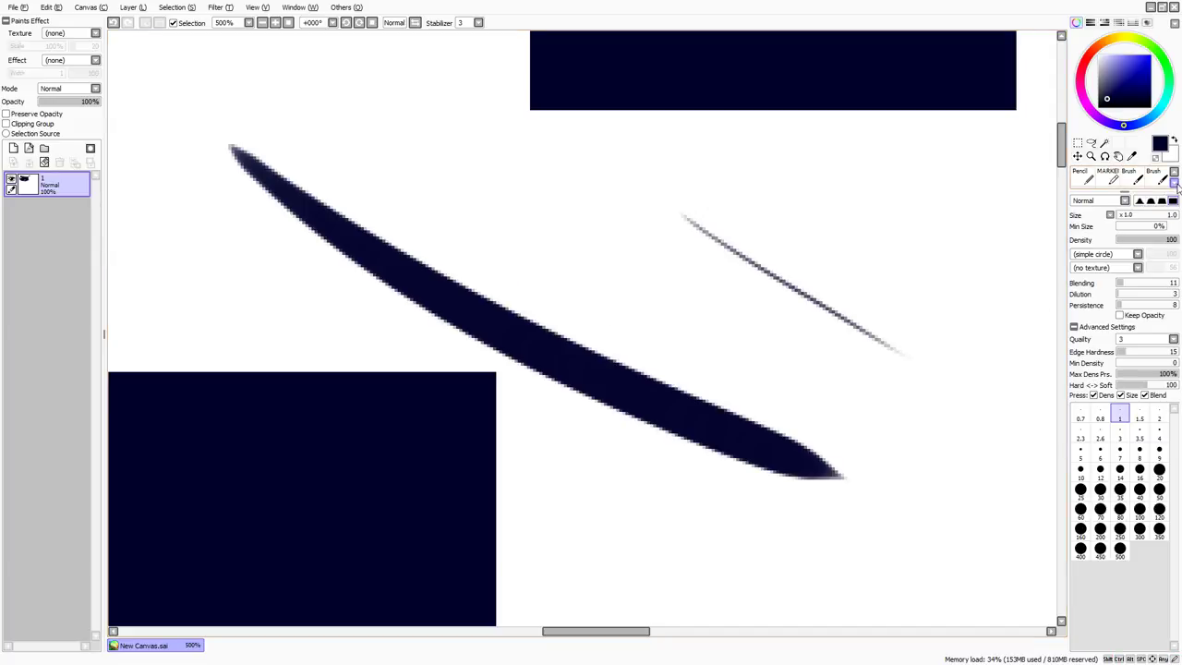
pyautogui.hotkey('ctrl', 'z')
# Look through the brush tool list from end to end to find the Binary Pen.
pyautogui.click(1174, 184)
pyautogui.click(1175, 173)
pyautogui.click(1175, 173)
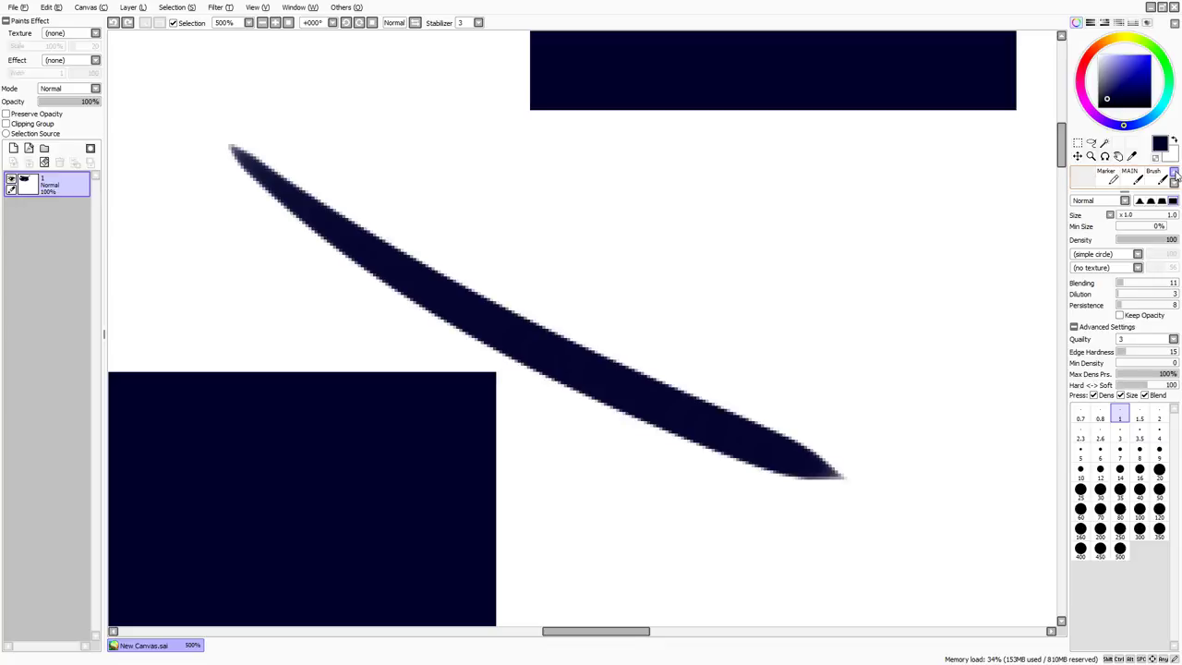
pyautogui.click(1176, 174)
pyautogui.click(1175, 174)
pyautogui.click(1175, 173)
pyautogui.click(1175, 173)
pyautogui.click(1174, 174)
pyautogui.click(1174, 174)
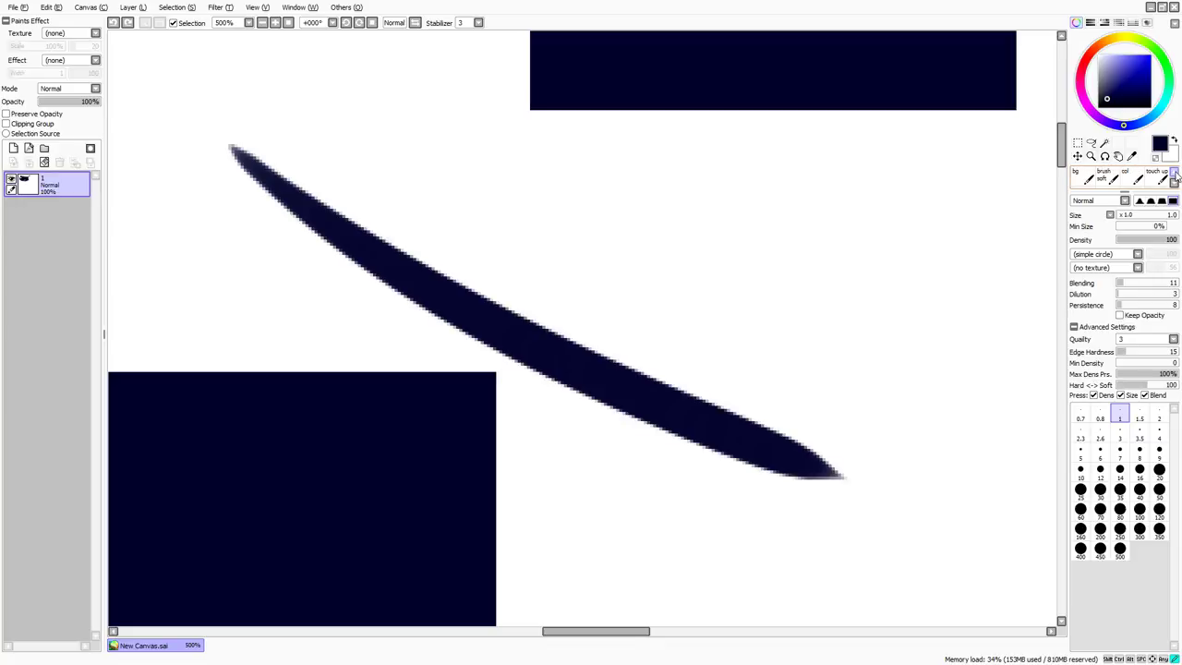
pyautogui.click(1174, 174)
pyautogui.click(1174, 173)
pyautogui.click(1174, 174)
pyautogui.click(1173, 182)
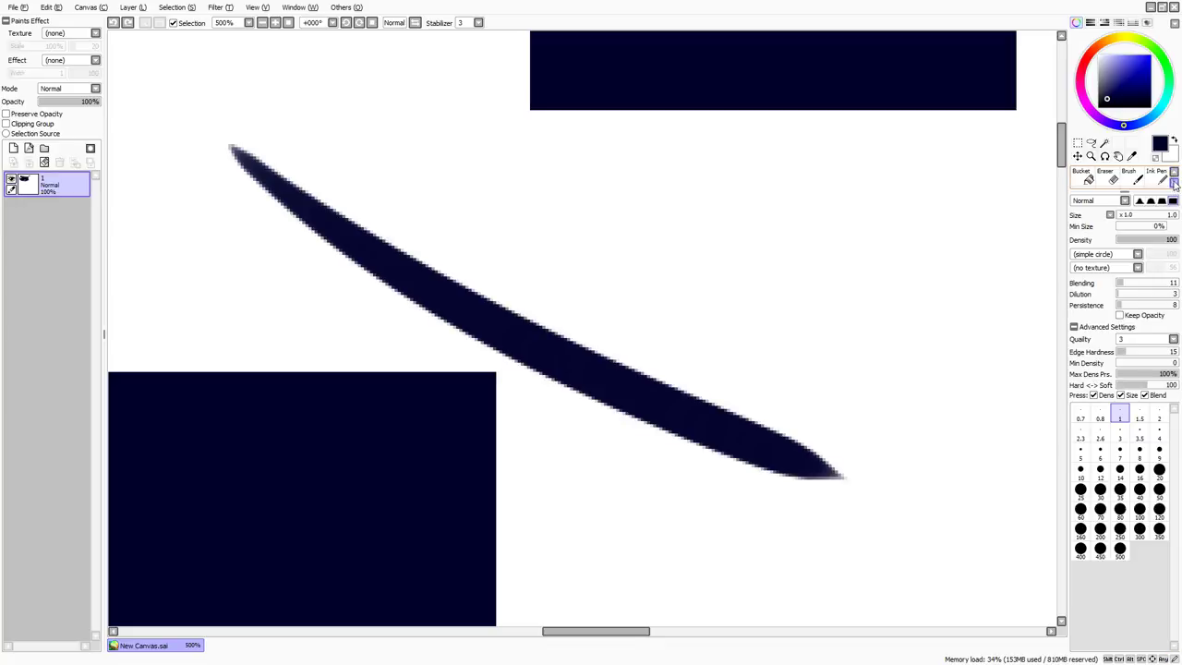
pyautogui.click(1173, 183)
pyautogui.click(1173, 183)
pyautogui.click(1174, 185)
pyautogui.click(1173, 184)
pyautogui.click(1174, 184)
pyautogui.click(1173, 185)
pyautogui.click(1173, 185)
pyautogui.click(1173, 187)
pyautogui.click(1174, 187)
pyautogui.scroll(10, 1145, 181)
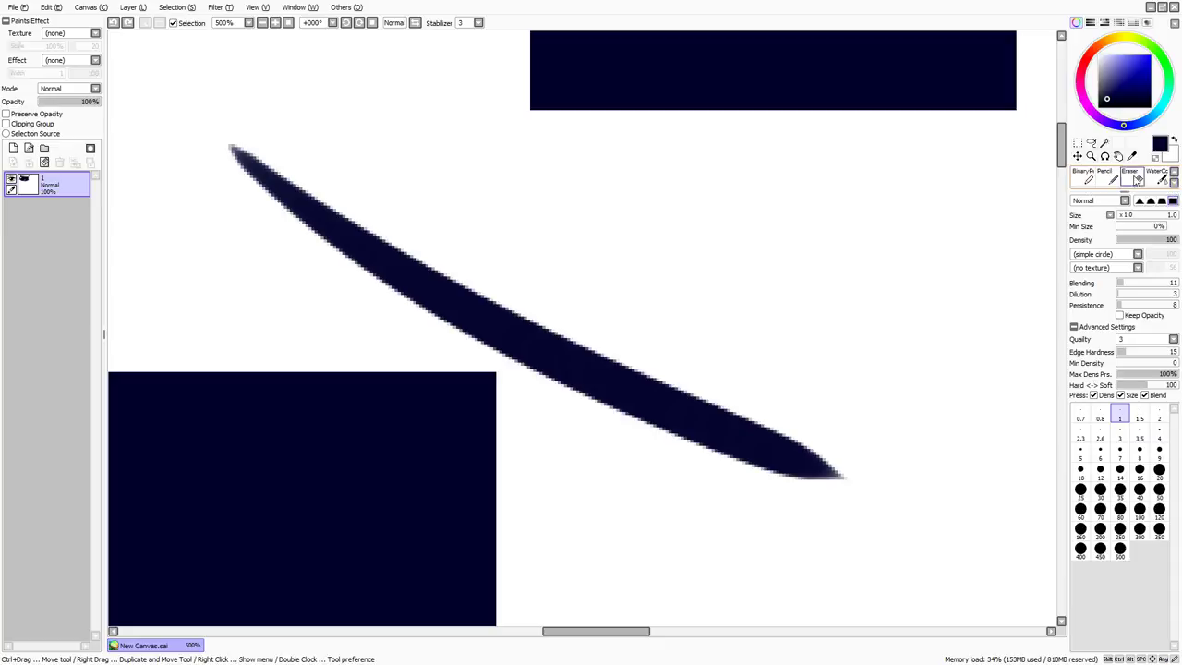
# Draw a hard-edged diagonal stroke with the Binary Pen at size 13 above the soft stroke, undoing the extra test marks.
pyautogui.click(1086, 179)
pyautogui.moveTo(477, 232); pyautogui.dragTo(520, 247)
pyautogui.moveTo(396, 183); pyautogui.dragTo(827, 350)
pyautogui.hotkey('ctrl', 'z')
pyautogui.moveTo(394, 149); pyautogui.dragTo(819, 370)
pyautogui.moveTo(525, 258); pyautogui.dragTo(520, 319)
pyautogui.moveTo(555, 281); pyautogui.dragTo(536, 330)
pyautogui.hotkey('ctrl', 'z')
pyautogui.hotkey('ctrl', 'z')
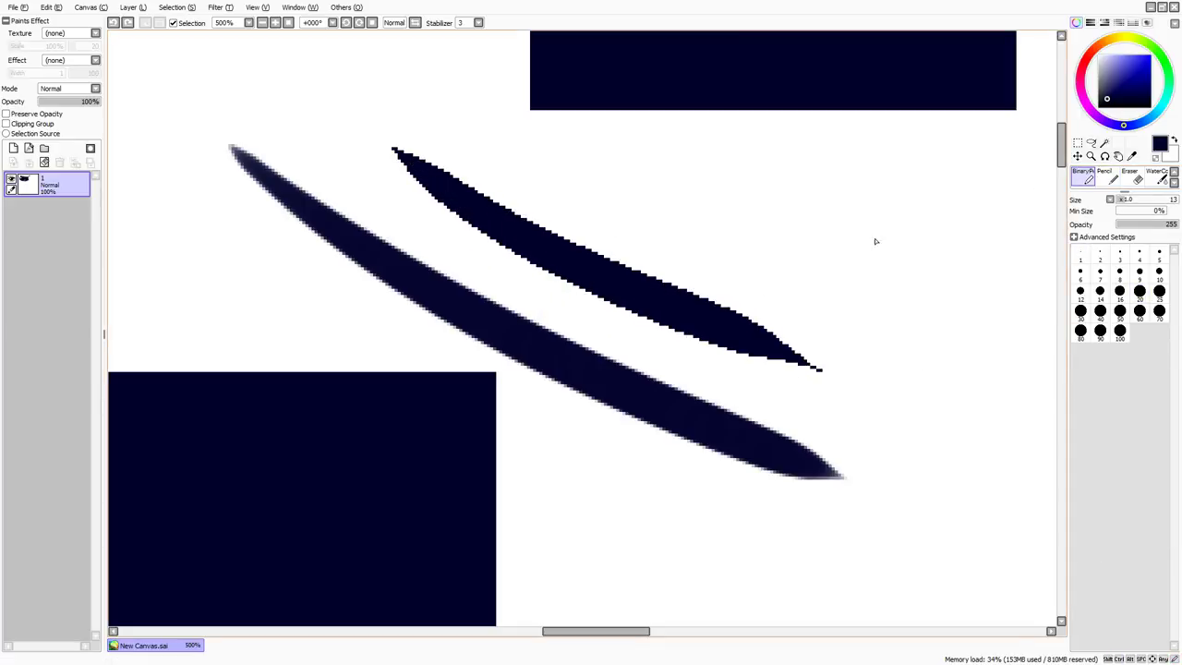
# Draw a small arrow pointing at the hard-edged stroke with the size 1 brush and undo it.
pyautogui.press('v')
pyautogui.moveTo(741, 254)
pyautogui.mouseDown()
pyautogui.moveTo(714, 267)
pyautogui.moveTo(765, 267)
pyautogui.mouseUp()
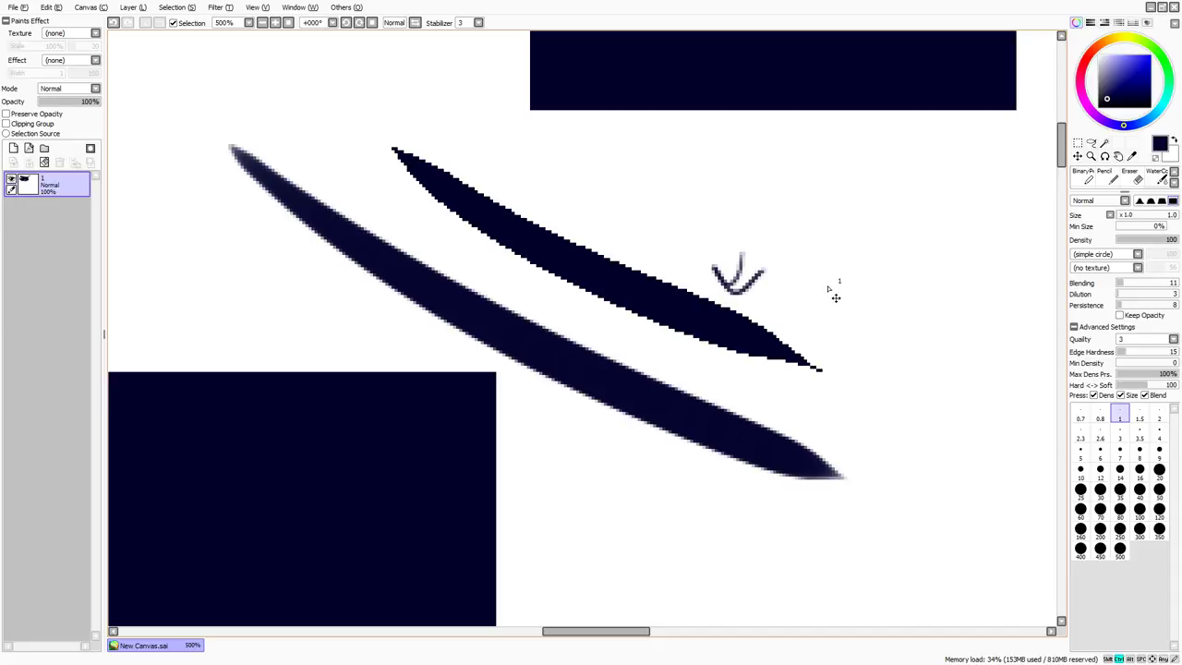
pyautogui.hotkey('ctrl', 'z')
# Select the blank background around the strokes with the anti-aliased Magic Wand, then turn anti-aliasing off and clear the selection.
pyautogui.click(1104, 142)
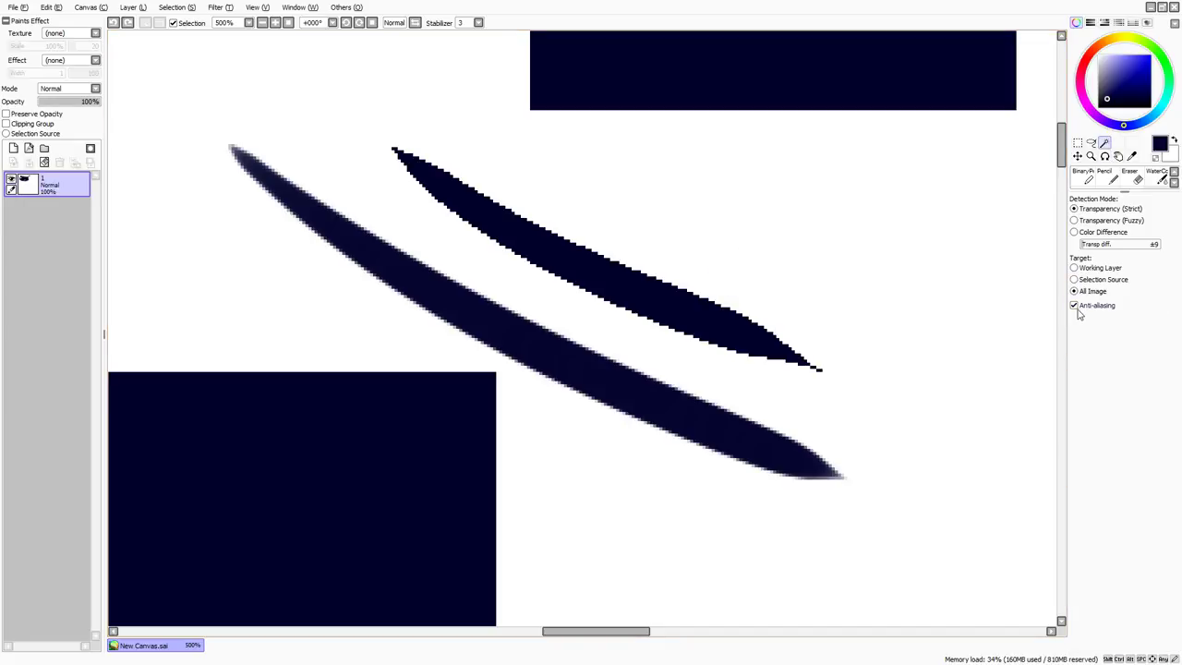
pyautogui.click(895, 283)
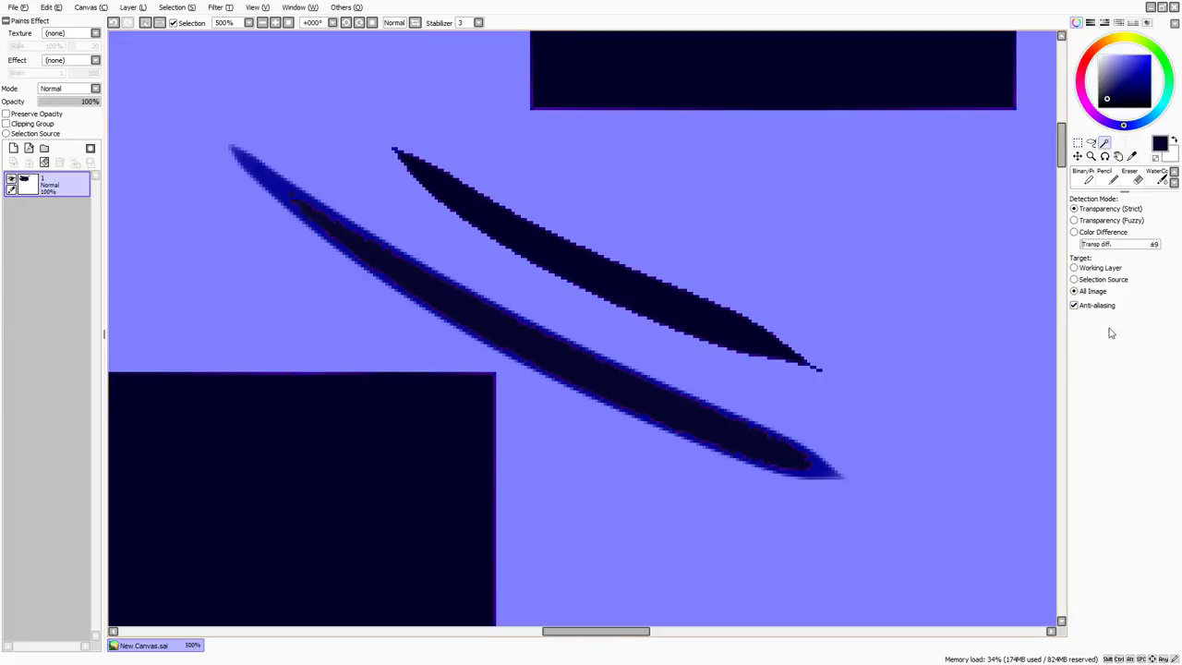
pyautogui.click(1092, 305)
pyautogui.hotkey('ctrl', 'd')
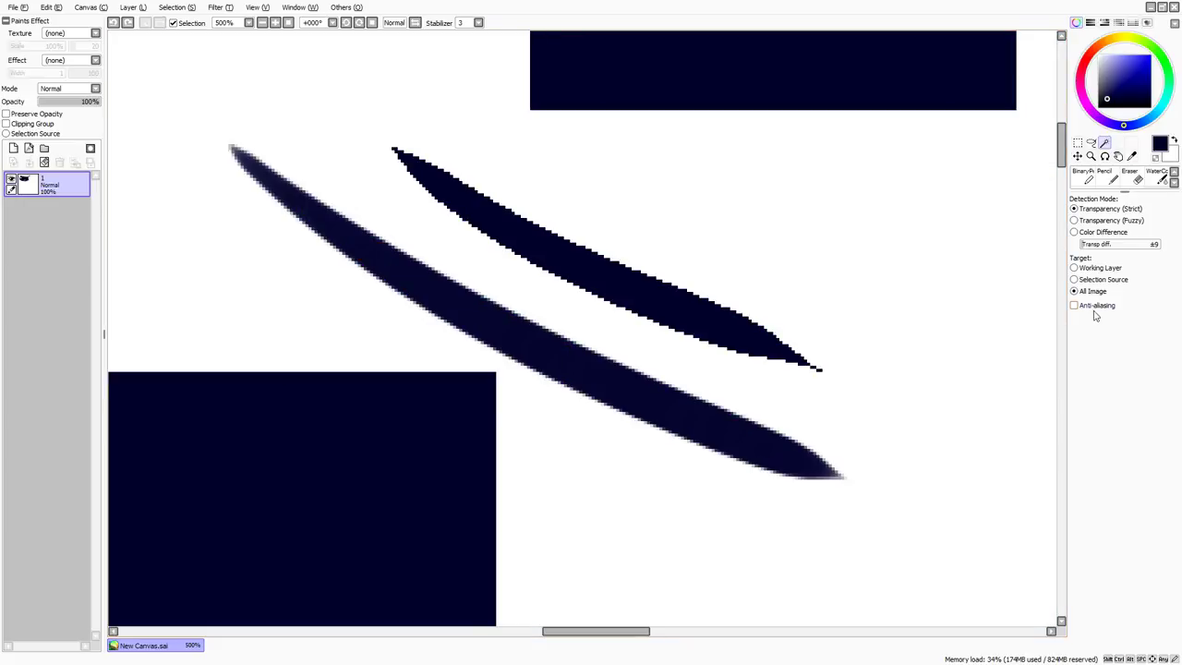
# Select the background without anti-aliasing, hide the layer to inspect the selection edges, then deselect and show the layer again.
pyautogui.click(812, 311)
pyautogui.click(11, 179)
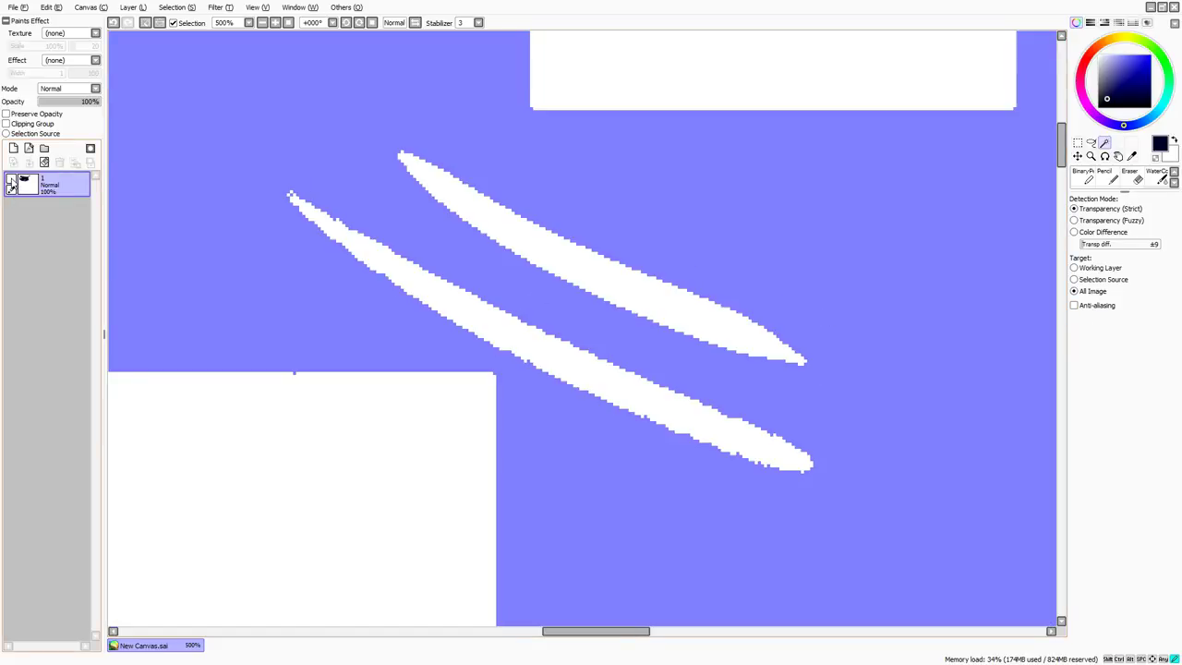
pyautogui.hotkey('ctrl', 'd')
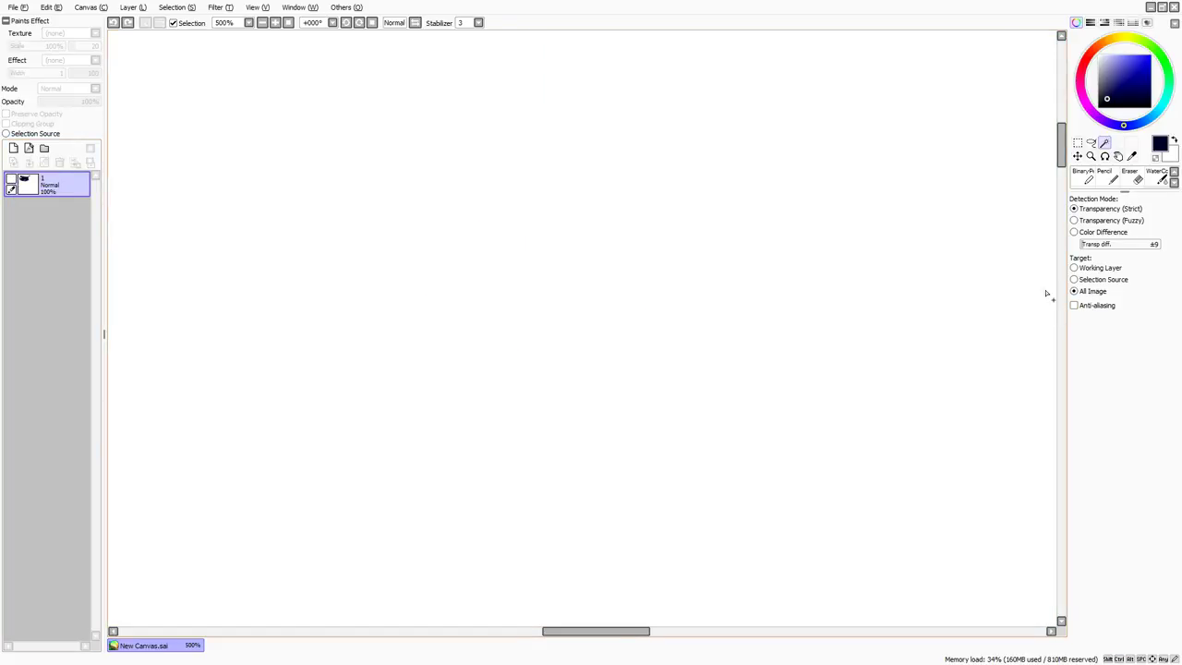
pyautogui.click(12, 178)
# Re-enable Magic Wand anti-aliasing, select the background, inspect the selection edges with the layer hidden, then restore the layer and deselect.
pyautogui.click(1074, 304)
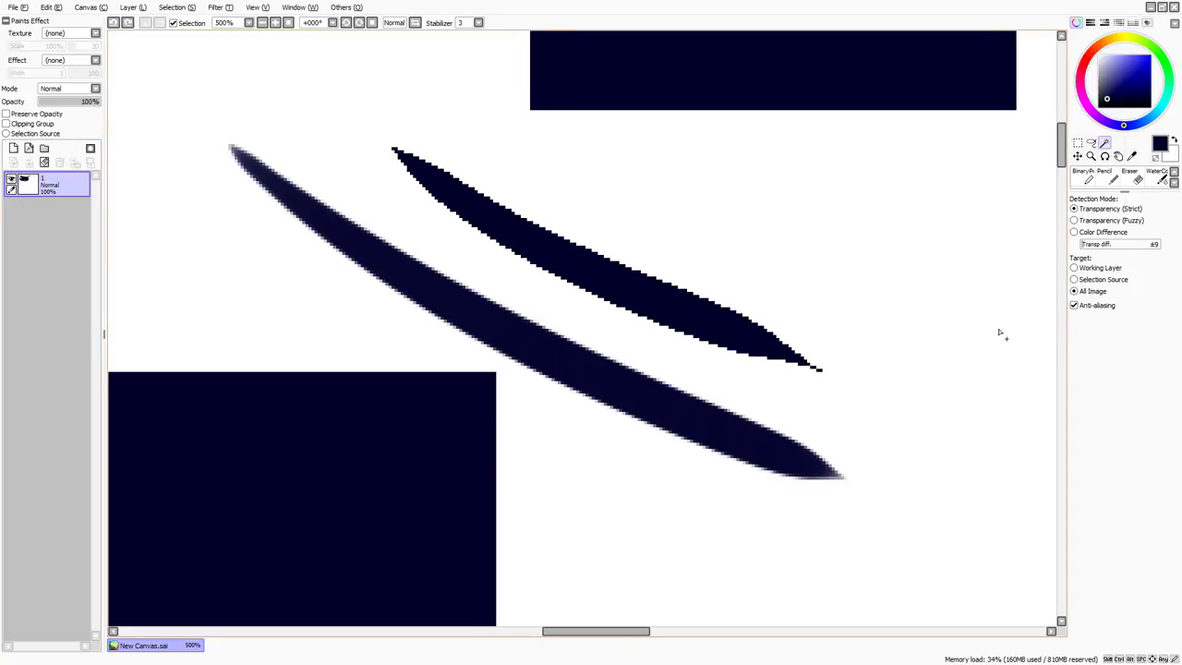
pyautogui.click(997, 333)
pyautogui.click(11, 179)
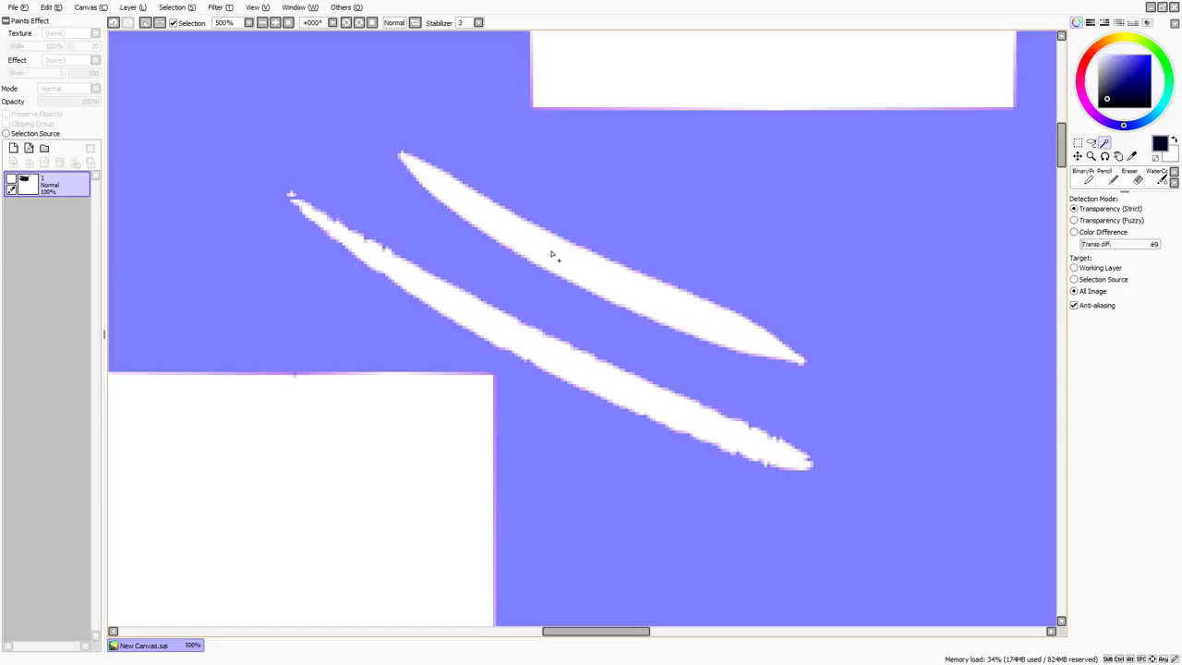
pyautogui.click(11, 176)
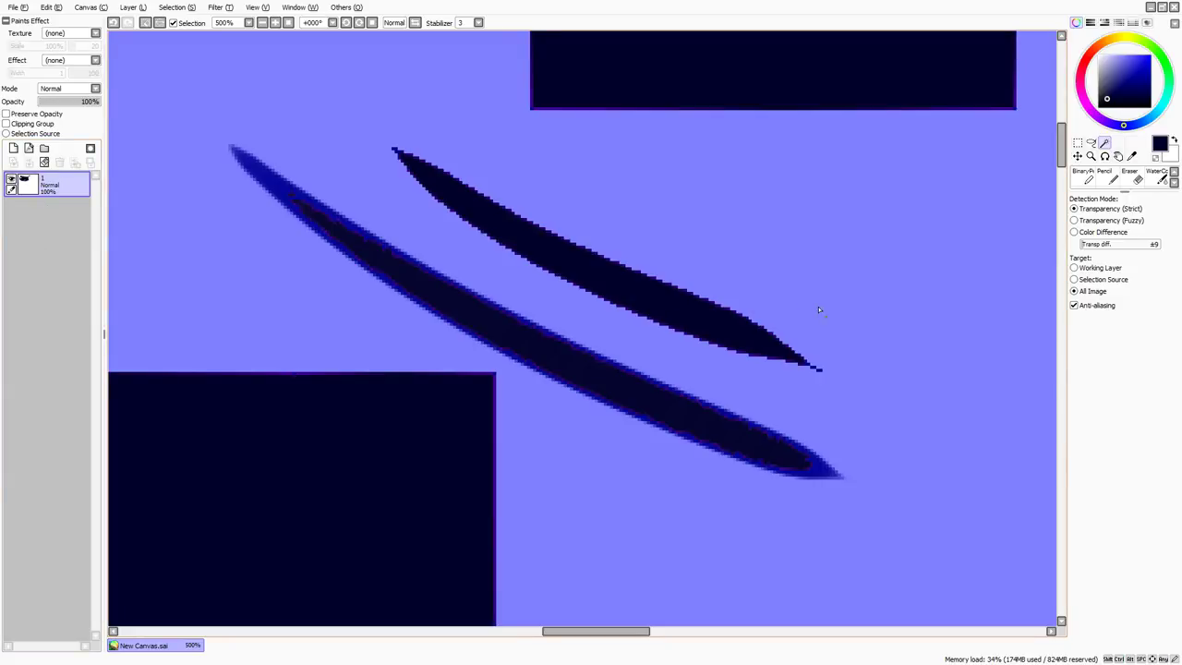
pyautogui.hotkey('ctrl', 'd')
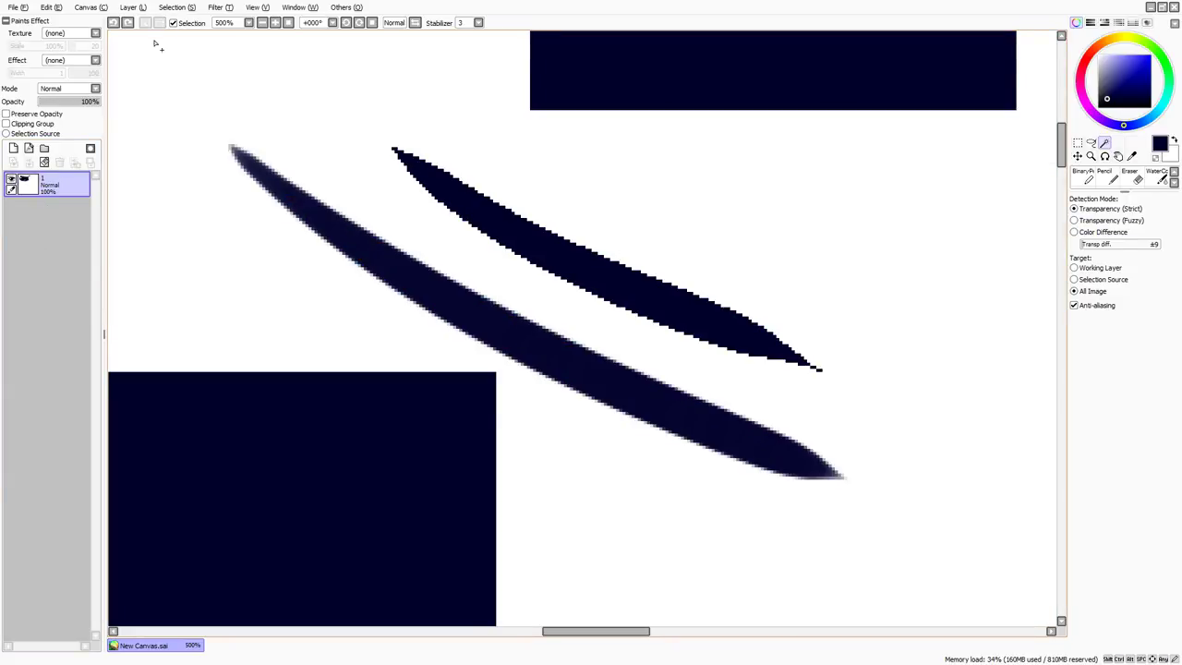
# Try the Magic Wand's other detection modes, return to Transparency (Strict), and set the transparency difference to 0.
pyautogui.click(1108, 230)
pyautogui.click(1110, 222)
pyautogui.click(1109, 210)
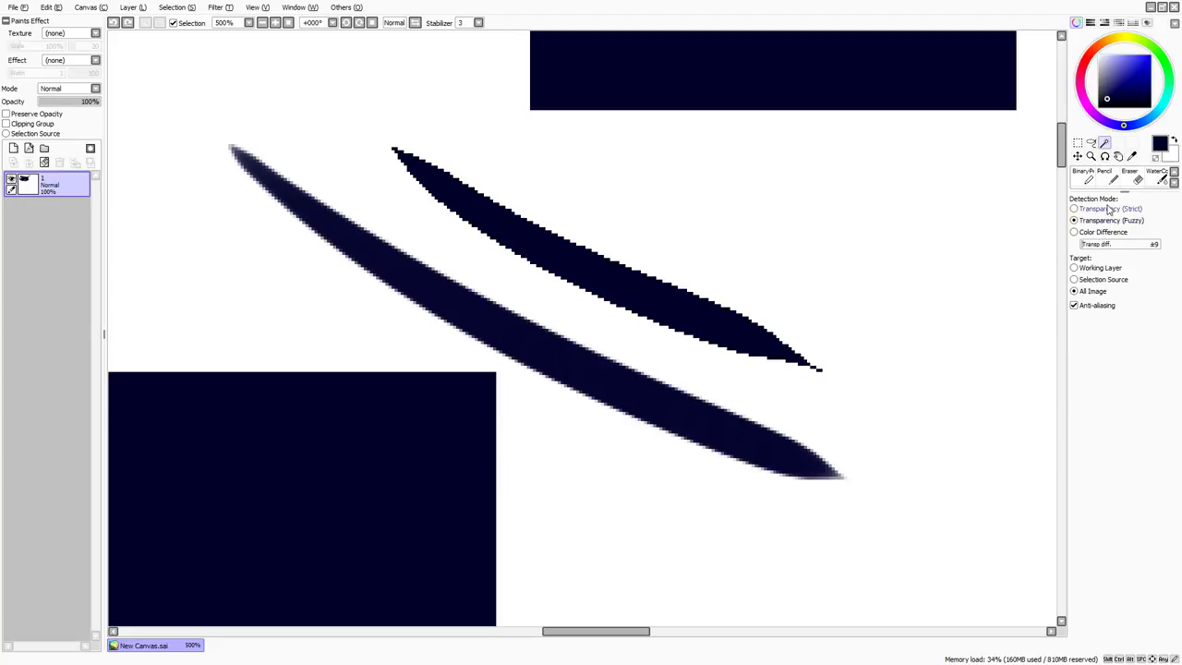
pyautogui.moveTo(983, 298); pyautogui.dragTo(928, 360)
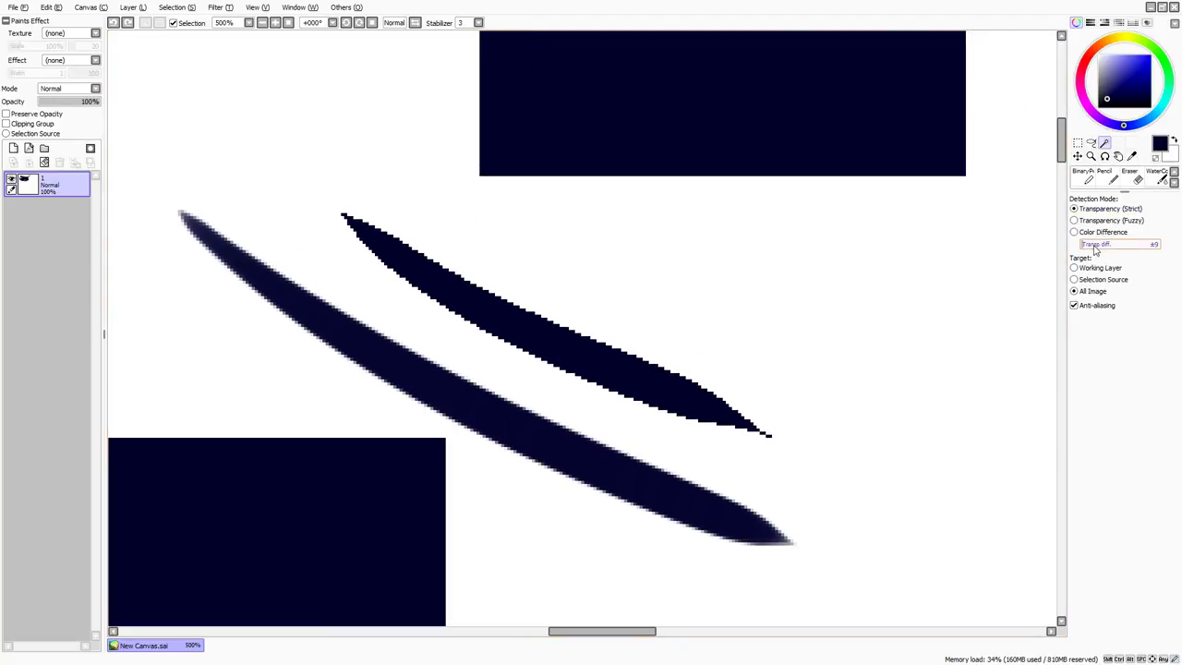
pyautogui.moveTo(1096, 246); pyautogui.dragTo(1067, 248)
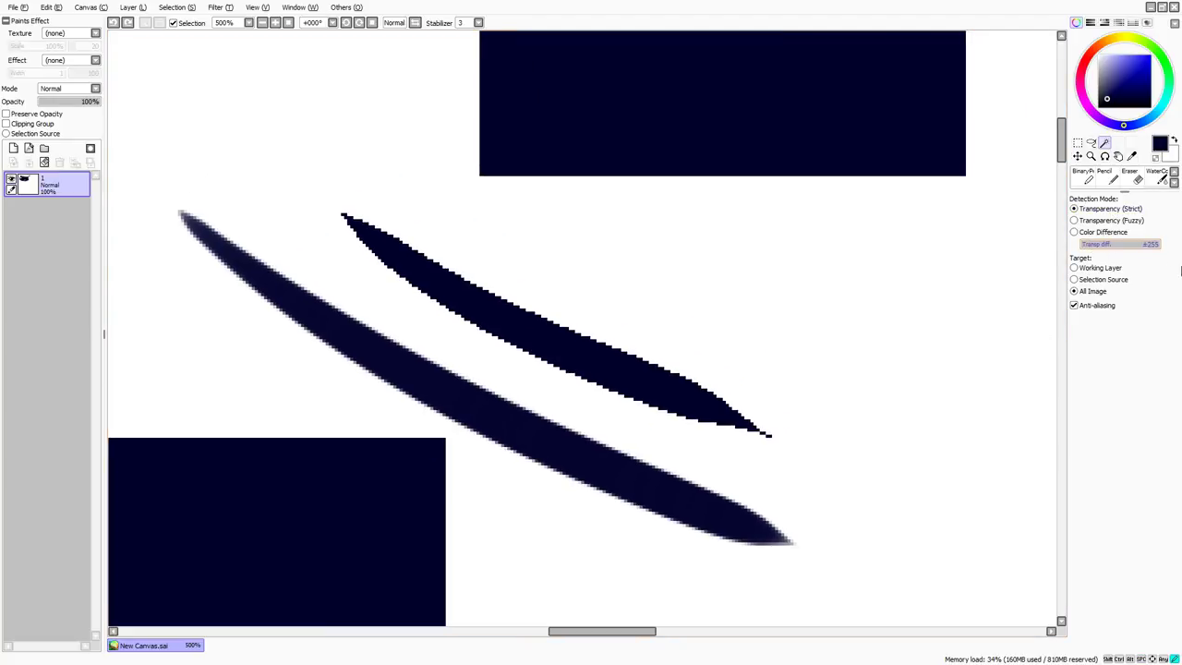
# Enlarge the brush to size 4 and draw a small closed circle on the empty canvas beside the two strokes.
pyautogui.press('b')
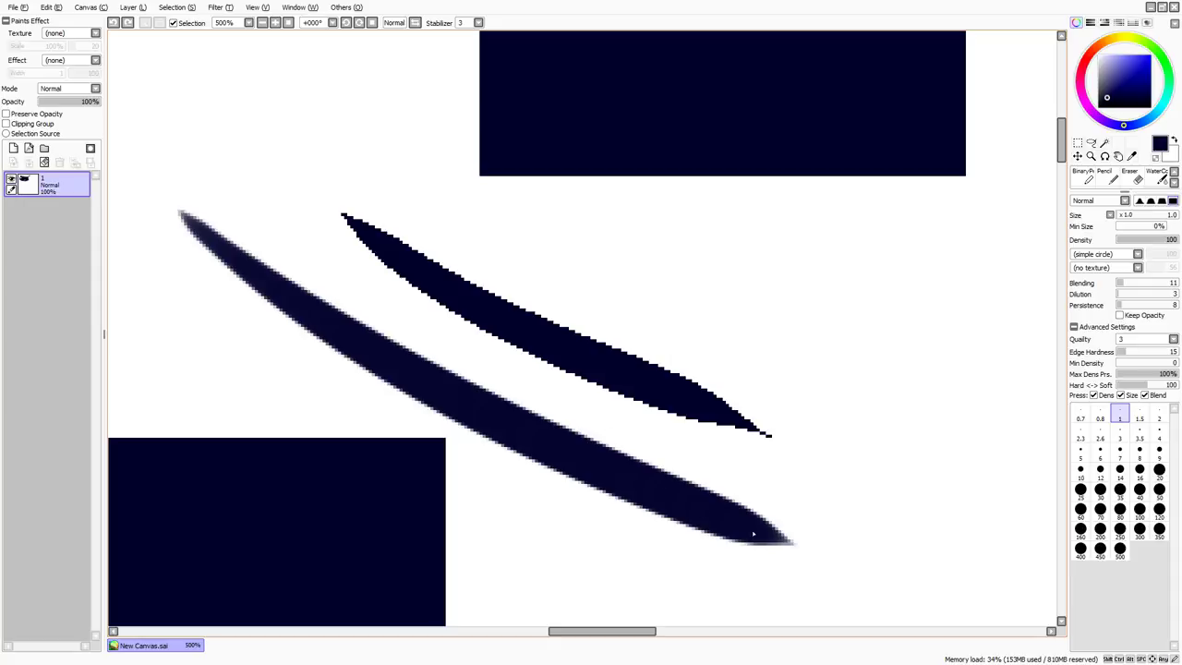
pyautogui.moveTo(749, 517); pyautogui.dragTo(618, 507)
pyautogui.press(']')
pyautogui.press(']')
pyautogui.press(']')
pyautogui.press(']')
pyautogui.press(']')
pyautogui.press(']')
pyautogui.press(']')
pyautogui.moveTo(773, 285)
pyautogui.mouseDown()
pyautogui.moveTo(747, 399)
pyautogui.moveTo(806, 285)
pyautogui.moveTo(775, 284)
pyautogui.mouseUp()
# Select the circle's inside and the surrounding background with the Magic Wand, undo the background selection, then deselect the circle.
pyautogui.click(1104, 144)
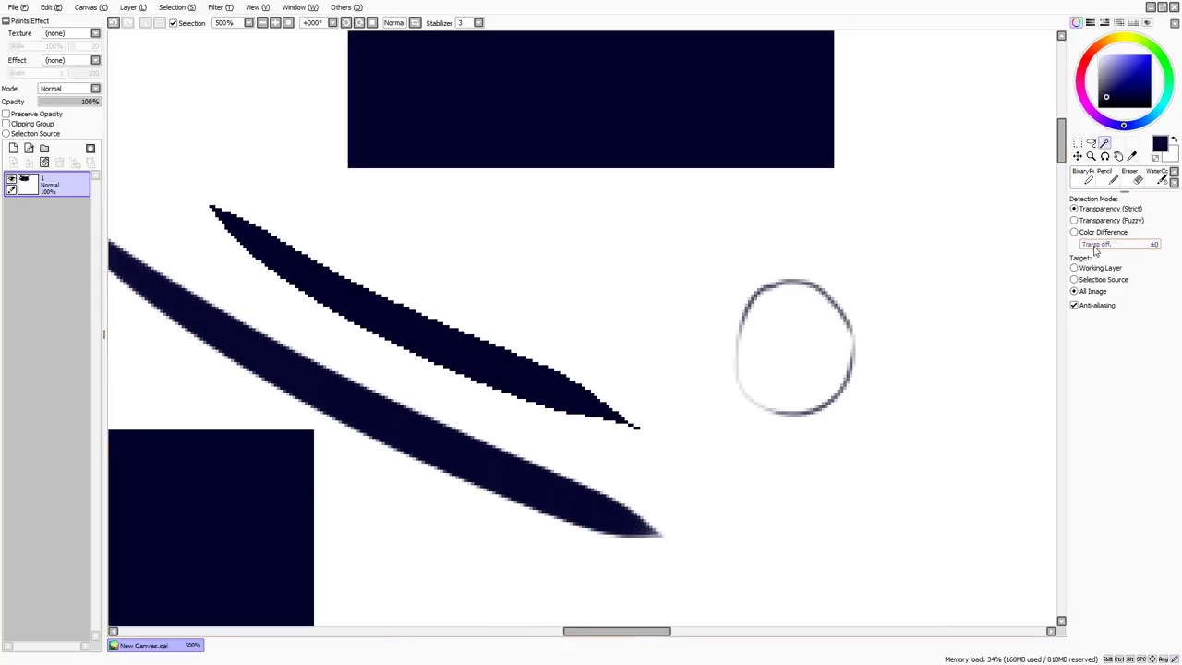
pyautogui.click(757, 351)
pyautogui.click(468, 319)
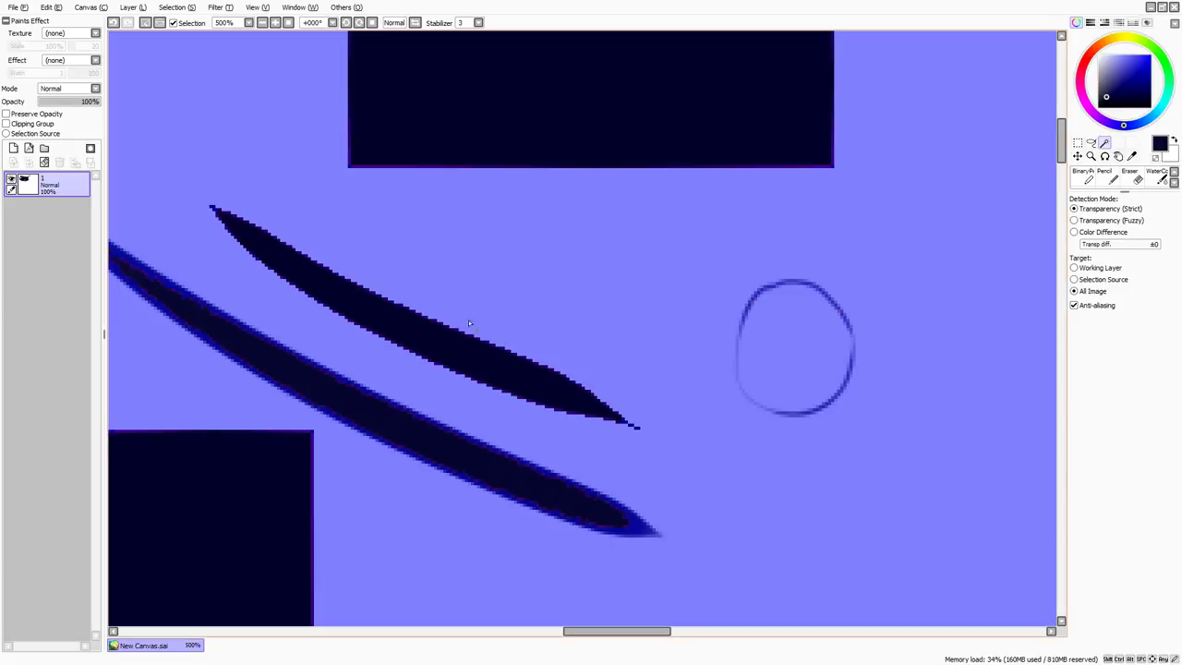
pyautogui.hotkey('ctrl', 'z')
pyautogui.click(275, 23)
pyautogui.click(275, 23)
pyautogui.click(275, 23)
pyautogui.moveTo(628, 281); pyautogui.dragTo(260, 206)
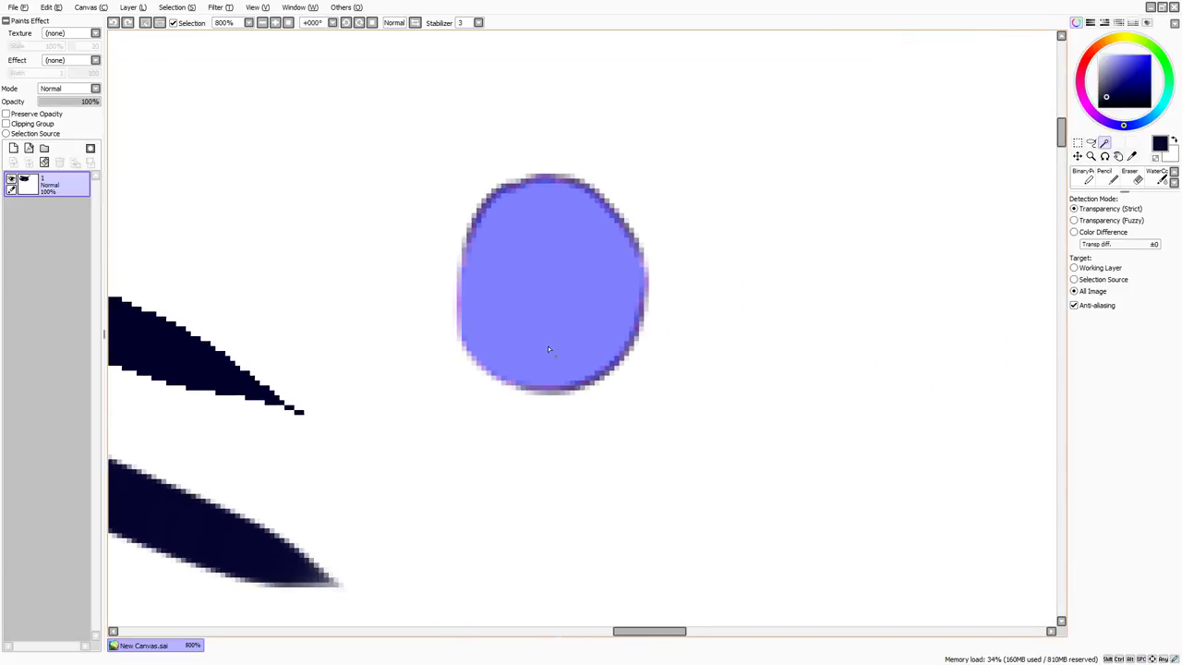
pyautogui.hotkey('ctrl', 'd')
# Select inside the circle with a transparency difference of 171, then brush a test curve across its outline and undo it.
pyautogui.moveTo(1117, 246)
pyautogui.mouseDown()
pyautogui.moveTo(1145, 245)
pyautogui.moveTo(1122, 241)
pyautogui.mouseUp()
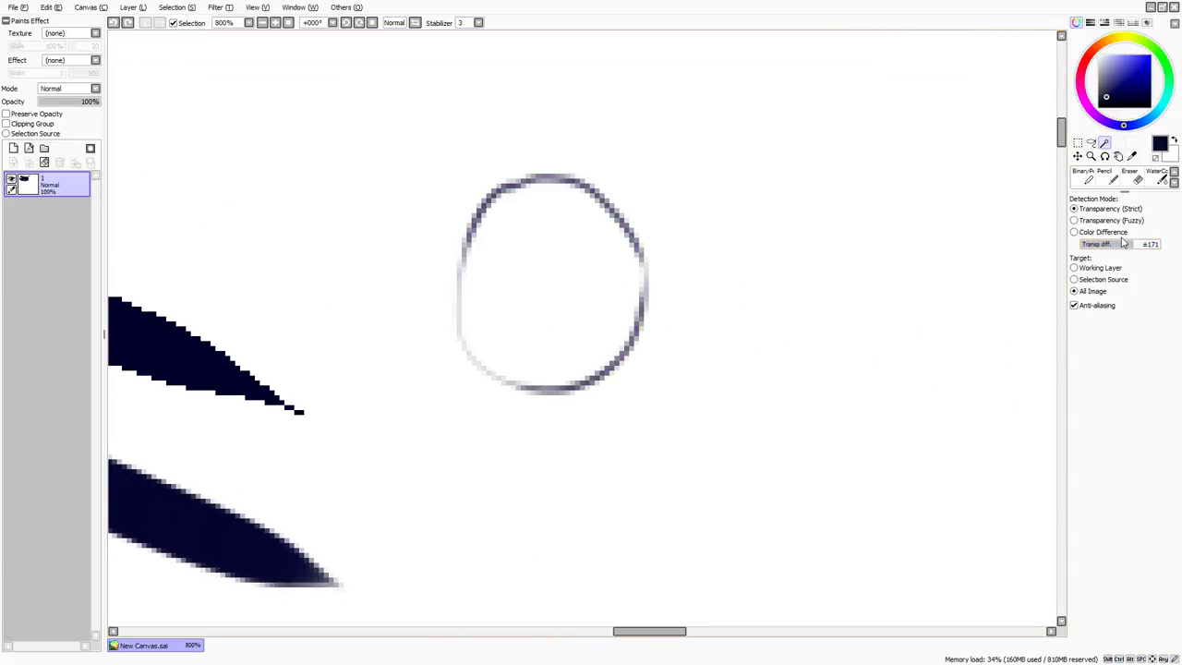
pyautogui.click(516, 313)
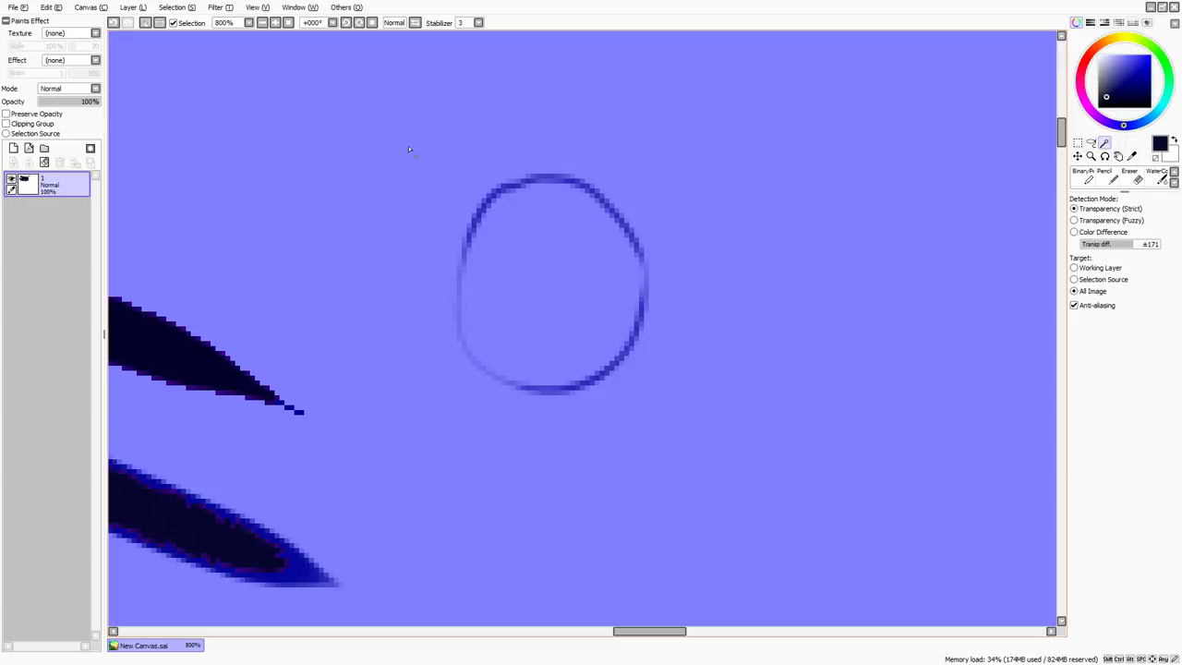
pyautogui.press('b')
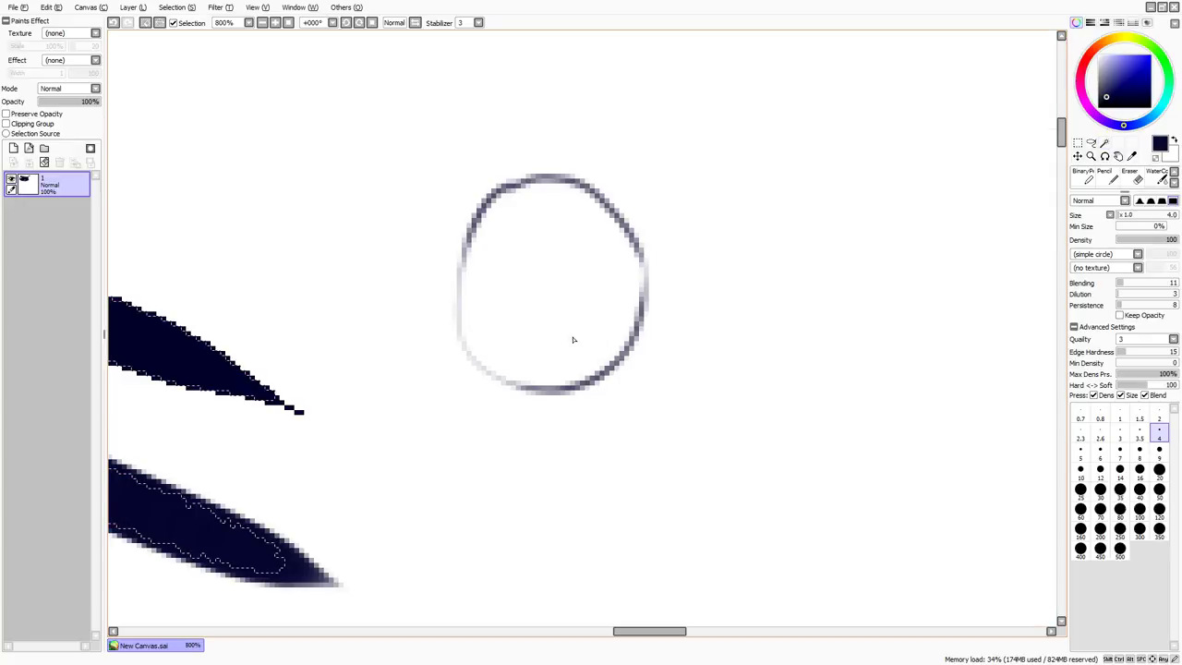
pyautogui.moveTo(501, 237)
pyautogui.mouseDown()
pyautogui.moveTo(661, 296)
pyautogui.moveTo(637, 447)
pyautogui.mouseUp()
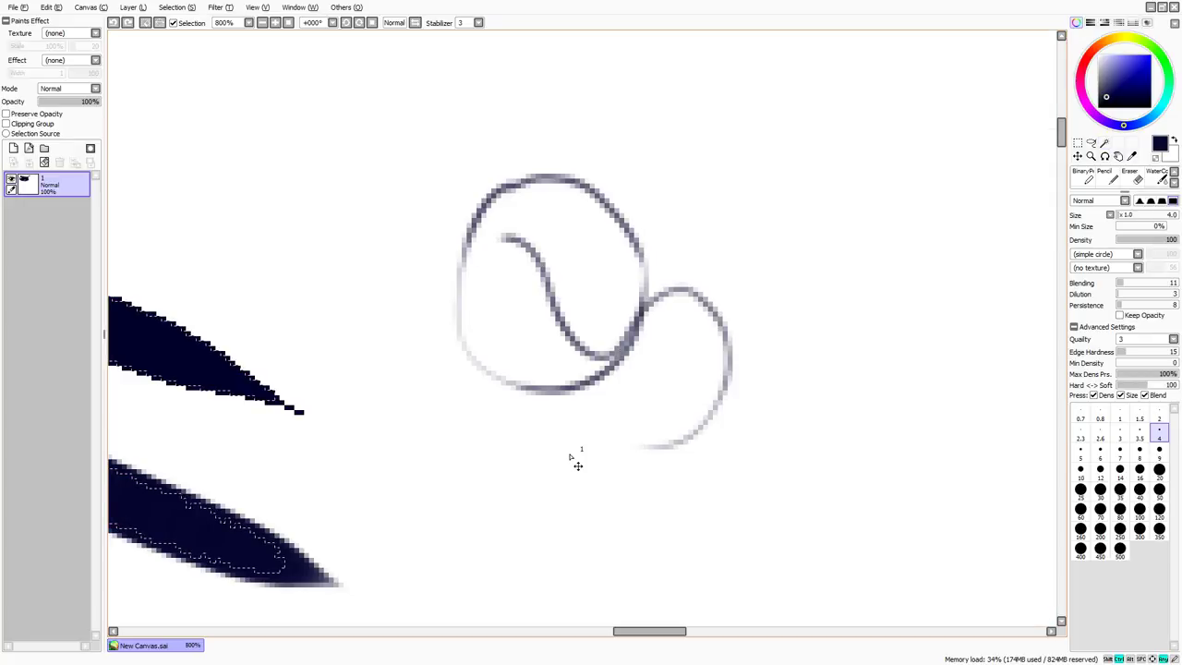
pyautogui.click(1104, 143)
pyautogui.hotkey('ctrl', 'z')
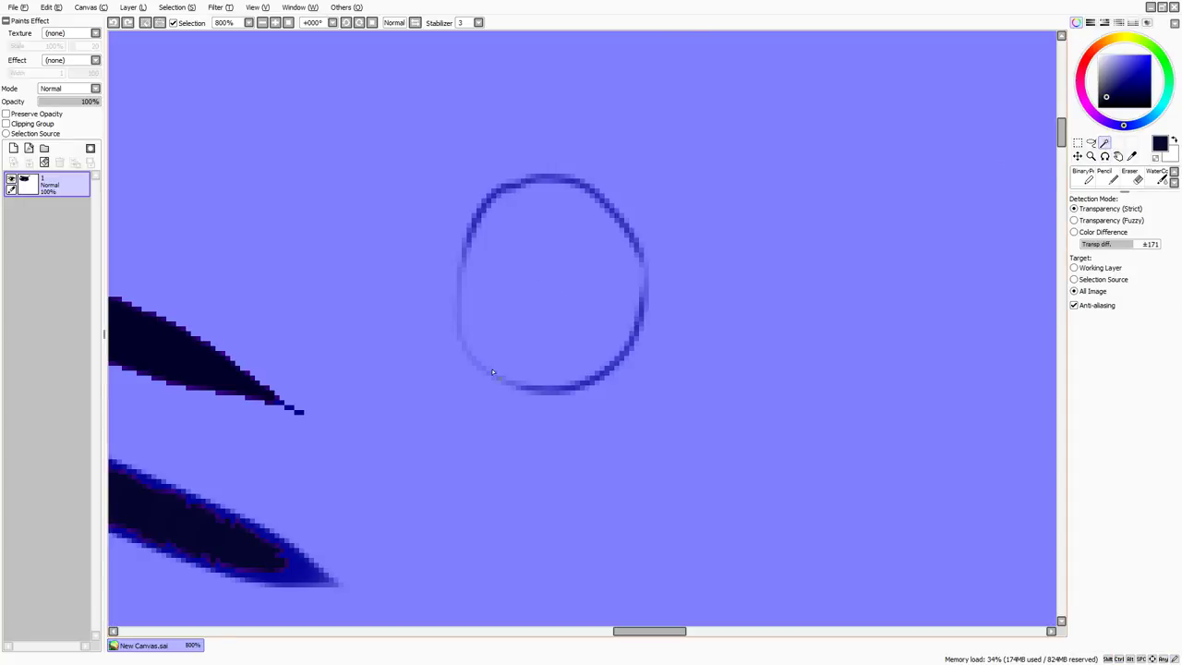
# Clear the selection, set the transparency difference to 39, make a Magic Wand selection outside the circle and deselect it.
pyautogui.click(1093, 245)
pyautogui.hotkey('ctrl', 'd')
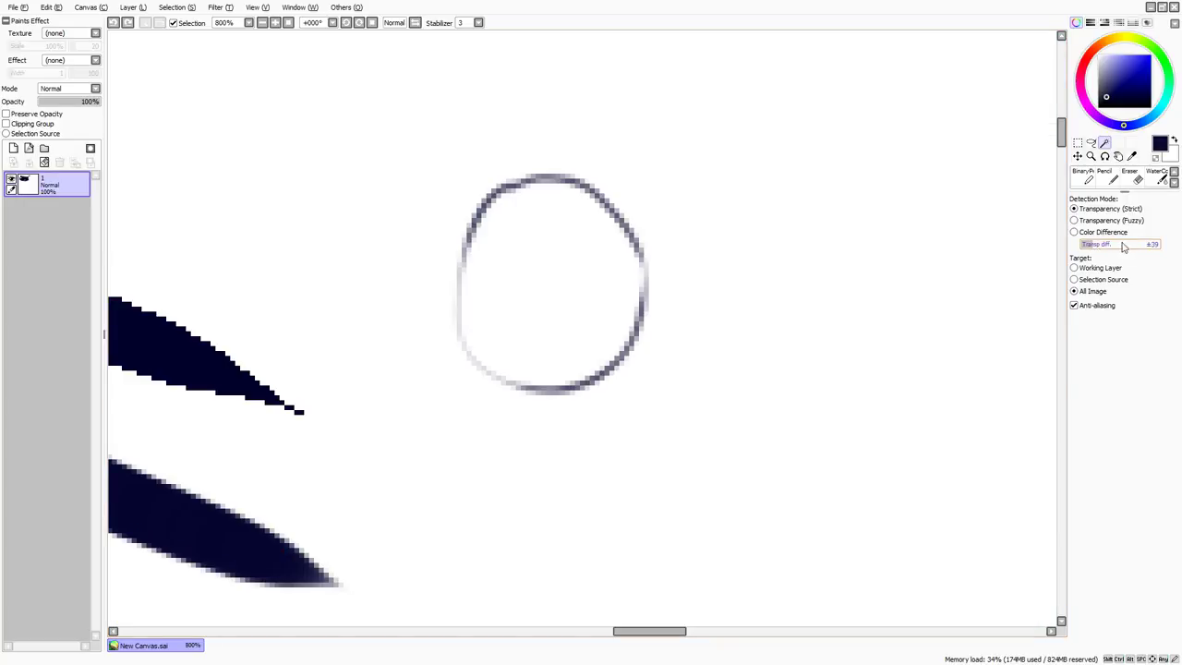
pyautogui.click(709, 307)
pyautogui.hotkey('ctrl', 'd')
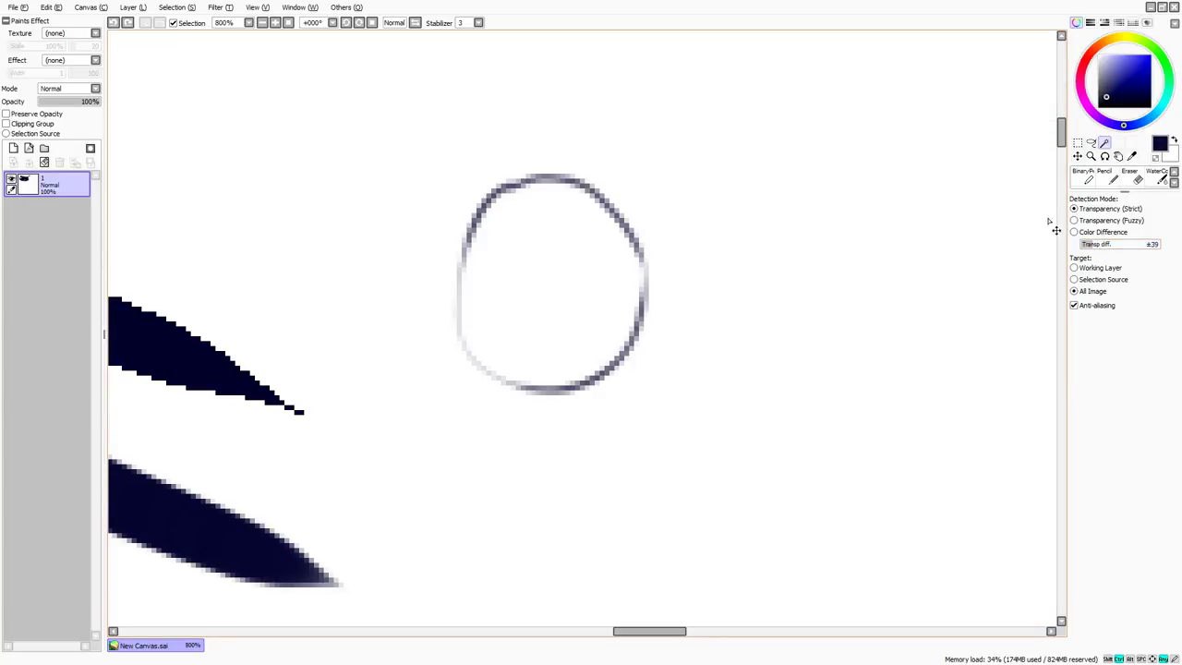
# Set the transparency difference to 9 and select the inside of the circle with the Magic Wand.
pyautogui.click(1085, 245)
pyautogui.click(574, 325)
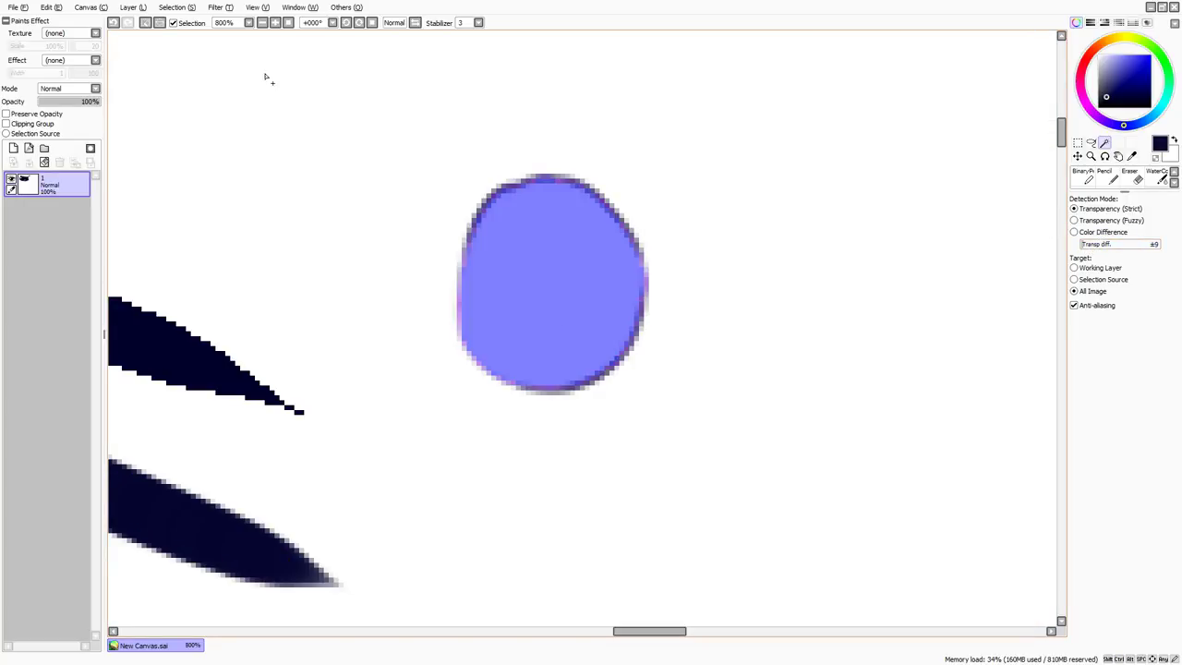
pyautogui.click(262, 22)
pyautogui.click(262, 22)
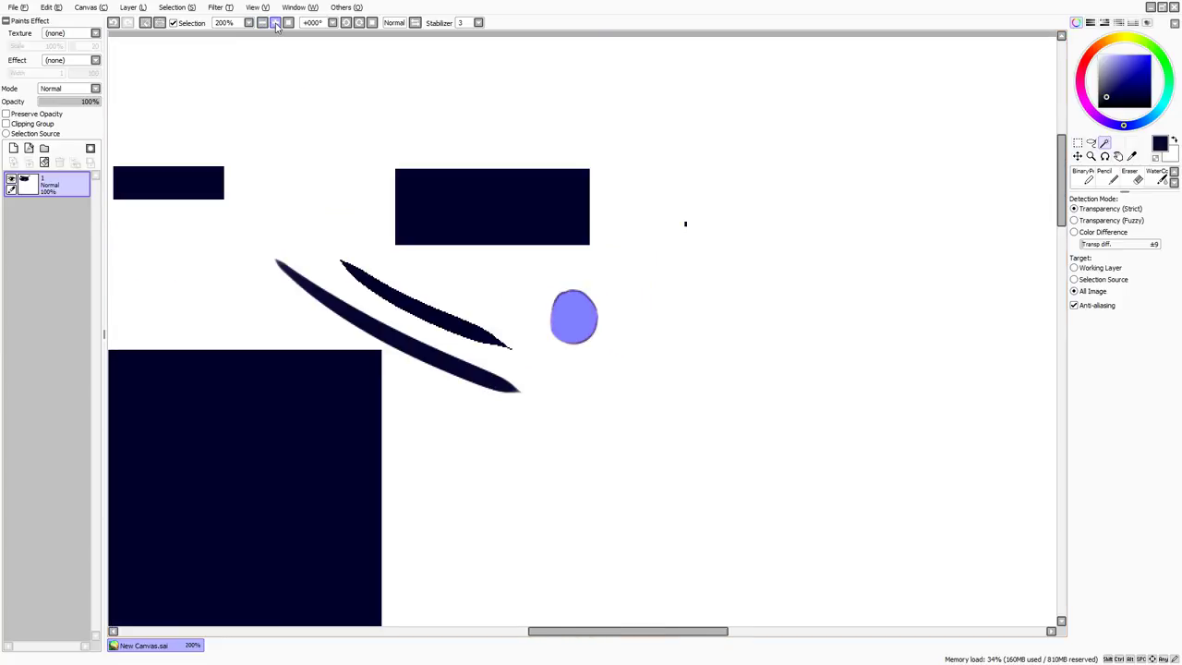
pyautogui.click(275, 23)
pyautogui.click(275, 22)
pyautogui.click(275, 22)
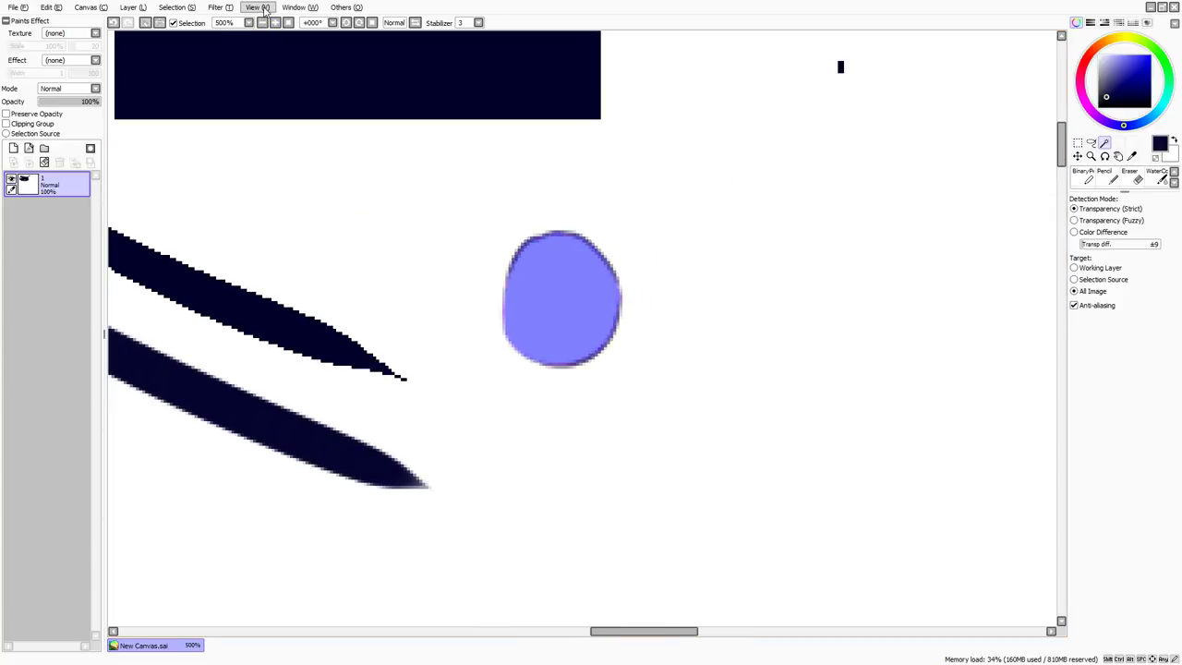
pyautogui.moveTo(672, 340); pyautogui.dragTo(965, 385)
# Set the transparency difference to 0 and undo the selection inside the circle.
pyautogui.moveTo(1120, 244); pyautogui.dragTo(1079, 245)
pyautogui.moveTo(847, 337); pyautogui.dragTo(643, 320)
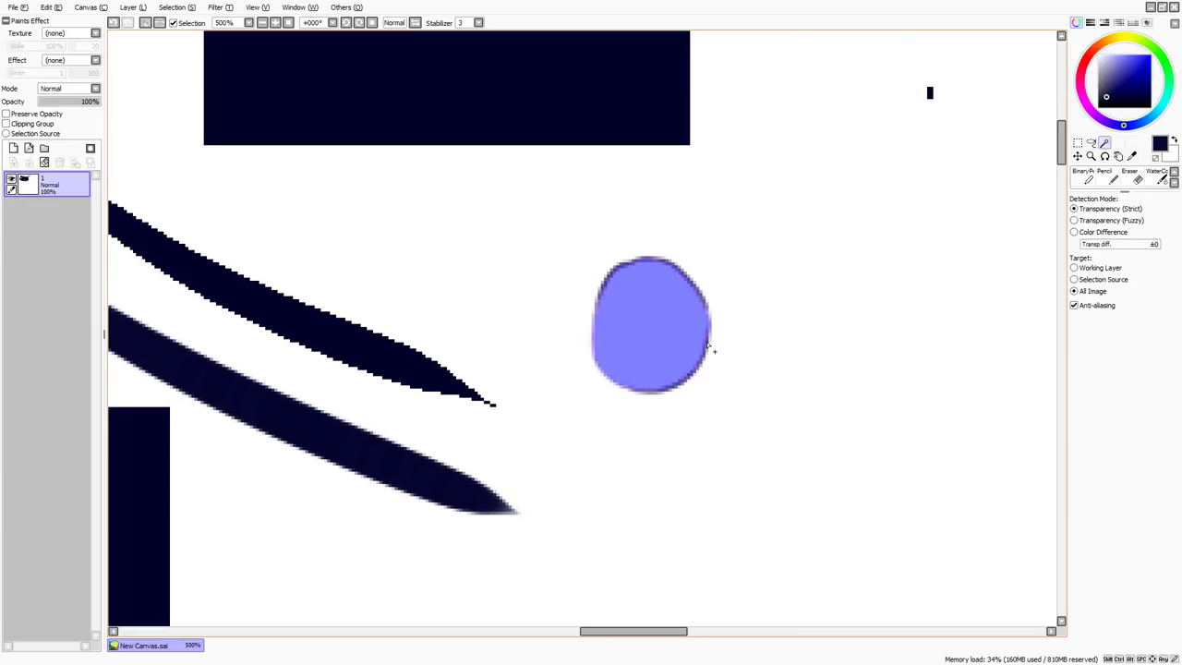
pyautogui.press('b')
pyautogui.hotkey('ctrl', 'z')
# Select the inside of the circle up close with the Magic Wand at zero transparency difference, then deselect it.
pyautogui.moveTo(696, 337); pyautogui.dragTo(546, 316)
pyautogui.click(275, 23)
pyautogui.click(275, 23)
pyautogui.moveTo(729, 153); pyautogui.dragTo(969, 190)
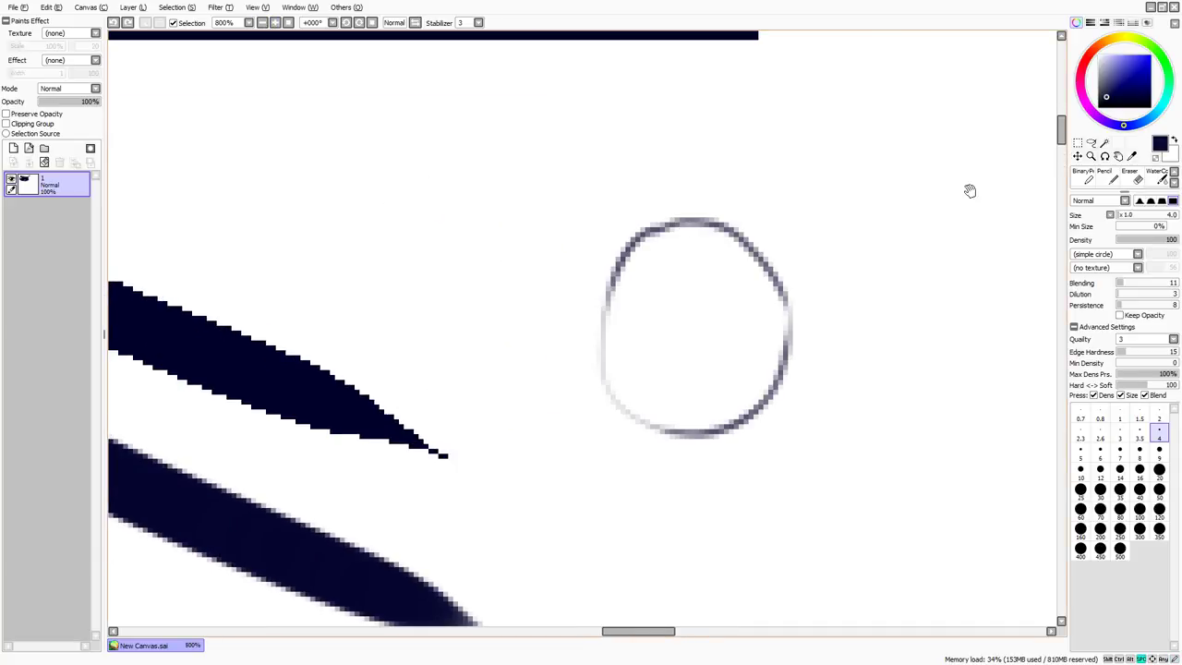
pyautogui.click(1102, 143)
pyautogui.click(778, 293)
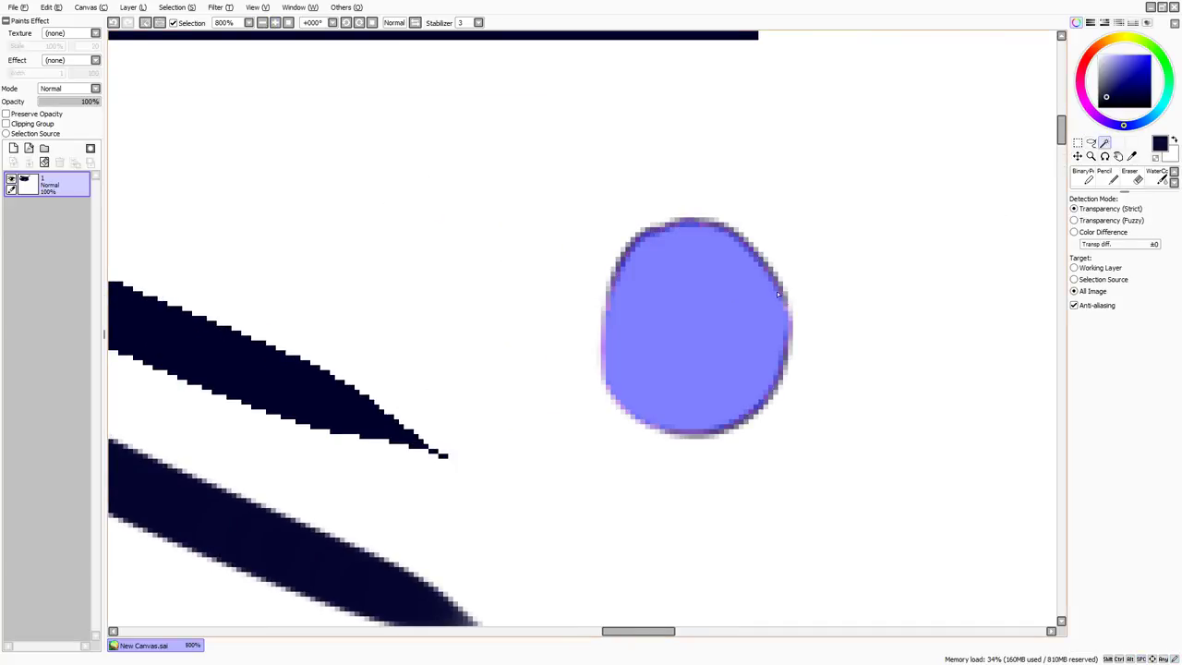
pyautogui.hotkey('ctrl', 'd')
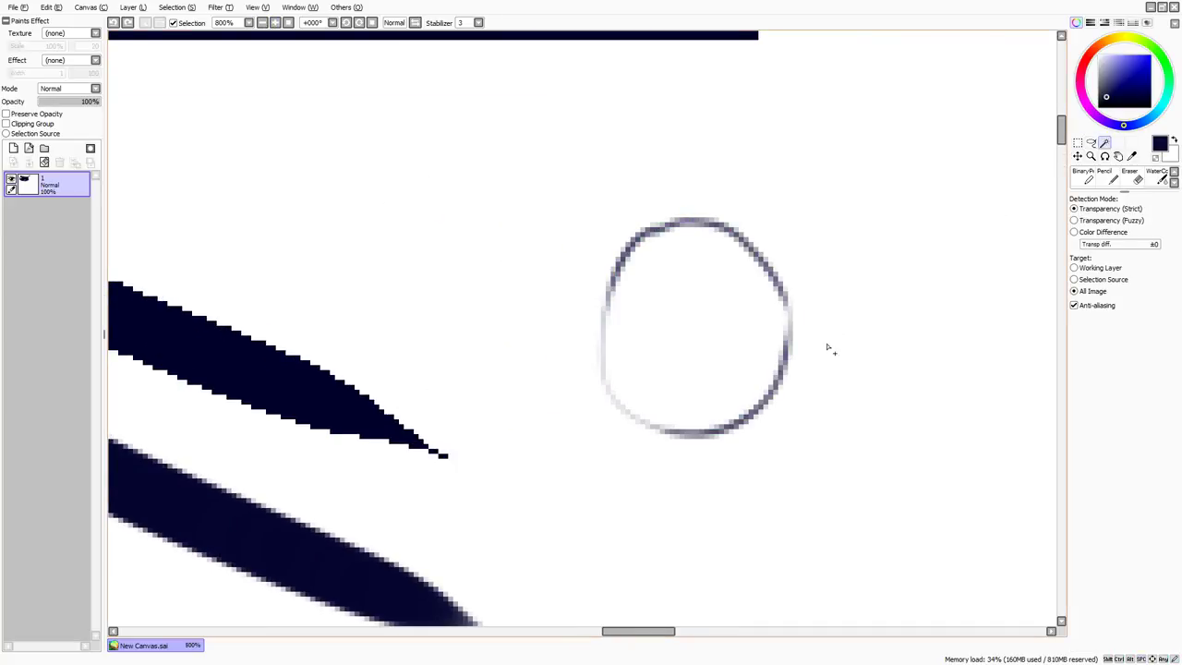
pyautogui.press('b')
# Set the Magic Wand's transparency difference to 21, select the inside of the circle and clear the selection.
pyautogui.click(1104, 144)
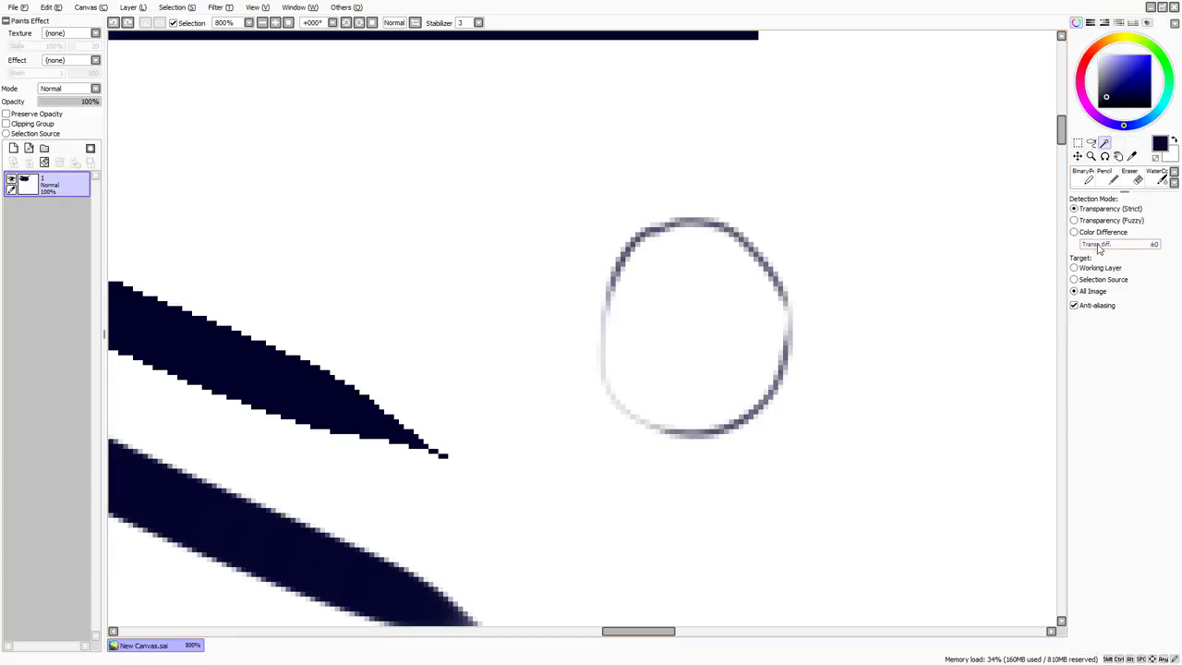
pyautogui.moveTo(1080, 243); pyautogui.dragTo(1089, 251)
pyautogui.click(763, 330)
pyautogui.hotkey('ctrl', 'd')
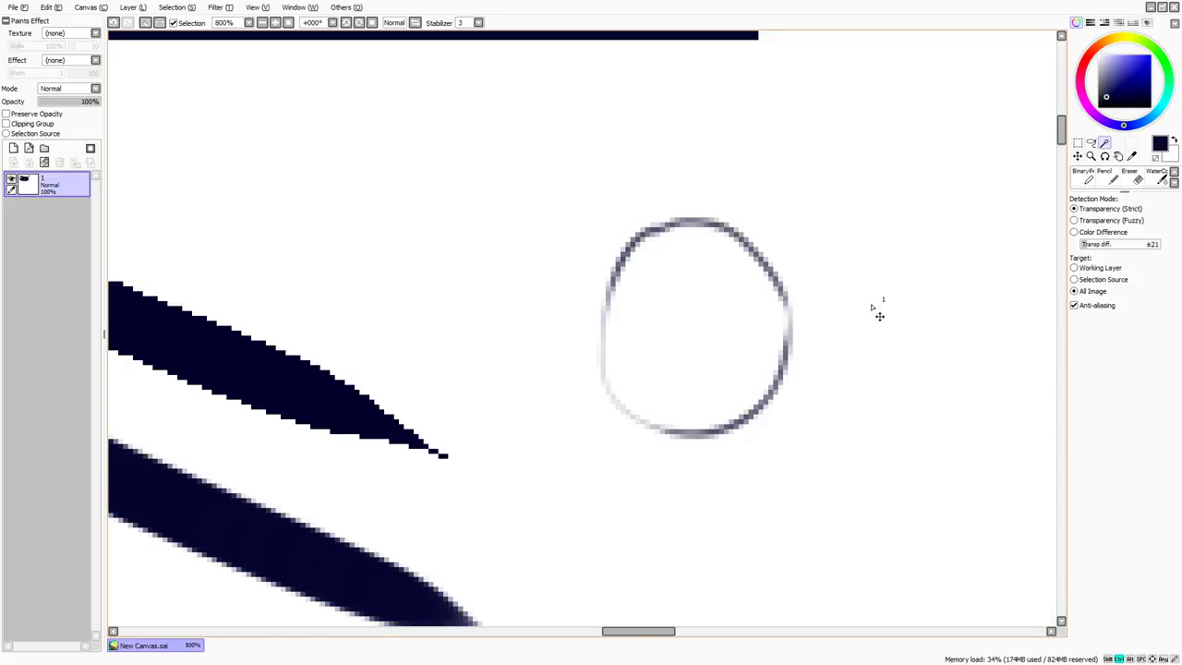
# Clear the layer and draw a large closed loop with a curved tail using the size 5 brush.
pyautogui.click(45, 163)
pyautogui.press('c')
pyautogui.moveTo(669, 237)
pyautogui.mouseDown()
pyautogui.moveTo(511, 259)
pyautogui.moveTo(693, 226)
pyautogui.moveTo(797, 308)
pyautogui.moveTo(955, 226)
pyautogui.moveTo(818, 251)
pyautogui.mouseUp()
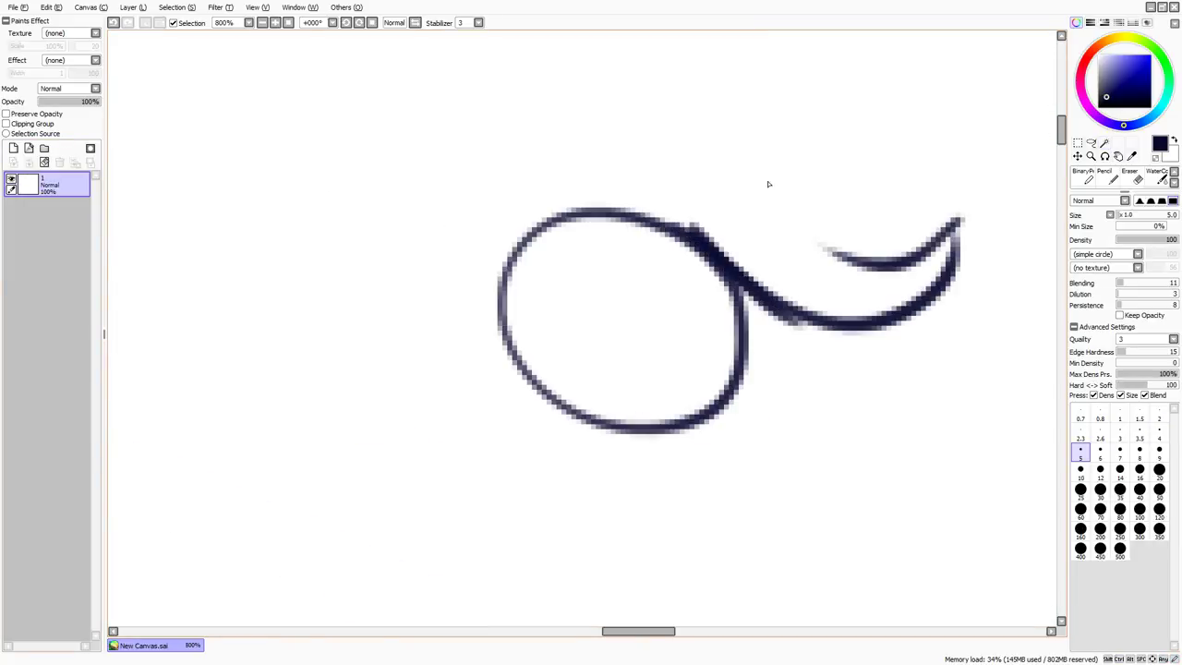
# Undo the last stroke and draw a dark navy outline around the oval, with curved locks ending in pointed tips.
pyautogui.hotkey('ctrl', 'z')
pyautogui.moveTo(951, 219)
pyautogui.mouseDown()
pyautogui.moveTo(791, 230)
pyautogui.moveTo(694, 82)
pyautogui.moveTo(481, 257)
pyautogui.moveTo(408, 145)
pyautogui.moveTo(402, 289)
pyautogui.moveTo(480, 496)
pyautogui.moveTo(663, 486)
pyautogui.moveTo(790, 452)
pyautogui.moveTo(690, 485)
pyautogui.moveTo(796, 561)
pyautogui.mouseUp()
pyautogui.moveTo(796, 561)
pyautogui.mouseDown()
pyautogui.moveTo(776, 421)
pyautogui.moveTo(832, 513)
pyautogui.mouseUp()
pyautogui.moveTo(833, 513); pyautogui.dragTo(728, 349)
pyautogui.moveTo(767, 416); pyautogui.dragTo(803, 474)
# Select the area between the outer outline and the oval with the Magic Wand at a transparency difference of ±0.
pyautogui.click(1104, 145)
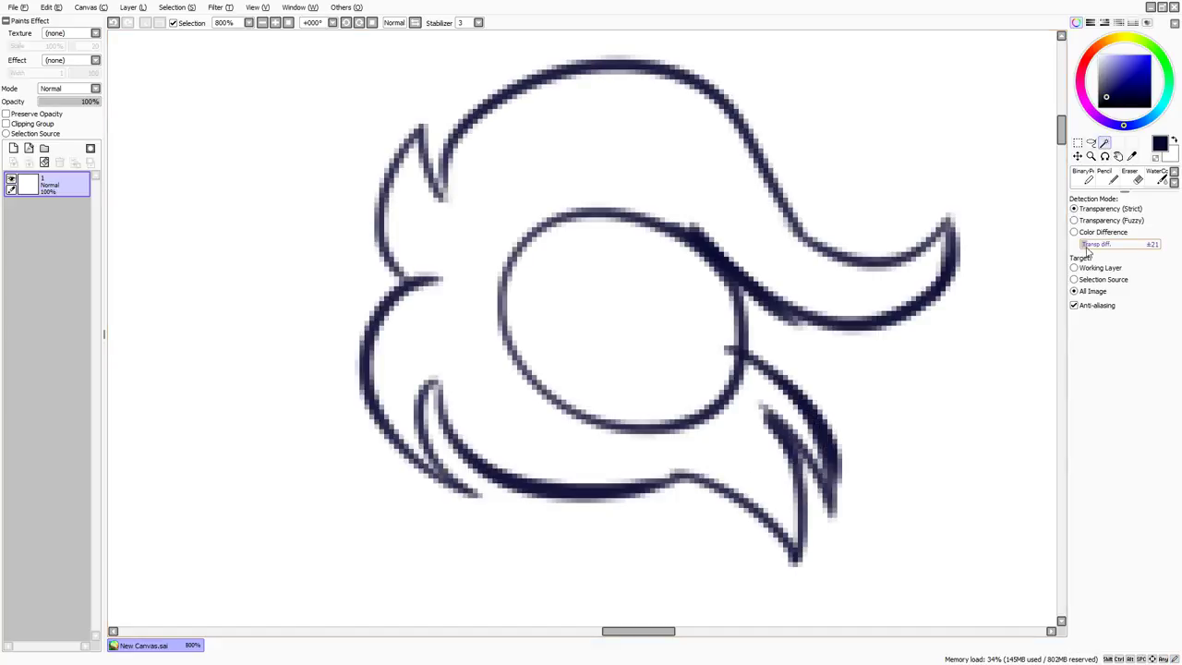
pyautogui.moveTo(1090, 247); pyautogui.dragTo(1078, 245)
pyautogui.click(860, 276)
pyautogui.click(860, 307)
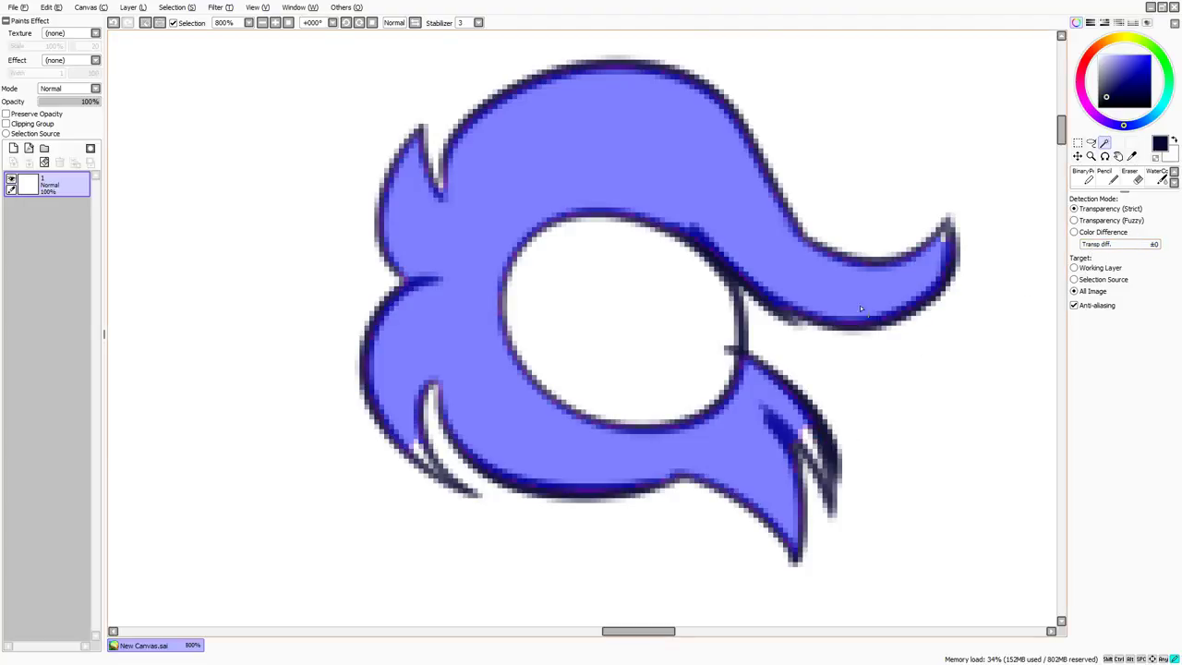
# Reselect the outlined area with transparency difference ±35 and ±55, and add the oval's interior to the selection.
pyautogui.click(1099, 246)
pyautogui.click(697, 150)
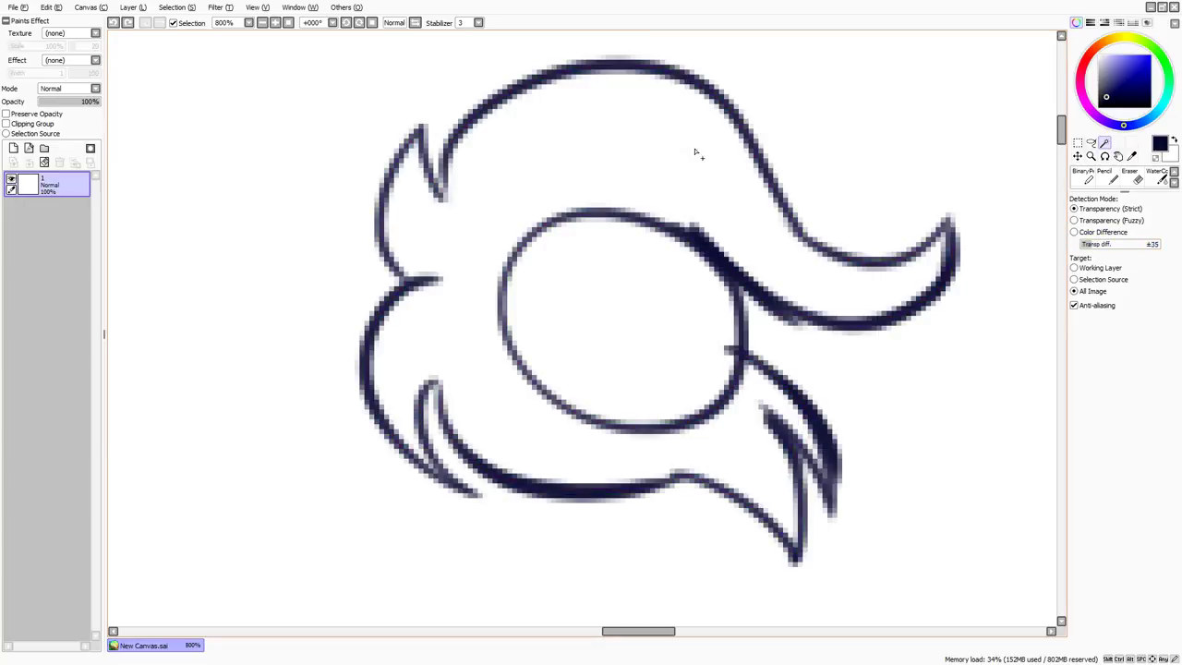
pyautogui.click(697, 150)
pyautogui.click(1096, 246)
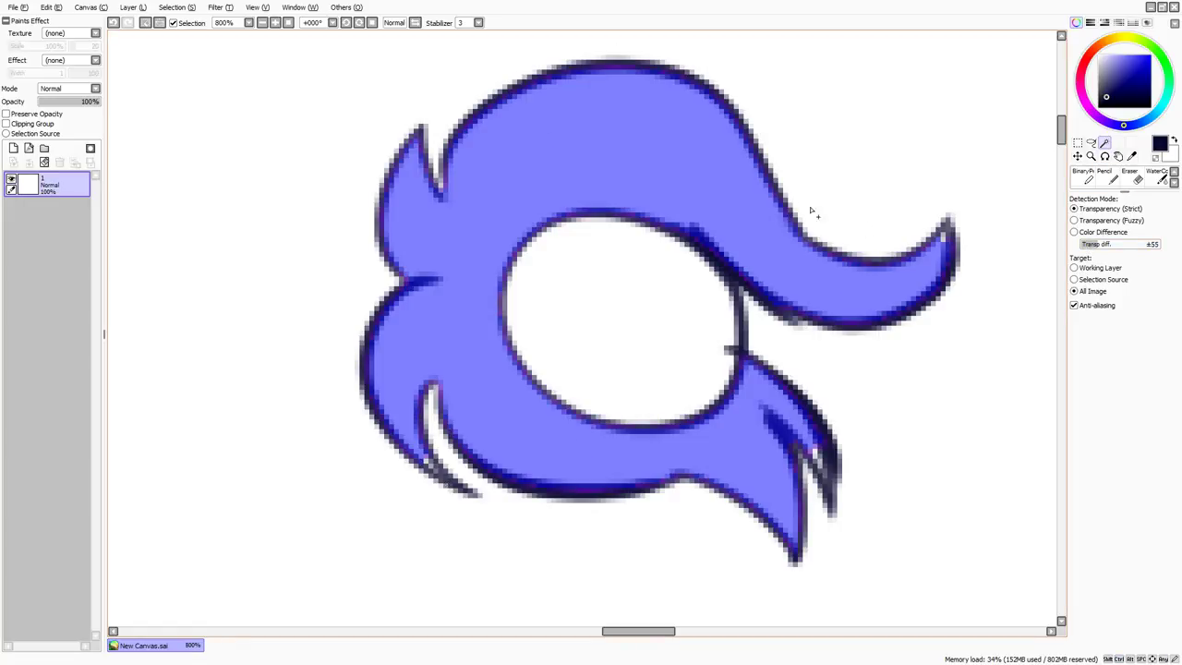
pyautogui.click(606, 321)
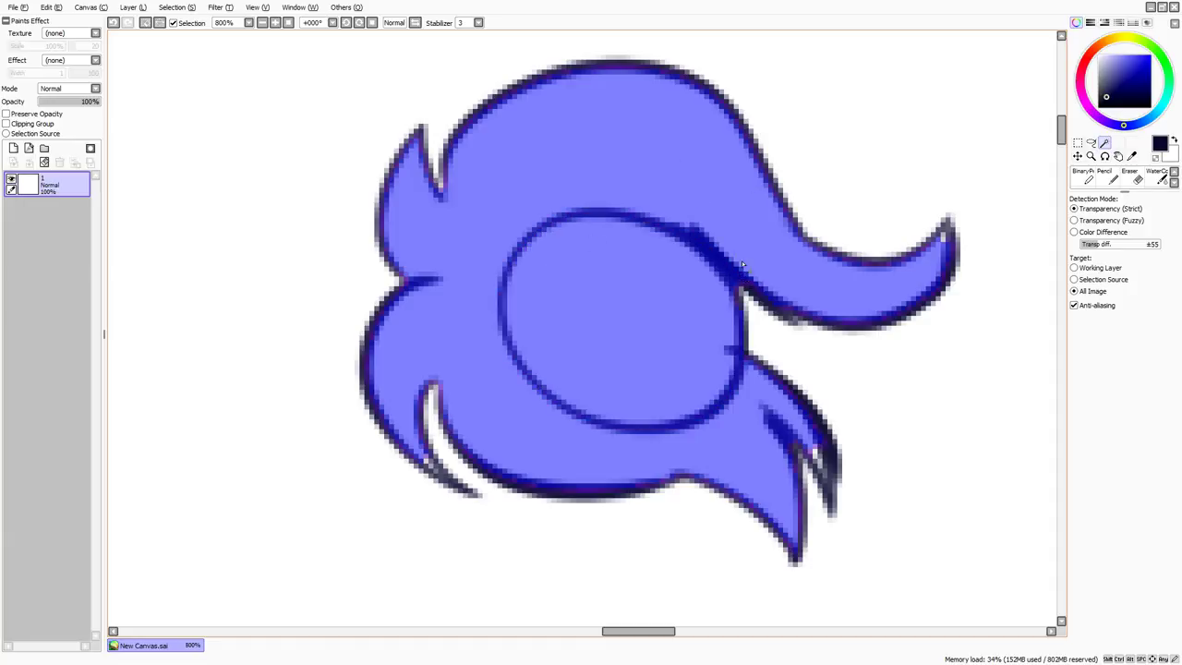
# Paint the whole selected area solid dark navy and deselect it.
pyautogui.press('n')
pyautogui.moveTo(581, 357); pyautogui.dragTo(609, 343)
pyautogui.moveTo(498, 221)
pyautogui.mouseDown()
pyautogui.moveTo(601, 480)
pyautogui.moveTo(831, 397)
pyautogui.mouseUp()
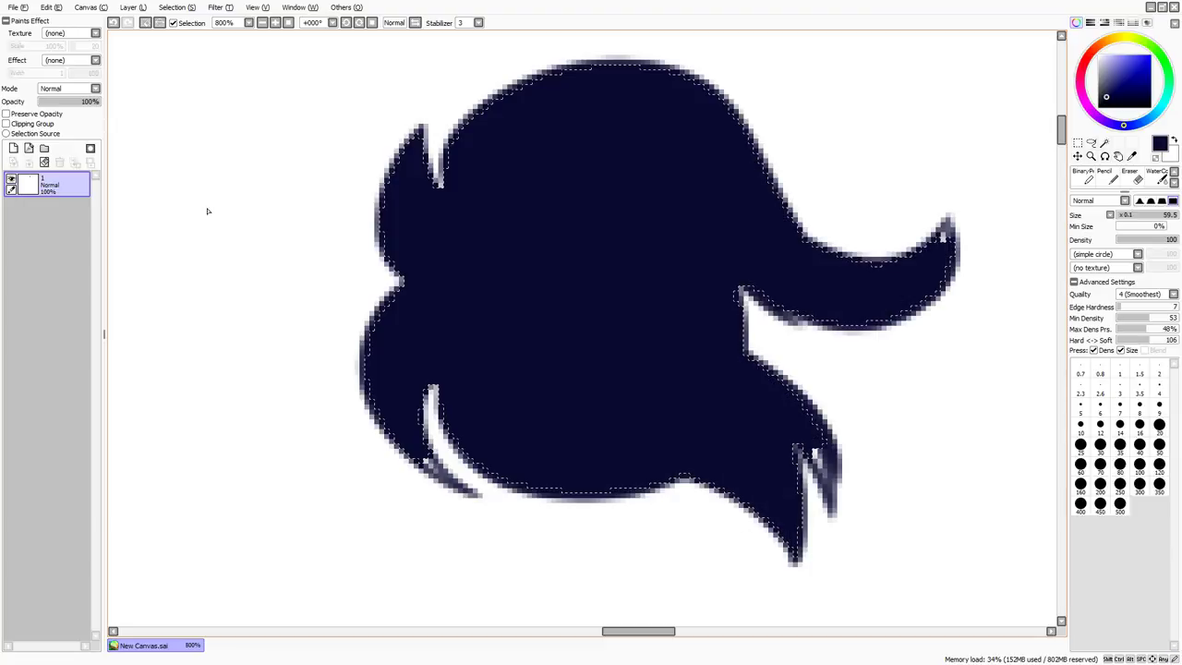
pyautogui.hotkey('ctrl', 'd')
# Clear all of the artwork from layer 1.
pyautogui.click(262, 23)
pyautogui.click(262, 23)
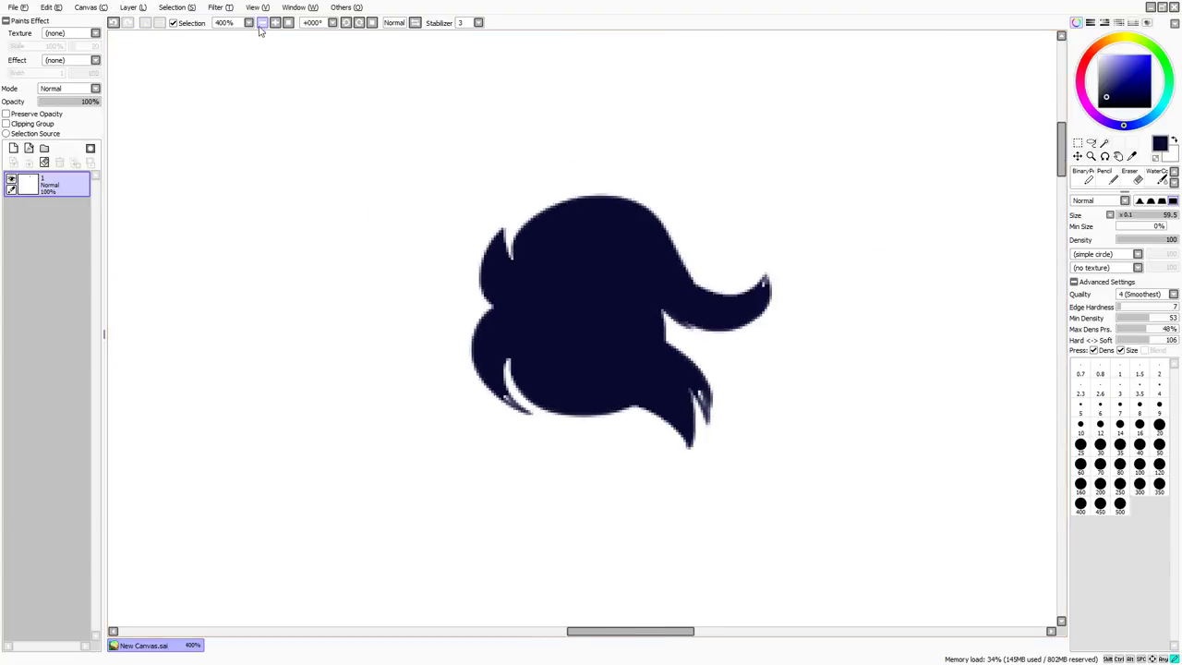
pyautogui.click(263, 23)
pyautogui.moveTo(212, 262); pyautogui.dragTo(309, 260)
pyautogui.click(46, 164)
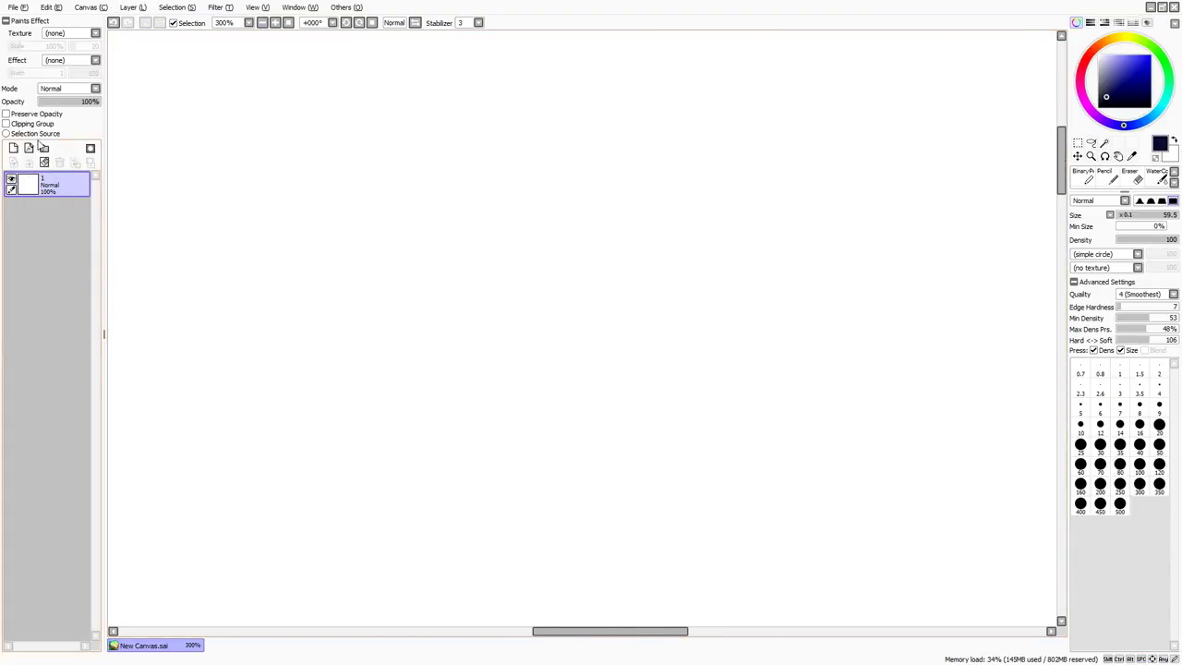
pyautogui.press('w')
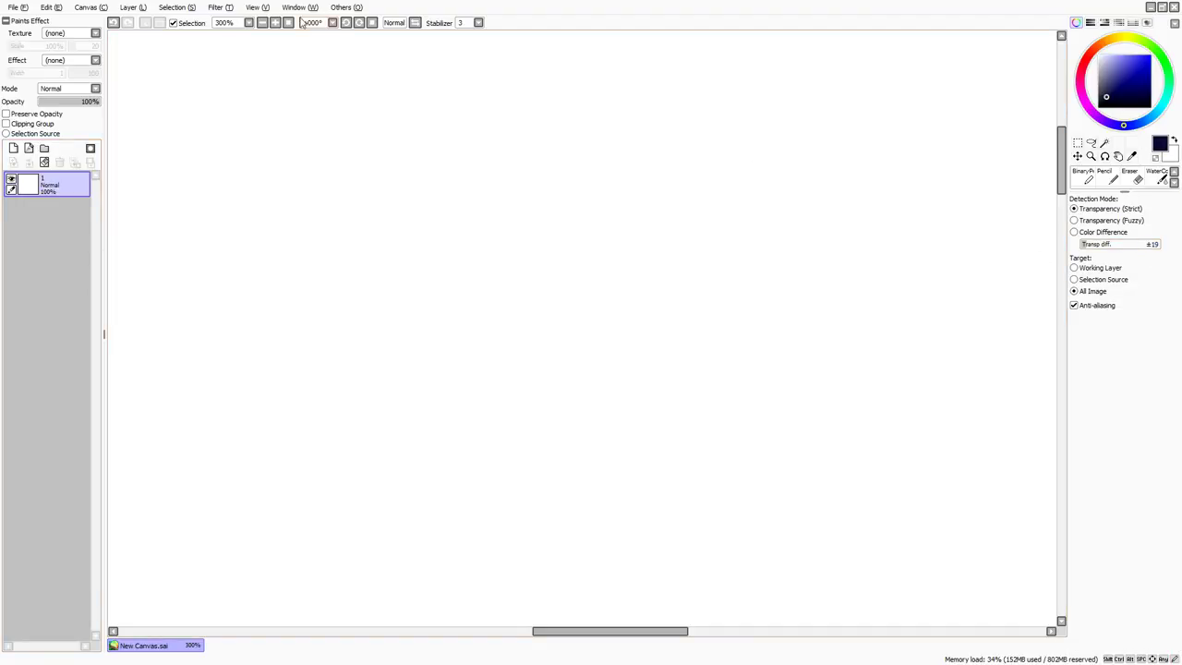
pyautogui.click(263, 22)
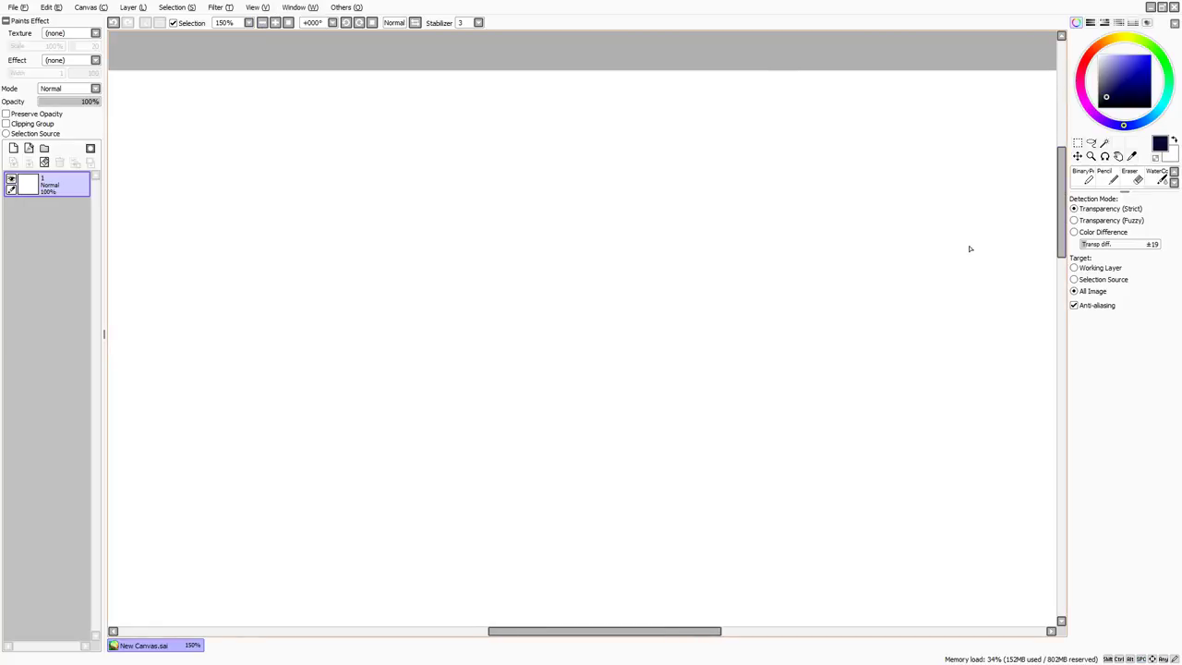
pyautogui.click(1107, 146)
pyautogui.click(1076, 156)
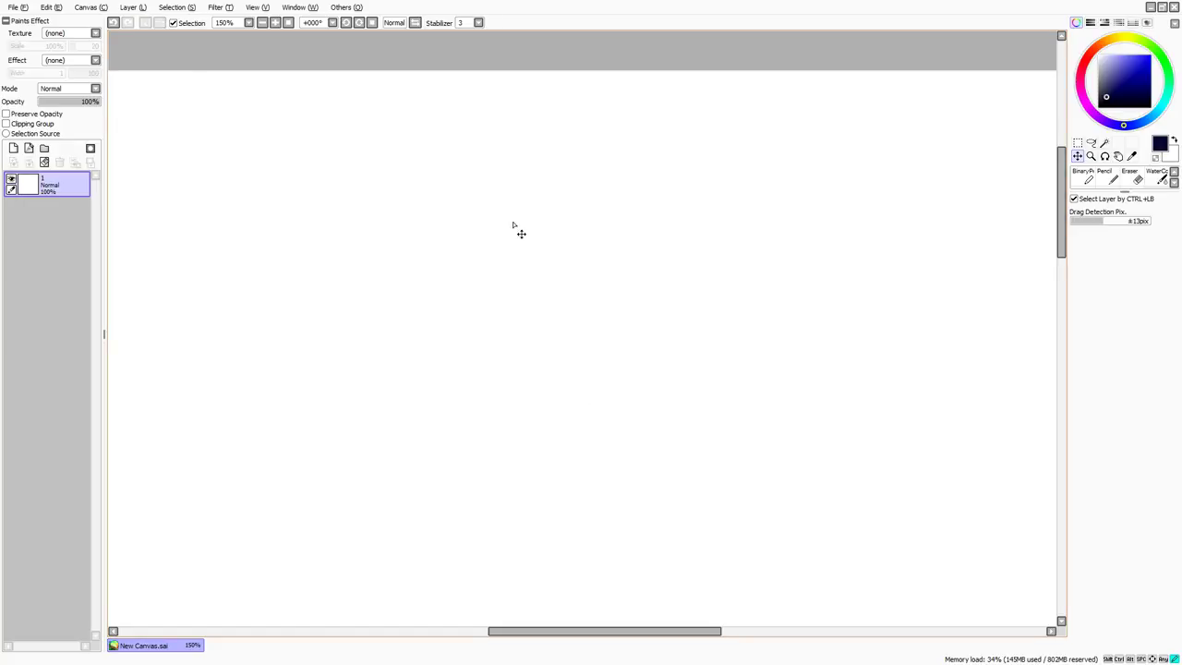
# Add a new layer and paint a large dark navy blob with a loop on its left side.
pyautogui.hotkey('ctrl', 'shift', 'n')
pyautogui.press('v')
pyautogui.moveTo(537, 381); pyautogui.dragTo(598, 383)
pyautogui.moveTo(524, 443)
pyautogui.mouseDown()
pyautogui.moveTo(478, 407)
pyautogui.moveTo(562, 386)
pyautogui.moveTo(707, 190)
pyautogui.moveTo(665, 289)
pyautogui.moveTo(628, 212)
pyautogui.mouseUp()
# Shift the painted blob on Layer 1 to the left with the Move tool.
pyautogui.click(1077, 156)
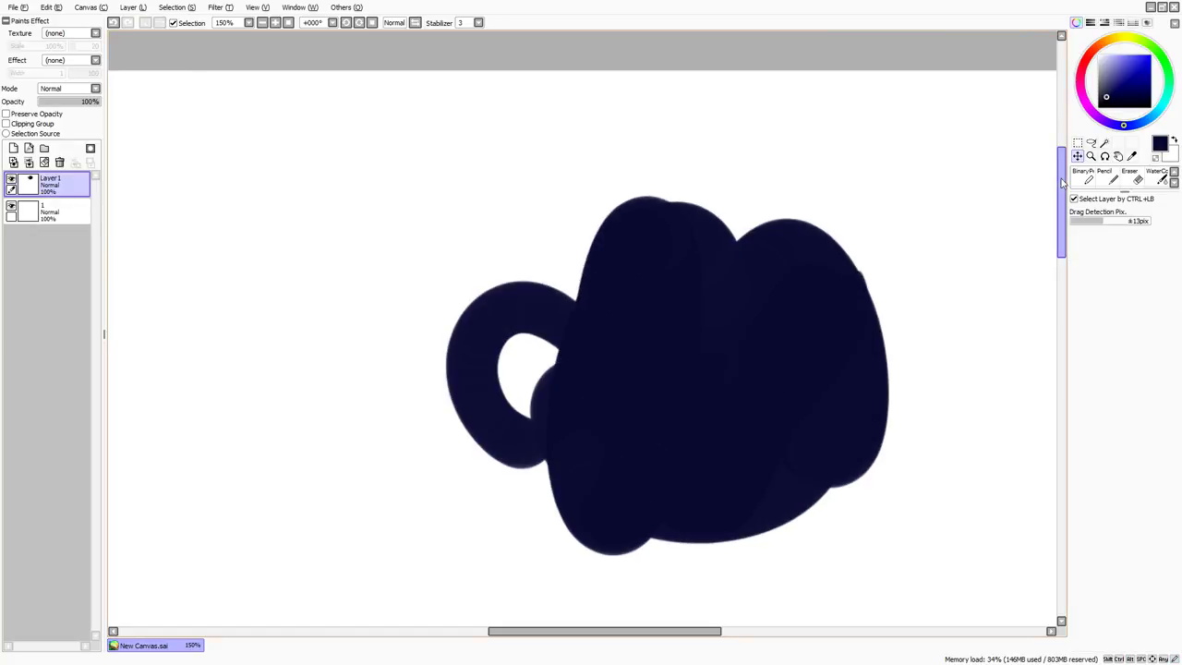
pyautogui.moveTo(805, 438); pyautogui.dragTo(688, 418)
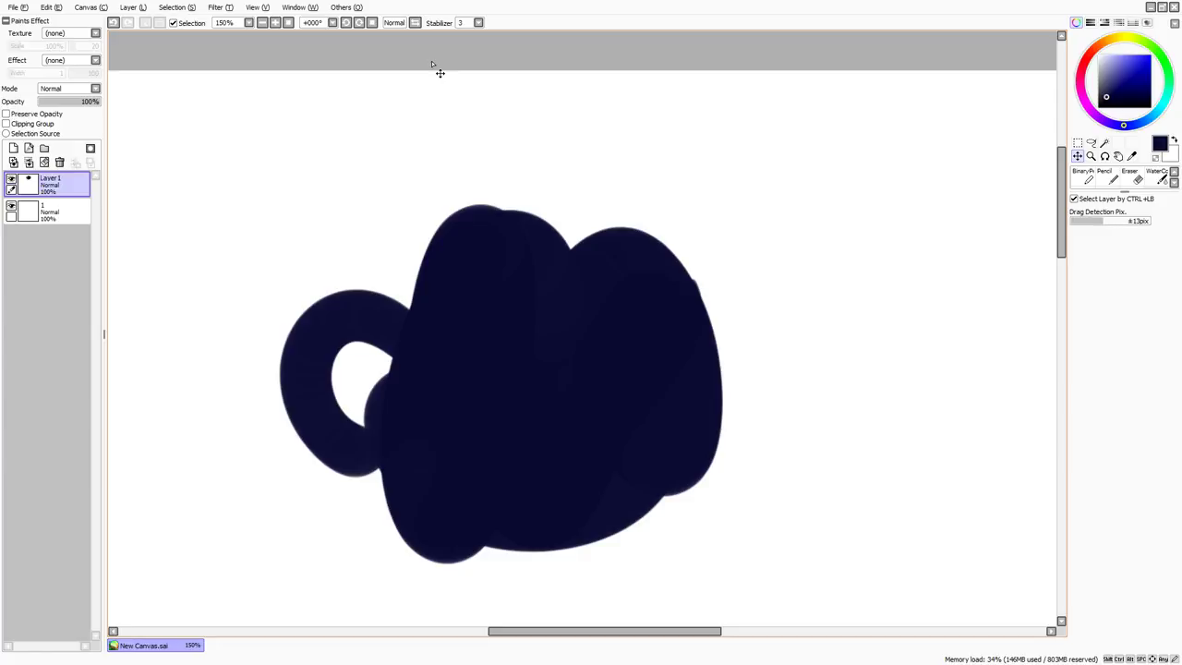
# Inspect the blob with the Zoom tool, magnifying it to 400% and reducing the view to 50%.
pyautogui.click(1091, 156)
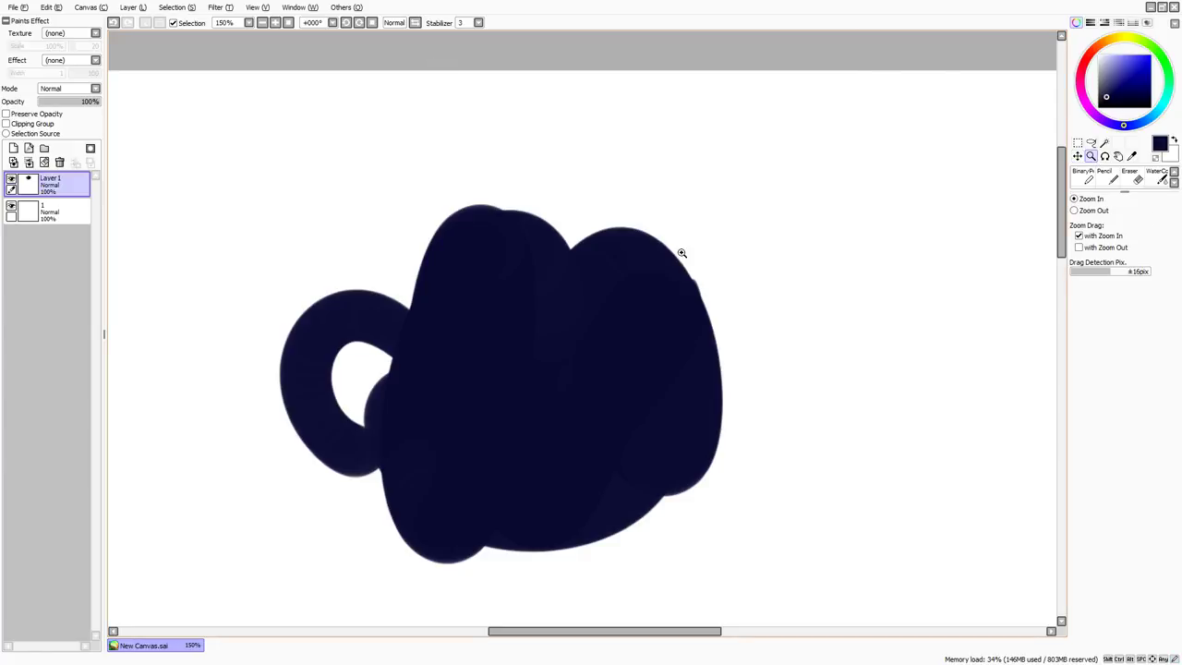
pyautogui.click(686, 346)
pyautogui.click(697, 361)
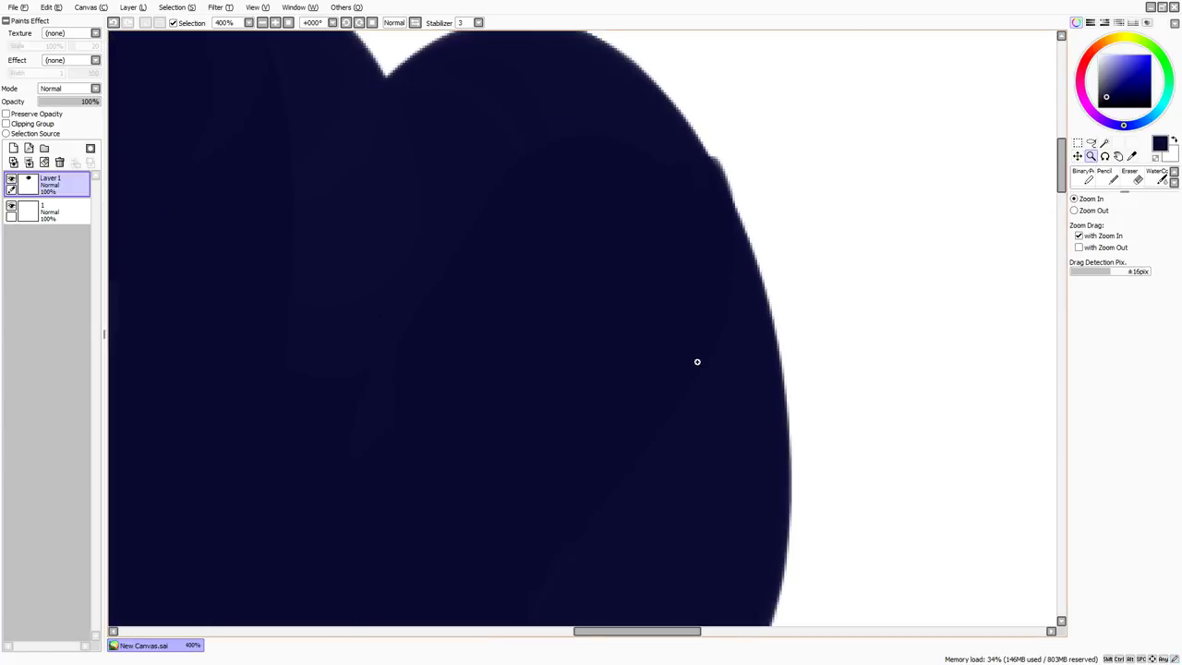
pyautogui.click(1089, 210)
pyautogui.click(823, 304)
pyautogui.click(823, 298)
pyautogui.click(824, 292)
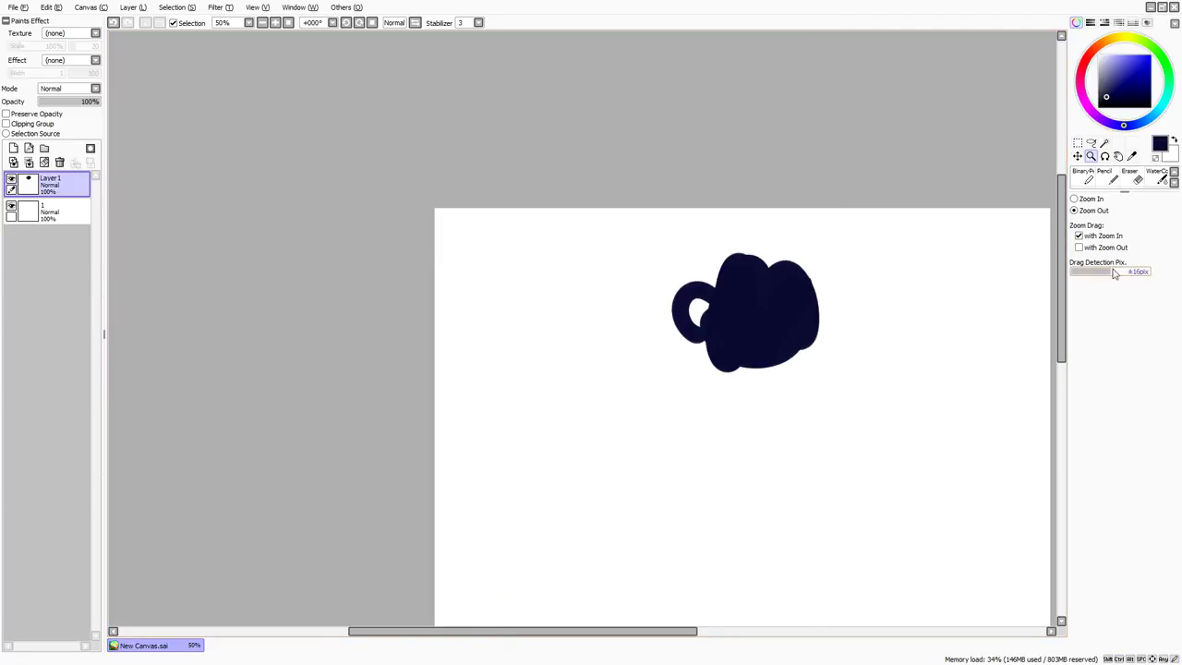
pyautogui.moveTo(749, 369); pyautogui.dragTo(599, 367)
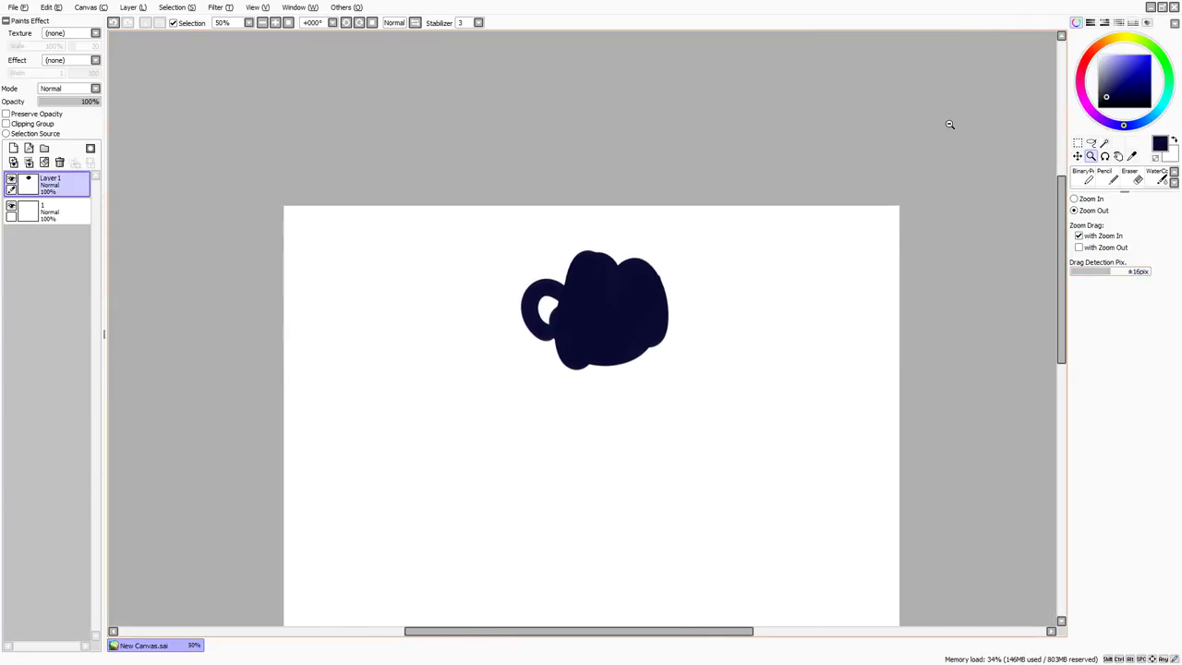
# Rotate the canvas view in both directions, reset it to 0°, and view the blob at 75%.
pyautogui.click(1104, 156)
pyautogui.moveTo(796, 221); pyautogui.dragTo(637, 378)
pyautogui.click(370, 22)
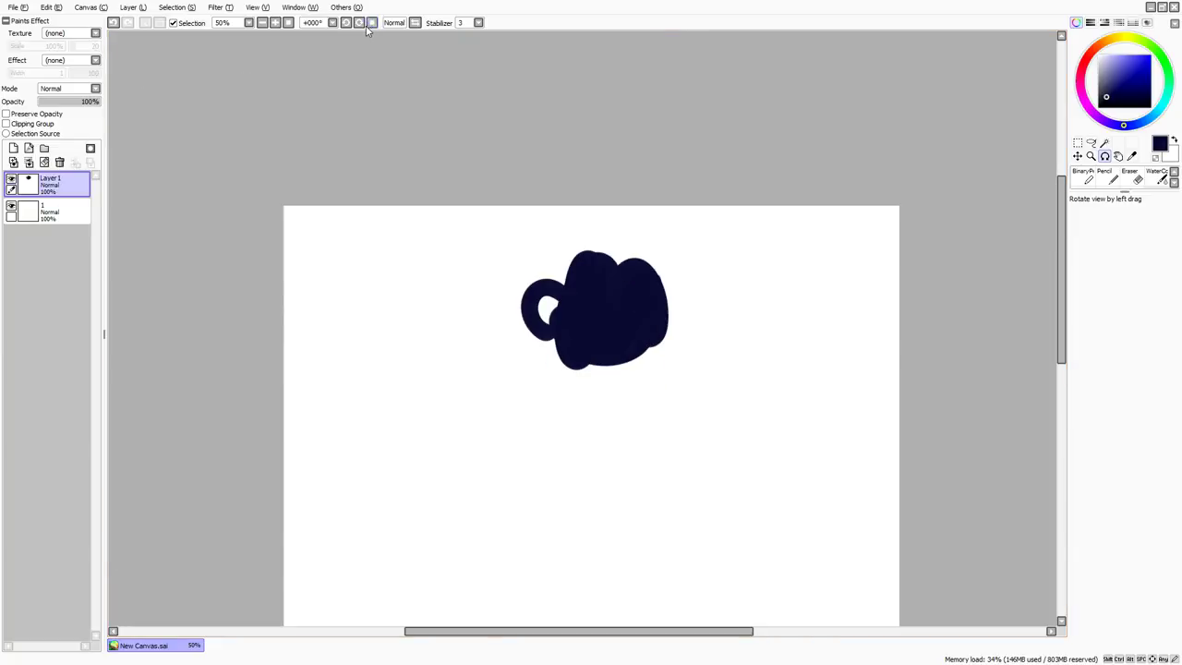
pyautogui.click(358, 22)
pyautogui.click(345, 23)
pyautogui.click(275, 22)
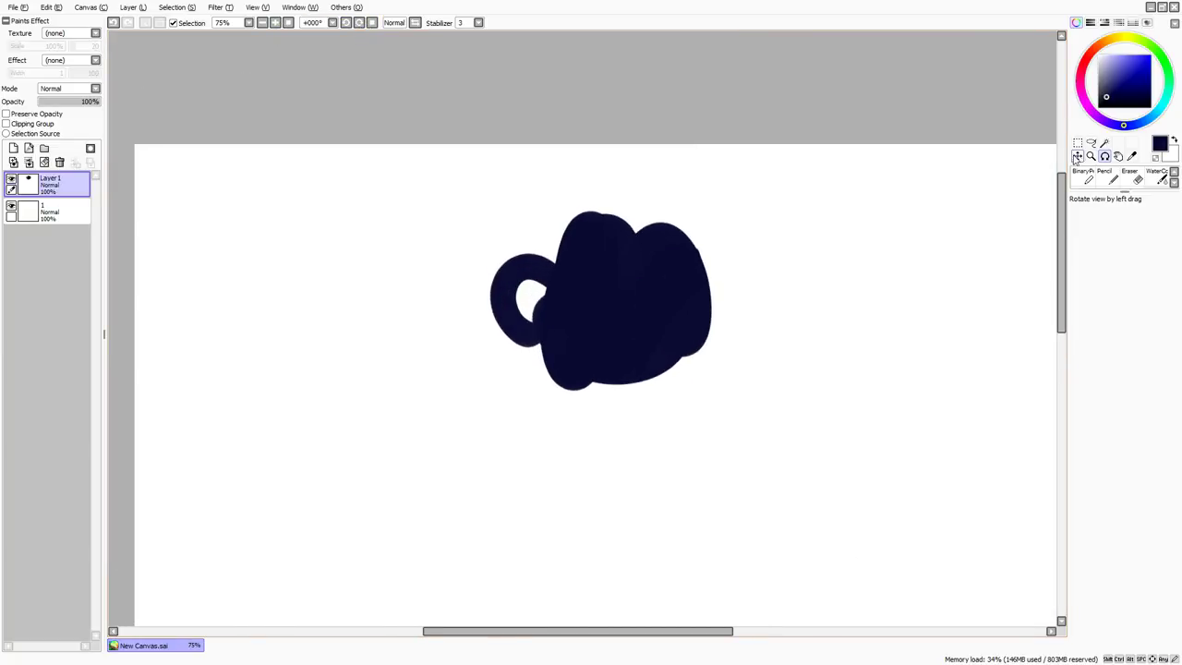
# Scroll the canvas with the Hand tool and nudge the blob to a slightly different place on its layer.
pyautogui.click(1118, 156)
pyautogui.moveTo(865, 388)
pyautogui.mouseDown()
pyautogui.moveTo(763, 403)
pyautogui.moveTo(824, 145)
pyautogui.moveTo(773, 264)
pyautogui.moveTo(712, 305)
pyautogui.moveTo(776, 242)
pyautogui.mouseUp()
pyautogui.click(1077, 156)
pyautogui.moveTo(790, 201)
pyautogui.mouseDown()
pyautogui.moveTo(770, 293)
pyautogui.moveTo(844, 240)
pyautogui.moveTo(560, 519)
pyautogui.moveTo(897, 175)
pyautogui.moveTo(558, 285)
pyautogui.mouseUp()
# Scroll around the canvas with the Hand tool to view different areas around the blob.
pyautogui.click(1118, 156)
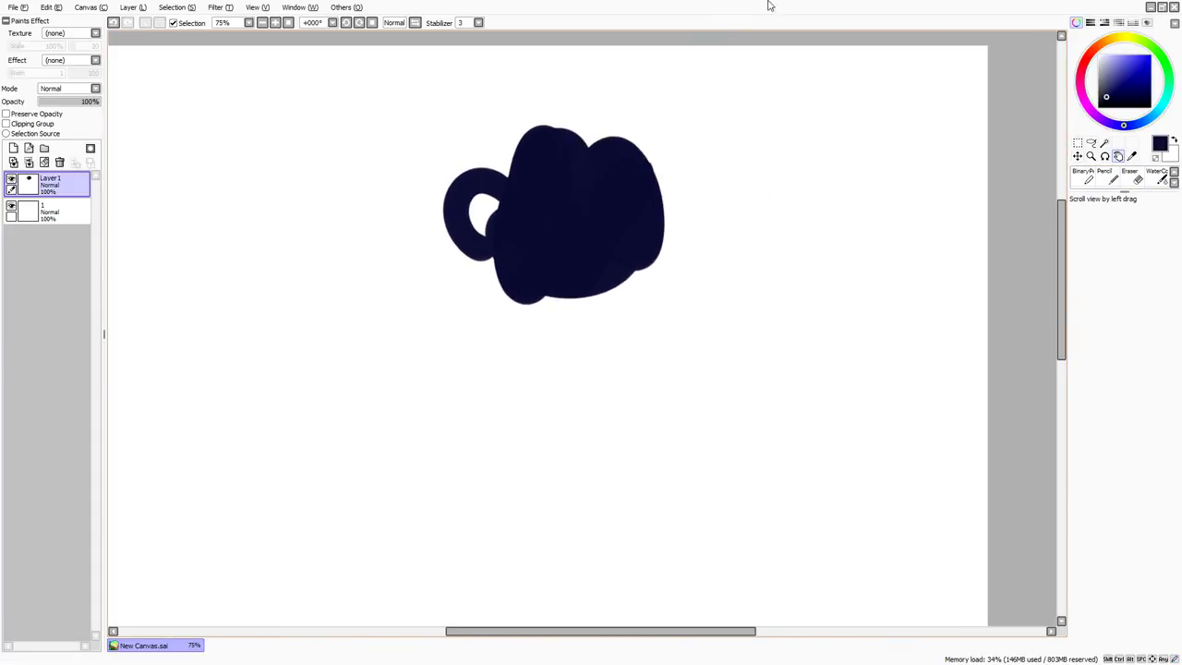
pyautogui.moveTo(641, 347); pyautogui.dragTo(664, 285)
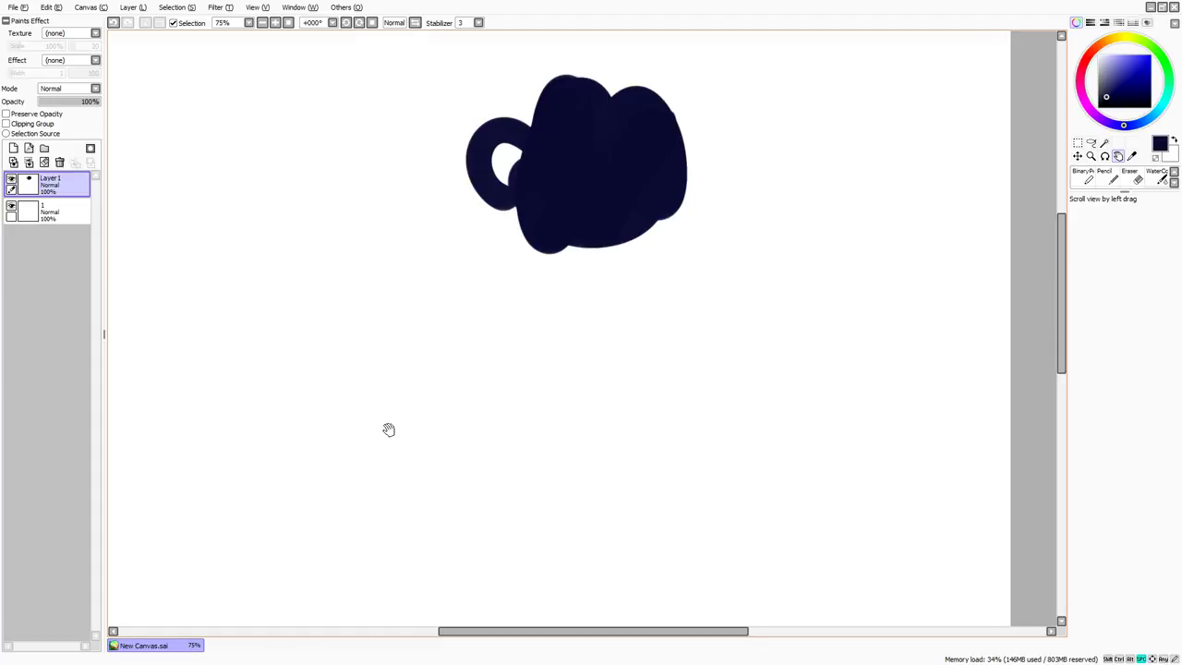
pyautogui.moveTo(385, 428); pyautogui.dragTo(533, 295)
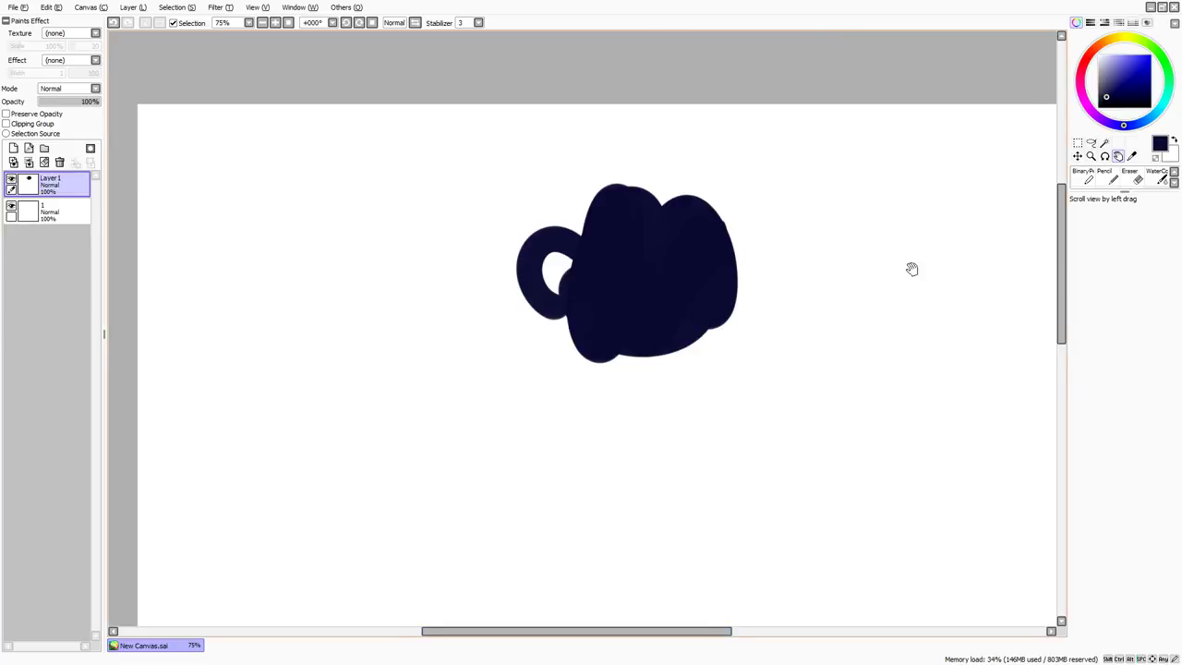
pyautogui.moveTo(910, 267); pyautogui.dragTo(940, 219)
# Paint curved navy strokes sweeping down from the blob's left side and tapering into two points, undoing the first attempt.
pyautogui.click(1132, 156)
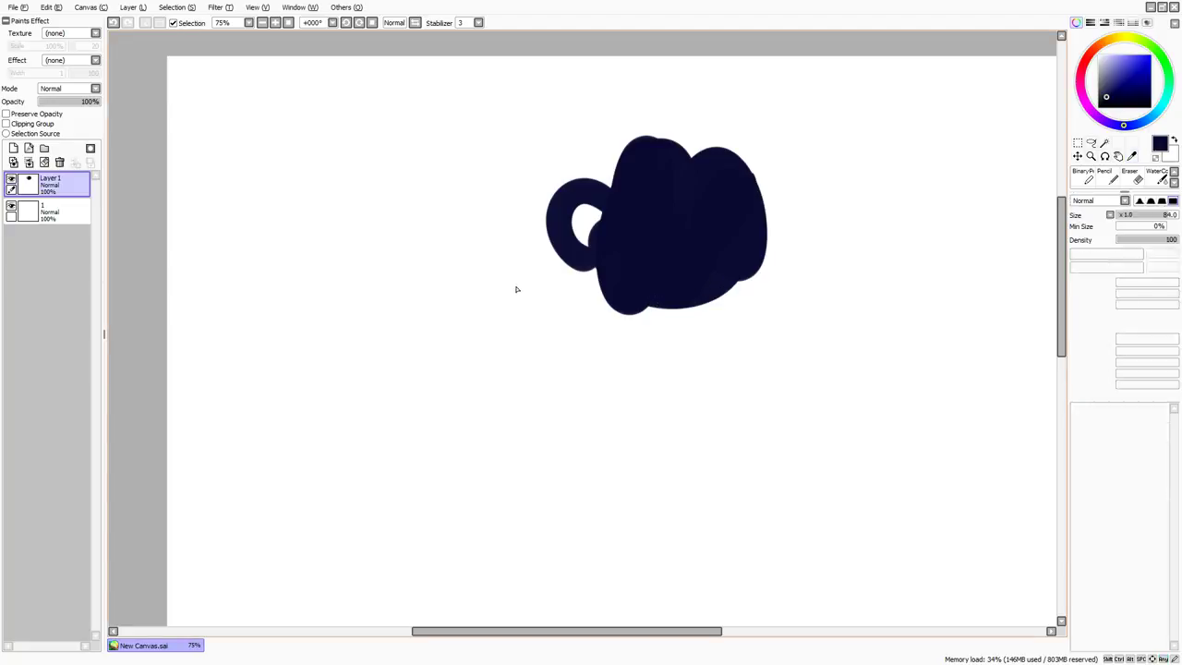
pyautogui.moveTo(515, 301); pyautogui.dragTo(457, 305)
pyautogui.hotkey('ctrl', 'z')
pyautogui.moveTo(530, 376); pyautogui.dragTo(558, 513)
pyautogui.moveTo(513, 401); pyautogui.dragTo(634, 539)
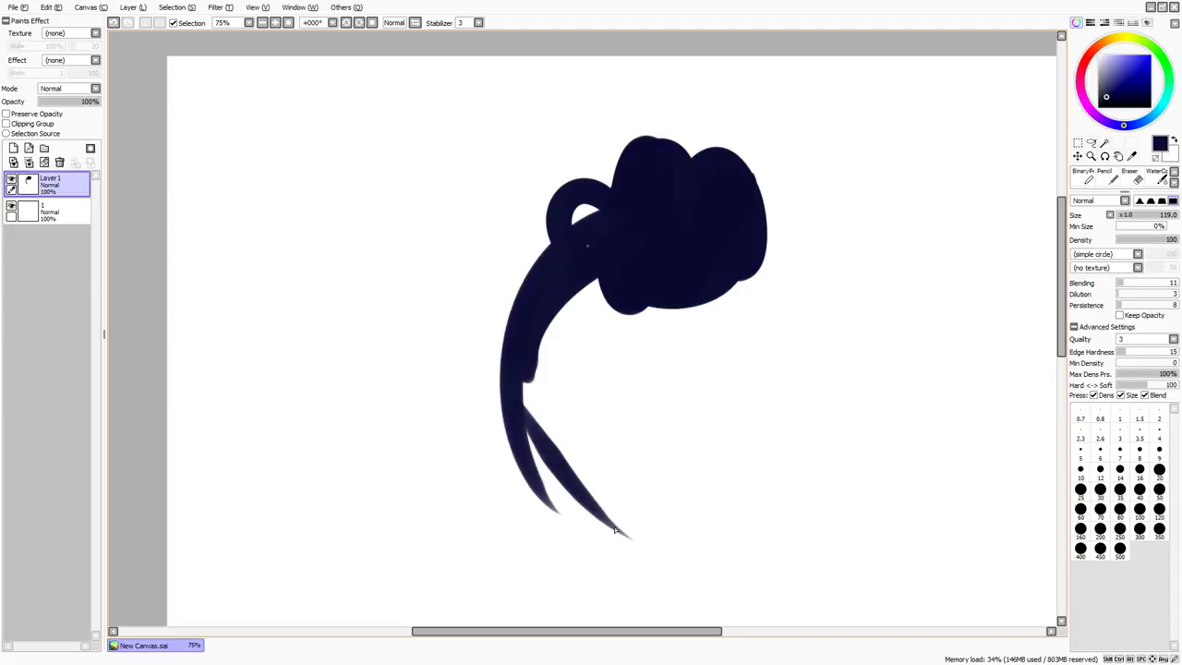
# Sample the faded colour at the thin stroke's tip and paint pale greyish strokes over the dark curve.
pyautogui.keyDown('alt'); pyautogui.click(615, 530); pyautogui.keyUp('alt')
pyautogui.moveTo(616, 261); pyautogui.dragTo(530, 458)
pyautogui.moveTo(564, 346); pyautogui.dragTo(589, 545)
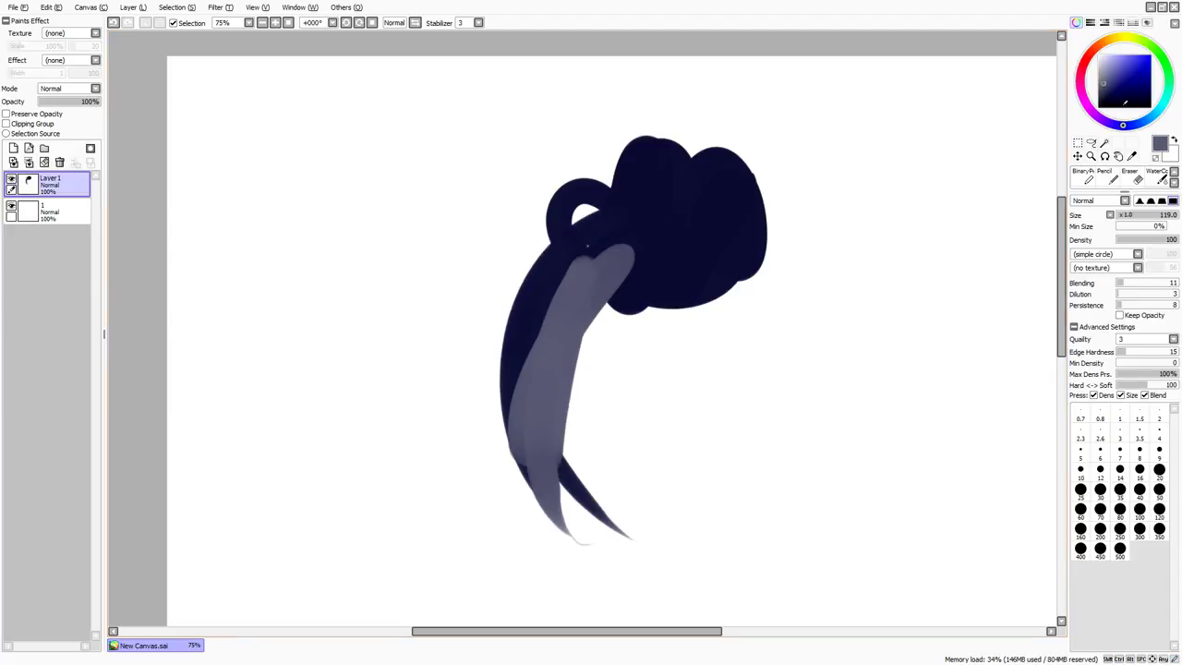
# Sample a dark navy from the painting and add curved strokes over the blob and below it.
pyautogui.keyDown('alt'); pyautogui.click(624, 287); pyautogui.keyUp('alt')
pyautogui.keyDown('alt'); pyautogui.click(605, 282); pyautogui.keyUp('alt')
pyautogui.click(1106, 95)
pyautogui.moveTo(681, 198); pyautogui.dragTo(637, 277)
pyautogui.moveTo(654, 323)
pyautogui.mouseDown()
pyautogui.moveTo(598, 385)
pyautogui.moveTo(584, 381)
pyautogui.mouseUp()
pyautogui.moveTo(654, 330); pyautogui.dragTo(630, 499)
# Merge Layer 1 into the layer below, and try a WaterColor stroke over the pale area and undo it.
pyautogui.hotkey('ctrl', 'e')
pyautogui.press('c')
pyautogui.moveTo(566, 342); pyautogui.dragTo(553, 482)
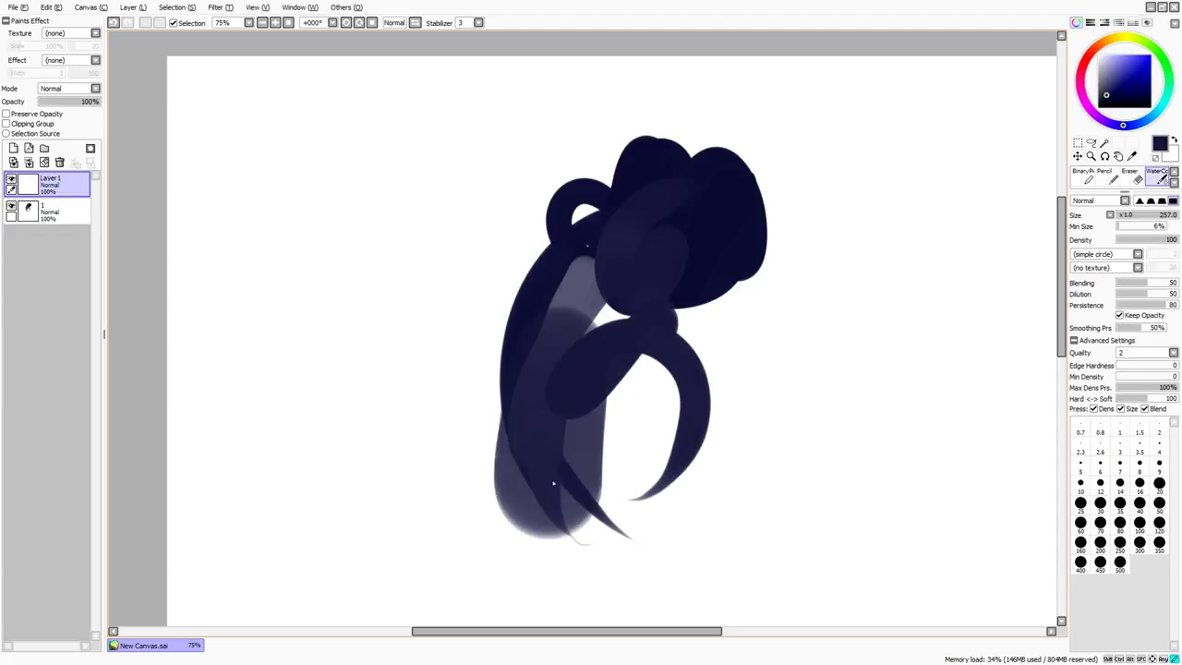
pyautogui.hotkey('ctrl', 'z')
pyautogui.moveTo(565, 383)
pyautogui.mouseDown()
pyautogui.moveTo(564, 400)
pyautogui.moveTo(552, 388)
pyautogui.mouseUp()
pyautogui.hotkey('ctrl', 'e')
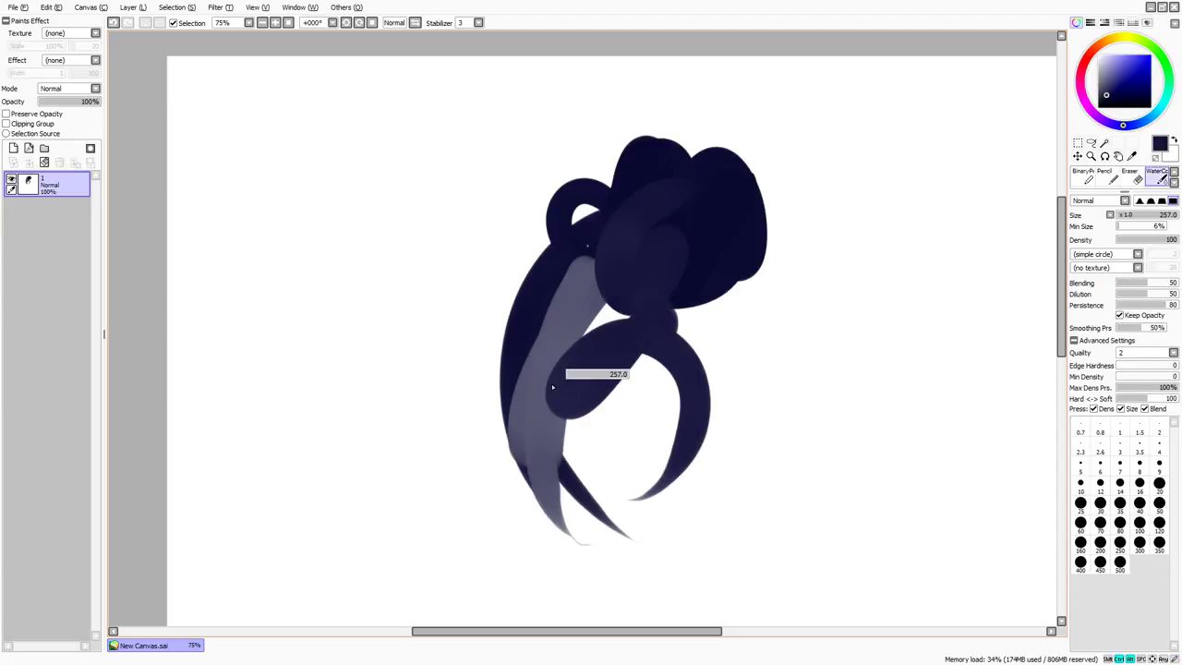
# Blend the pale stroke into the neighbouring dark paint with the WaterColor brush at size 153, undoing the last blending stroke.
pyautogui.moveTo(557, 471)
pyautogui.mouseDown()
pyautogui.moveTo(563, 373)
pyautogui.moveTo(533, 498)
pyautogui.mouseUp()
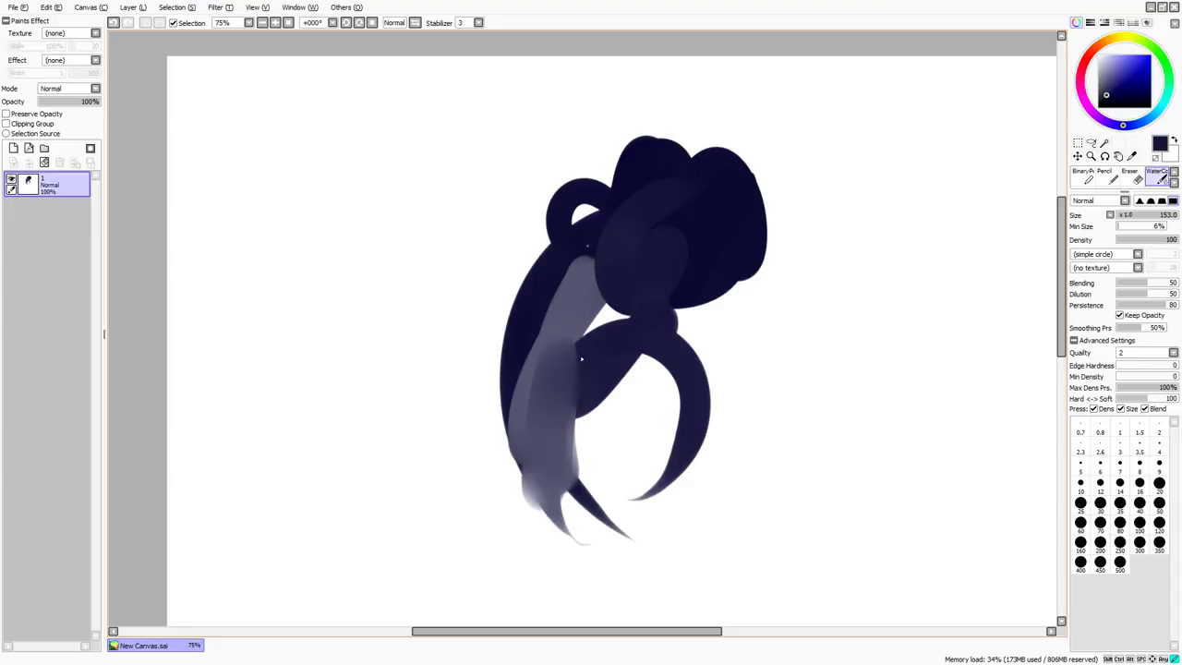
pyautogui.moveTo(581, 358); pyautogui.dragTo(546, 408)
pyautogui.hotkey('ctrl', 'z')
# Sample the greyish purple from the blended area and paint broad strokes across the blob and down both sides.
pyautogui.click(1131, 157)
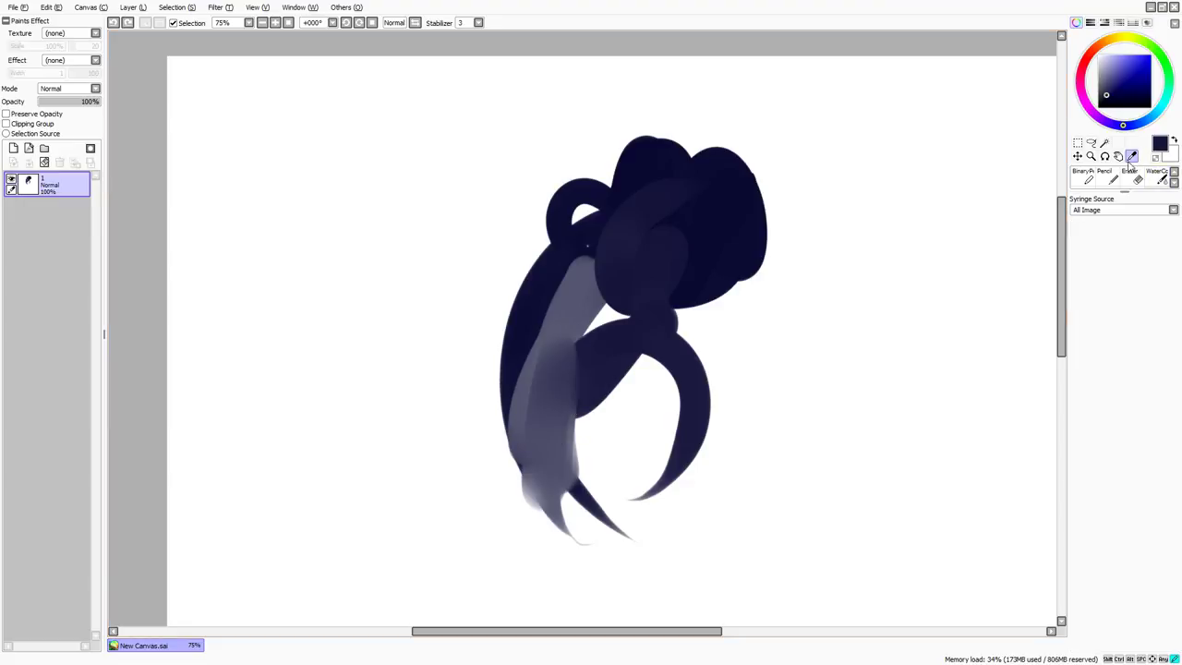
pyautogui.click(541, 396)
pyautogui.press('c')
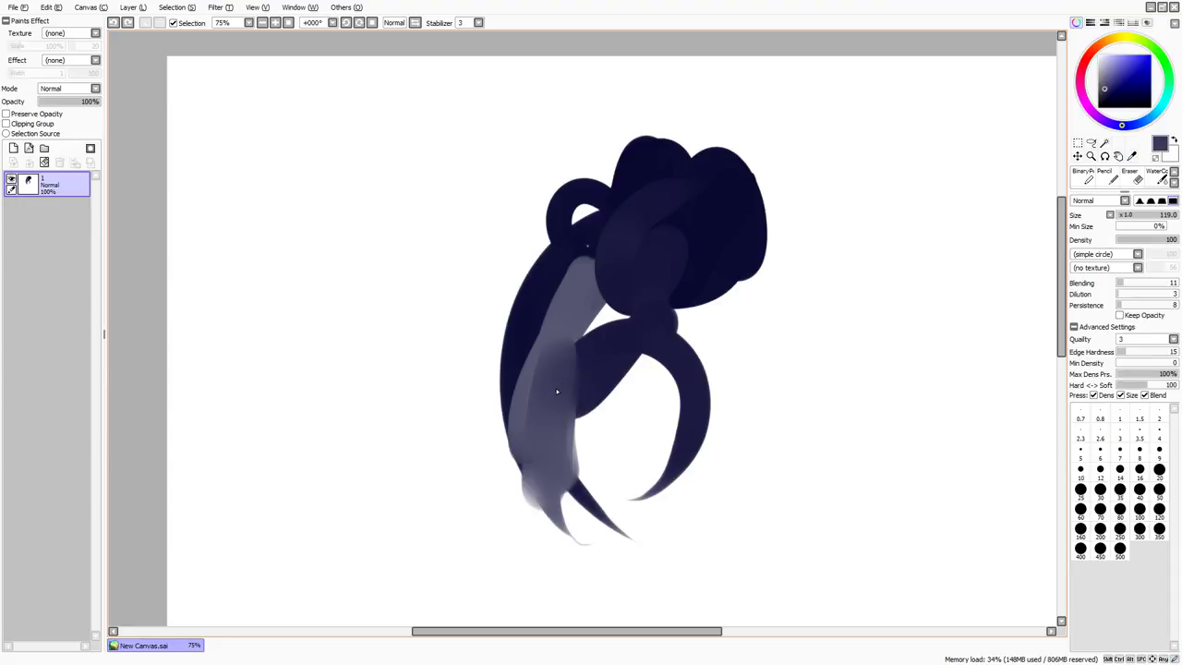
pyautogui.press('n')
pyautogui.moveTo(570, 242); pyautogui.dragTo(466, 381)
pyautogui.moveTo(580, 221)
pyautogui.mouseDown()
pyautogui.moveTo(752, 172)
pyautogui.moveTo(734, 365)
pyautogui.mouseUp()
pyautogui.moveTo(724, 236); pyautogui.dragTo(790, 399)
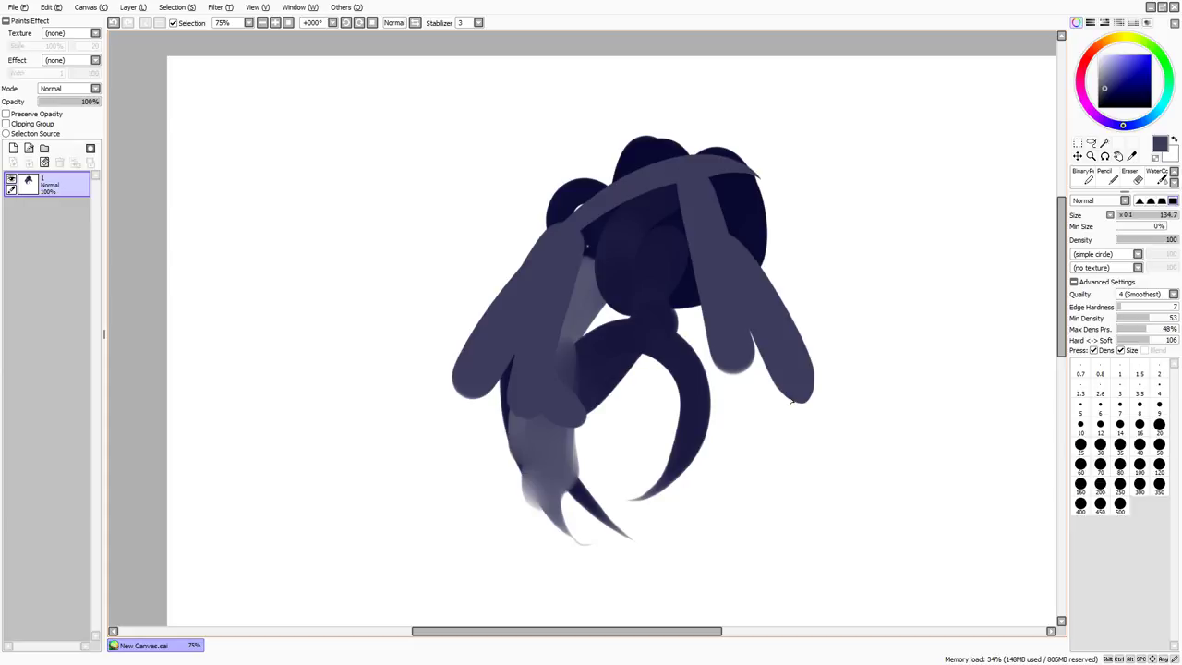
# Clear the layer, switch to the blending brush, and collapse its advanced settings.
pyautogui.click(44, 163)
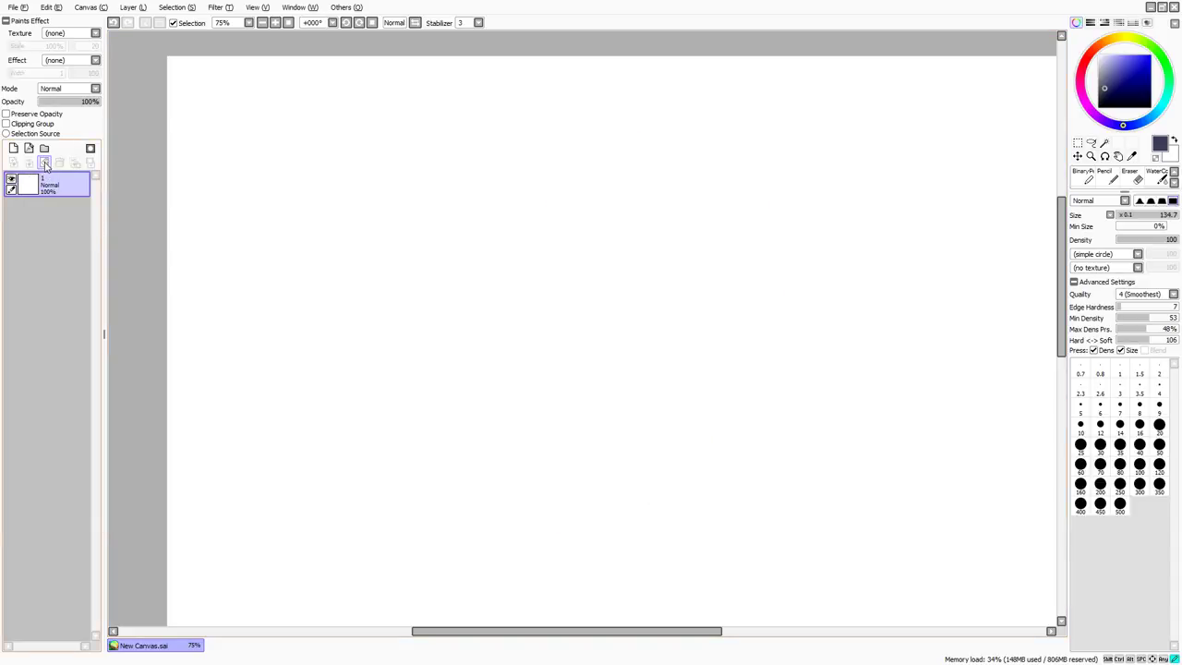
pyautogui.press('b')
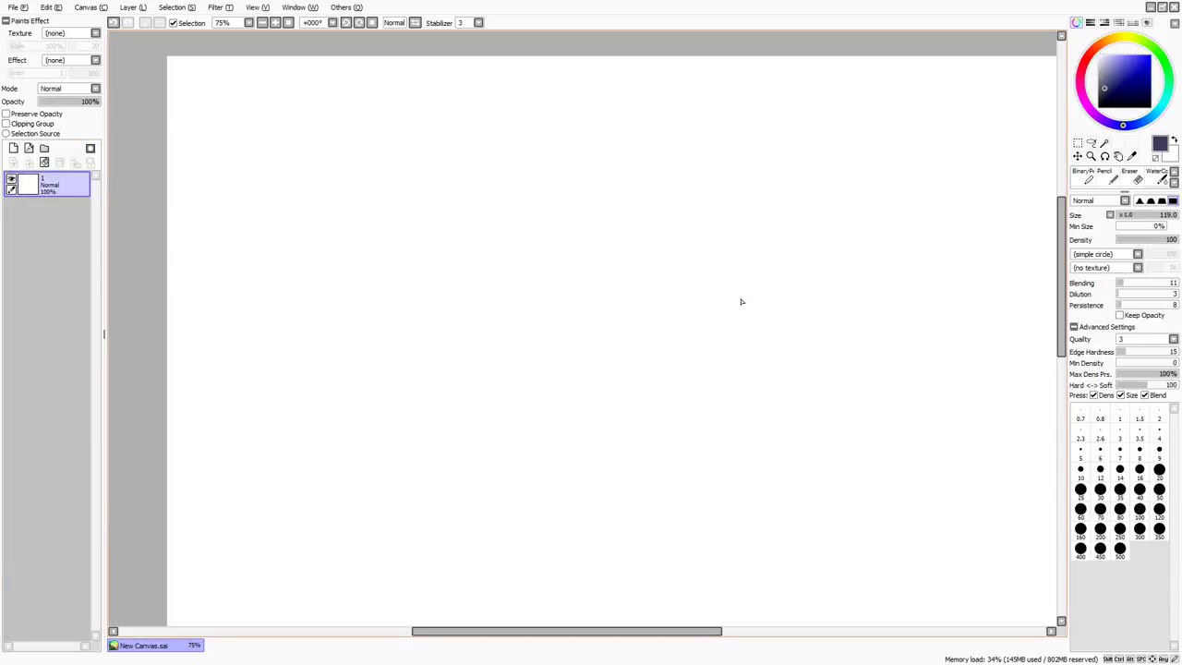
pyautogui.click(1076, 327)
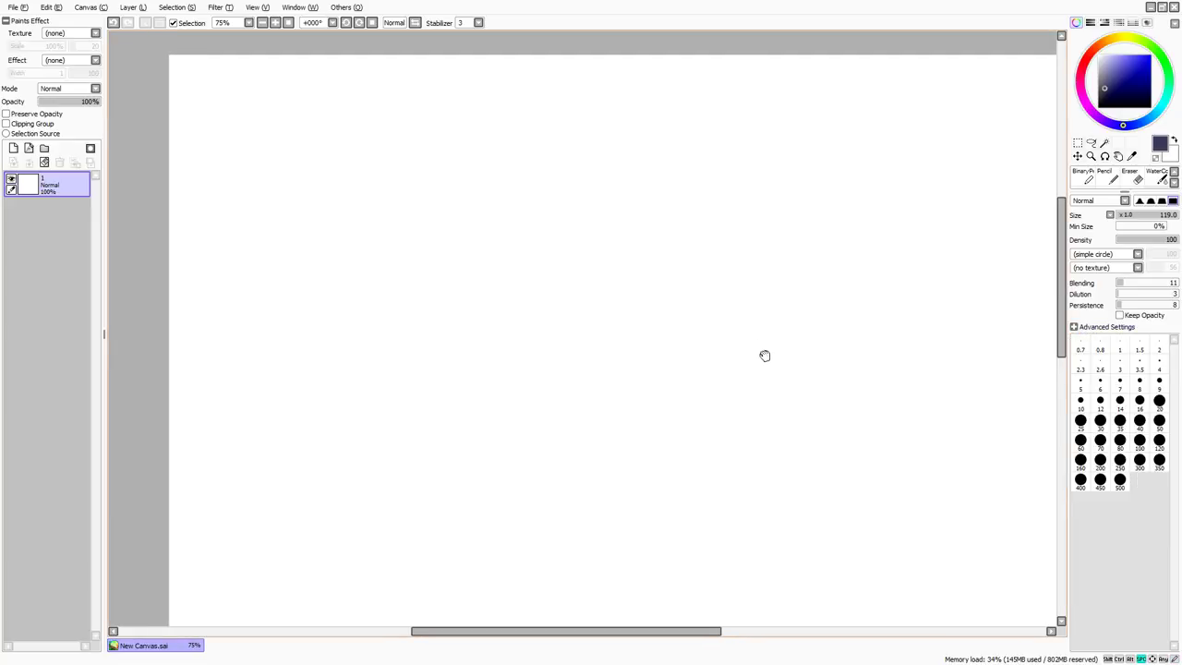
# Paint a broad greyish purple line that arches, dips, runs across and curves up to a tapered end.
pyautogui.moveTo(764, 355); pyautogui.dragTo(713, 316)
pyautogui.moveTo(613, 314)
pyautogui.mouseDown()
pyautogui.moveTo(508, 343)
pyautogui.moveTo(605, 349)
pyautogui.mouseUp()
pyautogui.moveTo(515, 330)
pyautogui.mouseDown()
pyautogui.moveTo(862, 201)
pyautogui.moveTo(803, 147)
pyautogui.mouseUp()
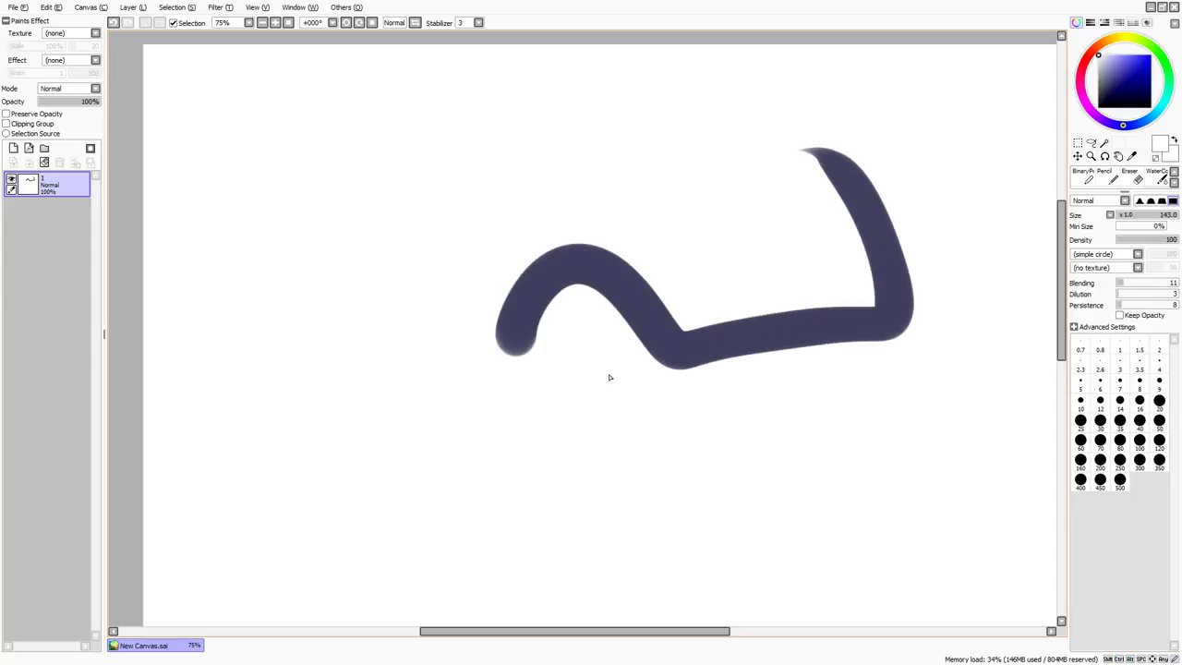
# Paint several tapered dark purple test strokes below, across and above the arching line.
pyautogui.moveTo(609, 377)
pyautogui.mouseDown()
pyautogui.moveTo(643, 343)
pyautogui.moveTo(711, 464)
pyautogui.moveTo(778, 504)
pyautogui.mouseUp()
pyautogui.moveTo(661, 452); pyautogui.dragTo(632, 450)
pyautogui.moveTo(514, 429); pyautogui.dragTo(651, 443)
pyautogui.moveTo(442, 403); pyautogui.dragTo(720, 323)
pyautogui.moveTo(759, 192); pyautogui.dragTo(617, 246)
pyautogui.moveTo(572, 192); pyautogui.dragTo(749, 157)
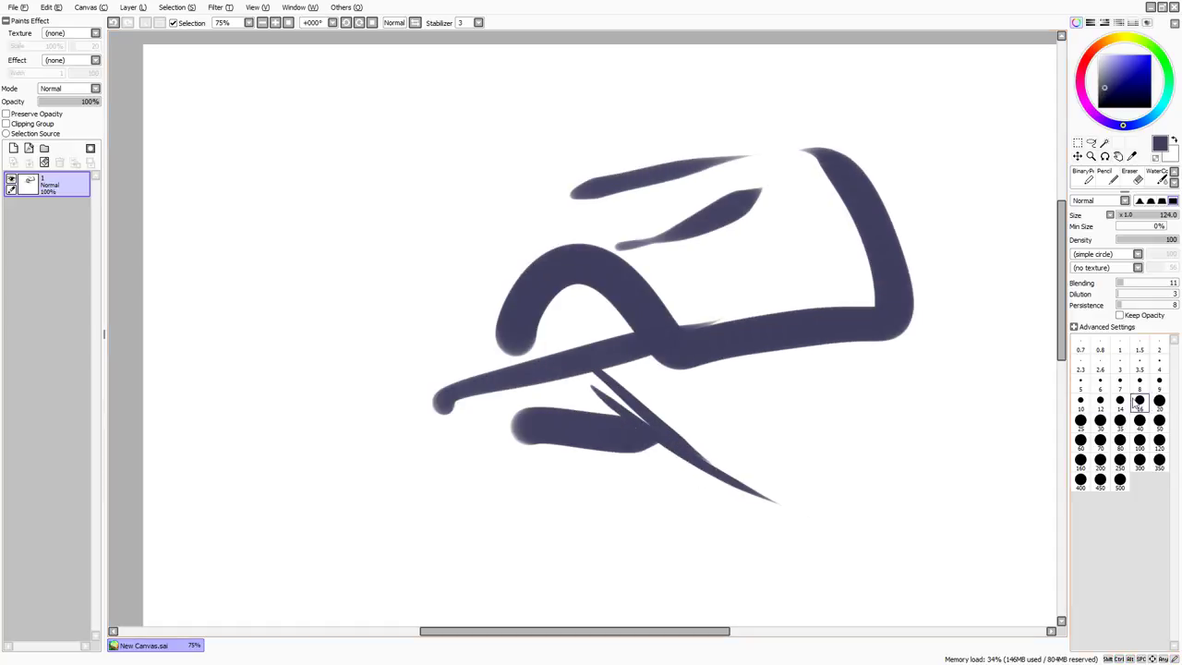
# Set the brush's minimum size to 17% and paint a wavy stroke across the tall stroke towards the canvas's right side.
pyautogui.click(1125, 226)
pyautogui.moveTo(785, 286); pyautogui.dragTo(1054, 212)
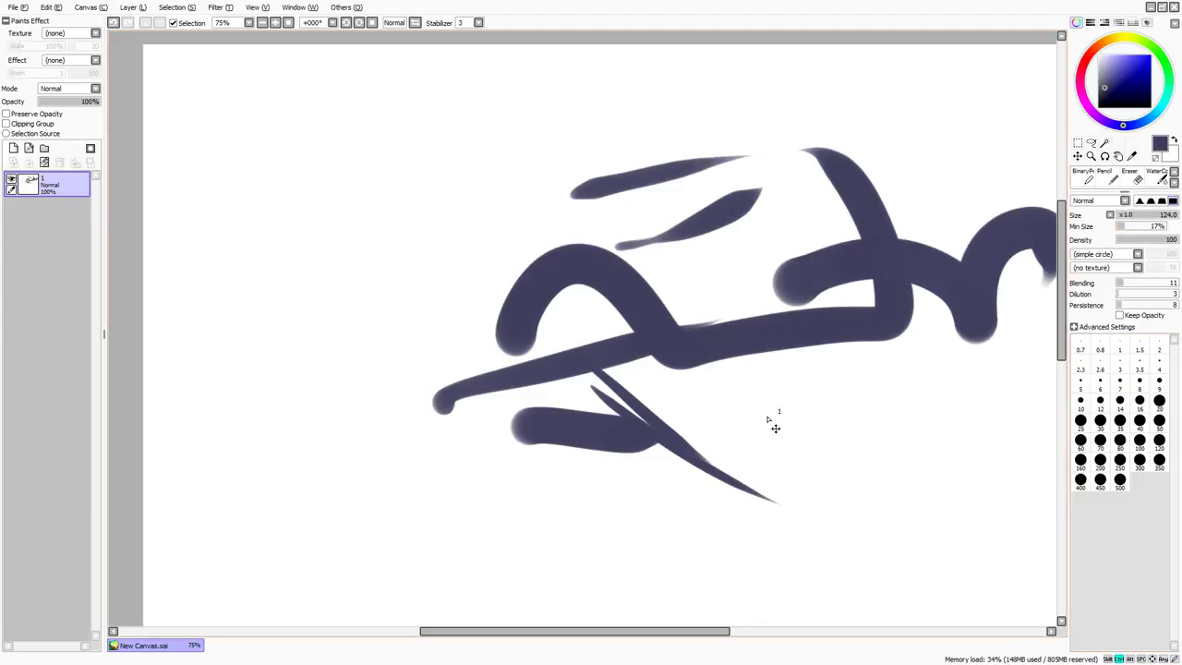
# Resize the brush to 73 and paint a curved stroke beside the arch plus a short stroke crossing the uppermost line.
pyautogui.hotkey('ctrl', 'alt')
pyautogui.moveTo(296, 351)
pyautogui.mouseDown()
pyautogui.moveTo(319, 343)
pyautogui.moveTo(304, 350)
pyautogui.moveTo(197, 299)
pyautogui.moveTo(503, 295)
pyautogui.moveTo(189, 333)
pyautogui.moveTo(175, 346)
pyautogui.moveTo(219, 324)
pyautogui.moveTo(433, 308)
pyautogui.moveTo(322, 308)
pyautogui.moveTo(314, 280)
pyautogui.moveTo(370, 284)
pyautogui.mouseUp()
pyautogui.moveTo(343, 290)
pyautogui.mouseDown()
pyautogui.moveTo(140, 348)
pyautogui.moveTo(338, 297)
pyautogui.moveTo(347, 278)
pyautogui.moveTo(355, 289)
pyautogui.moveTo(443, 290)
pyautogui.moveTo(209, 317)
pyautogui.moveTo(306, 237)
pyautogui.moveTo(337, 249)
pyautogui.moveTo(298, 246)
pyautogui.moveTo(461, 264)
pyautogui.moveTo(377, 261)
pyautogui.moveTo(914, 486)
pyautogui.moveTo(370, 372)
pyautogui.mouseUp()
pyautogui.moveTo(330, 277); pyautogui.dragTo(697, 281)
pyautogui.moveTo(359, 247); pyautogui.dragTo(595, 248)
pyautogui.moveTo(531, 274); pyautogui.dragTo(768, 277)
pyautogui.moveTo(320, 251); pyautogui.dragTo(554, 266)
pyautogui.moveTo(334, 262)
pyautogui.mouseDown()
pyautogui.moveTo(484, 268)
pyautogui.moveTo(265, 299)
pyautogui.moveTo(606, 264)
pyautogui.moveTo(612, 252)
pyautogui.moveTo(586, 258)
pyautogui.moveTo(620, 251)
pyautogui.moveTo(251, 295)
pyautogui.moveTo(789, 283)
pyautogui.moveTo(590, 256)
pyautogui.mouseUp()
pyautogui.moveTo(476, 329); pyautogui.dragTo(491, 323)
pyautogui.moveTo(431, 363); pyautogui.dragTo(559, 248)
pyautogui.moveTo(629, 200); pyautogui.dragTo(616, 151)
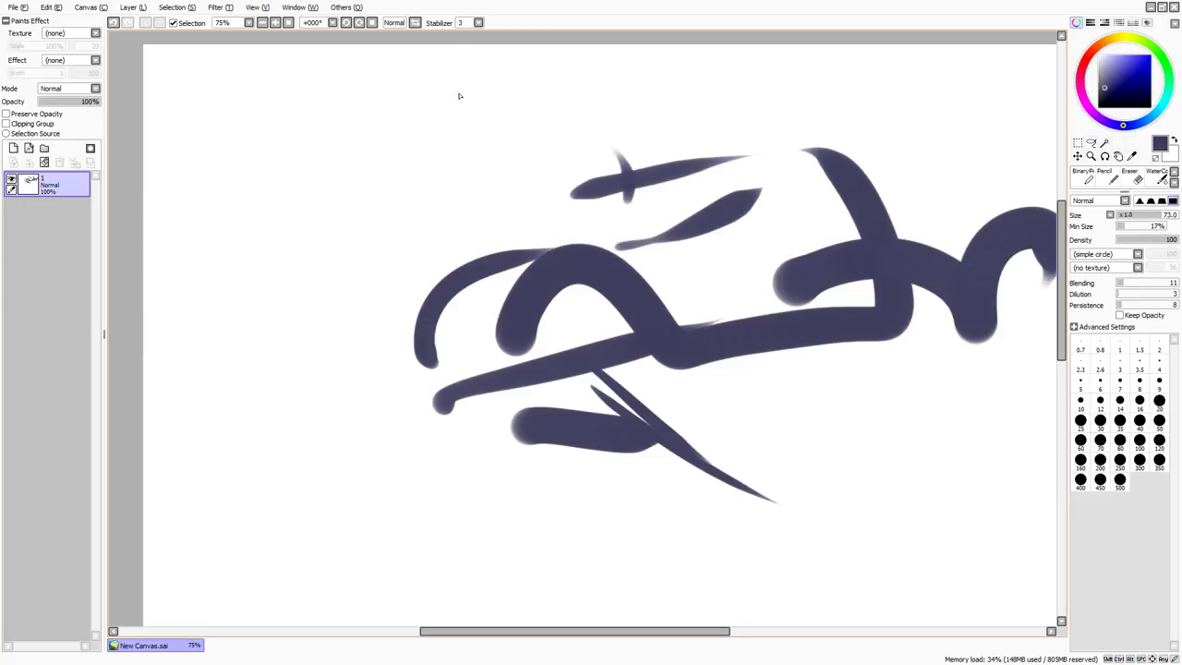
# Cover the central strokes with a large dark purple disc and paint pale diagonal strokes on it using white and a sampled colour.
pyautogui.moveTo(501, 313); pyautogui.dragTo(591, 354)
pyautogui.moveTo(513, 338)
pyautogui.mouseDown()
pyautogui.moveTo(504, 189)
pyautogui.moveTo(600, 231)
pyautogui.mouseUp()
pyautogui.press('x')
pyautogui.moveTo(544, 269)
pyautogui.mouseDown()
pyautogui.moveTo(477, 271)
pyautogui.moveTo(569, 416)
pyautogui.mouseUp()
pyautogui.rightClick(503, 354)
pyautogui.moveTo(423, 252); pyautogui.dragTo(558, 425)
pyautogui.moveTo(446, 335); pyautogui.dragTo(548, 452)
pyautogui.moveTo(461, 362); pyautogui.dragTo(426, 366)
# Sample blended greys from the disc, paint layered strokes over its left, lower and central areas, and pick up the greyish purple.
pyautogui.rightClick(443, 335)
pyautogui.moveTo(419, 321); pyautogui.dragTo(444, 431)
pyautogui.moveTo(411, 329); pyautogui.dragTo(428, 447)
pyautogui.moveTo(402, 357)
pyautogui.mouseDown()
pyautogui.moveTo(413, 413)
pyautogui.moveTo(432, 469)
pyautogui.mouseUp()
pyautogui.moveTo(416, 441); pyautogui.dragTo(517, 499)
pyautogui.rightClick(439, 480)
pyautogui.moveTo(514, 438)
pyautogui.mouseDown()
pyautogui.moveTo(563, 481)
pyautogui.moveTo(554, 256)
pyautogui.moveTo(513, 168)
pyautogui.mouseUp()
pyautogui.rightClick(536, 435)
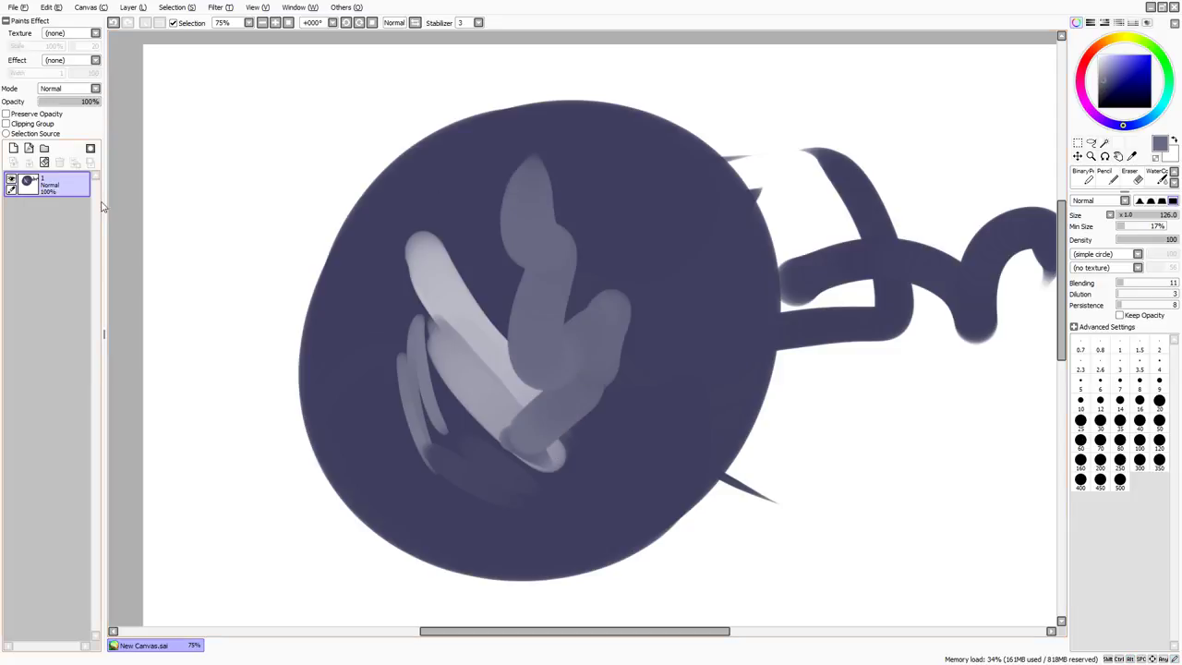
# Clear the painted layer and add a linework layer above it.
pyautogui.click(44, 162)
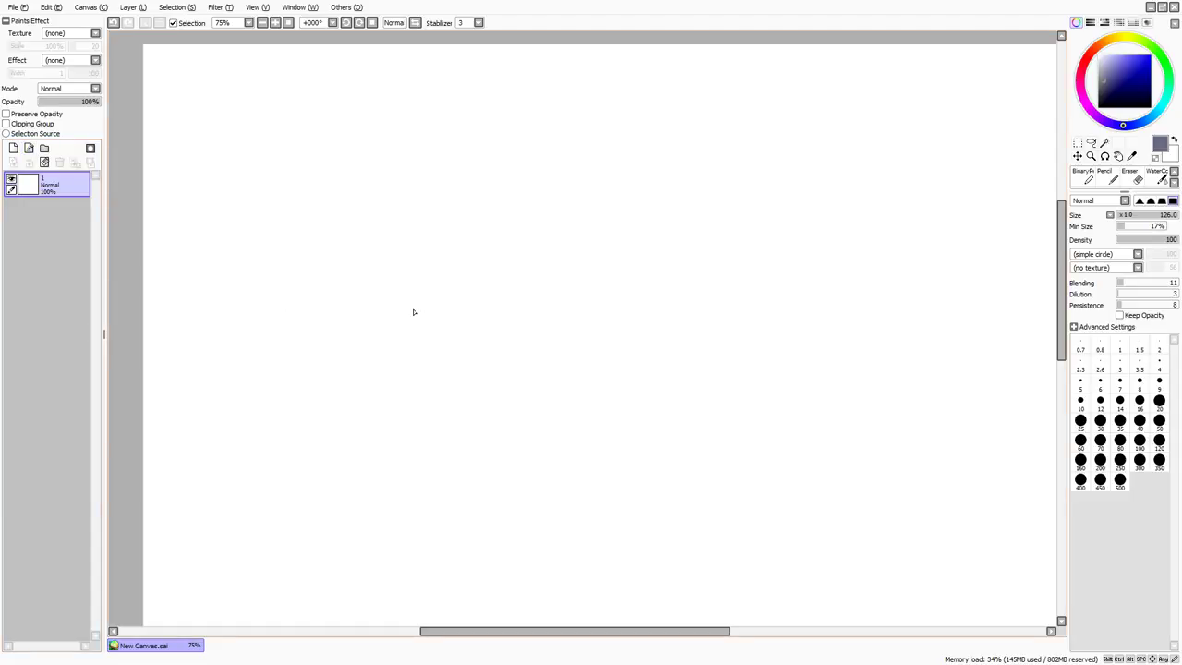
pyautogui.click(29, 150)
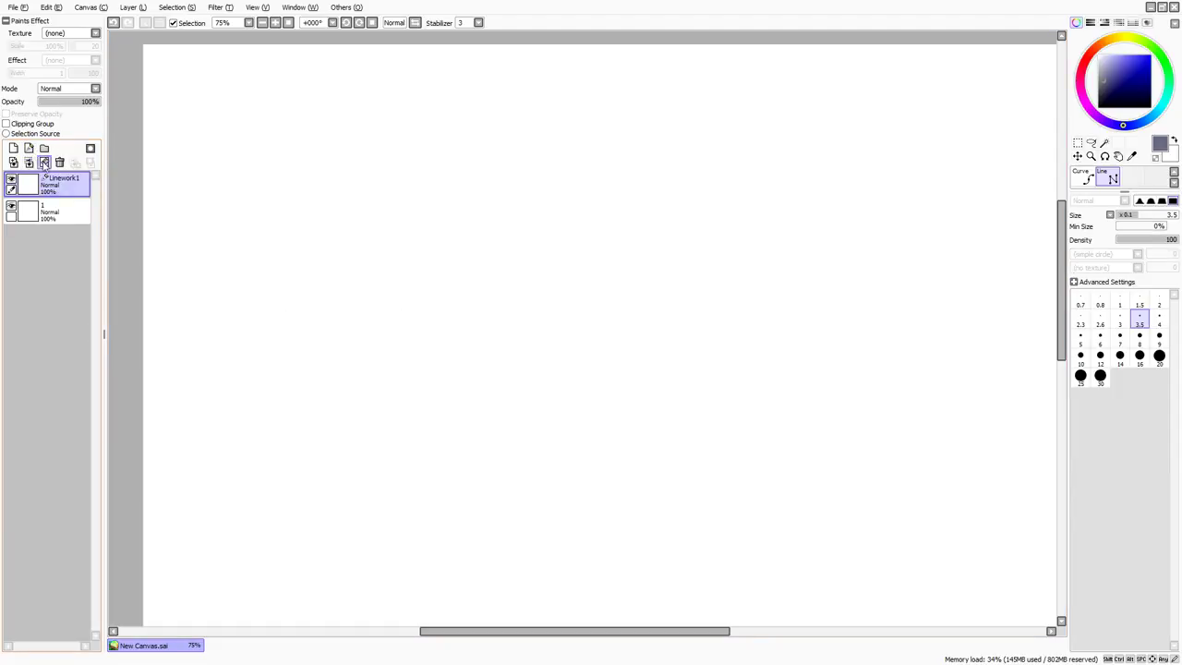
pyautogui.moveTo(853, 358); pyautogui.dragTo(755, 392)
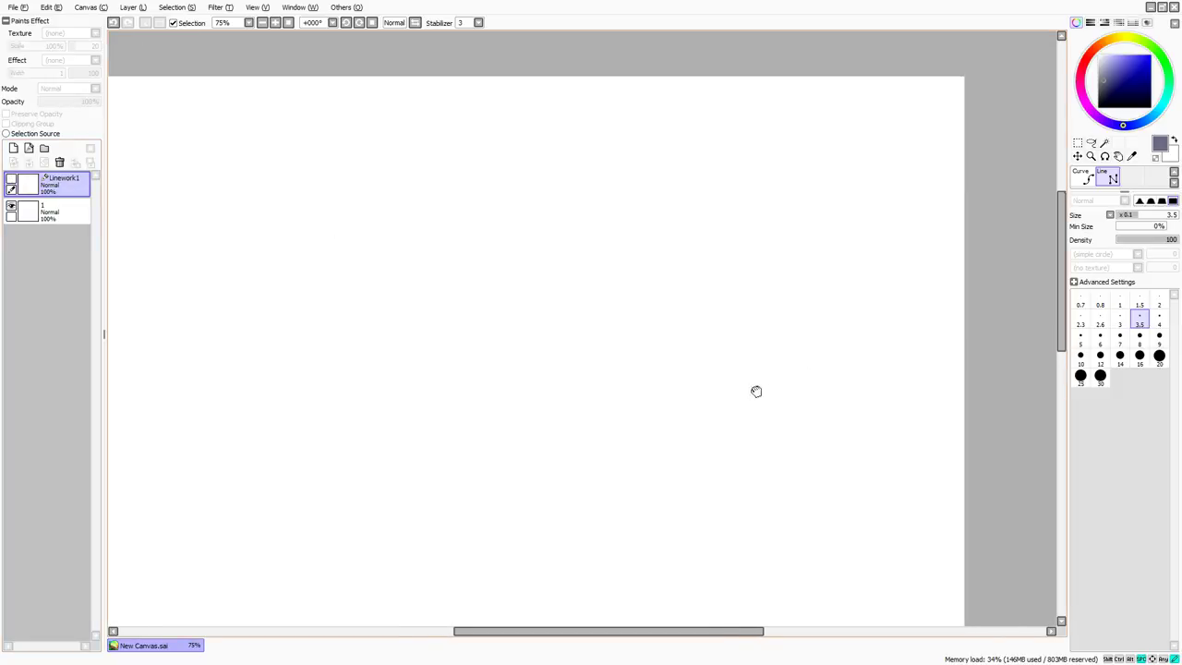
# Choose the Curve tool and make the linework layer visible at 1600% zoom.
pyautogui.click(1083, 177)
pyautogui.moveTo(734, 329); pyautogui.dragTo(798, 299)
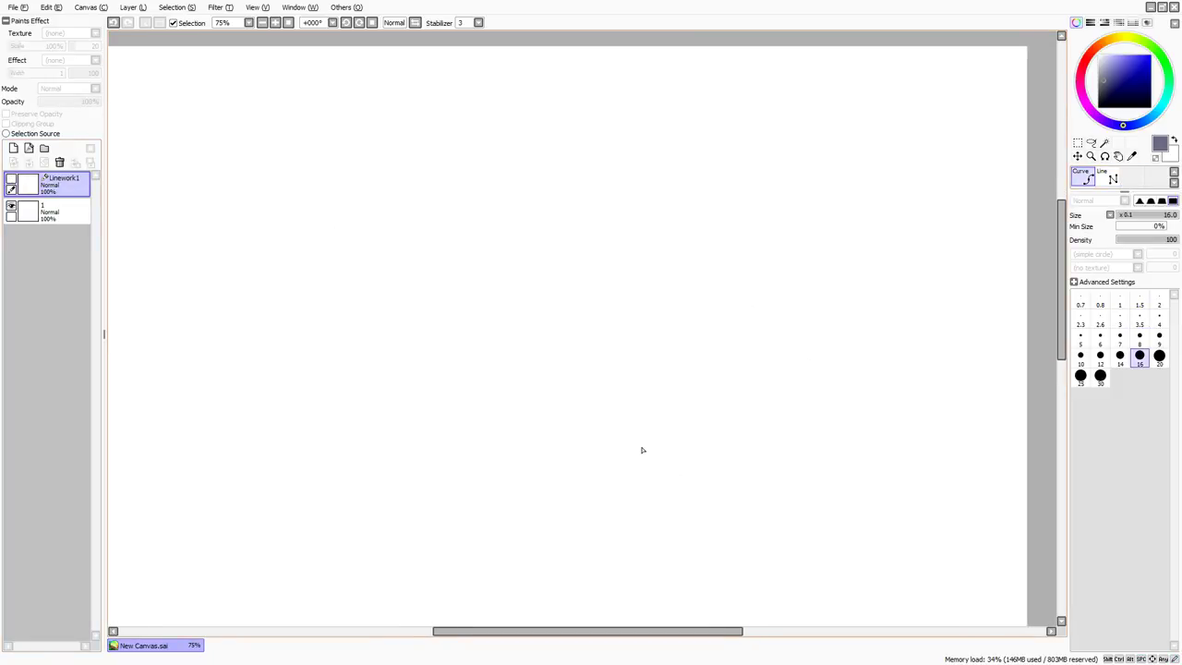
pyautogui.scroll(-9, 646, 406)
pyautogui.scroll(16, 635, 389)
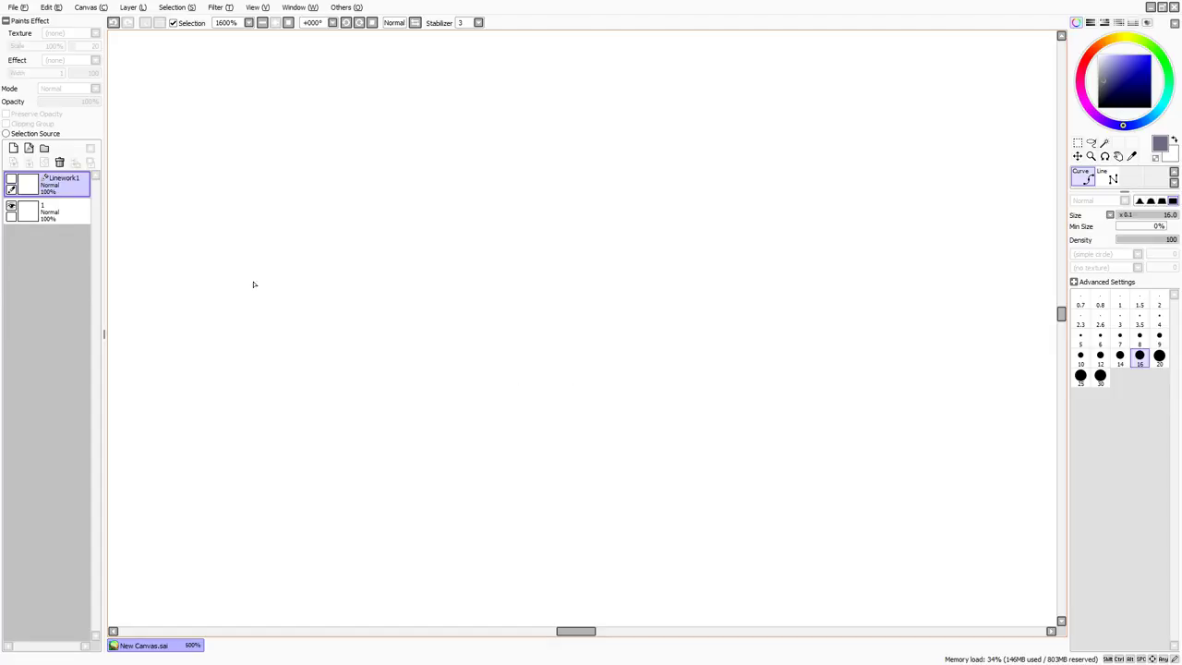
pyautogui.click(11, 184)
pyautogui.click(358, 499)
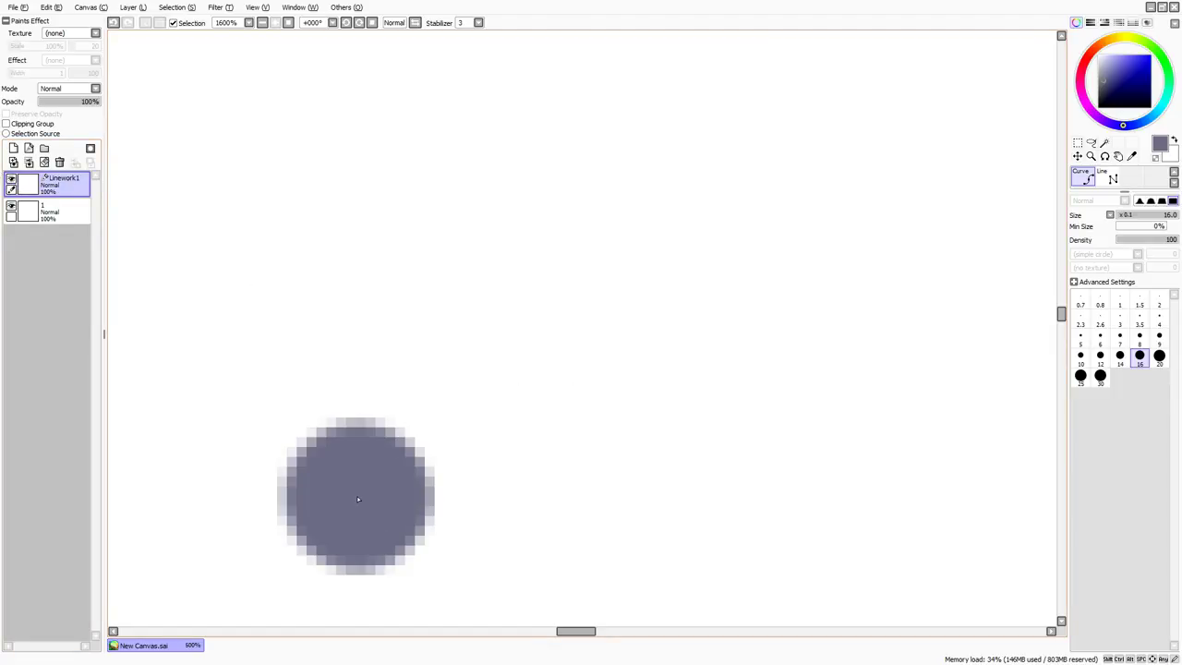
pyautogui.hotkey('ctrl', 'z')
pyautogui.click(429, 462)
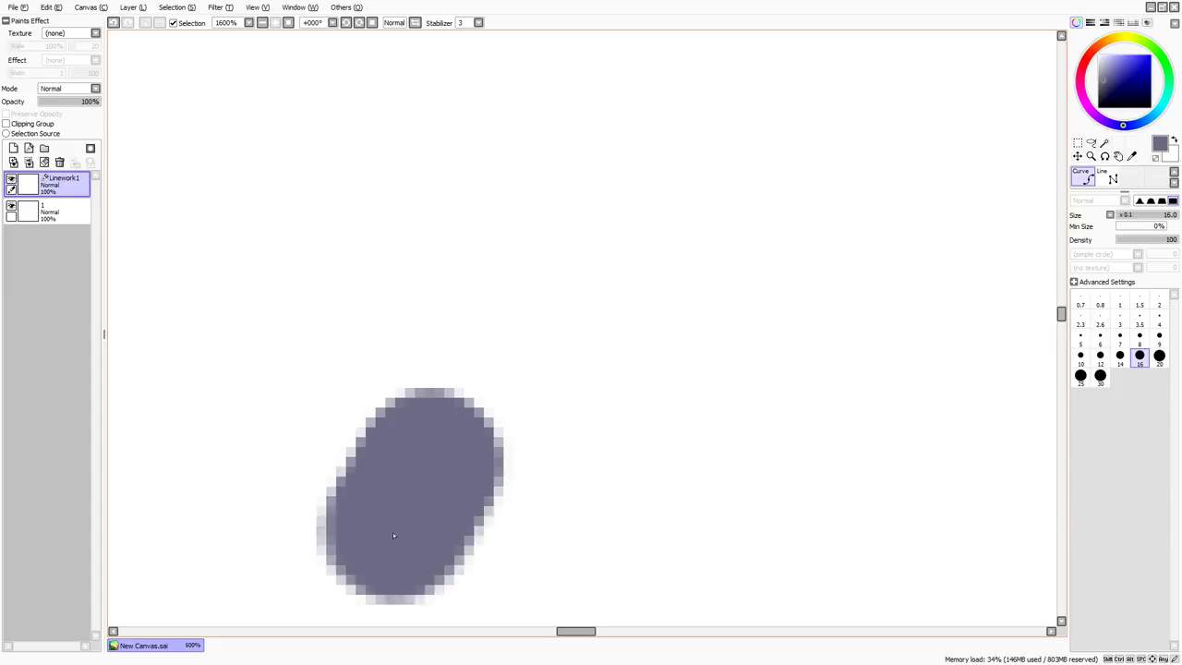
pyautogui.click(45, 163)
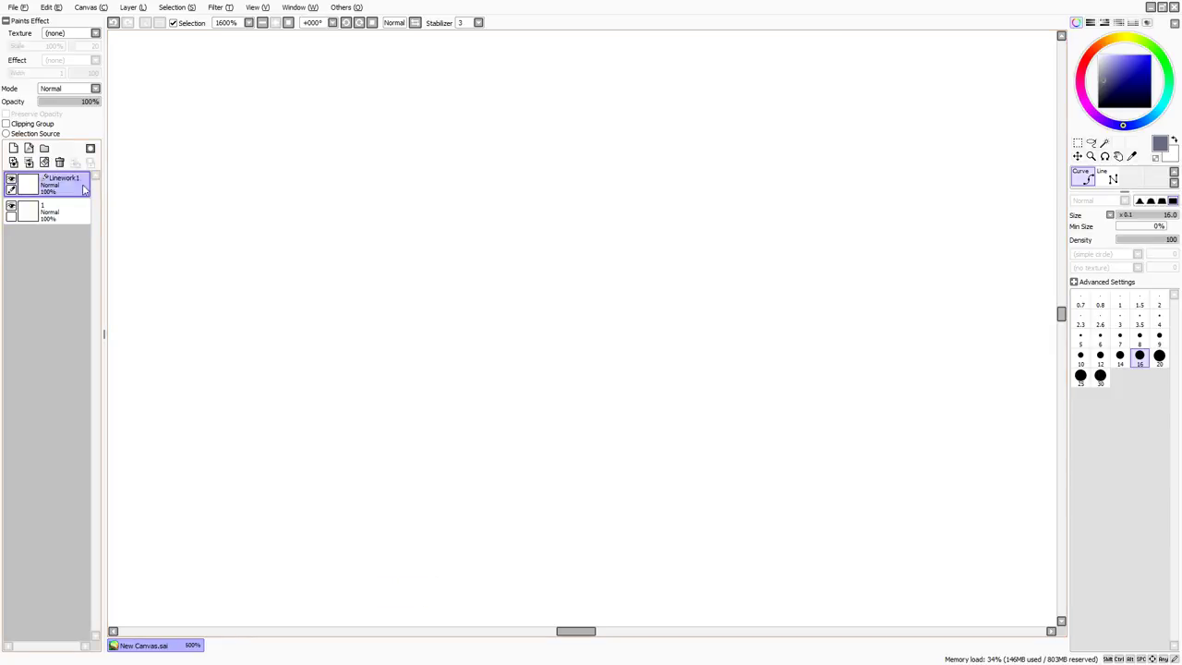
# Draw a small ring with the size 16 Curve tool by rotating the canvas around a fixed pointer position, and finish the curve.
pyautogui.click(400, 458)
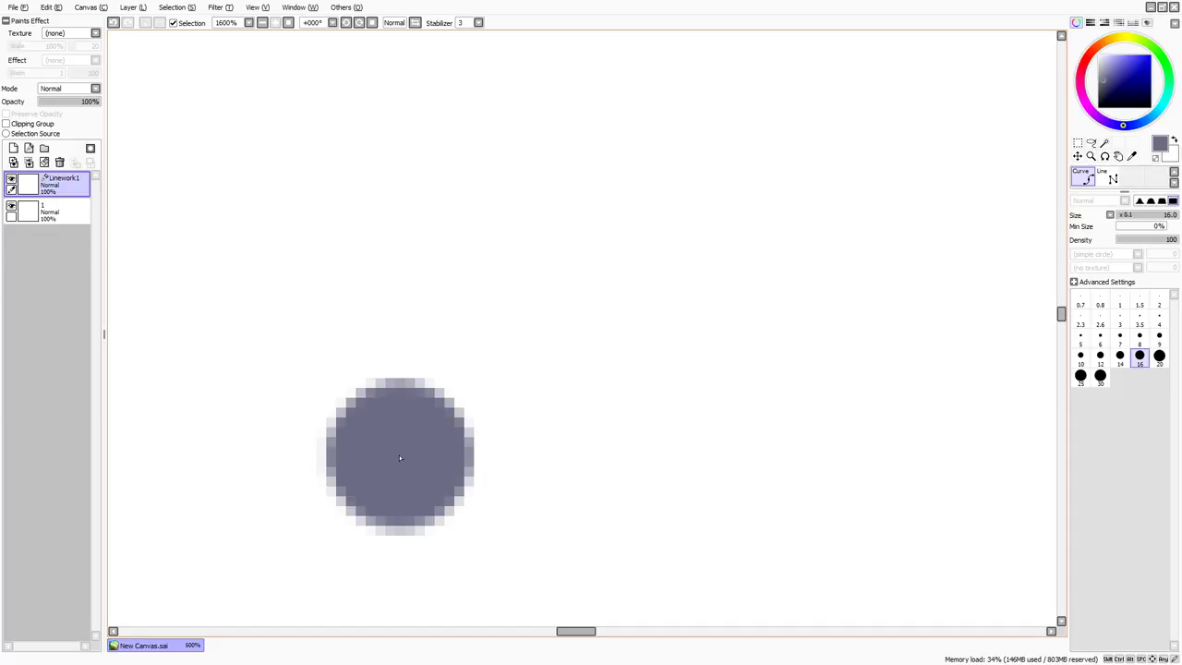
pyautogui.press('Delete')
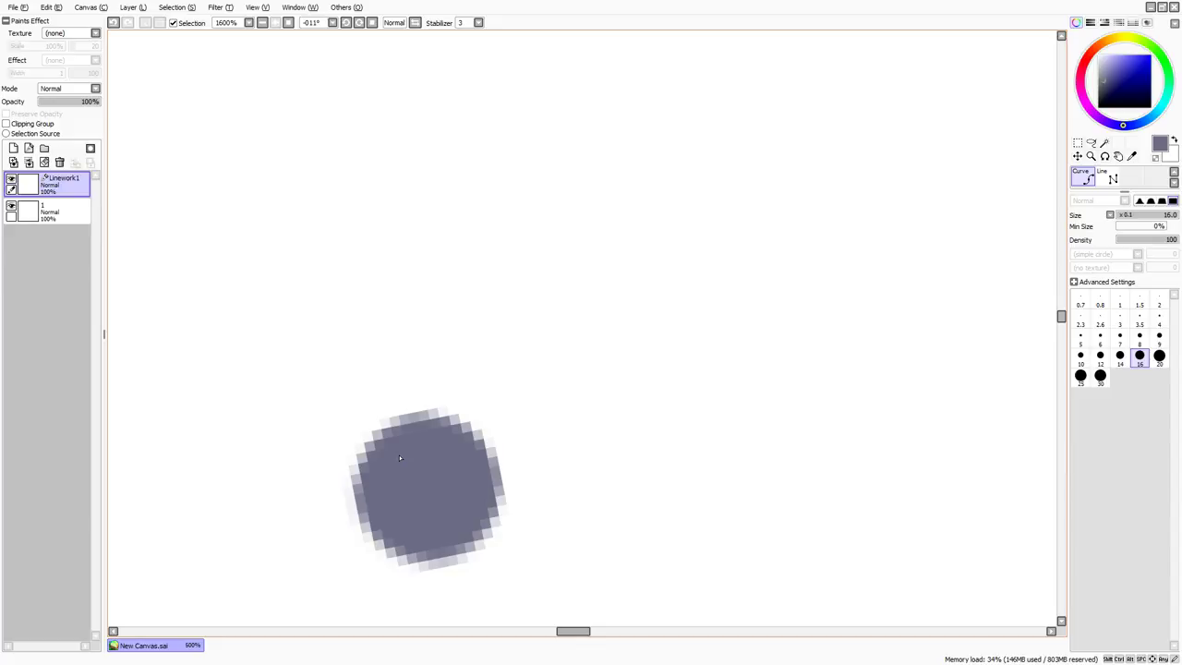
pyautogui.press('Delete')
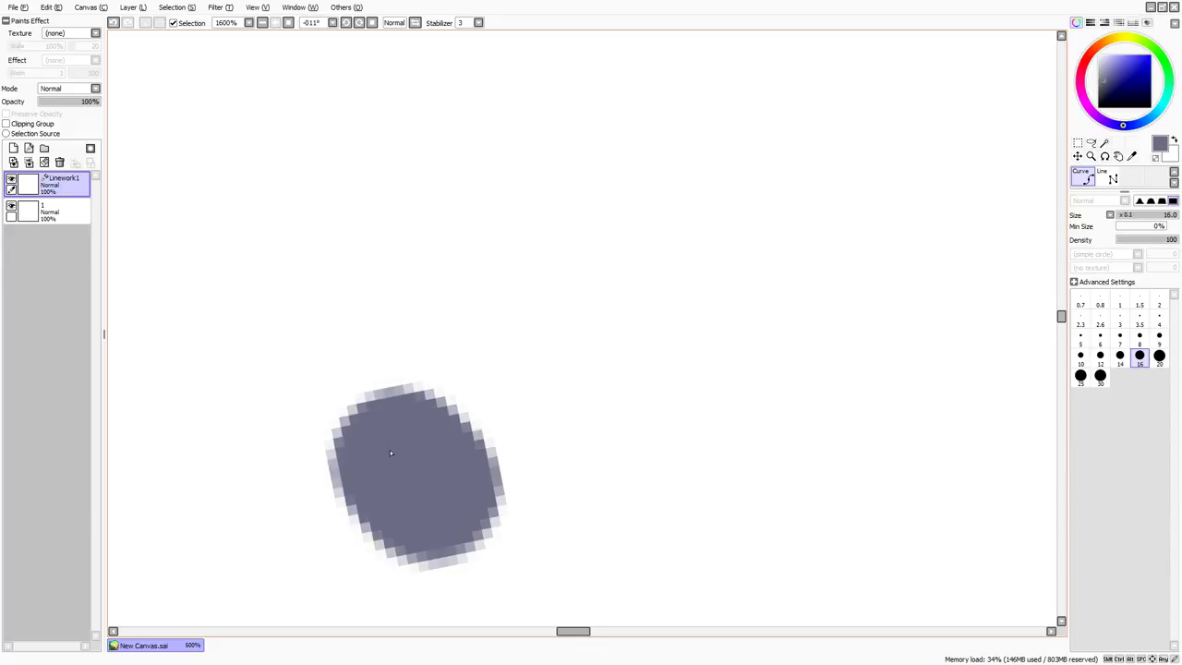
pyautogui.press('Delete')
pyautogui.press('Delete')
pyautogui.press('Delete')
pyautogui.press('Delete')
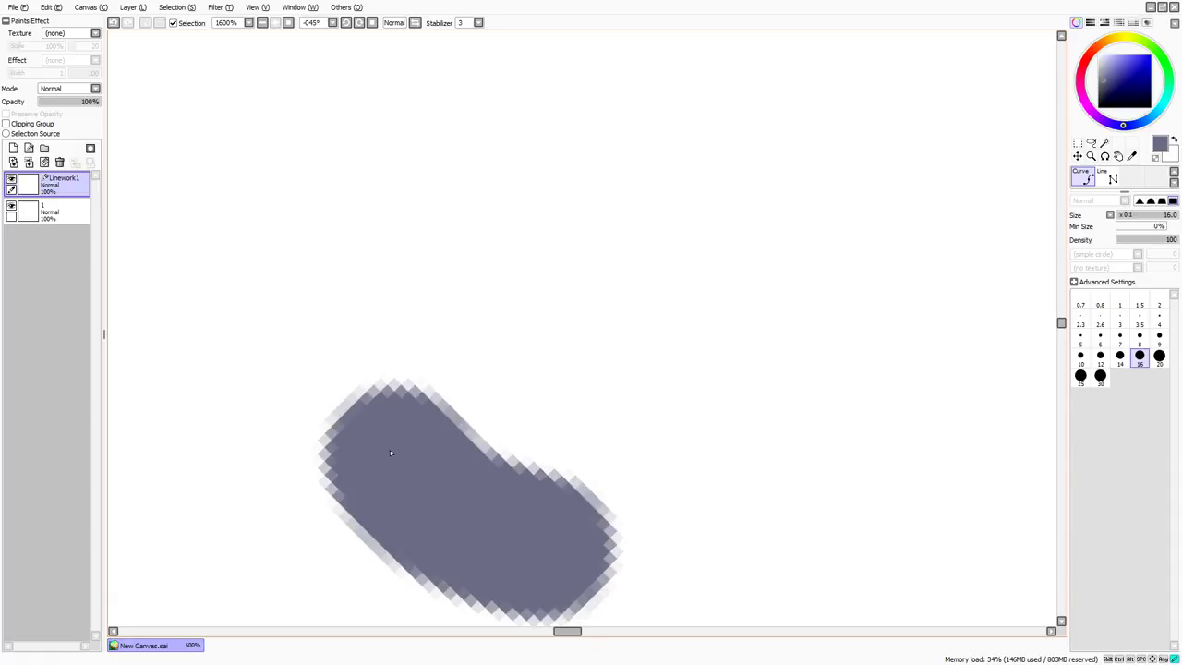
pyautogui.press('Delete')
pyautogui.press('Delete')
pyautogui.press('Delete')
pyautogui.press('Delete')
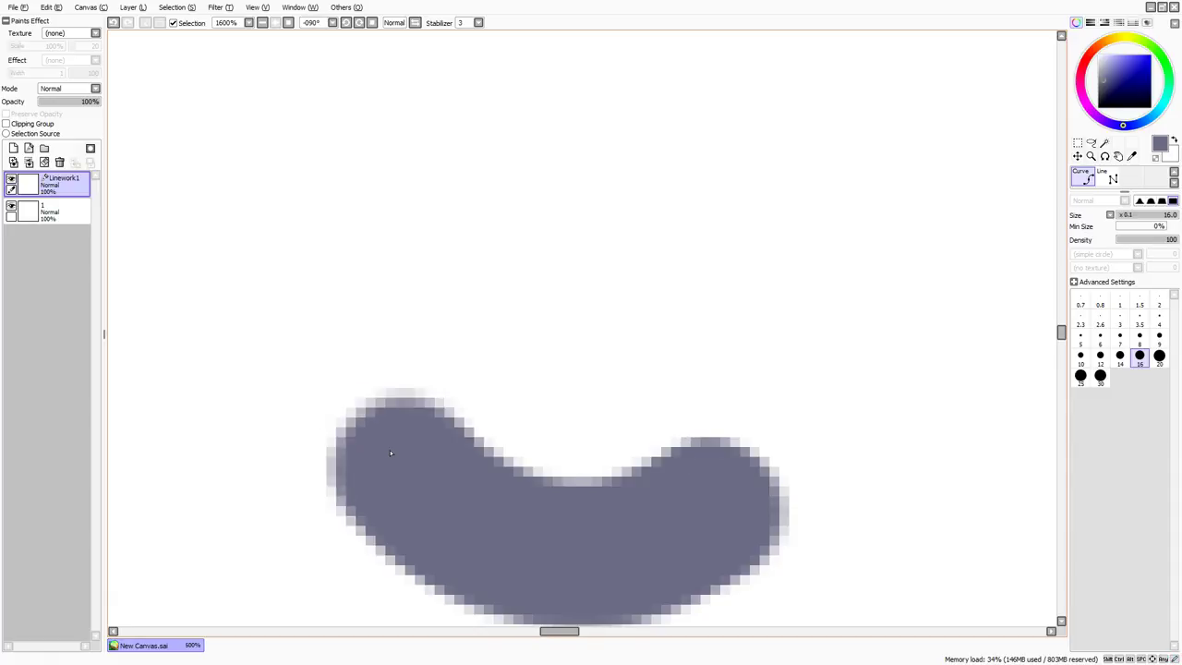
pyautogui.press('Delete')
pyautogui.press('Delete')
pyautogui.press('Delete')
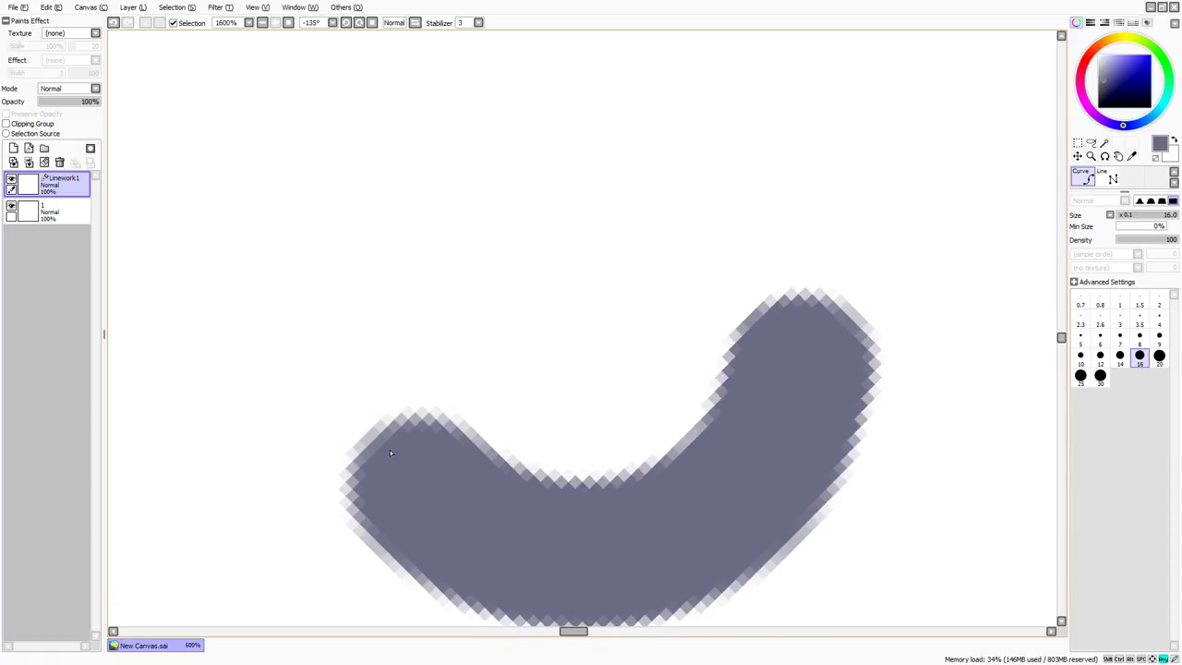
pyautogui.press('Delete')
pyautogui.press('Delete')
pyautogui.press('Delete')
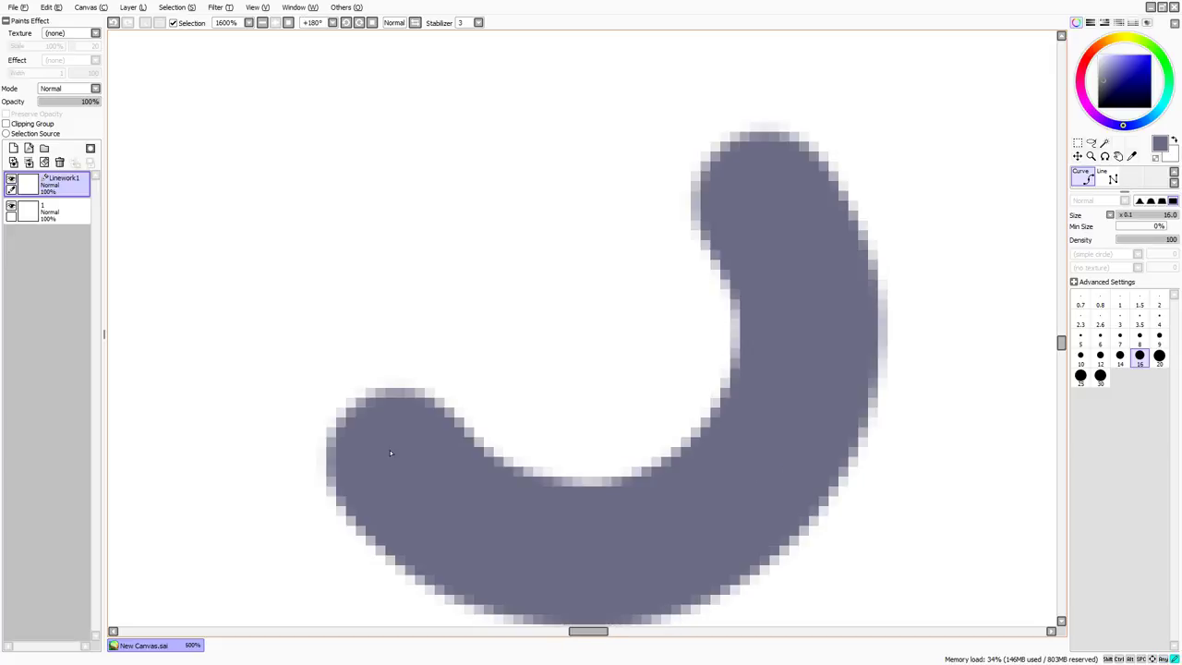
pyautogui.press('Delete')
pyautogui.press('Delete')
pyautogui.press('Delete')
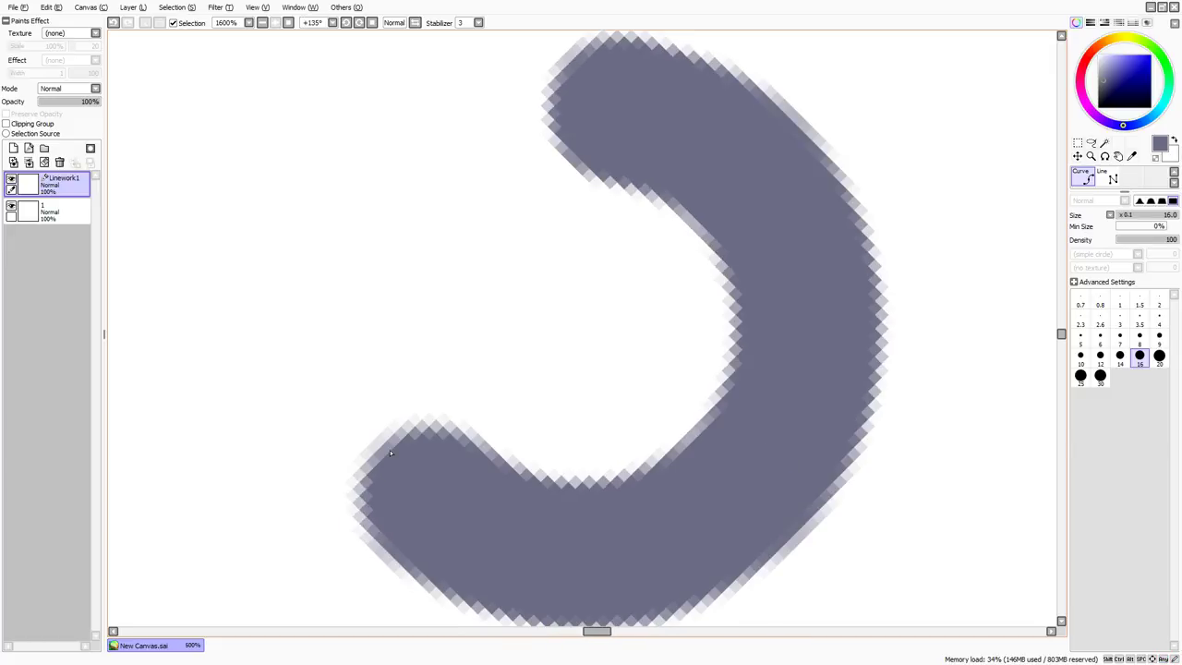
pyautogui.press('Delete')
pyautogui.press('Delete')
pyautogui.press('Delete')
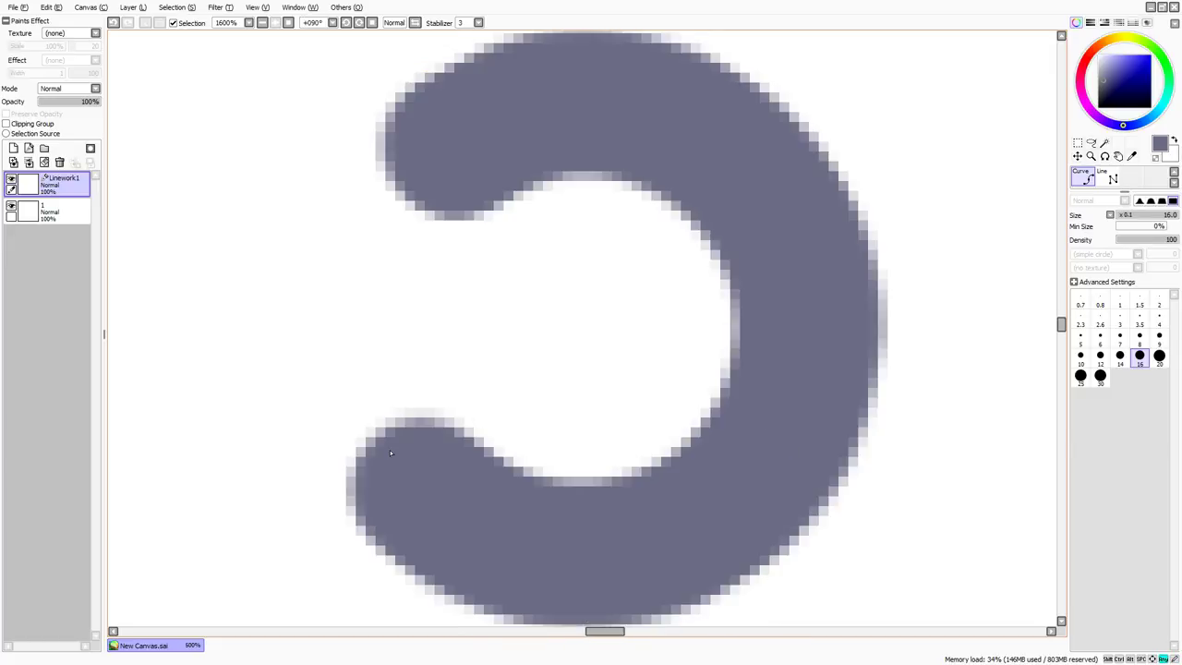
pyautogui.press('Delete')
pyautogui.press('Delete')
pyautogui.press('Delete')
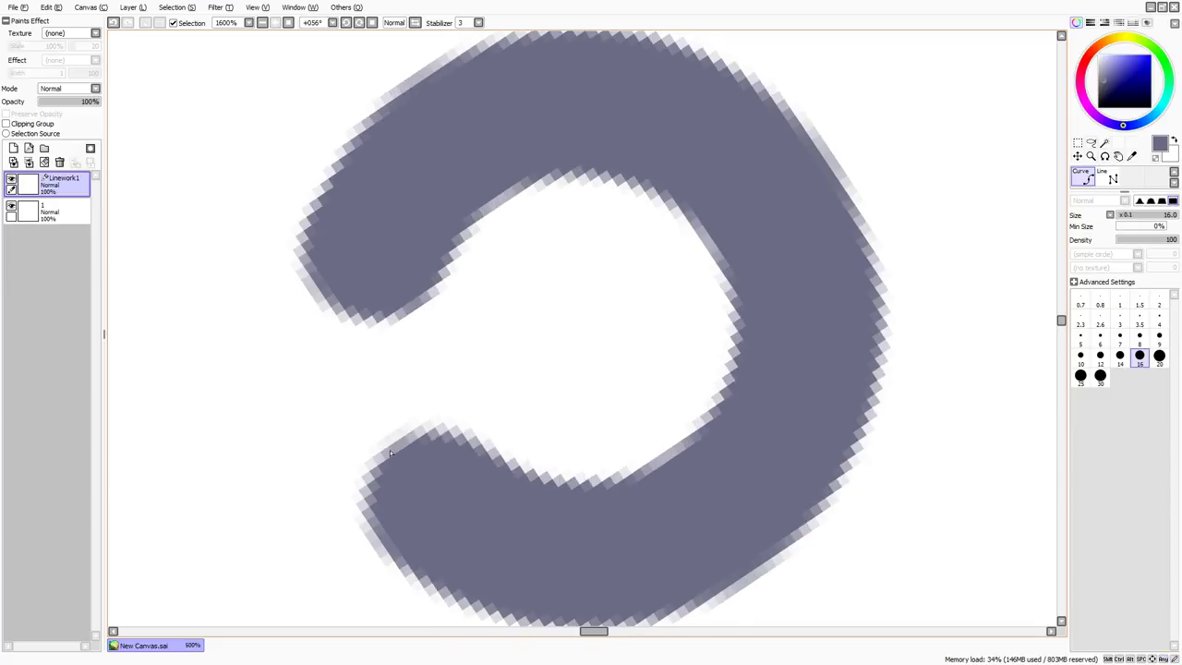
pyautogui.press('Delete')
pyautogui.press('Delete')
pyautogui.press('Delete')
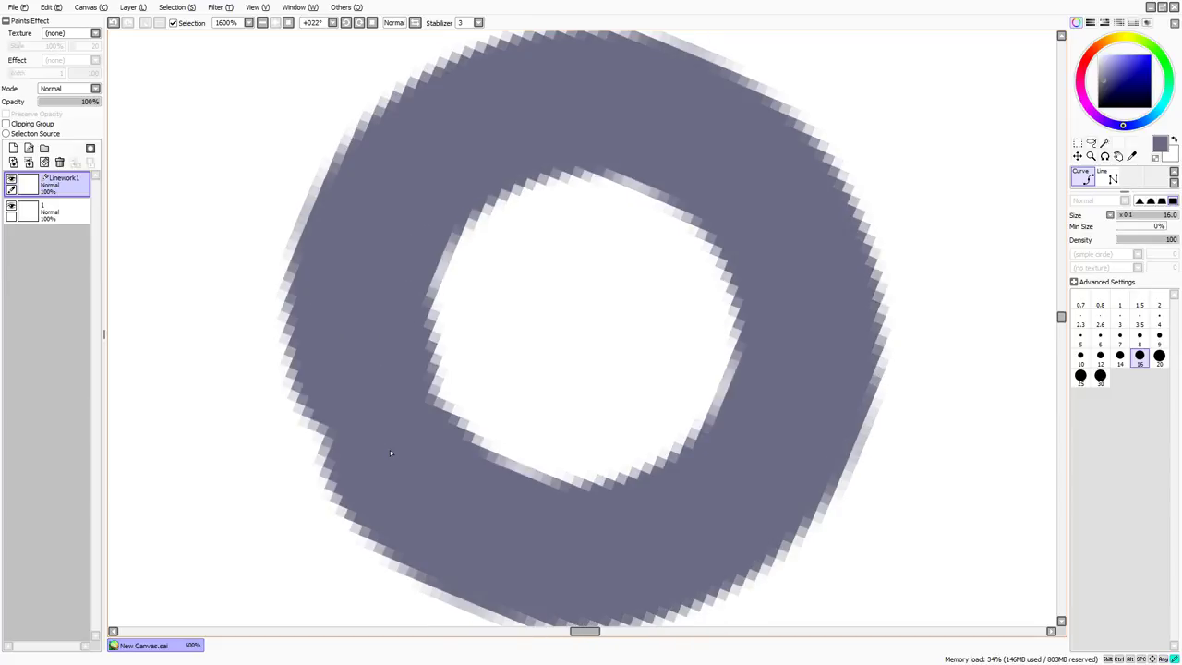
pyautogui.scroll(-15, 389, 450)
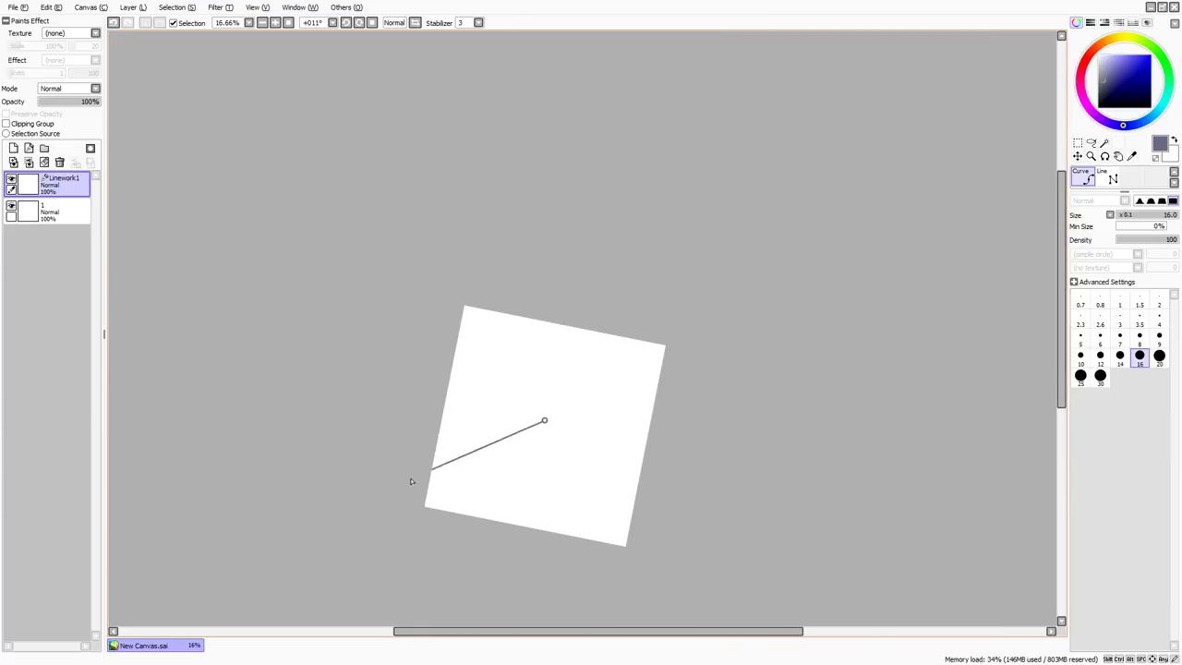
pyautogui.press('e')
pyautogui.click(288, 22)
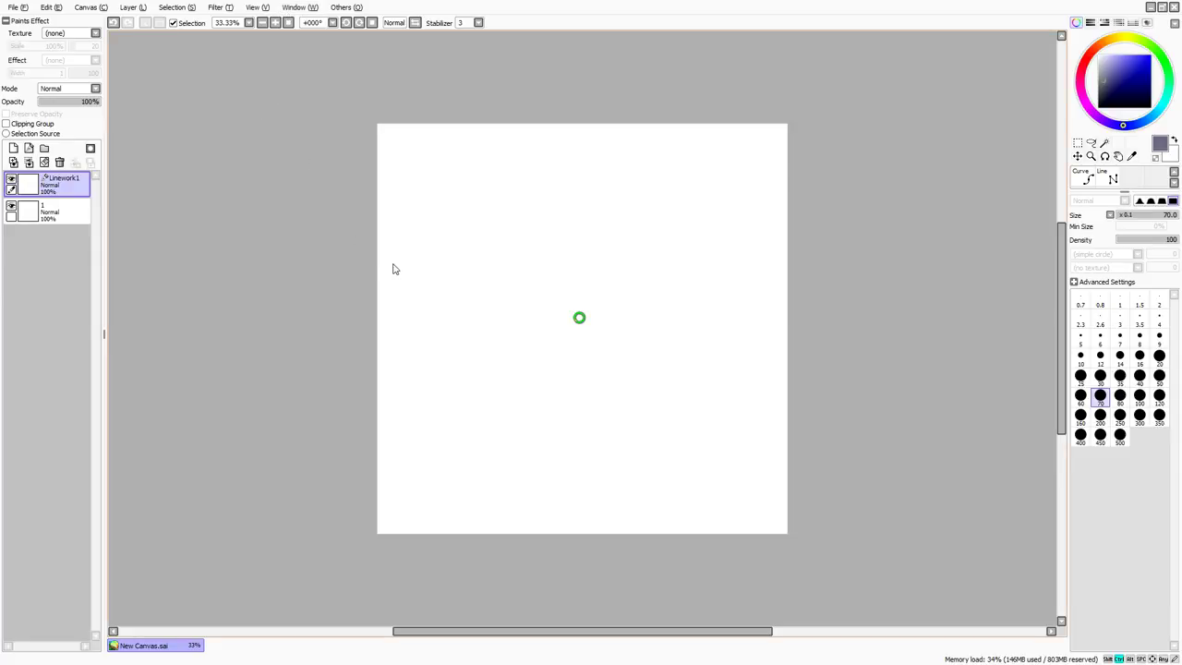
# Transform the small linework ring, enlarging it and placing it near the middle of the canvas.
pyautogui.hotkey('ctrl', 't')
pyautogui.click(275, 24)
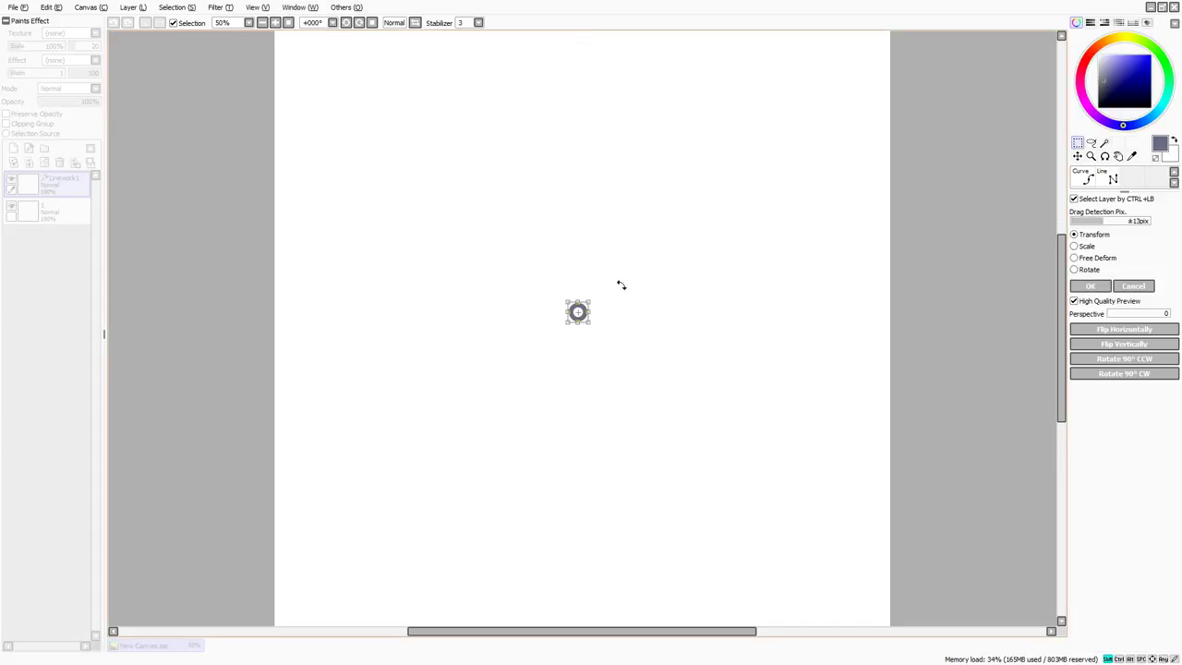
pyautogui.moveTo(592, 299); pyautogui.dragTo(871, 35)
pyautogui.moveTo(729, 192); pyautogui.dragTo(570, 404)
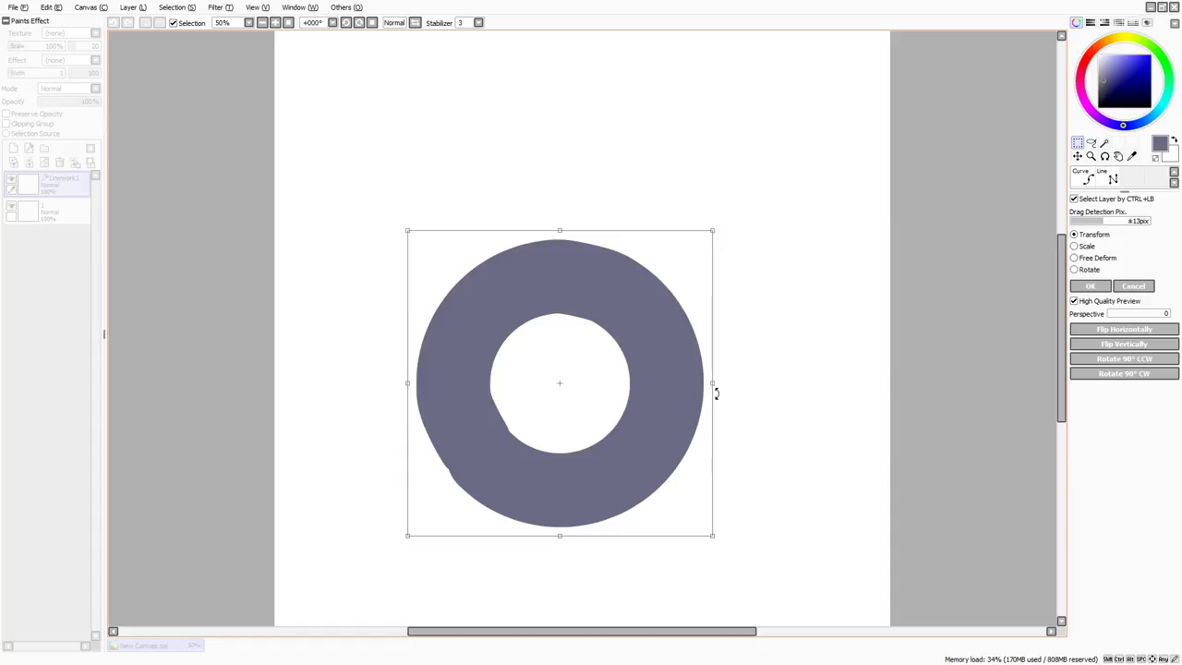
pyautogui.moveTo(715, 232); pyautogui.dragTo(1057, 4)
pyautogui.moveTo(787, 185); pyautogui.dragTo(667, 268)
pyautogui.moveTo(801, 131); pyautogui.dragTo(798, 244)
pyautogui.moveTo(886, 136); pyautogui.dragTo(628, 394)
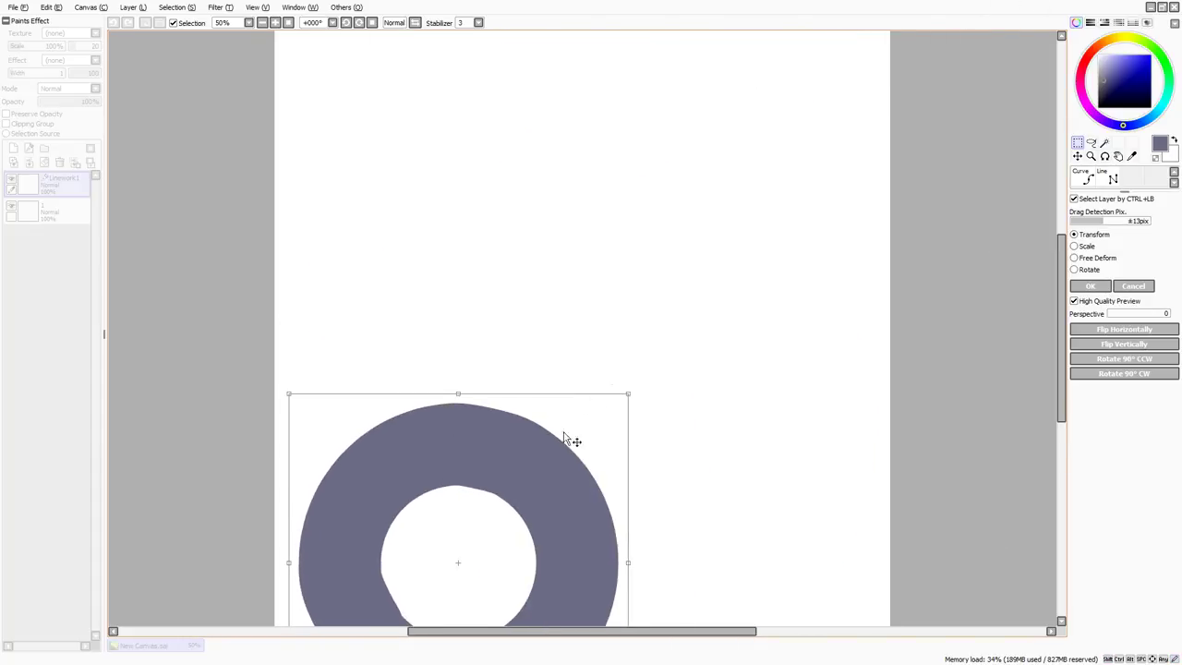
pyautogui.moveTo(543, 484); pyautogui.dragTo(676, 249)
pyautogui.moveTo(753, 164); pyautogui.dragTo(564, 333)
pyautogui.moveTo(528, 399); pyautogui.dragTo(655, 302)
pyautogui.press('Return')
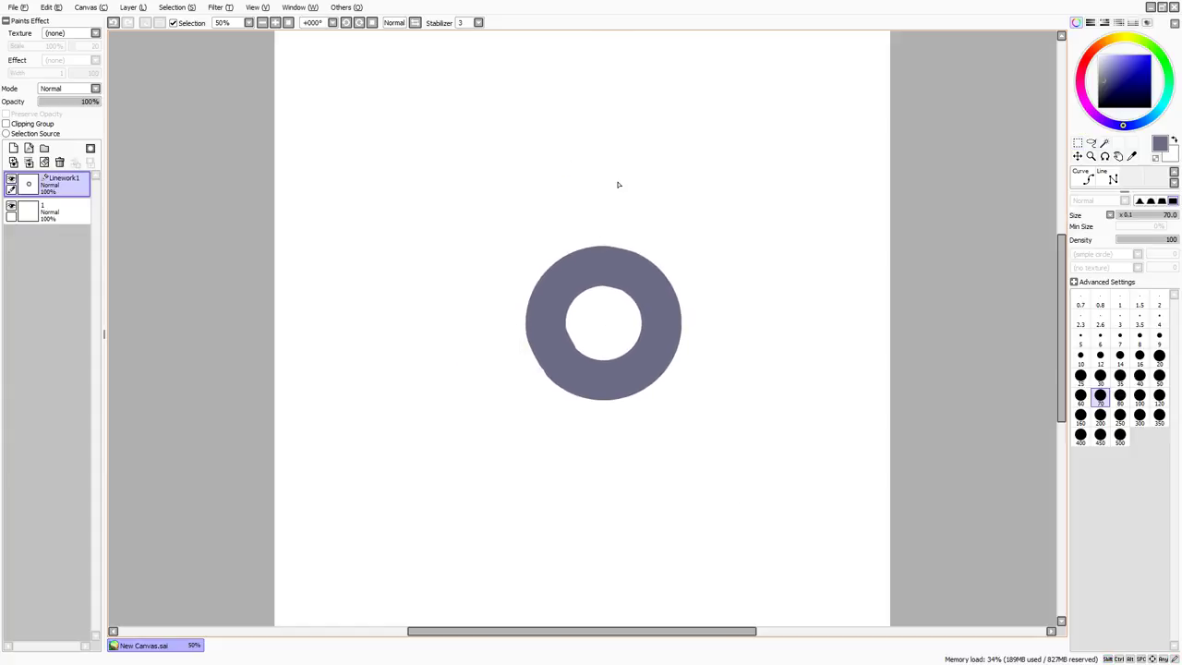
# Set the ring's line weight to 4 with the Weight tool.
pyautogui.click(1173, 173)
pyautogui.click(1173, 173)
pyautogui.click(1130, 178)
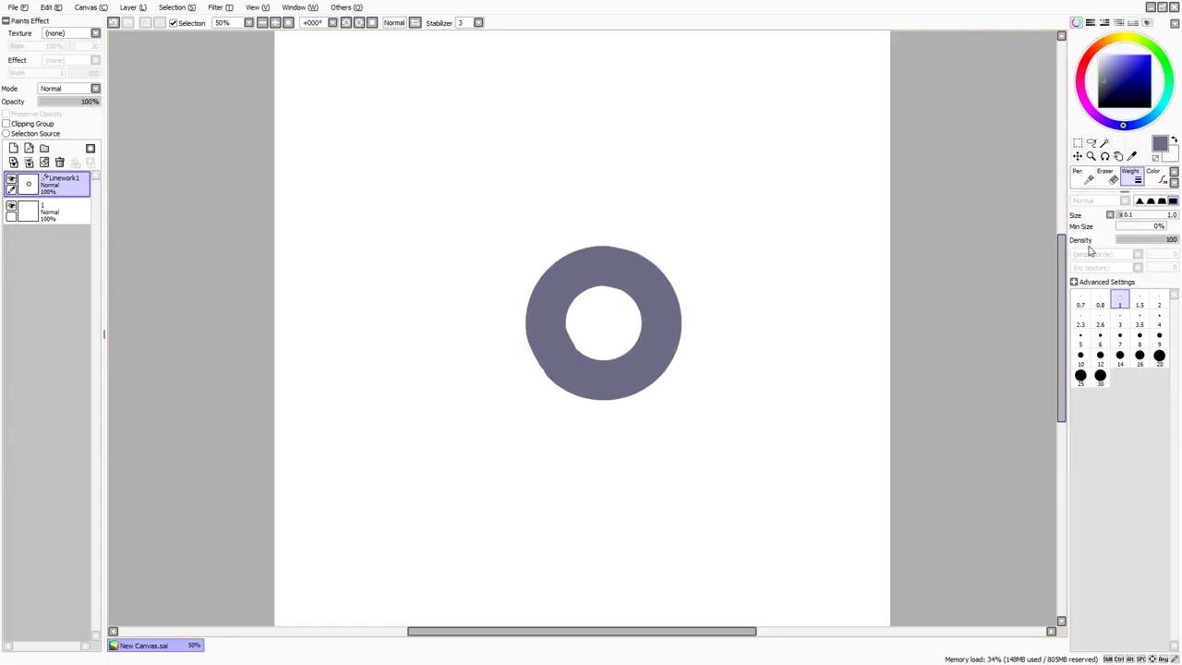
pyautogui.click(1159, 319)
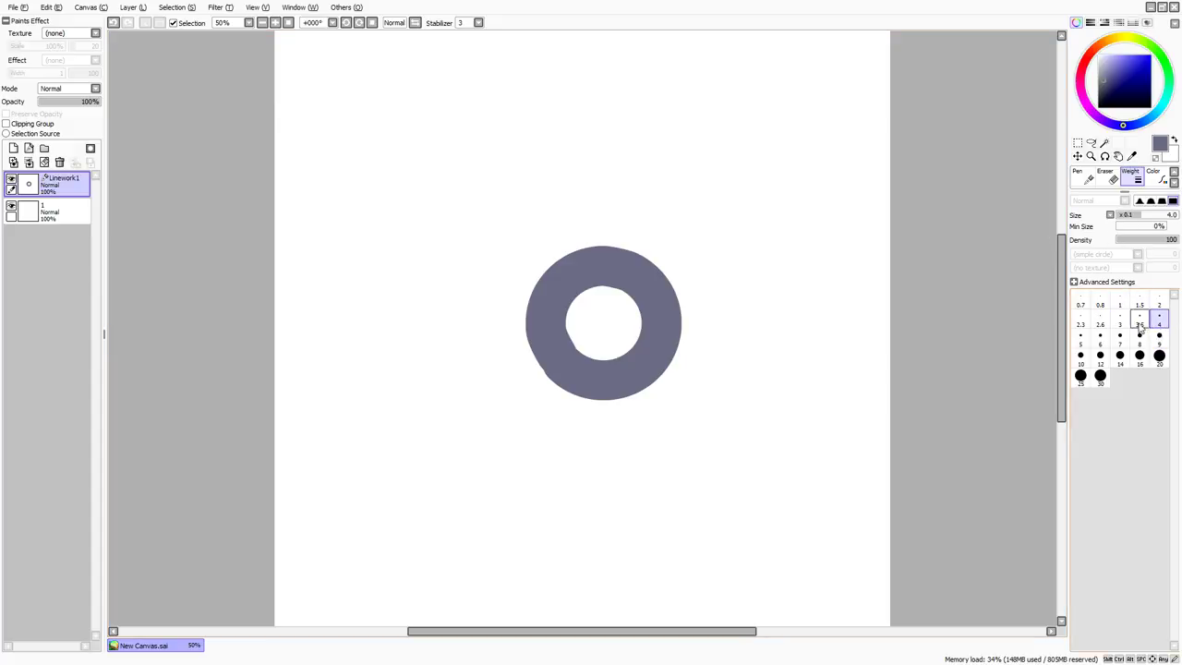
pyautogui.click(663, 323)
# Change the circle's line weight to 8 and back to 4.
pyautogui.click(1139, 339)
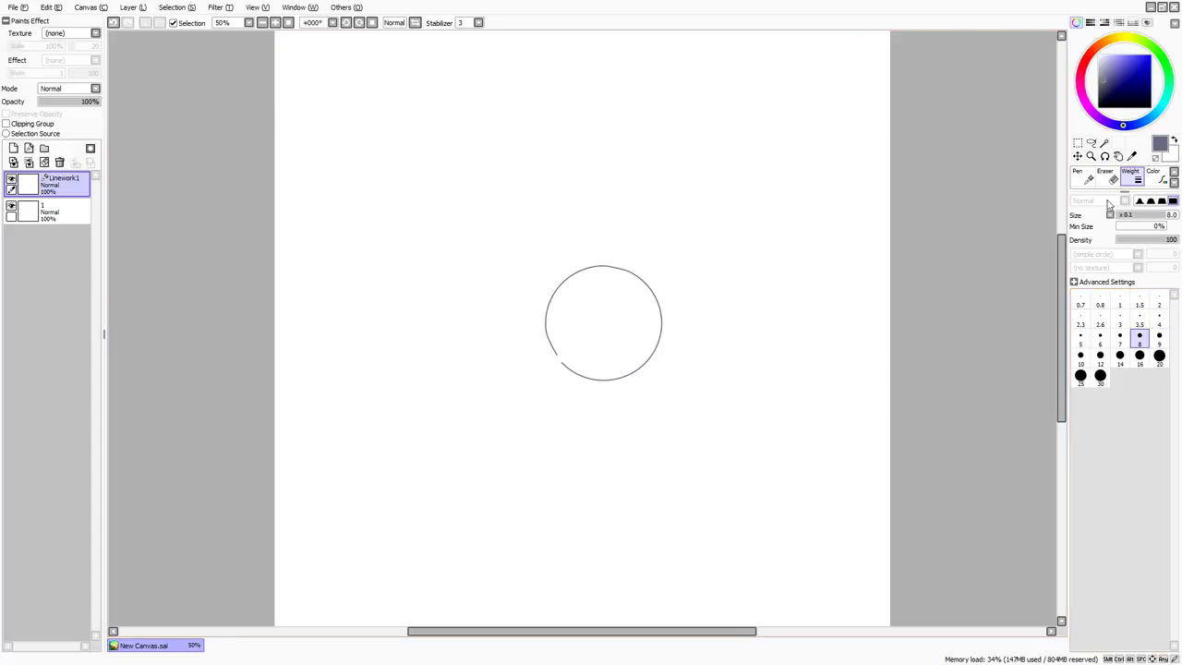
pyautogui.click(644, 373)
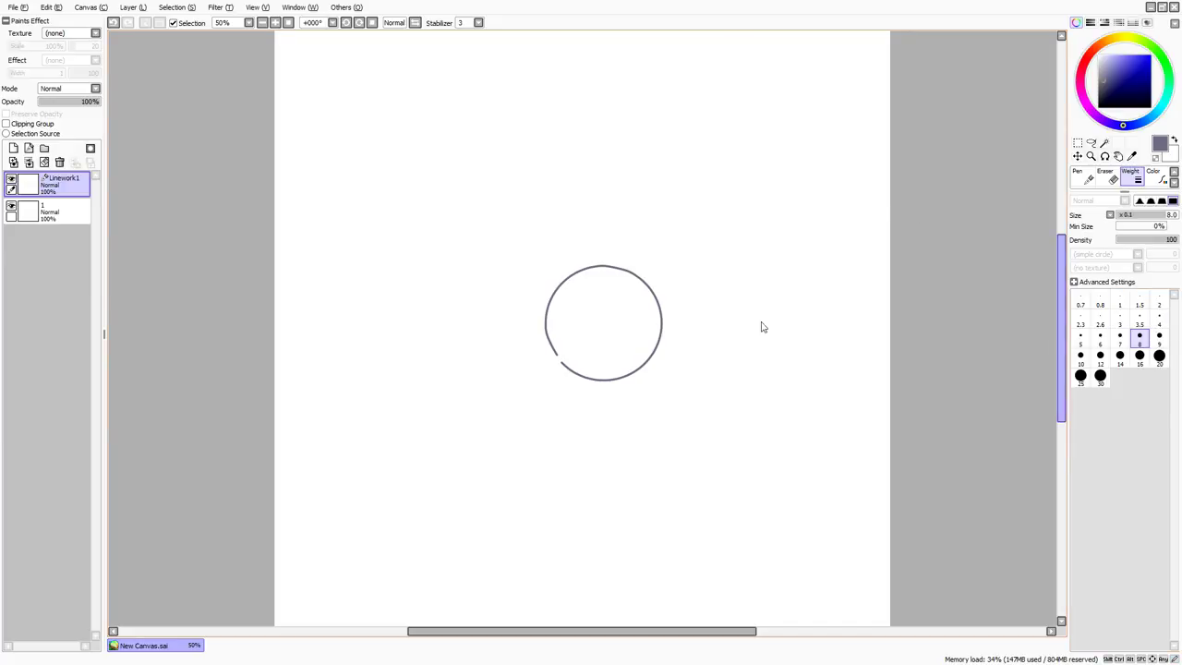
pyautogui.click(1159, 317)
# Try to move and enlarge the thin circle with a transform.
pyautogui.hotkey('ctrl', 't')
pyautogui.moveTo(638, 307); pyautogui.dragTo(556, 395)
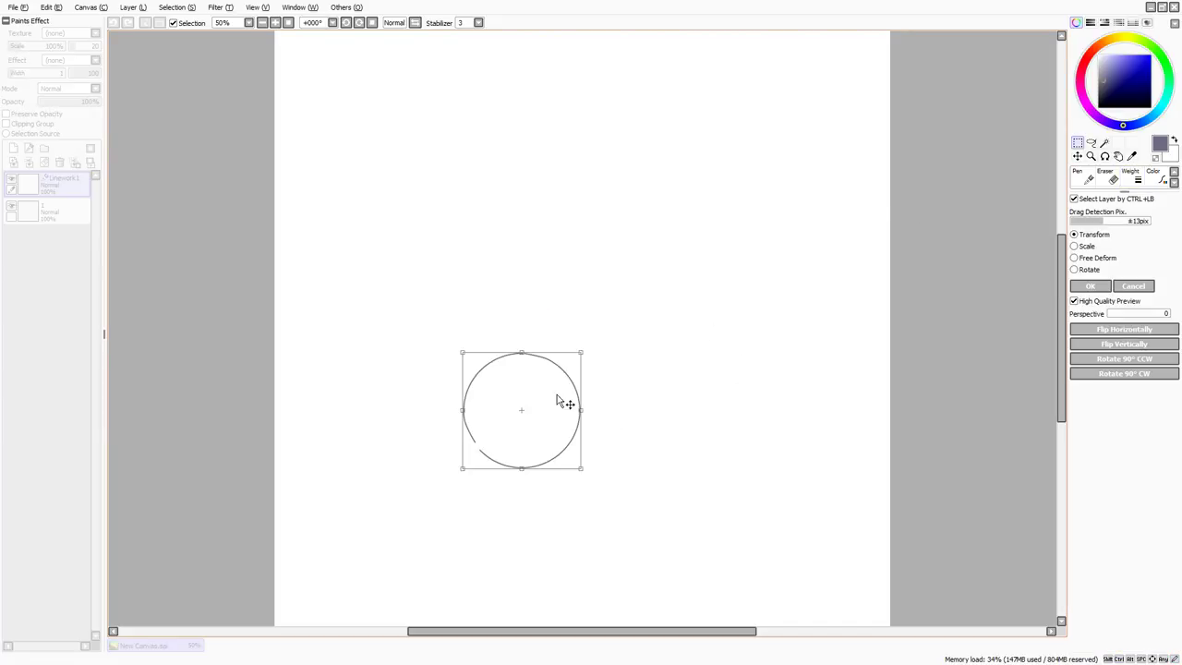
pyautogui.moveTo(579, 351); pyautogui.dragTo(1065, 302)
pyautogui.click(1132, 285)
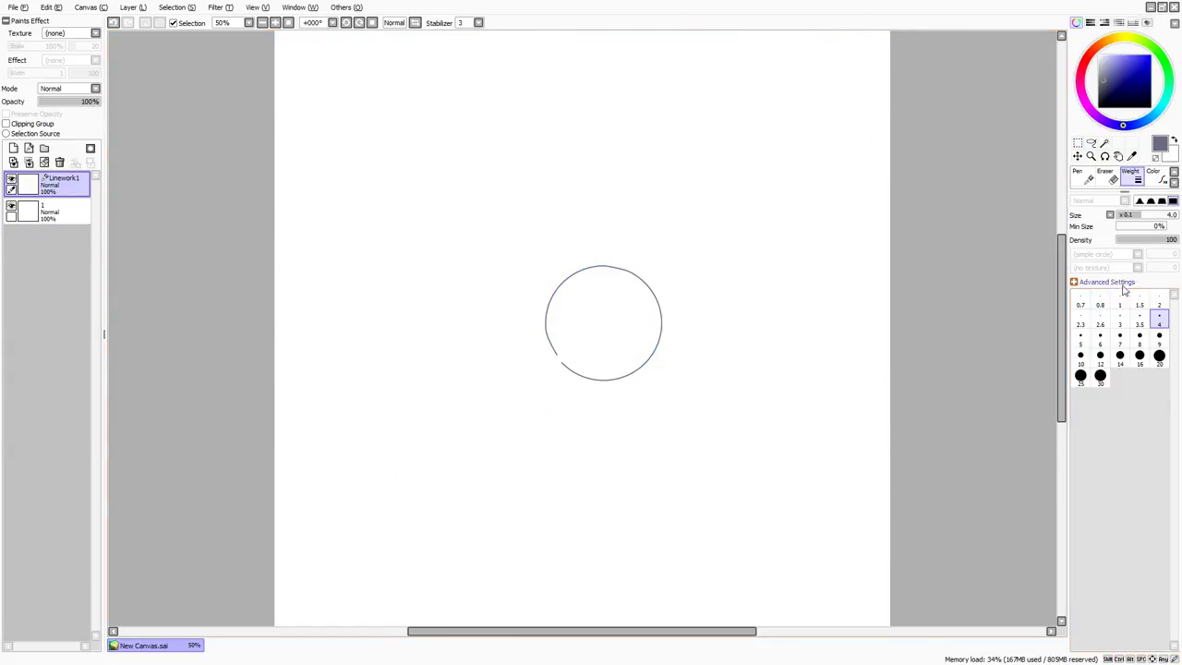
# Draw a closed five-sided straight-line shape beside the circle with the Line tool at size 3.5.
pyautogui.press('l')
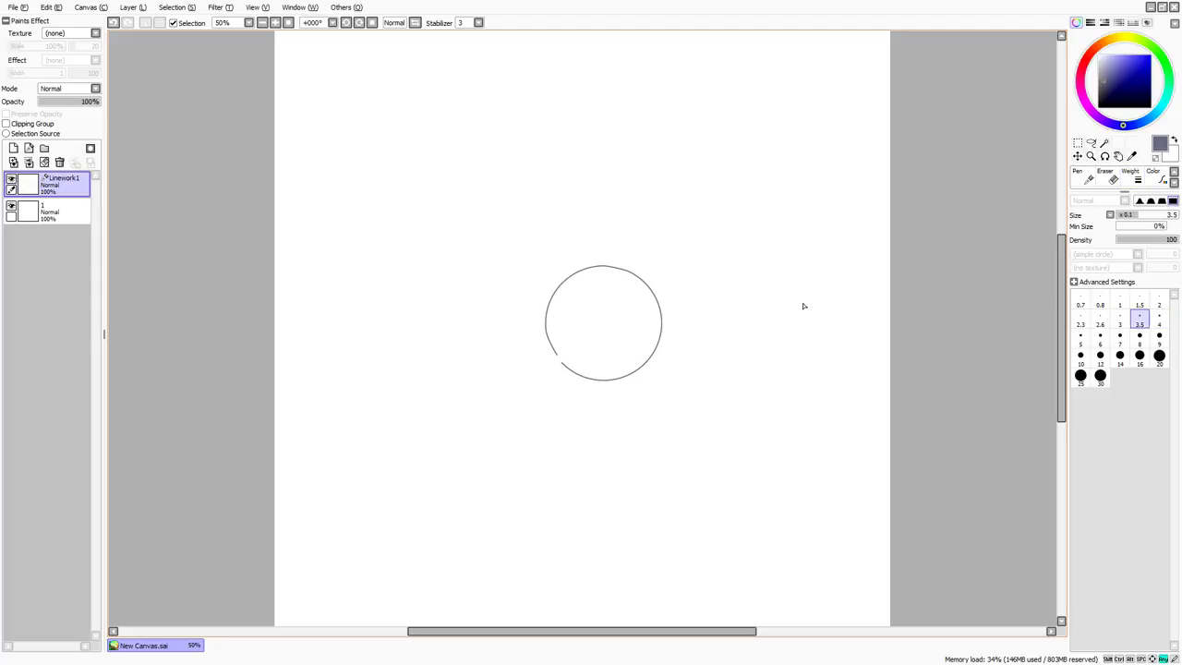
pyautogui.click(703, 348)
pyautogui.click(664, 268)
pyautogui.click(742, 288)
pyautogui.click(767, 339)
pyautogui.click(751, 409)
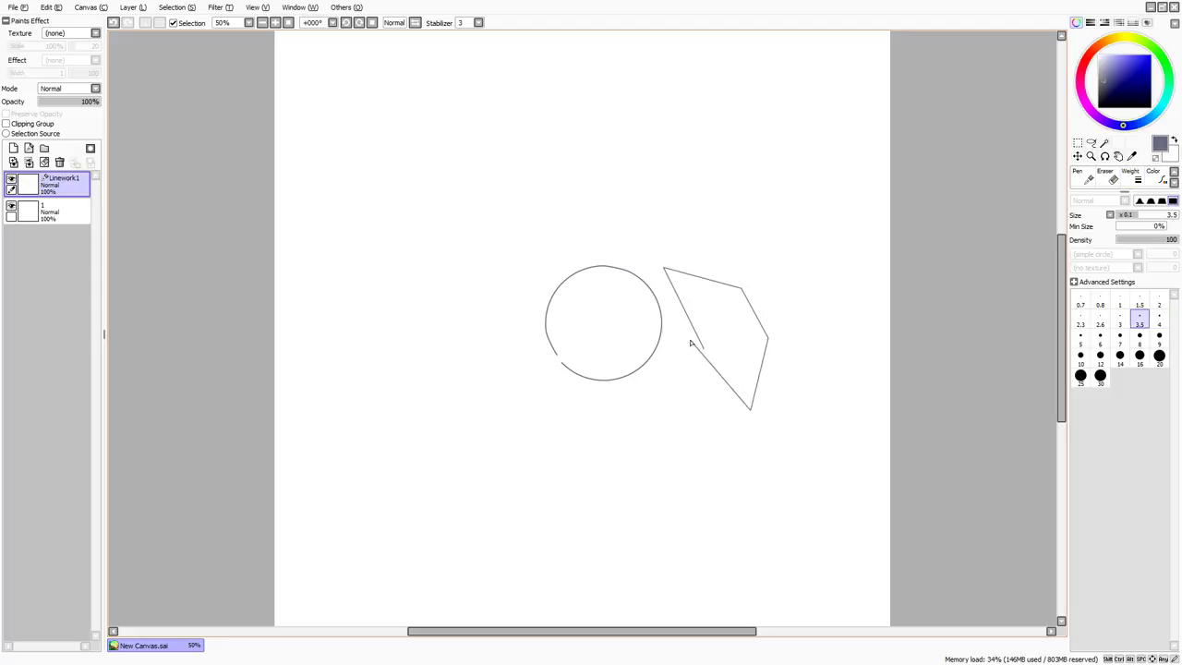
# Erase the five-sided shape and the circle with a size 263.1 eraser, and delete the linework layer.
pyautogui.press('e')
pyautogui.keyDown('ctrl'); pyautogui.keyDown('alt'); pyautogui.moveTo(743, 369); pyautogui.dragTo(754, 369); pyautogui.keyUp('alt'); pyautogui.keyUp('ctrl')
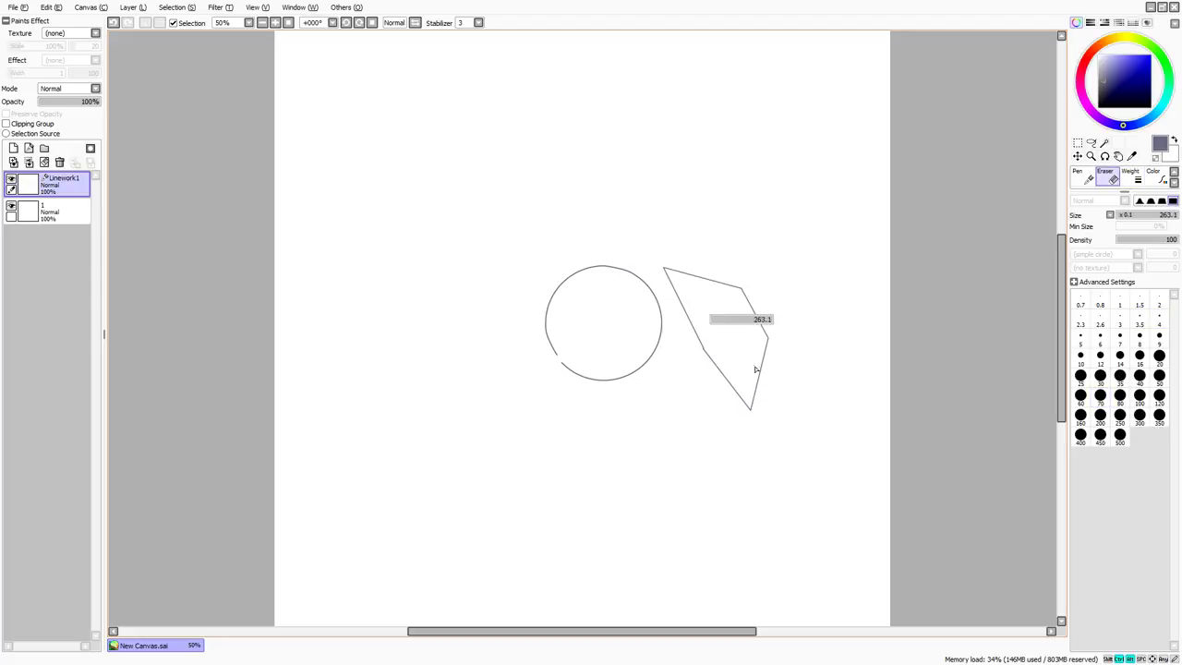
pyautogui.moveTo(706, 300); pyautogui.dragTo(776, 403)
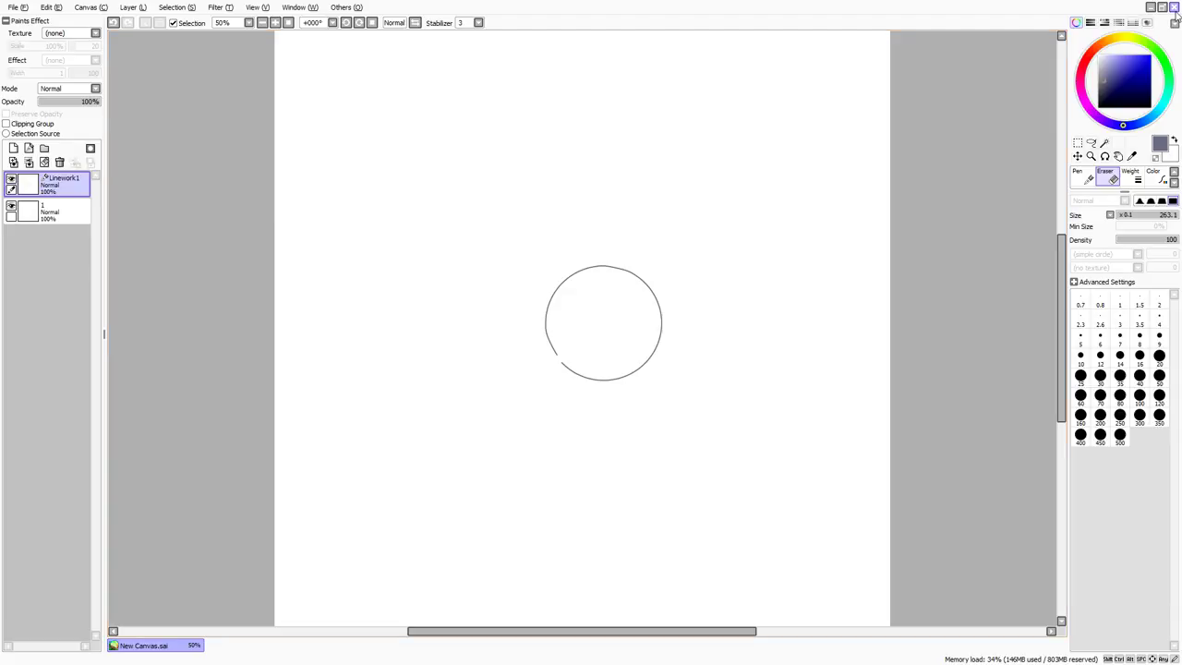
pyautogui.moveTo(629, 398); pyautogui.dragTo(566, 419)
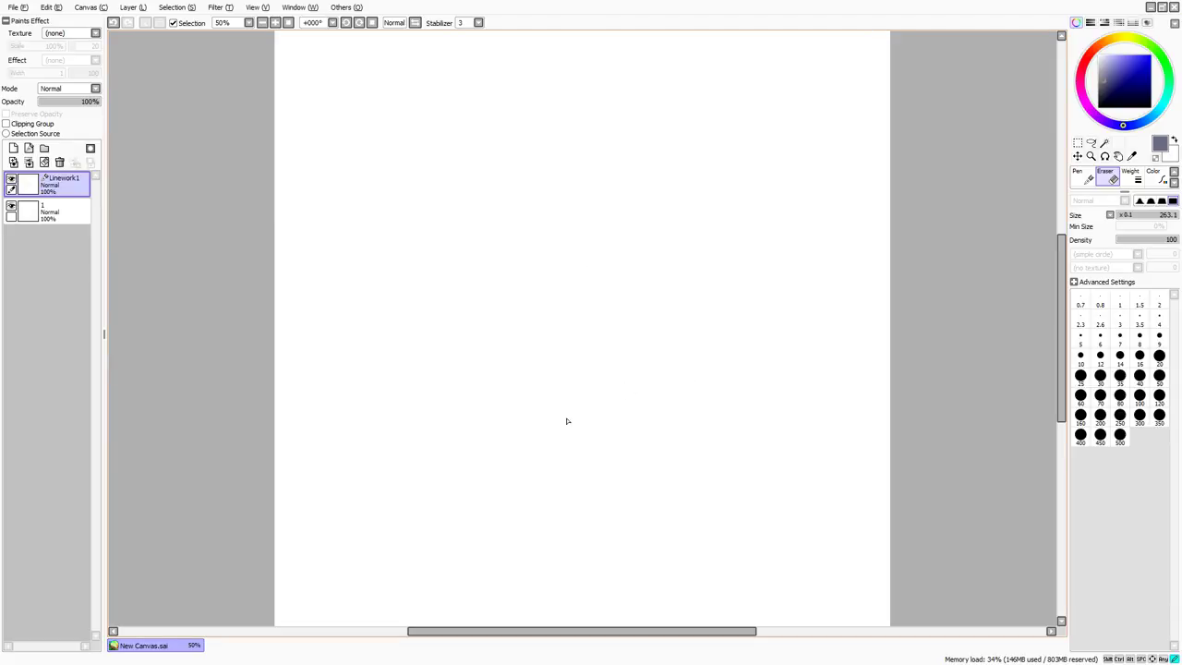
pyautogui.click(59, 162)
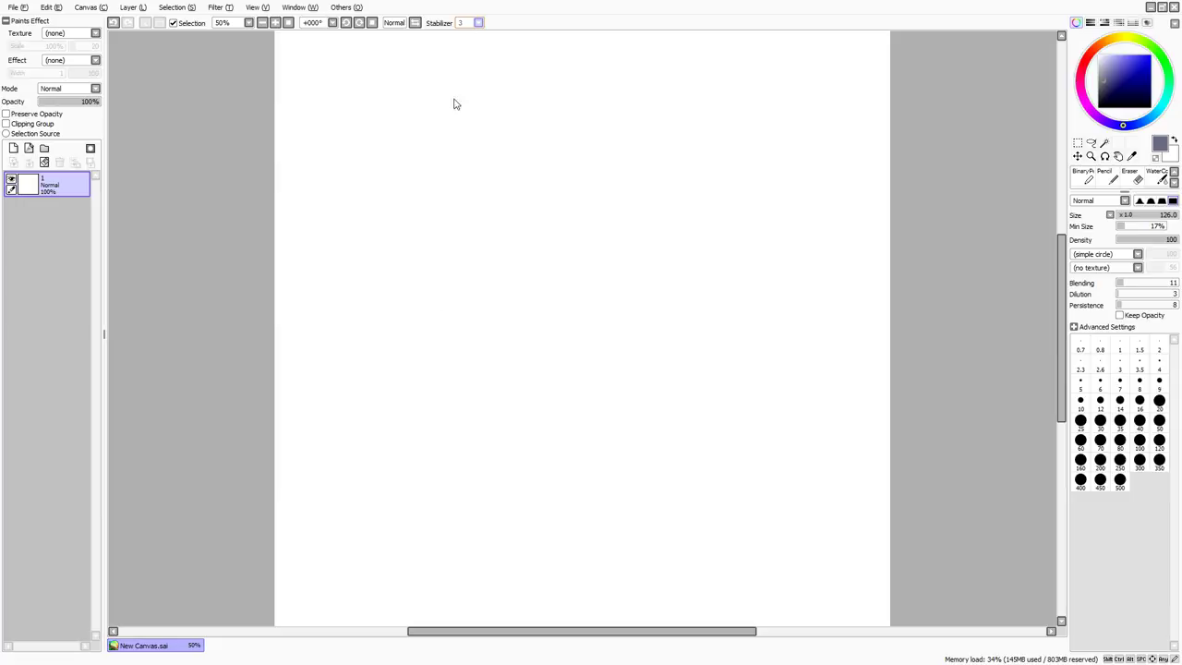
# Paint a short vertical stroke in pure blue at brush size 16 with the stabilizer at 0, near the canvas's upper-left corner.
pyautogui.moveTo(450, 100); pyautogui.dragTo(507, 314)
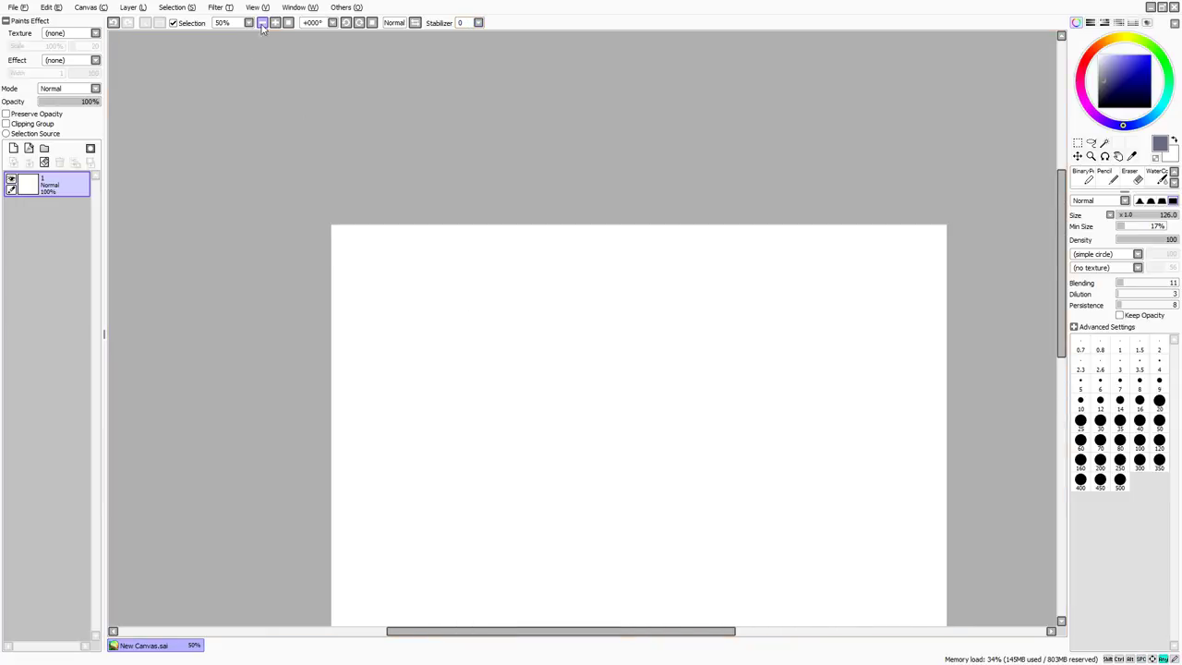
pyautogui.click(275, 23)
pyautogui.click(275, 23)
pyautogui.click(276, 23)
pyautogui.moveTo(448, 155); pyautogui.dragTo(886, 265)
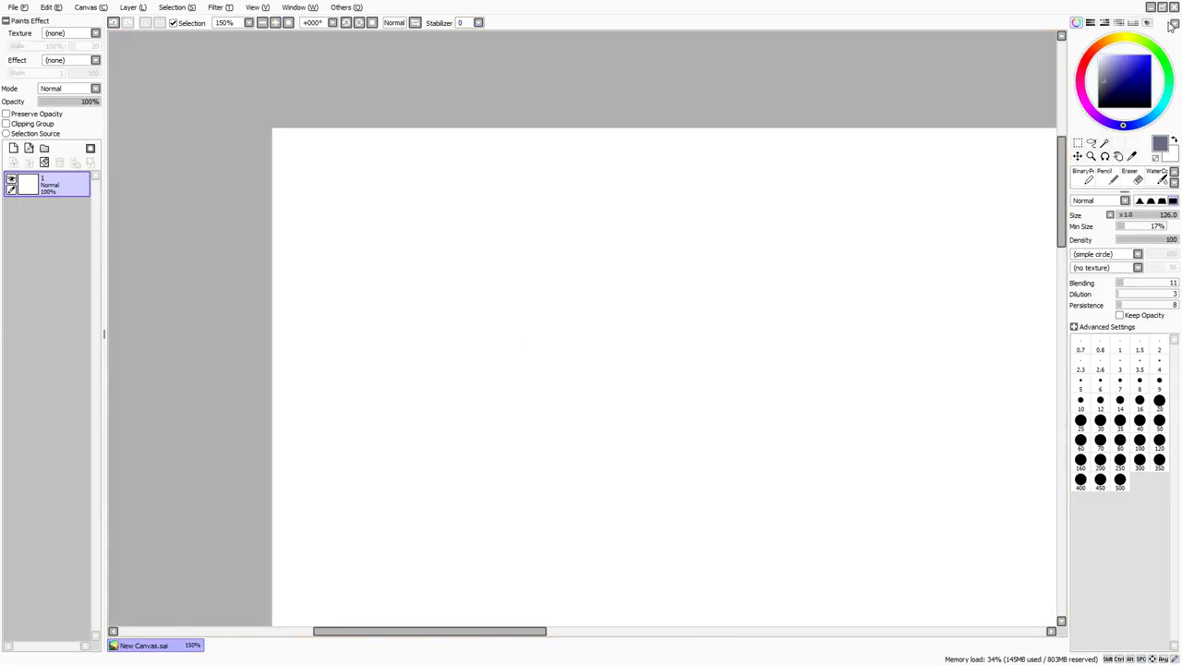
pyautogui.moveTo(1143, 63); pyautogui.dragTo(1171, 54)
pyautogui.moveTo(359, 240); pyautogui.dragTo(359, 232)
pyautogui.moveTo(358, 216); pyautogui.dragTo(370, 328)
pyautogui.hotkey('ctrl', 'z')
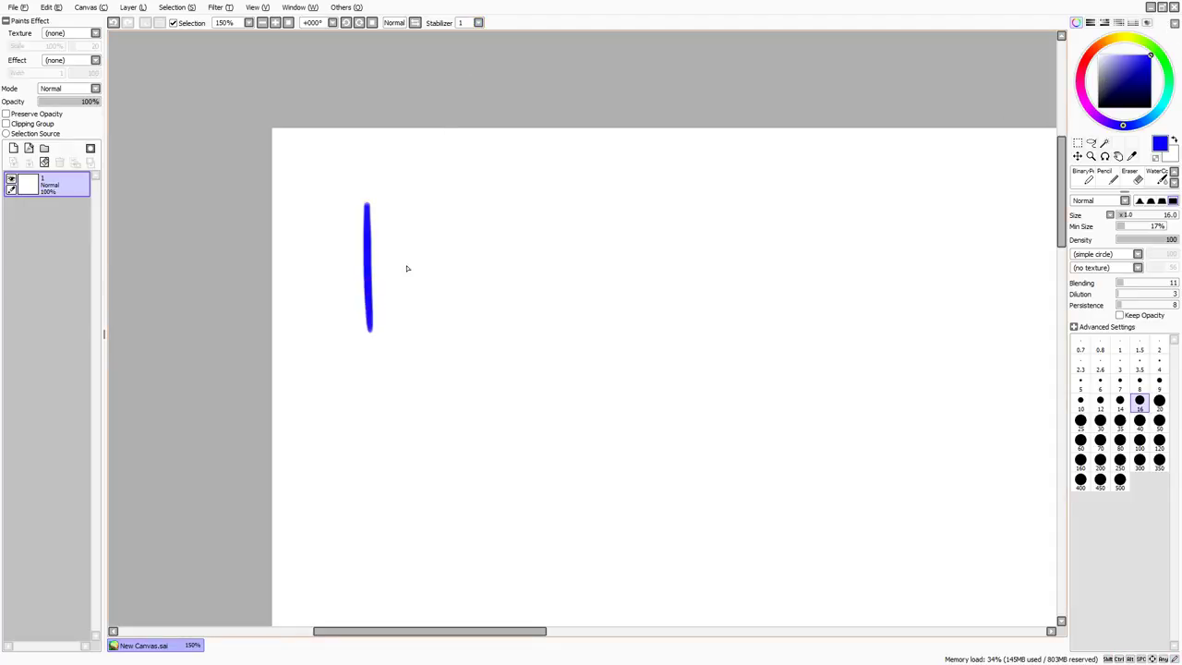
# Paint three more vertical blue strokes beside the first, raising the stabilizer level from 1 upward.
pyautogui.moveTo(394, 191); pyautogui.dragTo(399, 330)
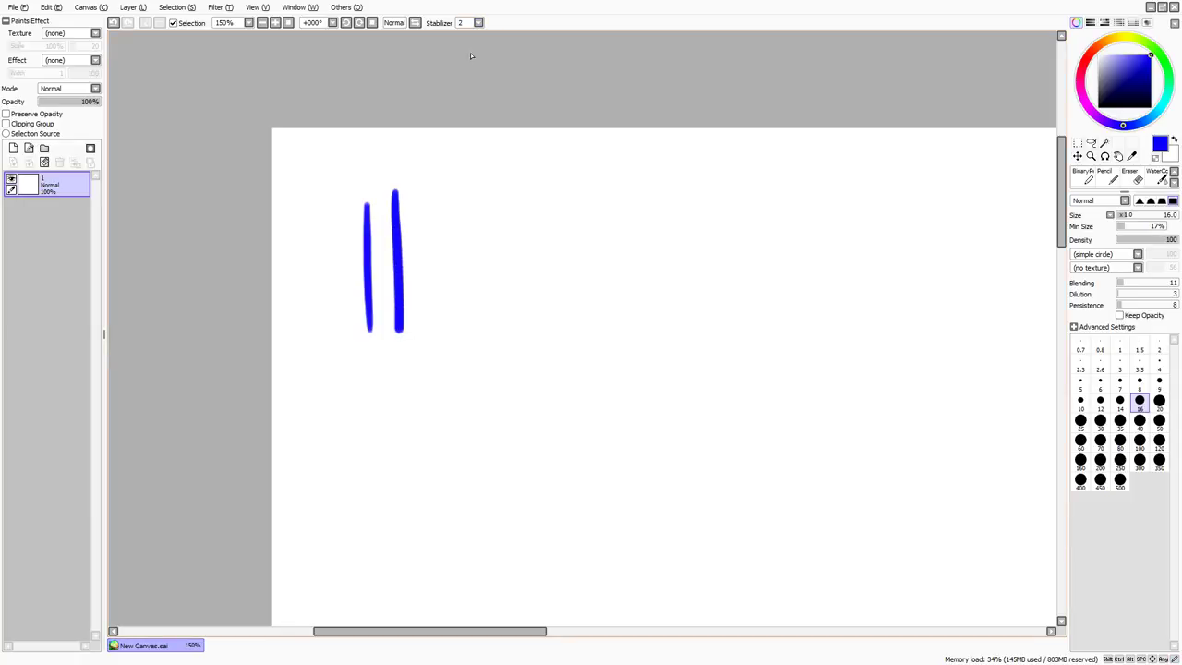
pyautogui.moveTo(427, 189); pyautogui.dragTo(438, 356)
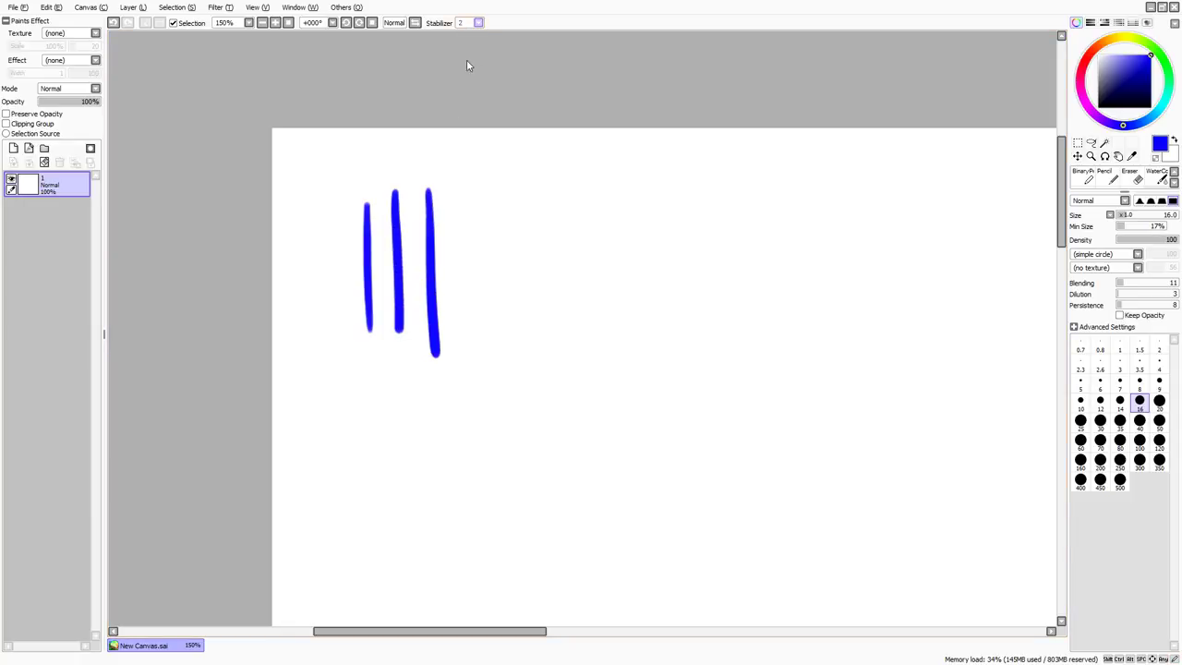
pyautogui.moveTo(471, 197); pyautogui.dragTo(483, 367)
# Set the stabilizer to 5 and paint a slightly curved, tapering stroke beside the others.
pyautogui.scroll(-1, 479, 22)
pyautogui.click(471, 78)
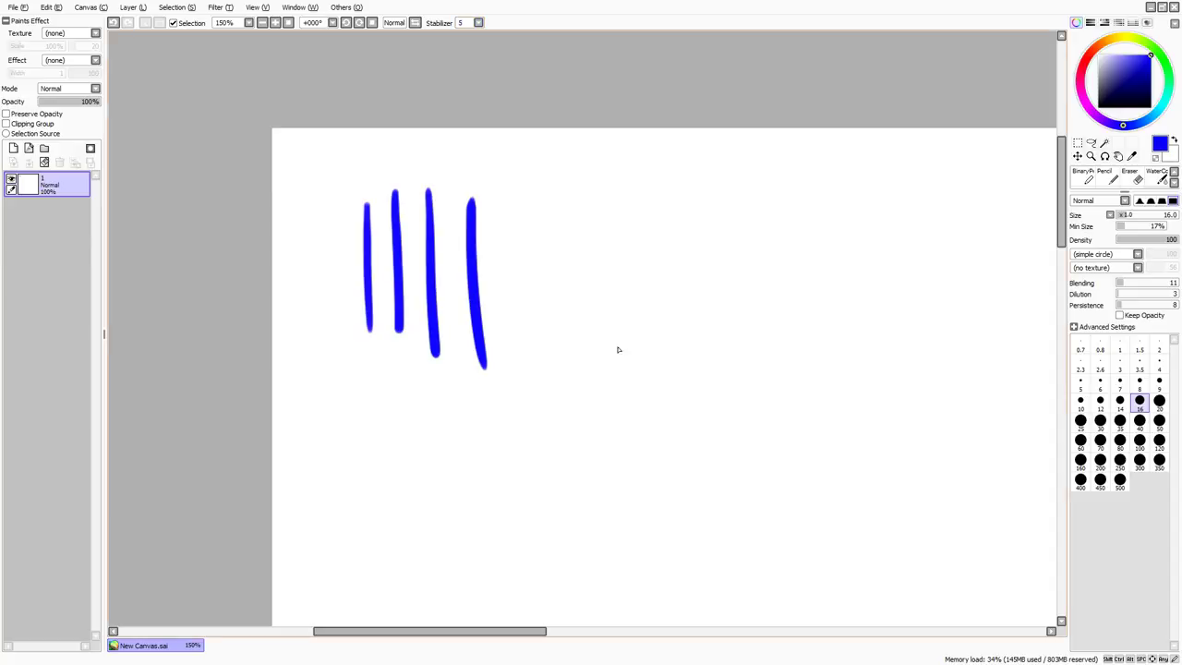
pyautogui.moveTo(535, 229); pyautogui.dragTo(560, 450)
pyautogui.hotkey('ctrl', 'z')
pyautogui.moveTo(526, 202); pyautogui.dragTo(552, 419)
# Set the stabilizer to 10 and paint a long stroke that hooks at its lower end.
pyautogui.click(471, 22)
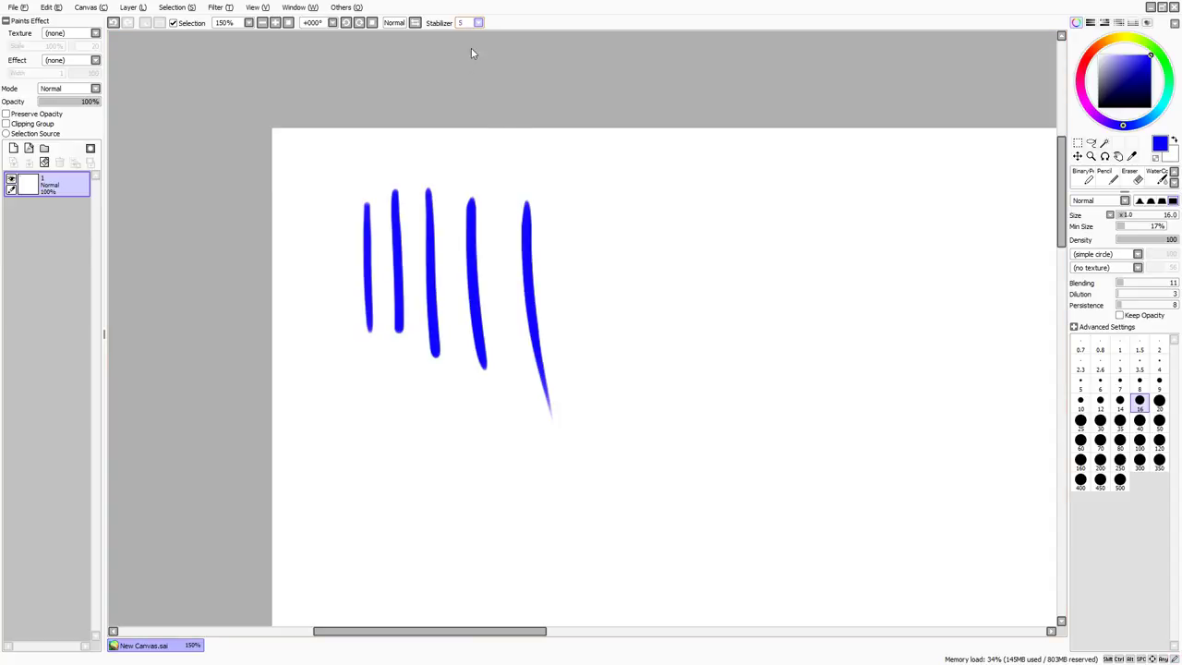
pyautogui.click(467, 127)
pyautogui.moveTo(617, 200); pyautogui.dragTo(591, 518)
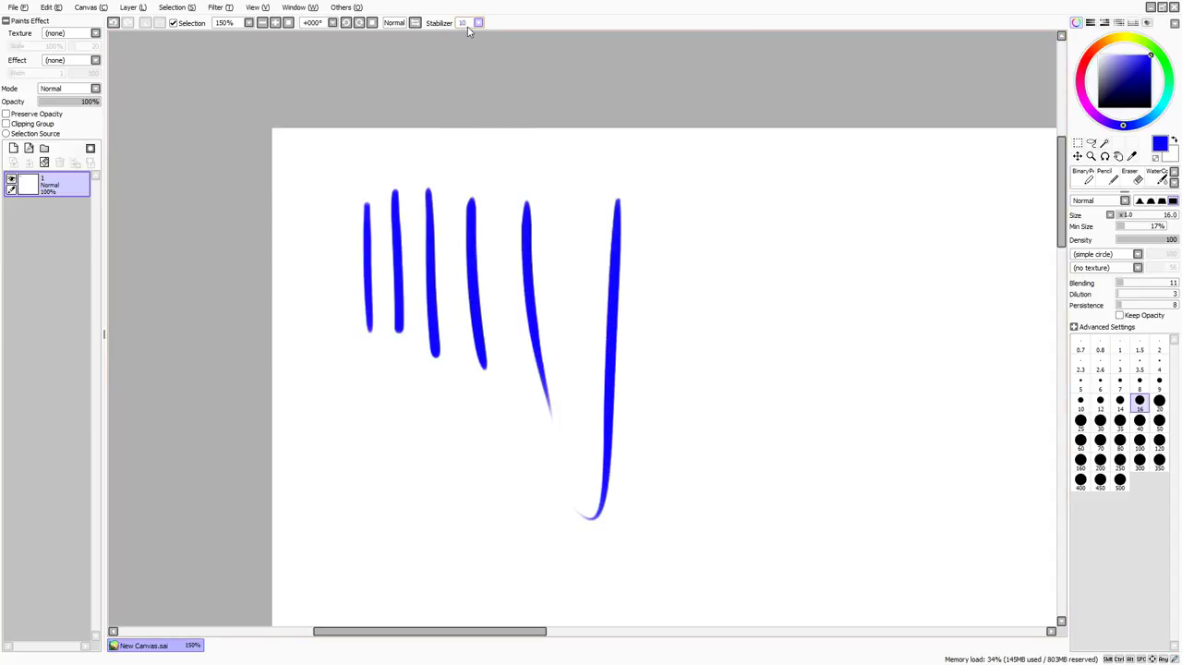
# Set the stabilizer to 15 and paint a longer, slanted stroke with a hooked lower end.
pyautogui.click(469, 23)
pyautogui.click(467, 170)
pyautogui.click(470, 22)
pyautogui.click(468, 33)
pyautogui.moveTo(697, 203); pyautogui.dragTo(743, 571)
# Set the stabilizer to S-7 and paint a long diagonal stroke that tapers at both ends.
pyautogui.click(472, 23)
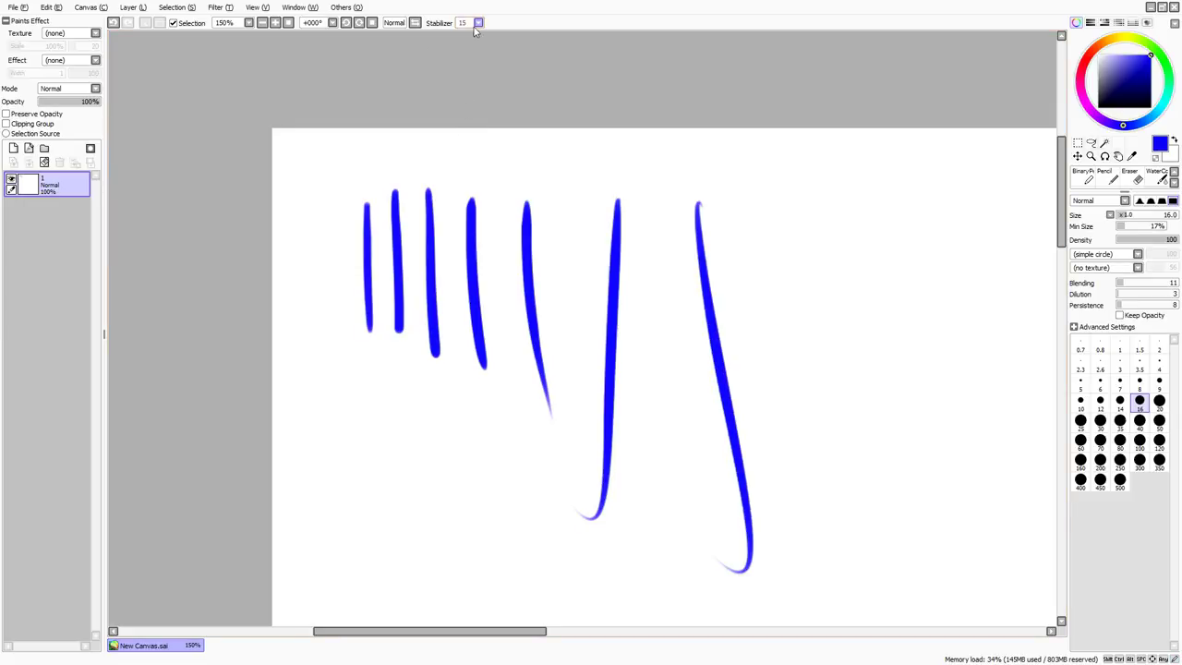
pyautogui.click(468, 180)
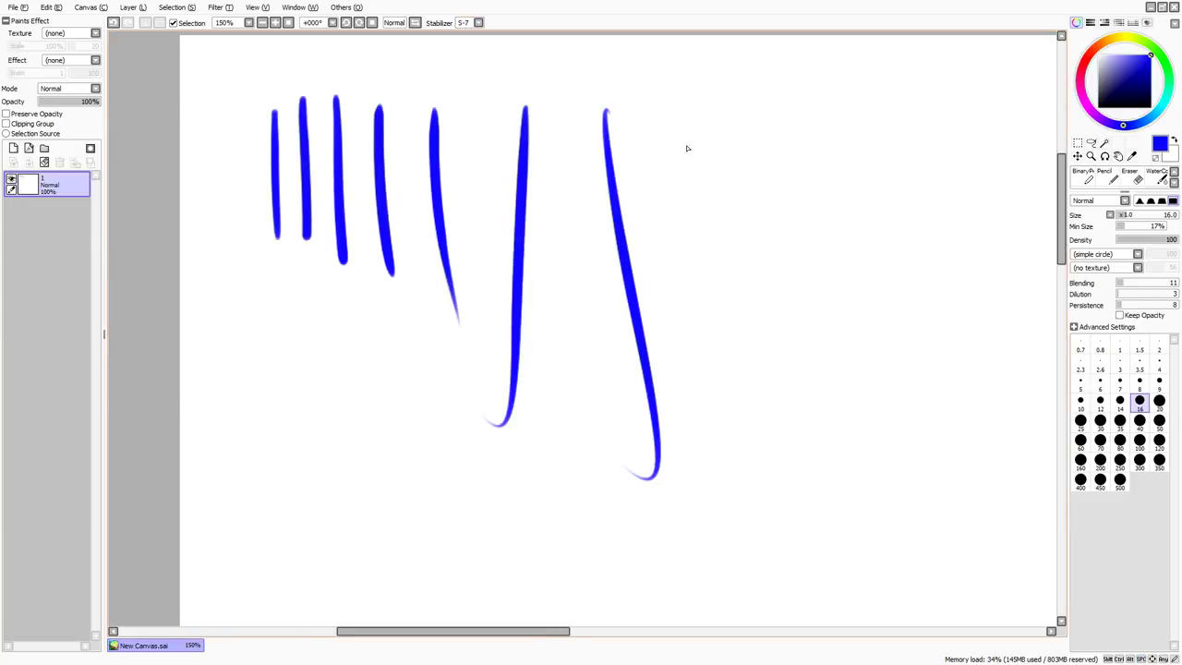
pyautogui.moveTo(674, 92); pyautogui.dragTo(835, 550)
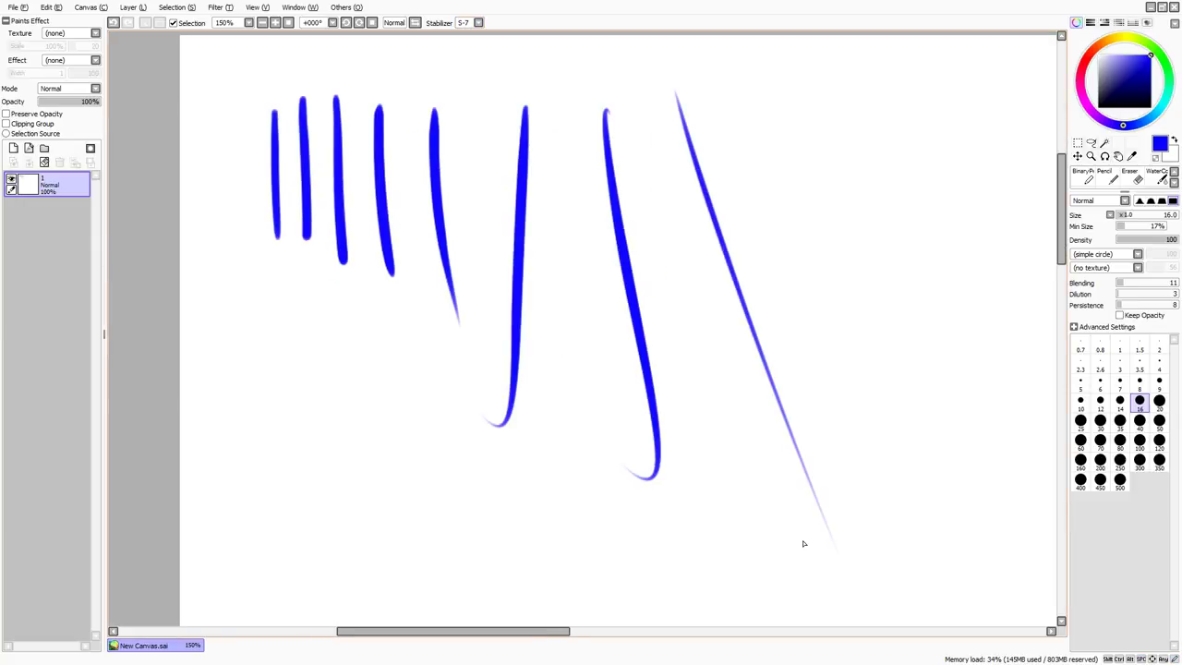
pyautogui.scroll(1, 473, 244)
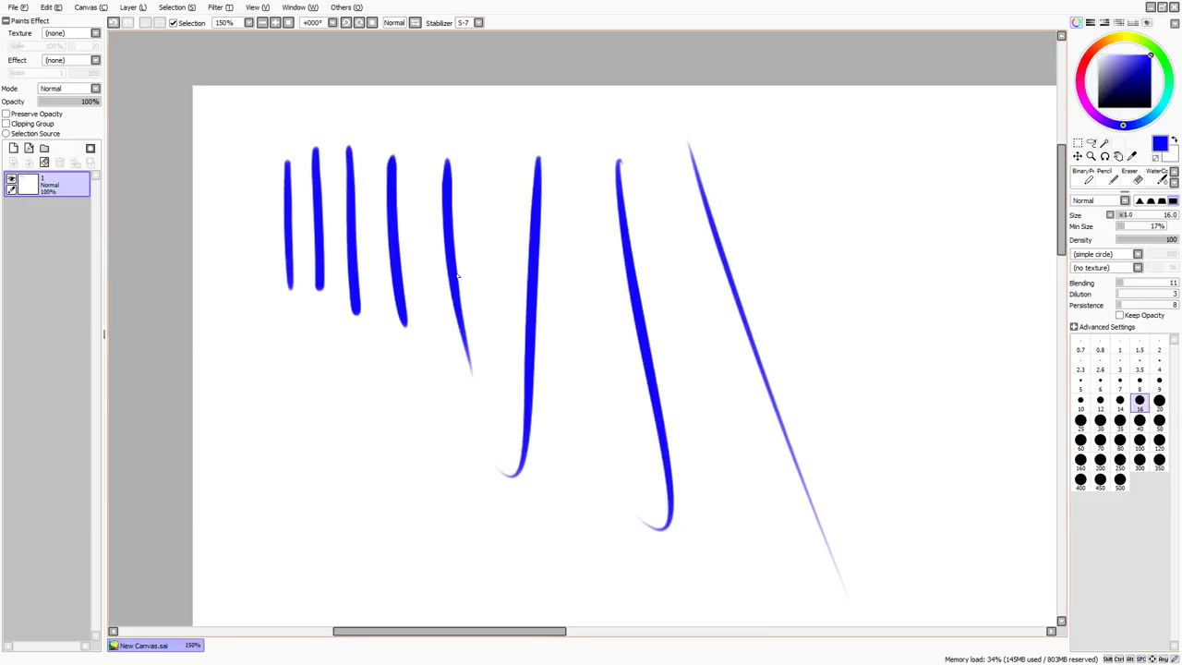
# Try a short stroke and a rounded loop around the long diagonal stroke, and undo both.
pyautogui.moveTo(688, 137)
pyautogui.mouseDown()
pyautogui.moveTo(670, 135)
pyautogui.moveTo(697, 183)
pyautogui.mouseUp()
pyautogui.hotkey('ctrl', 'z')
pyautogui.moveTo(748, 416)
pyautogui.mouseDown()
pyautogui.moveTo(881, 458)
pyautogui.moveTo(905, 563)
pyautogui.moveTo(804, 609)
pyautogui.moveTo(734, 530)
pyautogui.moveTo(755, 407)
pyautogui.mouseUp()
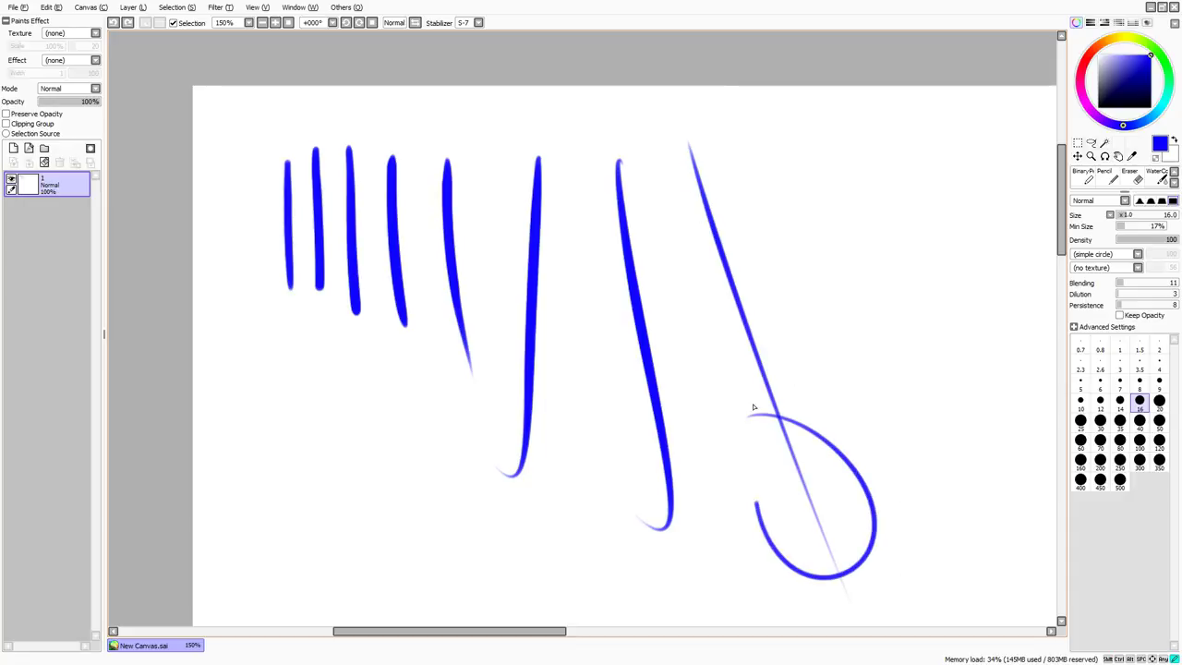
pyautogui.hotkey('ctrl', 'z')
# Paint four quick tapering strokes rising diagonally beside the long diagonal stroke.
pyautogui.moveTo(720, 485); pyautogui.dragTo(964, 190)
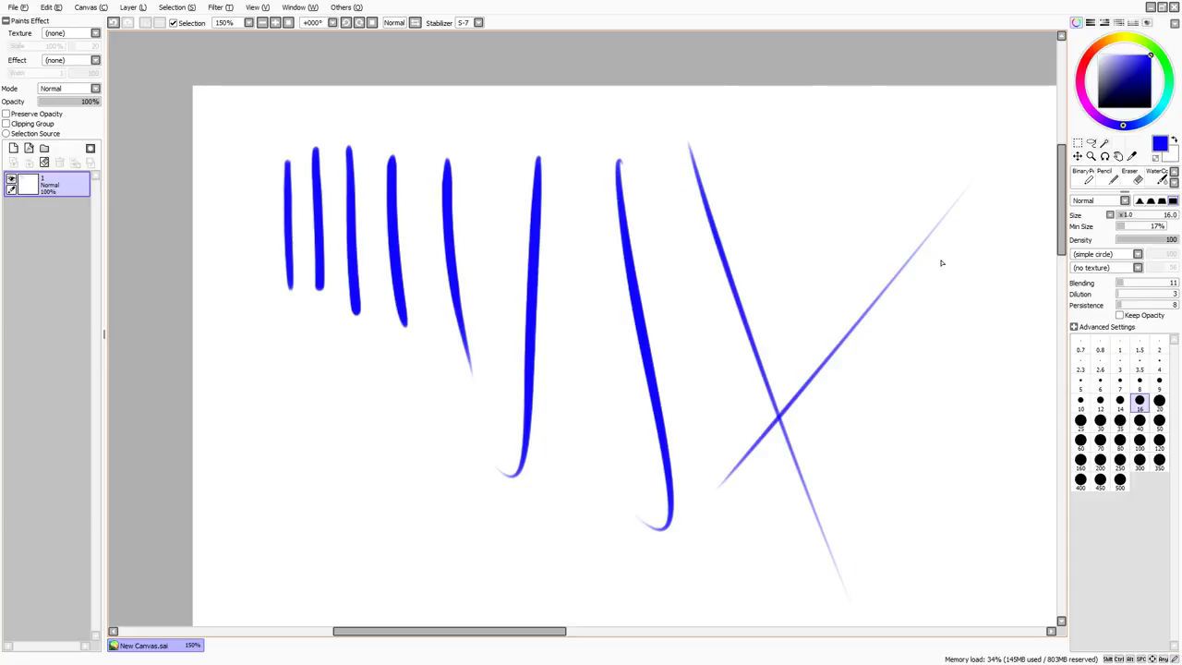
pyautogui.moveTo(753, 399); pyautogui.dragTo(919, 216)
pyautogui.moveTo(799, 297); pyautogui.dragTo(969, 181)
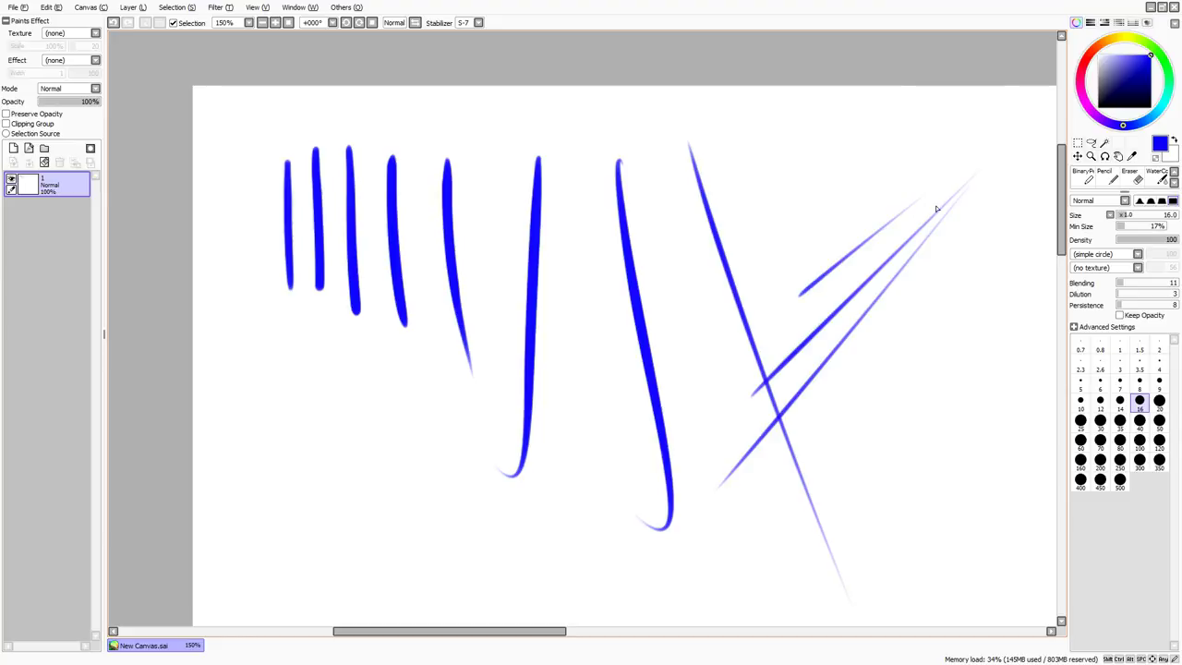
pyautogui.moveTo(836, 231); pyautogui.dragTo(984, 146)
# Set the stabilizer to 0 and paint a vertical stroke with several short slanted strokes below it, beside the first row.
pyautogui.moveTo(263, 168); pyautogui.dragTo(277, 301)
pyautogui.hotkey('ctrl', 'z')
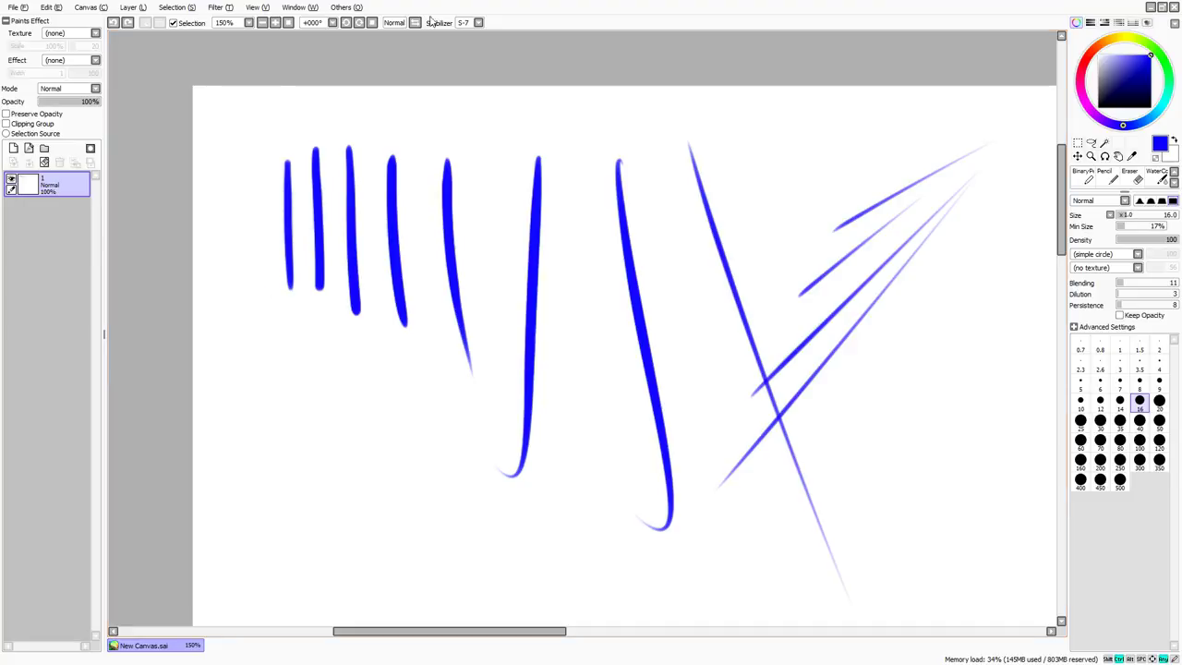
pyautogui.moveTo(254, 163); pyautogui.dragTo(282, 417)
pyautogui.moveTo(240, 349); pyautogui.dragTo(292, 469)
pyautogui.moveTo(255, 441); pyautogui.dragTo(314, 543)
pyautogui.moveTo(248, 474)
pyautogui.mouseDown()
pyautogui.moveTo(323, 558)
pyautogui.moveTo(304, 556)
pyautogui.mouseUp()
# Try several freehand wavy lines across the existing strokes and undo them.
pyautogui.moveTo(295, 466)
pyautogui.mouseDown()
pyautogui.moveTo(306, 434)
pyautogui.moveTo(360, 397)
pyautogui.moveTo(536, 171)
pyautogui.moveTo(743, 139)
pyautogui.mouseUp()
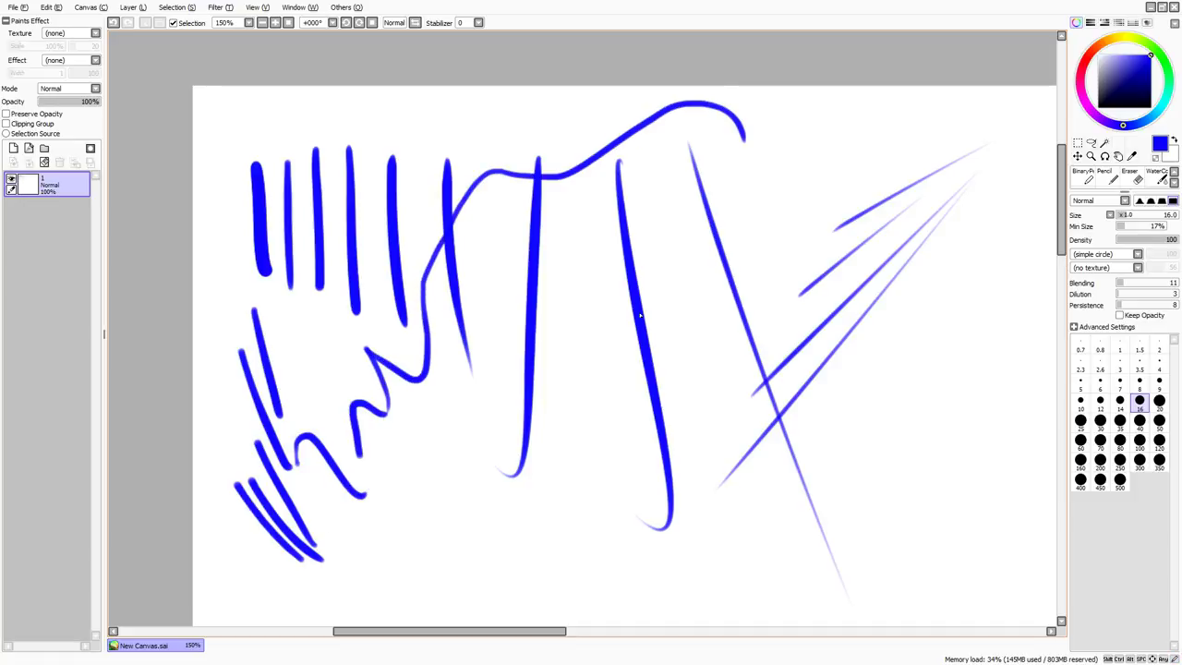
pyautogui.hotkey('ctrl', 'z')
pyautogui.hotkey('ctrl', 'z')
pyautogui.moveTo(422, 520)
pyautogui.mouseDown()
pyautogui.moveTo(456, 469)
pyautogui.moveTo(525, 137)
pyautogui.moveTo(492, 175)
pyautogui.moveTo(496, 330)
pyautogui.moveTo(440, 480)
pyautogui.moveTo(512, 561)
pyautogui.moveTo(561, 421)
pyautogui.moveTo(578, 312)
pyautogui.mouseUp()
pyautogui.hotkey('ctrl', 'z')
pyautogui.hotkey('ctrl', 'z')
pyautogui.moveTo(595, 171)
pyautogui.mouseDown()
pyautogui.moveTo(543, 509)
pyautogui.moveTo(462, 490)
pyautogui.moveTo(471, 586)
pyautogui.mouseUp()
pyautogui.hotkey('ctrl', 'z')
pyautogui.hotkey('ctrl', 'z')
pyautogui.hotkey('ctrl', 'z')
pyautogui.hotkey('ctrl', 'z')
pyautogui.hotkey('ctrl', 'z')
# Paint diagonal hatching below the vertical strokes, ending in a zigzag scribble and a wobbly line.
pyautogui.moveTo(319, 374)
pyautogui.mouseDown()
pyautogui.moveTo(431, 488)
pyautogui.moveTo(457, 492)
pyautogui.mouseUp()
pyautogui.moveTo(337, 445); pyautogui.dragTo(434, 521)
pyautogui.moveTo(358, 480)
pyautogui.mouseDown()
pyautogui.moveTo(432, 565)
pyautogui.moveTo(609, 456)
pyautogui.moveTo(600, 349)
pyautogui.mouseUp()
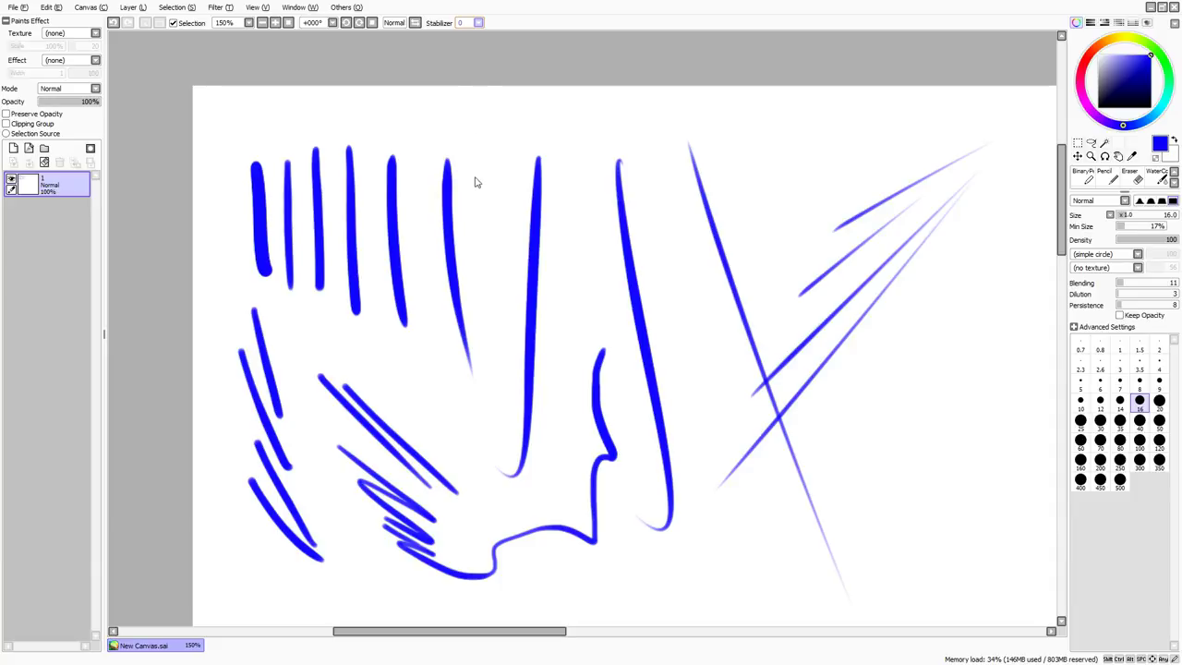
# Set the stabilizer to S-6 and the brush size to 11, and paint long winding curves across the empty canvas area.
pyautogui.click(469, 231)
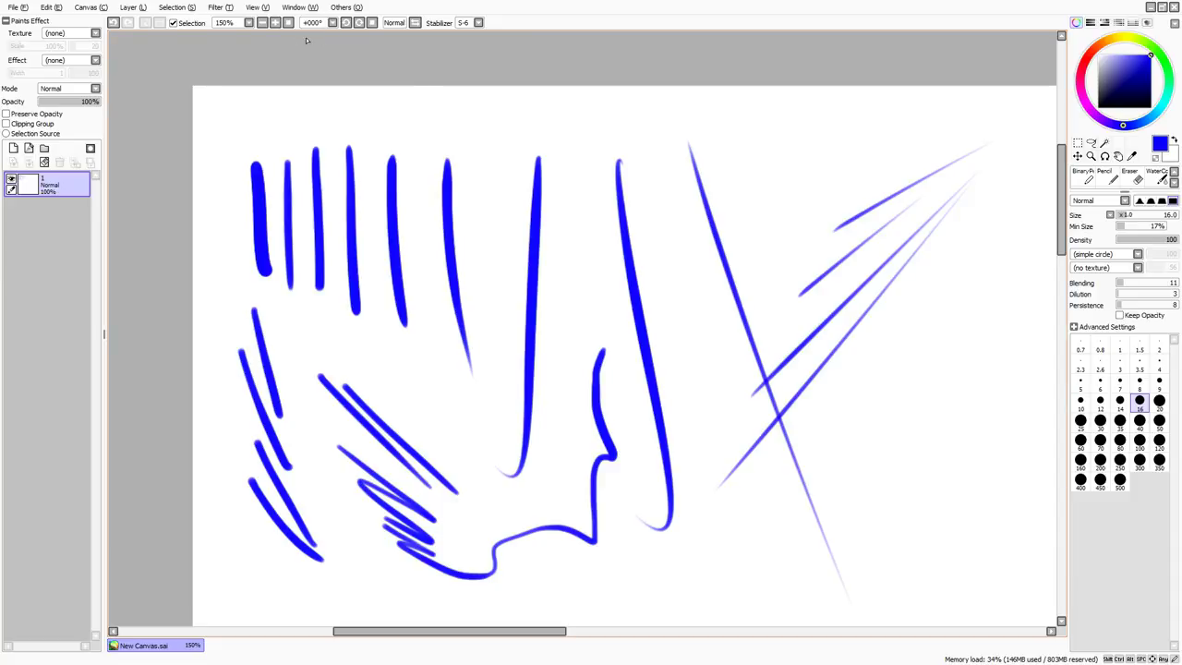
pyautogui.doubleClick(263, 22)
pyautogui.moveTo(437, 301); pyautogui.dragTo(331, 192)
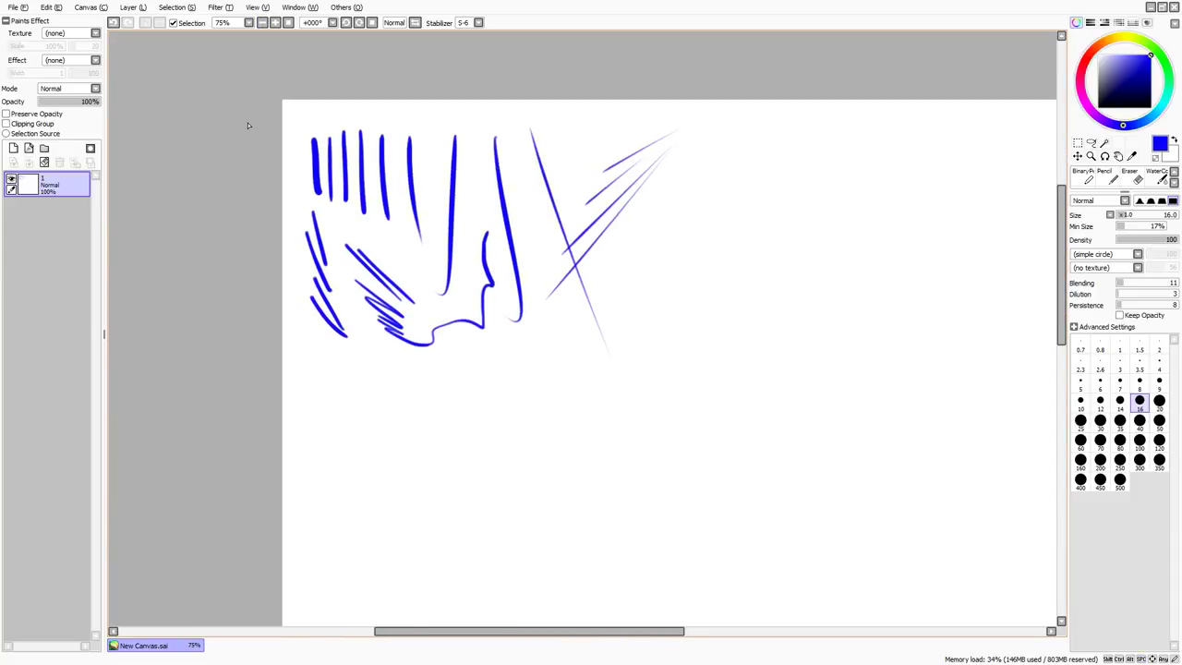
pyautogui.press('[')
pyautogui.press('[')
pyautogui.press('[')
pyautogui.press('[')
pyautogui.press('[')
pyautogui.moveTo(394, 545)
pyautogui.mouseDown()
pyautogui.moveTo(416, 450)
pyautogui.moveTo(477, 427)
pyautogui.moveTo(532, 483)
pyautogui.moveTo(605, 514)
pyautogui.moveTo(678, 439)
pyautogui.moveTo(640, 353)
pyautogui.moveTo(634, 291)
pyautogui.moveTo(739, 233)
pyautogui.moveTo(806, 259)
pyautogui.moveTo(870, 180)
pyautogui.moveTo(940, 179)
pyautogui.moveTo(891, 301)
pyautogui.moveTo(719, 347)
pyautogui.moveTo(761, 435)
pyautogui.moveTo(761, 523)
pyautogui.moveTo(584, 567)
pyautogui.moveTo(522, 566)
pyautogui.moveTo(465, 504)
pyautogui.moveTo(536, 435)
pyautogui.moveTo(549, 358)
pyautogui.moveTo(606, 322)
pyautogui.moveTo(666, 220)
pyautogui.moveTo(804, 147)
pyautogui.moveTo(861, 164)
pyautogui.moveTo(933, 222)
pyautogui.moveTo(864, 386)
pyautogui.mouseUp()
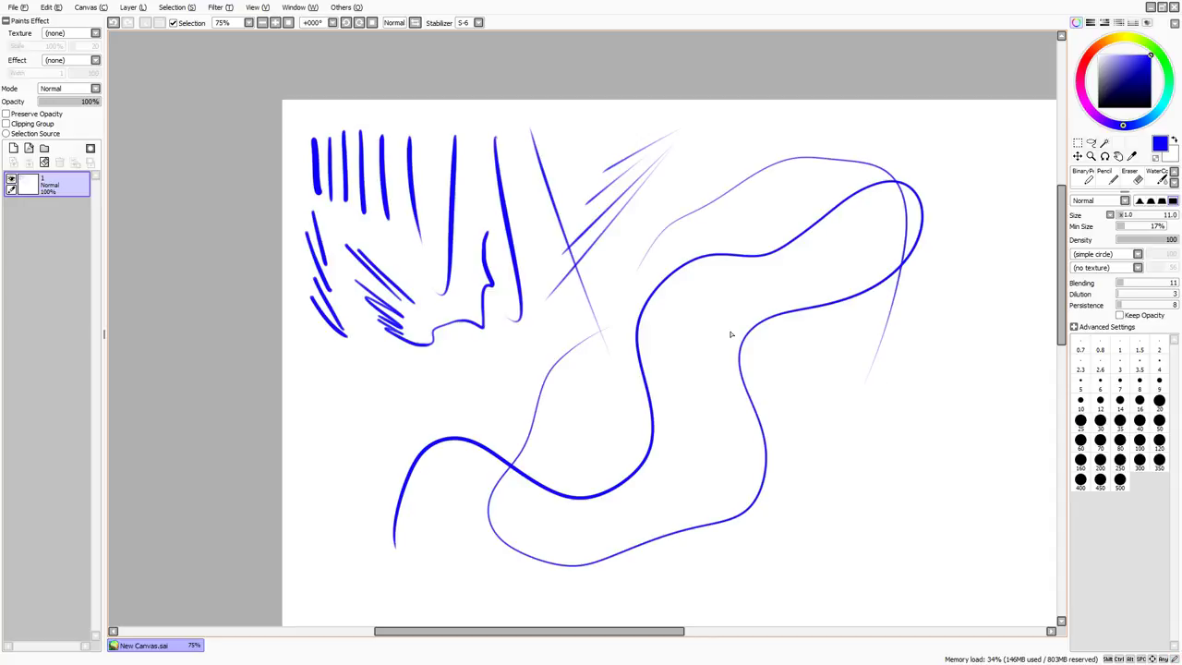
# Set the stabilizer to 0 and paint a row of tiny vertical strokes inside the winding curve.
pyautogui.moveTo(725, 300); pyautogui.dragTo(733, 320)
pyautogui.hotkey('ctrl', 'z')
pyautogui.click(467, 24)
pyautogui.click(467, 36)
pyautogui.moveTo(722, 301)
pyautogui.mouseDown()
pyautogui.moveTo(722, 317)
pyautogui.moveTo(739, 313)
pyautogui.mouseUp()
pyautogui.moveTo(746, 301); pyautogui.dragTo(746, 314)
pyautogui.moveTo(662, 419); pyautogui.dragTo(479, 366)
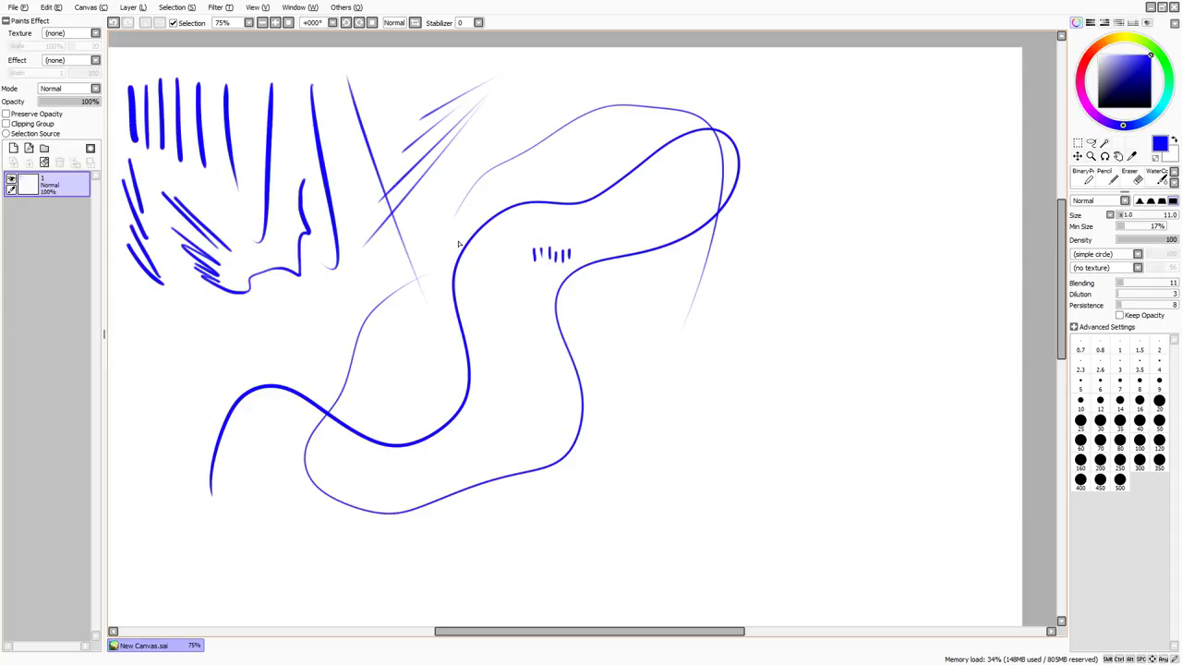
# Clear the layer and build a stepped selection from three overlapping rectangles.
pyautogui.click(45, 162)
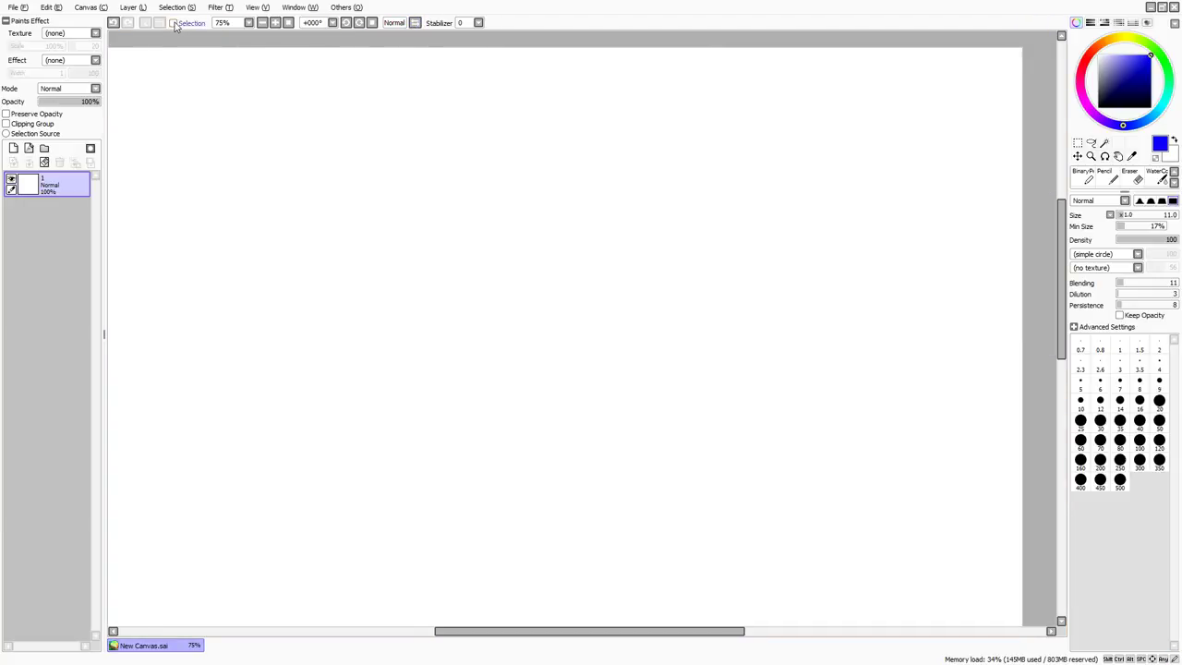
pyautogui.click(1080, 141)
pyautogui.moveTo(669, 205); pyautogui.dragTo(395, 552)
pyautogui.moveTo(606, 185); pyautogui.dragTo(405, 295)
pyautogui.moveTo(447, 171); pyautogui.dragTo(224, 430)
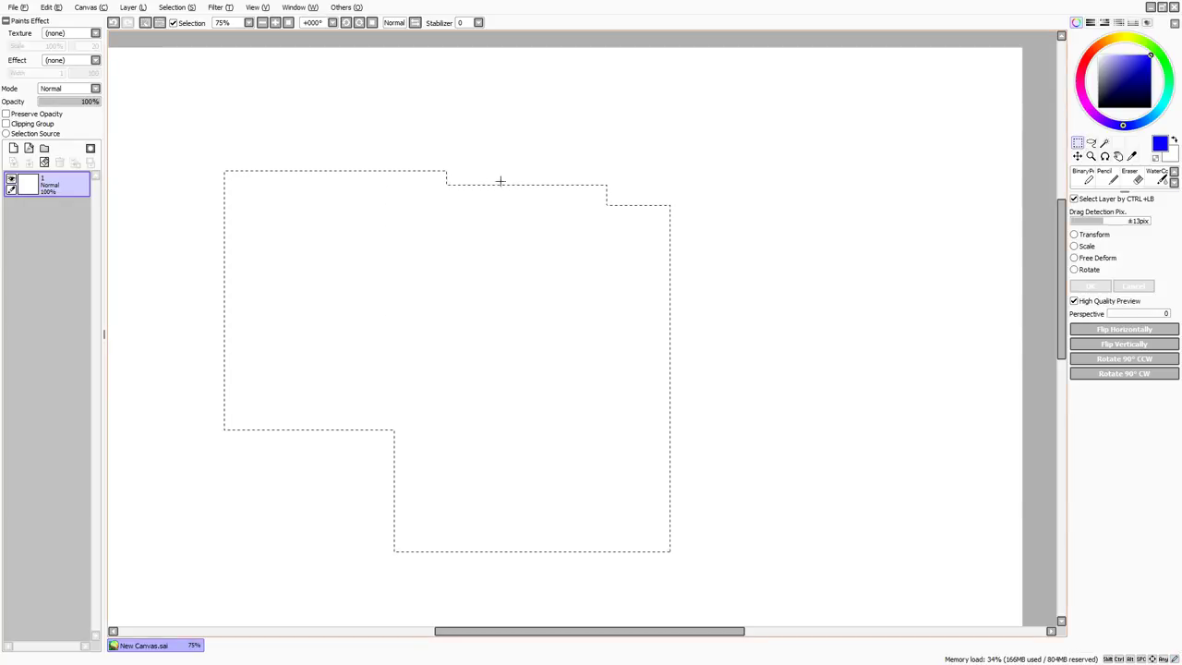
# Hide the selection outline and fill the selected area with blue using a size 363 brush.
pyautogui.click(174, 23)
pyautogui.click(173, 23)
pyautogui.click(174, 23)
pyautogui.press('b')
pyautogui.moveTo(287, 157); pyautogui.dragTo(407, 267)
pyautogui.moveTo(268, 258)
pyautogui.mouseDown()
pyautogui.moveTo(537, 358)
pyautogui.moveTo(323, 166)
pyautogui.mouseUp()
pyautogui.moveTo(637, 256)
pyautogui.mouseDown()
pyautogui.moveTo(641, 230)
pyautogui.moveTo(544, 218)
pyautogui.mouseUp()
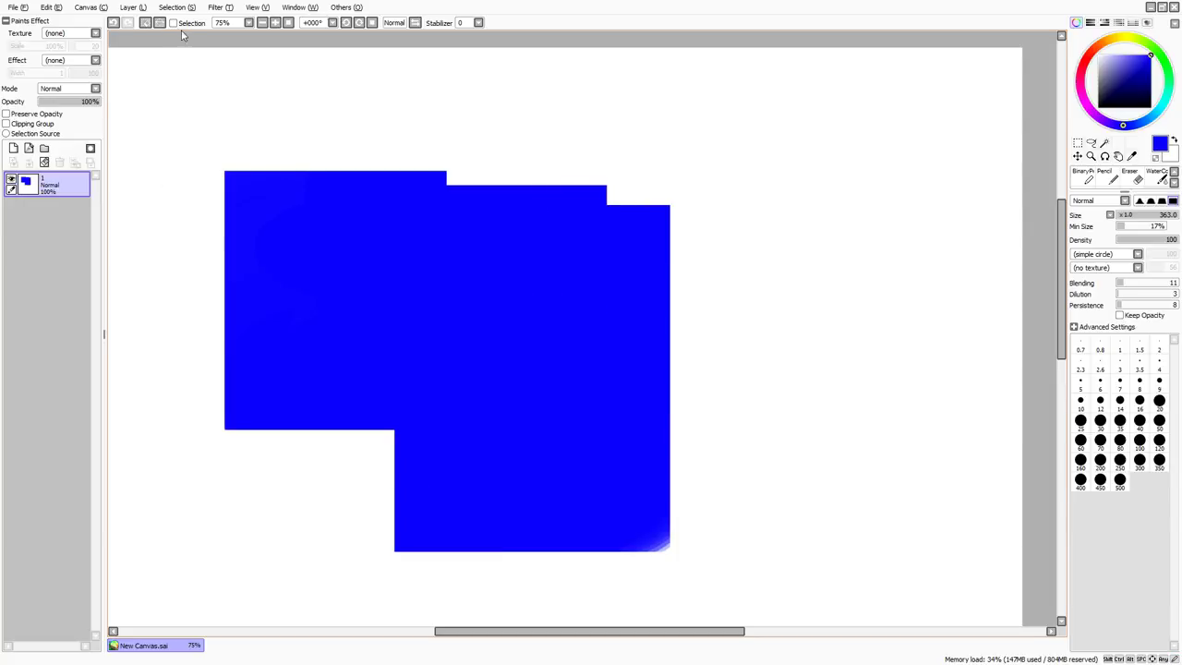
# Show the selection outline, invert the selection and paint blue around the stepped shape.
pyautogui.click(173, 23)
pyautogui.moveTo(201, 115)
pyautogui.mouseDown()
pyautogui.moveTo(205, 188)
pyautogui.moveTo(375, 197)
pyautogui.moveTo(705, 165)
pyautogui.moveTo(448, 106)
pyautogui.moveTo(453, 128)
pyautogui.moveTo(175, 167)
pyautogui.moveTo(220, 283)
pyautogui.moveTo(791, 264)
pyautogui.moveTo(708, 332)
pyautogui.moveTo(199, 331)
pyautogui.moveTo(132, 200)
pyautogui.moveTo(724, 110)
pyautogui.moveTo(825, 124)
pyautogui.moveTo(643, 408)
pyautogui.moveTo(1006, 68)
pyautogui.moveTo(973, 278)
pyautogui.moveTo(400, 589)
pyautogui.mouseUp()
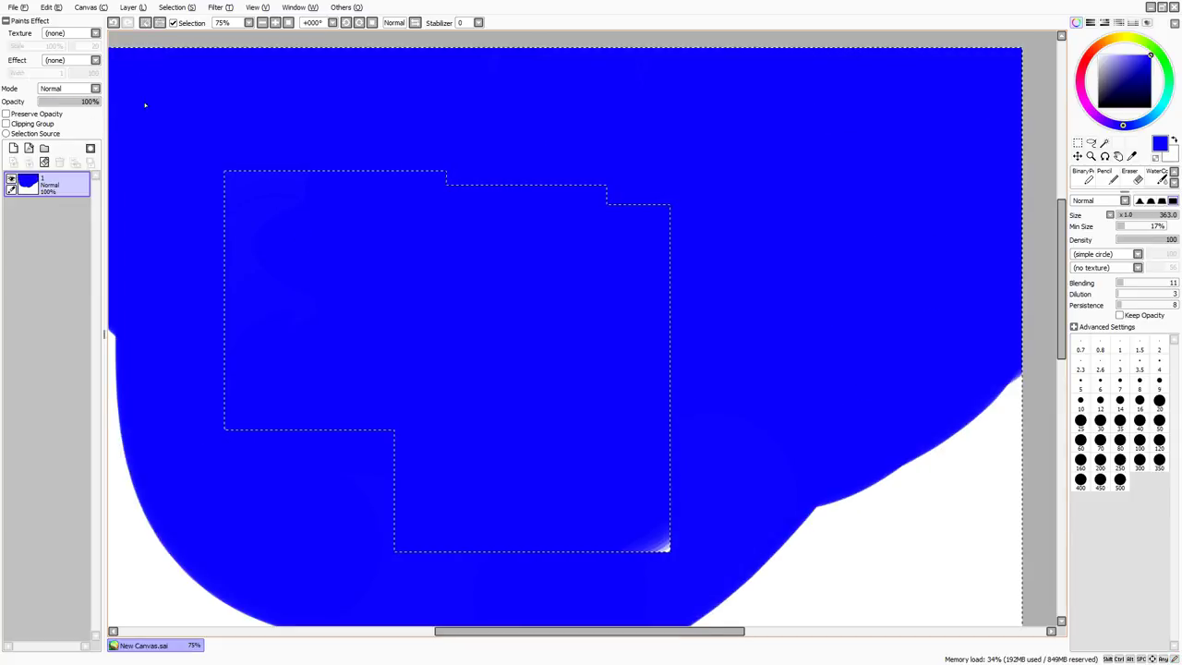
# Clear the blue paint outside the stepped shape and deselect.
pyautogui.click(44, 162)
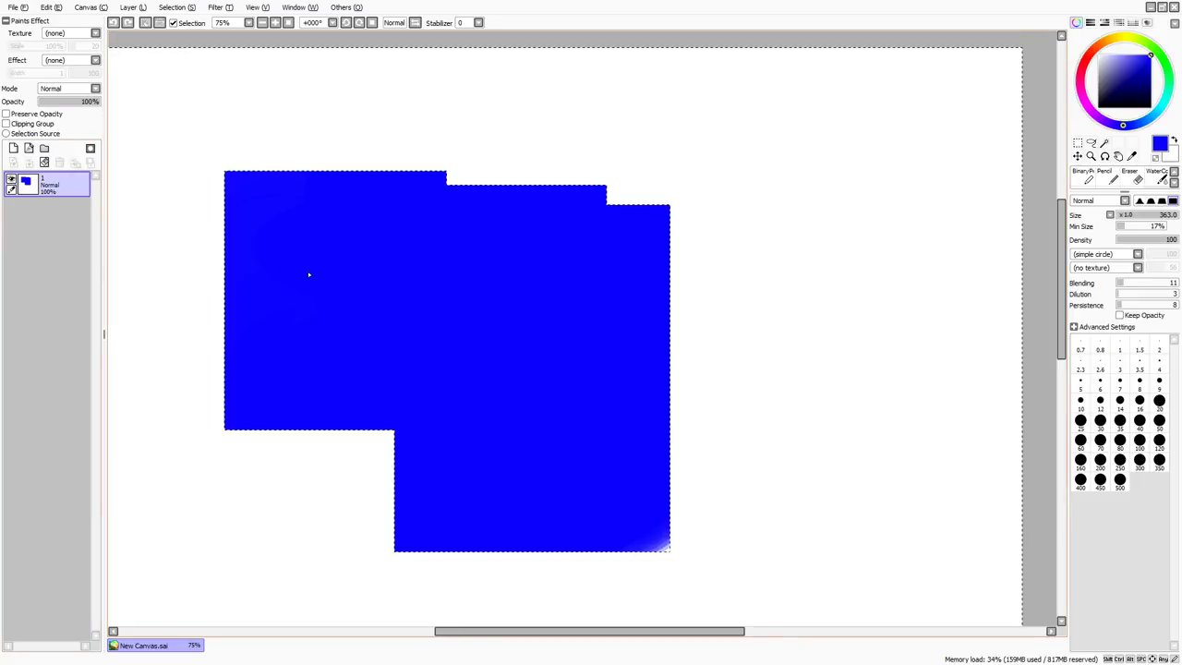
pyautogui.moveTo(309, 274); pyautogui.dragTo(352, 282)
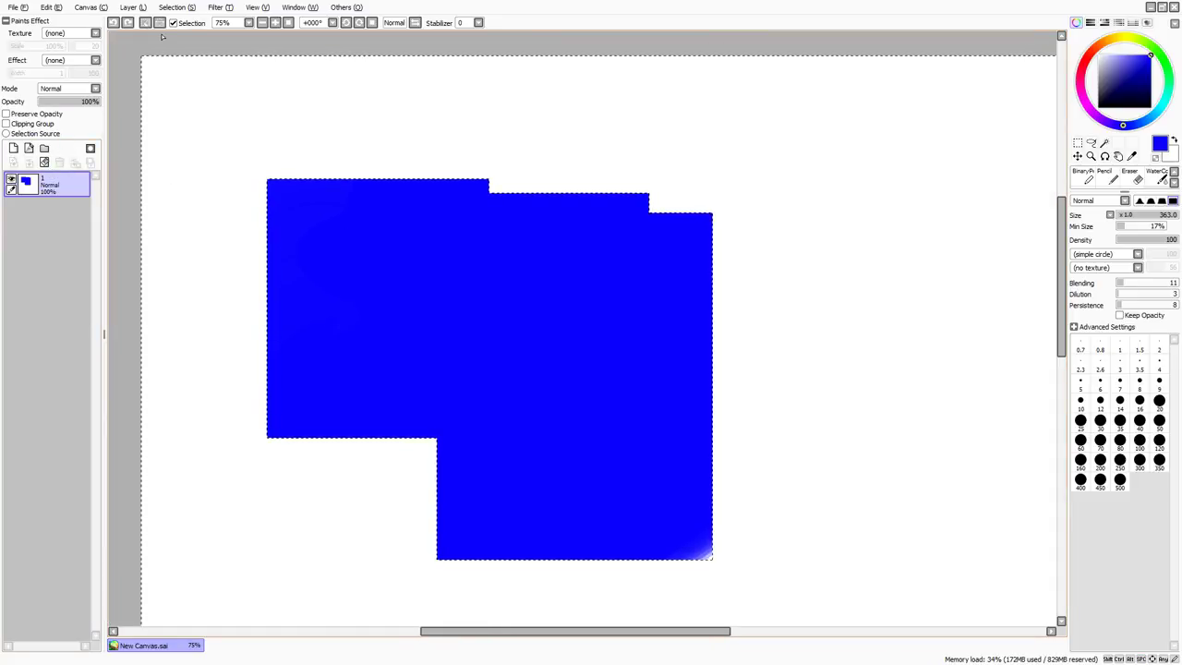
pyautogui.hotkey('ctrl', 'd')
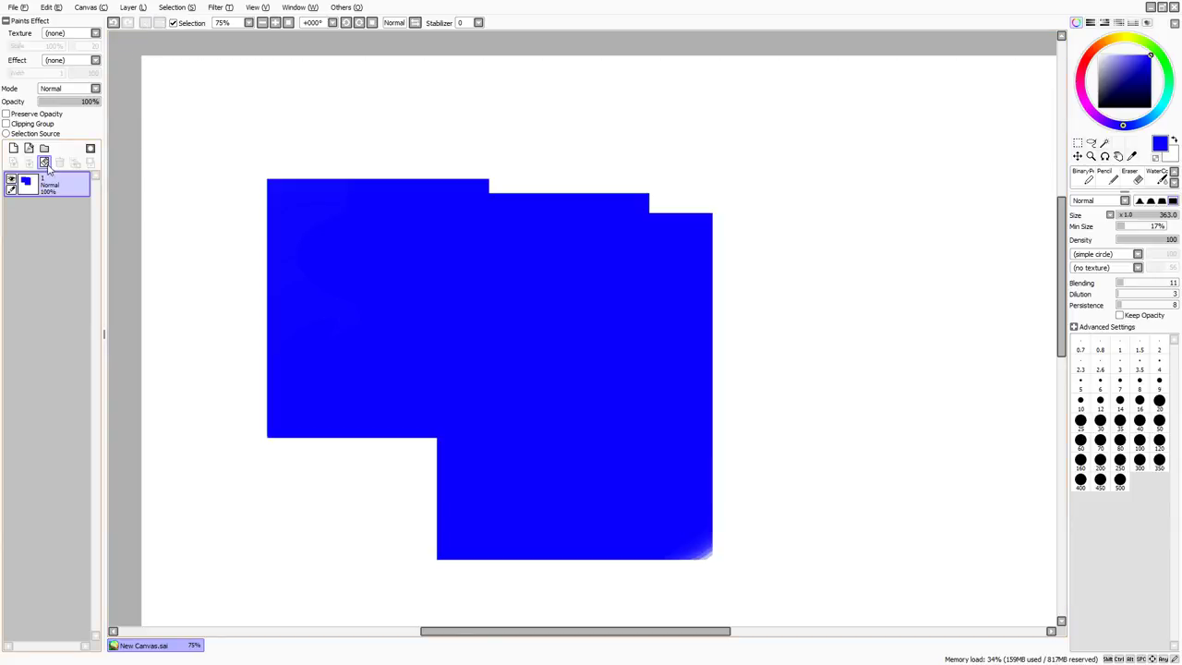
# Clear the blue stepped shape from the layer and undo a single blue brush dab near the canvas corner.
pyautogui.press('Delete')
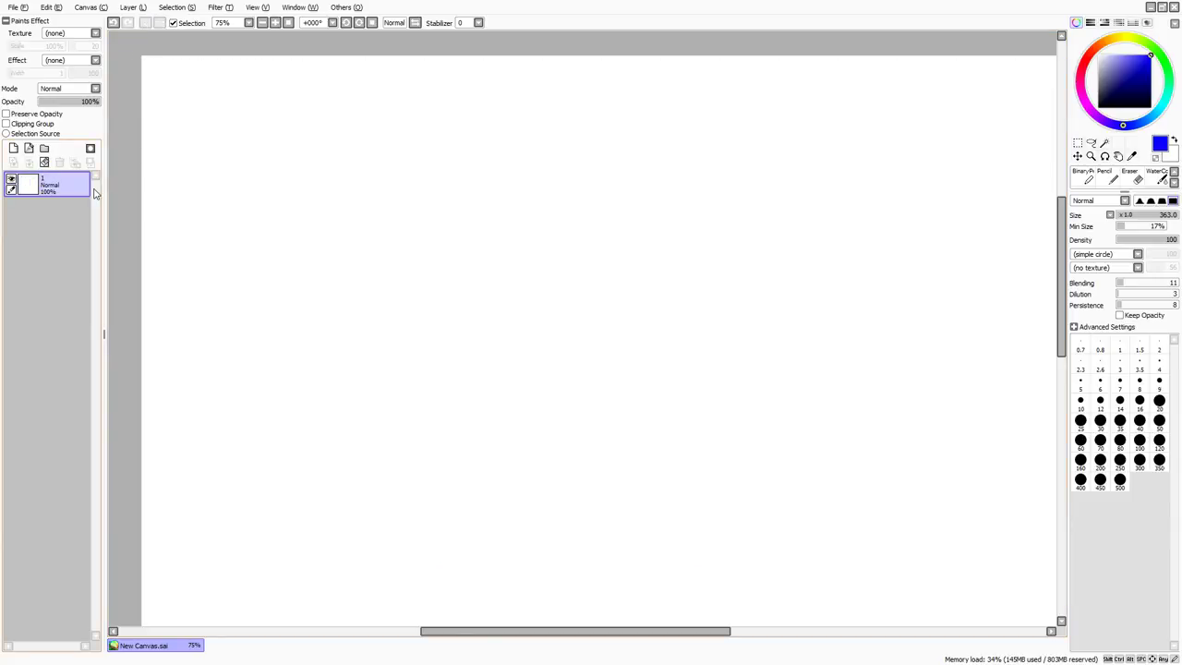
pyautogui.click(165, 103)
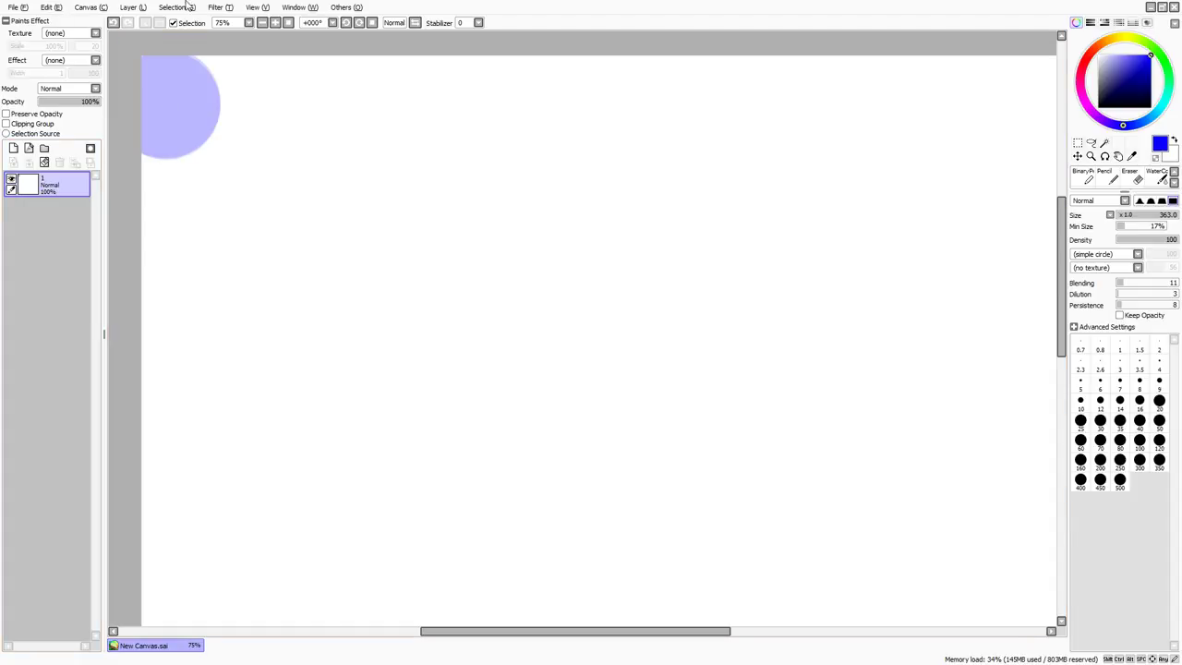
pyautogui.hotkey('ctrl', 'z')
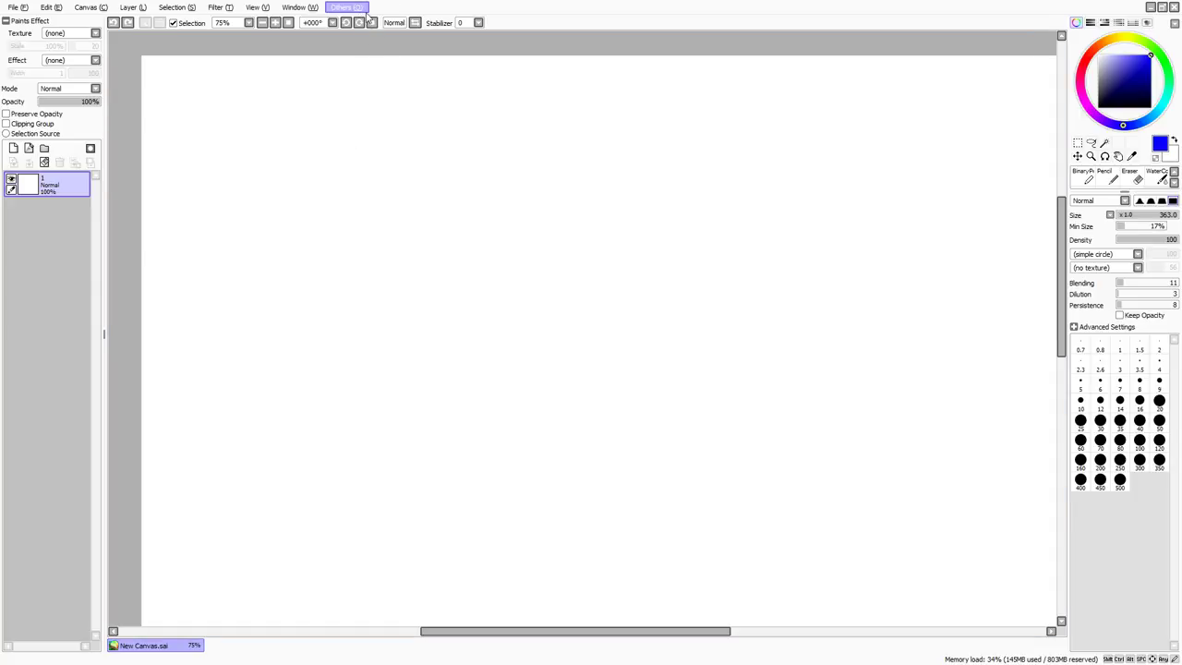
# Look at the MAIN custom tool's settings and the Keyboard Shortcuts Preference, leaving both unchanged, and switch to the Binary Pen.
pyautogui.click(347, 8)
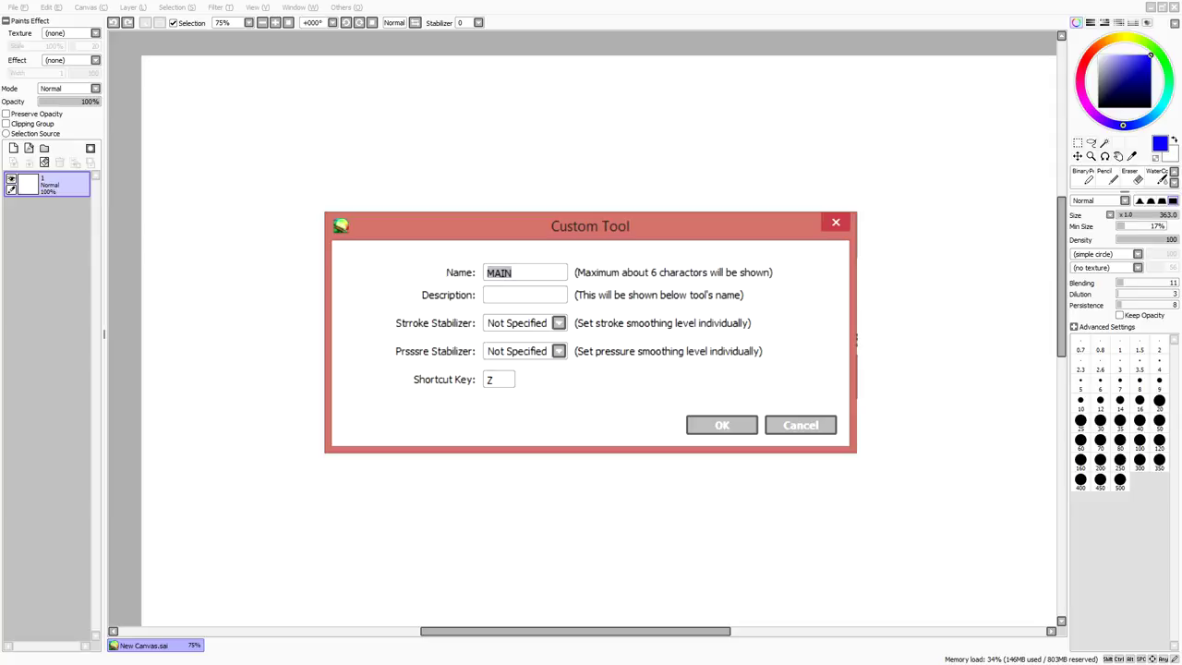
pyautogui.click(1092, 174)
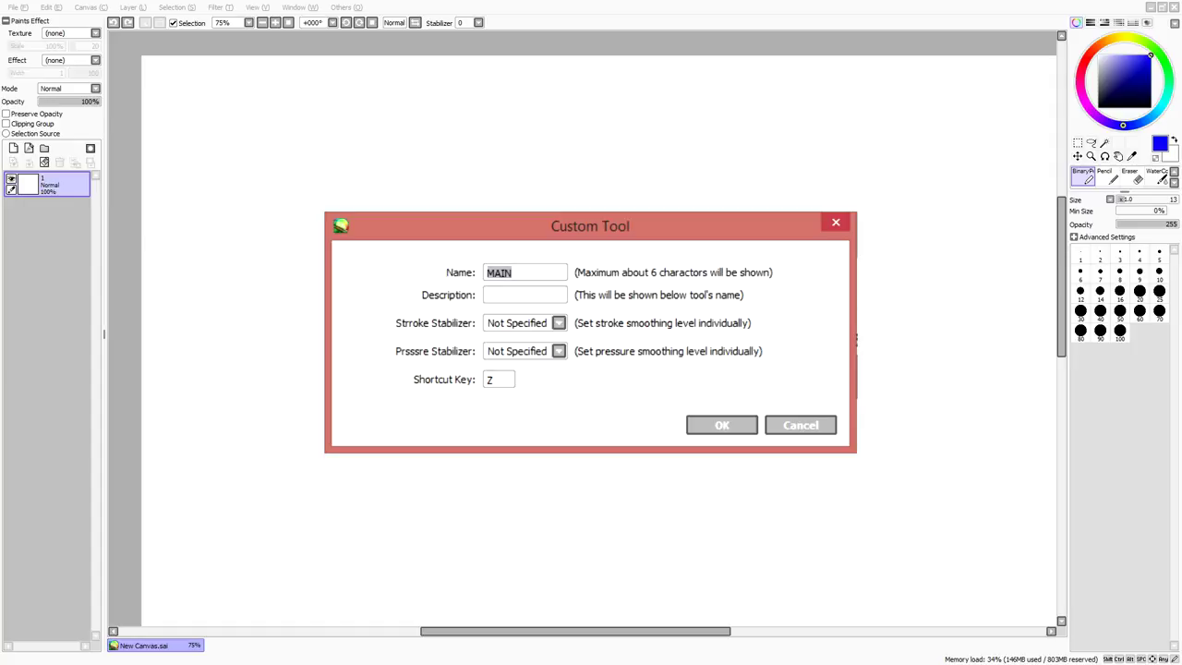
pyautogui.press('Return')
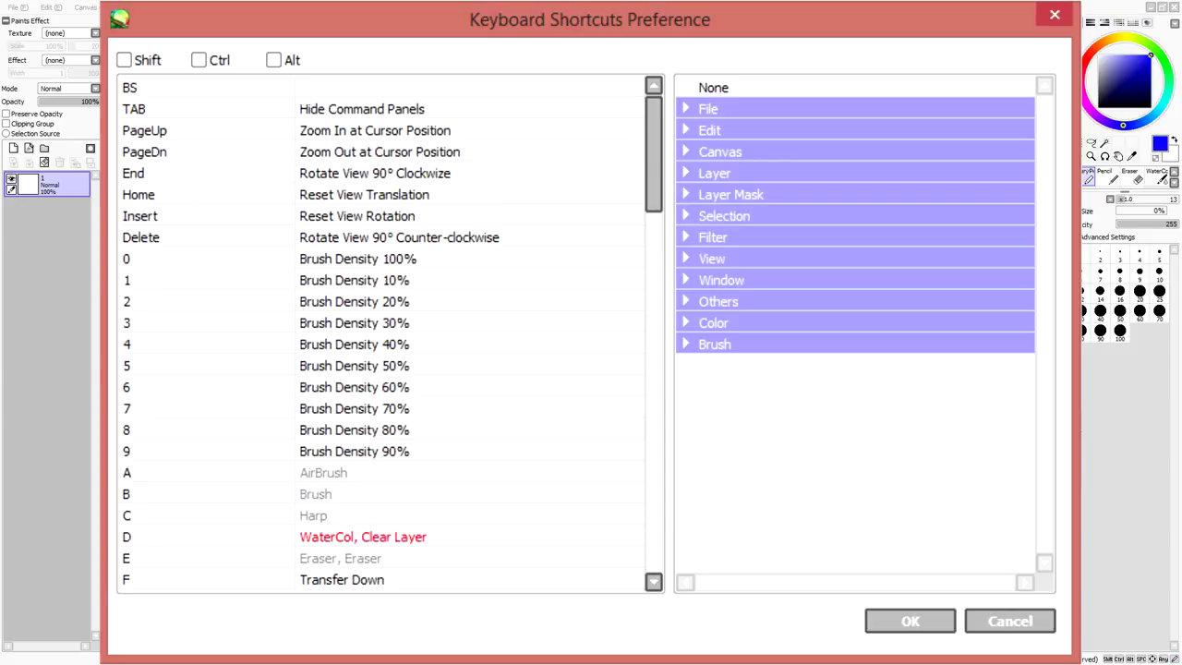
pyautogui.press('Escape')
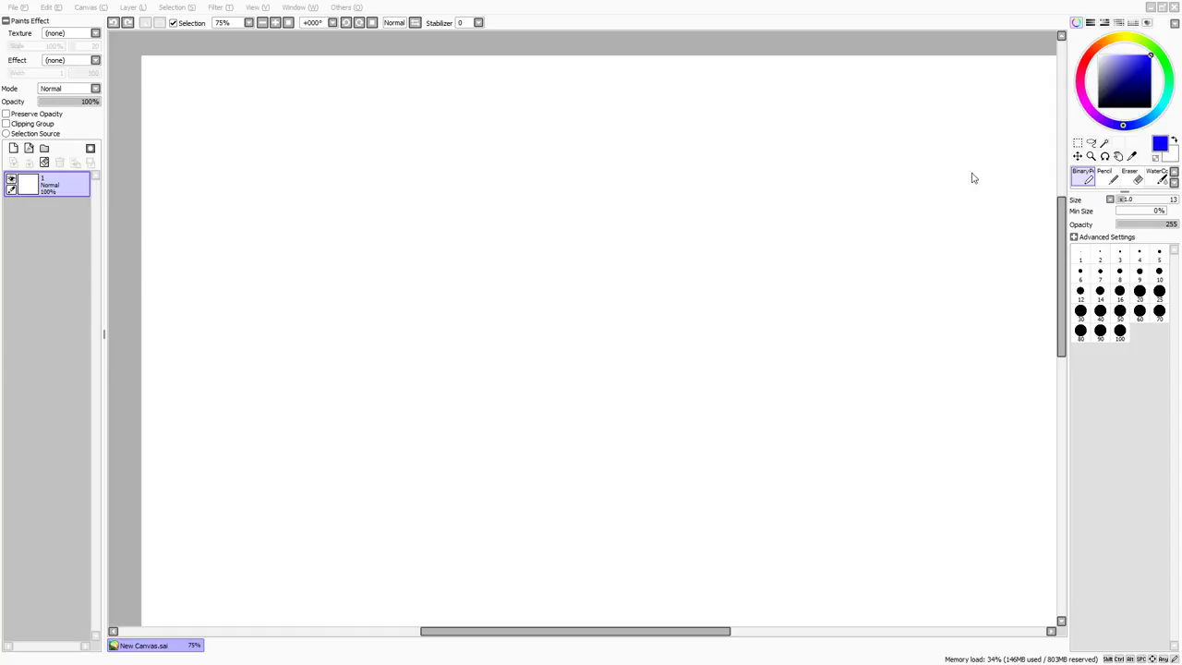
# Swap the primary and secondary colours back and forth repeatedly, ending with blue as the primary colour.
pyautogui.click(1110, 200)
pyautogui.press('x')
pyautogui.press('x')
pyautogui.press('x')
pyautogui.press('x')
pyautogui.press('x')
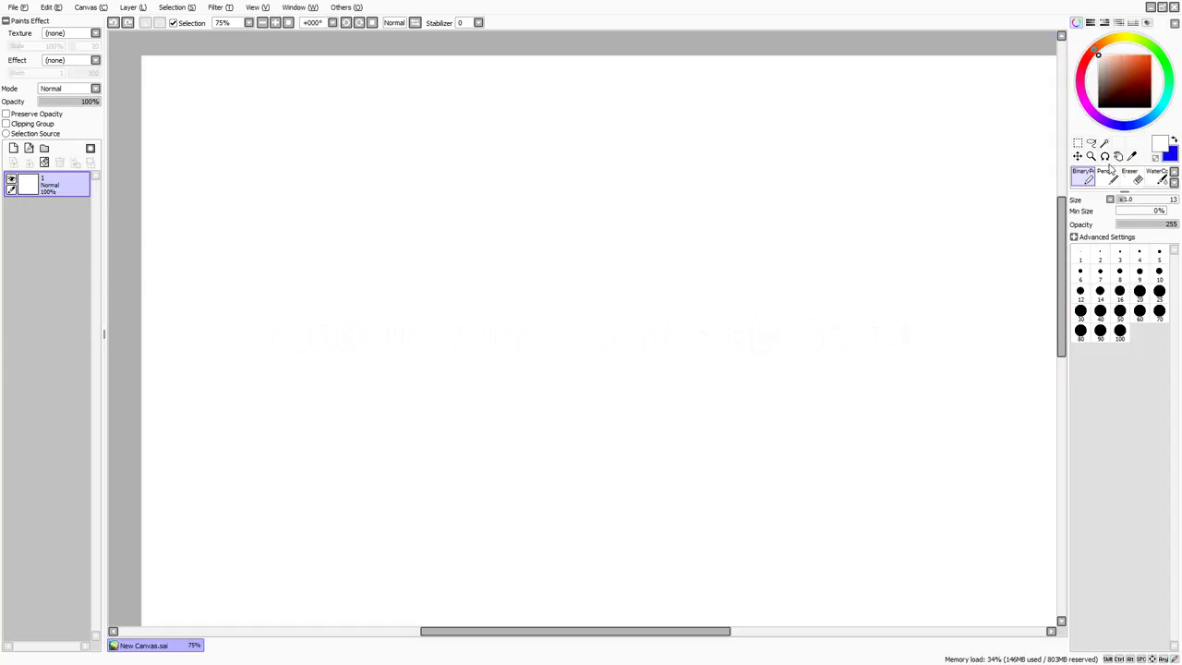
pyautogui.press('x')
pyautogui.press('x')
pyautogui.press('x')
pyautogui.press('x')
pyautogui.press('x')
pyautogui.press('x')
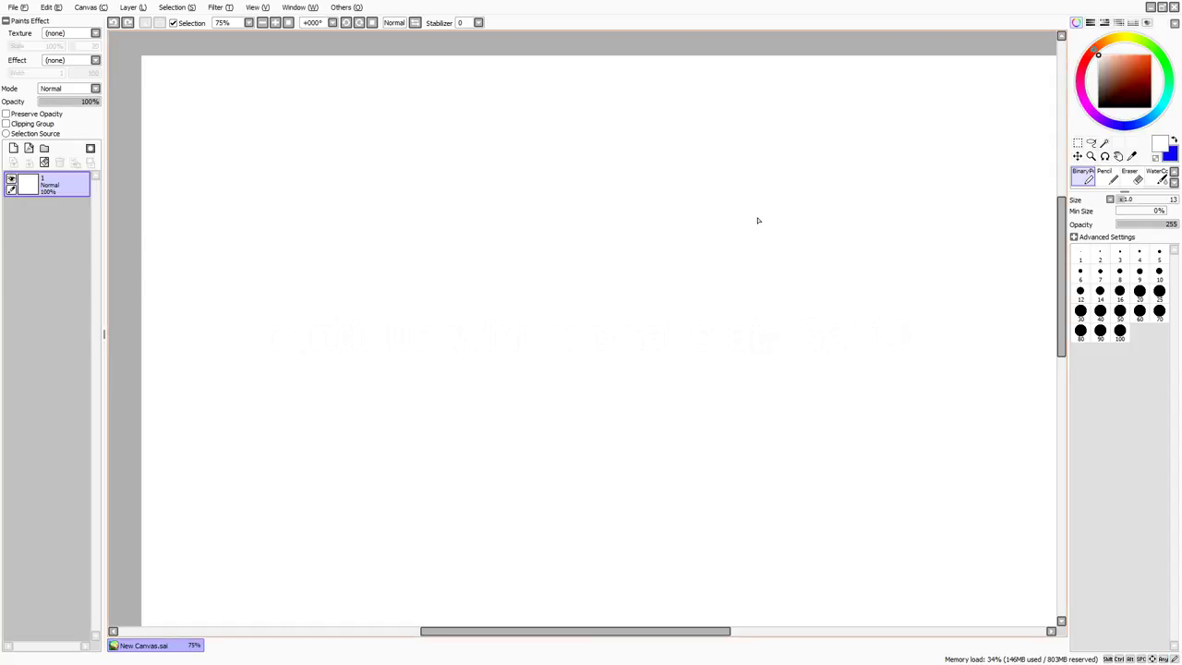
pyautogui.press('x')
pyautogui.press('x')
pyautogui.press('x')
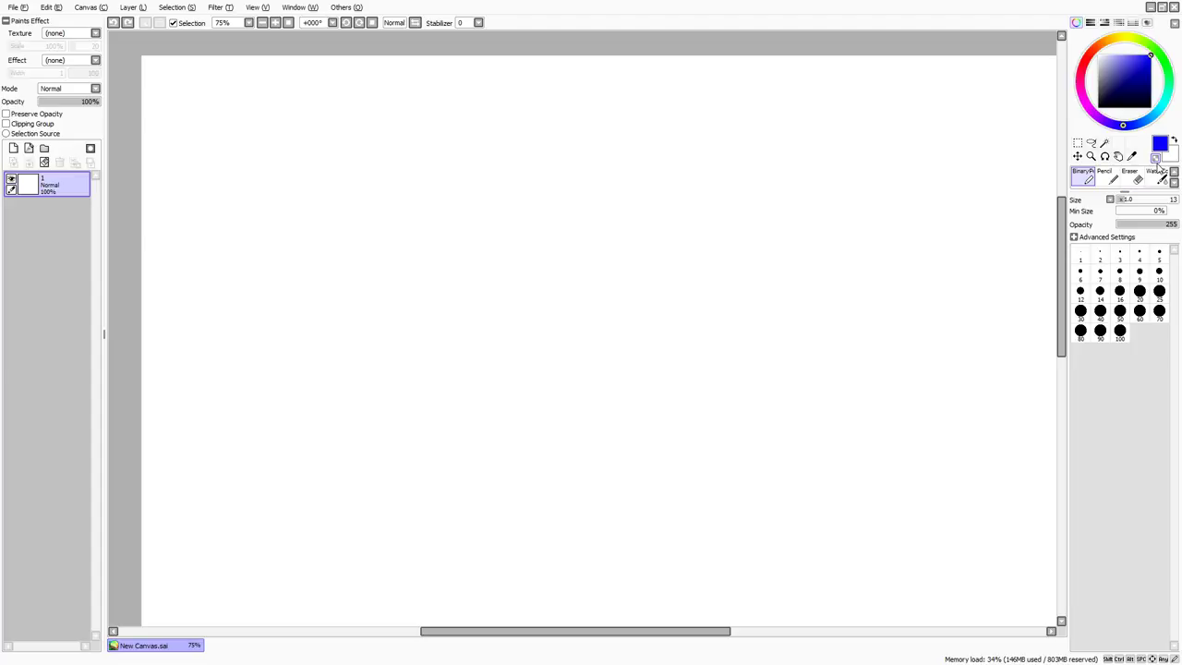
# Restore the cleared blue shape and smear it with the size 321 watercolor brush, using both blue and the transparent colour.
pyautogui.hotkey('ctrl', 'z')
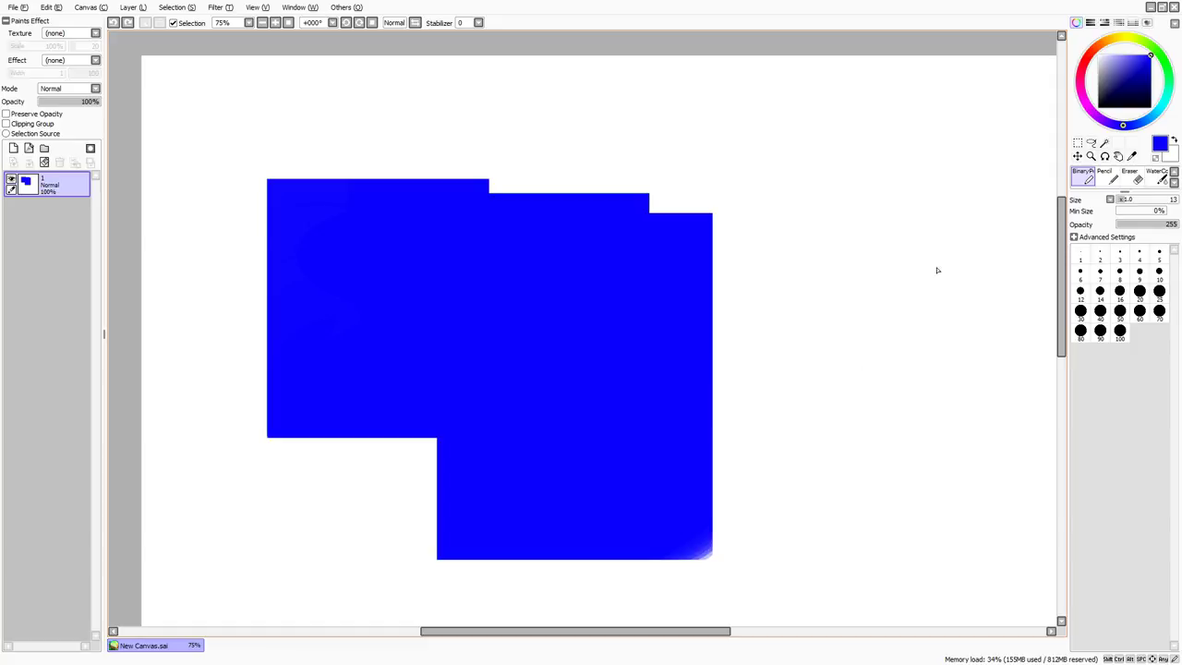
pyautogui.press('c')
pyautogui.moveTo(649, 393)
pyautogui.mouseDown()
pyautogui.moveTo(756, 403)
pyautogui.moveTo(786, 374)
pyautogui.moveTo(728, 297)
pyautogui.moveTo(876, 267)
pyautogui.moveTo(818, 206)
pyautogui.moveTo(908, 307)
pyautogui.moveTo(856, 292)
pyautogui.moveTo(901, 241)
pyautogui.moveTo(848, 189)
pyautogui.moveTo(837, 200)
pyautogui.moveTo(777, 186)
pyautogui.moveTo(770, 165)
pyautogui.moveTo(639, 164)
pyautogui.moveTo(673, 195)
pyautogui.moveTo(704, 185)
pyautogui.moveTo(518, 193)
pyautogui.moveTo(413, 166)
pyautogui.moveTo(273, 250)
pyautogui.moveTo(295, 388)
pyautogui.moveTo(271, 388)
pyautogui.moveTo(416, 470)
pyautogui.moveTo(392, 488)
pyautogui.moveTo(348, 478)
pyautogui.moveTo(464, 611)
pyautogui.mouseUp()
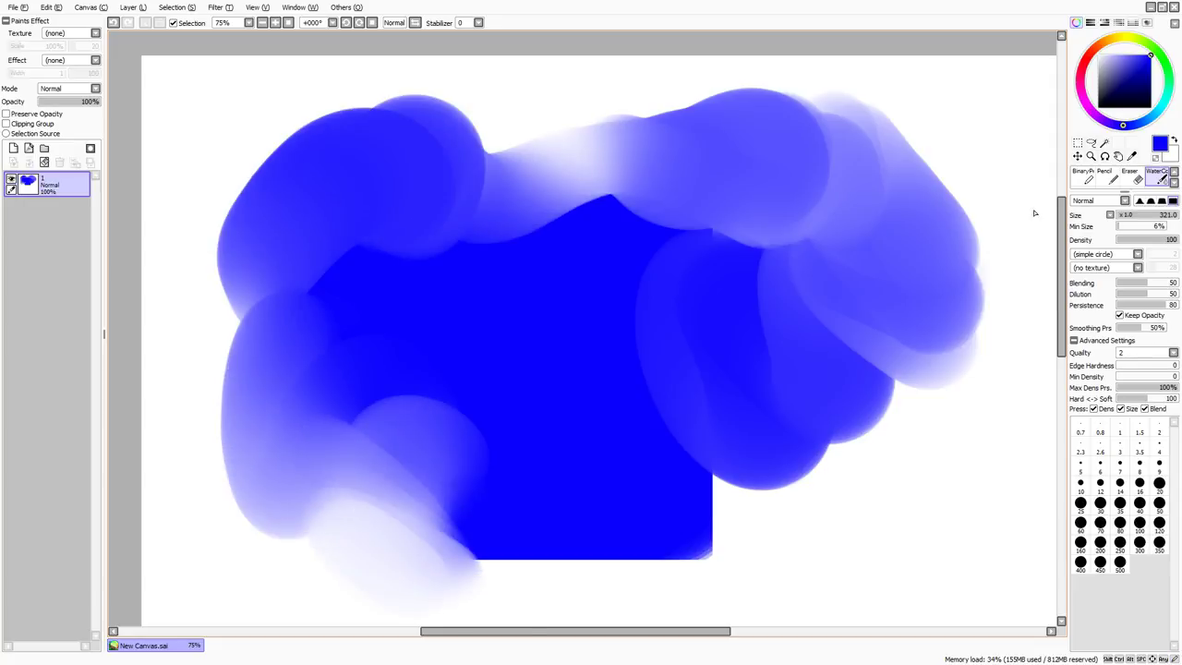
pyautogui.moveTo(416, 434)
pyautogui.mouseDown()
pyautogui.moveTo(433, 408)
pyautogui.moveTo(815, 490)
pyautogui.moveTo(882, 520)
pyautogui.moveTo(973, 412)
pyautogui.moveTo(898, 353)
pyautogui.moveTo(637, 298)
pyautogui.moveTo(587, 182)
pyautogui.moveTo(923, 126)
pyautogui.moveTo(853, 246)
pyautogui.moveTo(464, 290)
pyautogui.mouseUp()
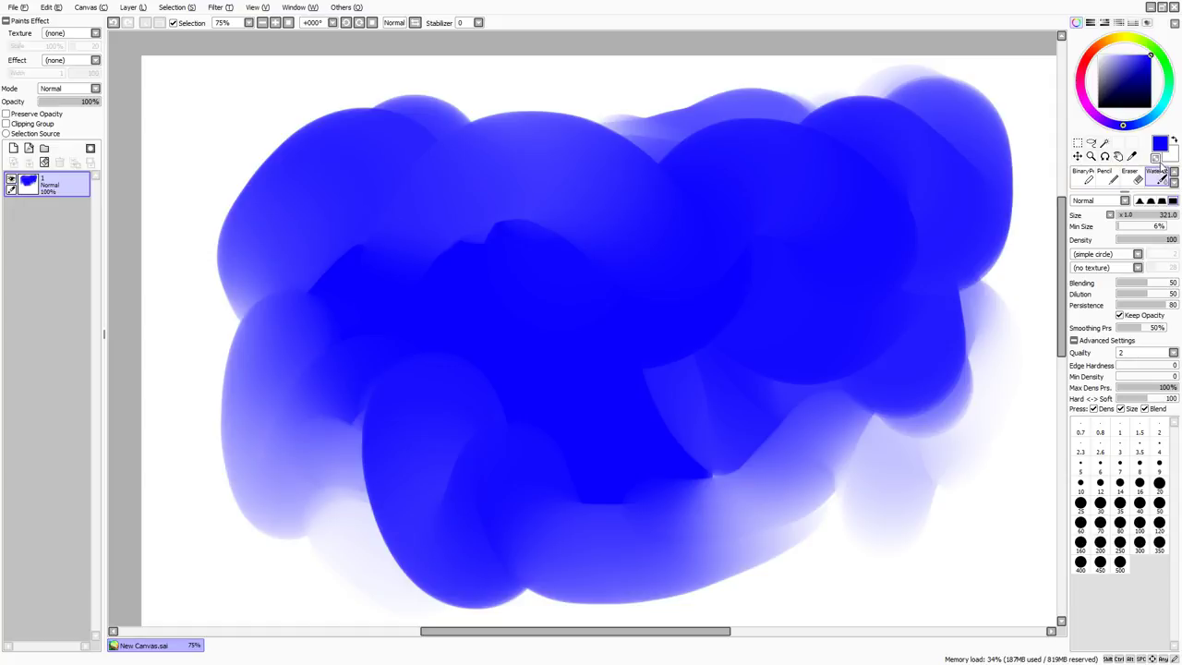
pyautogui.moveTo(718, 389); pyautogui.dragTo(782, 318)
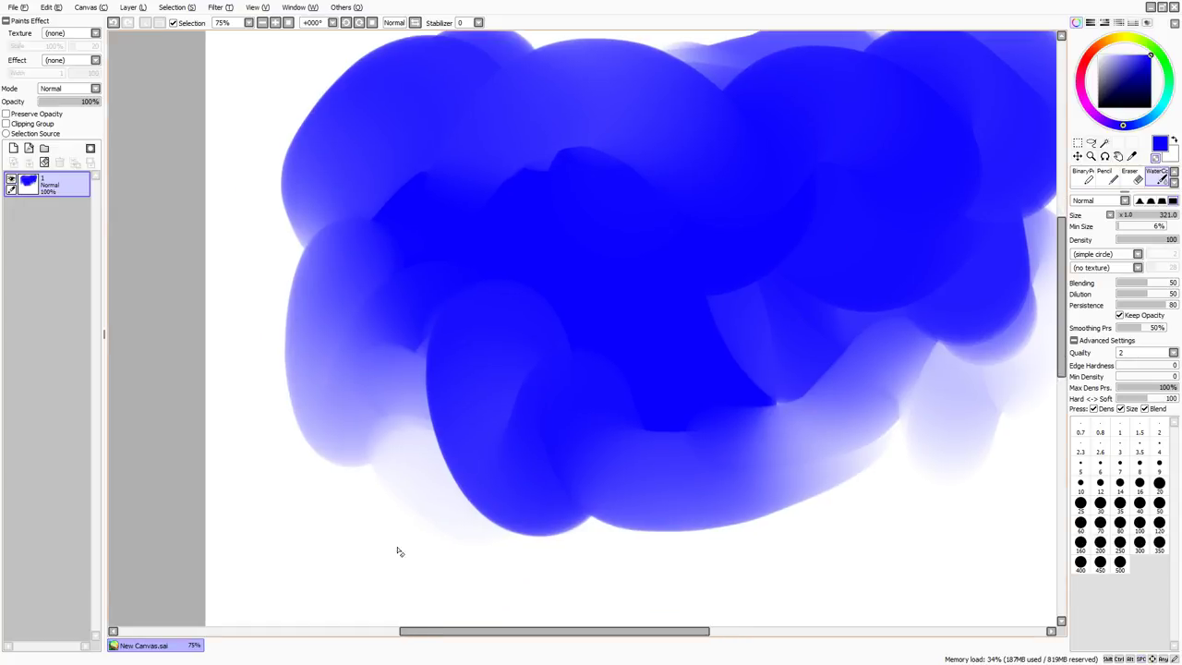
pyautogui.moveTo(406, 576)
pyautogui.mouseDown()
pyautogui.moveTo(411, 534)
pyautogui.moveTo(389, 461)
pyautogui.moveTo(391, 509)
pyautogui.moveTo(448, 517)
pyautogui.moveTo(420, 483)
pyautogui.moveTo(447, 508)
pyautogui.moveTo(433, 475)
pyautogui.moveTo(492, 490)
pyautogui.moveTo(483, 431)
pyautogui.moveTo(517, 416)
pyautogui.moveTo(503, 337)
pyautogui.moveTo(521, 339)
pyautogui.moveTo(484, 351)
pyautogui.moveTo(487, 391)
pyautogui.moveTo(477, 379)
pyautogui.moveTo(433, 427)
pyautogui.moveTo(482, 437)
pyautogui.moveTo(415, 456)
pyautogui.moveTo(406, 231)
pyautogui.moveTo(445, 188)
pyautogui.moveTo(610, 217)
pyautogui.moveTo(728, 341)
pyautogui.moveTo(508, 300)
pyautogui.moveTo(595, 386)
pyautogui.mouseUp()
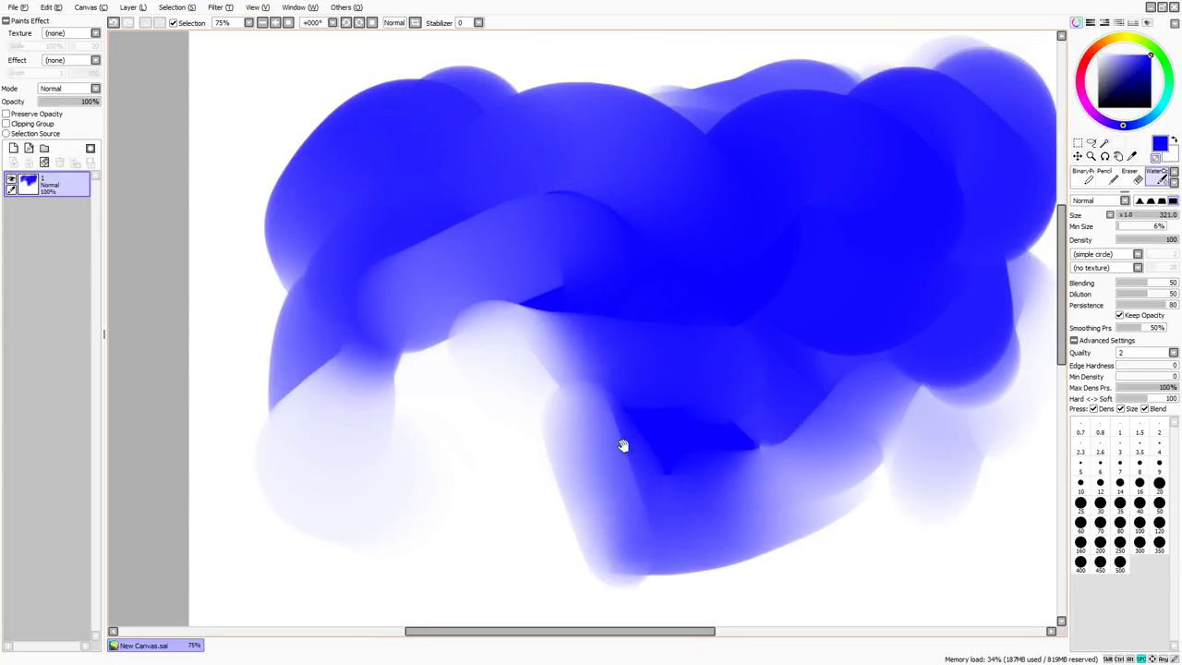
# Erase a few curved and short strokes out of the blue paint with the Eraser at size 81.
pyautogui.press('e')
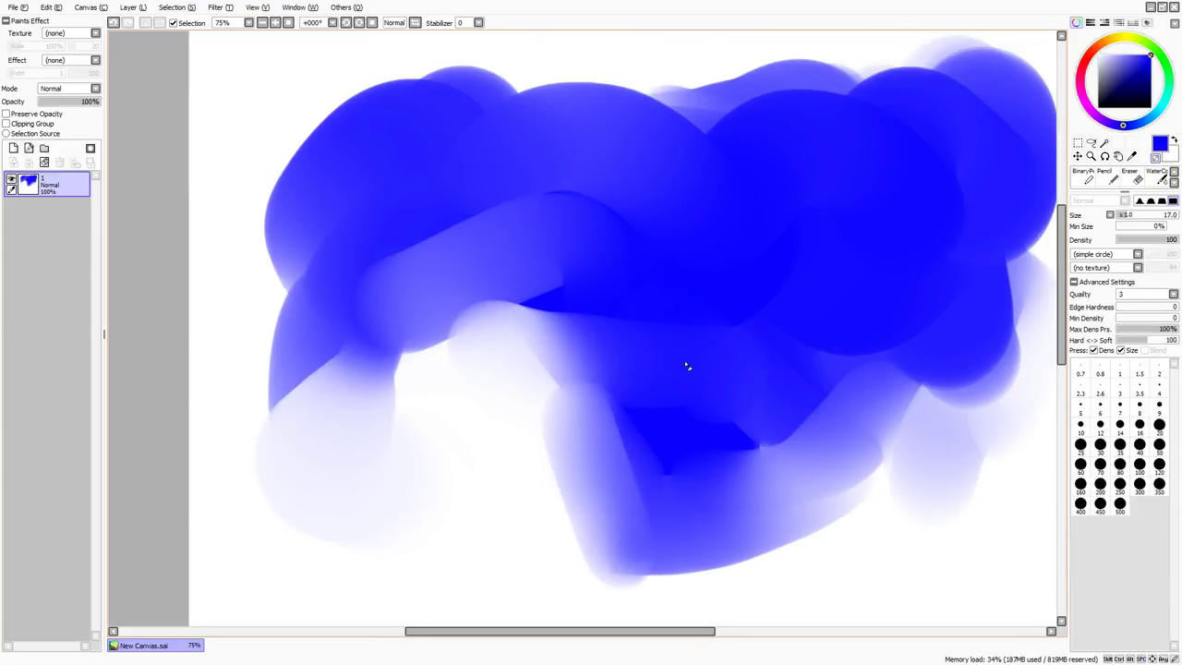
pyautogui.moveTo(659, 364)
pyautogui.mouseDown()
pyautogui.moveTo(796, 249)
pyautogui.moveTo(801, 353)
pyautogui.mouseUp()
pyautogui.moveTo(715, 349)
pyautogui.mouseDown()
pyautogui.moveTo(720, 369)
pyautogui.moveTo(793, 420)
pyautogui.mouseUp()
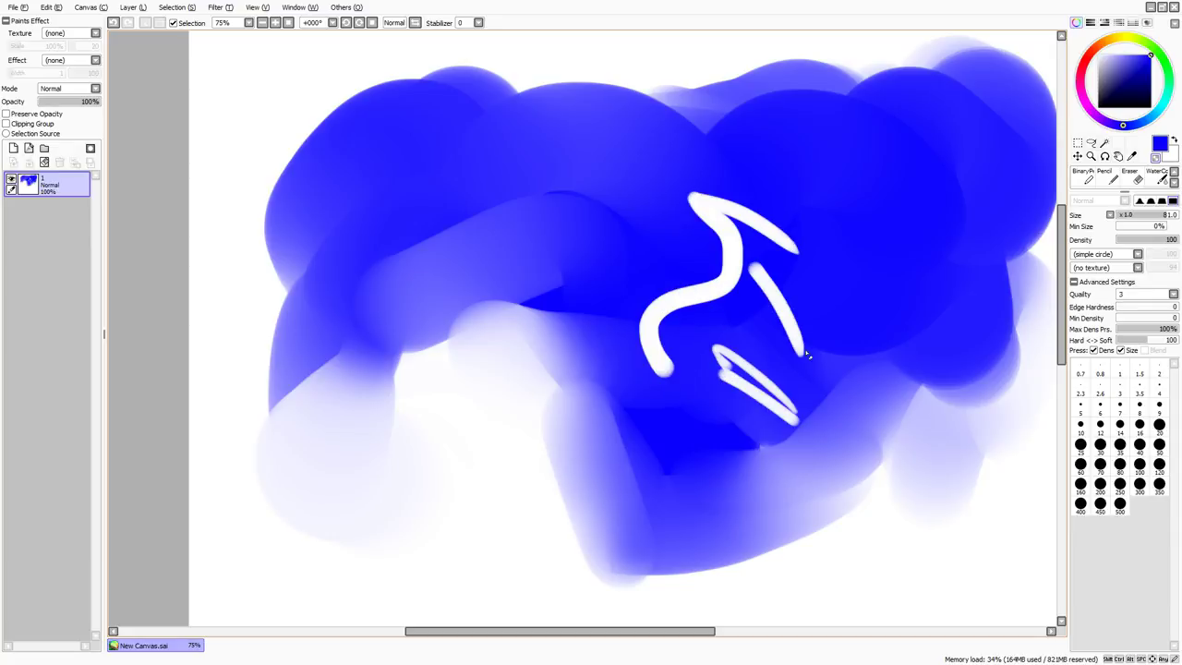
# Draw diagonal test strokes across the blue paint and the blank area with the size 39 Marker, using blue and transparency.
pyautogui.click(1174, 183)
pyautogui.click(1174, 183)
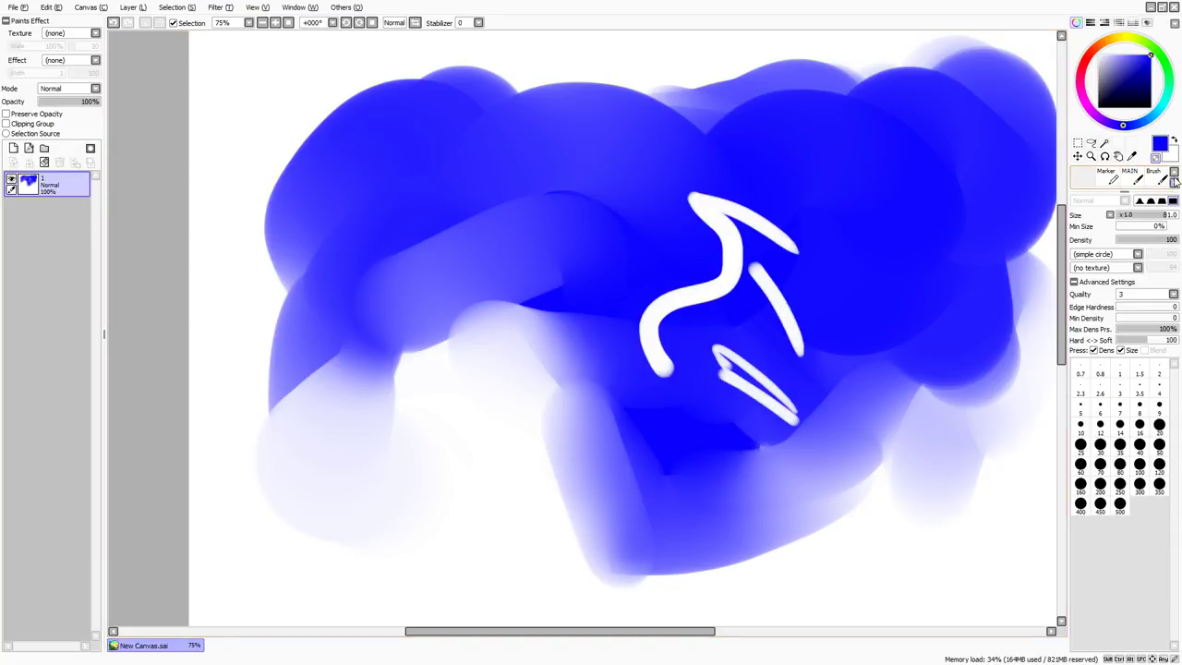
pyautogui.click(1107, 182)
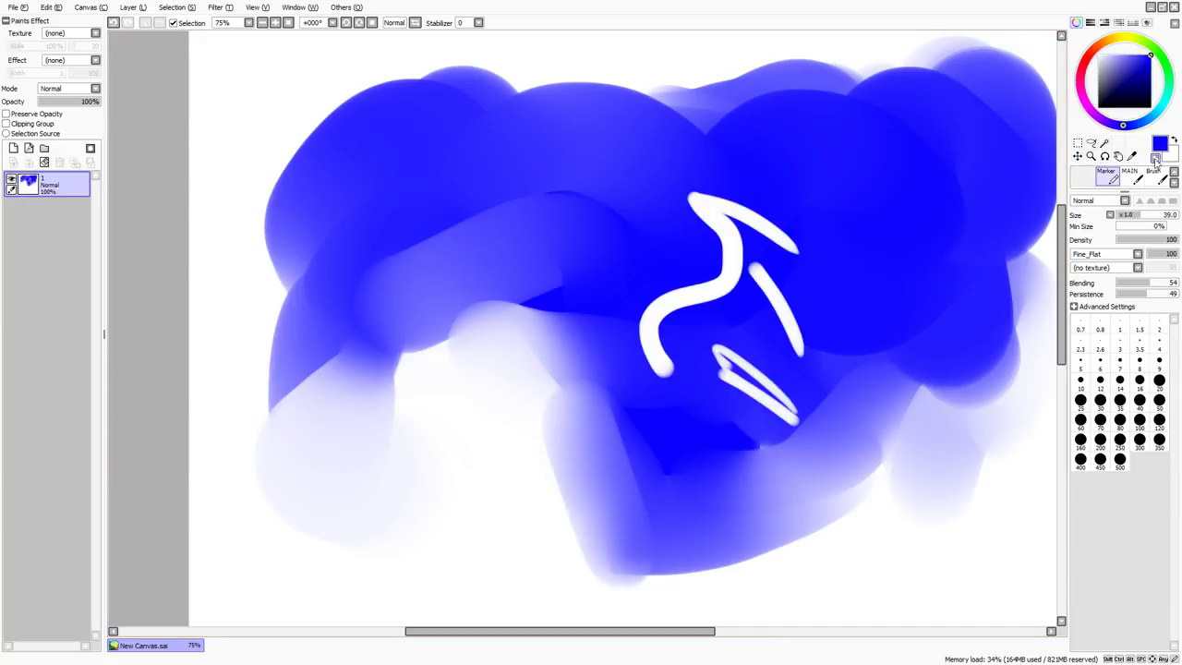
pyautogui.moveTo(500, 428); pyautogui.dragTo(598, 505)
pyautogui.moveTo(501, 462); pyautogui.dragTo(598, 536)
pyautogui.moveTo(476, 496); pyautogui.dragTo(639, 584)
pyautogui.moveTo(584, 601)
pyautogui.mouseDown()
pyautogui.moveTo(438, 428)
pyautogui.moveTo(499, 373)
pyautogui.moveTo(617, 201)
pyautogui.mouseUp()
pyautogui.moveTo(546, 416); pyautogui.dragTo(646, 220)
pyautogui.moveTo(553, 452); pyautogui.dragTo(666, 256)
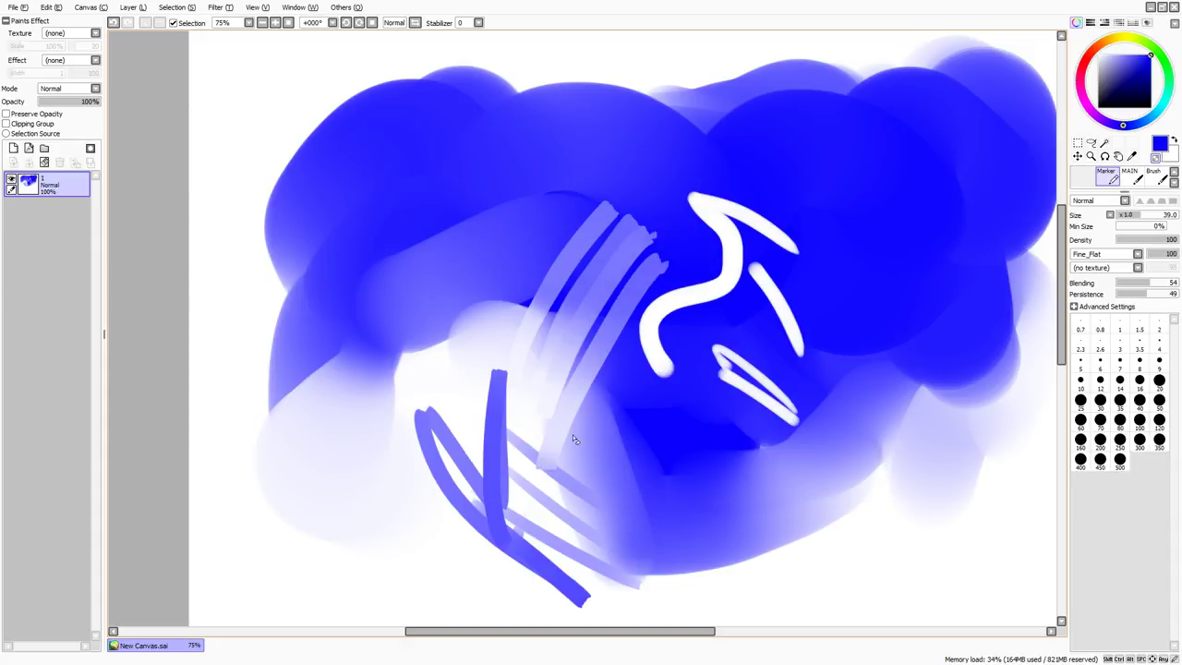
pyautogui.moveTo(664, 334)
pyautogui.mouseDown()
pyautogui.moveTo(604, 489)
pyautogui.moveTo(695, 361)
pyautogui.mouseUp()
pyautogui.moveTo(635, 544); pyautogui.dragTo(746, 386)
pyautogui.moveTo(688, 543); pyautogui.dragTo(803, 379)
pyautogui.moveTo(766, 494); pyautogui.dragTo(872, 343)
pyautogui.moveTo(812, 475); pyautogui.dragTo(921, 321)
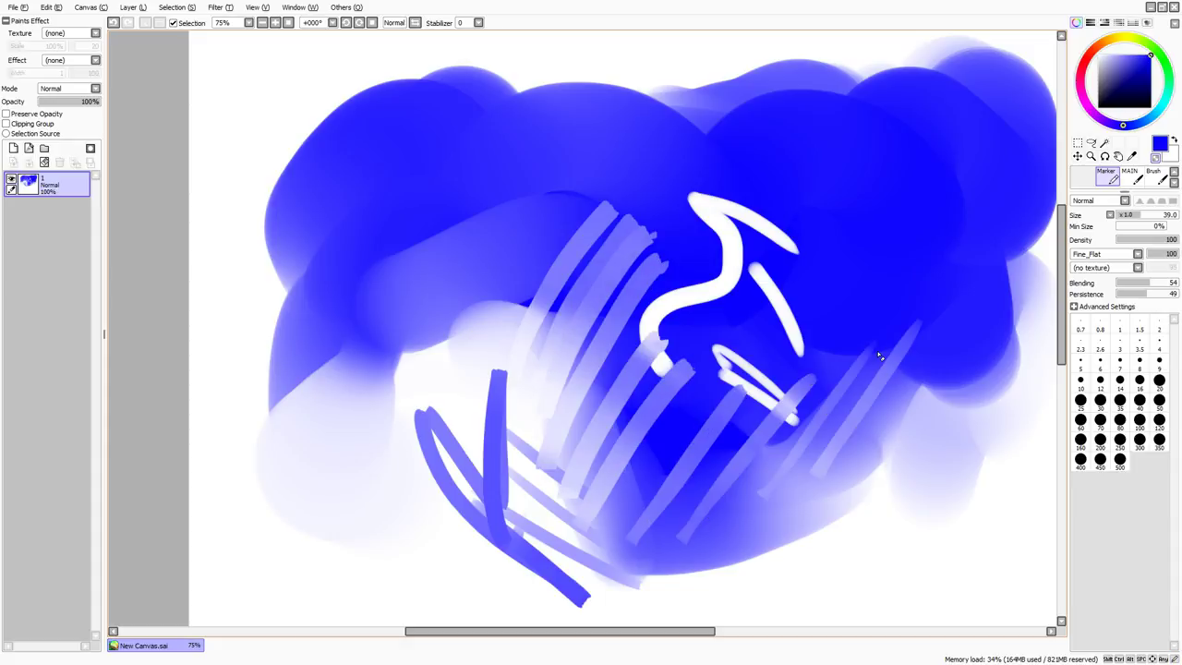
# Add a new layer above the painting, set its blending mode to Luminosity and the Marker size to 500.
pyautogui.hotkey('ctrl', 'shift', 'n')
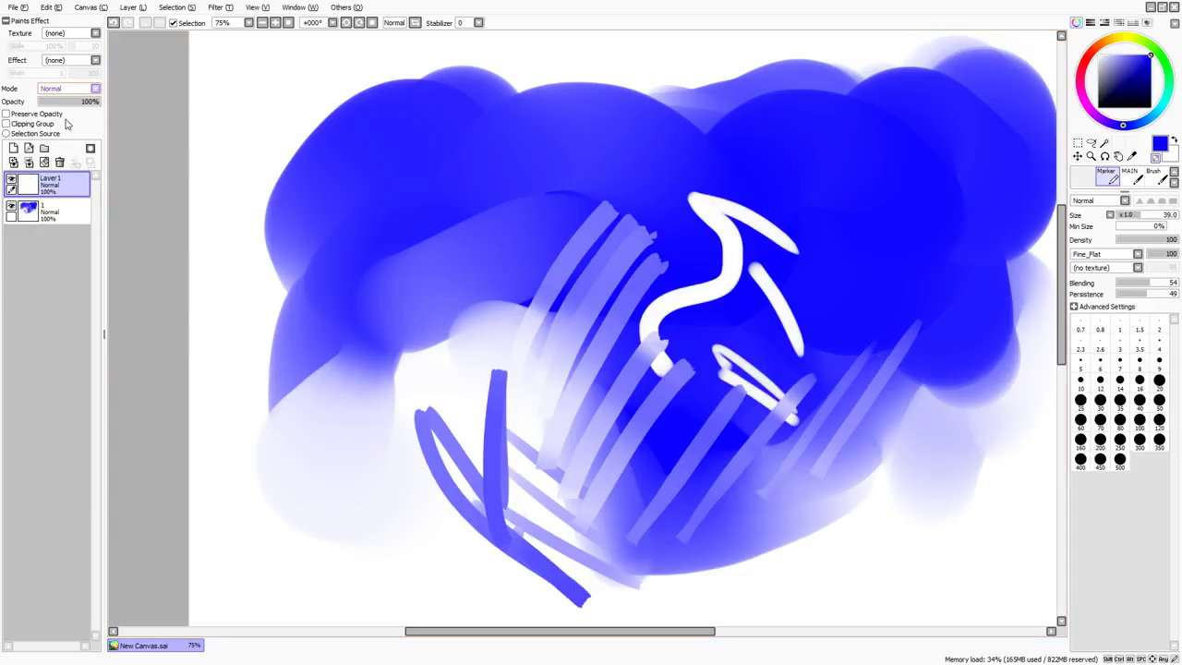
pyautogui.click(71, 138)
pyautogui.keyDown('ctrl'); pyautogui.keyDown('alt'); pyautogui.moveTo(217, 133); pyautogui.dragTo(743, 166); pyautogui.keyUp('alt'); pyautogui.keyUp('ctrl')
pyautogui.click(1139, 65)
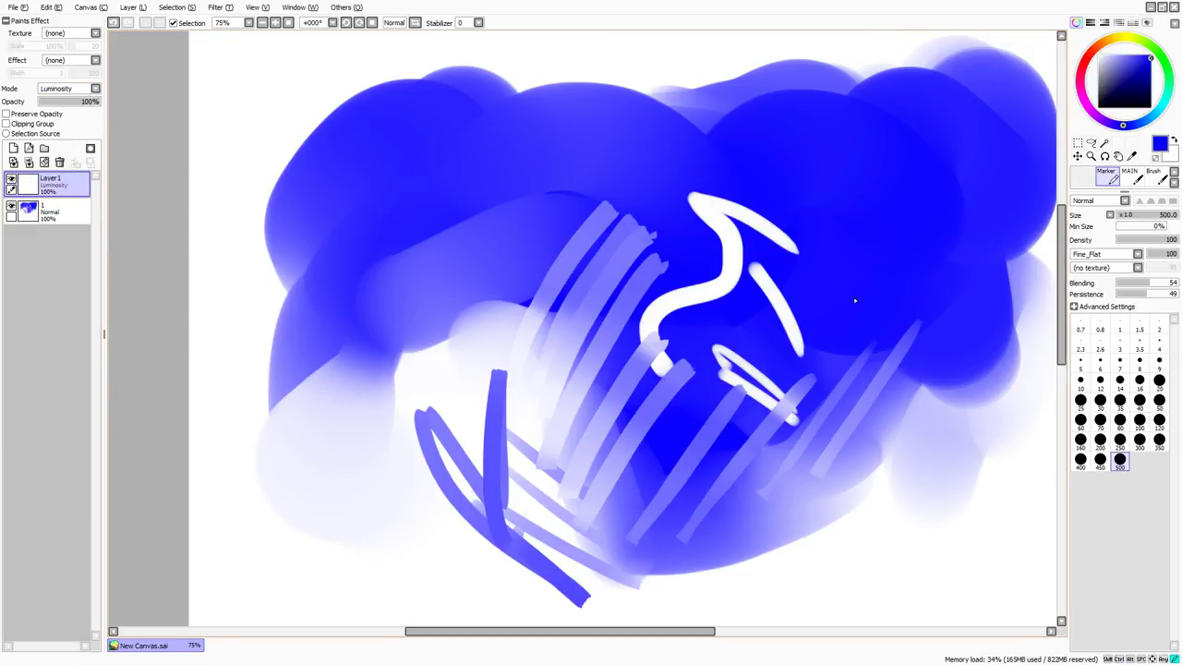
# Try strokes on the Luminosity layer with the brush, undo them and pick a light cyan colour.
pyautogui.hotkey('ctrl', 'z')
pyautogui.press('x')
pyautogui.press('x')
pyautogui.press('b')
pyautogui.moveTo(679, 205)
pyautogui.mouseDown()
pyautogui.moveTo(693, 205)
pyautogui.moveTo(678, 223)
pyautogui.moveTo(637, 211)
pyautogui.moveTo(834, 272)
pyautogui.mouseUp()
pyautogui.moveTo(1128, 55); pyautogui.dragTo(1113, 56)
pyautogui.click(1159, 109)
pyautogui.hotkey('ctrl', 'z')
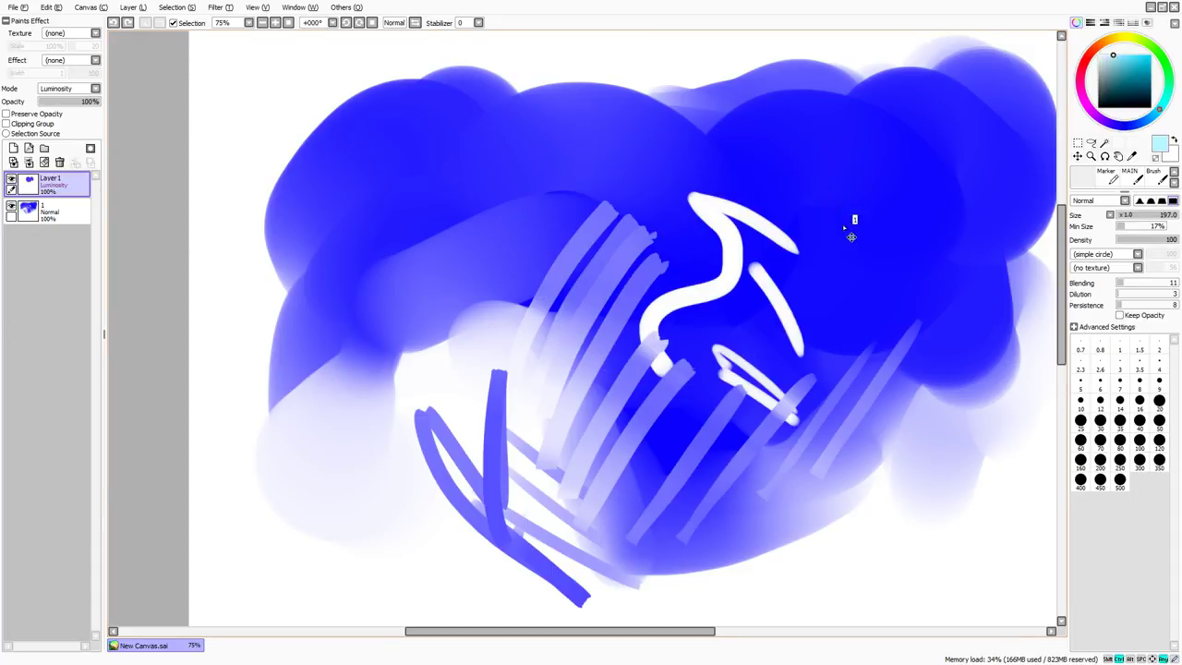
# Paint light cyan strokes on the Luminosity layer with the size 197 brush and spread them with the size 321 watercolor brush.
pyautogui.moveTo(868, 239)
pyautogui.mouseDown()
pyautogui.moveTo(815, 275)
pyautogui.moveTo(565, 262)
pyautogui.moveTo(878, 216)
pyautogui.moveTo(951, 186)
pyautogui.mouseUp()
pyautogui.press('c')
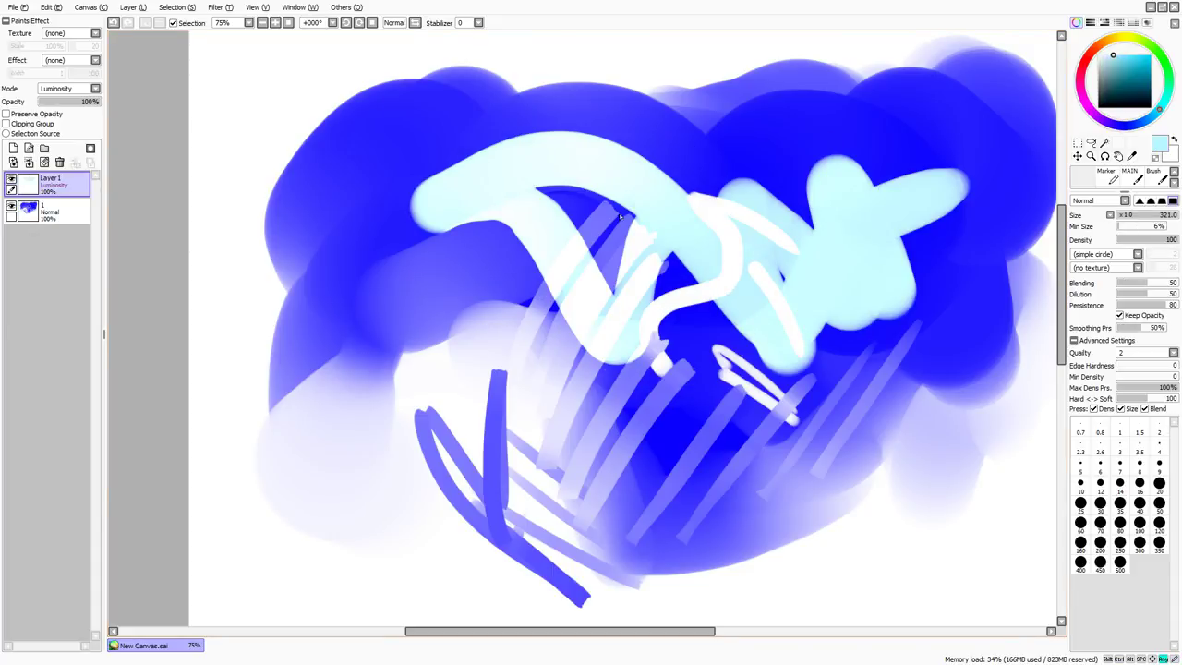
pyautogui.moveTo(588, 225); pyautogui.dragTo(604, 224)
pyautogui.moveTo(580, 227)
pyautogui.mouseDown()
pyautogui.moveTo(620, 250)
pyautogui.moveTo(448, 259)
pyautogui.moveTo(657, 354)
pyautogui.moveTo(630, 371)
pyautogui.moveTo(742, 326)
pyautogui.moveTo(766, 247)
pyautogui.moveTo(590, 227)
pyautogui.moveTo(861, 246)
pyautogui.moveTo(886, 216)
pyautogui.moveTo(870, 249)
pyautogui.mouseUp()
# Cut diagonal stripes out of the light cyan paint with the Marker set to the transparent colour at size 93.
pyautogui.click(1108, 175)
pyautogui.click(1155, 158)
pyautogui.moveTo(772, 182)
pyautogui.mouseDown()
pyautogui.moveTo(485, 144)
pyautogui.moveTo(637, 307)
pyautogui.mouseUp()
pyautogui.moveTo(515, 137); pyautogui.dragTo(648, 266)
pyautogui.moveTo(554, 120); pyautogui.dragTo(684, 262)
pyautogui.moveTo(628, 140); pyautogui.dragTo(762, 263)
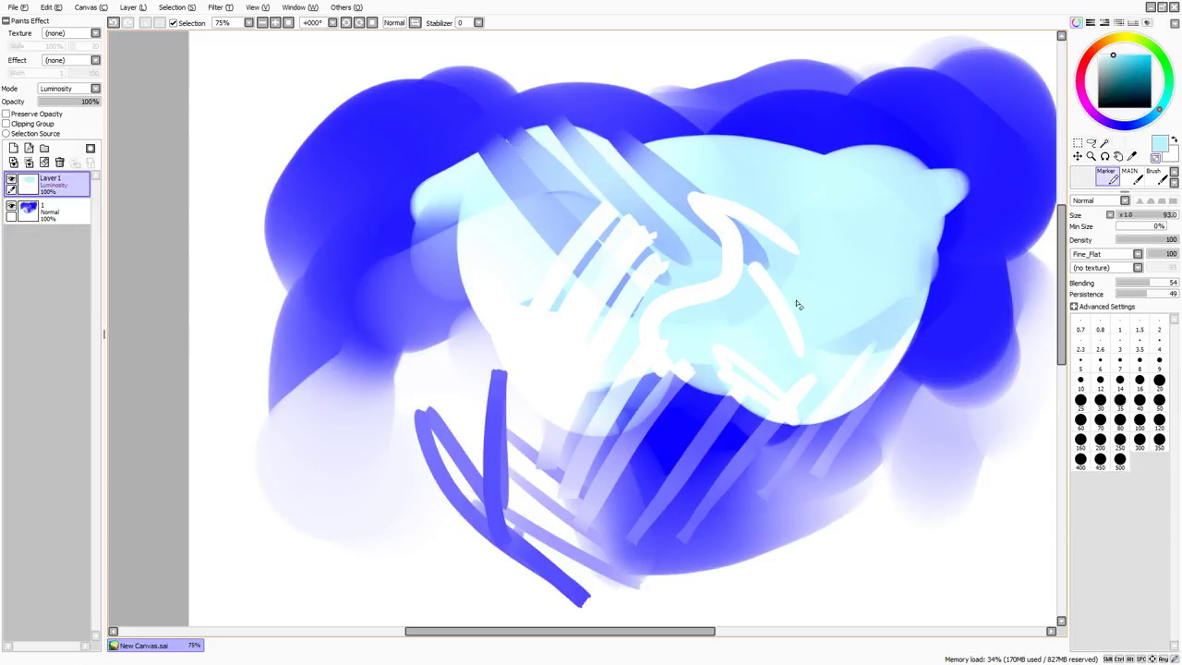
# Cut further diagonal stripes across the rest of the cyan paint with the transparent Marker at size 70, undoing unwanted strokes.
pyautogui.moveTo(759, 184); pyautogui.dragTo(768, 184)
pyautogui.moveTo(672, 109); pyautogui.dragTo(801, 242)
pyautogui.hotkey('ctrl', 'z')
pyautogui.moveTo(731, 111)
pyautogui.mouseDown()
pyautogui.moveTo(692, 112)
pyautogui.moveTo(803, 237)
pyautogui.mouseUp()
pyautogui.moveTo(803, 237)
pyautogui.mouseDown()
pyautogui.moveTo(674, 103)
pyautogui.moveTo(806, 236)
pyautogui.mouseUp()
pyautogui.moveTo(807, 236); pyautogui.dragTo(744, 181)
pyautogui.moveTo(739, 113)
pyautogui.mouseDown()
pyautogui.moveTo(851, 228)
pyautogui.moveTo(807, 180)
pyautogui.moveTo(830, 207)
pyautogui.mouseUp()
pyautogui.hotkey('ctrl', 'z')
pyautogui.moveTo(801, 123)
pyautogui.mouseDown()
pyautogui.moveTo(915, 240)
pyautogui.moveTo(948, 251)
pyautogui.moveTo(899, 174)
pyautogui.moveTo(837, 121)
pyautogui.moveTo(976, 243)
pyautogui.mouseUp()
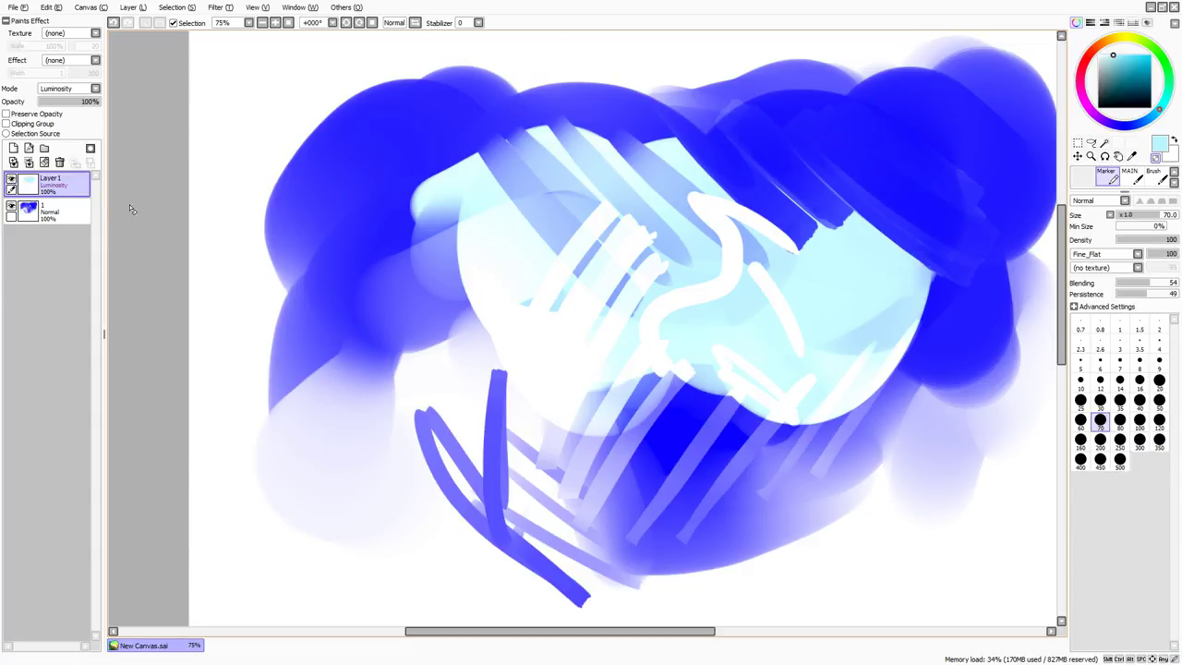
# Delete the Luminosity layer and clear the remaining layer.
pyautogui.click(60, 163)
pyautogui.click(44, 163)
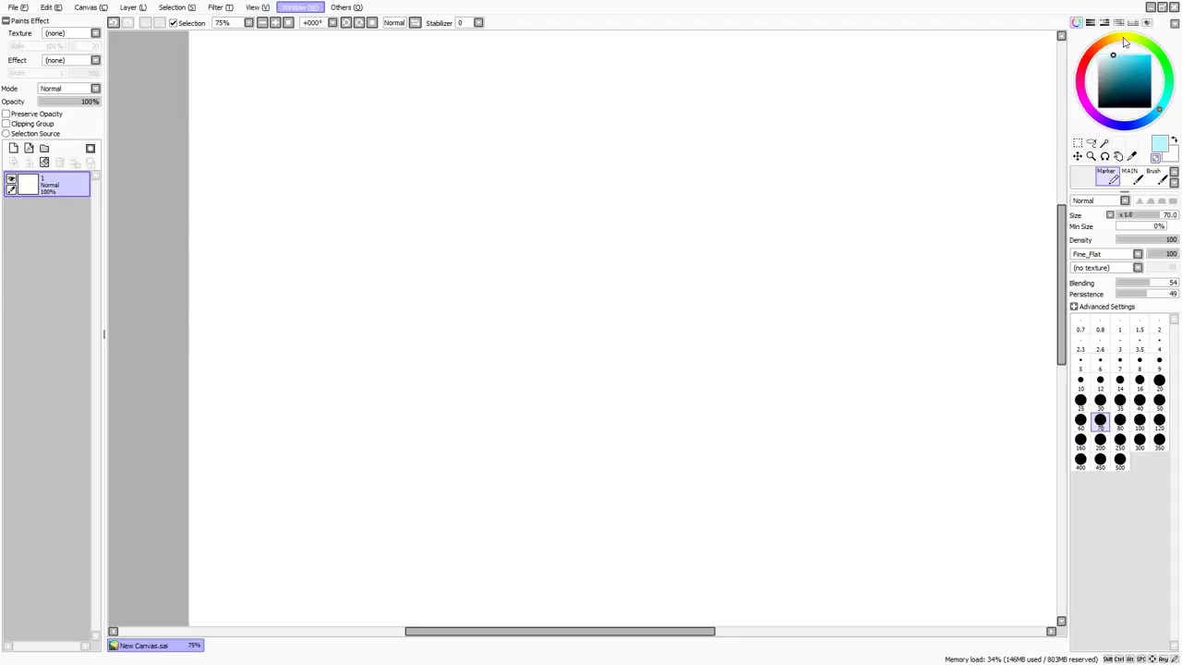
# Show the colour sliders below the colour wheel and hide them again.
pyautogui.press('Return')
pyautogui.click(319, 28)
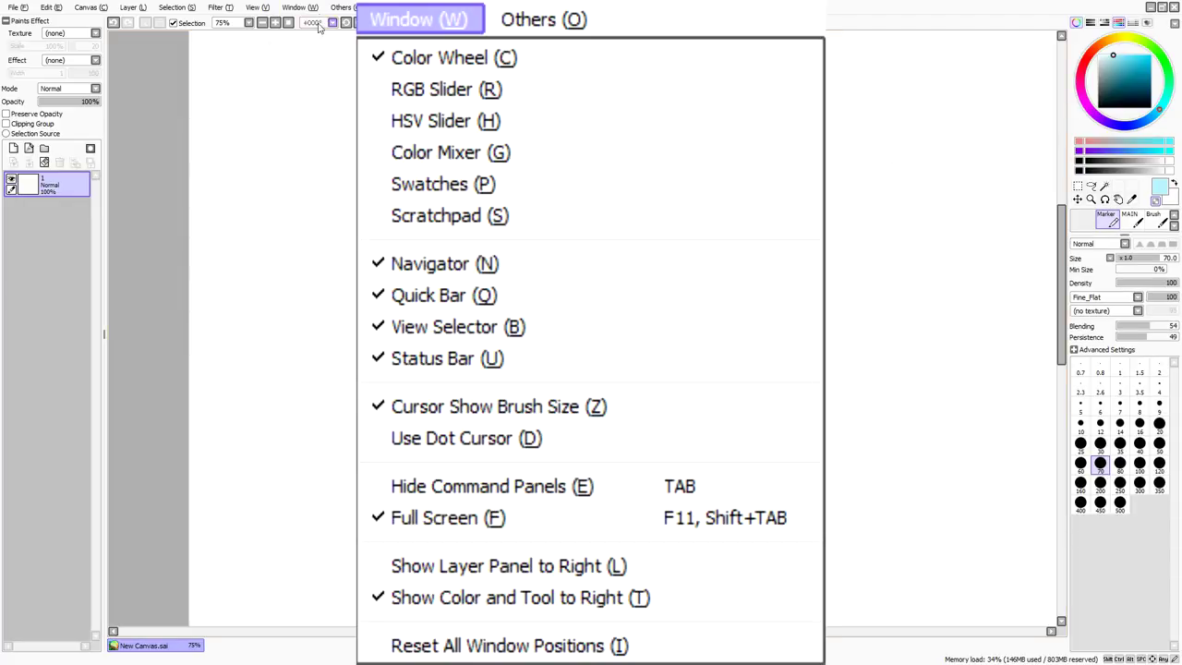
pyautogui.click(302, 9)
pyautogui.click(313, 56)
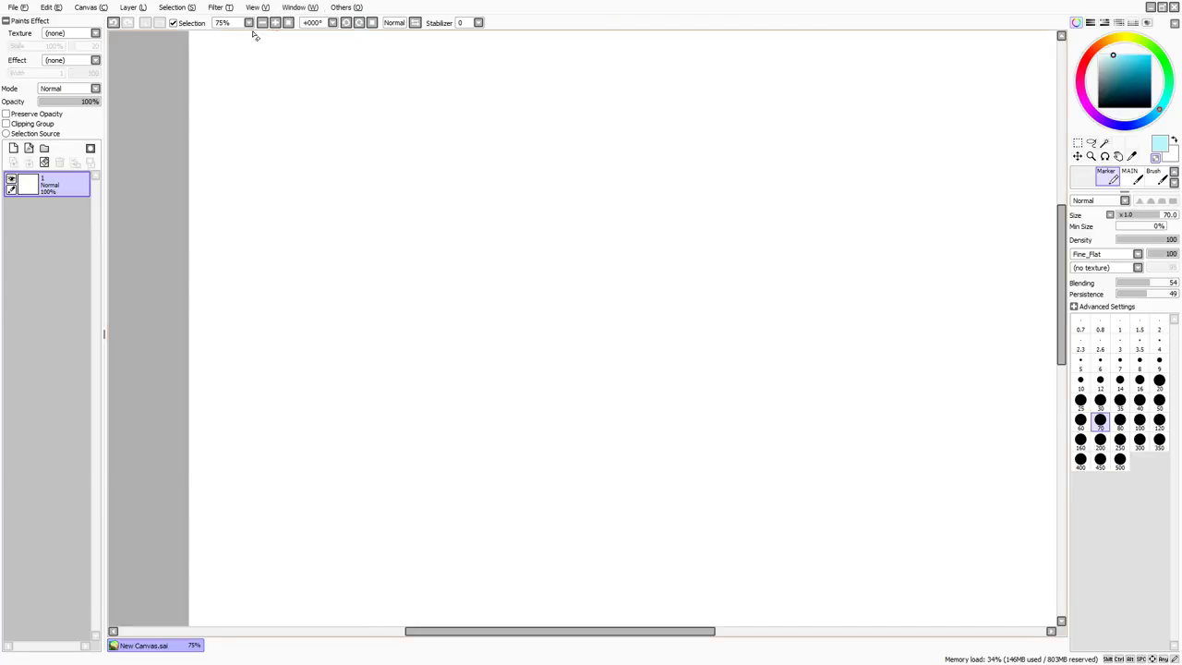
# Show the Navigator above the layer controls and collapse the Paints Effect section after toggling it several times.
pyautogui.press('Return')
pyautogui.press('n')
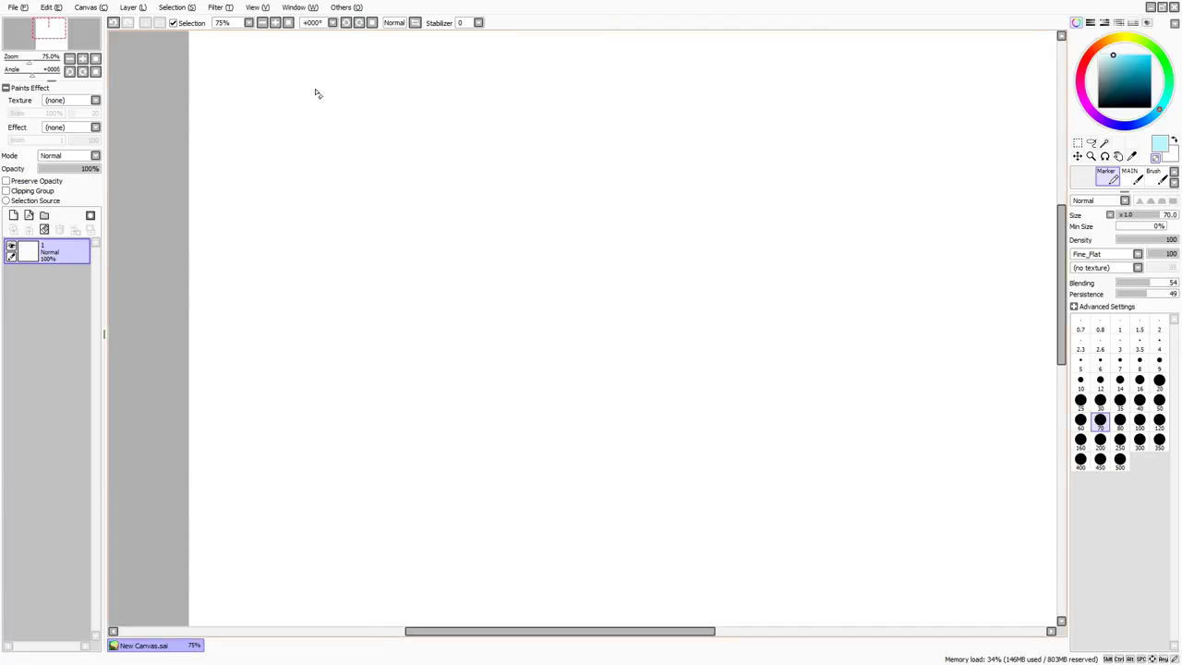
pyautogui.click(12, 90)
pyautogui.click(12, 91)
pyautogui.click(16, 93)
pyautogui.click(16, 93)
pyautogui.click(15, 91)
pyautogui.click(15, 90)
pyautogui.click(15, 90)
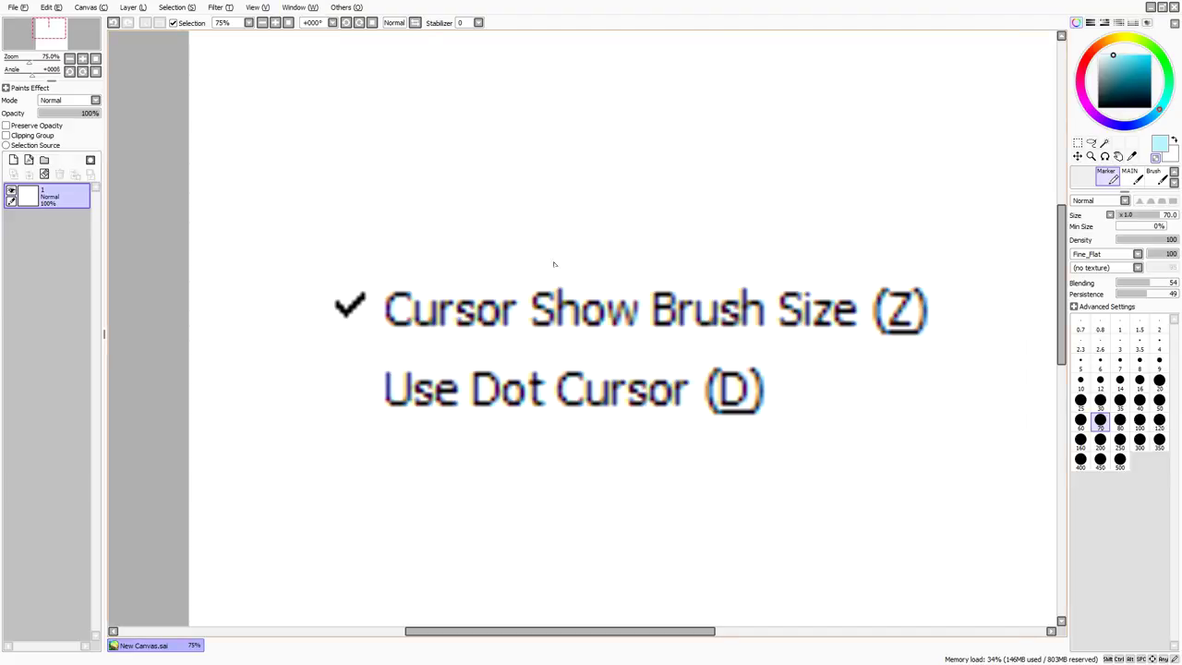
# Choose black and paint a large open freehand curve with the size 54 brush.
pyautogui.press('b')
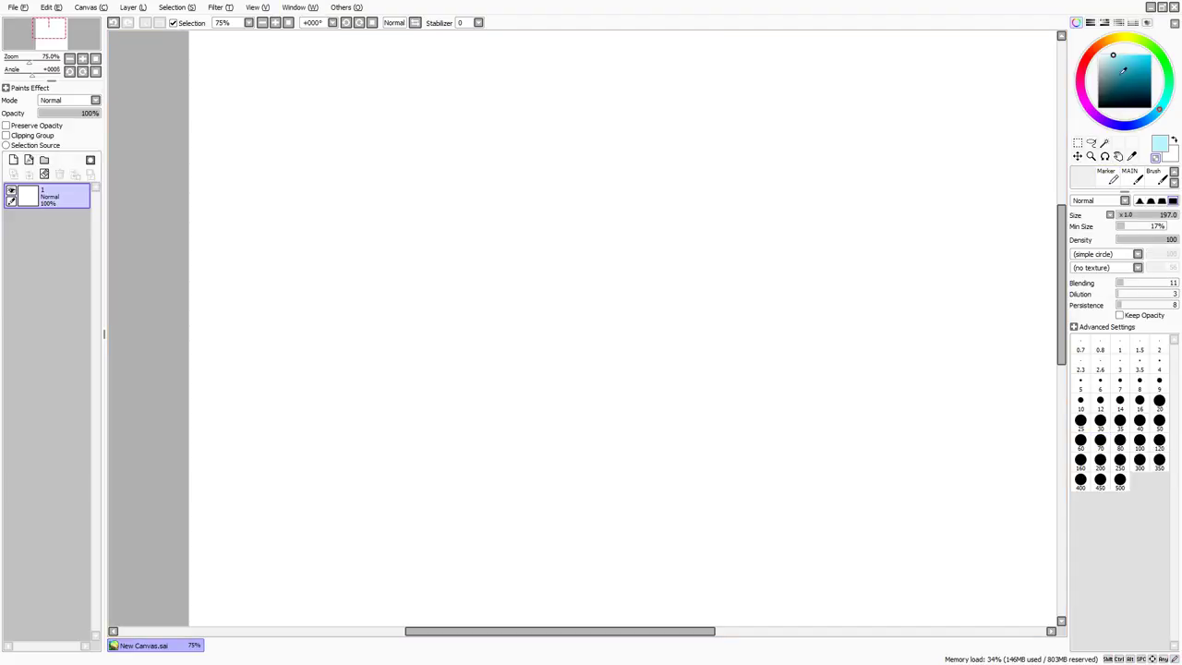
pyautogui.click(1151, 107)
pyautogui.moveTo(666, 182); pyautogui.dragTo(613, 182)
pyautogui.moveTo(554, 241)
pyautogui.mouseDown()
pyautogui.moveTo(690, 241)
pyautogui.moveTo(533, 332)
pyautogui.mouseUp()
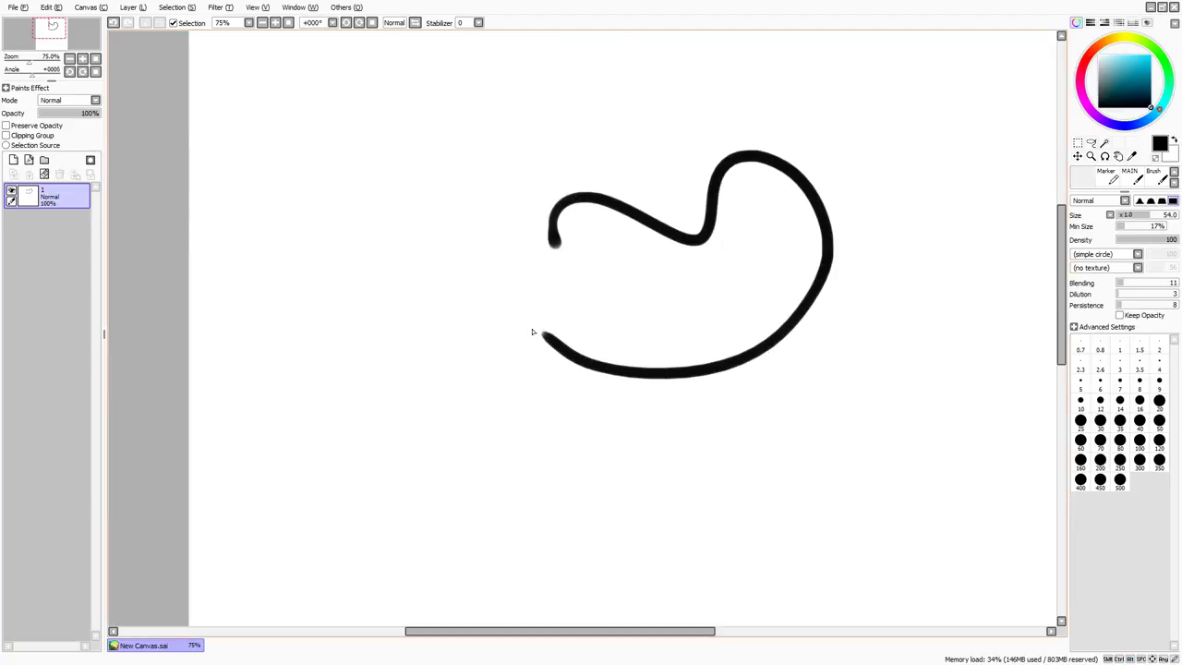
# Set the stabilizer to 5, undo the black curve and try test strokes with a smaller brush, undoing each one.
pyautogui.click(478, 22)
pyautogui.click(469, 95)
pyautogui.hotkey('ctrl', 'z')
pyautogui.moveTo(456, 261); pyautogui.dragTo(627, 274)
pyautogui.hotkey('ctrl', 'z')
pyautogui.moveTo(483, 285)
pyautogui.mouseDown()
pyautogui.moveTo(523, 292)
pyautogui.moveTo(439, 281)
pyautogui.moveTo(622, 350)
pyautogui.moveTo(724, 242)
pyautogui.mouseUp()
pyautogui.hotkey('ctrl', 'z')
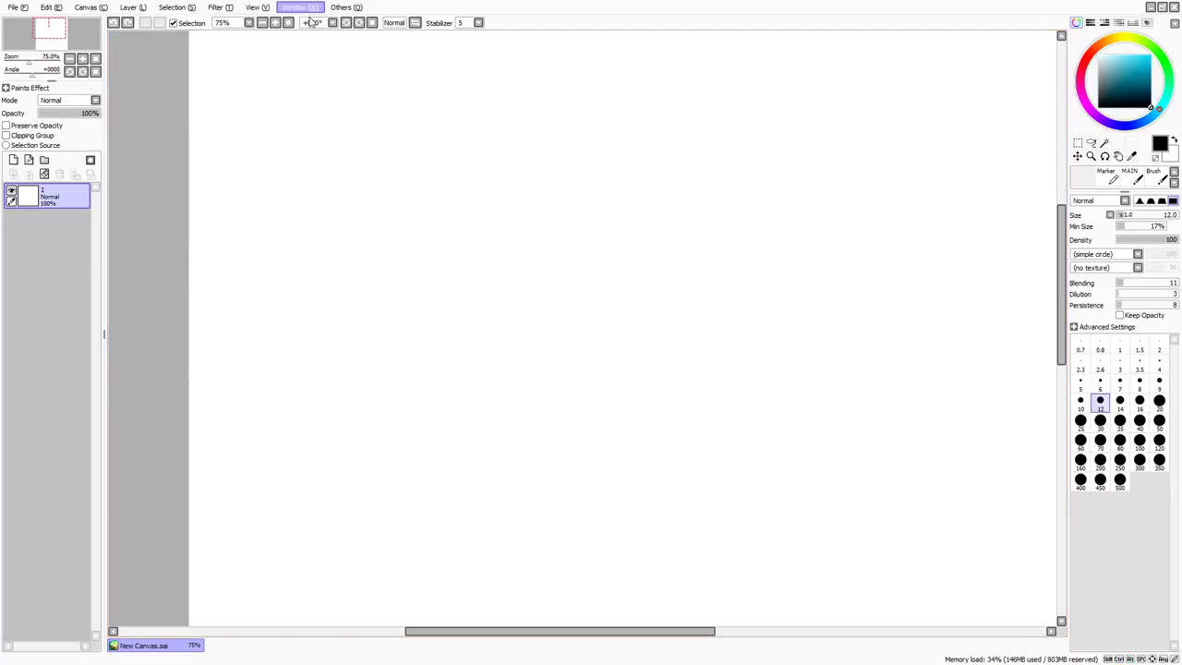
# Set the brush's minimum size to 0% and try wavy test strokes with the size 140 brush, undoing each one.
pyautogui.moveTo(425, 280); pyautogui.dragTo(452, 295)
pyautogui.moveTo(415, 294)
pyautogui.mouseDown()
pyautogui.moveTo(486, 319)
pyautogui.moveTo(572, 288)
pyautogui.moveTo(688, 119)
pyautogui.mouseUp()
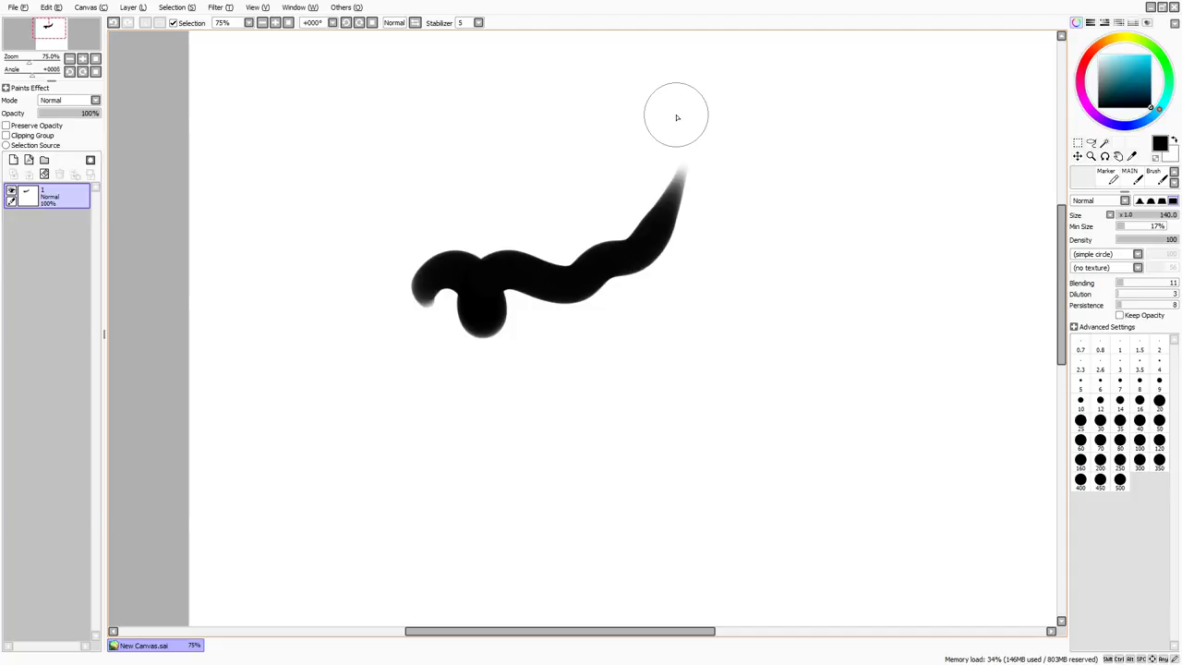
pyautogui.hotkey('ctrl', 'z')
pyautogui.click(1119, 226)
pyautogui.moveTo(423, 305); pyautogui.dragTo(657, 156)
pyautogui.hotkey('ctrl', 'z')
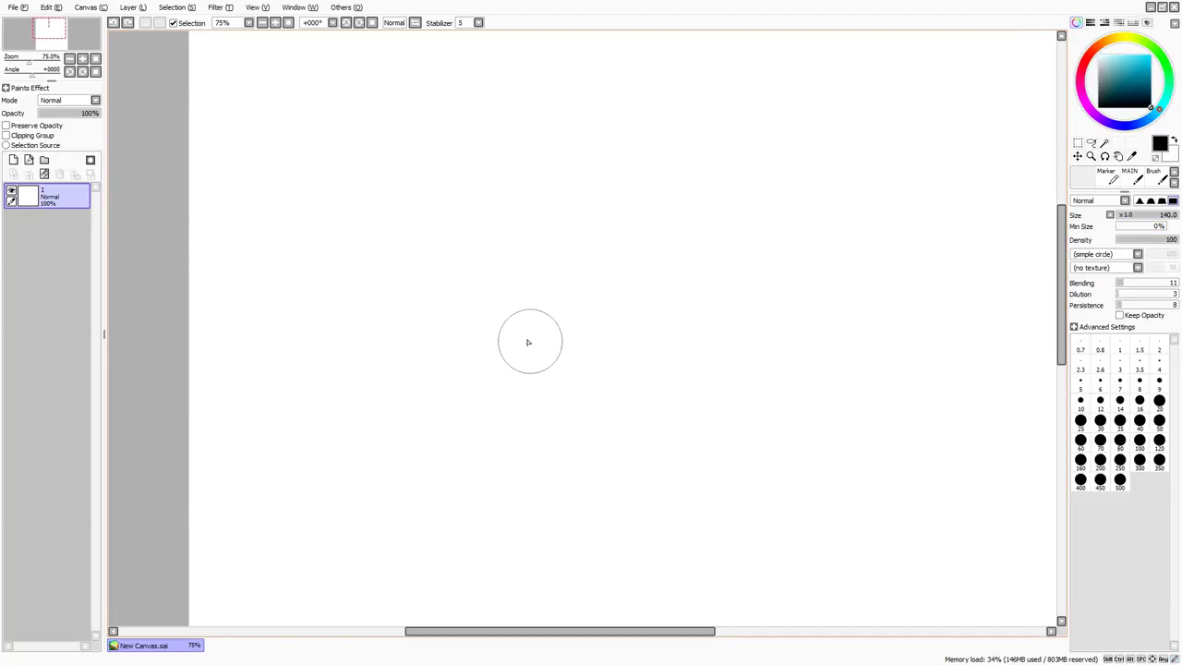
# Reduce the brush to size 66 and paint a looping curve with a thick tapered diagonal stroke below it.
pyautogui.keyDown('ctrl'); pyautogui.keyDown('alt'); pyautogui.moveTo(529, 342); pyautogui.dragTo(513, 343); pyautogui.keyUp('alt'); pyautogui.keyUp('ctrl')
pyautogui.moveTo(531, 366)
pyautogui.mouseDown()
pyautogui.moveTo(579, 295)
pyautogui.moveTo(568, 284)
pyautogui.mouseUp()
pyautogui.moveTo(540, 328)
pyautogui.mouseDown()
pyautogui.moveTo(583, 368)
pyautogui.moveTo(728, 446)
pyautogui.moveTo(825, 462)
pyautogui.moveTo(847, 452)
pyautogui.moveTo(832, 407)
pyautogui.mouseUp()
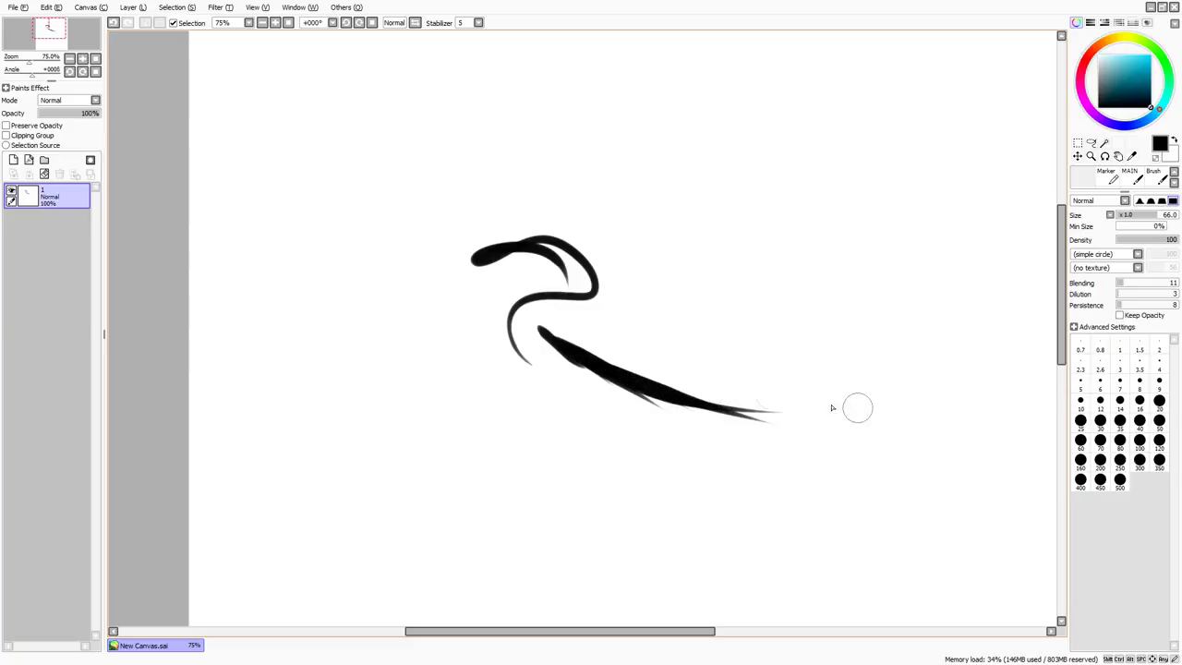
pyautogui.moveTo(602, 391); pyautogui.dragTo(805, 404)
pyautogui.hotkey('ctrl', 'z')
pyautogui.moveTo(647, 400); pyautogui.dragTo(779, 417)
pyautogui.moveTo(685, 405); pyautogui.dragTo(793, 409)
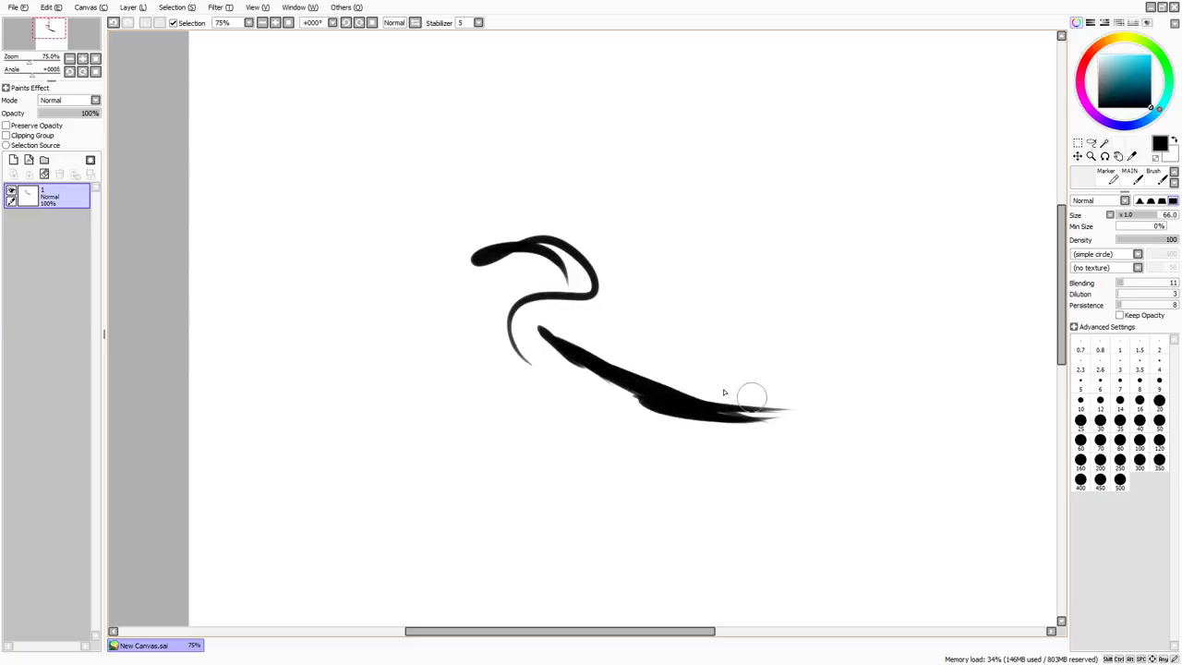
# Paint several long freehand curves with varying line thickness around the first strokes.
pyautogui.moveTo(600, 349)
pyautogui.mouseDown()
pyautogui.moveTo(723, 174)
pyautogui.moveTo(646, 102)
pyautogui.mouseUp()
pyautogui.moveTo(580, 145)
pyautogui.mouseDown()
pyautogui.moveTo(485, 132)
pyautogui.moveTo(420, 147)
pyautogui.mouseUp()
pyautogui.moveTo(328, 291)
pyautogui.mouseDown()
pyautogui.moveTo(426, 295)
pyautogui.moveTo(573, 415)
pyautogui.mouseUp()
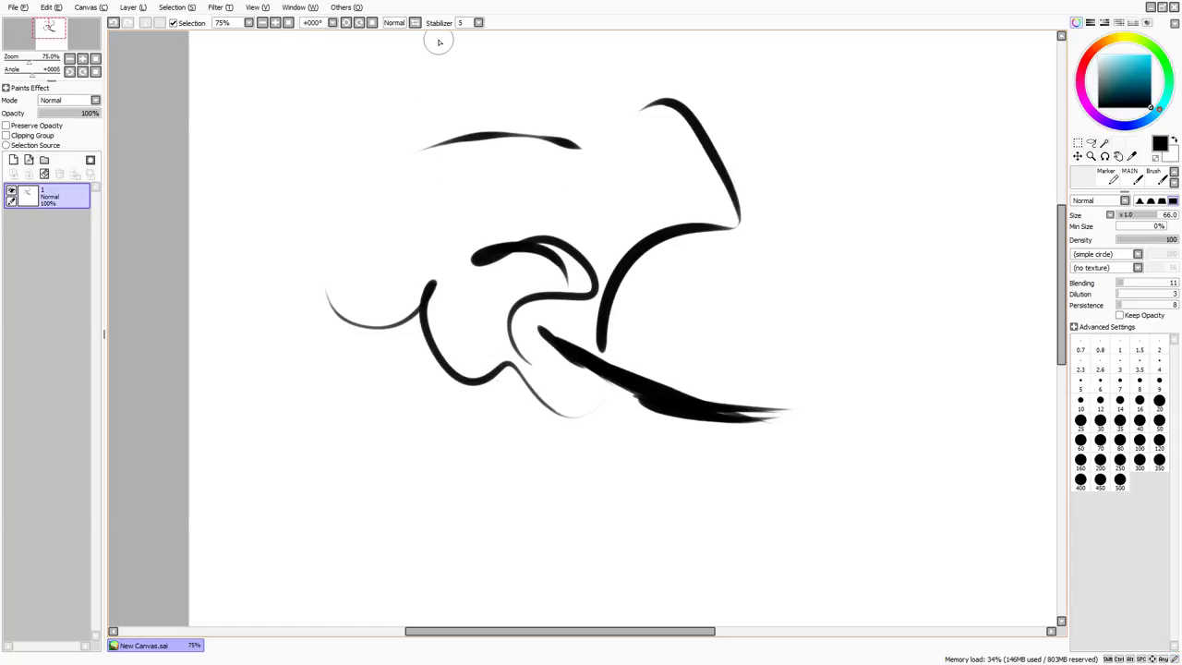
pyautogui.moveTo(356, 176)
pyautogui.mouseDown()
pyautogui.moveTo(520, 198)
pyautogui.moveTo(602, 137)
pyautogui.mouseUp()
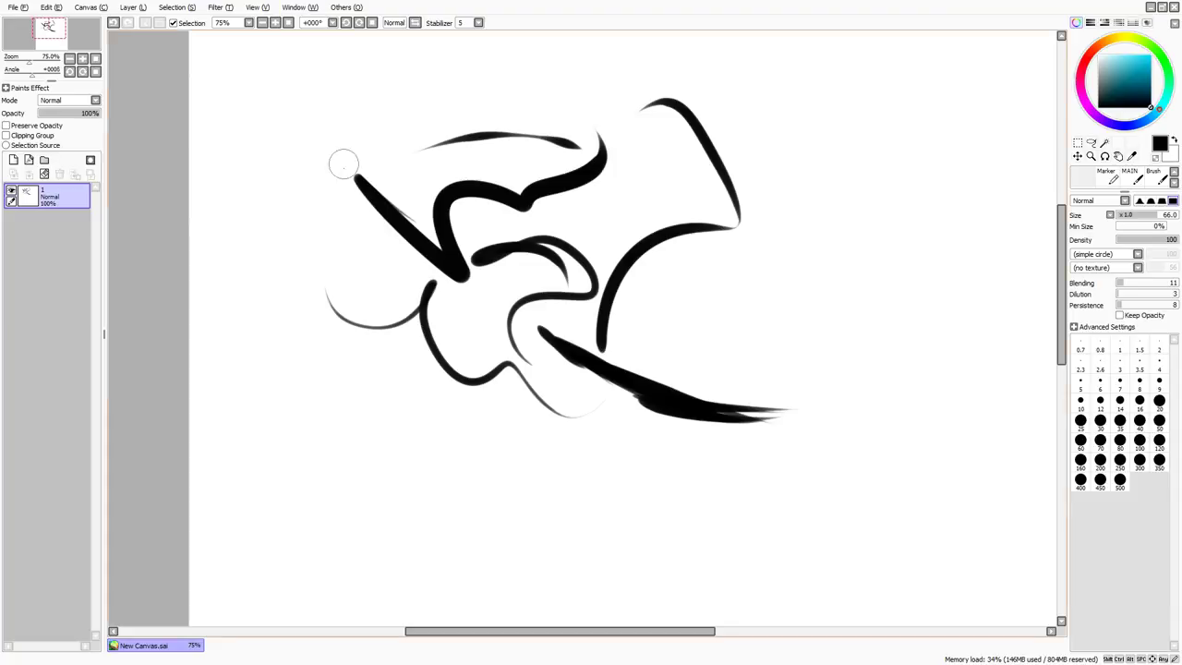
pyautogui.moveTo(267, 308)
pyautogui.mouseDown()
pyautogui.moveTo(294, 248)
pyautogui.moveTo(322, 348)
pyautogui.moveTo(483, 541)
pyautogui.moveTo(725, 387)
pyautogui.mouseUp()
pyautogui.hotkey('ctrl', 'z')
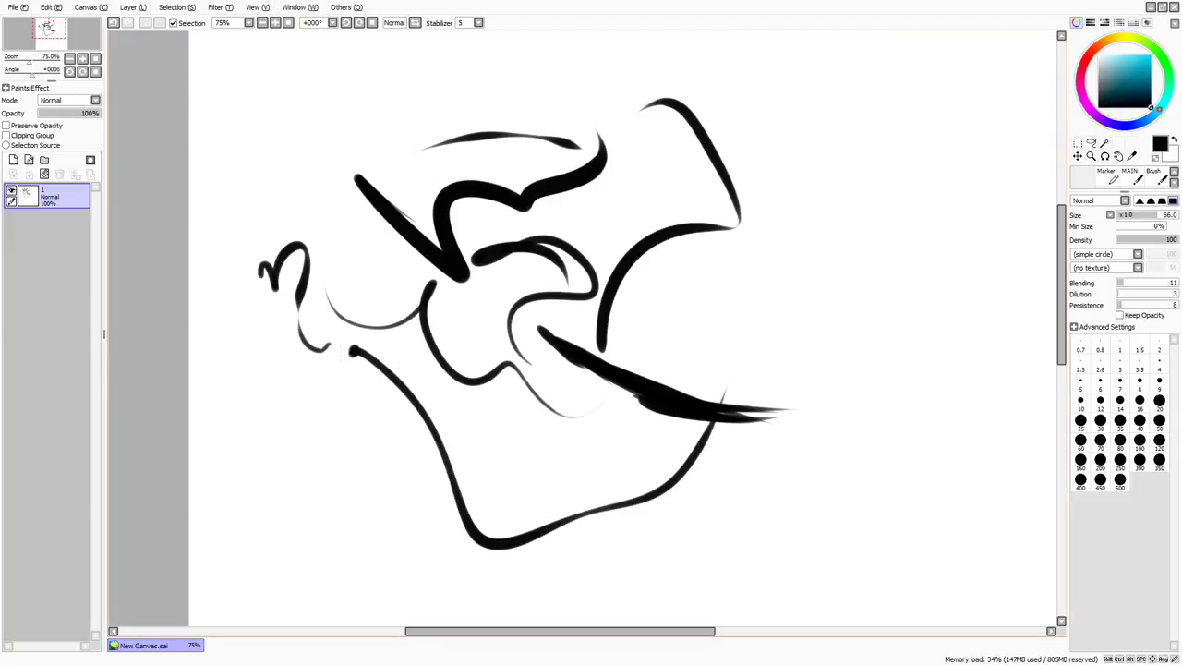
# Choose brush size 20 and draw a curved upper eyelid beside the large curves, undoing the unwanted strokes.
pyautogui.moveTo(294, 170)
pyautogui.mouseDown()
pyautogui.moveTo(336, 86)
pyautogui.moveTo(480, 66)
pyautogui.mouseUp()
pyautogui.hotkey('ctrl', 'z')
pyautogui.click(1159, 400)
pyautogui.moveTo(781, 300); pyautogui.dragTo(960, 242)
pyautogui.hotkey('ctrl', 'z')
pyautogui.moveTo(744, 297)
pyautogui.mouseDown()
pyautogui.moveTo(805, 309)
pyautogui.moveTo(811, 351)
pyautogui.moveTo(792, 342)
pyautogui.mouseUp()
pyautogui.hotkey('ctrl', 'z')
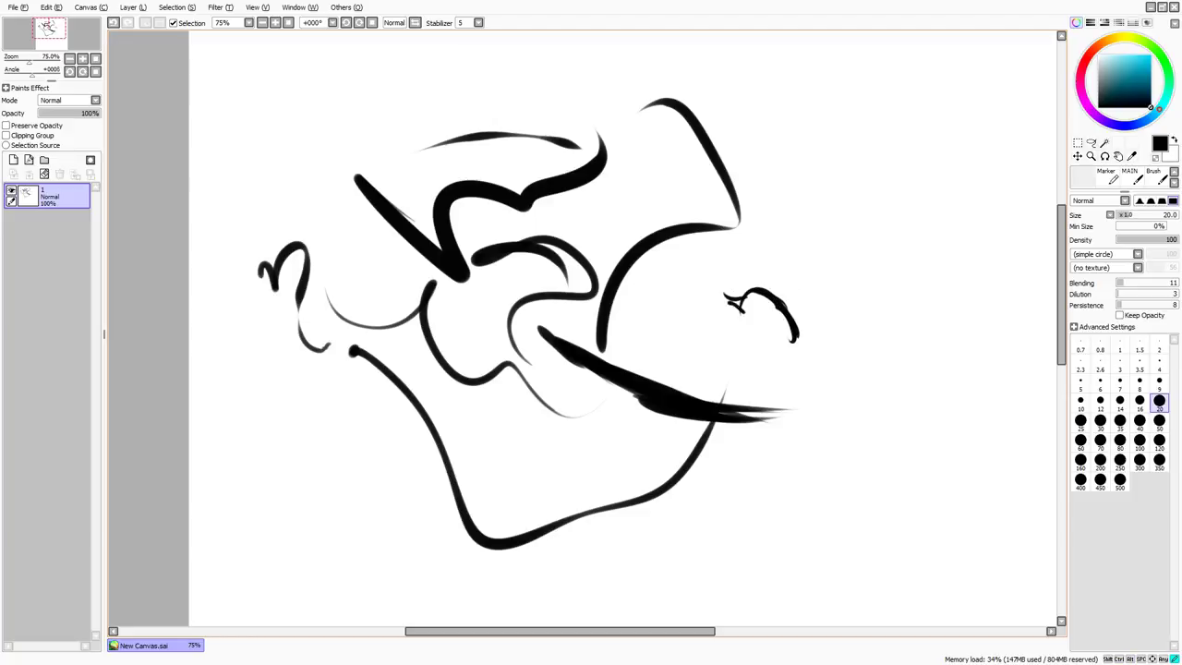
# Complete the eye with an iris and brow line, and add a small nose, mouth and second eye.
pyautogui.moveTo(761, 301)
pyautogui.mouseDown()
pyautogui.moveTo(762, 320)
pyautogui.moveTo(758, 303)
pyautogui.moveTo(808, 330)
pyautogui.mouseUp()
pyautogui.moveTo(738, 266)
pyautogui.mouseDown()
pyautogui.moveTo(788, 270)
pyautogui.moveTo(813, 315)
pyautogui.mouseUp()
pyautogui.moveTo(817, 314); pyautogui.dragTo(821, 318)
pyautogui.moveTo(799, 412); pyautogui.dragTo(812, 426)
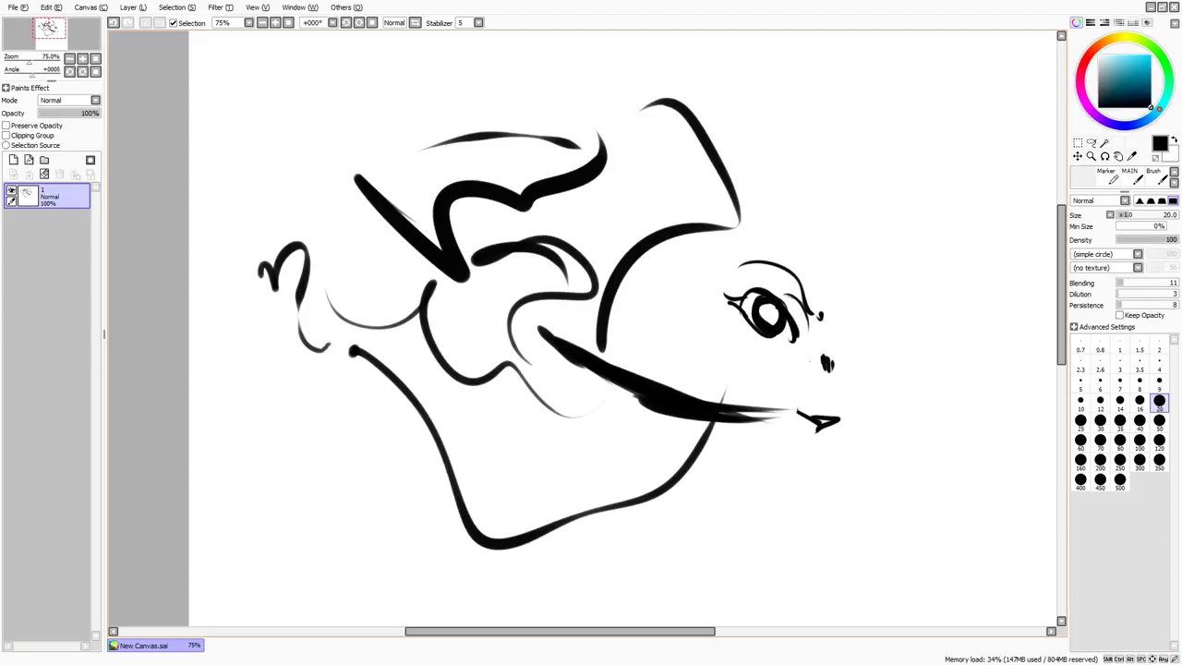
pyautogui.moveTo(873, 314)
pyautogui.mouseDown()
pyautogui.moveTo(842, 341)
pyautogui.moveTo(866, 362)
pyautogui.moveTo(855, 349)
pyautogui.moveTo(875, 276)
pyautogui.mouseUp()
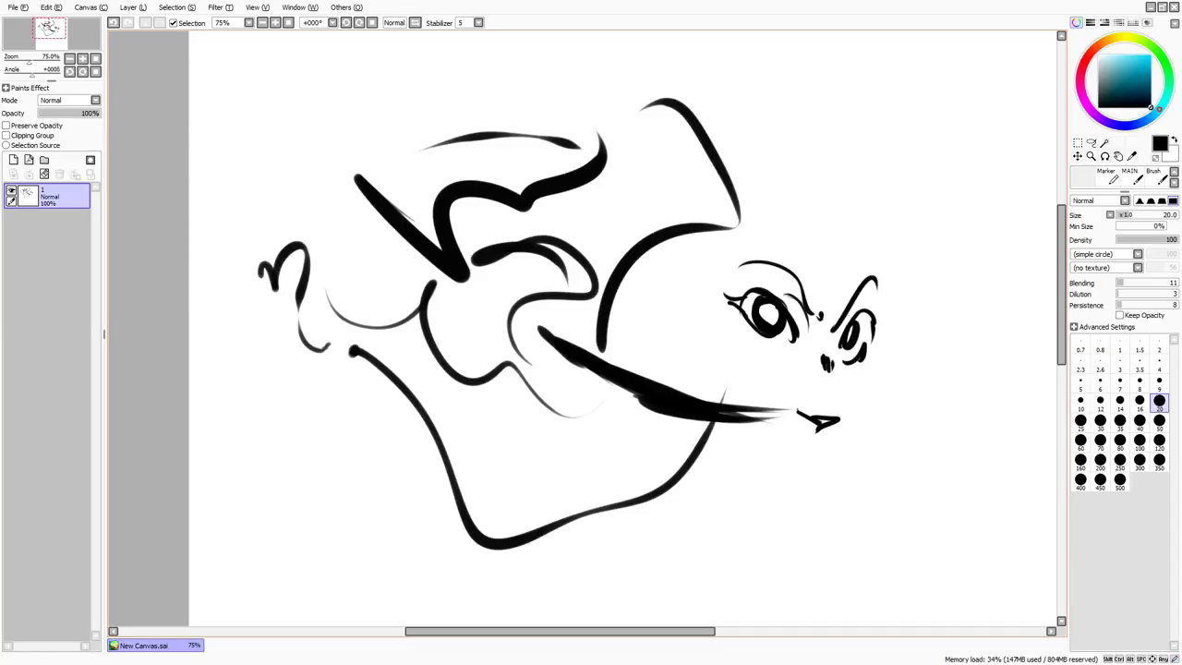
# Clear the layer and try a few small curved strokes on the blank canvas, undoing them.
pyautogui.click(46, 174)
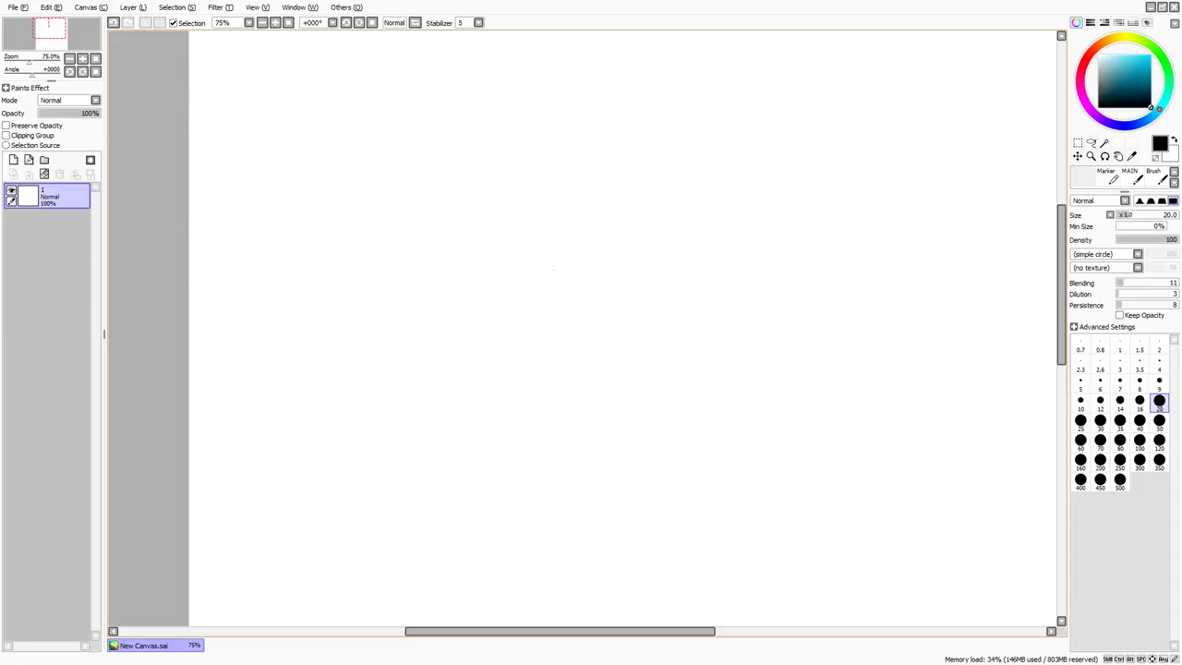
pyautogui.moveTo(554, 243)
pyautogui.mouseDown()
pyautogui.moveTo(673, 179)
pyautogui.moveTo(729, 248)
pyautogui.mouseUp()
pyautogui.hotkey('ctrl', 'z')
pyautogui.moveTo(565, 244); pyautogui.dragTo(550, 247)
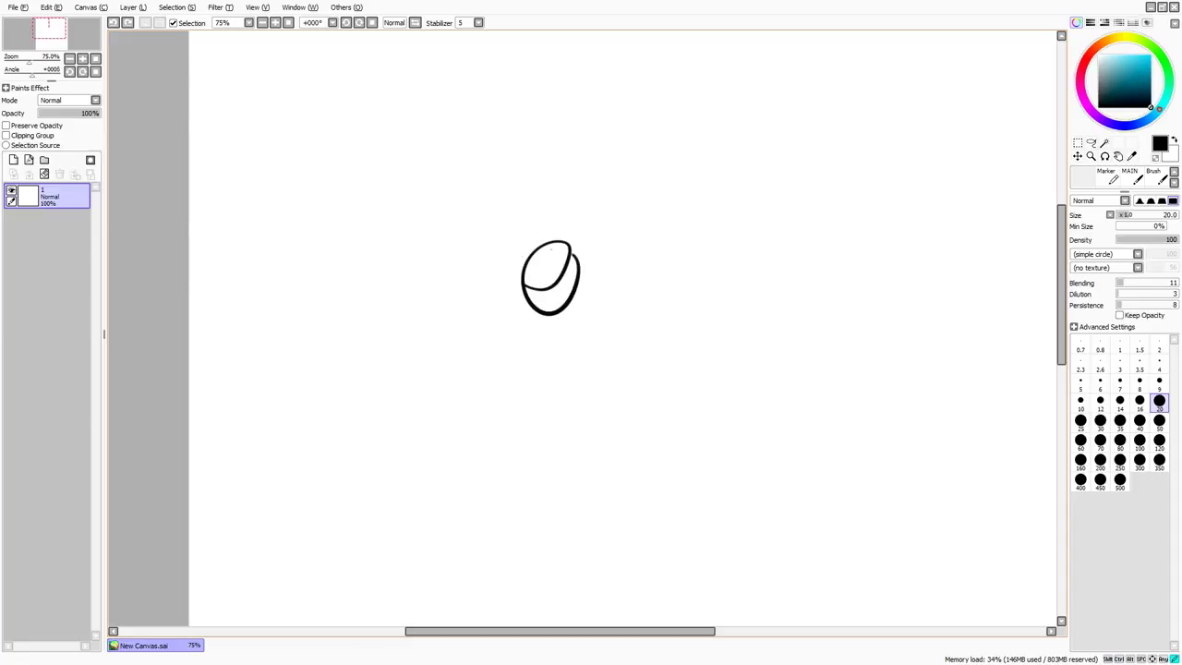
pyautogui.hotkey('ctrl', 'z')
# Draw a small eye with an iris, brow line and lower lashes near the middle of the canvas.
pyautogui.moveTo(579, 295); pyautogui.dragTo(530, 263)
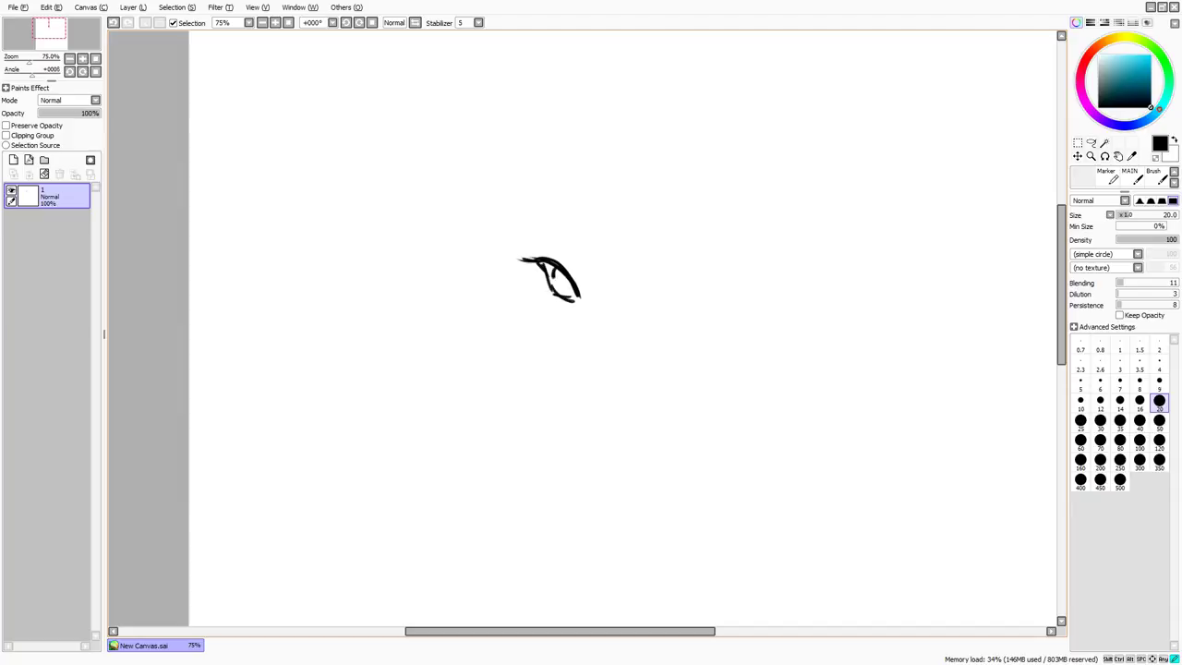
pyautogui.moveTo(592, 301); pyautogui.dragTo(554, 254)
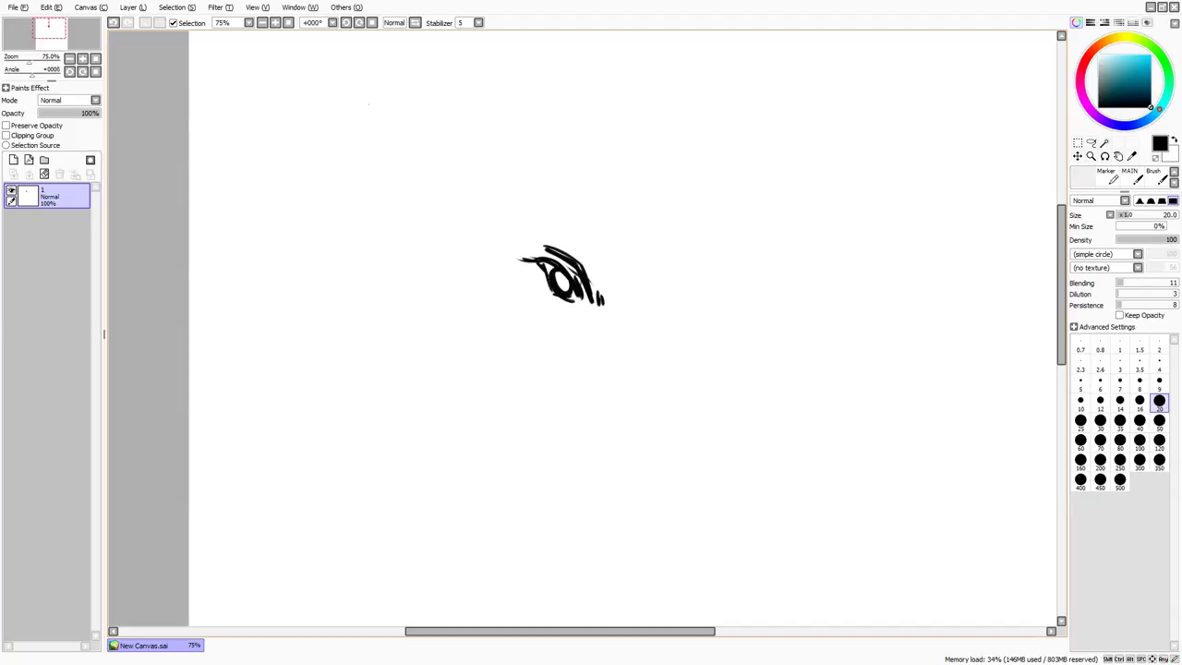
pyautogui.moveTo(528, 286); pyautogui.dragTo(545, 279)
pyautogui.hotkey('ctrl', 'z')
pyautogui.hotkey('ctrl', 'y')
# Hide the brush-size circle around the cursor and draw a second, larger eye below the first.
pyautogui.click(310, 168)
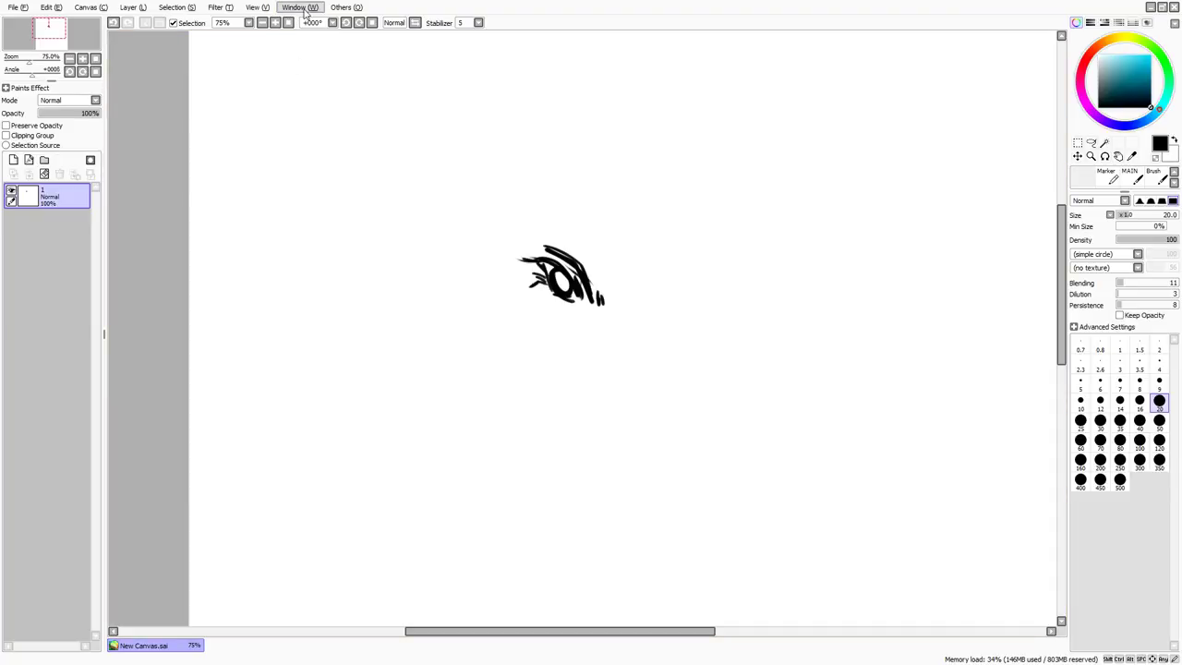
pyautogui.click(304, 10)
pyautogui.click(327, 152)
pyautogui.moveTo(548, 321)
pyautogui.mouseDown()
pyautogui.moveTo(598, 389)
pyautogui.moveTo(584, 355)
pyautogui.moveTo(591, 375)
pyautogui.moveTo(614, 378)
pyautogui.mouseUp()
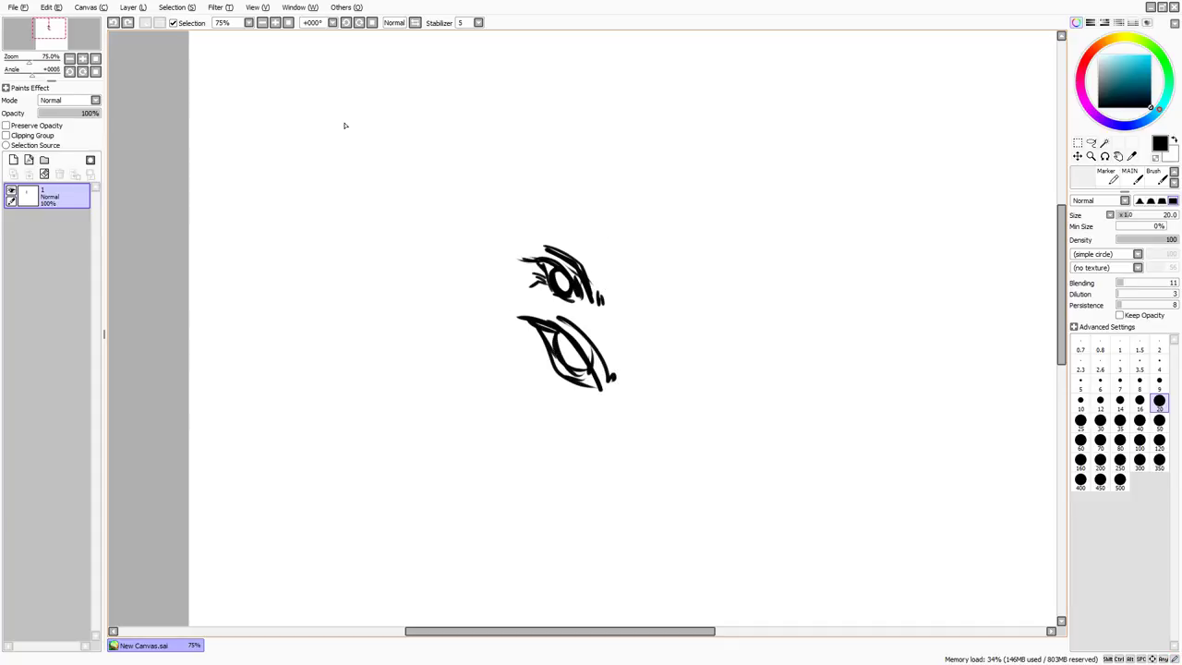
# Show the brush-size circle again and draw a third eye with iris and lid crease beside the second one.
pyautogui.click(300, 7)
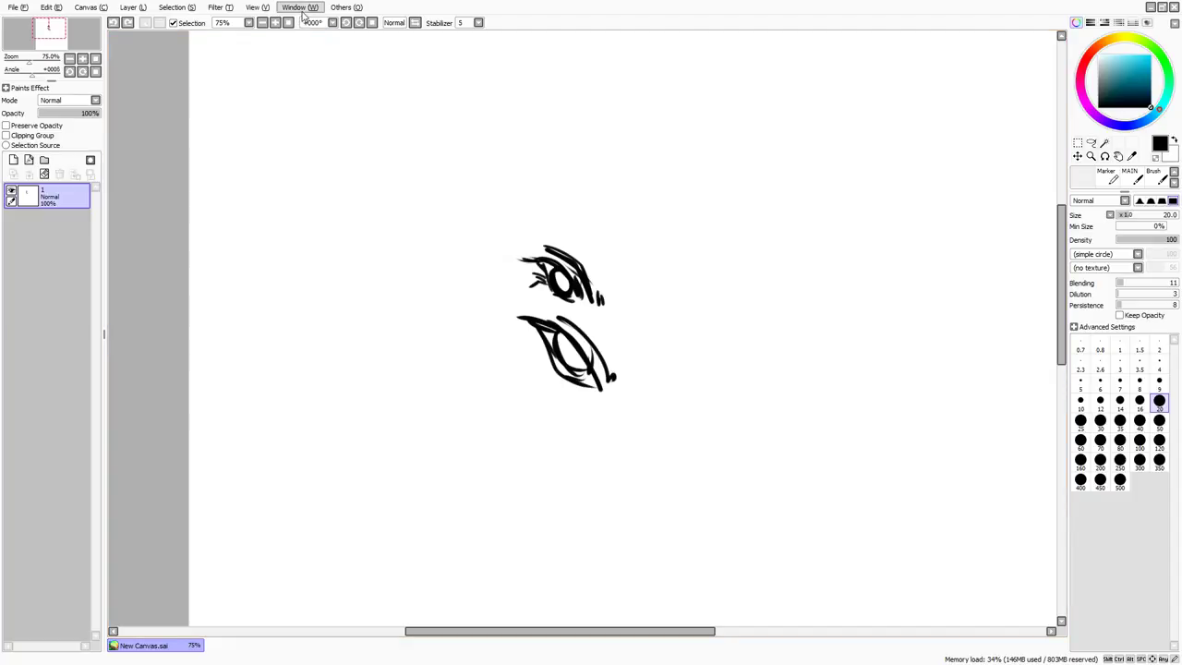
pyautogui.click(351, 153)
pyautogui.hotkey('ctrl', 'z')
pyautogui.moveTo(422, 316)
pyautogui.mouseDown()
pyautogui.moveTo(501, 380)
pyautogui.moveTo(462, 347)
pyautogui.moveTo(394, 324)
pyautogui.moveTo(491, 382)
pyautogui.mouseUp()
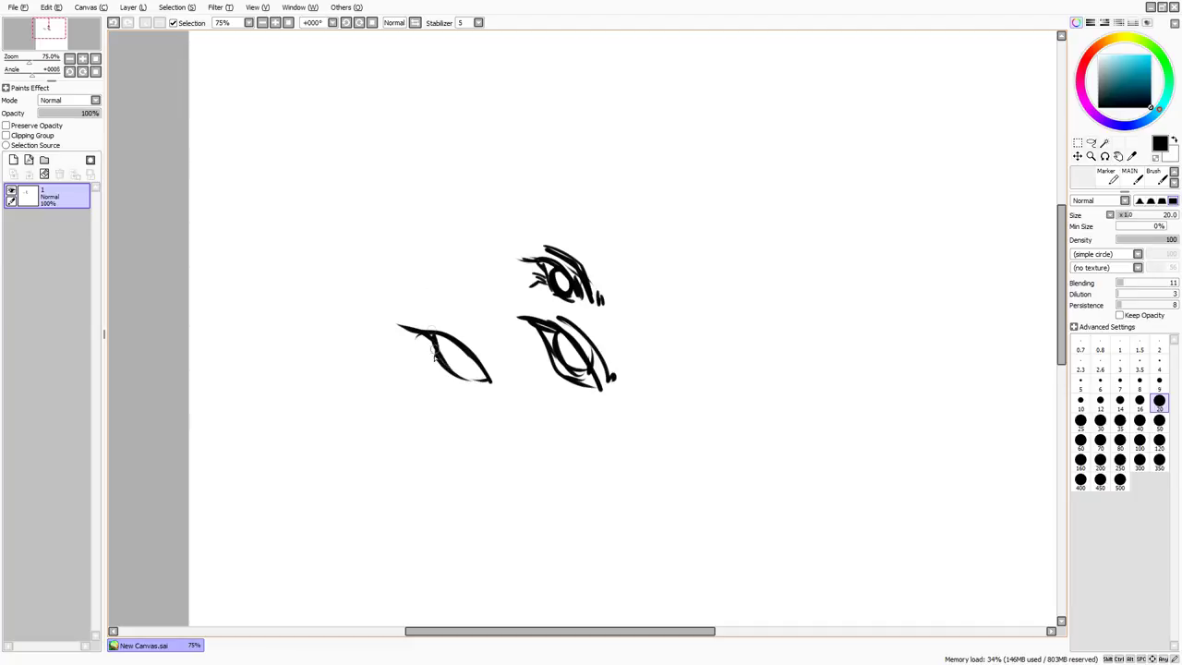
pyautogui.moveTo(451, 338); pyautogui.dragTo(466, 374)
pyautogui.moveTo(451, 342)
pyautogui.mouseDown()
pyautogui.moveTo(477, 356)
pyautogui.moveTo(463, 373)
pyautogui.moveTo(496, 373)
pyautogui.moveTo(494, 382)
pyautogui.mouseUp()
pyautogui.hotkey('ctrl', 'z')
pyautogui.moveTo(475, 357); pyautogui.dragTo(491, 382)
pyautogui.moveTo(446, 320); pyautogui.dragTo(505, 372)
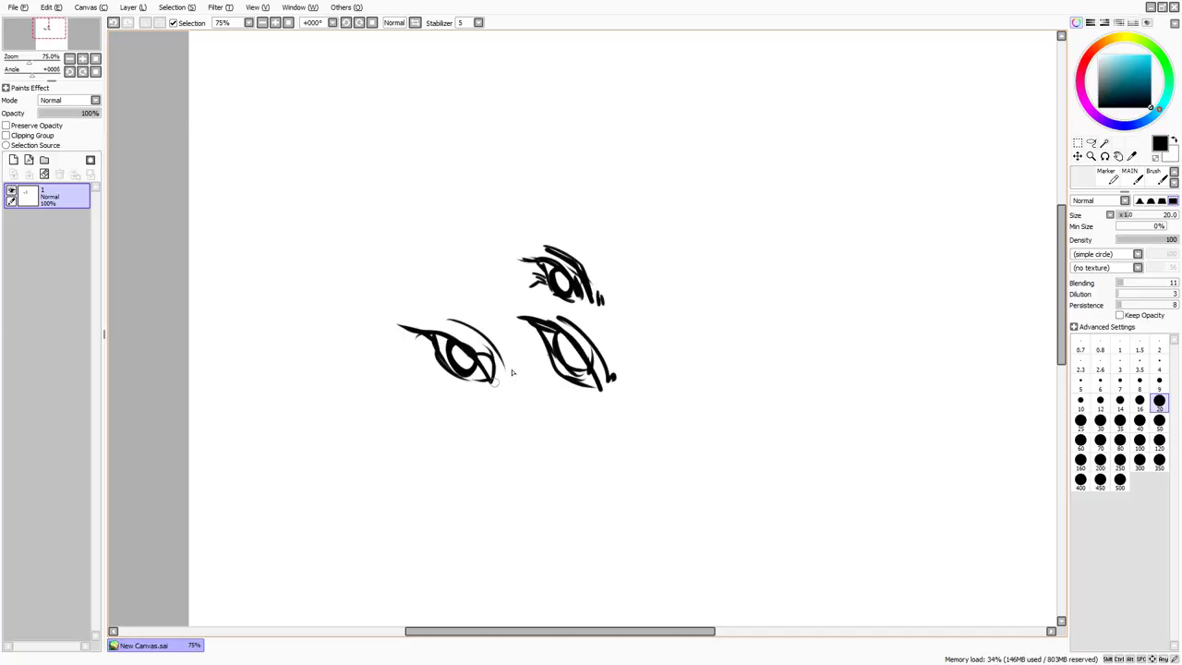
# Thicken the lid lines of the two lower eyes with tapered strokes, undoing the unwanted ones.
pyautogui.moveTo(540, 324)
pyautogui.mouseDown()
pyautogui.moveTo(563, 335)
pyautogui.moveTo(511, 322)
pyautogui.moveTo(500, 331)
pyautogui.moveTo(607, 398)
pyautogui.mouseUp()
pyautogui.hotkey('ctrl', 'z')
pyautogui.hotkey('ctrl', 'z')
pyautogui.hotkey('ctrl', 'z')
pyautogui.moveTo(561, 341)
pyautogui.mouseDown()
pyautogui.moveTo(605, 397)
pyautogui.moveTo(595, 371)
pyautogui.mouseUp()
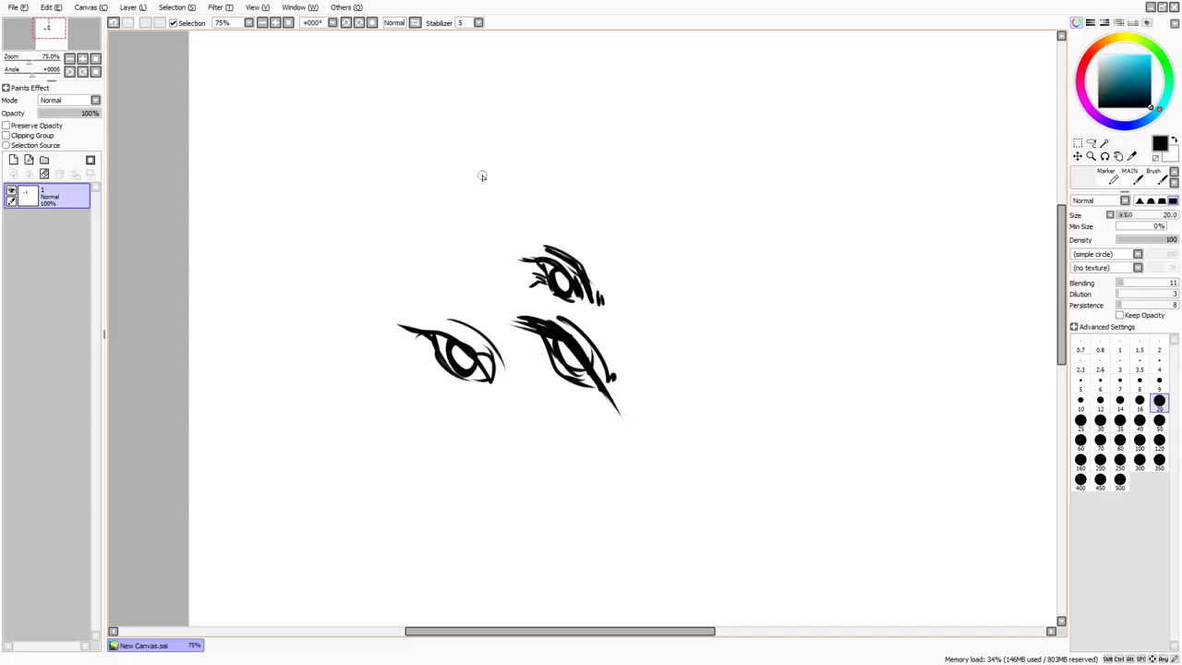
pyautogui.hotkey('ctrl', 'z')
pyautogui.moveTo(440, 271)
pyautogui.mouseDown()
pyautogui.moveTo(482, 298)
pyautogui.moveTo(517, 349)
pyautogui.mouseUp()
pyautogui.hotkey('ctrl', 'z')
pyautogui.moveTo(441, 320)
pyautogui.mouseDown()
pyautogui.moveTo(513, 378)
pyautogui.moveTo(421, 305)
pyautogui.mouseUp()
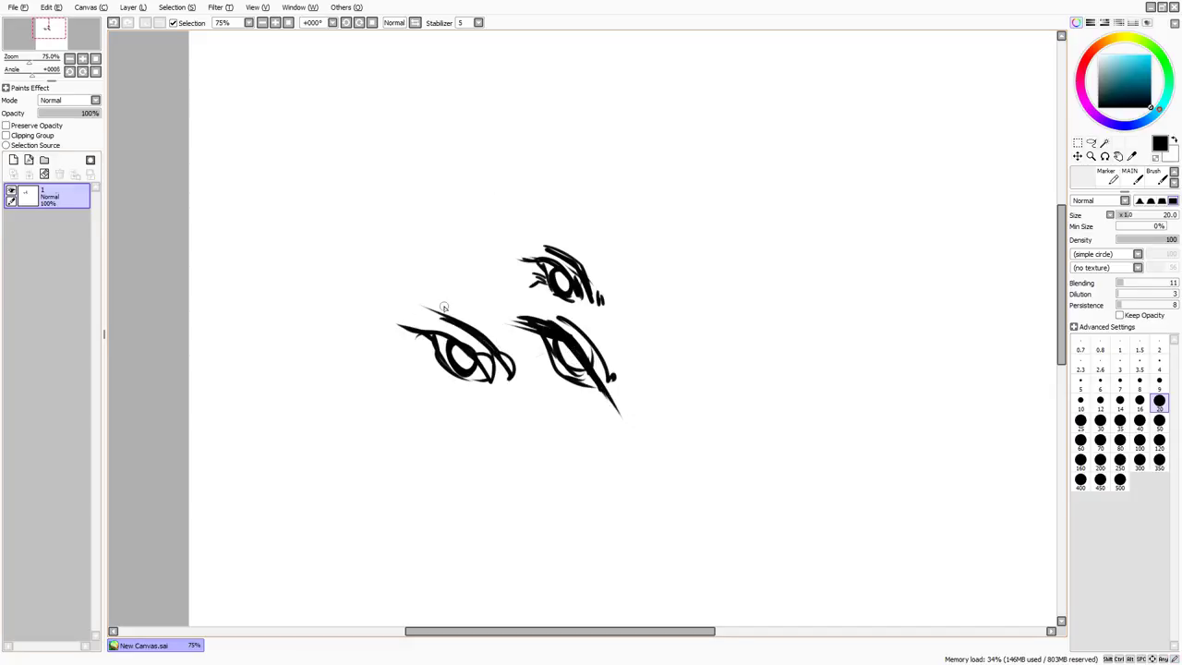
# Clear all the eye sketches from the layer.
pyautogui.click(44, 174)
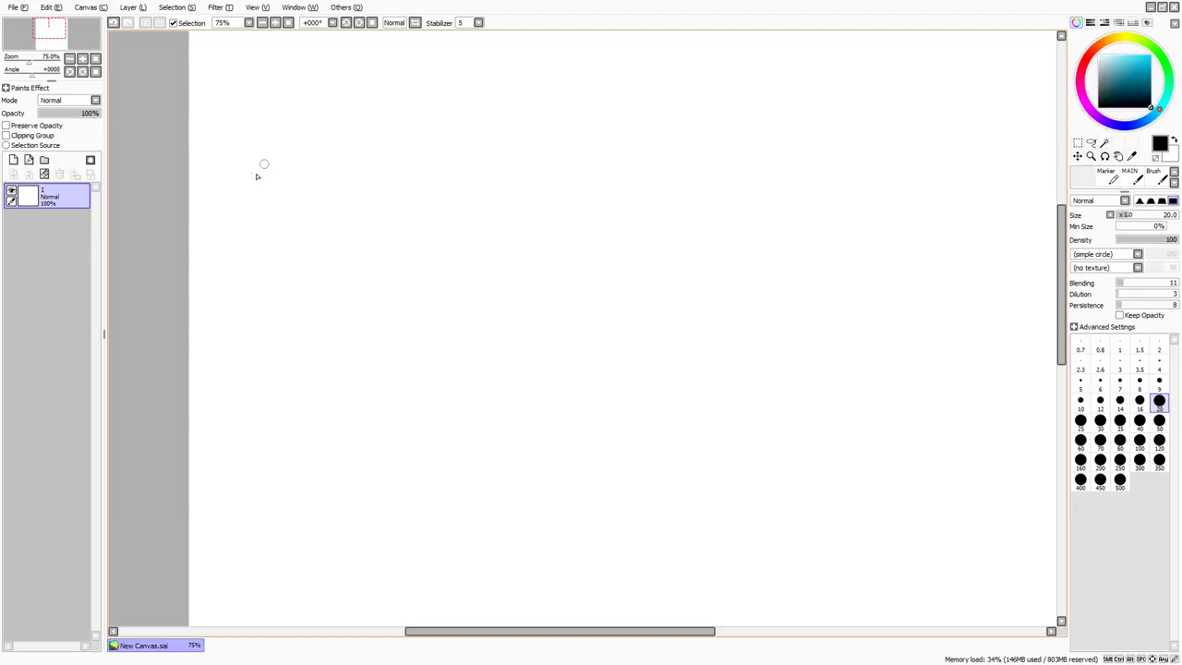
pyautogui.click(303, 11)
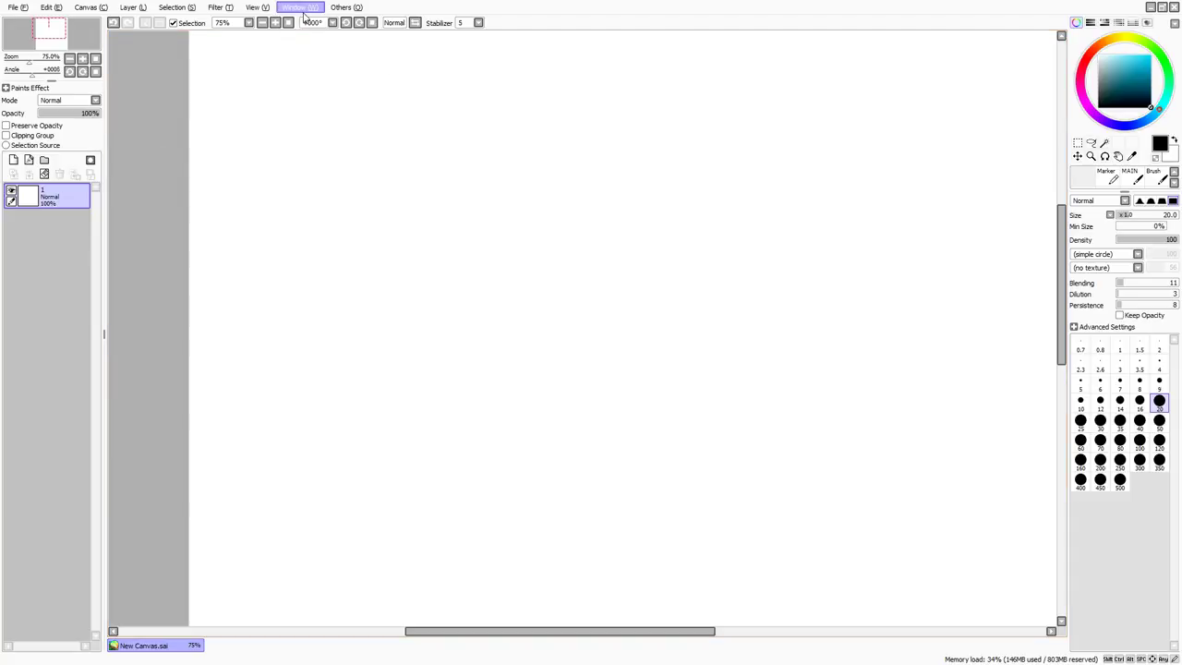
pyautogui.click(390, 243)
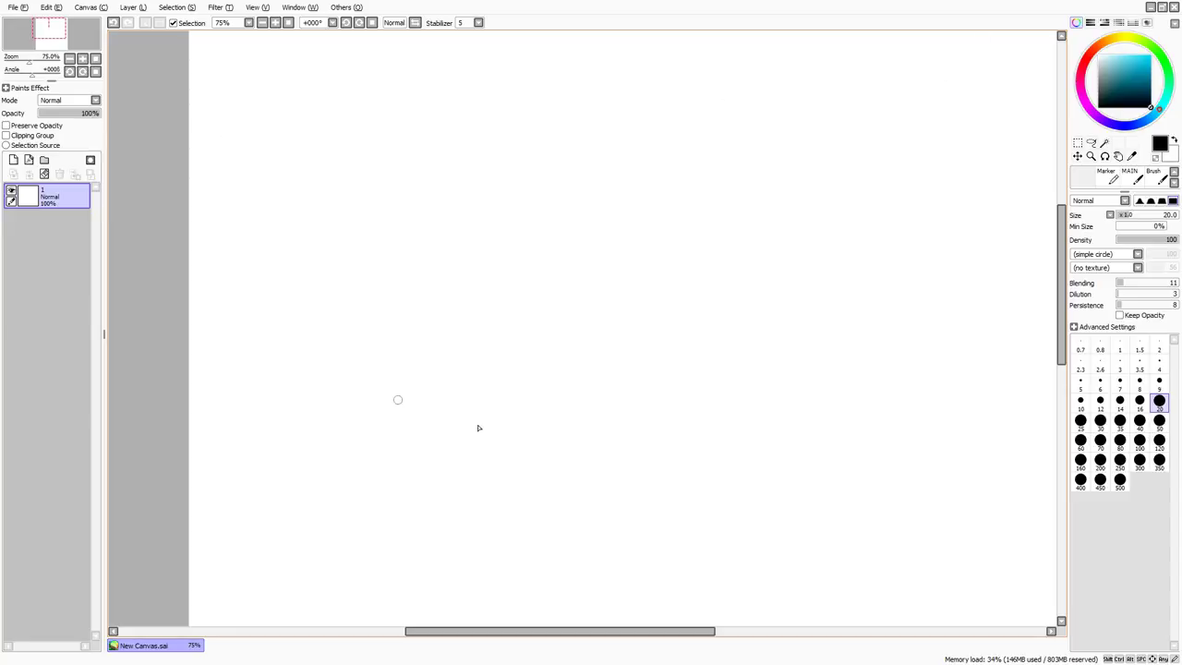
# Hide all the interface panels and bring them back, toggling the display several times.
pyautogui.press('Tab')
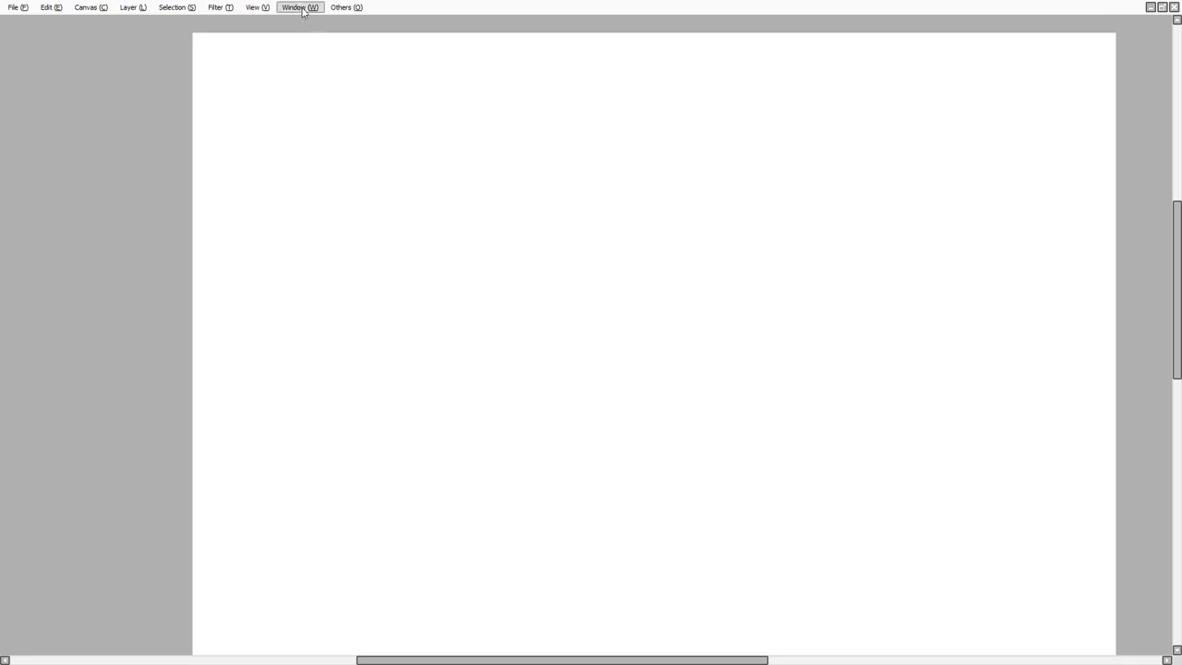
pyautogui.click(303, 8)
pyautogui.click(303, 8)
pyautogui.click(193, 176)
pyautogui.press('Tab')
pyautogui.press('Tab')
pyautogui.press('Tab')
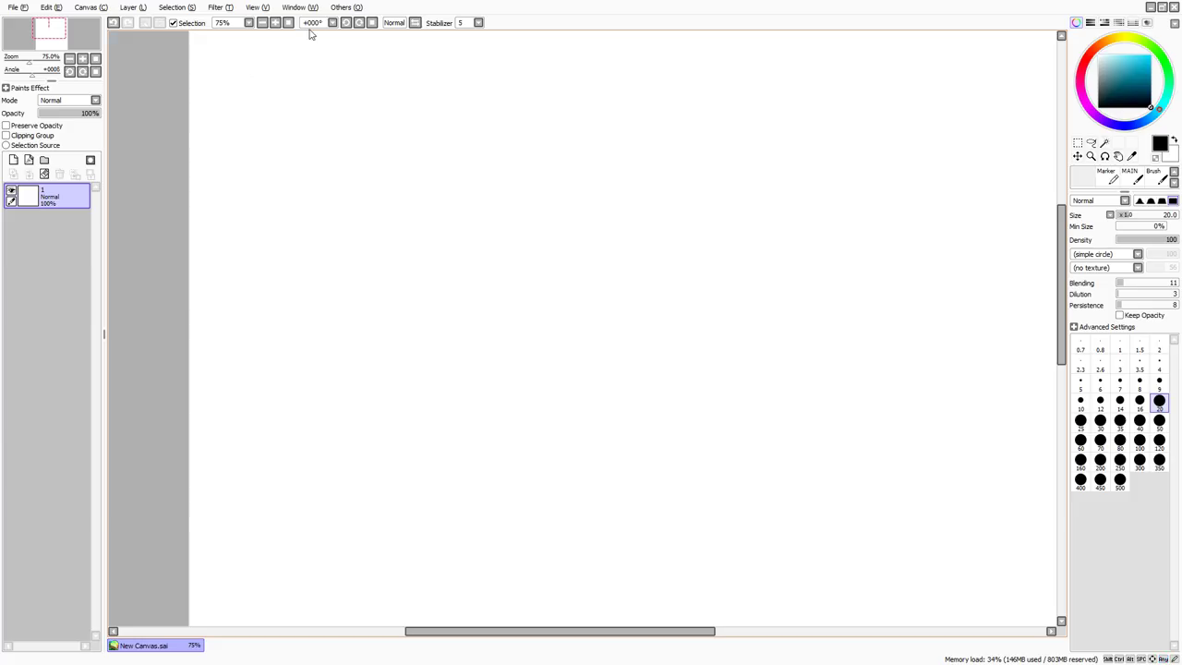
# Move the colour and tool panels next to the layer panel and display the canvas in a floating window.
pyautogui.click(300, 8)
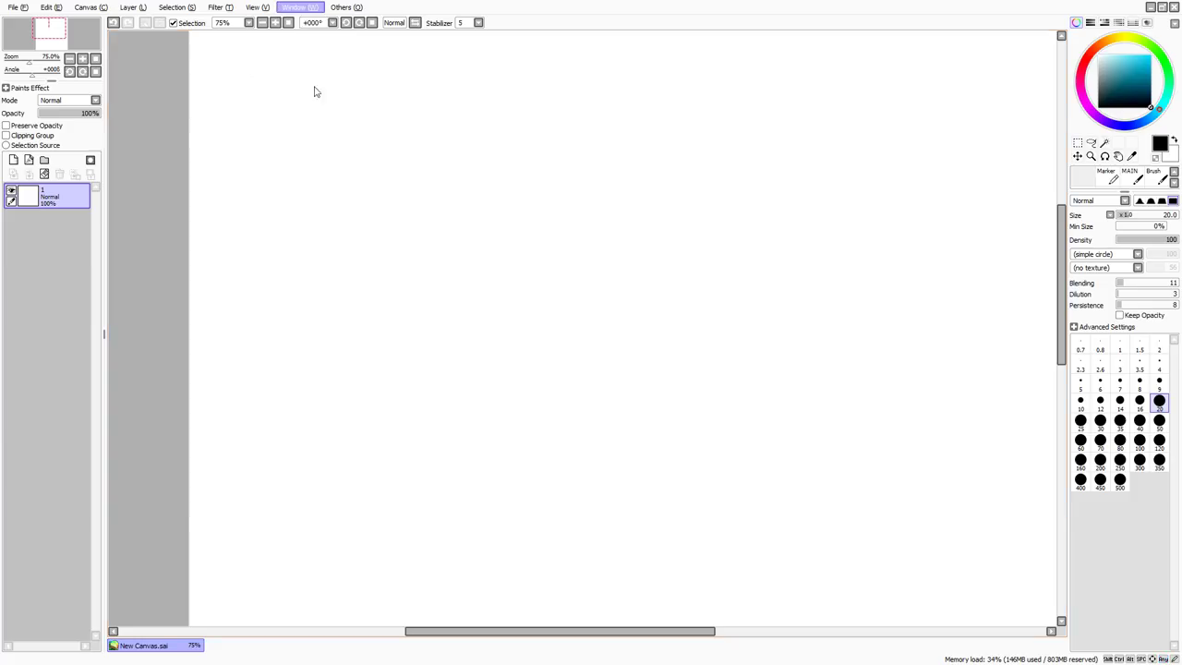
pyautogui.click(330, 221)
pyautogui.click(285, 7)
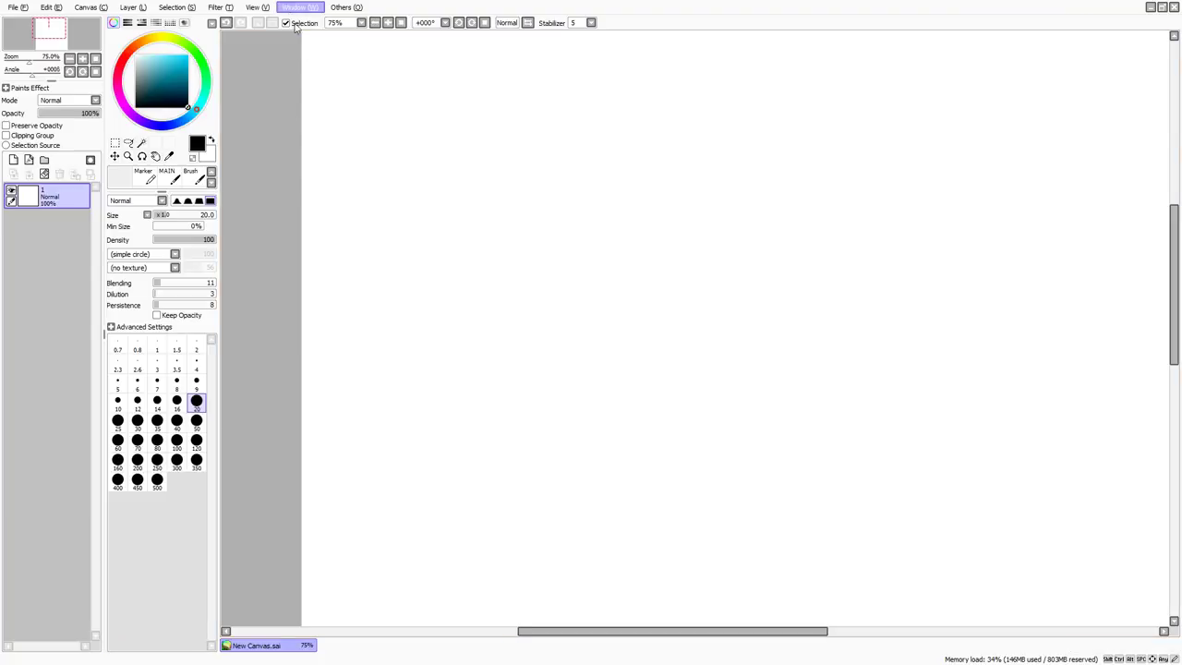
pyautogui.click(324, 241)
# Close the canvas shown at 75% without saving and maximize the remaining canvas window.
pyautogui.click(295, 7)
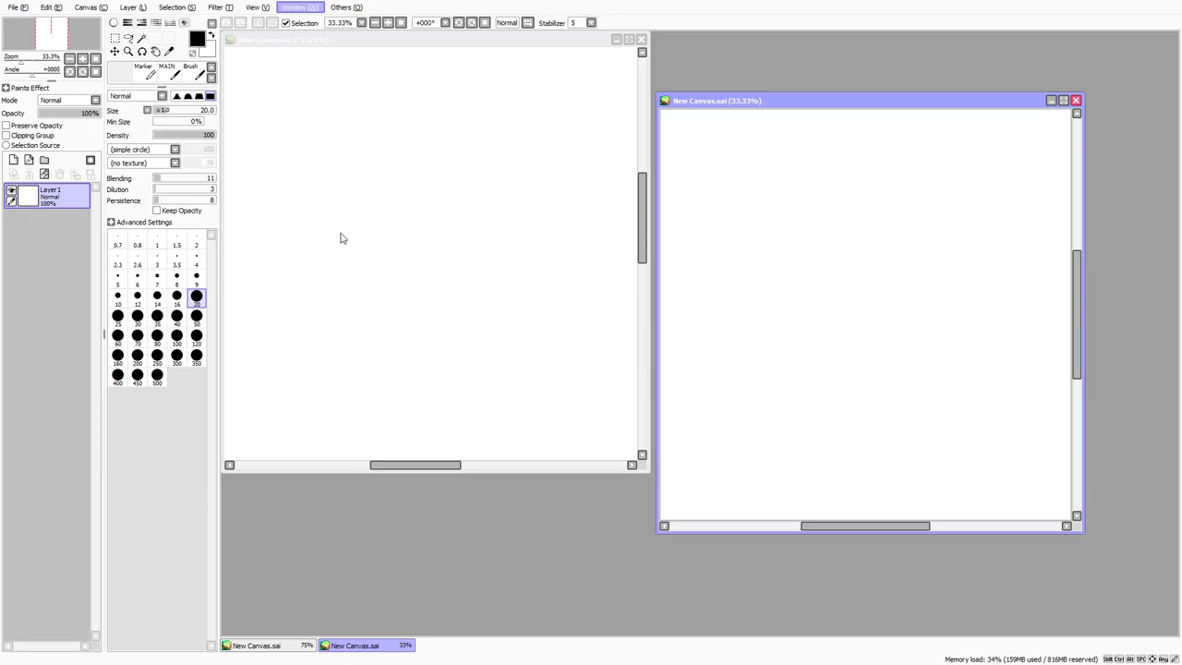
pyautogui.click(349, 244)
pyautogui.click(472, 163)
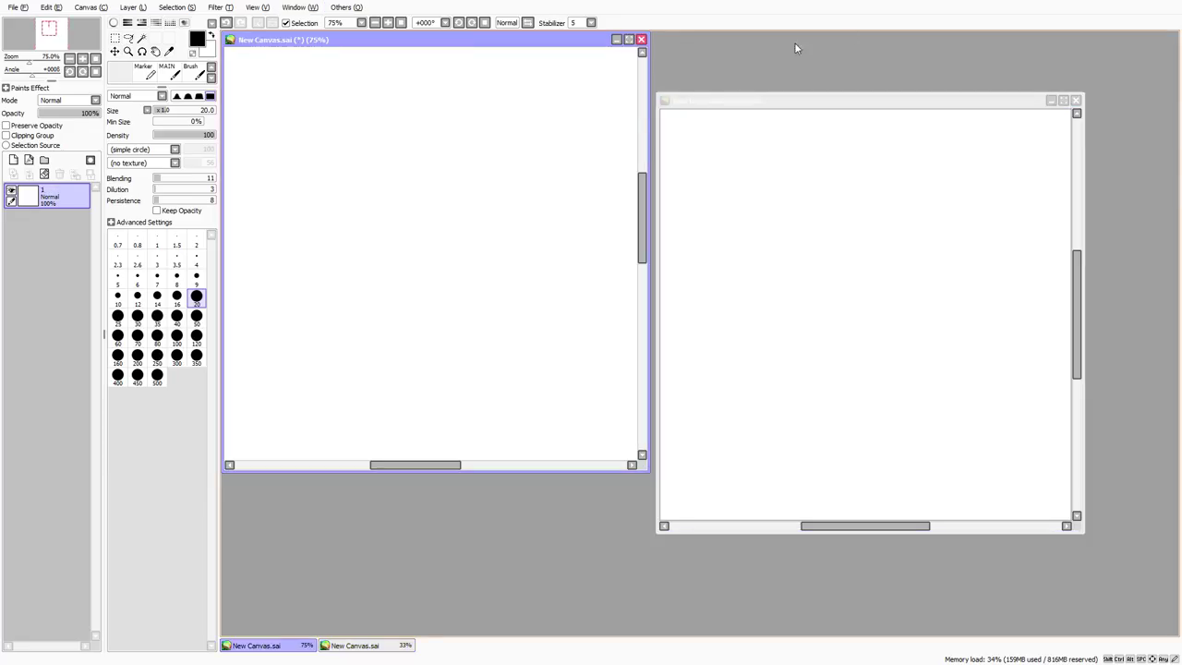
pyautogui.click(643, 42)
pyautogui.click(605, 383)
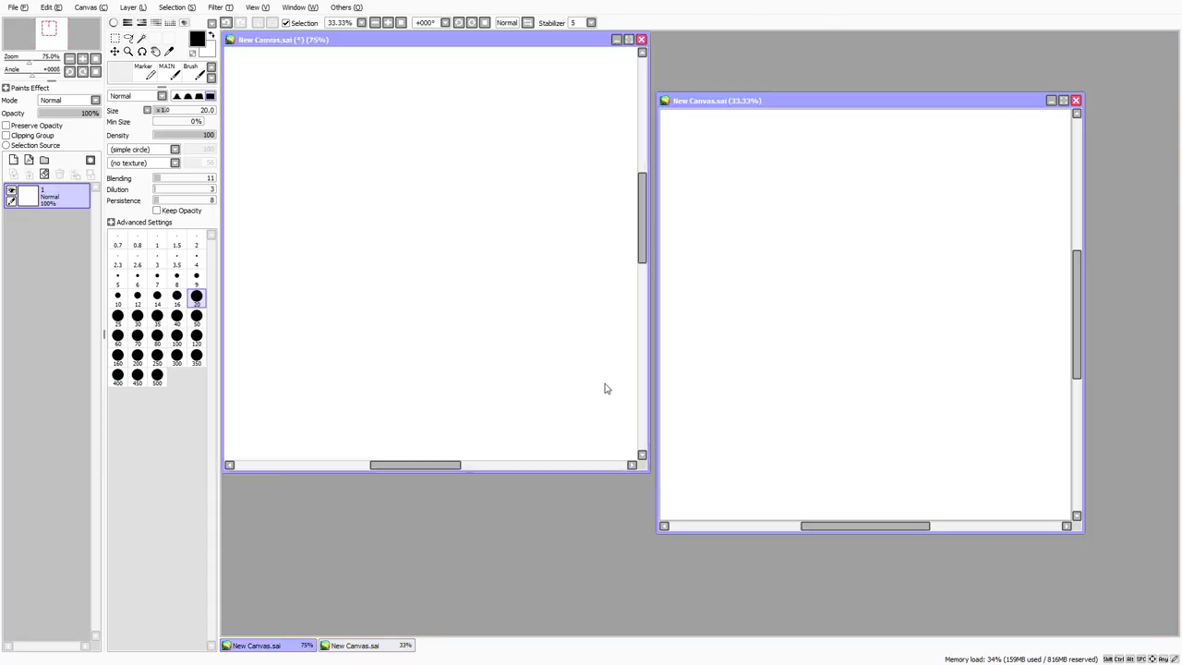
pyautogui.click(1064, 101)
# Switch the navigator and layer panels to the opposite side and back, and return the colour and tool panels to the right side.
pyautogui.click(303, 9)
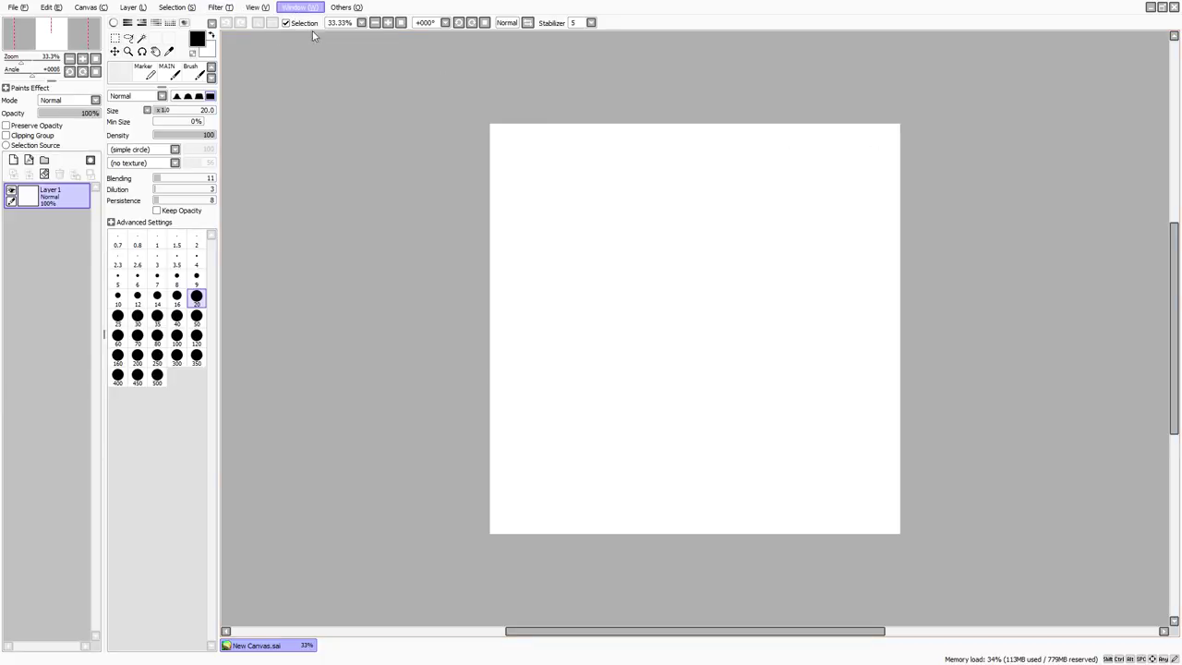
pyautogui.click(366, 210)
pyautogui.click(307, 7)
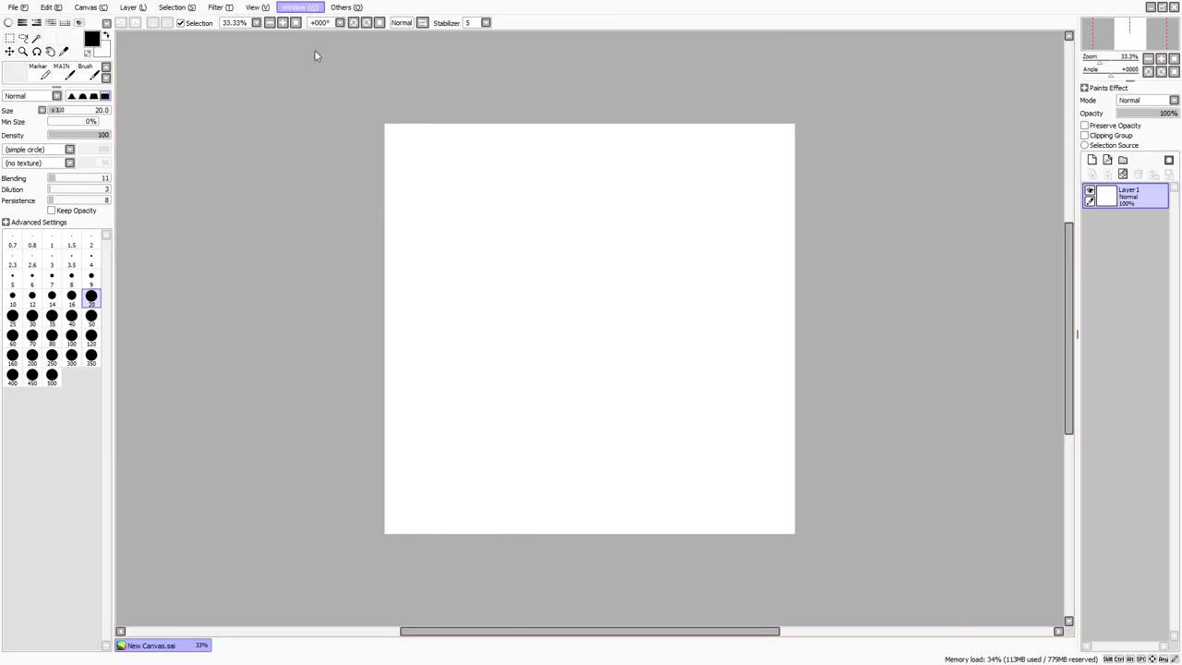
pyautogui.click(325, 214)
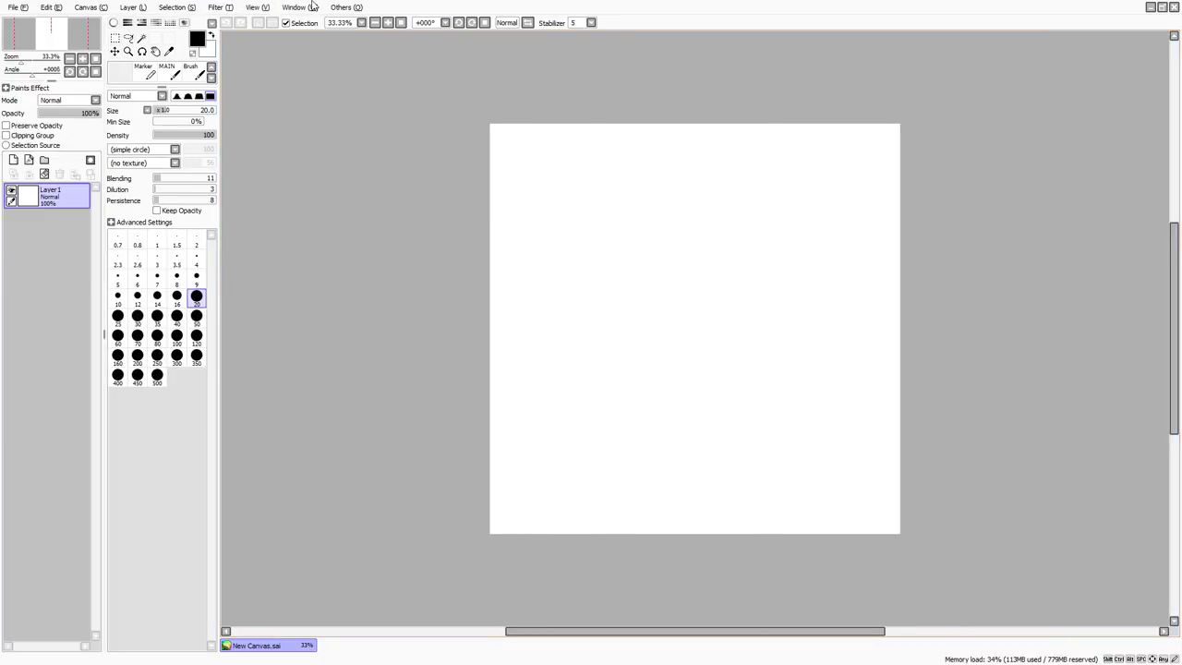
pyautogui.click(354, 225)
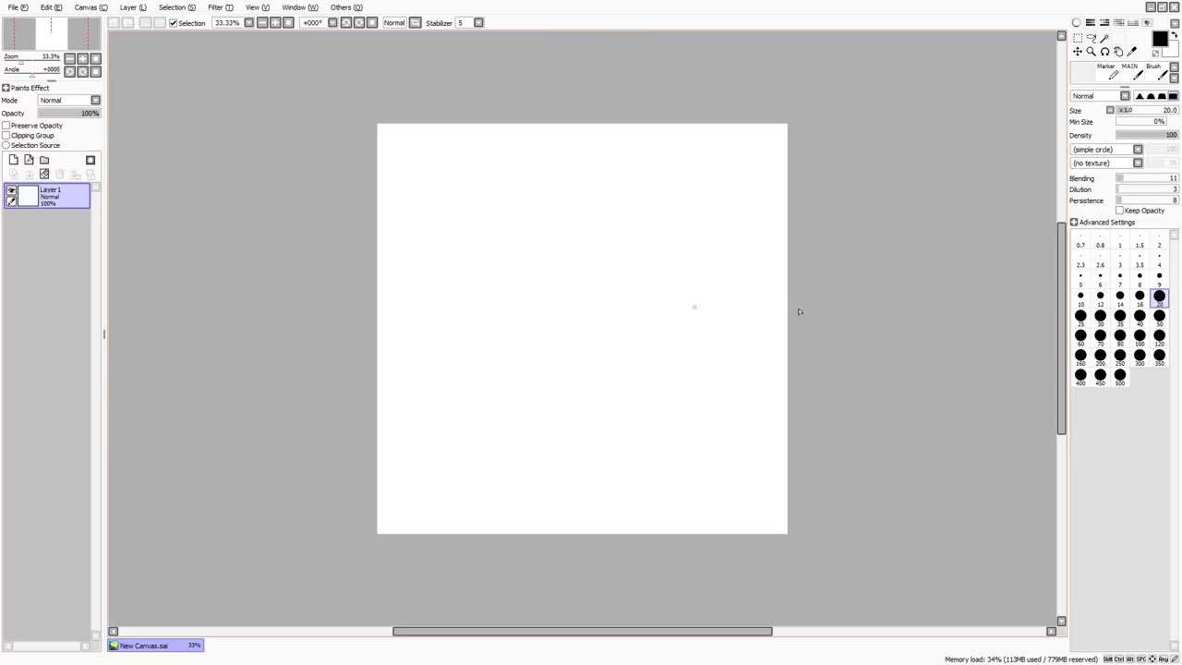
# Toggle the interface panels off and on repeatedly, drawing and undoing a short test stroke in between.
pyautogui.press('Tab')
pyautogui.press('Tab')
pyautogui.press('Tab')
pyautogui.press('Tab')
pyautogui.press('Tab')
pyautogui.moveTo(575, 256)
pyautogui.mouseDown()
pyautogui.moveTo(674, 333)
pyautogui.moveTo(668, 382)
pyautogui.moveTo(665, 232)
pyautogui.moveTo(609, 345)
pyautogui.mouseUp()
pyautogui.hotkey('ctrl', 'z')
pyautogui.press('Tab')
# Put the canvas in a floating window, align it with the workspace's upper-left corner and enlarge it to fill most of the area.
pyautogui.click(1161, 6)
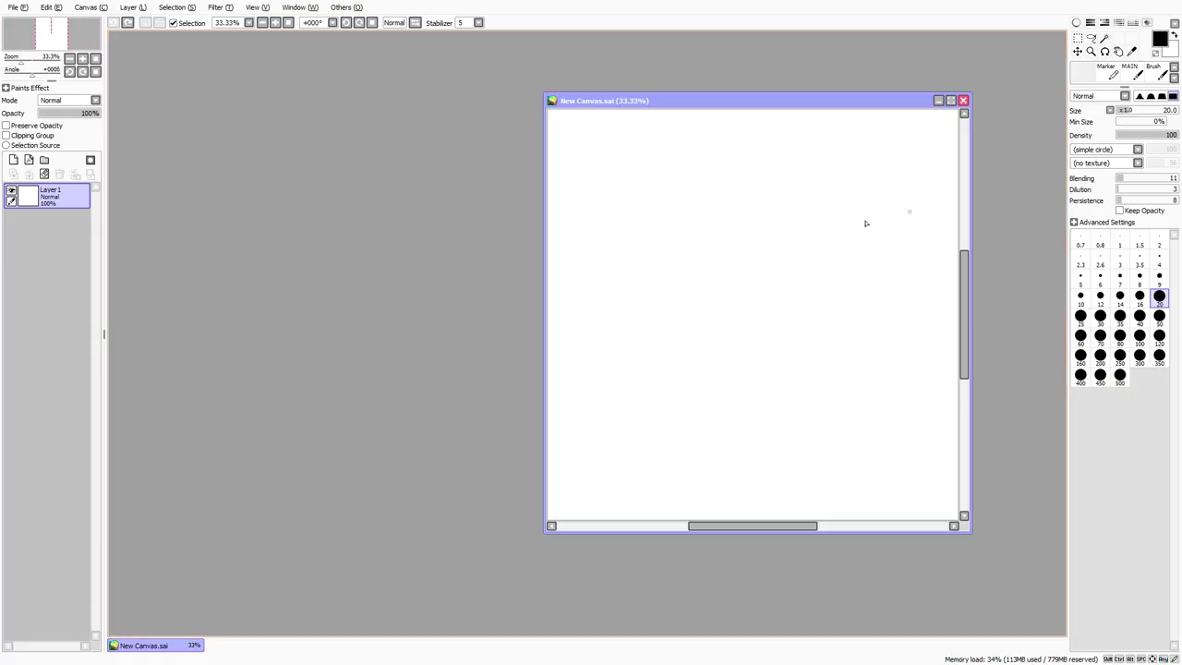
pyautogui.moveTo(556, 114); pyautogui.dragTo(120, 56)
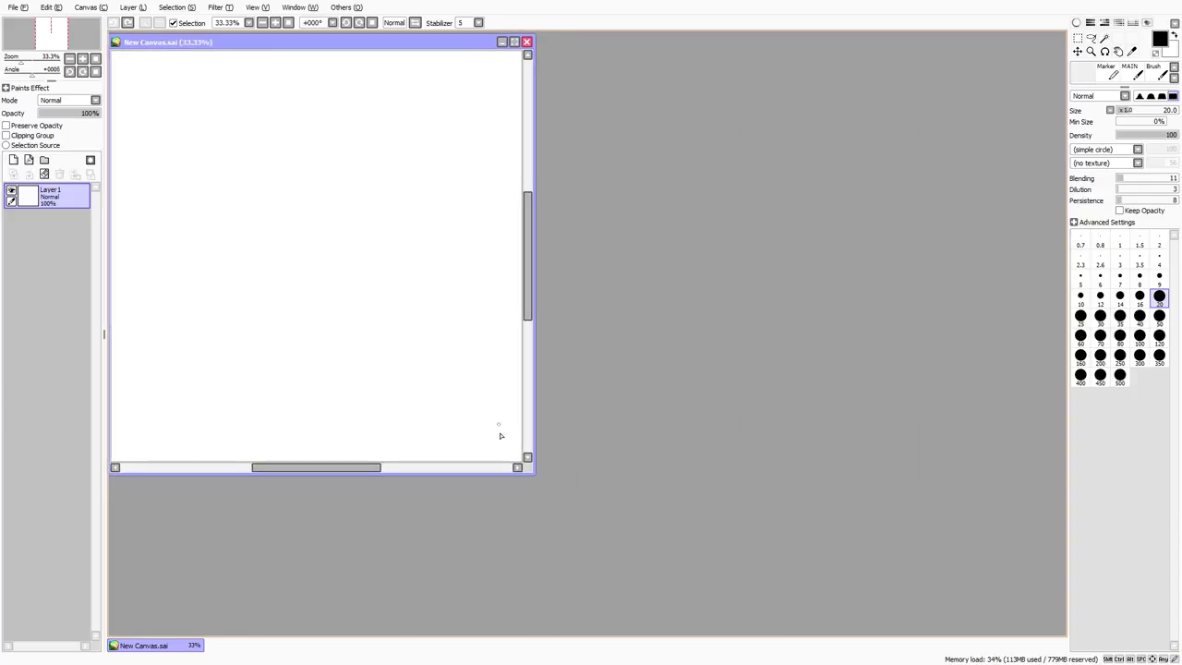
pyautogui.moveTo(540, 480); pyautogui.dragTo(996, 642)
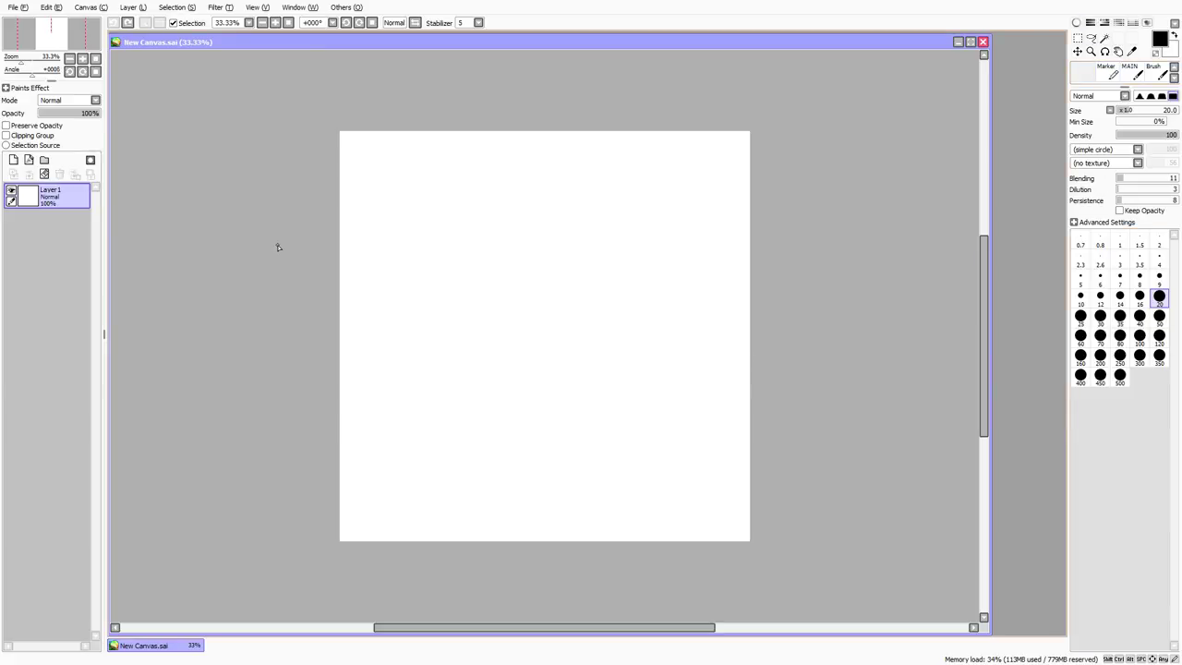
# Create a second canvas with the default settings, move and resize its window with the panels hidden, and close it.
pyautogui.hotkey('ctrl', 'n')
pyautogui.press('Return')
pyautogui.press('Tab')
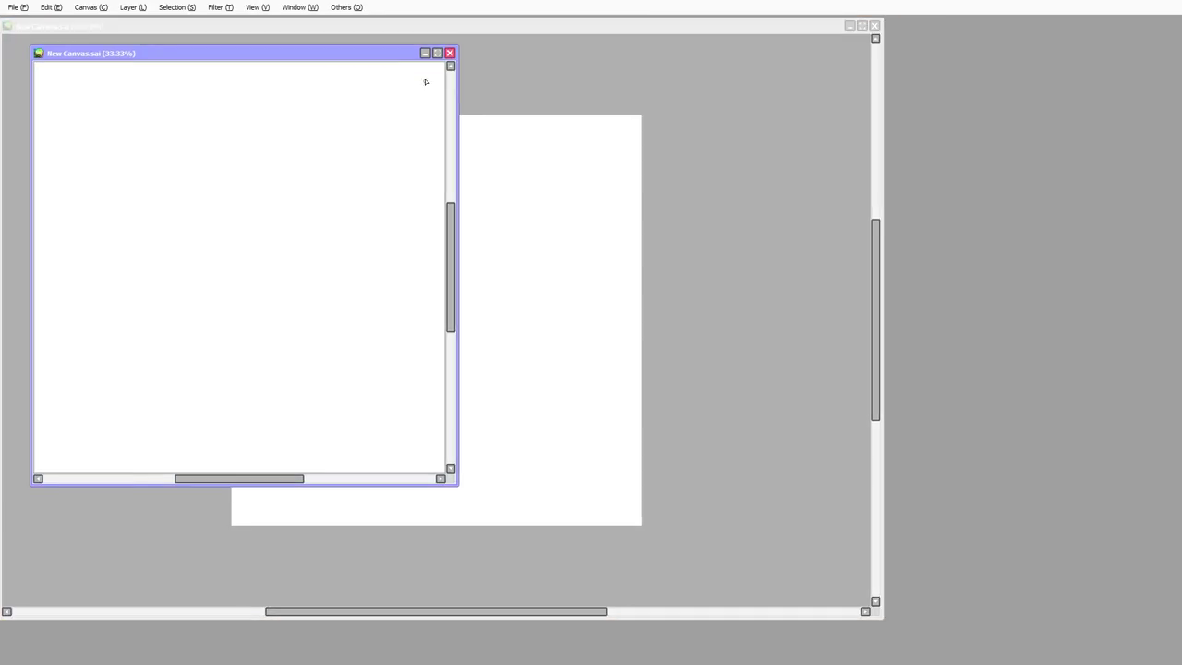
pyautogui.moveTo(372, 58); pyautogui.dragTo(1152, 22)
pyautogui.moveTo(808, 445); pyautogui.dragTo(892, 401)
pyautogui.moveTo(938, 21); pyautogui.dragTo(683, 201)
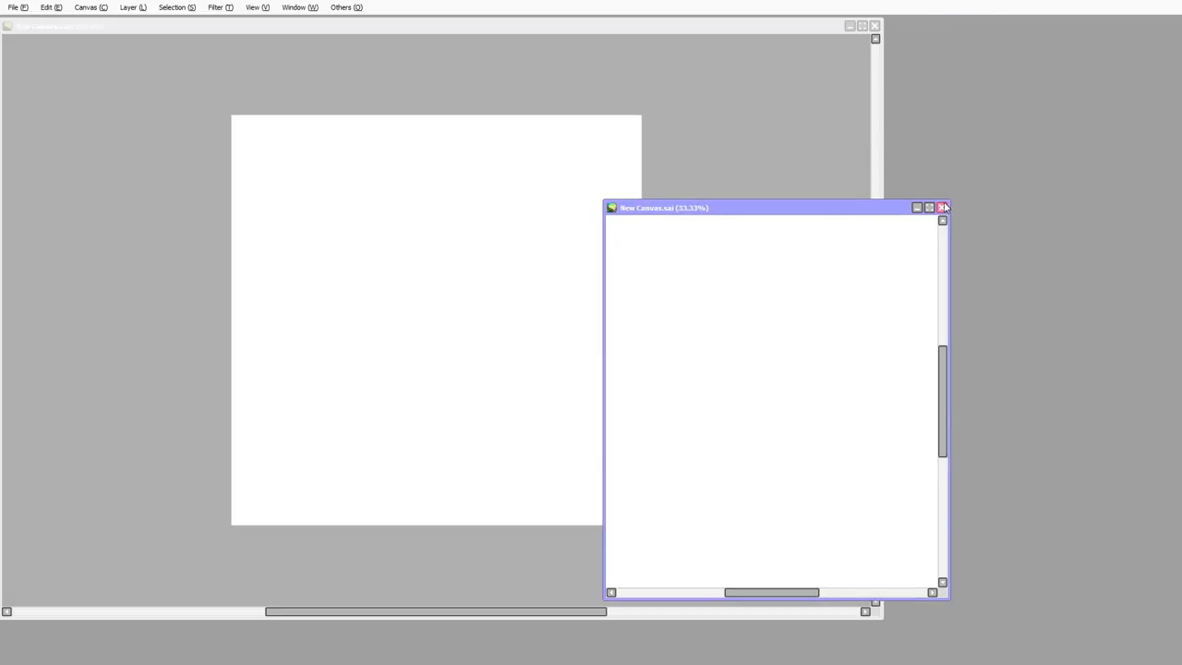
pyautogui.click(942, 207)
pyautogui.press('Tab')
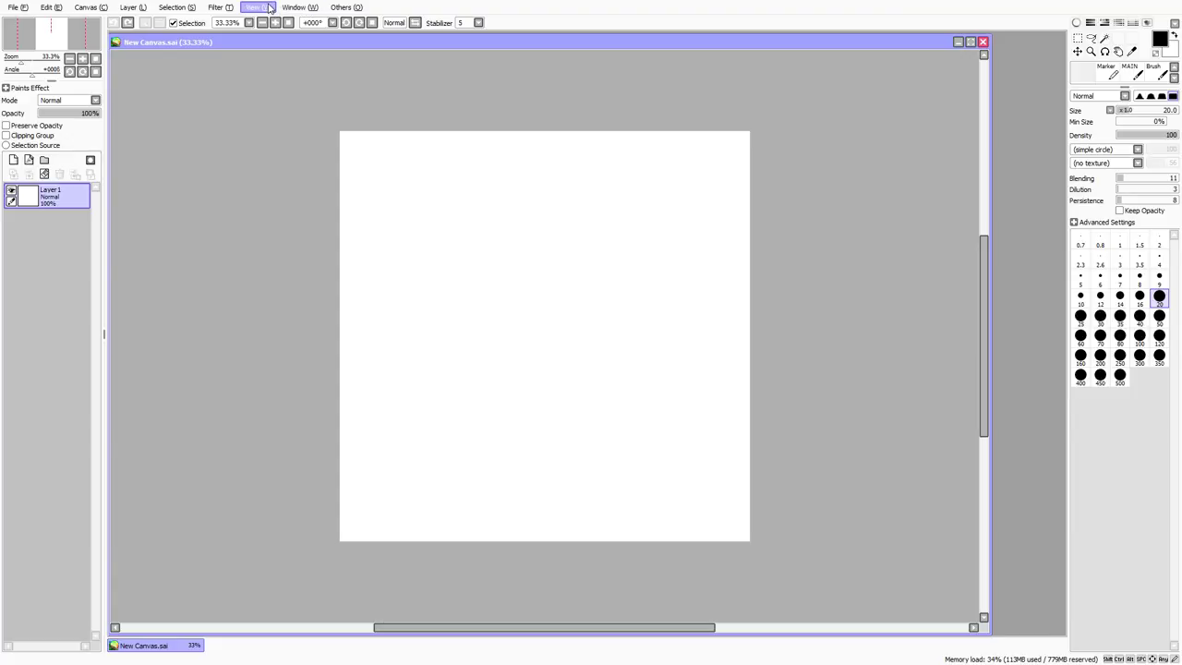
# Open a second view of the same canvas and scribble loose black curves and loops across it.
pyautogui.click(272, 10)
pyautogui.click(306, 54)
pyautogui.moveTo(399, 282)
pyautogui.mouseDown()
pyautogui.moveTo(394, 243)
pyautogui.moveTo(519, 290)
pyautogui.mouseUp()
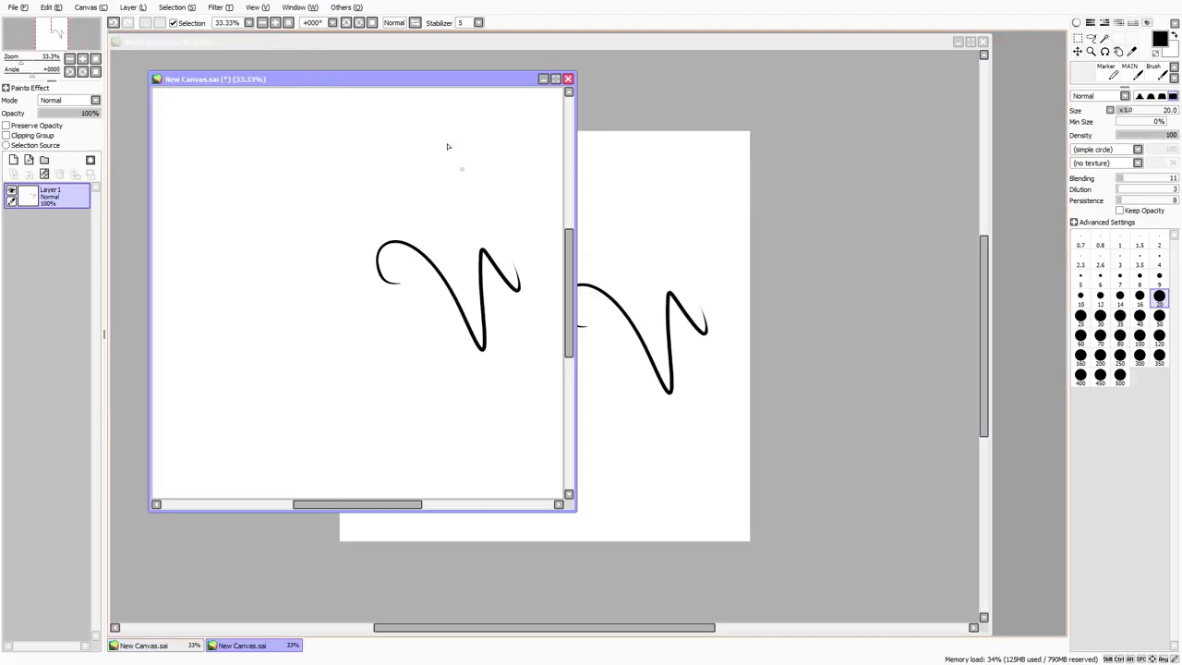
pyautogui.moveTo(405, 99); pyautogui.dragTo(298, 87)
pyautogui.moveTo(328, 234)
pyautogui.mouseDown()
pyautogui.moveTo(380, 252)
pyautogui.moveTo(426, 218)
pyautogui.mouseUp()
pyautogui.moveTo(249, 374); pyautogui.dragTo(475, 390)
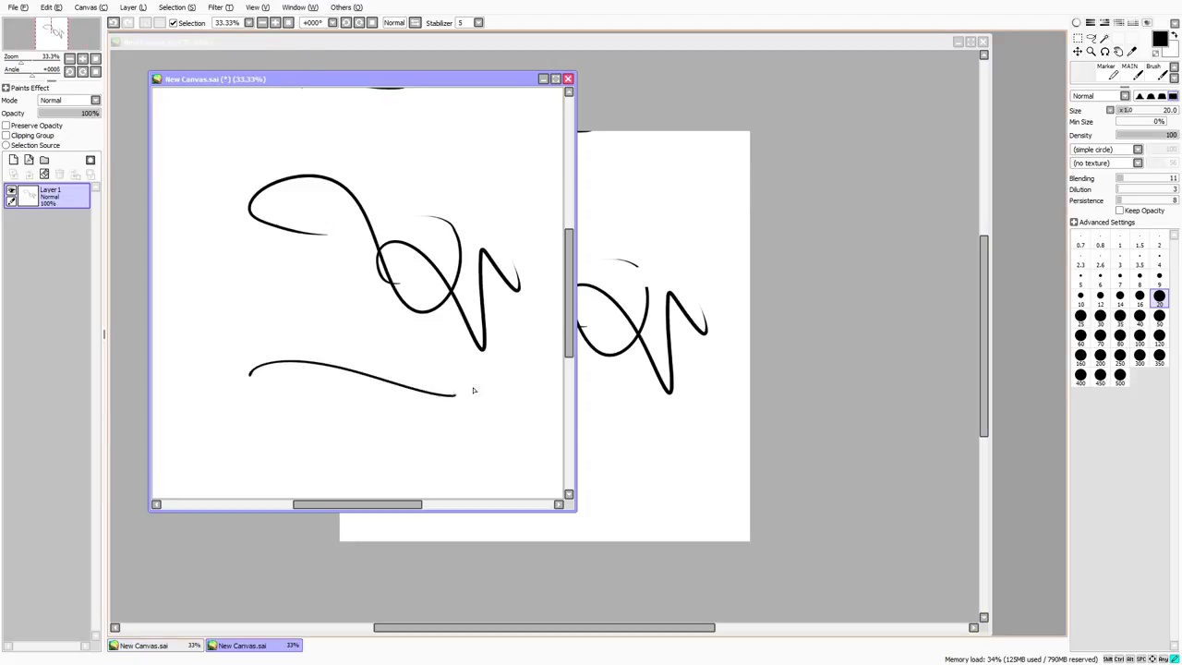
pyautogui.moveTo(423, 329); pyautogui.dragTo(267, 388)
pyautogui.moveTo(291, 306); pyautogui.dragTo(447, 224)
pyautogui.moveTo(328, 237)
pyautogui.mouseDown()
pyautogui.moveTo(511, 245)
pyautogui.moveTo(507, 230)
pyautogui.mouseUp()
pyautogui.moveTo(442, 163); pyautogui.dragTo(564, 240)
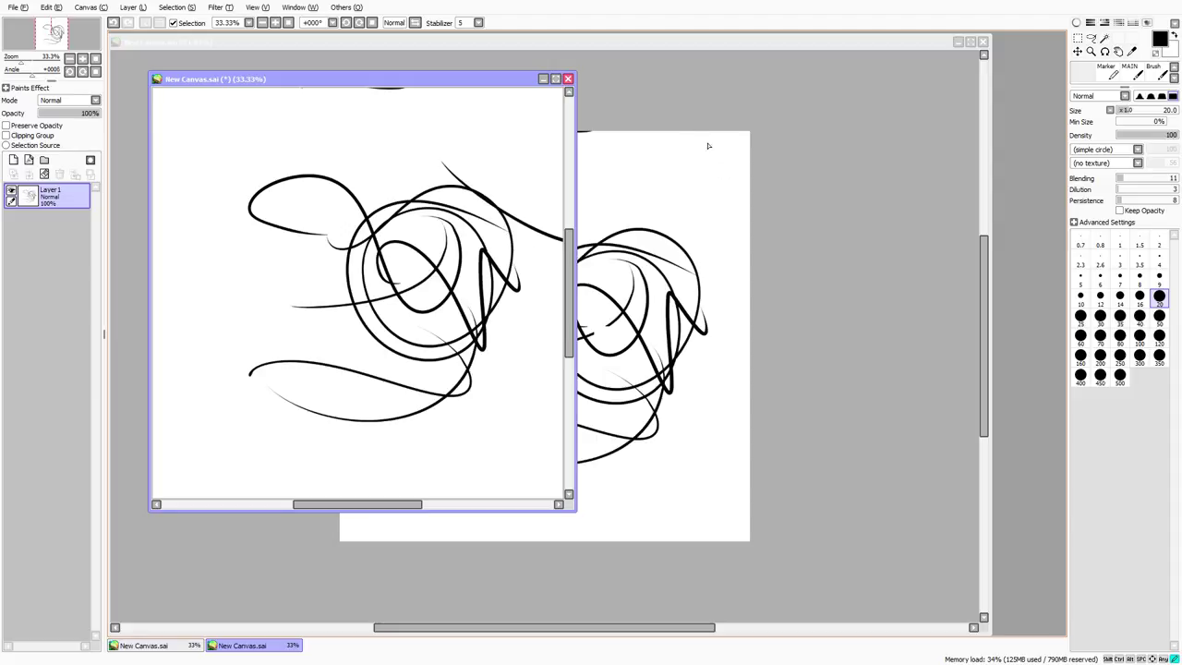
# Activate the original view, toggle the panels' display several times, and return to the second view.
pyautogui.click(707, 201)
pyautogui.press('Tab')
pyautogui.press('Tab')
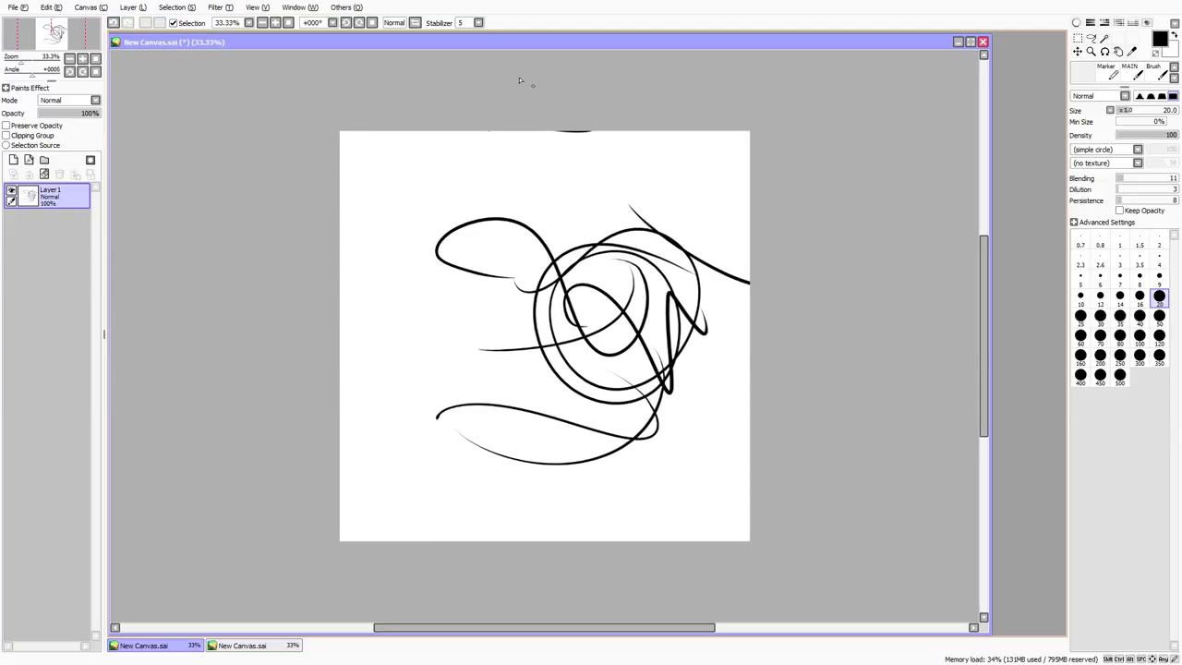
pyautogui.press('Tab')
pyautogui.press('Tab')
pyautogui.press('Tab')
pyautogui.press('Tab')
pyautogui.click(263, 646)
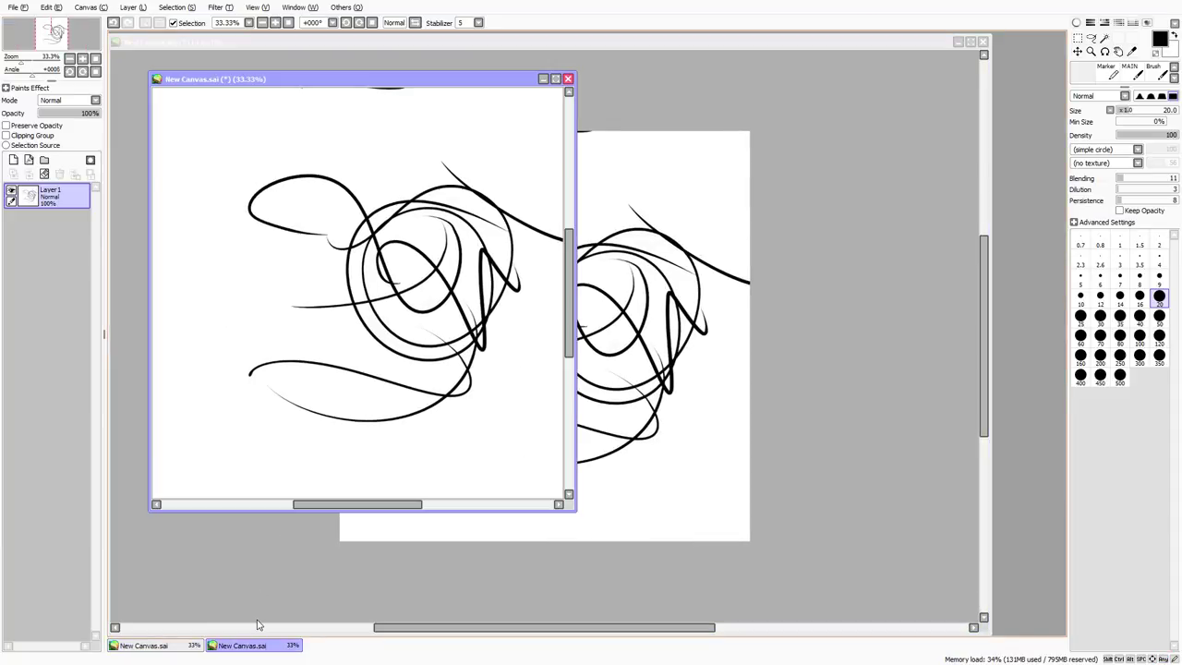
# Hide the panels, place the second view beside the main canvas window and shrink it to a small reference window.
pyautogui.press('Tab')
pyautogui.moveTo(235, 73); pyautogui.dragTo(937, 42)
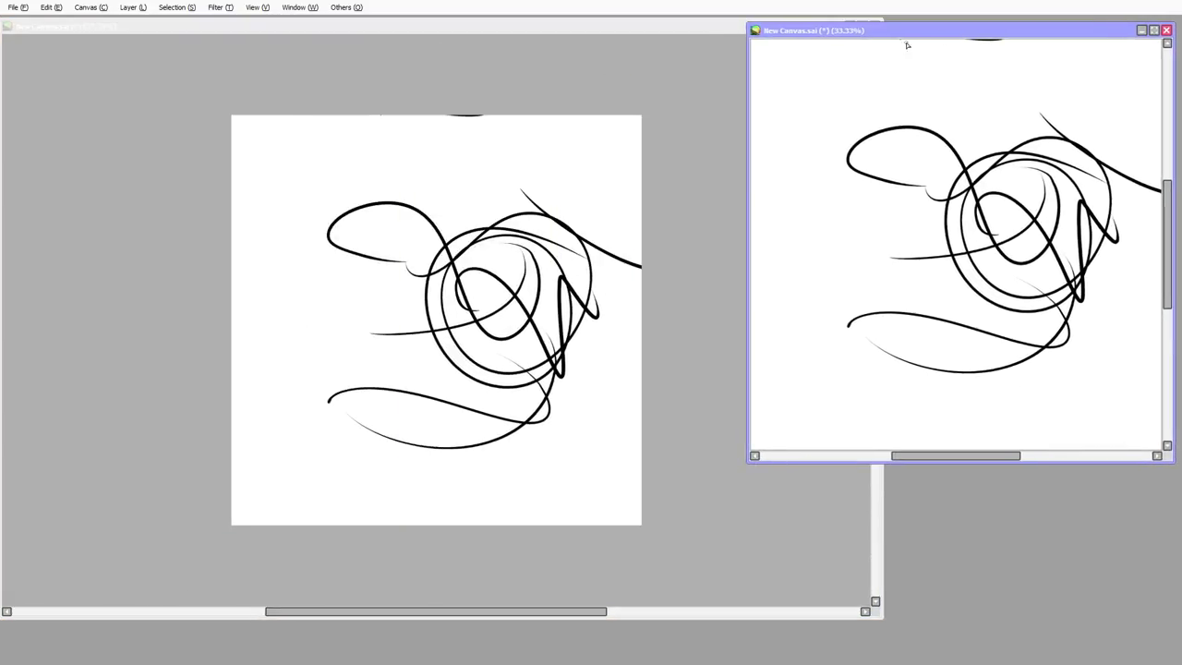
pyautogui.moveTo(748, 463); pyautogui.dragTo(882, 261)
pyautogui.press('Tab')
pyautogui.press('Tab')
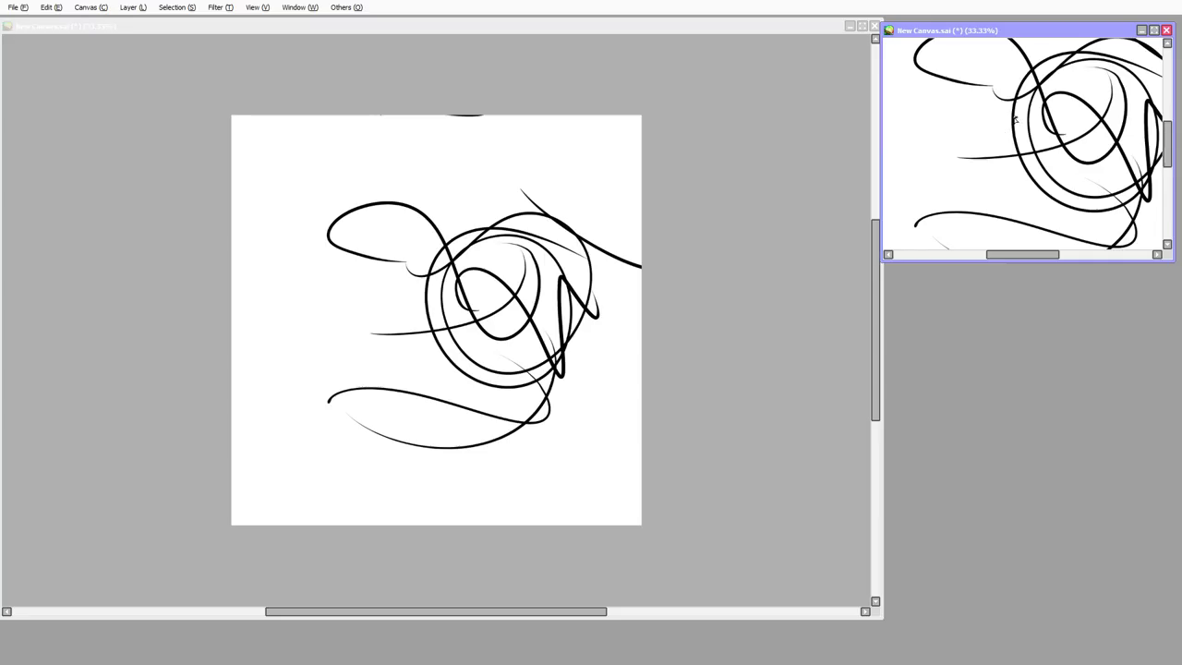
# Zoom the small reference view to 16.66% so the whole canvas fits, and clear the scribbles from the layer.
pyautogui.press('Tab')
pyautogui.click(95, 59)
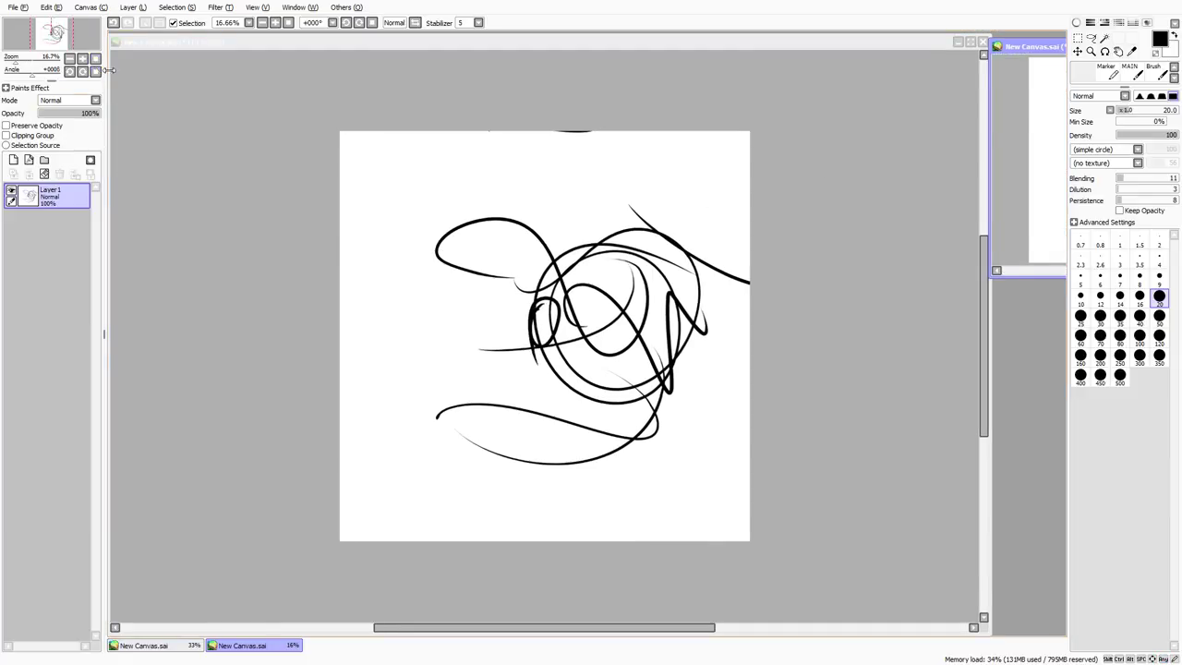
pyautogui.press('Tab')
pyautogui.press('Tab')
pyautogui.click(43, 172)
pyautogui.press('Tab')
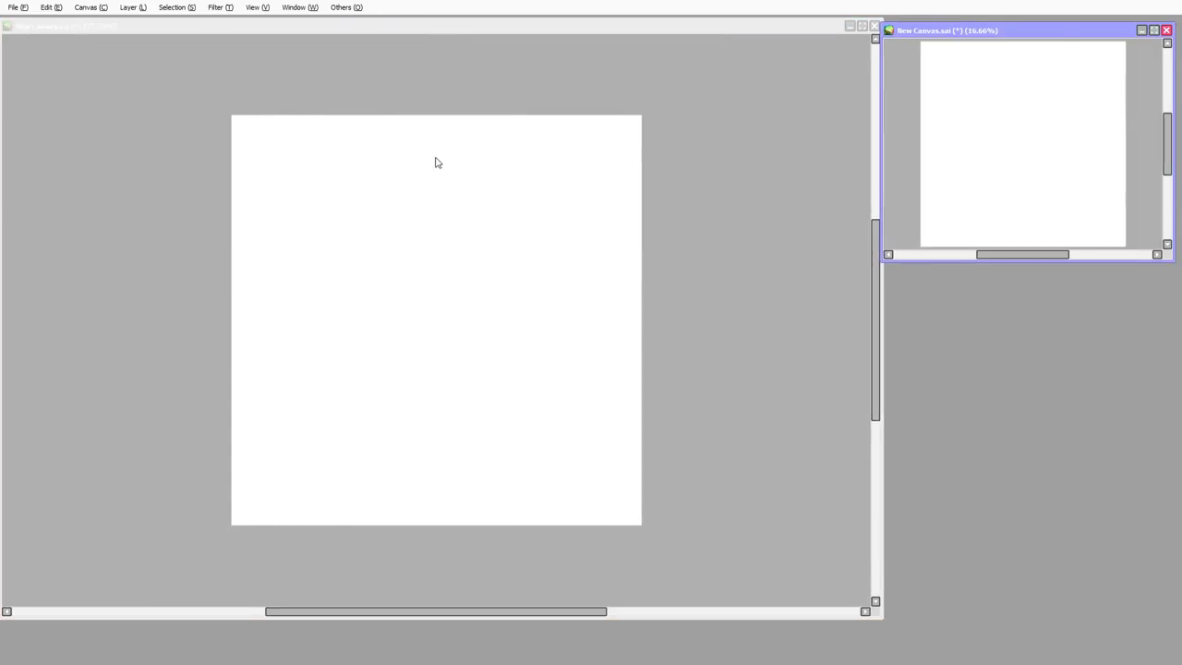
# Try another zoom level in the reference view, and set the main view to 50% with the panels hidden.
pyautogui.press('Tab')
pyautogui.click(275, 22)
pyautogui.press('Tab')
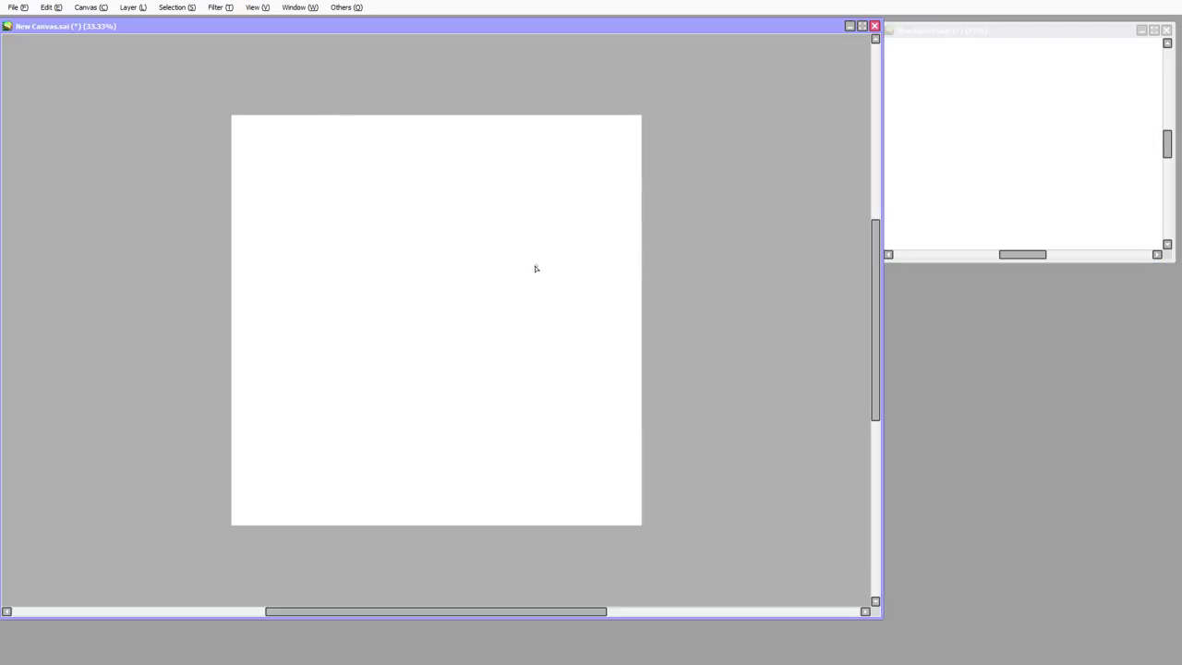
pyautogui.press('Tab')
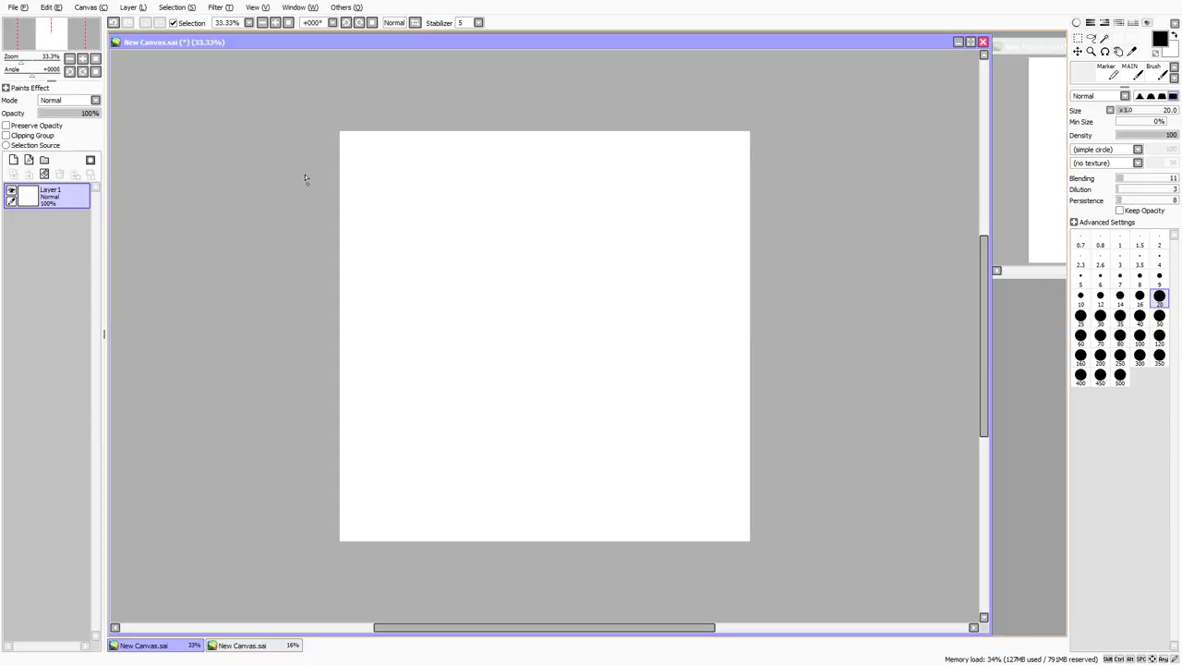
pyautogui.click(82, 58)
pyautogui.press('Tab')
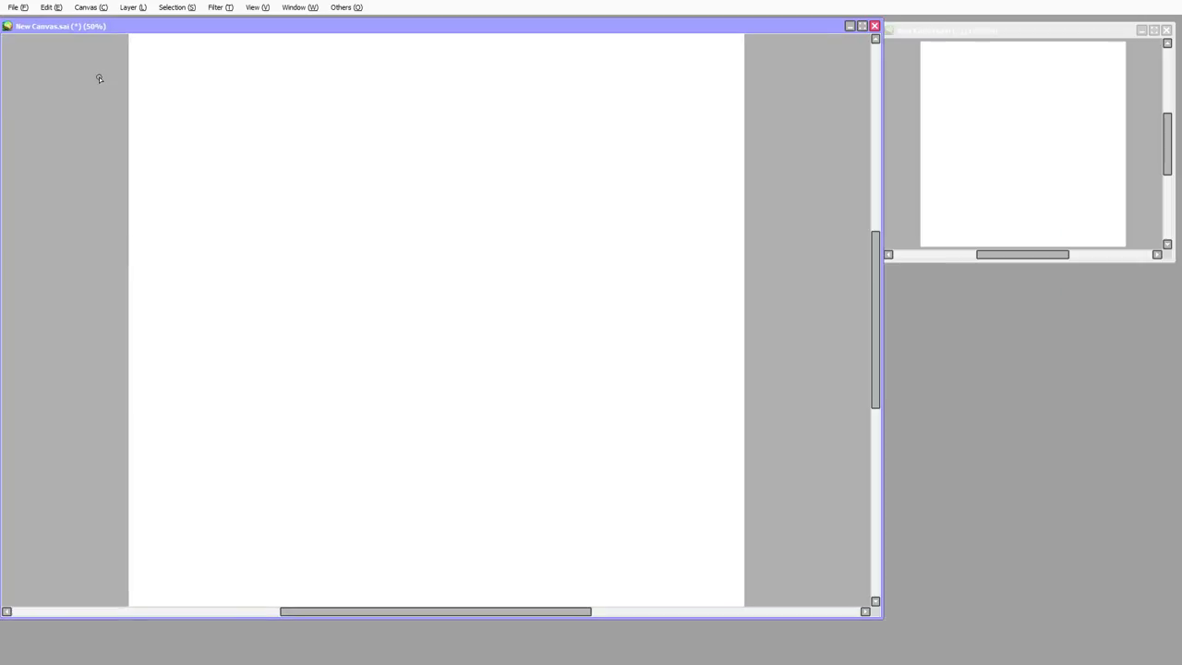
pyautogui.moveTo(437, 188); pyautogui.dragTo(525, 283)
pyautogui.hotkey('ctrl', 'z')
pyautogui.moveTo(409, 224)
pyautogui.mouseDown()
pyautogui.moveTo(420, 343)
pyautogui.moveTo(398, 242)
pyautogui.moveTo(362, 381)
pyautogui.mouseUp()
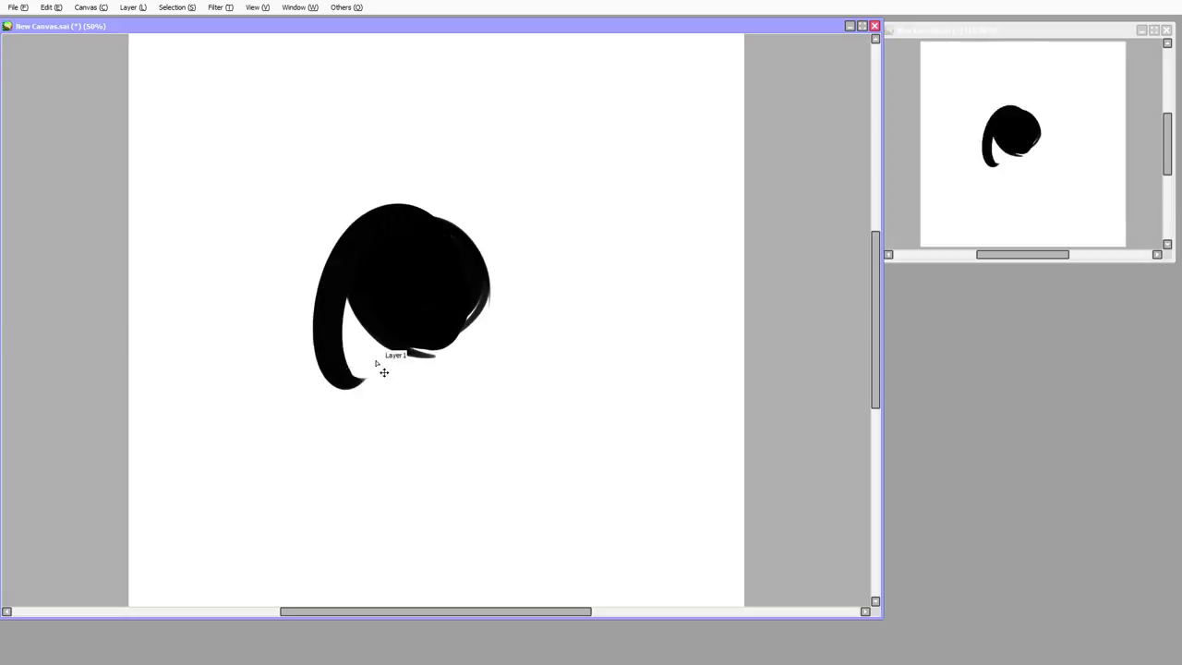
pyautogui.hotkey('ctrl', 'z')
pyautogui.hotkey('ctrl', 'z')
# Draw a rough black eye with an iris in the main view, plus thick strokes near the canvas's right edge.
pyautogui.moveTo(298, 432)
pyautogui.mouseDown()
pyautogui.moveTo(291, 371)
pyautogui.moveTo(261, 505)
pyautogui.moveTo(219, 522)
pyautogui.mouseUp()
pyautogui.moveTo(252, 475); pyautogui.dragTo(386, 377)
pyautogui.moveTo(300, 409); pyautogui.dragTo(458, 318)
pyautogui.moveTo(464, 238); pyautogui.dragTo(438, 324)
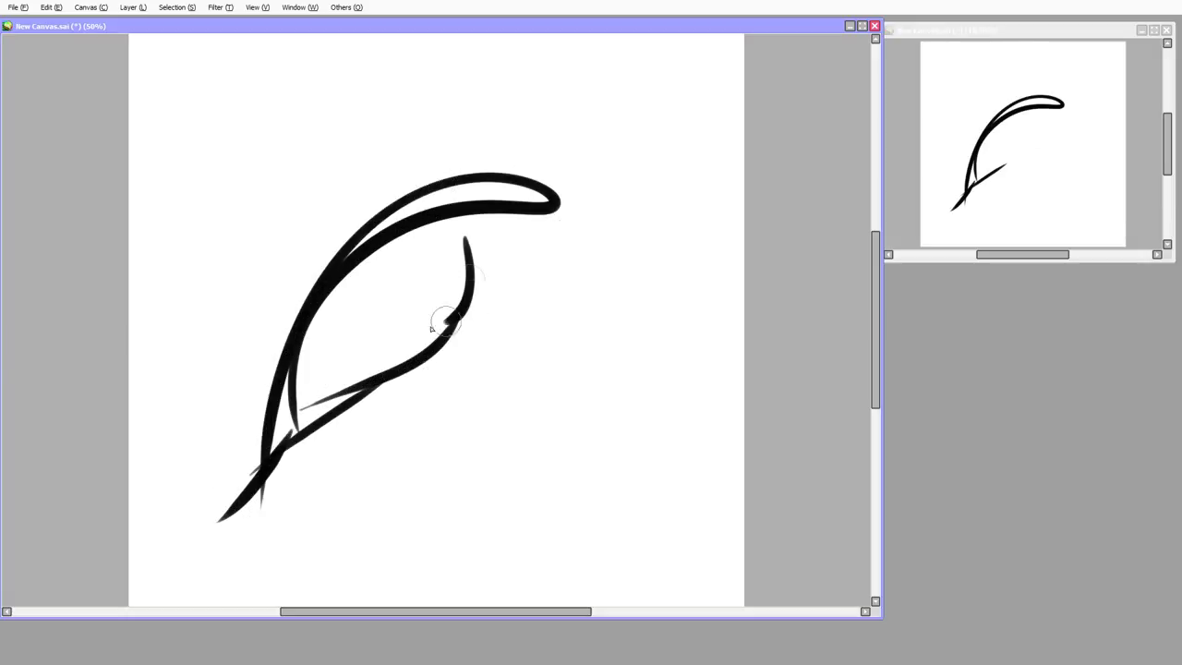
pyautogui.moveTo(297, 393)
pyautogui.mouseDown()
pyautogui.moveTo(398, 288)
pyautogui.moveTo(392, 277)
pyautogui.moveTo(350, 387)
pyautogui.moveTo(364, 268)
pyautogui.moveTo(355, 347)
pyautogui.mouseUp()
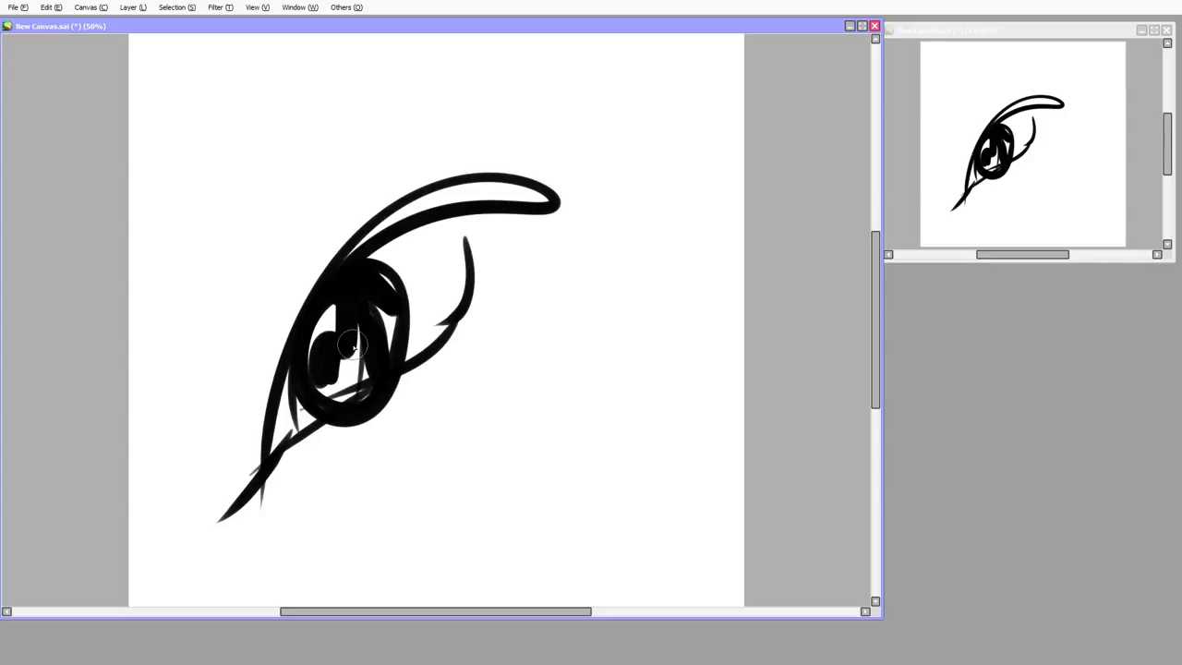
pyautogui.moveTo(626, 273)
pyautogui.mouseDown()
pyautogui.moveTo(649, 255)
pyautogui.moveTo(683, 136)
pyautogui.mouseUp()
# Clear the eye drawing from the layer and maximize the main canvas window with the panels shown.
pyautogui.press('Tab')
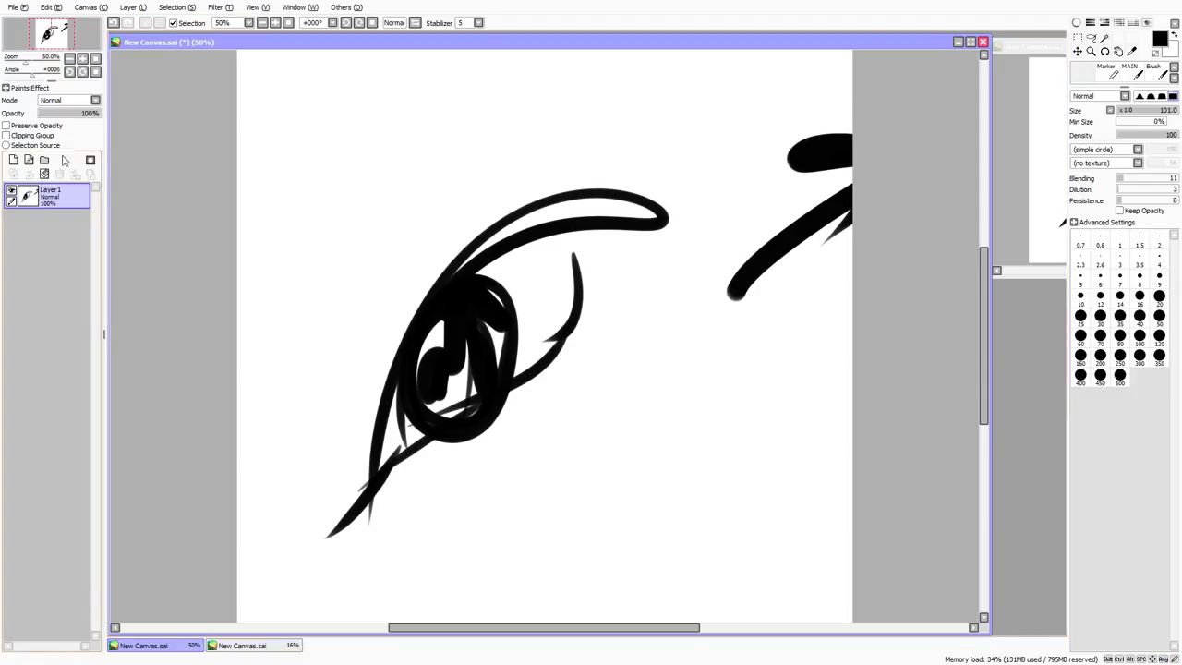
pyautogui.click(44, 173)
pyautogui.press('Tab')
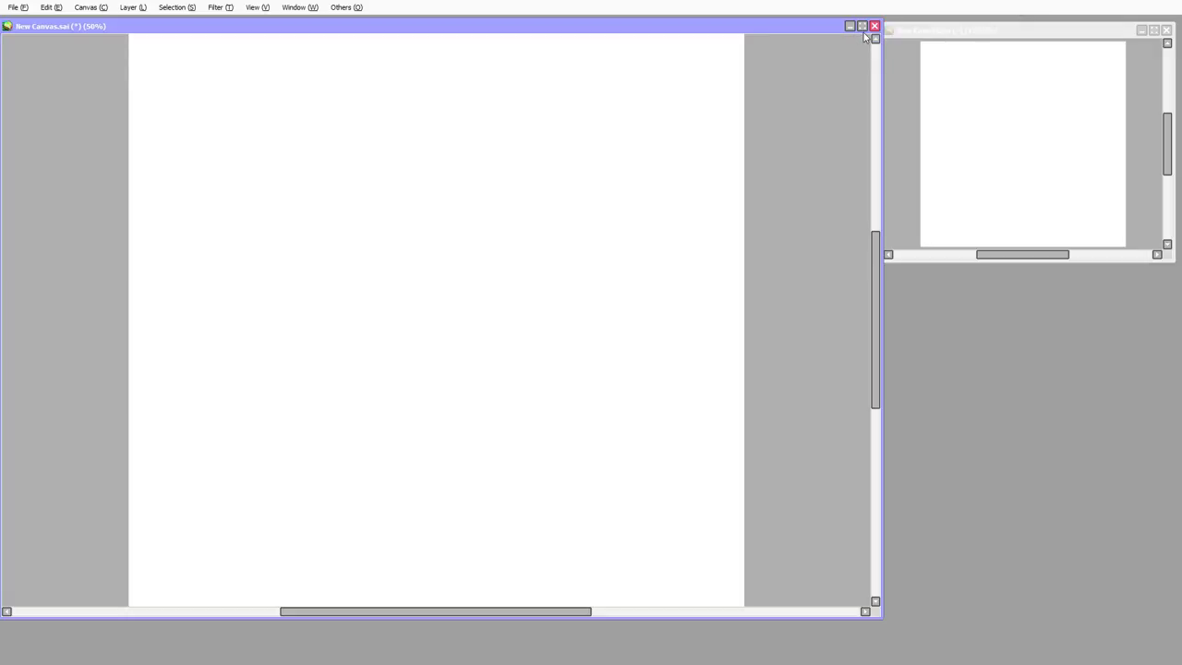
pyautogui.click(862, 26)
pyautogui.press('Tab')
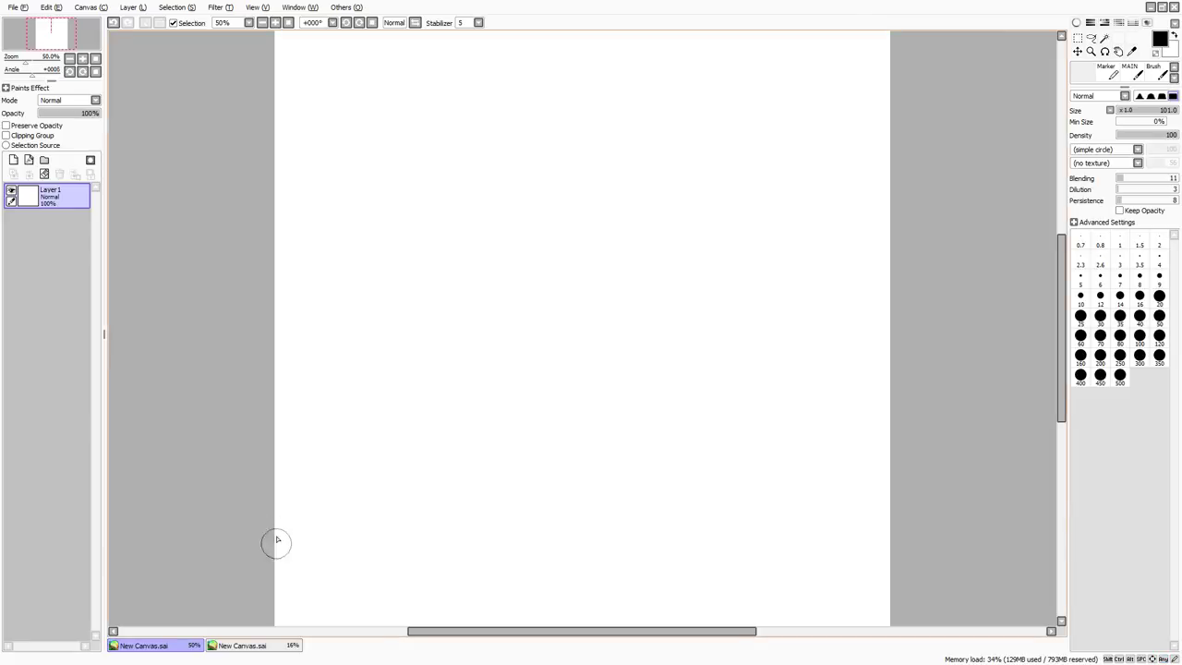
# Draw two curved black strokes and switch to the 16% view to compare them.
pyautogui.moveTo(337, 448); pyautogui.dragTo(485, 314)
pyautogui.moveTo(568, 279); pyautogui.dragTo(592, 191)
pyautogui.click(262, 649)
pyautogui.click(262, 652)
pyautogui.click(262, 651)
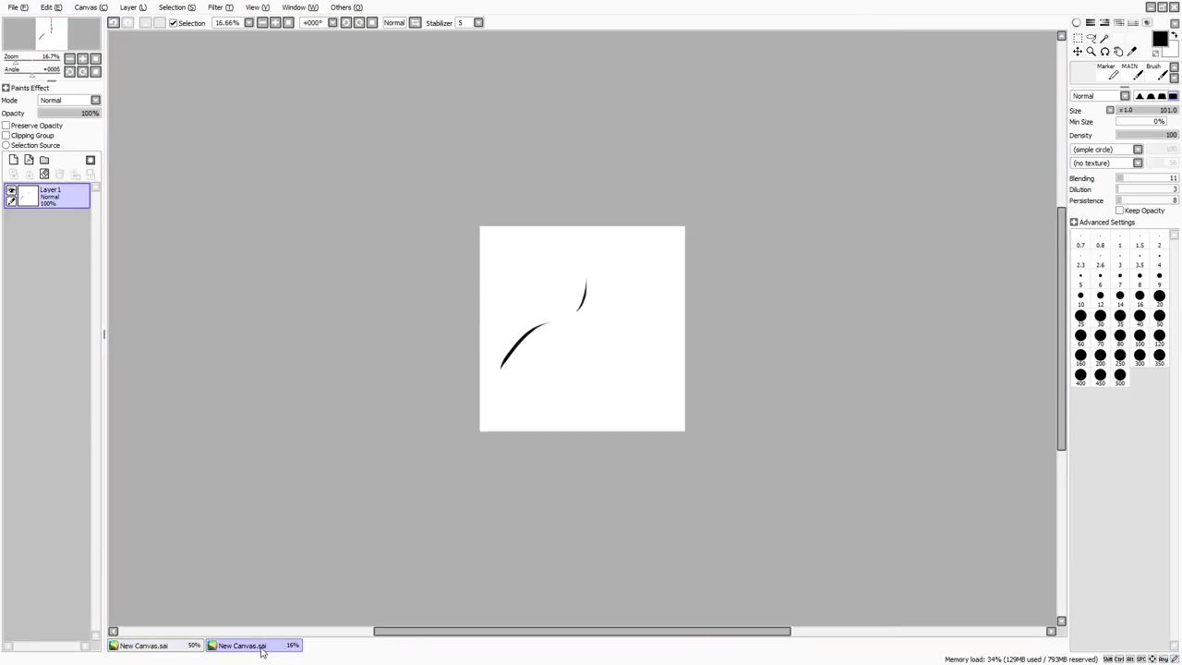
pyautogui.click(262, 651)
pyautogui.click(262, 650)
# Close the second view of the canvas, clear the layer, and open the list of view commands.
pyautogui.hotkey('ctrl', 'w')
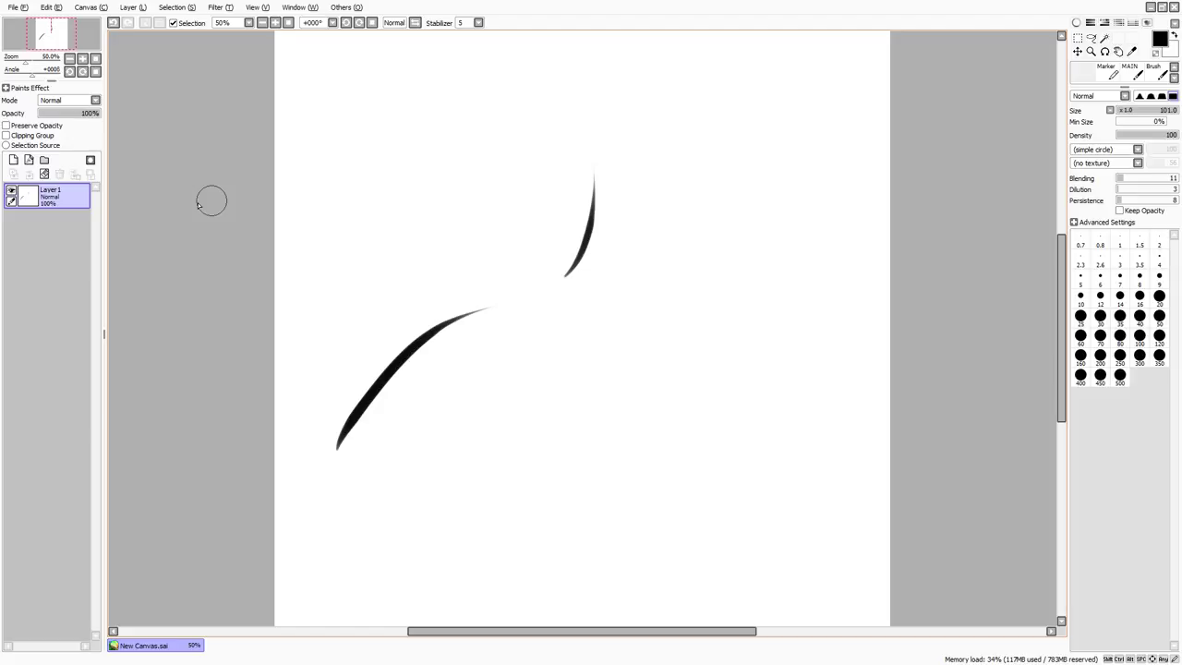
pyautogui.click(44, 173)
pyautogui.click(259, 7)
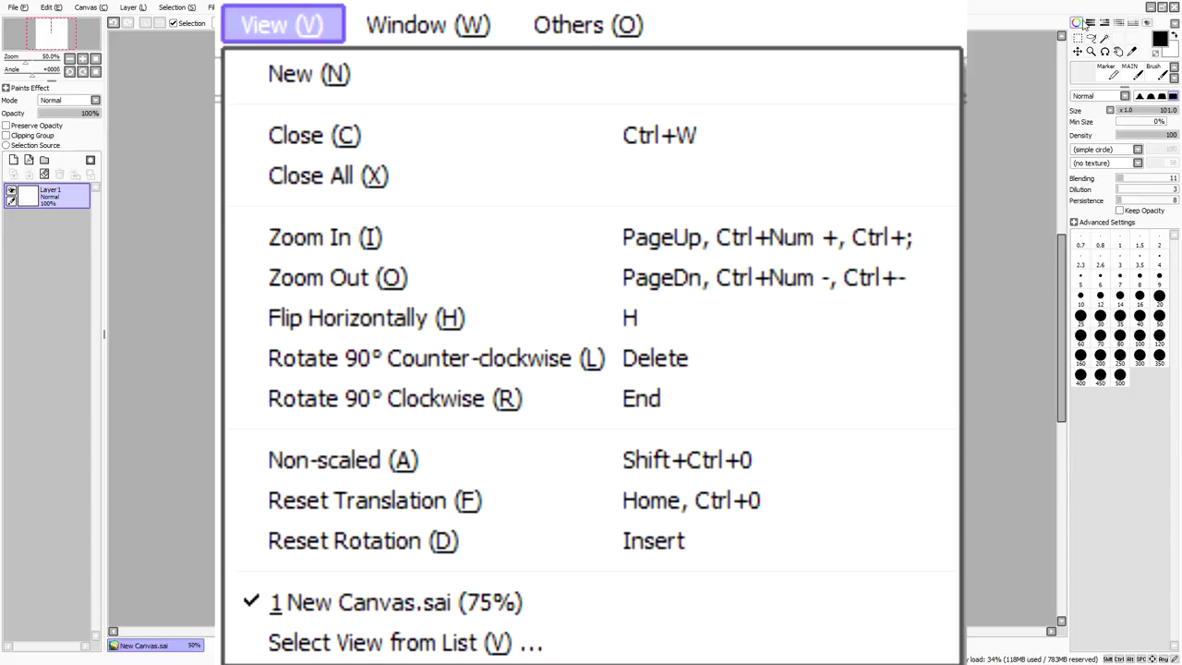
# Display the colour wheel, pick a dark teal and sketch a simple cartoon face with a tuft of hair at brush size 52.
pyautogui.click(1076, 22)
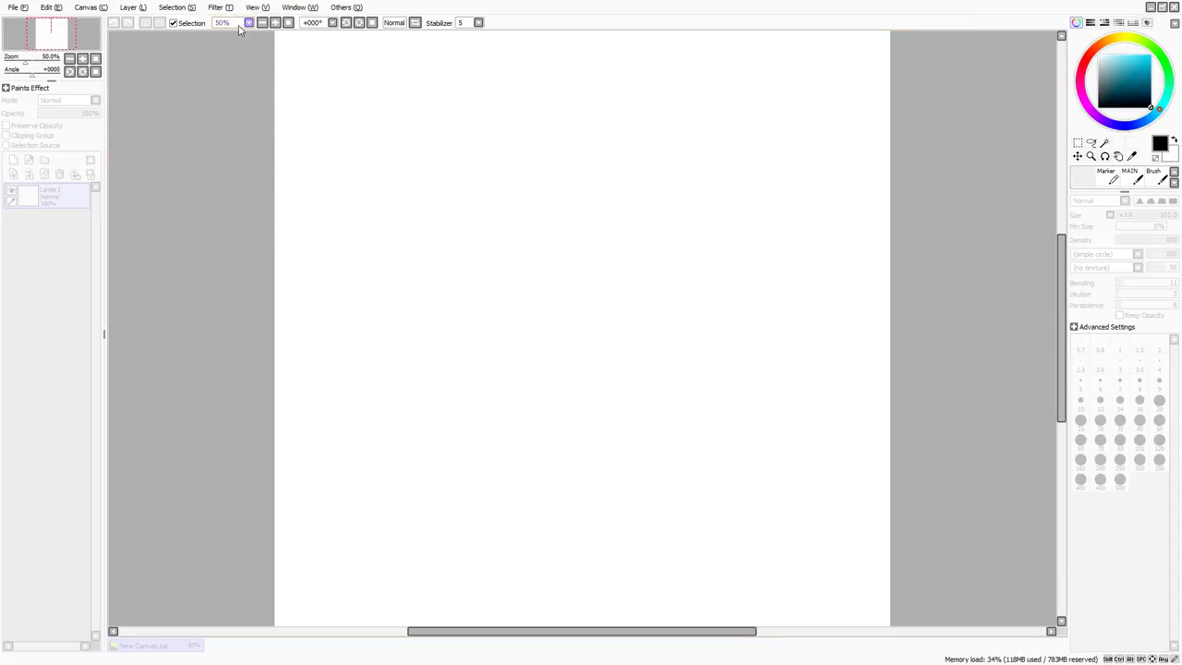
pyautogui.click(1149, 77)
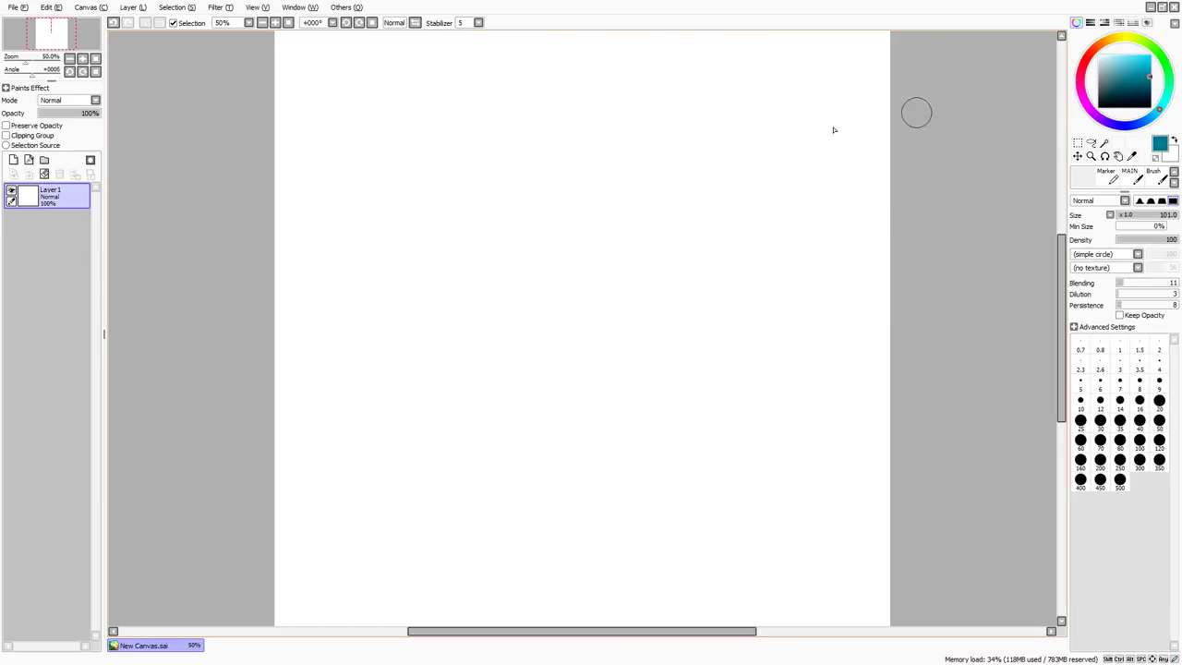
pyautogui.moveTo(499, 262)
pyautogui.mouseDown()
pyautogui.moveTo(612, 310)
pyautogui.moveTo(509, 196)
pyautogui.mouseUp()
pyautogui.hotkey('ctrl', 'z')
pyautogui.moveTo(503, 277); pyautogui.dragTo(646, 285)
pyautogui.moveTo(616, 211)
pyautogui.mouseDown()
pyautogui.moveTo(490, 301)
pyautogui.moveTo(526, 222)
pyautogui.moveTo(508, 218)
pyautogui.mouseUp()
pyautogui.moveTo(520, 219); pyautogui.dragTo(476, 247)
pyautogui.moveTo(533, 289)
pyautogui.mouseDown()
pyautogui.moveTo(530, 298)
pyautogui.moveTo(589, 277)
pyautogui.mouseUp()
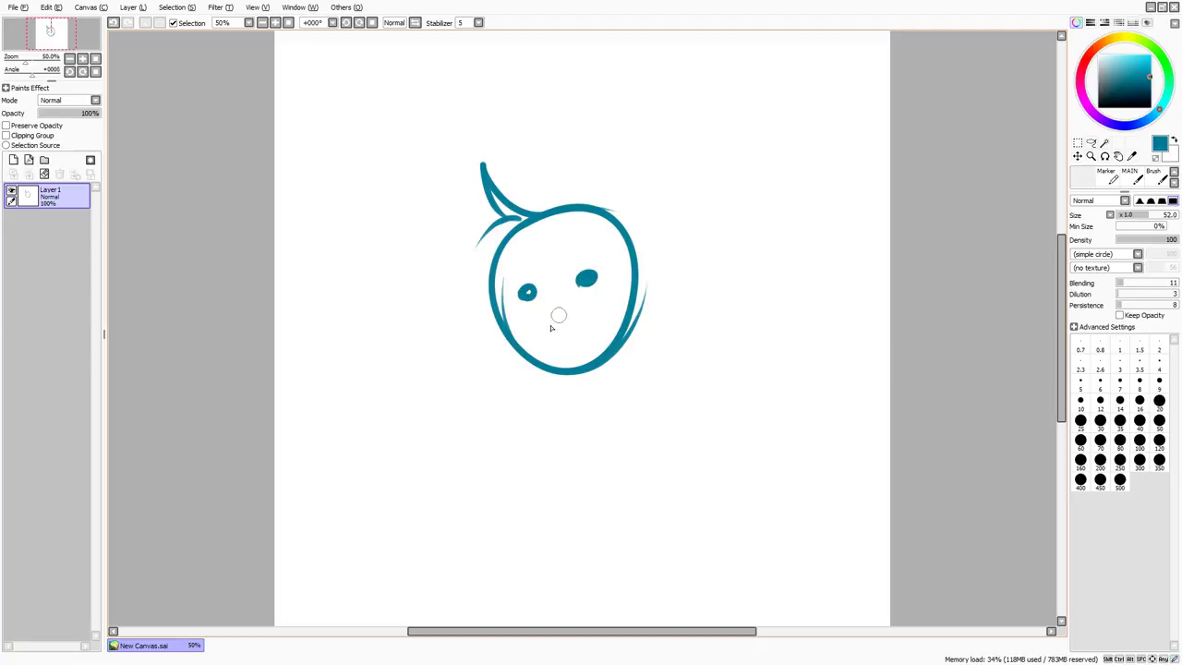
pyautogui.moveTo(552, 325); pyautogui.dragTo(587, 338)
# Recolour the face light grey with the Hue and Saturation filter, and open and dismiss Brightness and Contrast.
pyautogui.click(237, 23)
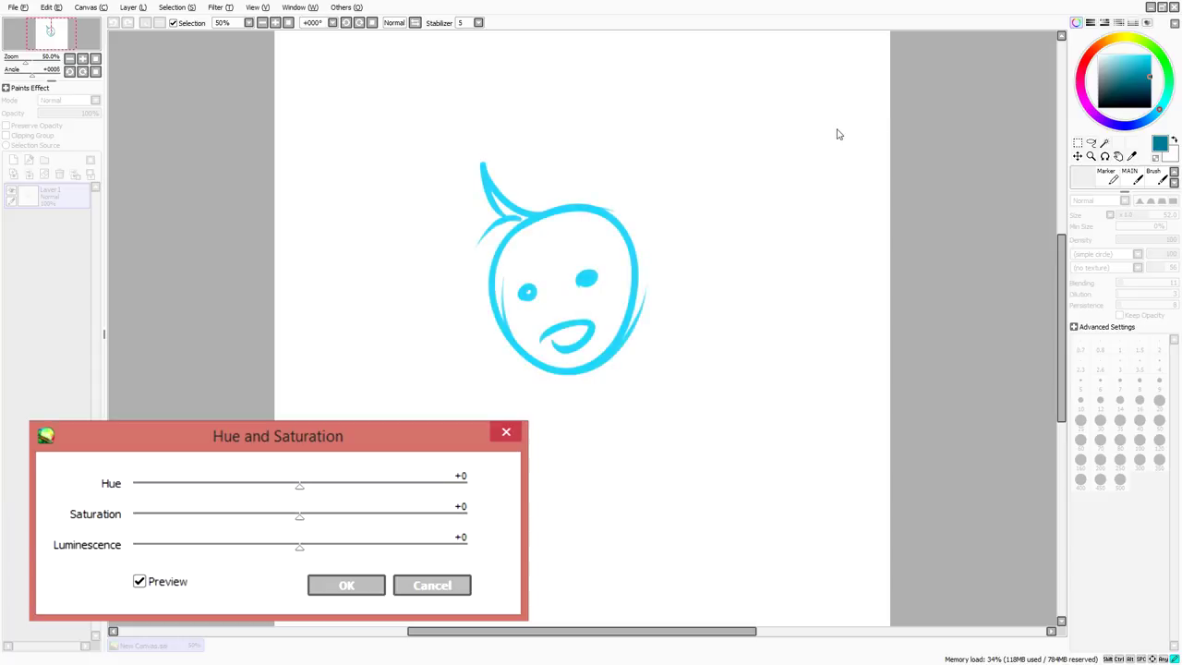
pyautogui.click(231, 32)
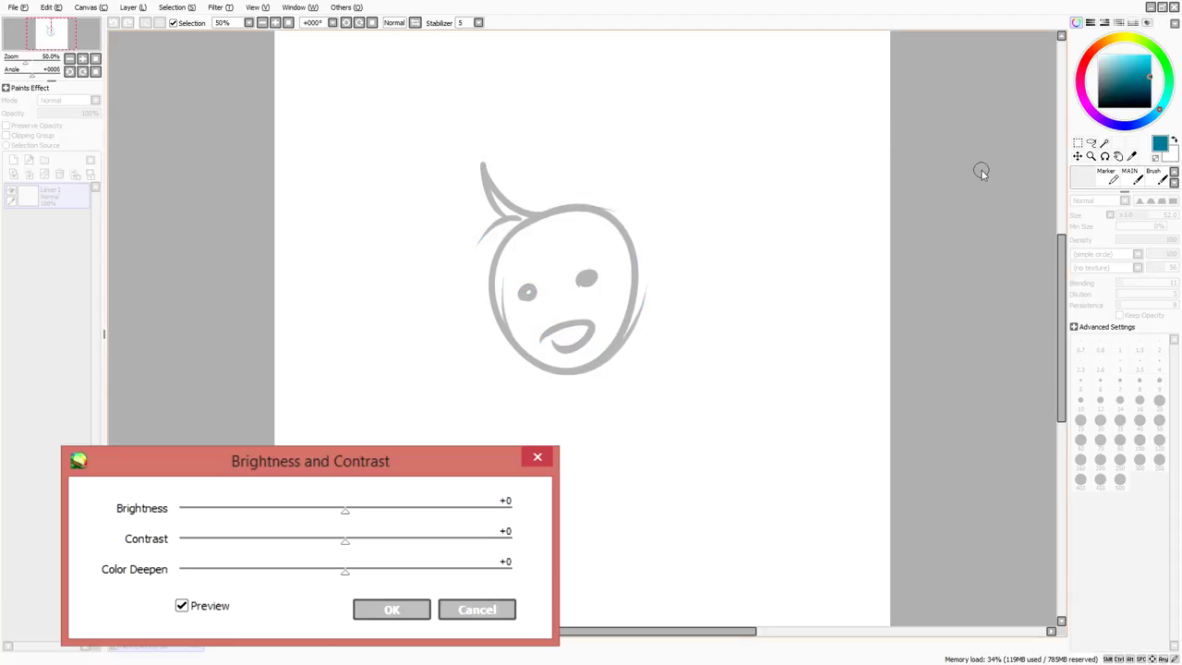
pyautogui.press('Escape')
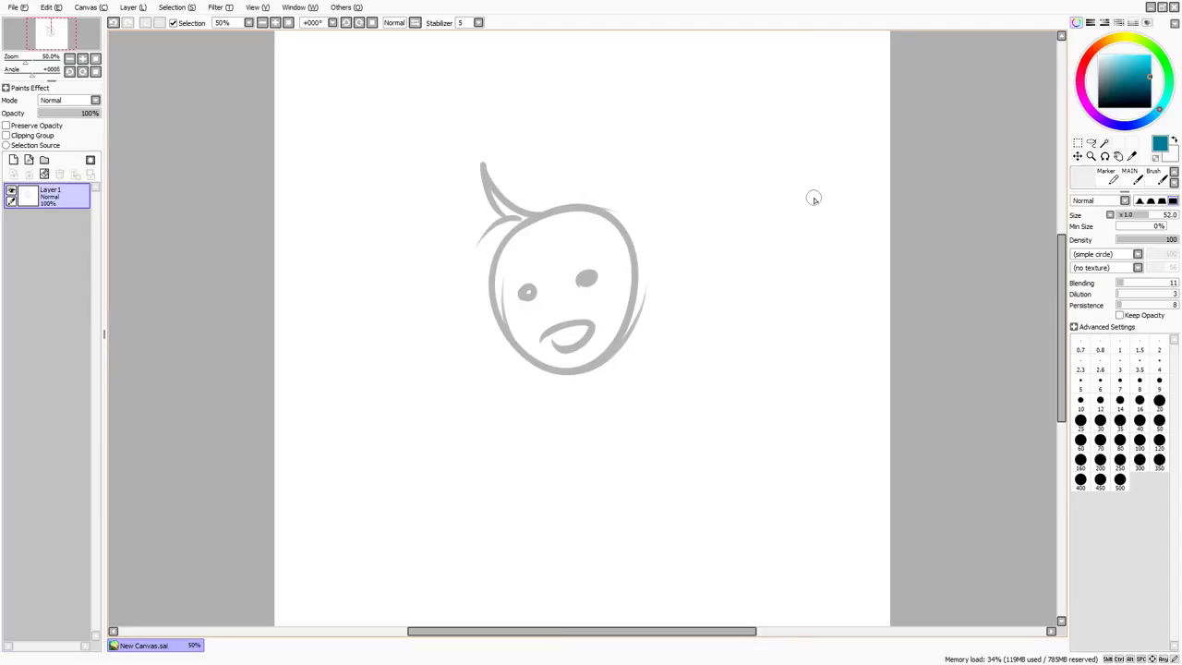
# Paint a large filled teal blob on the cleared canvas, sample white and add a small white dot inside it at brush size 42.
pyautogui.click(189, 9)
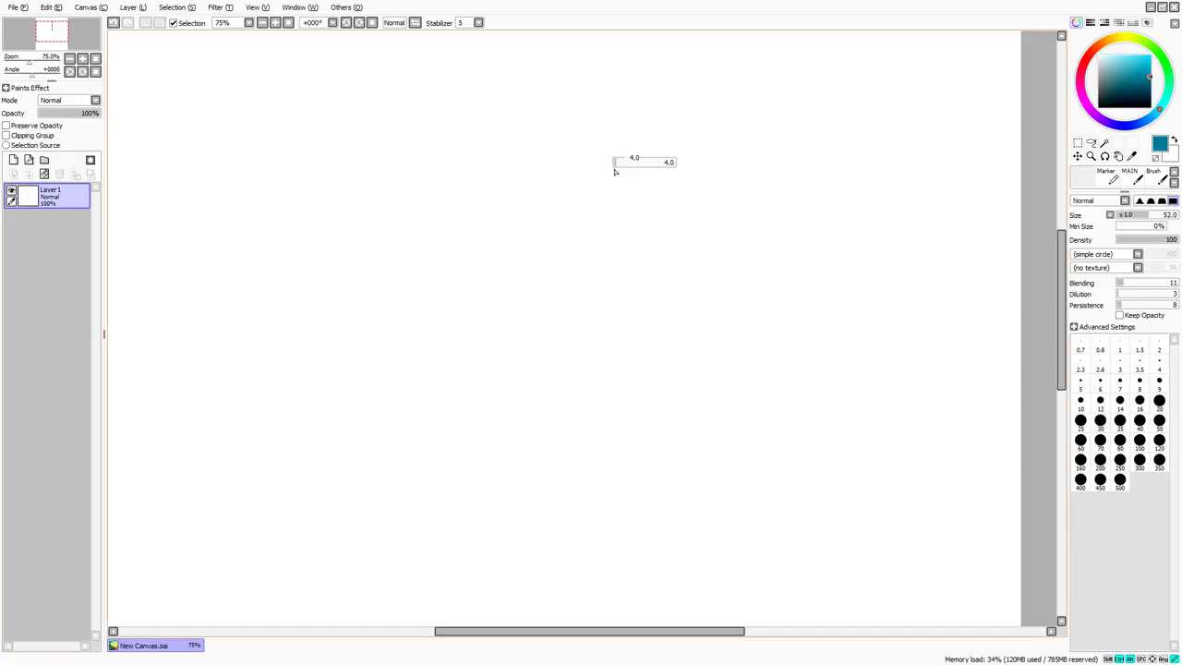
pyautogui.moveTo(609, 166)
pyautogui.mouseDown()
pyautogui.moveTo(668, 265)
pyautogui.moveTo(575, 144)
pyautogui.moveTo(509, 192)
pyautogui.moveTo(554, 271)
pyautogui.moveTo(522, 222)
pyautogui.moveTo(544, 198)
pyautogui.moveTo(599, 261)
pyautogui.moveTo(641, 235)
pyautogui.moveTo(564, 171)
pyautogui.moveTo(612, 215)
pyautogui.moveTo(569, 256)
pyautogui.moveTo(627, 266)
pyautogui.moveTo(559, 264)
pyautogui.moveTo(606, 254)
pyautogui.mouseUp()
pyautogui.rightClick(657, 163)
pyautogui.moveTo(605, 197); pyautogui.dragTo(601, 197)
pyautogui.moveTo(554, 224); pyautogui.dragTo(561, 224)
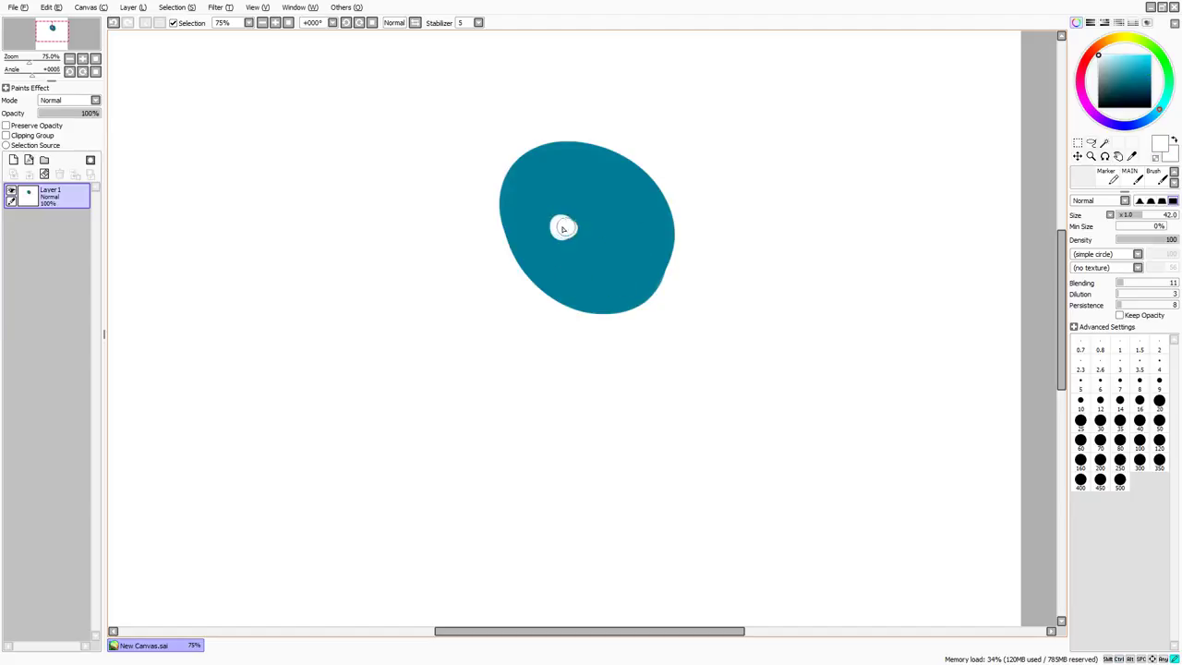
# Paint the second white eye and a curved smile at brush size 31 on the teal face, undoing the last stroke.
pyautogui.moveTo(635, 232); pyautogui.dragTo(637, 239)
pyautogui.moveTo(607, 287)
pyautogui.mouseDown()
pyautogui.moveTo(585, 251)
pyautogui.moveTo(622, 271)
pyautogui.mouseUp()
pyautogui.hotkey('ctrl', 'z')
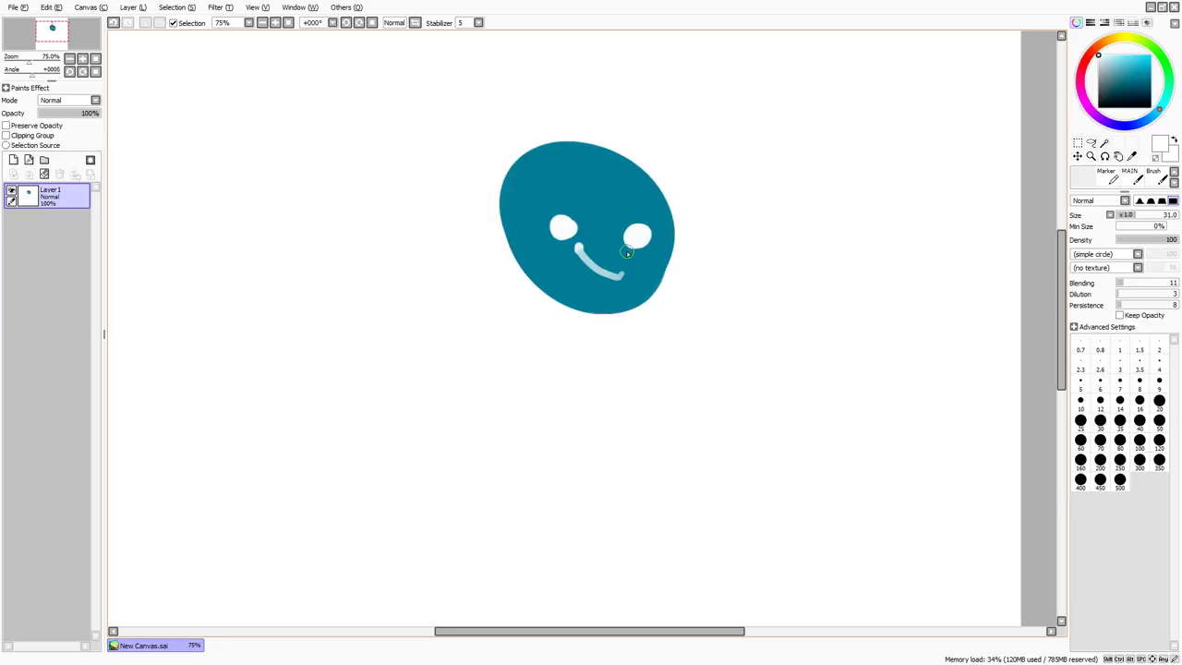
# Select the area around the face with a rectangle and nudge it so the selection fits the face's outline.
pyautogui.click(1077, 144)
pyautogui.moveTo(827, 101); pyautogui.dragTo(353, 503)
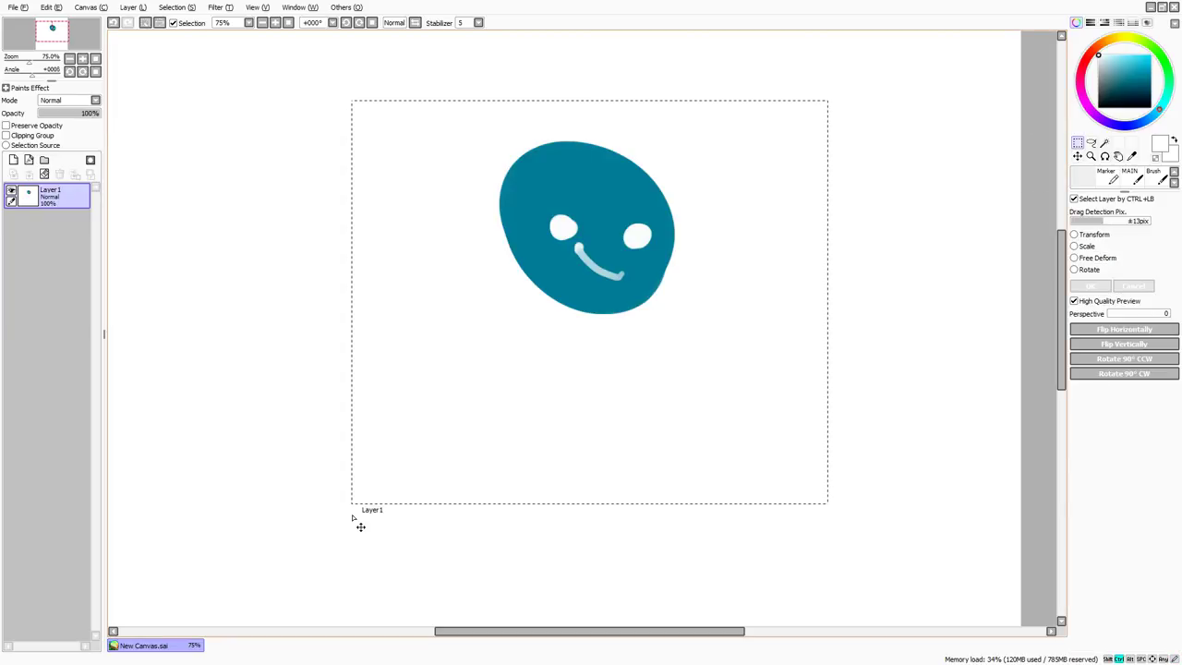
pyautogui.hotkey('ctrl', 'Left')
pyautogui.press('Left')
pyautogui.hotkey('ctrl', 'Left')
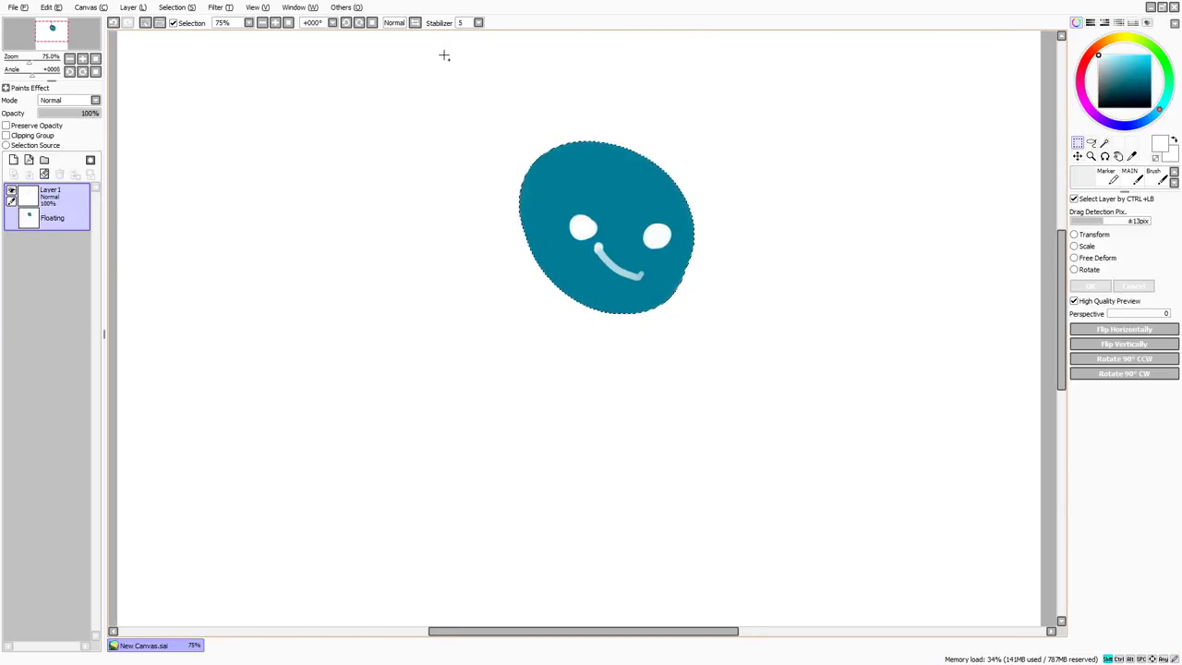
# Expand the selection outward around the face in several small increments.
pyautogui.click(193, 8)
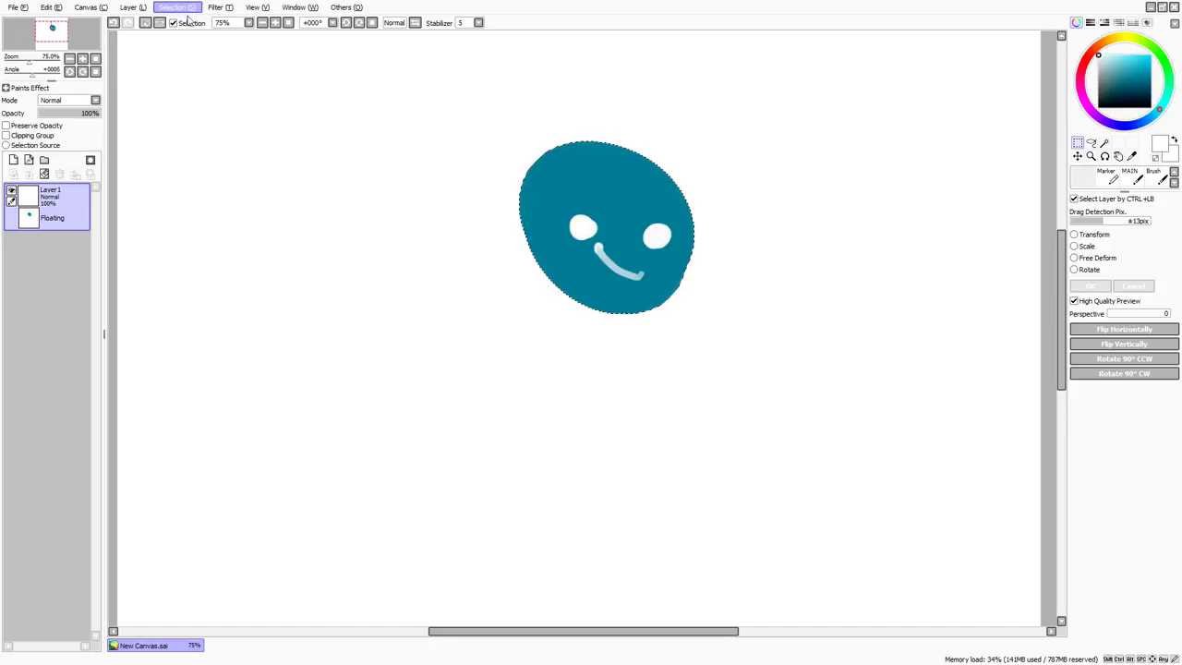
pyautogui.click(200, 73)
pyautogui.click(190, 9)
pyautogui.click(192, 70)
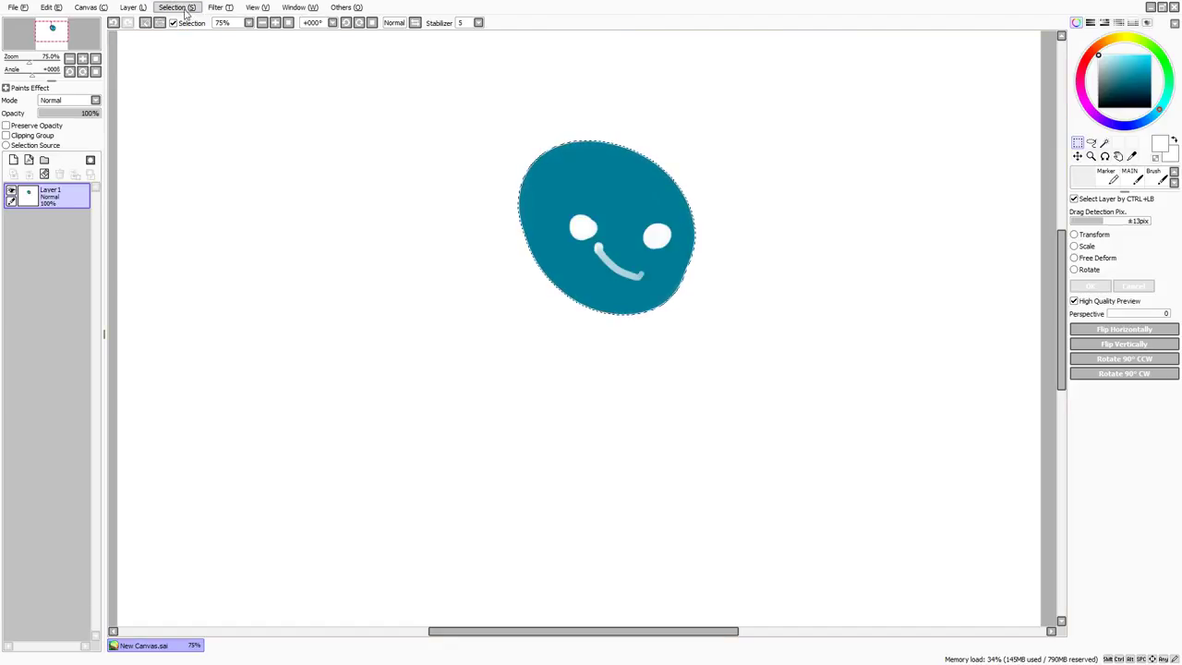
pyautogui.click(186, 9)
pyautogui.click(192, 73)
pyautogui.moveTo(410, 65); pyautogui.dragTo(351, 123)
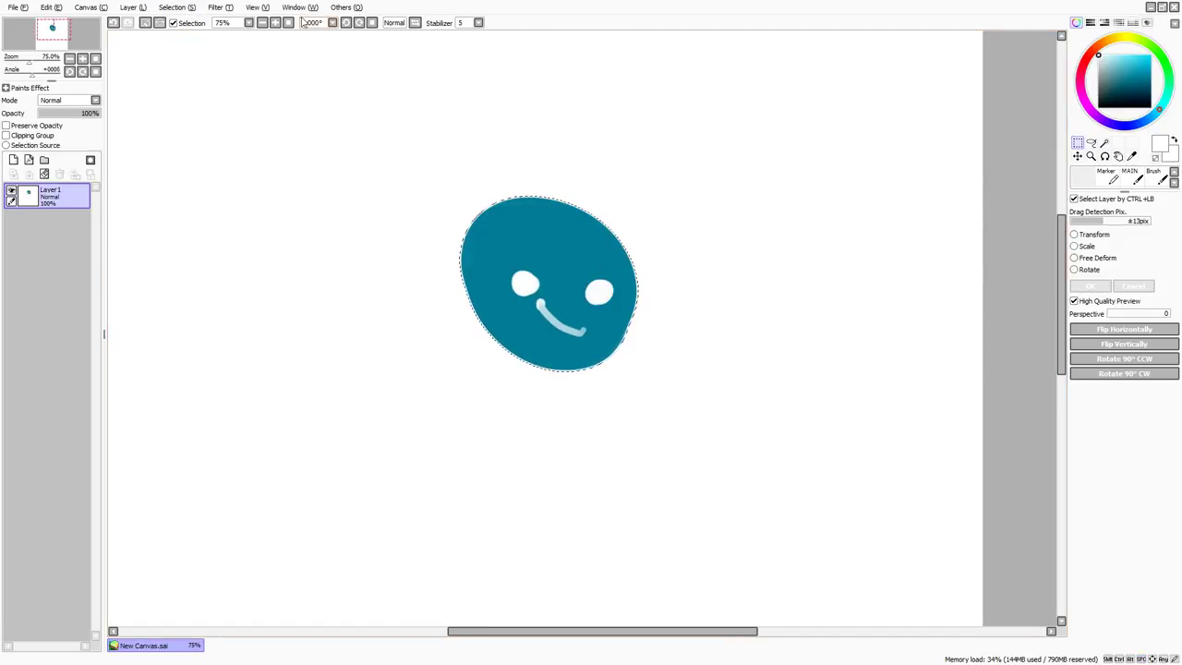
# Clear the selection, undo the clearing, and expand the restored selection by several more increments.
pyautogui.click(275, 23)
pyautogui.click(275, 22)
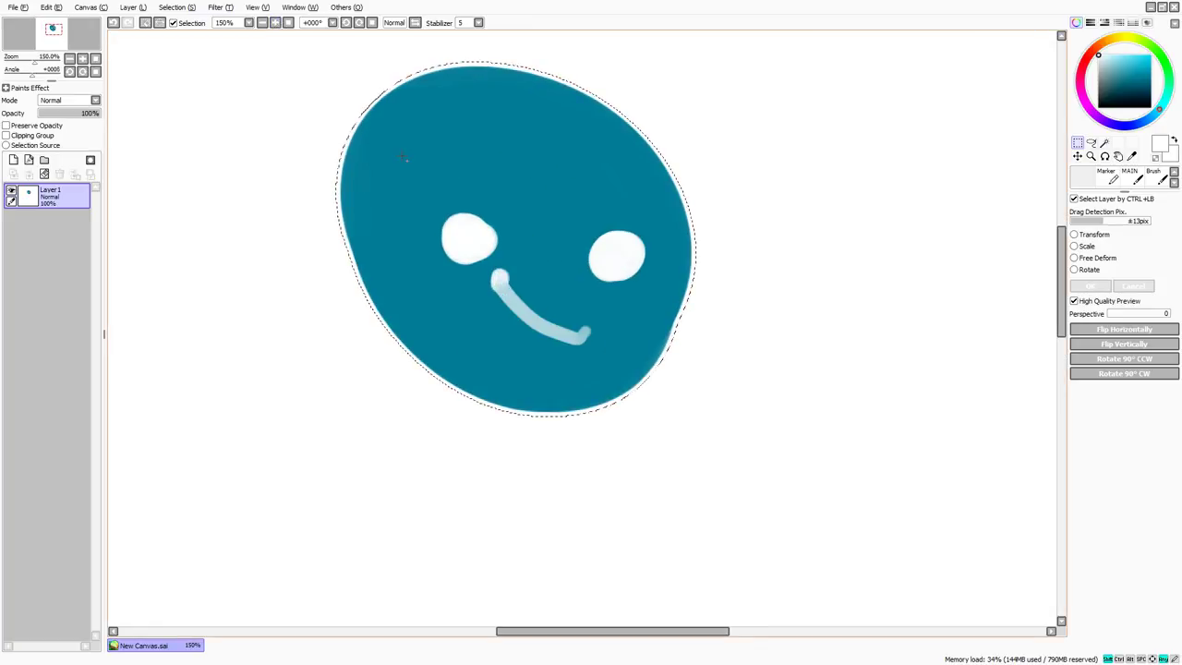
pyautogui.hotkey('ctrl', 'd')
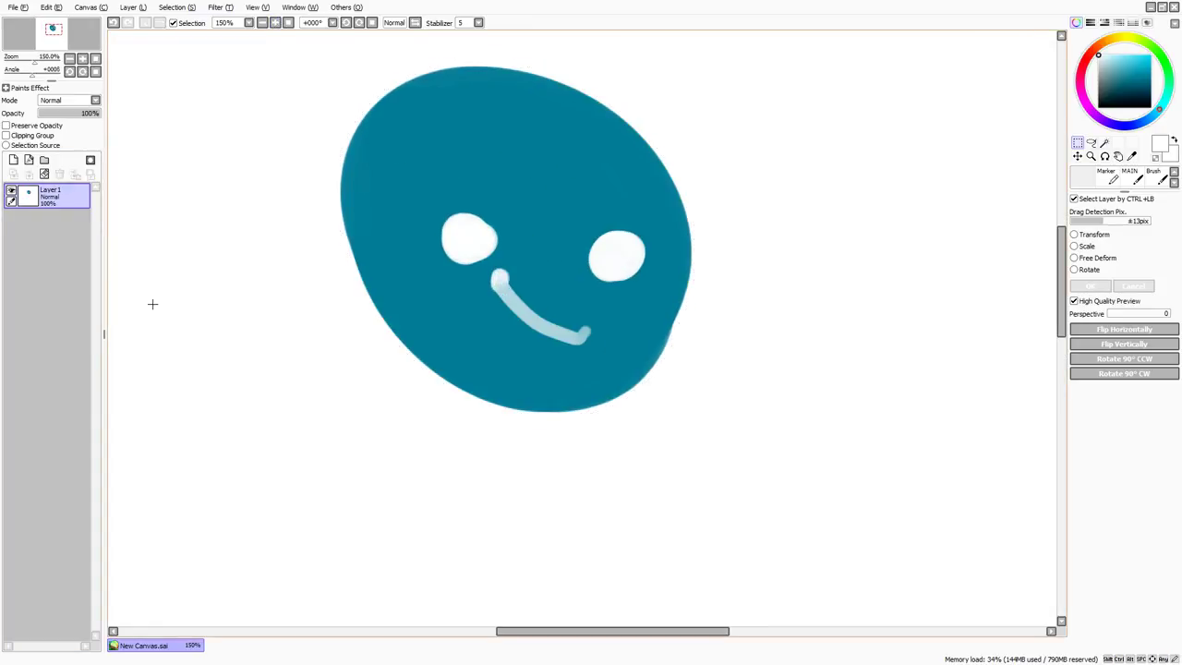
pyautogui.hotkey('ctrl', 'z')
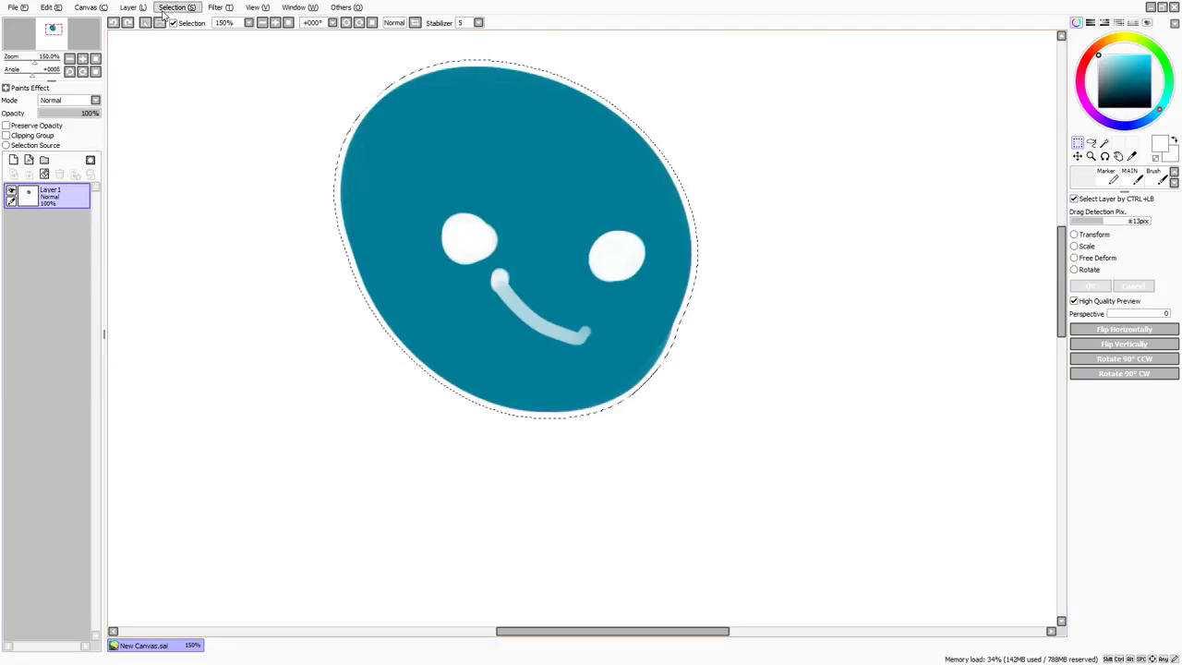
pyautogui.click(175, 8)
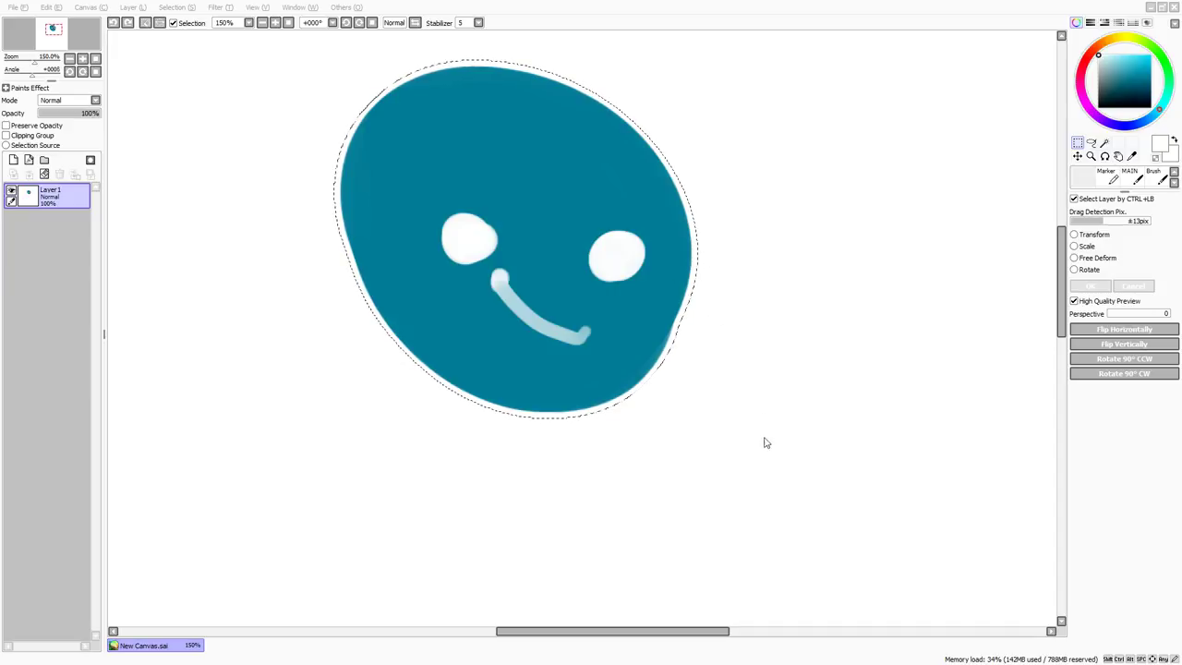
pyautogui.hotkey('shift', '=')
pyautogui.hotkey('shift', '=')
pyautogui.hotkey('shift', '=')
pyautogui.hotkey('shift', '=')
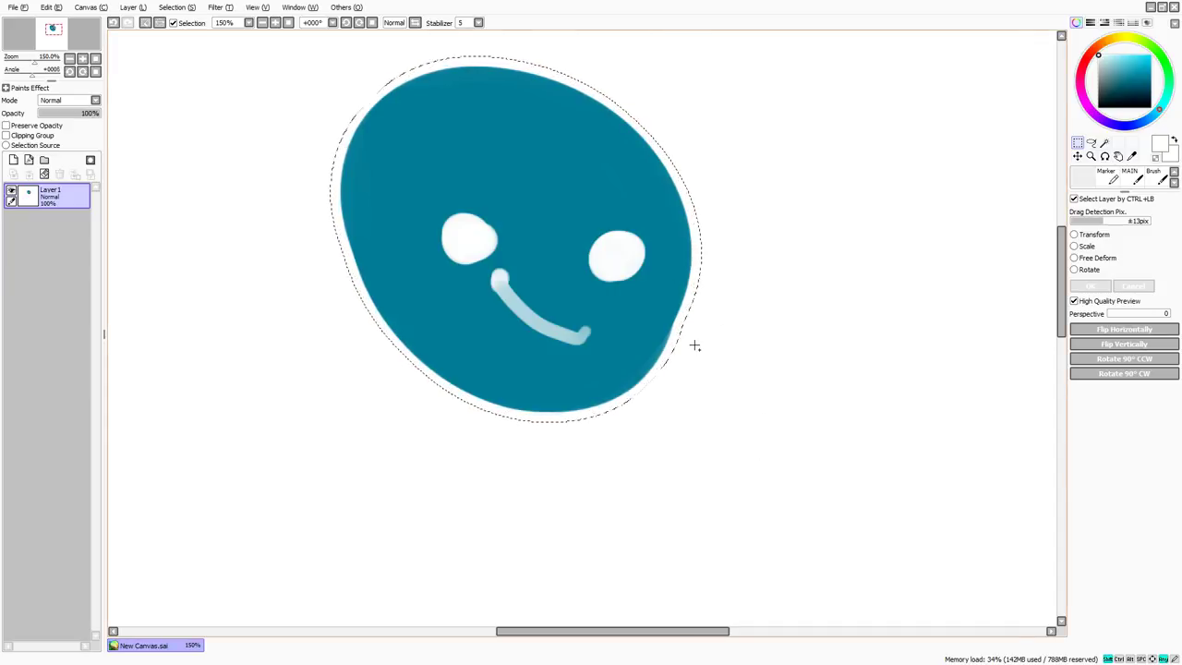
# Add a layer beneath the face layer, paint the selection bright cyan at brush size 274.8 to outline the face, and deselect.
pyautogui.click(13, 160)
pyautogui.moveTo(53, 196); pyautogui.dragTo(59, 246)
pyautogui.press('b')
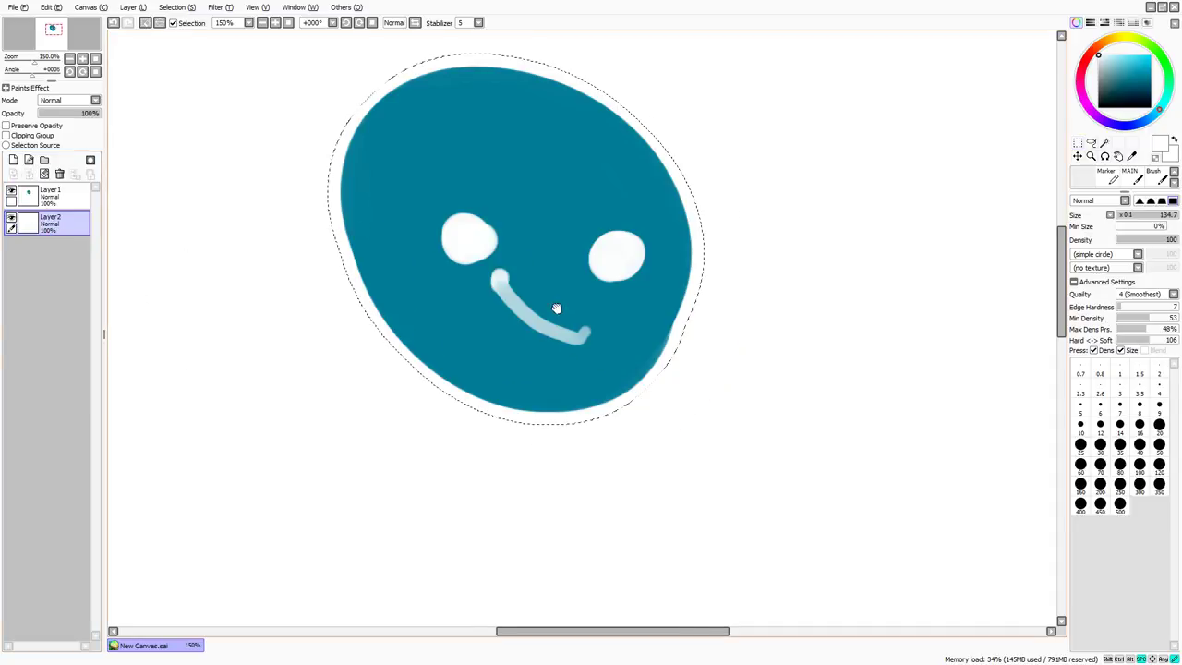
pyautogui.moveTo(556, 309); pyautogui.dragTo(709, 391)
pyautogui.moveTo(1138, 78); pyautogui.dragTo(1151, 55)
pyautogui.moveTo(912, 114); pyautogui.dragTo(825, 142)
pyautogui.moveTo(818, 217)
pyautogui.mouseDown()
pyautogui.moveTo(773, 176)
pyautogui.moveTo(542, 231)
pyautogui.moveTo(793, 244)
pyautogui.mouseUp()
pyautogui.moveTo(746, 427); pyautogui.dragTo(613, 499)
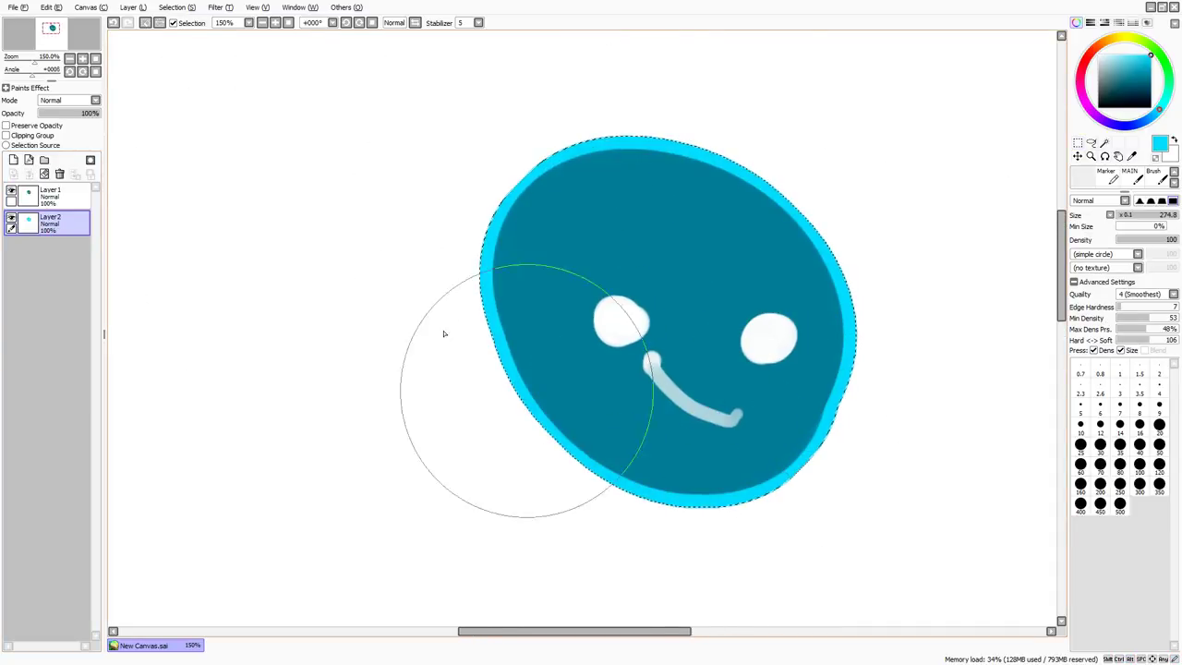
pyautogui.click(145, 23)
pyautogui.click(288, 23)
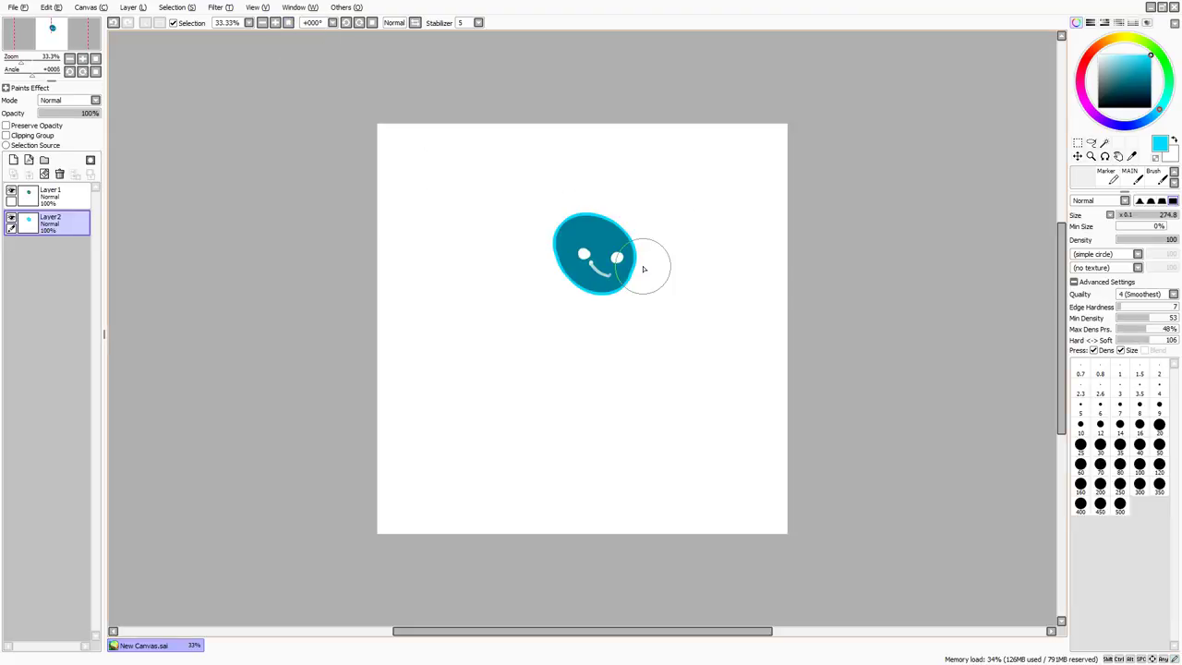
# Preserve the outline layer's opacity and repaint the cyan outline white at brush size 274.8.
pyautogui.click(1098, 56)
pyautogui.moveTo(643, 288)
pyautogui.mouseDown()
pyautogui.moveTo(634, 234)
pyautogui.moveTo(631, 303)
pyautogui.moveTo(610, 330)
pyautogui.mouseUp()
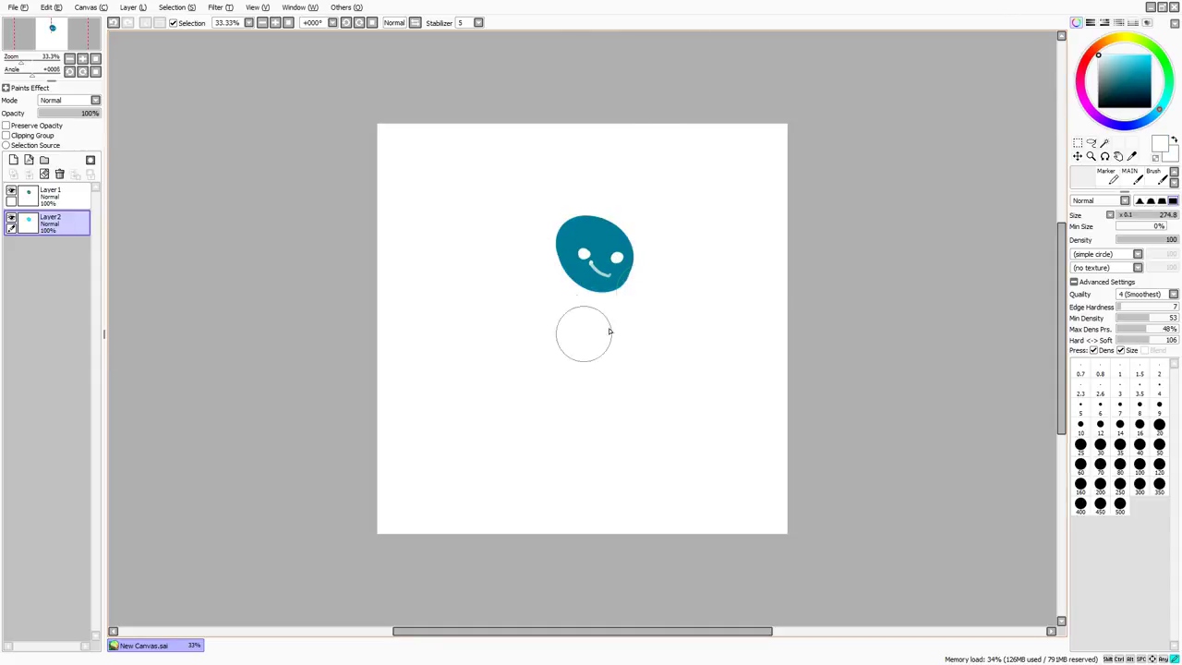
pyautogui.hotkey('ctrl', 'z')
pyautogui.click(7, 124)
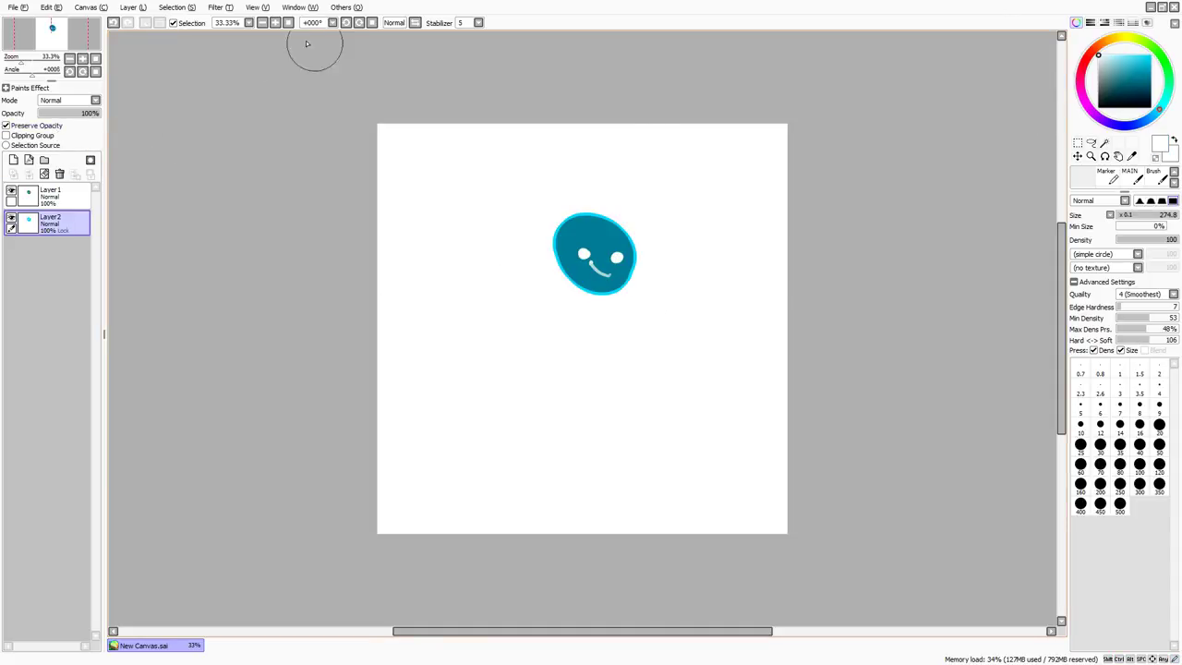
pyautogui.click(275, 22)
pyautogui.click(275, 22)
pyautogui.moveTo(554, 195)
pyautogui.mouseDown()
pyautogui.moveTo(504, 274)
pyautogui.moveTo(644, 299)
pyautogui.mouseUp()
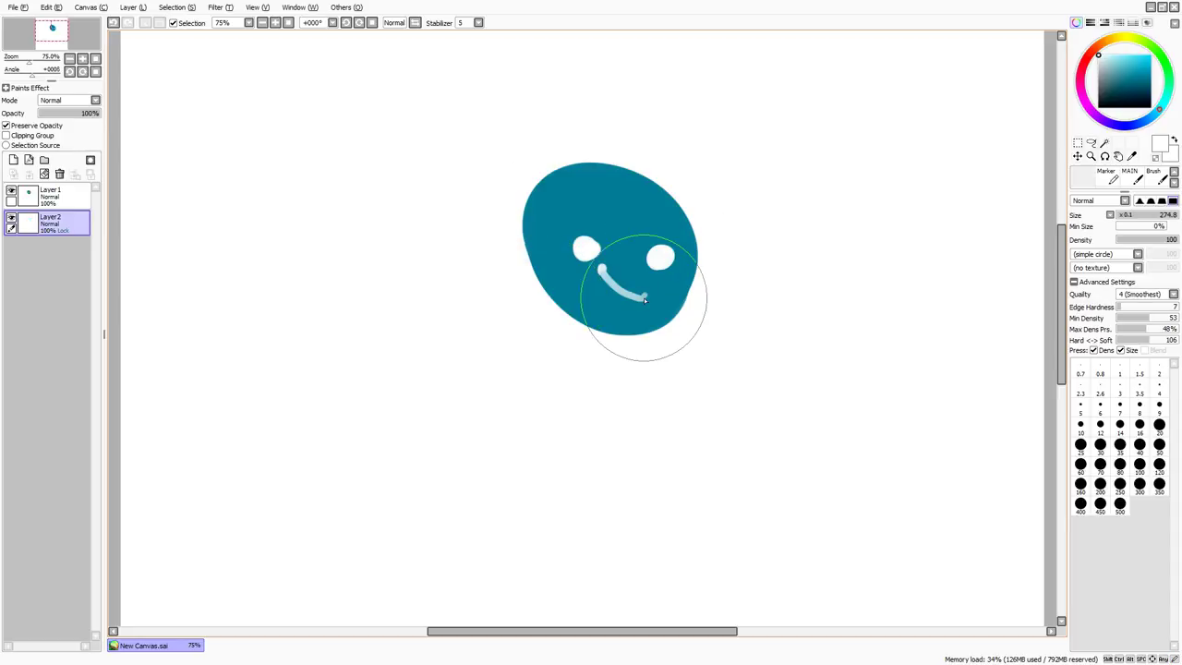
pyautogui.moveTo(421, 278); pyautogui.dragTo(331, 393)
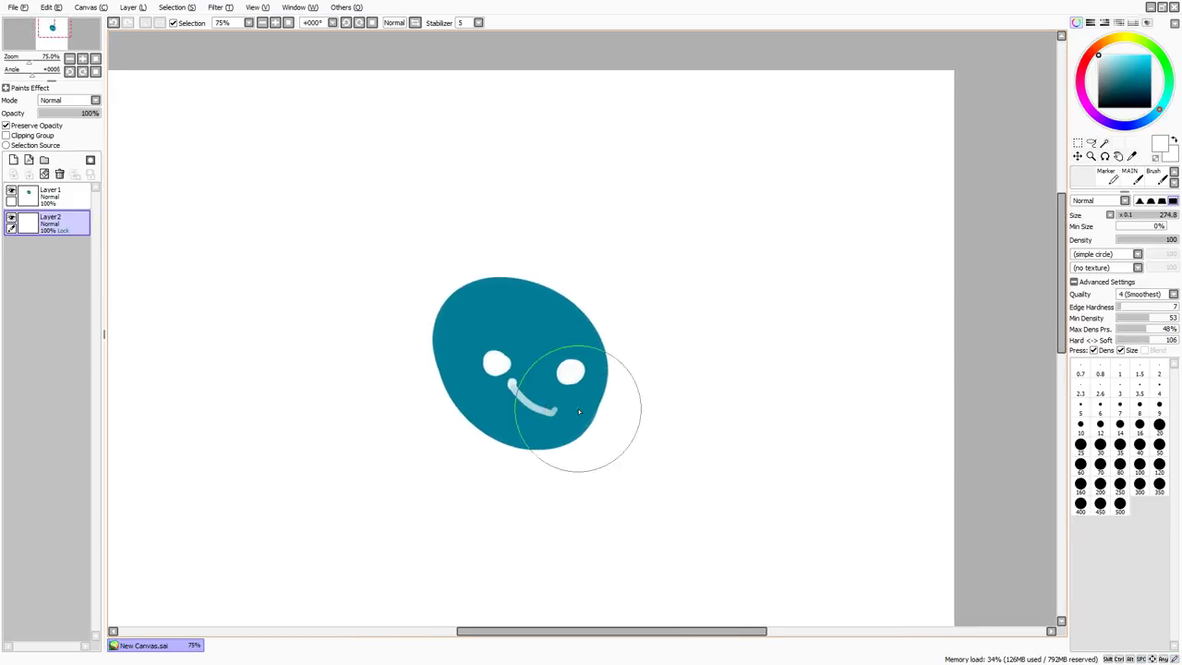
# Add a layer beneath the outline layer and fill the area around the face near-black with All Image as the detection target.
pyautogui.moveTo(500, 311); pyautogui.dragTo(570, 228)
pyautogui.hotkey('ctrl', 'shift', 'n')
pyautogui.moveTo(78, 224); pyautogui.dragTo(79, 259)
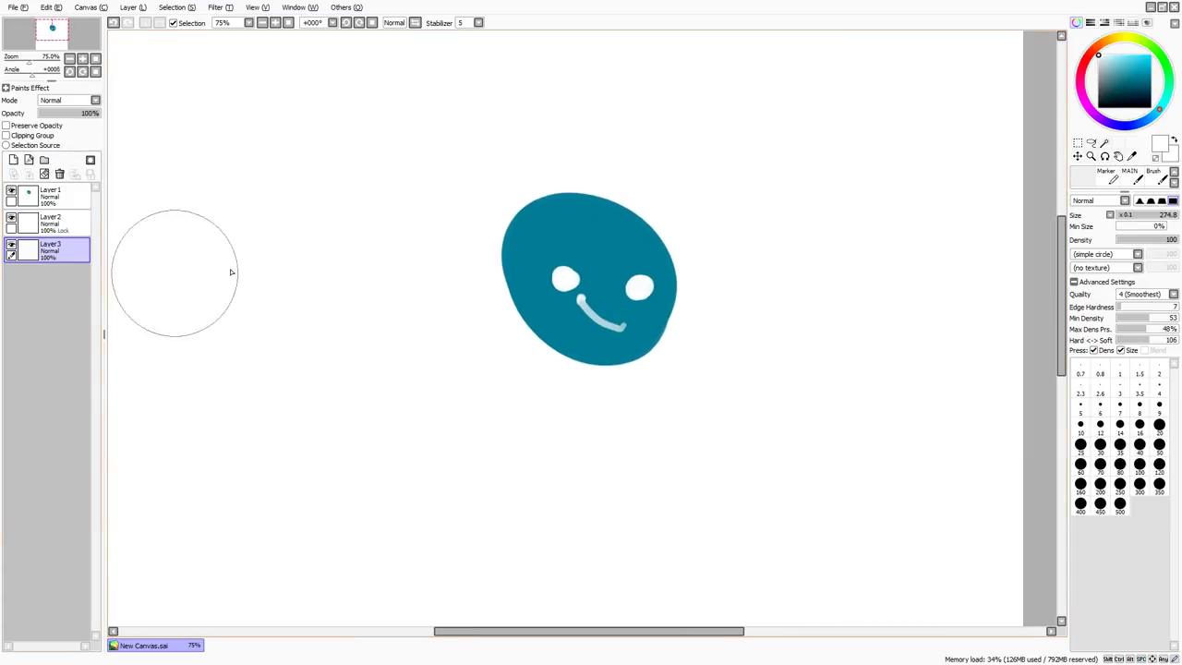
pyautogui.press('w')
pyautogui.press('x')
pyautogui.click(789, 232)
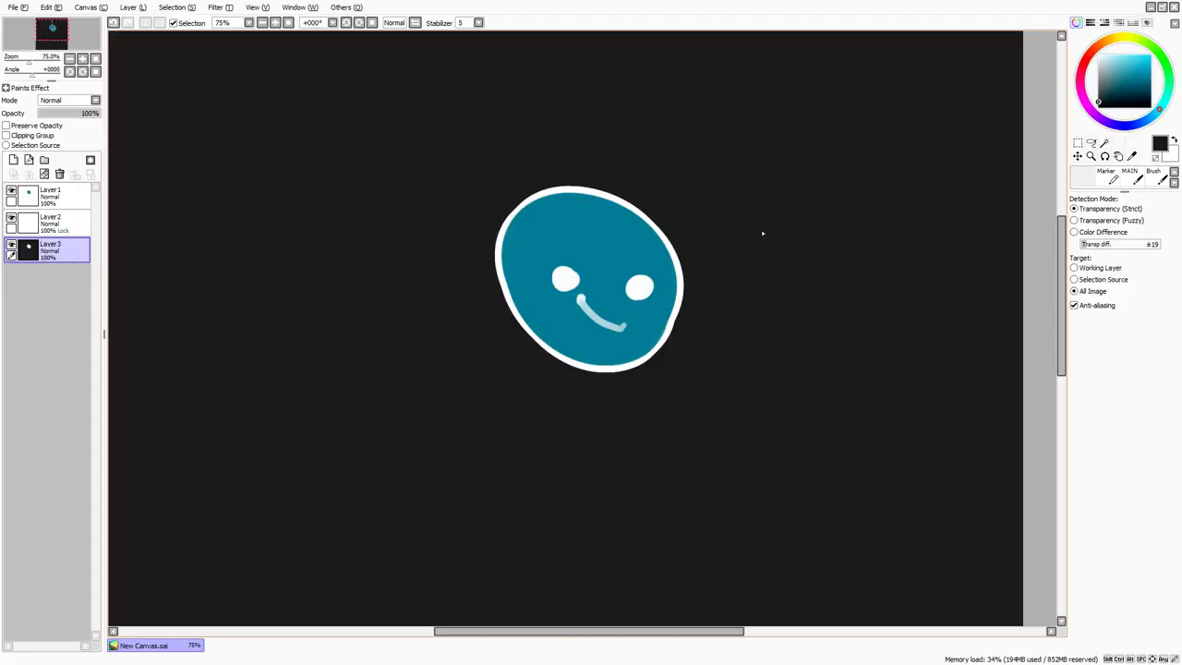
# Undo the fill, refill the bottom layer near-black with Working Layer as the detection target, and delete that layer.
pyautogui.hotkey('ctrl', 'z')
pyautogui.click(1074, 266)
pyautogui.click(593, 249)
pyautogui.click(11, 218)
pyautogui.click(11, 218)
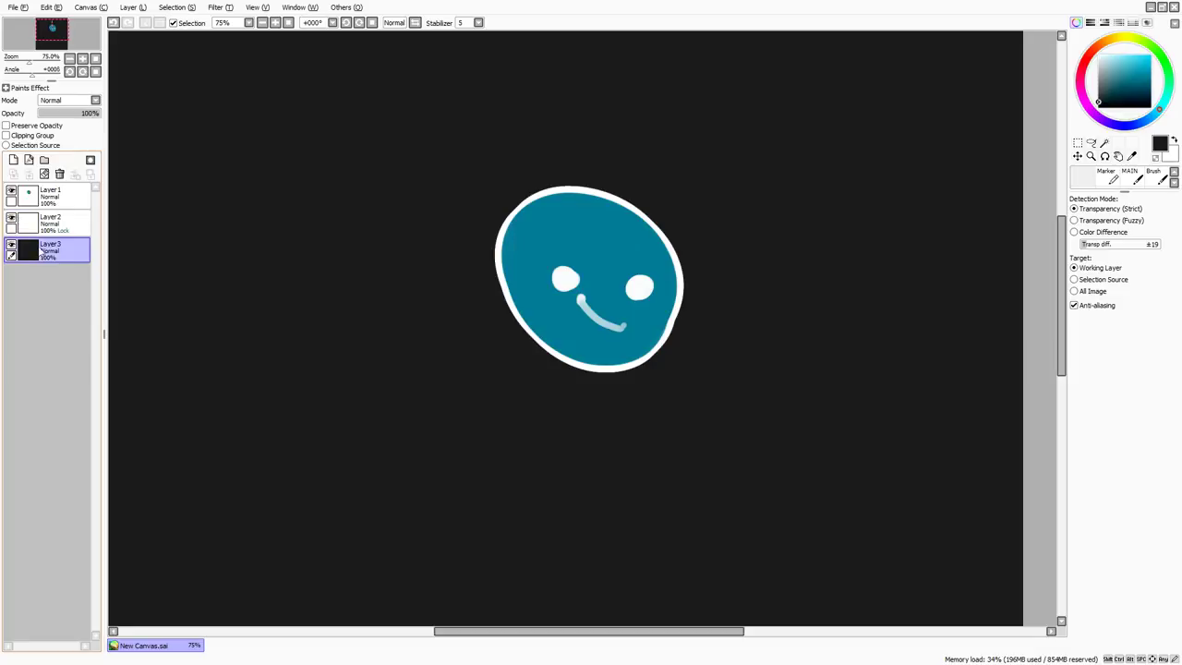
pyautogui.click(59, 174)
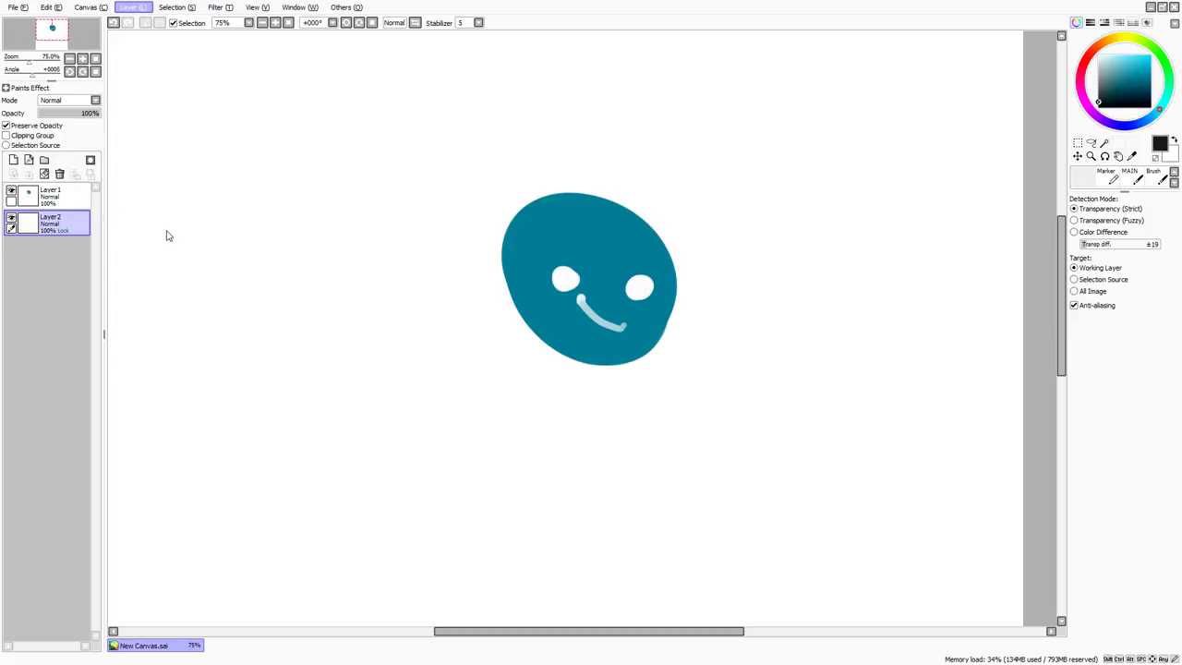
# Transfer the face down from Layer1 to Layer2, undo the transfer, and flip Layer1 horizontally.
pyautogui.click(74, 196)
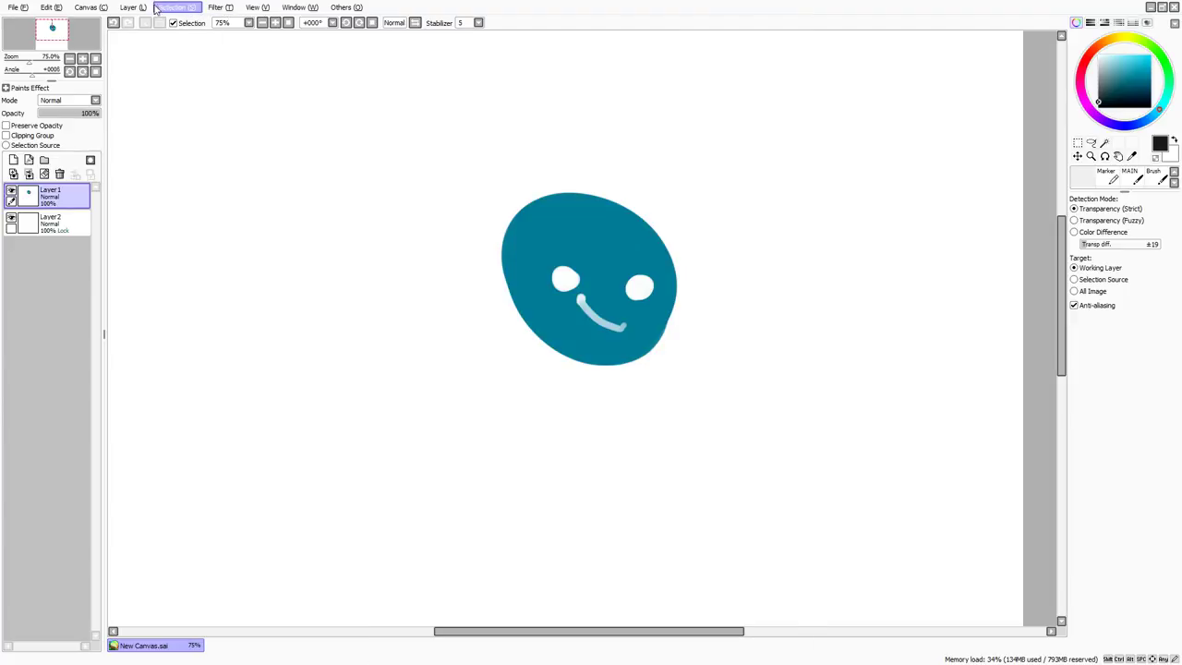
pyautogui.click(175, 107)
pyautogui.click(136, 8)
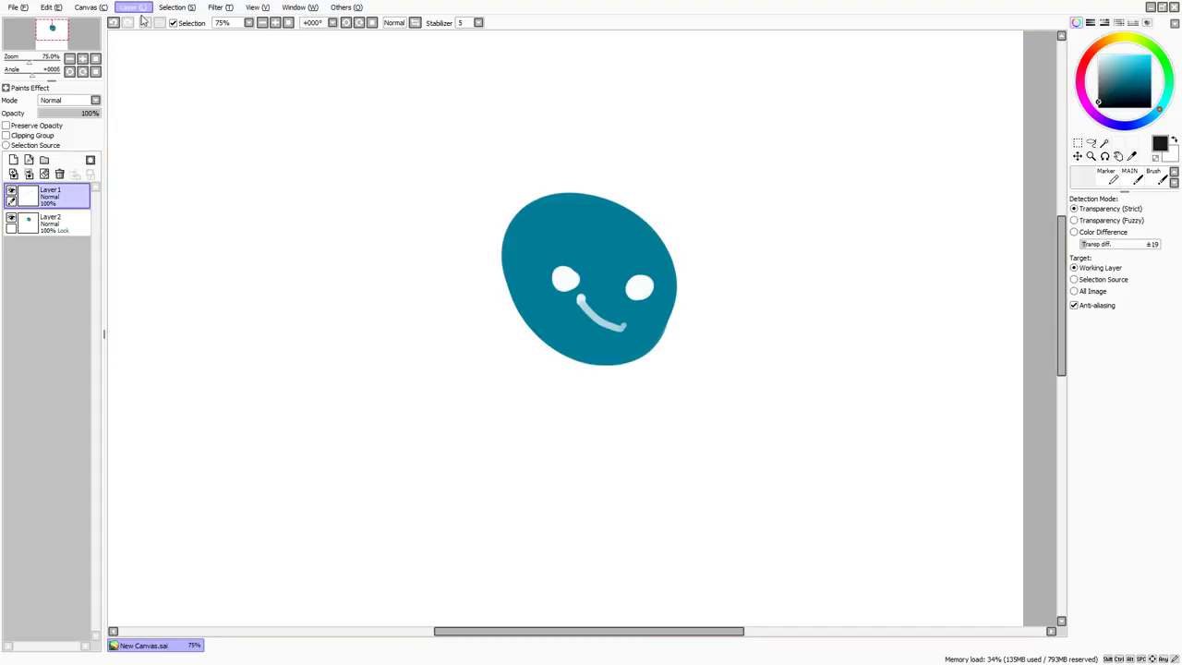
pyautogui.hotkey('ctrl', 'z')
pyautogui.click(192, 230)
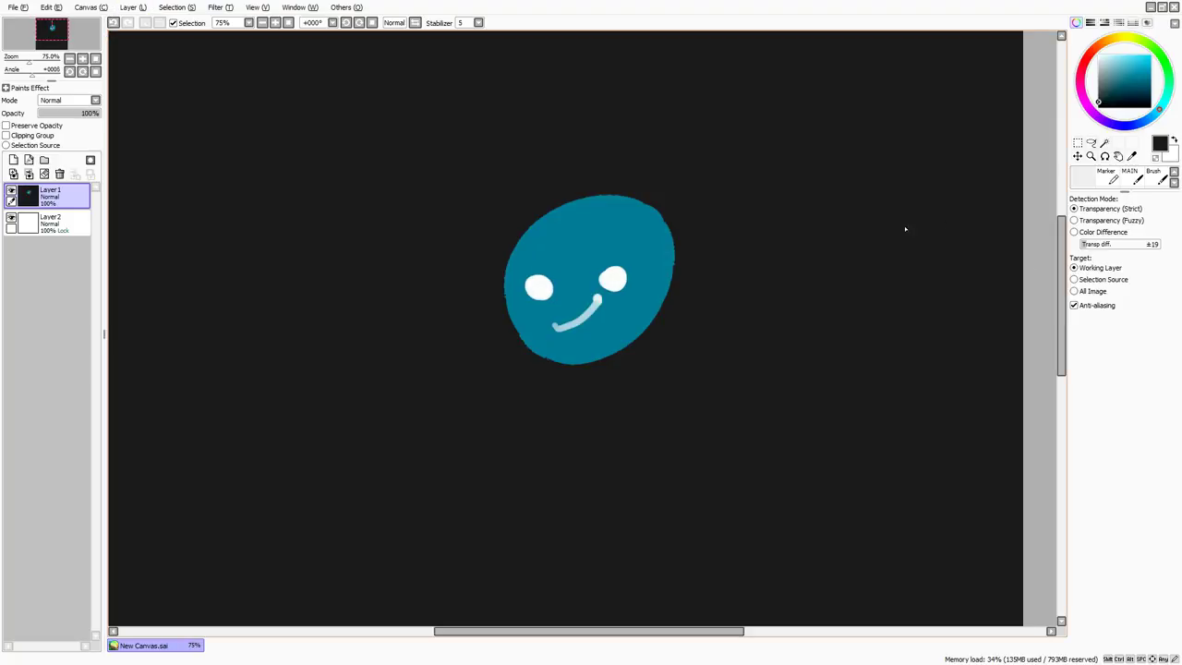
# Mirror the face layer horizontally several times with the selection tool's flip option.
pyautogui.click(1077, 142)
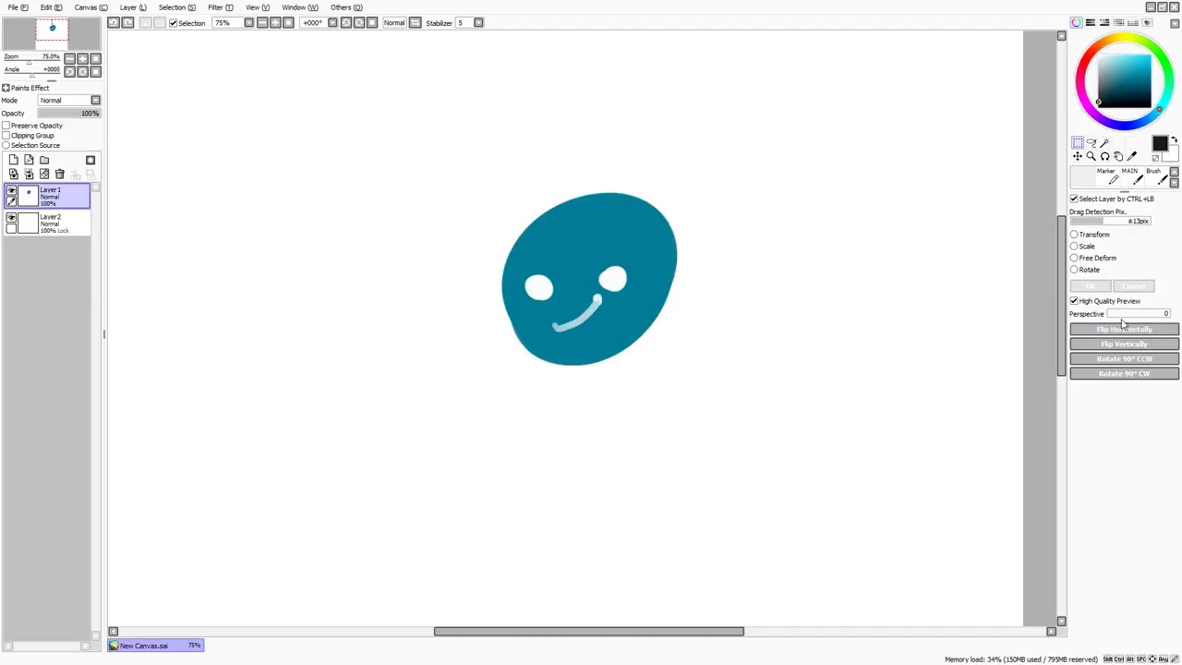
pyautogui.click(1112, 330)
pyautogui.click(1113, 331)
pyautogui.click(1113, 331)
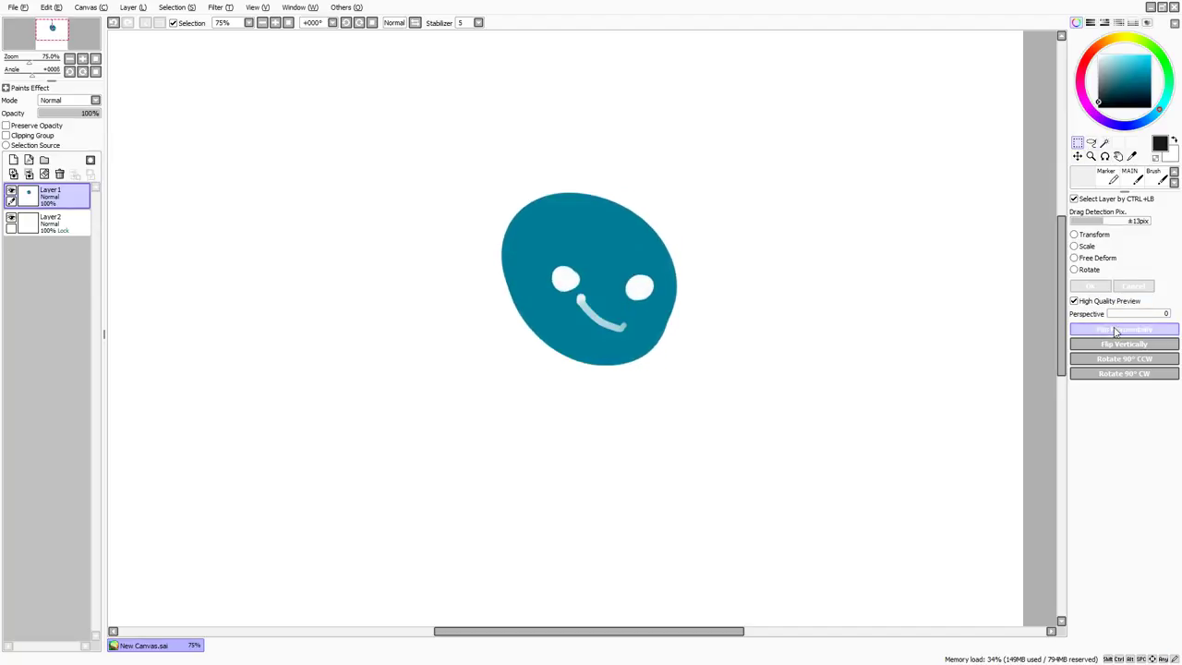
pyautogui.click(1112, 332)
pyautogui.click(1113, 331)
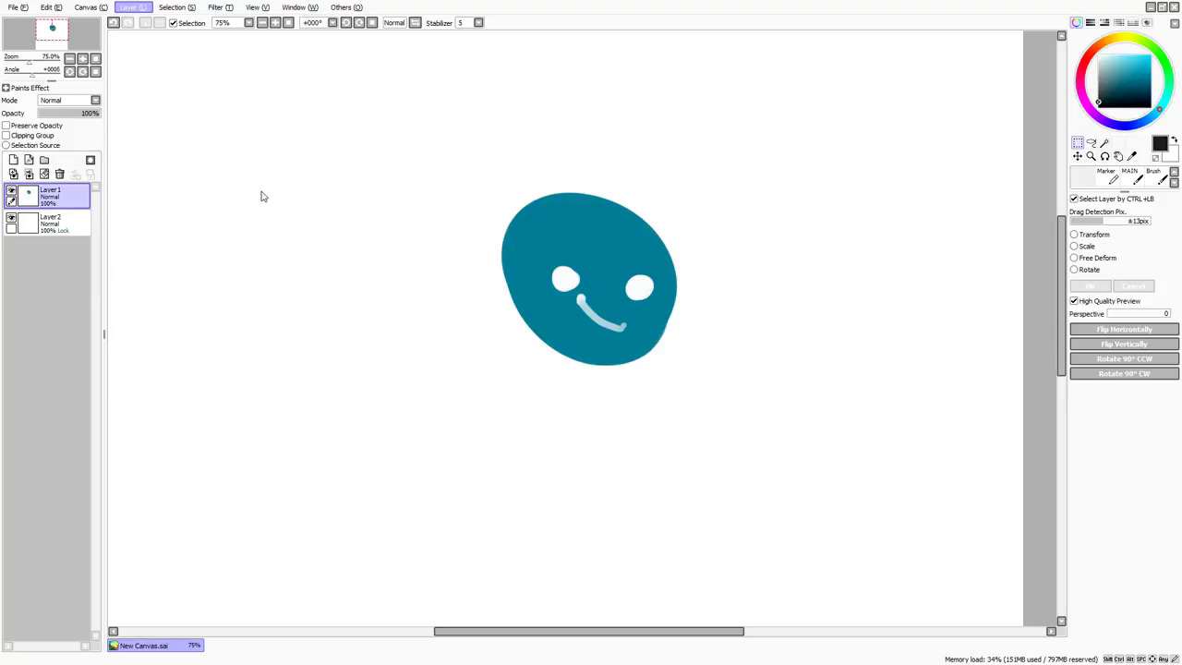
# Delete the face layer, turn off Preserve Opacity on Layer2, and clear it.
pyautogui.moveTo(258, 290); pyautogui.dragTo(319, 311)
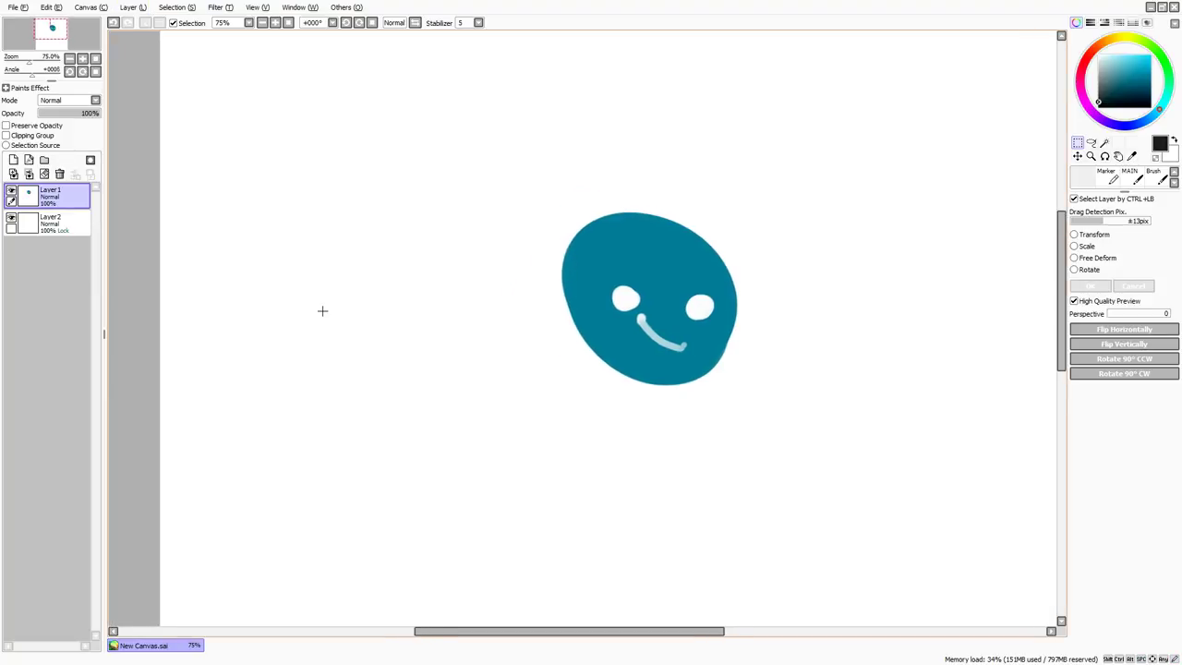
pyautogui.click(60, 175)
pyautogui.click(16, 127)
pyautogui.click(45, 174)
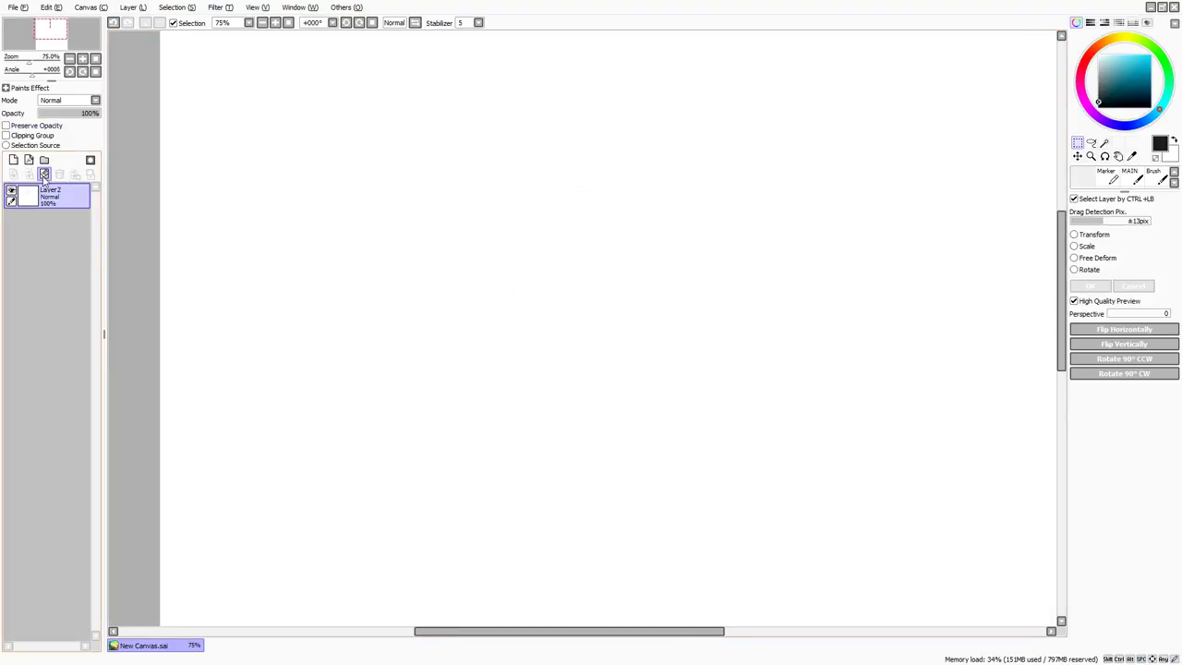
# Switch to the bucket tool and change the drawing colour to white and back to black.
pyautogui.press('b')
pyautogui.press('h')
pyautogui.press('h')
pyautogui.press('g')
pyautogui.moveTo(1124, 78); pyautogui.dragTo(1058, 35)
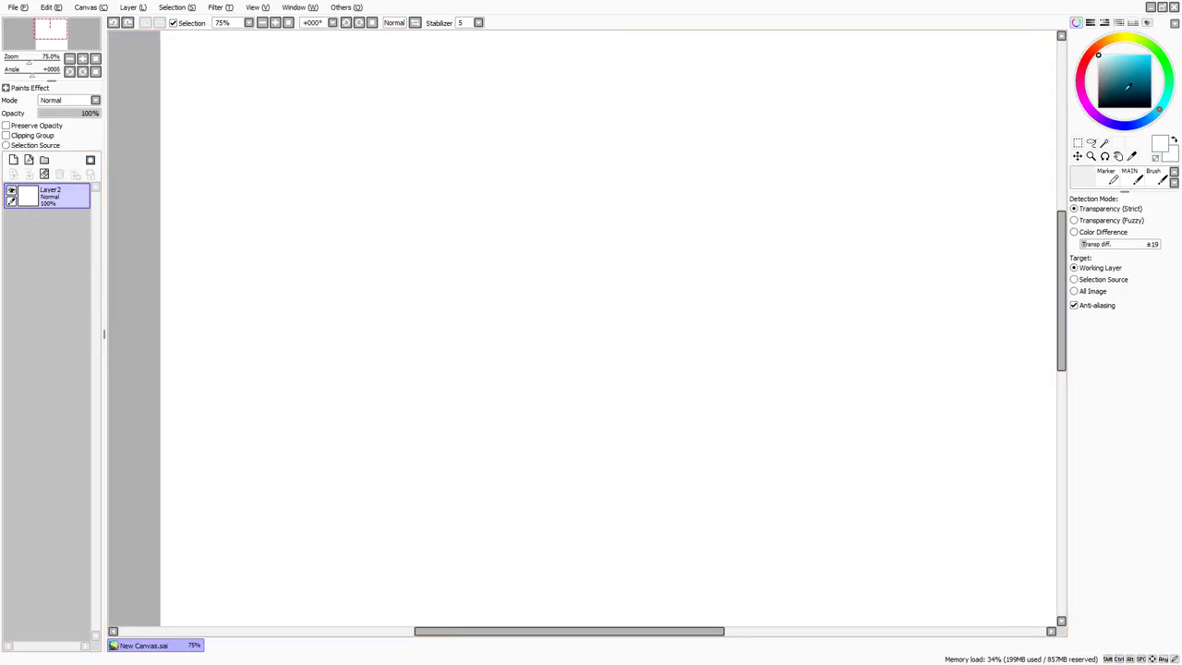
pyautogui.press('x')
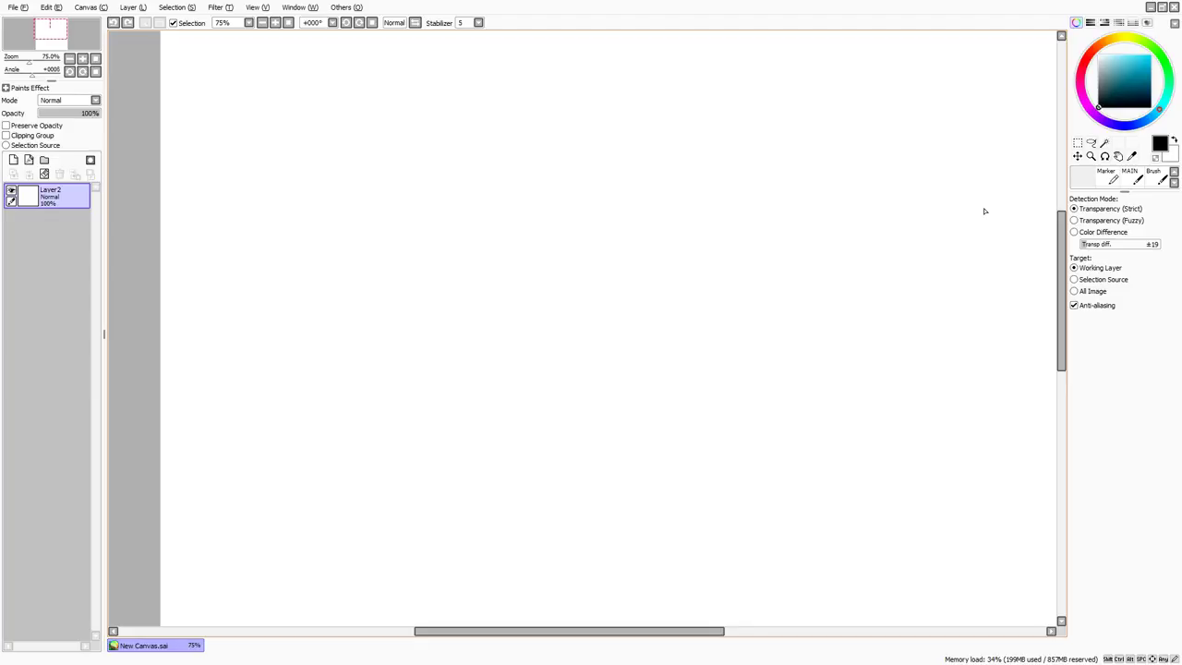
# Add a new layer and sketch a black cartoon face with round eyes, nose, smile and neck strokes at brush size 43.
pyautogui.hotkey('ctrl', 'shift', 'n')
pyautogui.press('b')
pyautogui.moveTo(576, 221)
pyautogui.mouseDown()
pyautogui.moveTo(594, 232)
pyautogui.moveTo(620, 220)
pyautogui.mouseUp()
pyautogui.moveTo(646, 205)
pyautogui.mouseDown()
pyautogui.moveTo(672, 245)
pyautogui.moveTo(487, 314)
pyautogui.moveTo(701, 274)
pyautogui.mouseUp()
pyautogui.moveTo(516, 270)
pyautogui.mouseDown()
pyautogui.moveTo(586, 265)
pyautogui.moveTo(530, 241)
pyautogui.mouseUp()
pyautogui.moveTo(607, 269)
pyautogui.mouseDown()
pyautogui.moveTo(598, 277)
pyautogui.moveTo(608, 237)
pyautogui.moveTo(561, 291)
pyautogui.moveTo(621, 289)
pyautogui.mouseUp()
pyautogui.moveTo(629, 357); pyautogui.dragTo(618, 363)
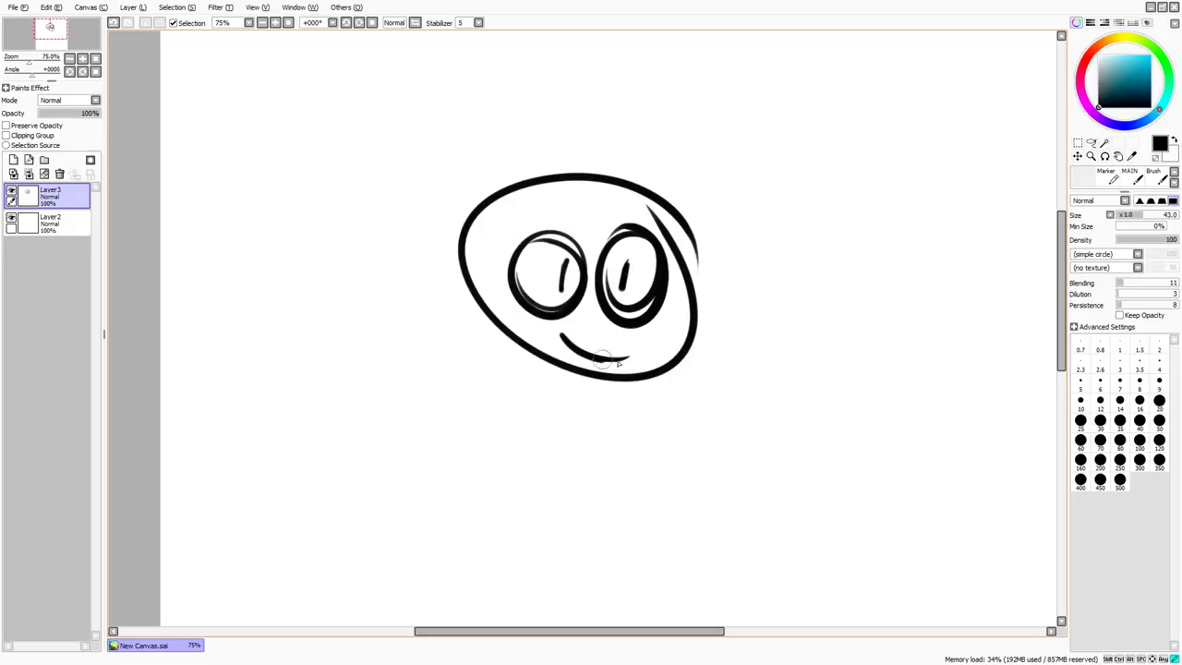
pyautogui.moveTo(605, 277)
pyautogui.mouseDown()
pyautogui.moveTo(594, 325)
pyautogui.moveTo(609, 325)
pyautogui.mouseUp()
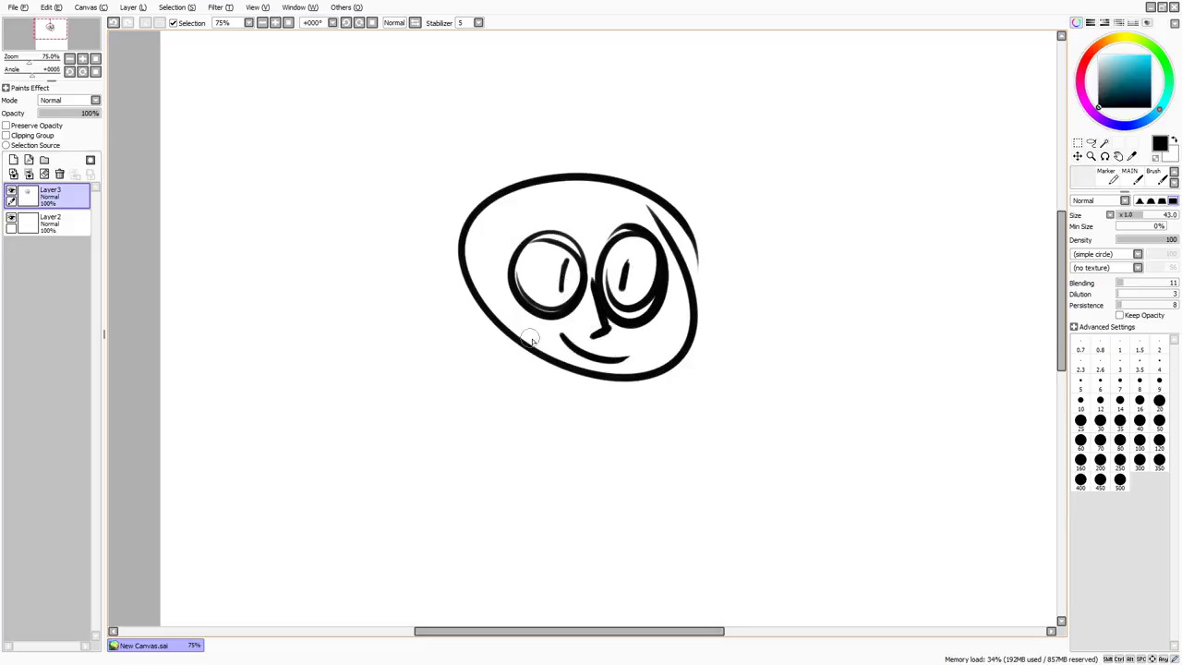
pyautogui.moveTo(539, 358); pyautogui.dragTo(577, 384)
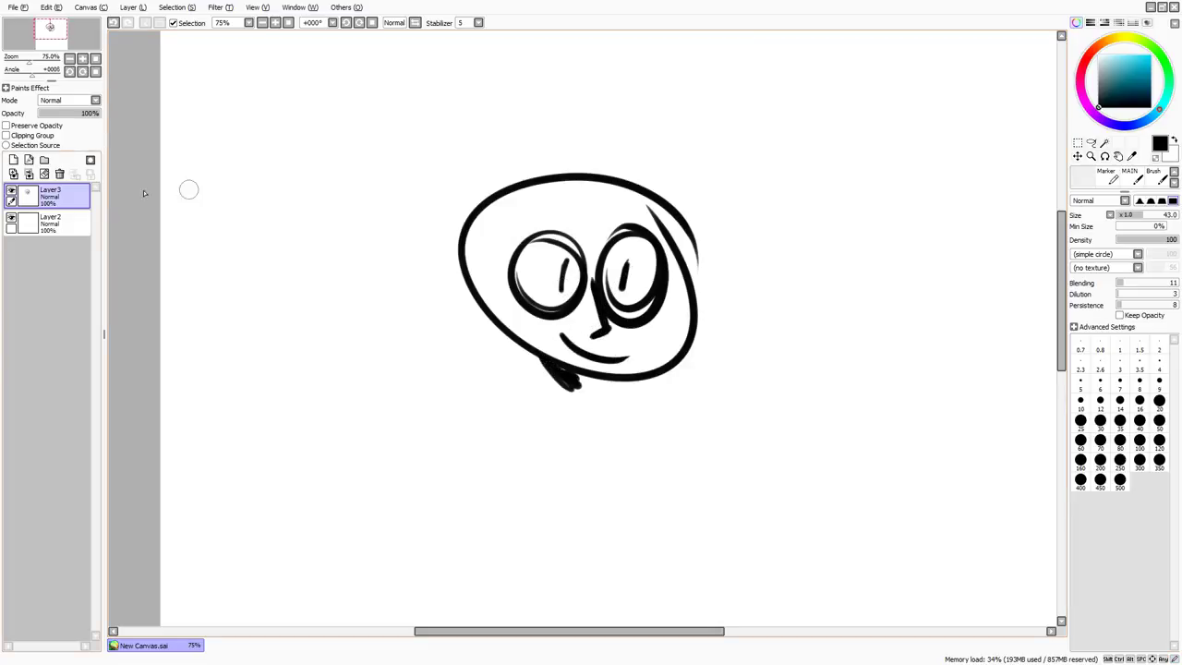
# Merge the face layer down into Layer2 and add a new layer beneath it.
pyautogui.click(28, 173)
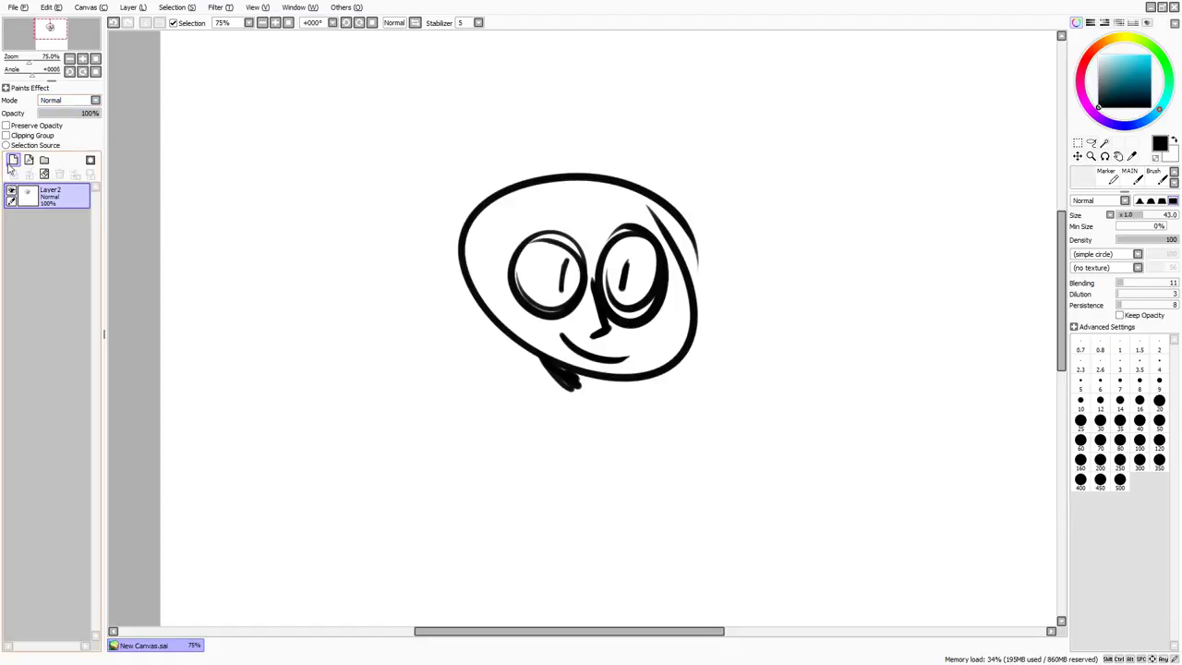
pyautogui.click(13, 160)
pyautogui.moveTo(42, 199); pyautogui.dragTo(42, 229)
# Paint a broad black area behind the face on the new layer at brush size 500.
pyautogui.press(']')
pyautogui.press(']')
pyautogui.press(']')
pyautogui.press(']')
pyautogui.press(']')
pyautogui.press(']')
pyautogui.press(']')
pyautogui.press(']')
pyautogui.press(']')
pyautogui.press(']')
pyautogui.press(']')
pyautogui.press(']')
pyautogui.press(']')
pyautogui.press(']')
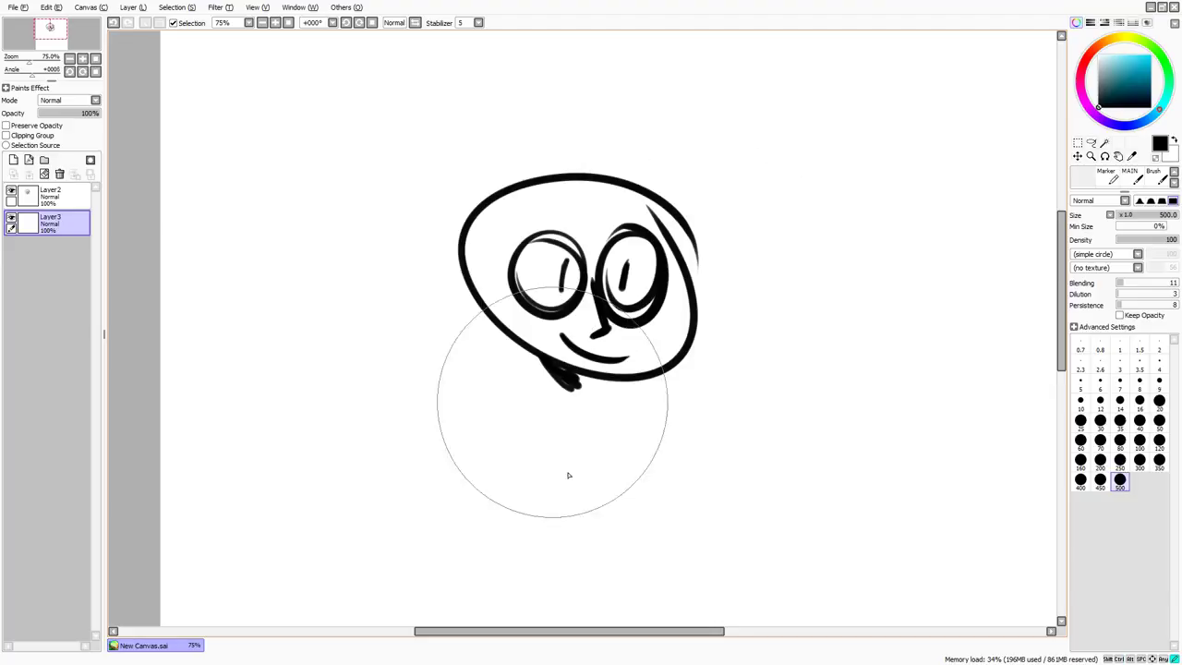
pyautogui.moveTo(568, 475)
pyautogui.mouseDown()
pyautogui.moveTo(313, 285)
pyautogui.moveTo(338, 314)
pyautogui.mouseUp()
# Hide and show the face layer several times, and delete the black-painted layer beneath it.
pyautogui.click(288, 23)
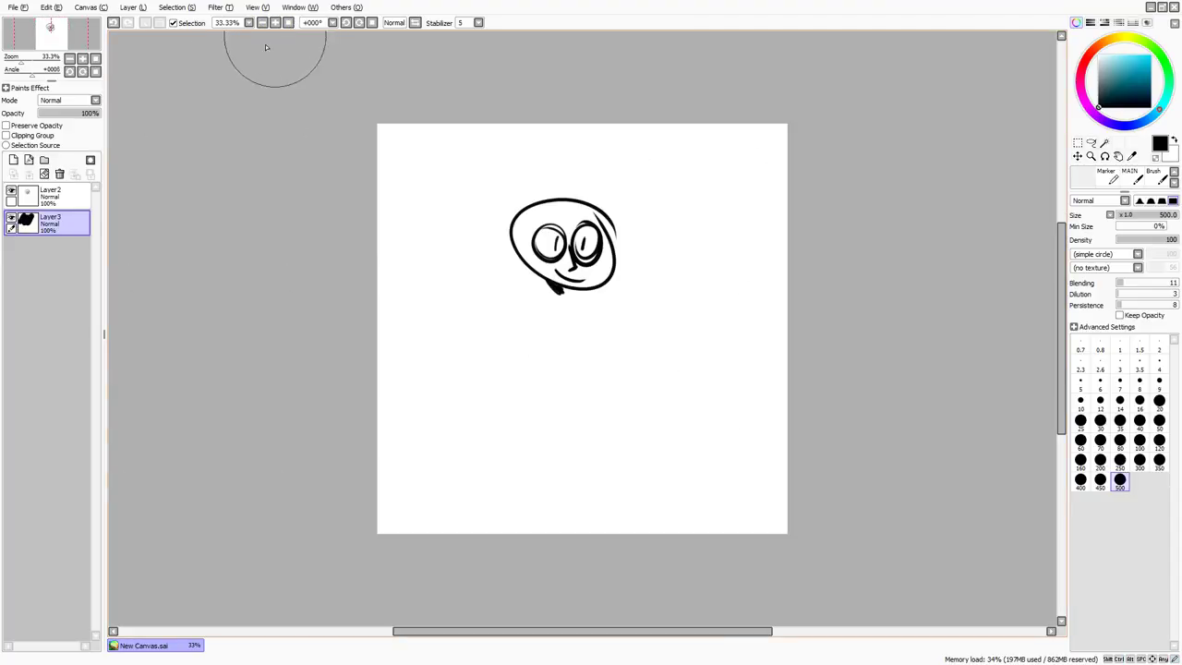
pyautogui.click(12, 190)
pyautogui.click(12, 190)
pyautogui.click(12, 190)
pyautogui.click(12, 189)
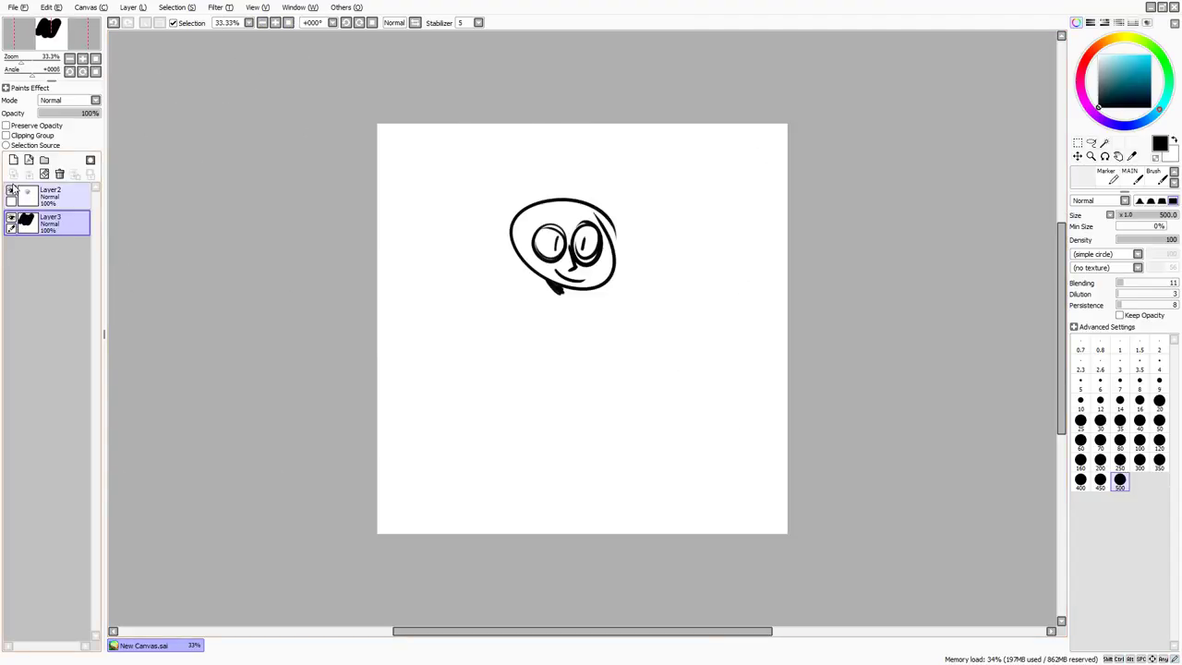
pyautogui.click(59, 174)
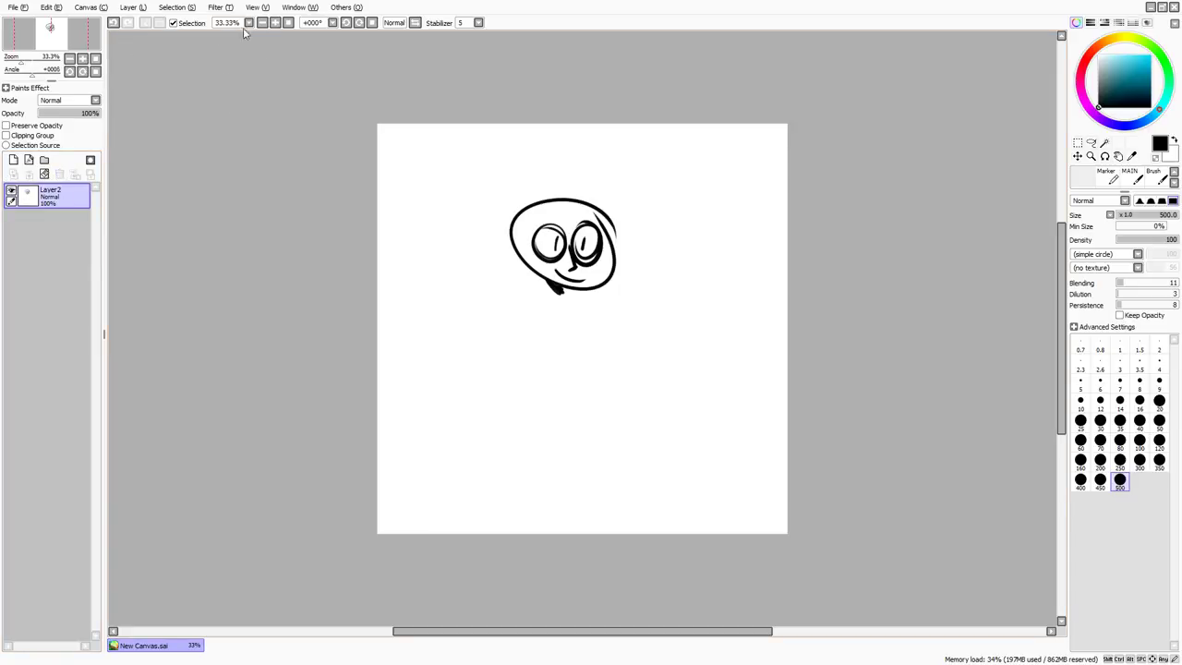
# Reduce the brush size to 68 and try test strokes on the face layer, undoing, redoing and undoing them again.
pyautogui.click(262, 22)
pyautogui.click(261, 22)
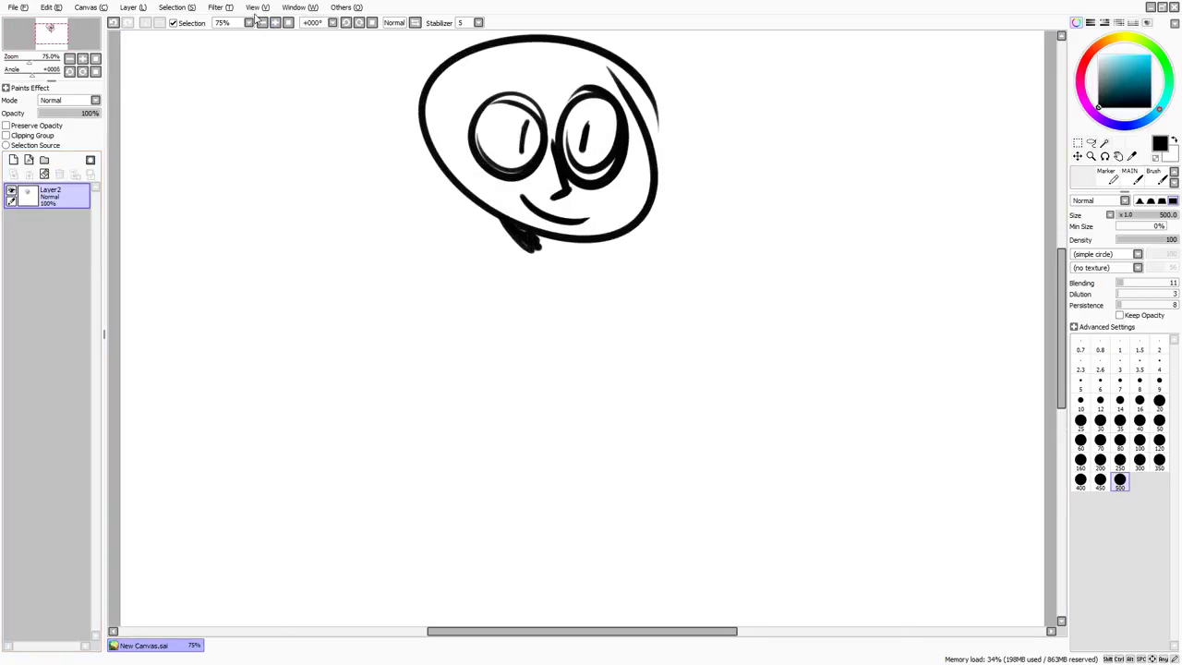
pyautogui.moveTo(427, 199); pyautogui.dragTo(529, 312)
pyautogui.moveTo(531, 231); pyautogui.dragTo(500, 272)
pyautogui.moveTo(605, 227); pyautogui.dragTo(579, 227)
pyautogui.moveTo(596, 229); pyautogui.dragTo(691, 246)
pyautogui.hotkey('ctrl', 'z')
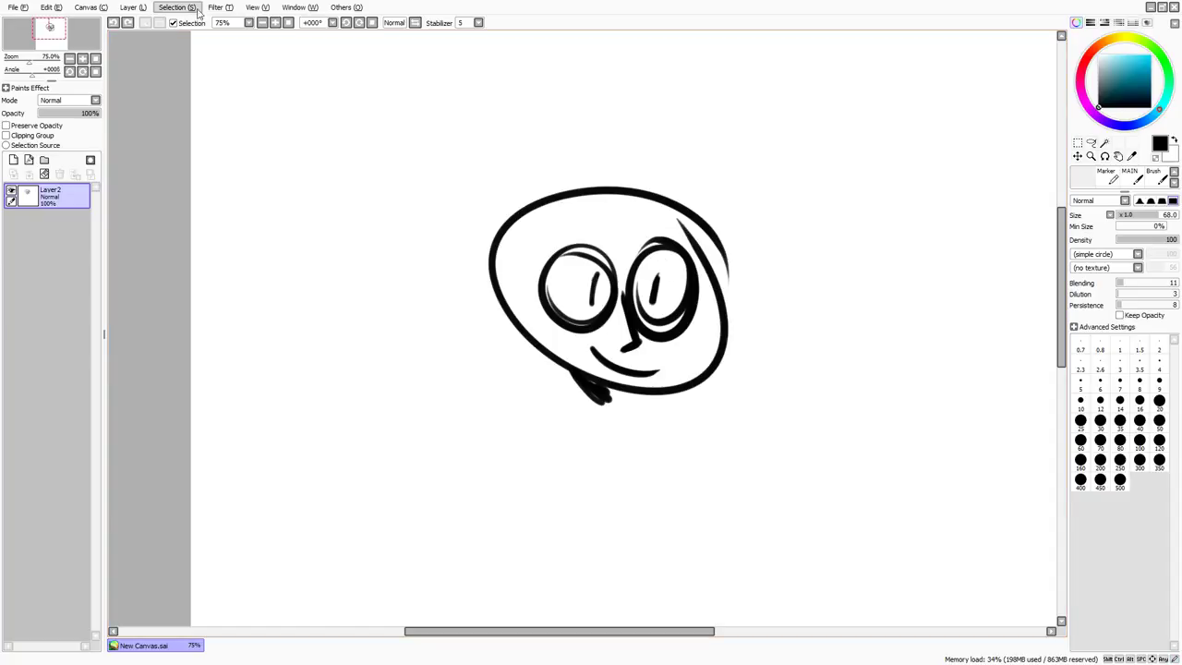
pyautogui.click(132, 7)
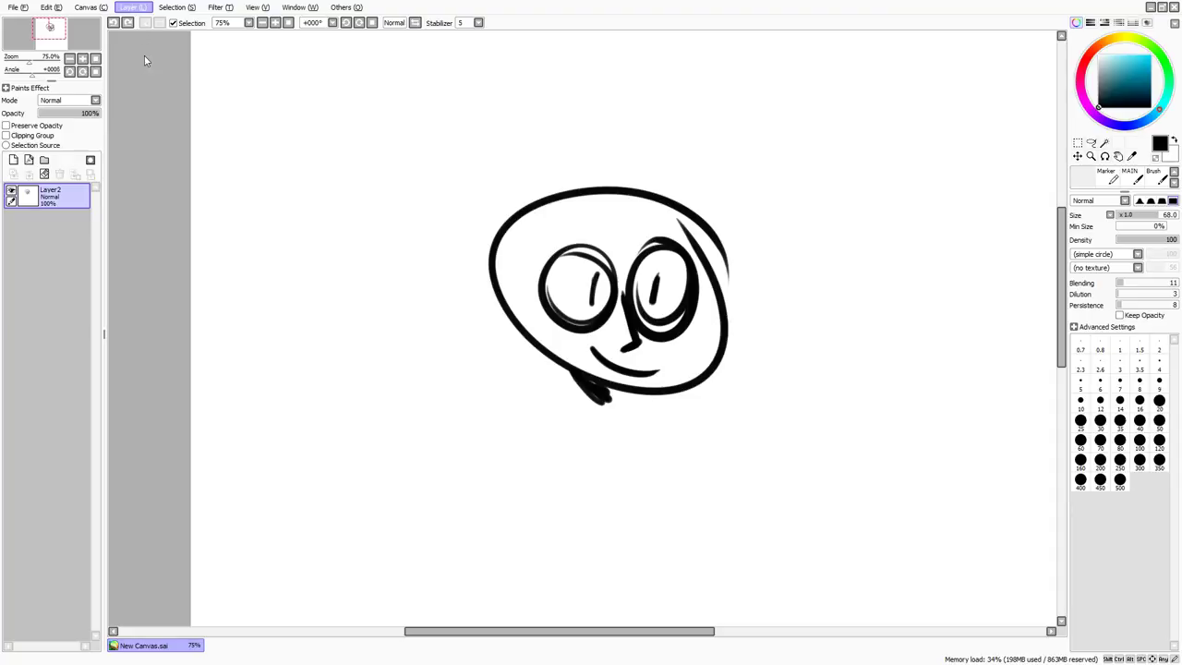
pyautogui.moveTo(260, 186)
pyautogui.mouseDown()
pyautogui.moveTo(356, 253)
pyautogui.moveTo(487, 129)
pyautogui.mouseUp()
pyautogui.hotkey('ctrl', 'z')
pyautogui.hotkey('ctrl', 'y')
pyautogui.hotkey('ctrl', 'z')
# Add a new layer beneath the face and paint the head area black at brush size 277.
pyautogui.hotkey('ctrl', 'shift', 'n')
pyautogui.moveTo(69, 195); pyautogui.dragTo(76, 257)
pyautogui.moveTo(597, 310); pyautogui.dragTo(657, 309)
pyautogui.moveTo(552, 240); pyautogui.dragTo(593, 372)
# Undo the black fill, try painting light blue behind the face at brush size 277, and undo that too.
pyautogui.click(1114, 55)
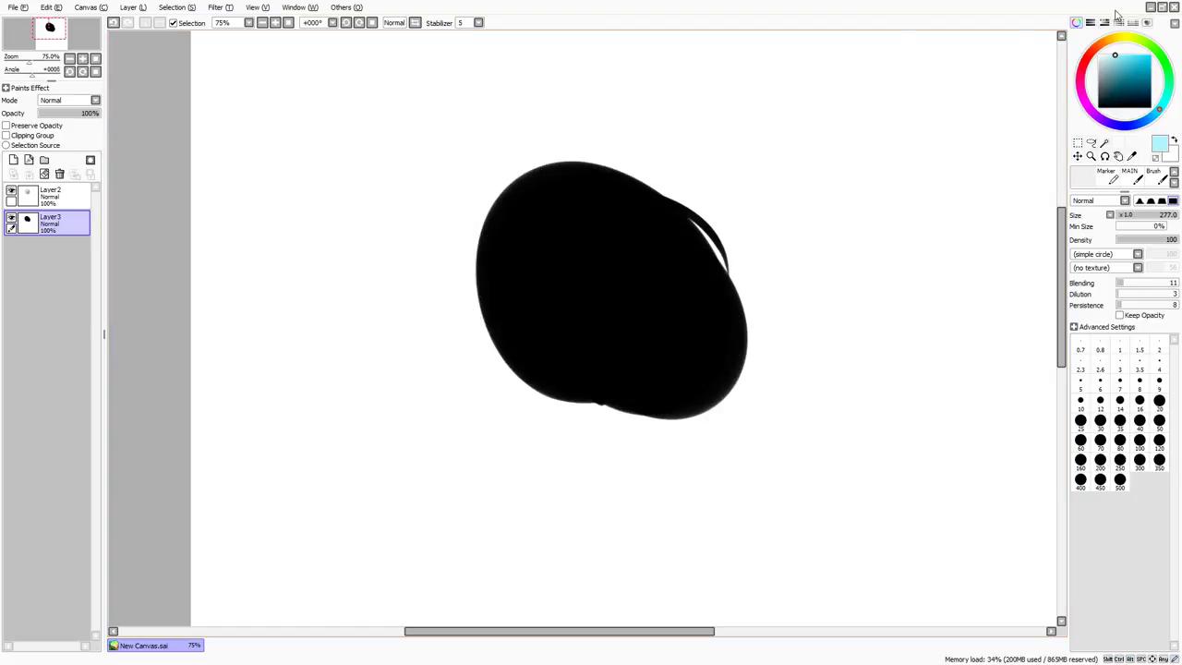
pyautogui.hotkey('ctrl', 'z')
pyautogui.moveTo(554, 277)
pyautogui.mouseDown()
pyautogui.moveTo(524, 258)
pyautogui.moveTo(619, 397)
pyautogui.mouseUp()
pyautogui.moveTo(649, 277); pyautogui.dragTo(499, 512)
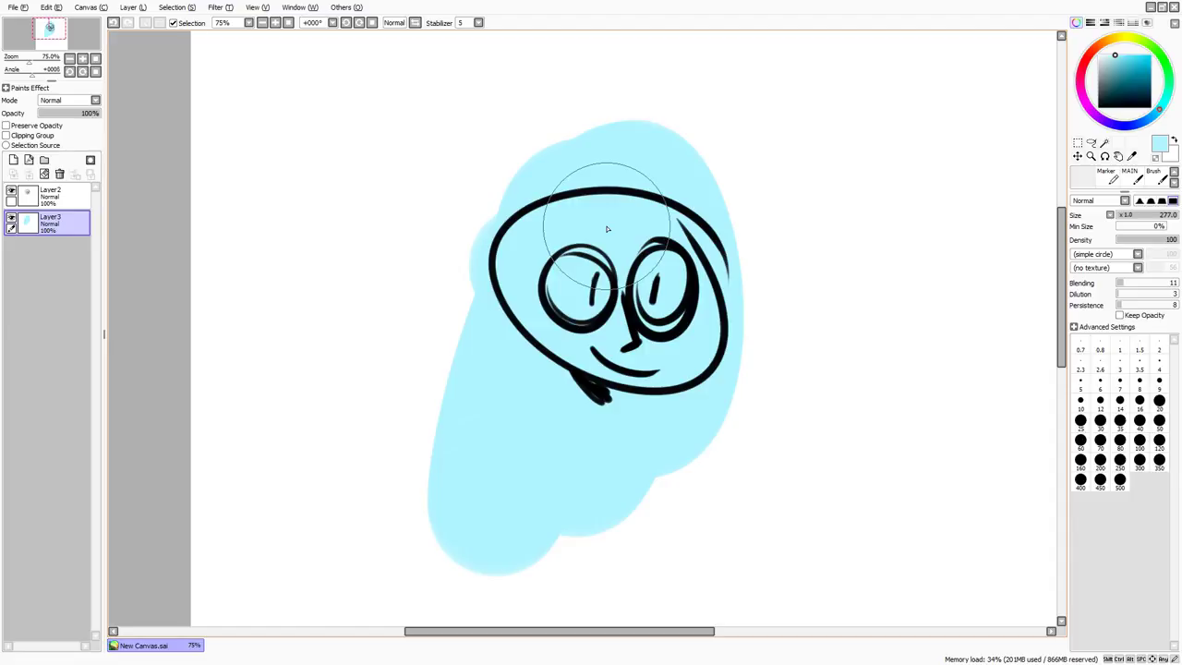
pyautogui.hotkey('ctrl', 'z')
pyautogui.hotkey('ctrl', 'z')
pyautogui.hotkey('ctrl', 'z')
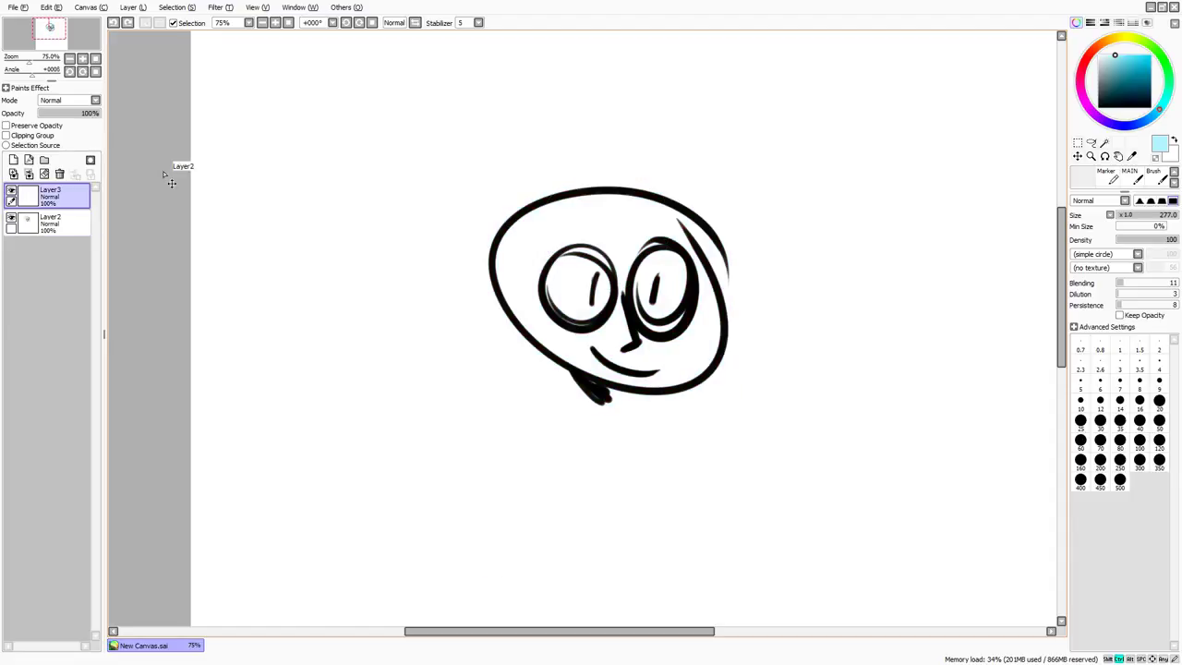
# Add a new layer above the face and paint two round vivid pinkish-red cheeks at brush size 111.
pyautogui.hotkey('ctrl', 'shift', 'n')
pyautogui.click(1081, 71)
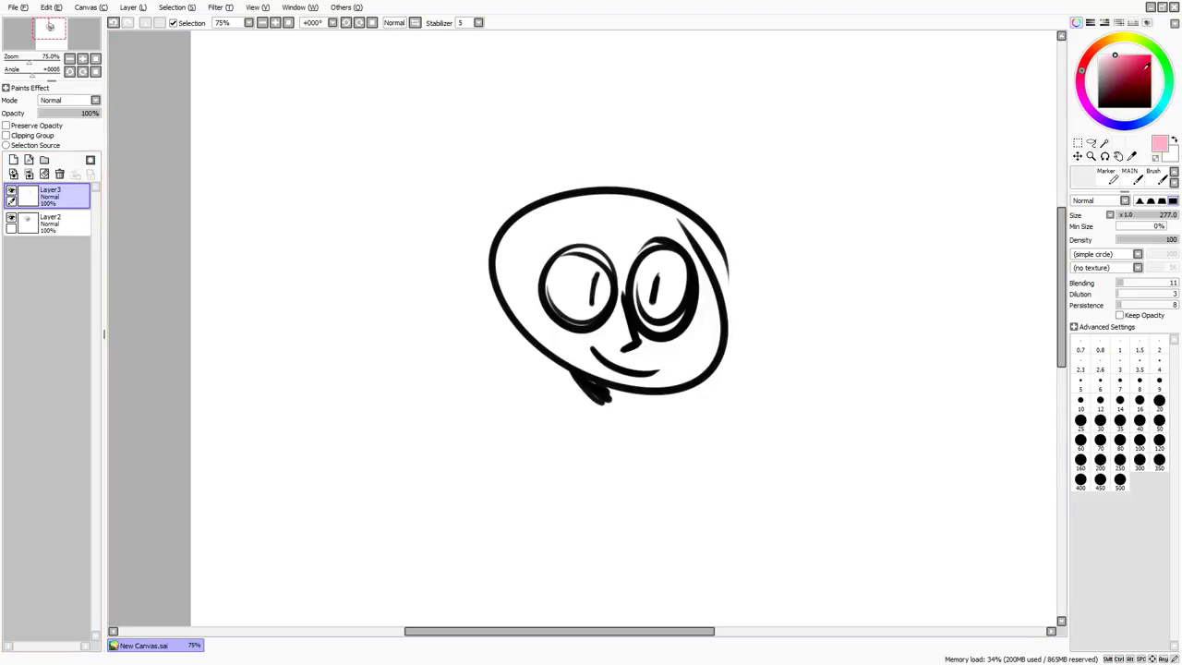
pyautogui.click(1150, 55)
pyautogui.moveTo(706, 255); pyautogui.dragTo(652, 255)
pyautogui.moveTo(569, 332); pyautogui.dragTo(581, 333)
pyautogui.moveTo(692, 347); pyautogui.dragTo(660, 347)
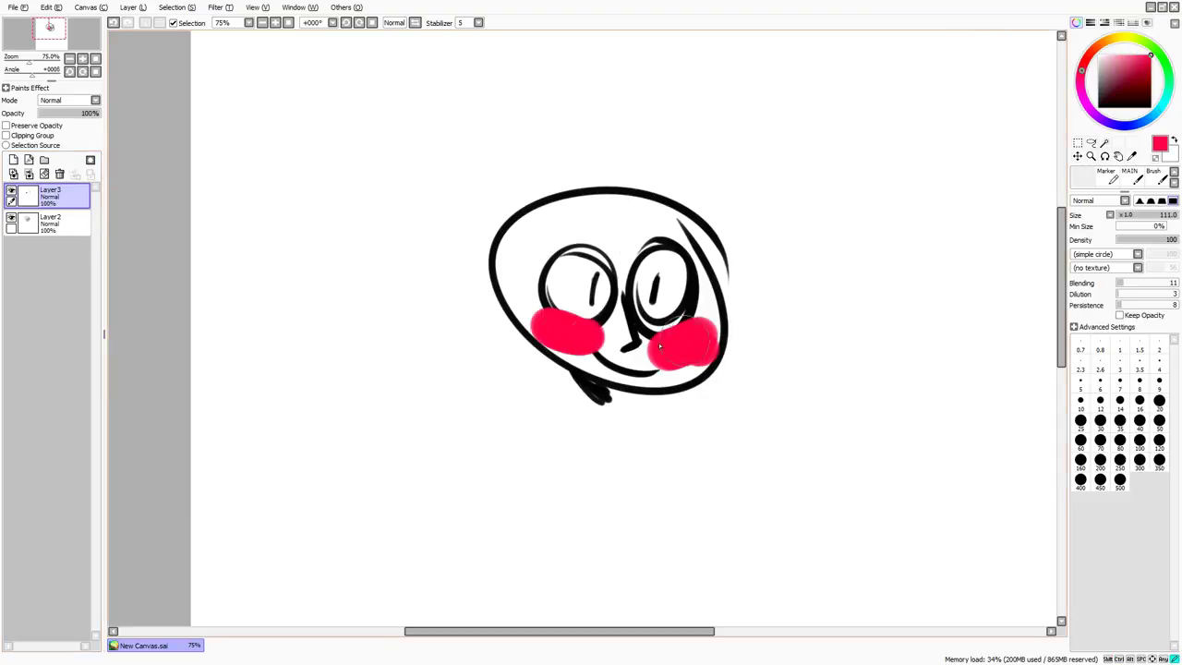
# Merge the cheeks into the face layer and convert its luminosity to transparency.
pyautogui.click(29, 173)
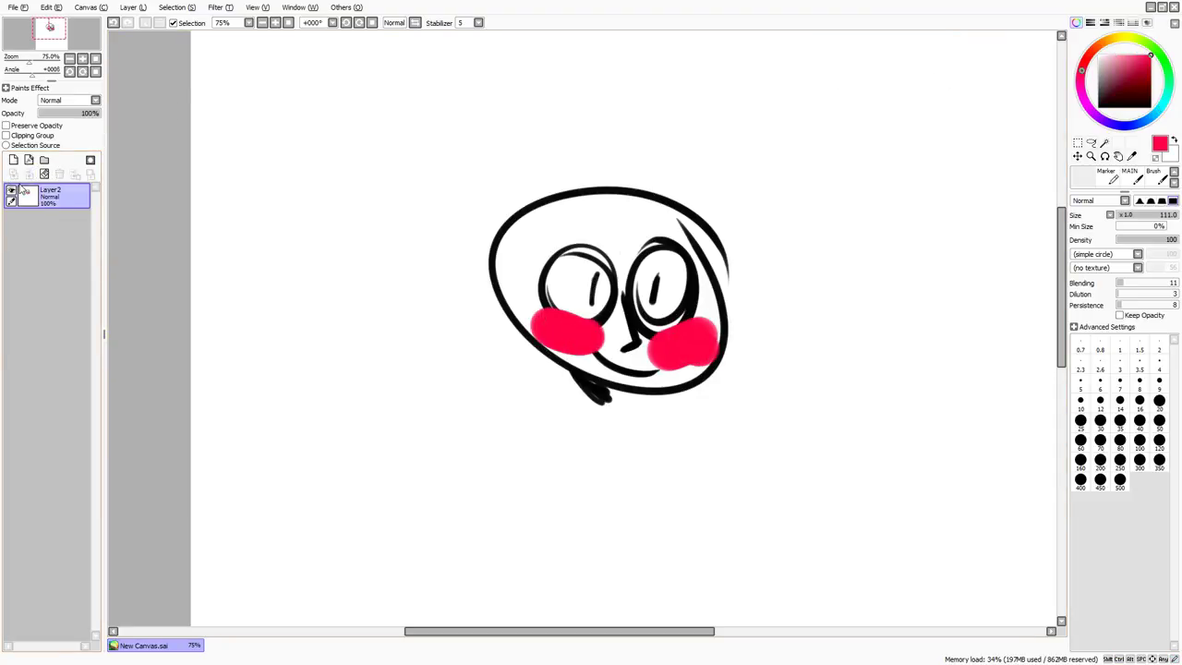
pyautogui.click(135, 7)
pyautogui.click(159, 175)
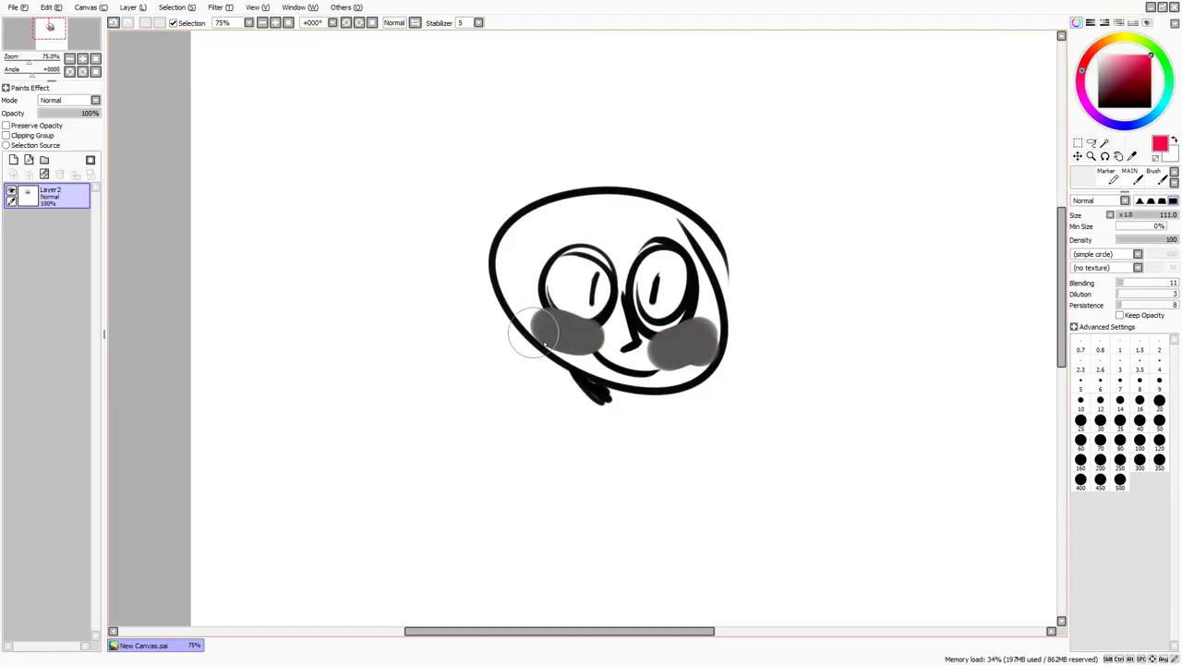
# Add a new layer beneath the face and paint pinkish red behind the whole head at brush size 111.
pyautogui.click(13, 159)
pyautogui.moveTo(505, 336)
pyautogui.mouseDown()
pyautogui.moveTo(523, 324)
pyautogui.moveTo(602, 391)
pyautogui.mouseUp()
pyautogui.moveTo(65, 196); pyautogui.dragTo(68, 226)
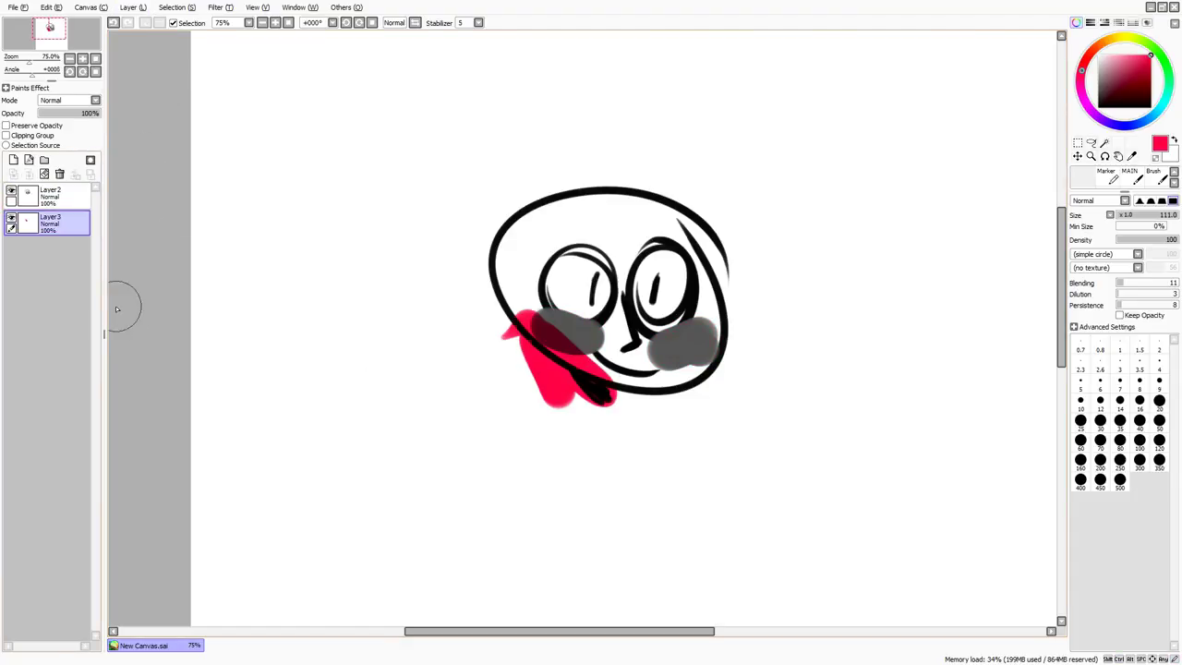
pyautogui.moveTo(508, 332)
pyautogui.mouseDown()
pyautogui.moveTo(560, 329)
pyautogui.moveTo(608, 349)
pyautogui.moveTo(680, 323)
pyautogui.moveTo(661, 363)
pyautogui.moveTo(585, 333)
pyautogui.moveTo(612, 368)
pyautogui.moveTo(661, 381)
pyautogui.moveTo(634, 375)
pyautogui.moveTo(692, 301)
pyautogui.moveTo(708, 226)
pyautogui.moveTo(634, 267)
pyautogui.moveTo(604, 247)
pyautogui.moveTo(578, 313)
pyautogui.moveTo(635, 371)
pyautogui.mouseUp()
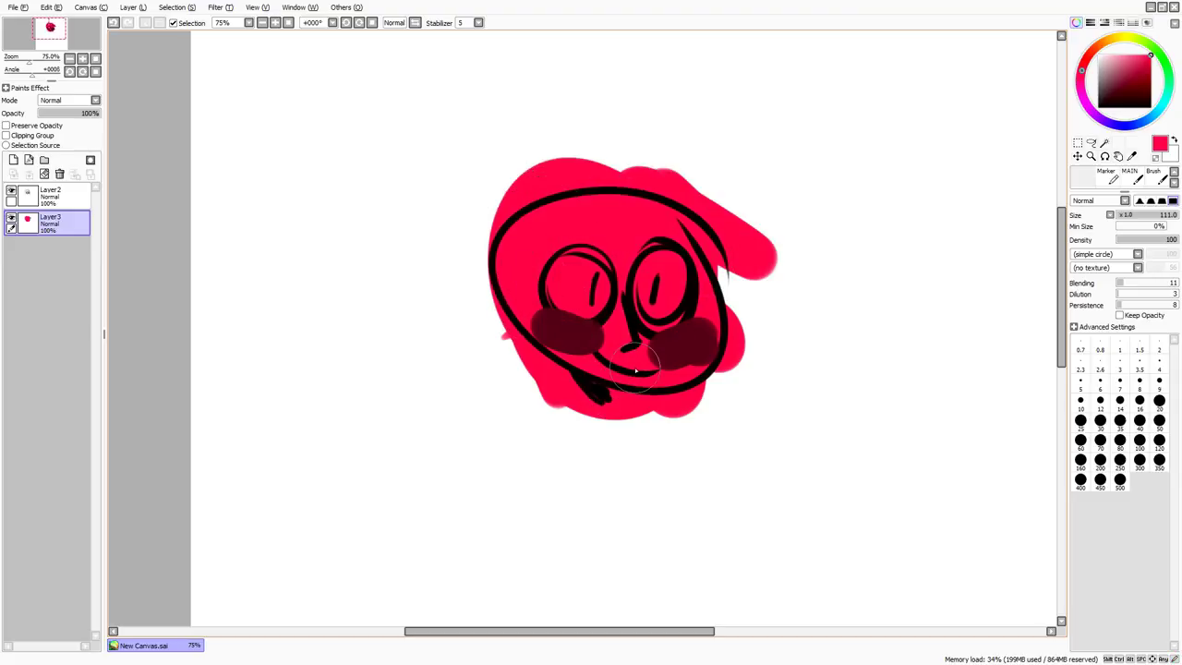
# Delete the red-painted layer and clear Layer2.
pyautogui.moveTo(303, 375); pyautogui.dragTo(272, 362)
pyautogui.click(59, 173)
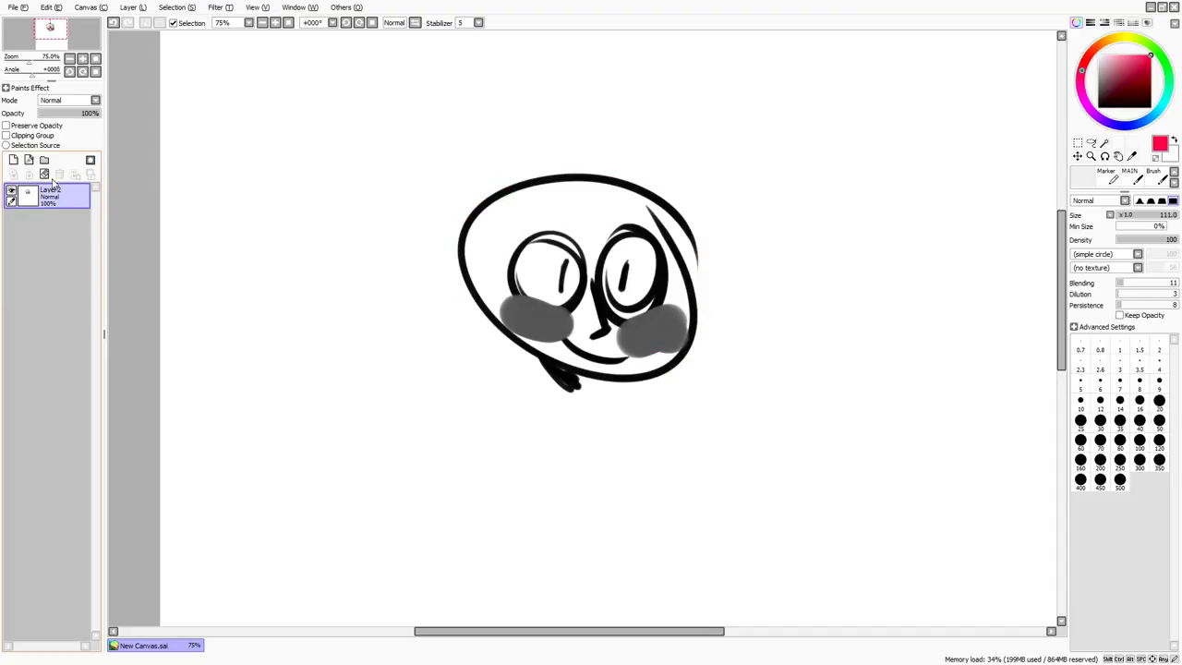
pyautogui.click(44, 174)
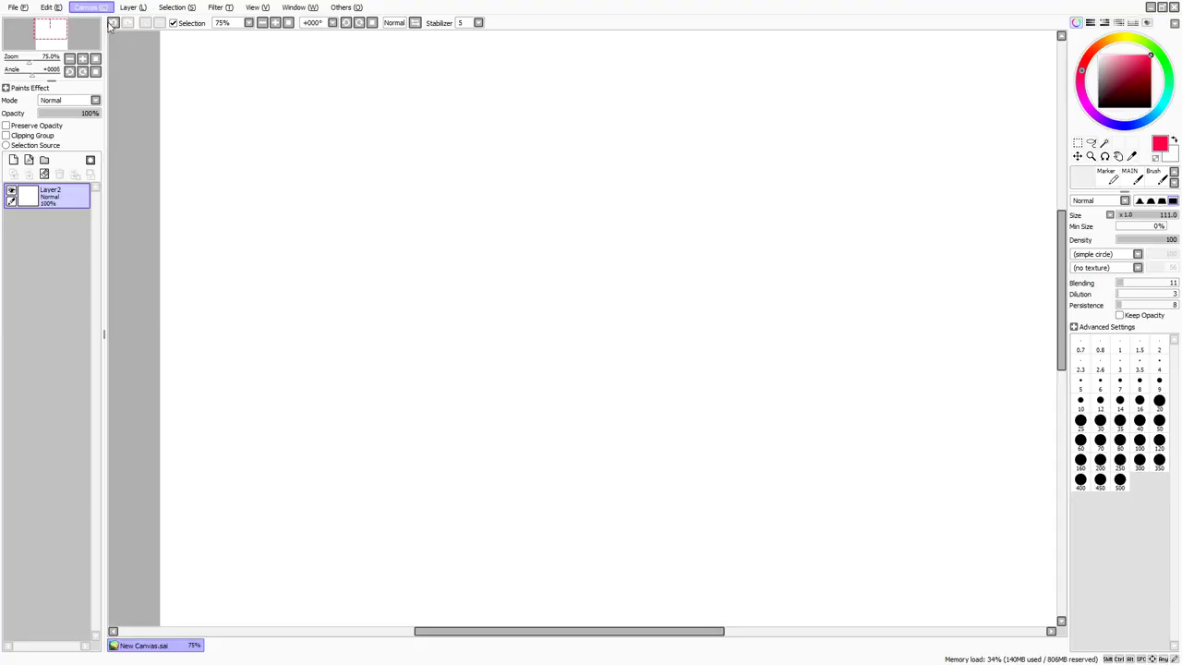
# Paint a long winding pinkish-red stroke and four short tapered strokes beside it on Layer2 at brush size 111.
pyautogui.click(138, 18)
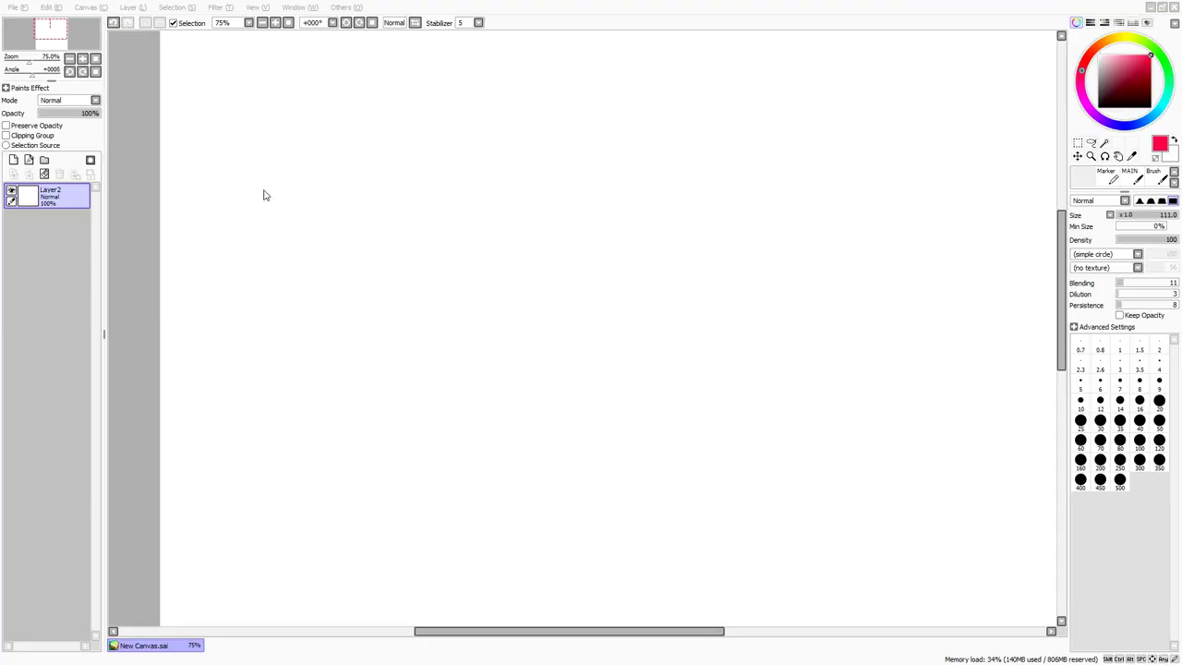
pyautogui.moveTo(341, 268)
pyautogui.mouseDown()
pyautogui.moveTo(768, 184)
pyautogui.moveTo(502, 357)
pyautogui.moveTo(323, 505)
pyautogui.mouseUp()
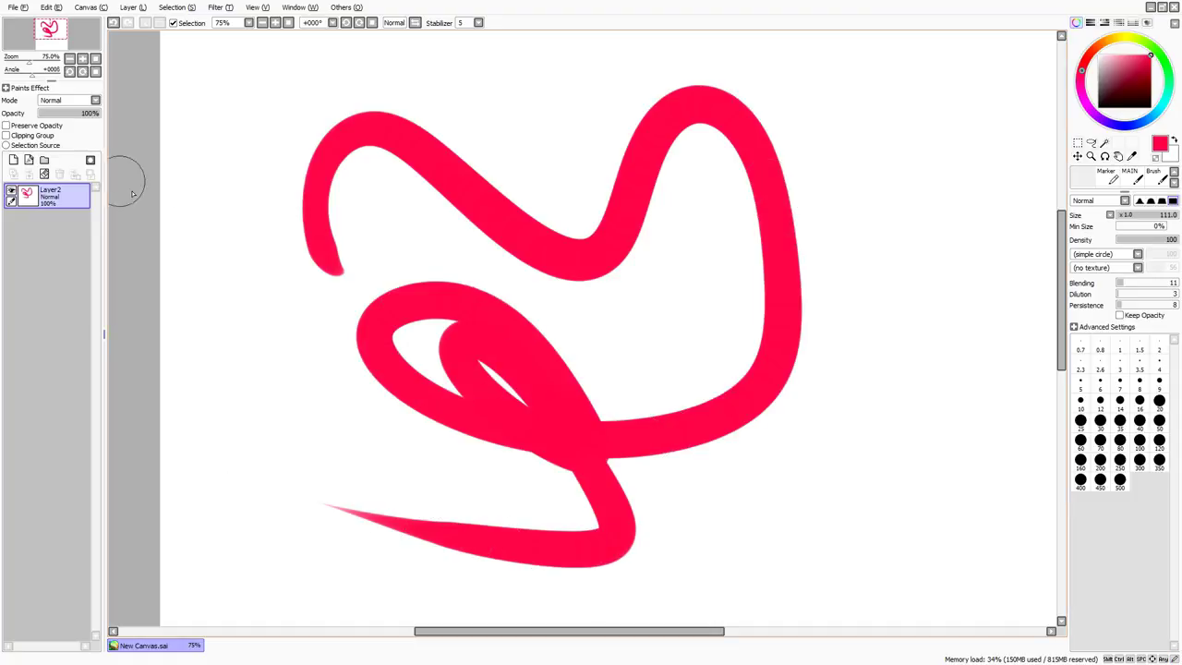
pyautogui.moveTo(171, 109); pyautogui.dragTo(238, 190)
pyautogui.moveTo(182, 185); pyautogui.dragTo(290, 276)
pyautogui.moveTo(198, 256); pyautogui.dragTo(310, 314)
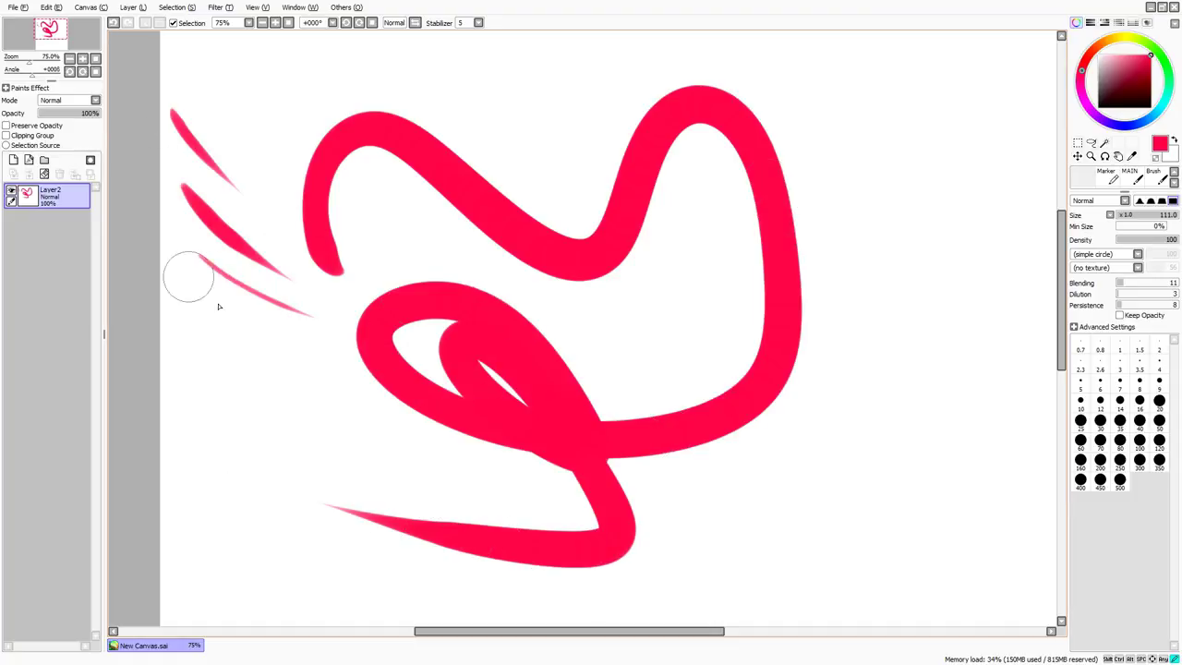
pyautogui.moveTo(188, 277); pyautogui.dragTo(347, 346)
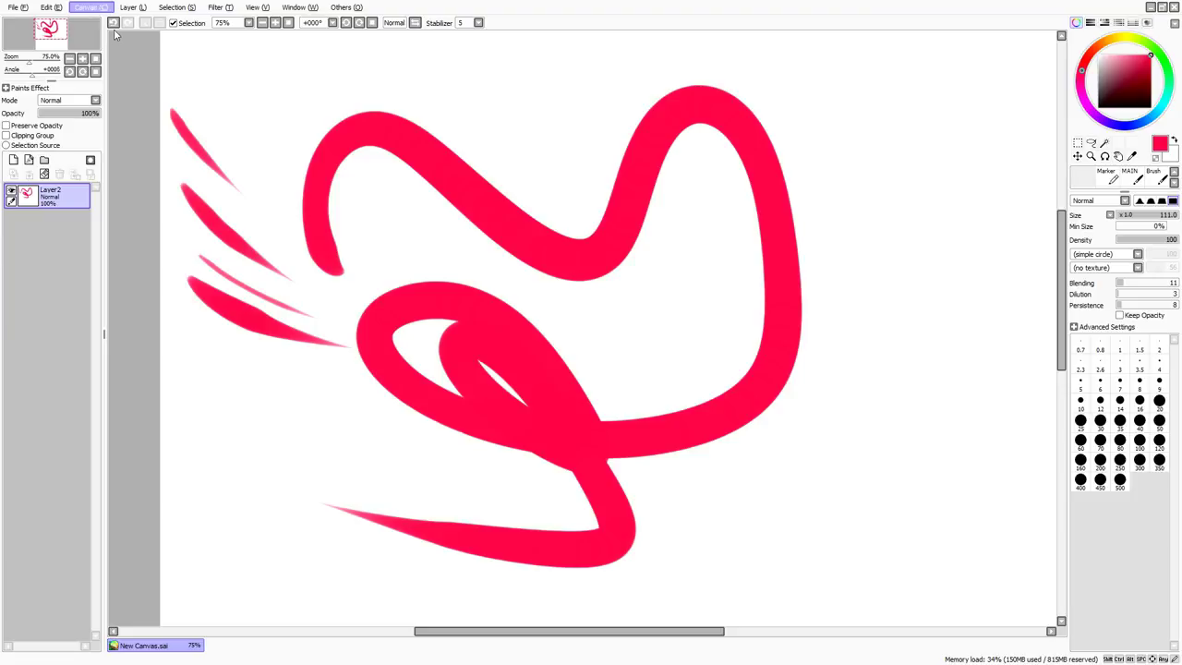
# Try to narrow the canvas to a thin vertical strip, and undo the size change.
pyautogui.click(143, 90)
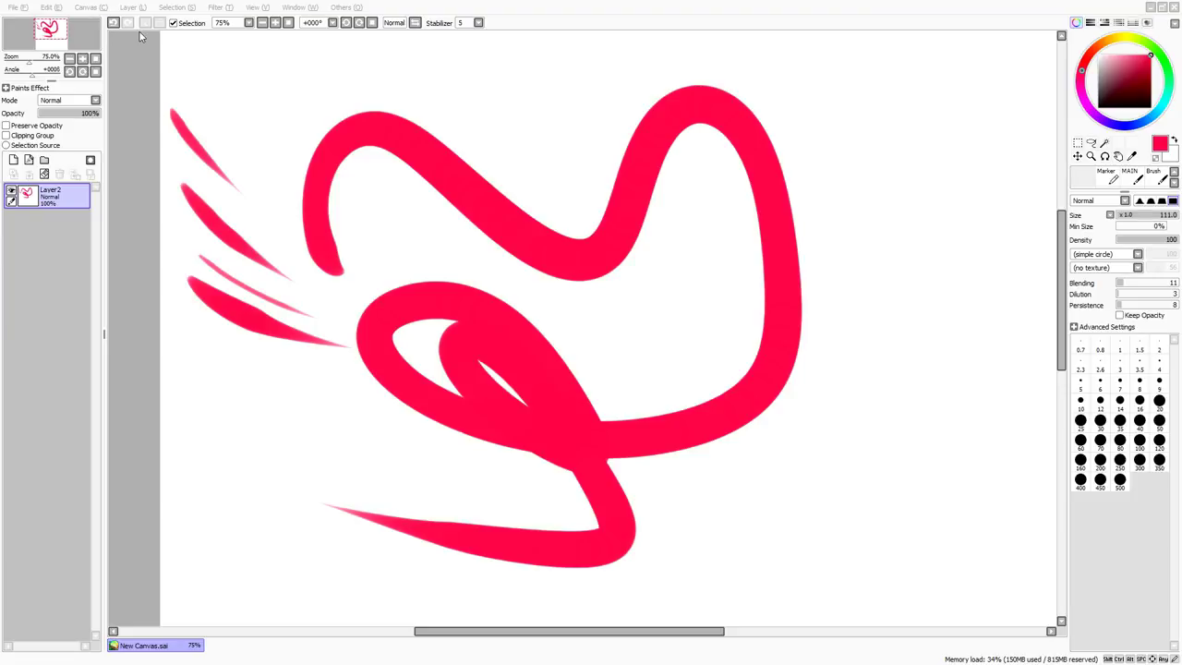
pyautogui.press('Return')
pyautogui.click(288, 23)
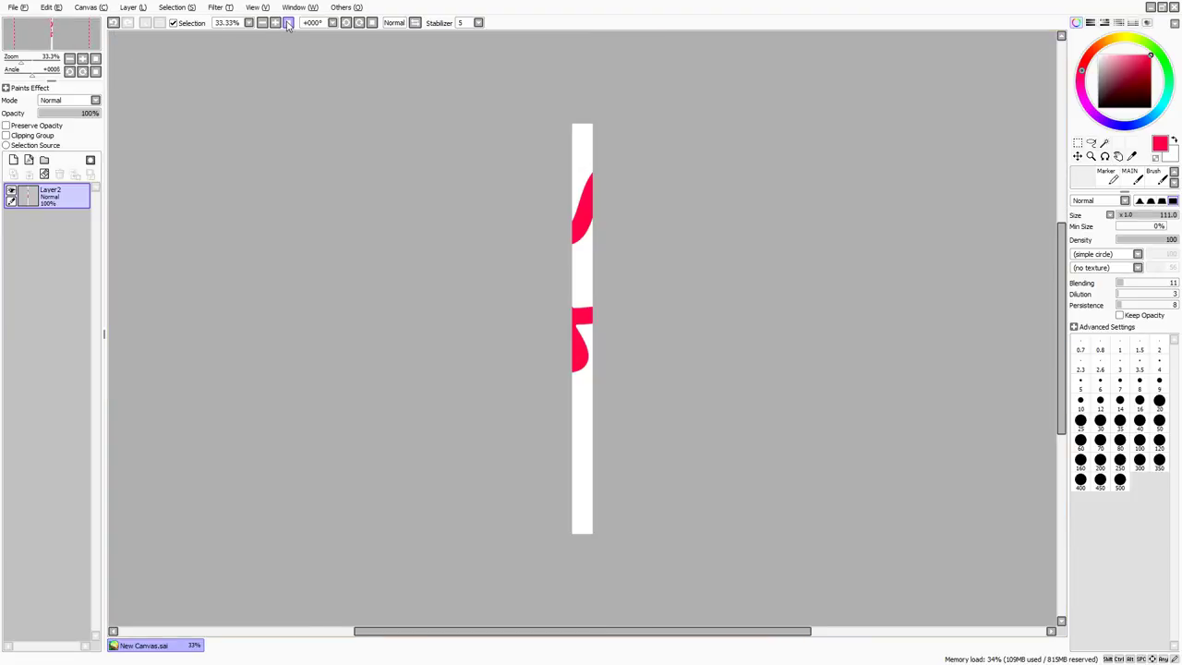
pyautogui.hotkey('ctrl', 'z')
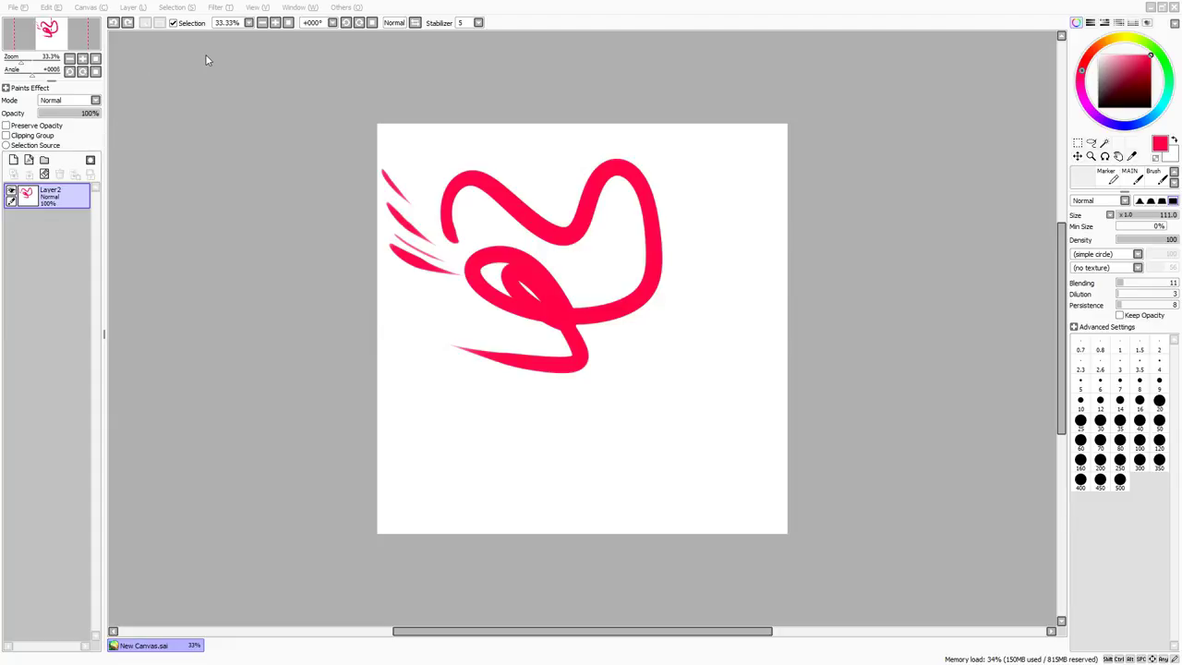
pyautogui.press('Return')
pyautogui.click(54, 8)
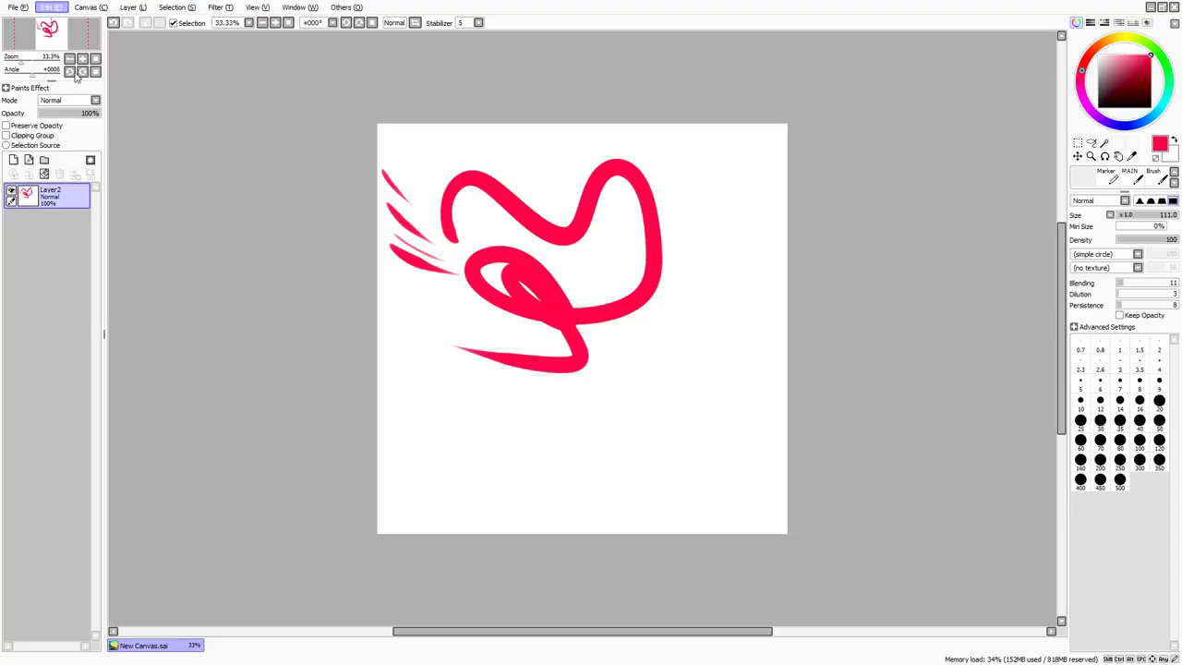
pyautogui.moveTo(21, 9)
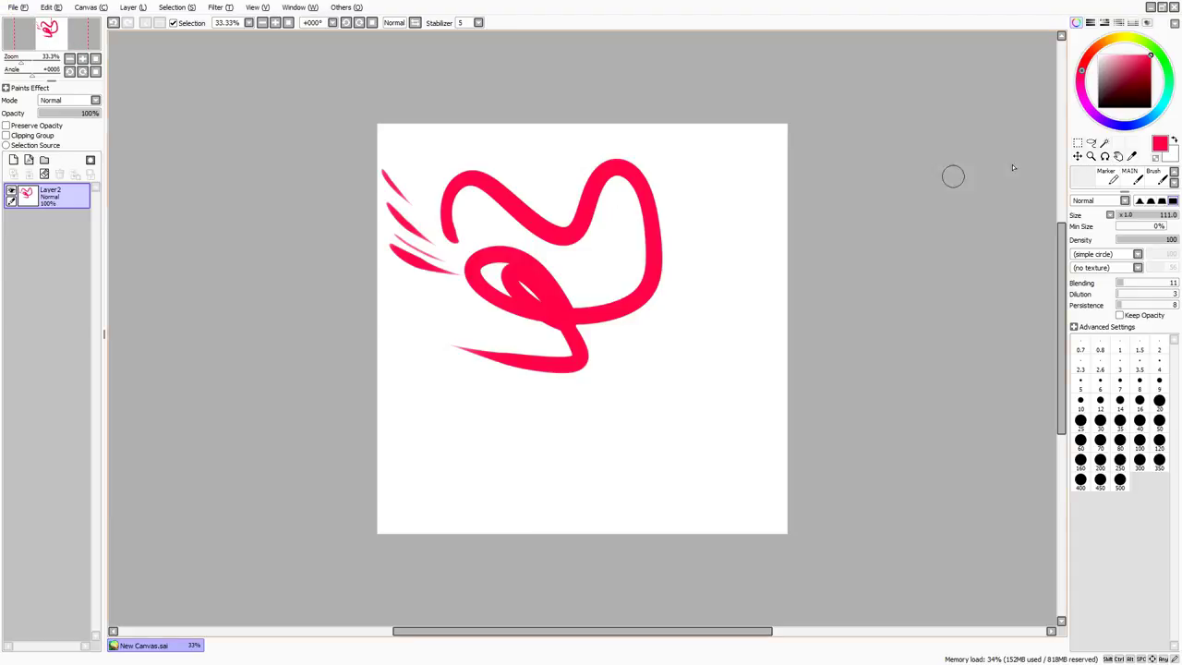
# Select the whole canvas and move the red drawing to the right and slightly down.
pyautogui.hotkey('ctrl', 'a')
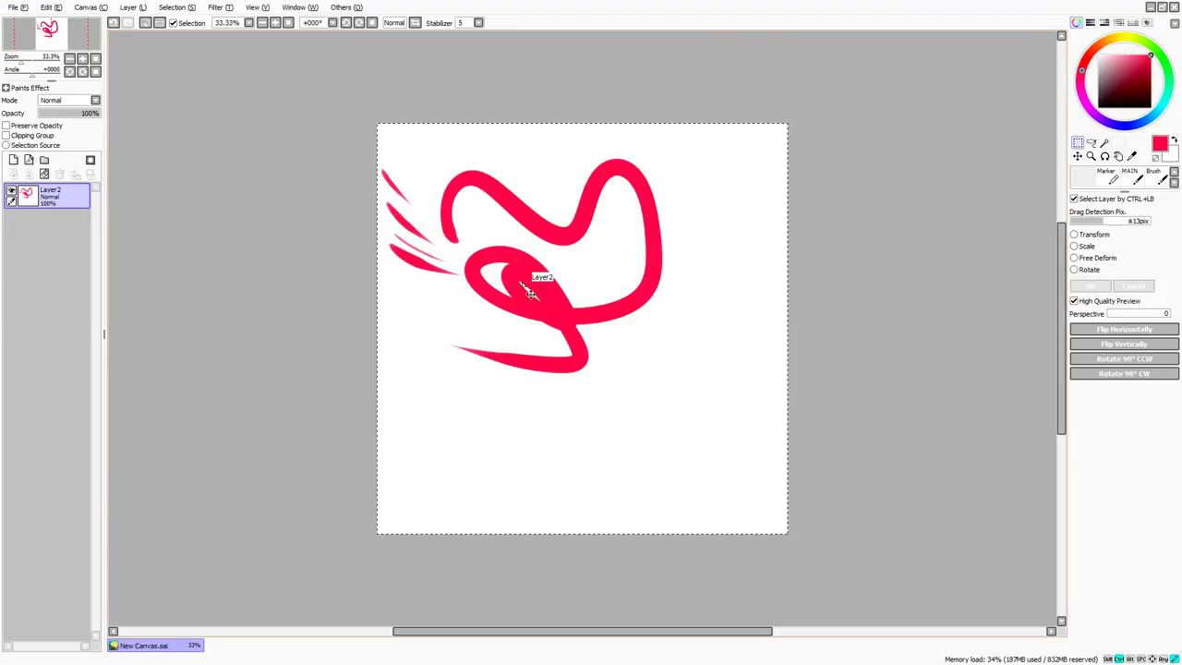
pyautogui.moveTo(522, 293); pyautogui.dragTo(575, 304)
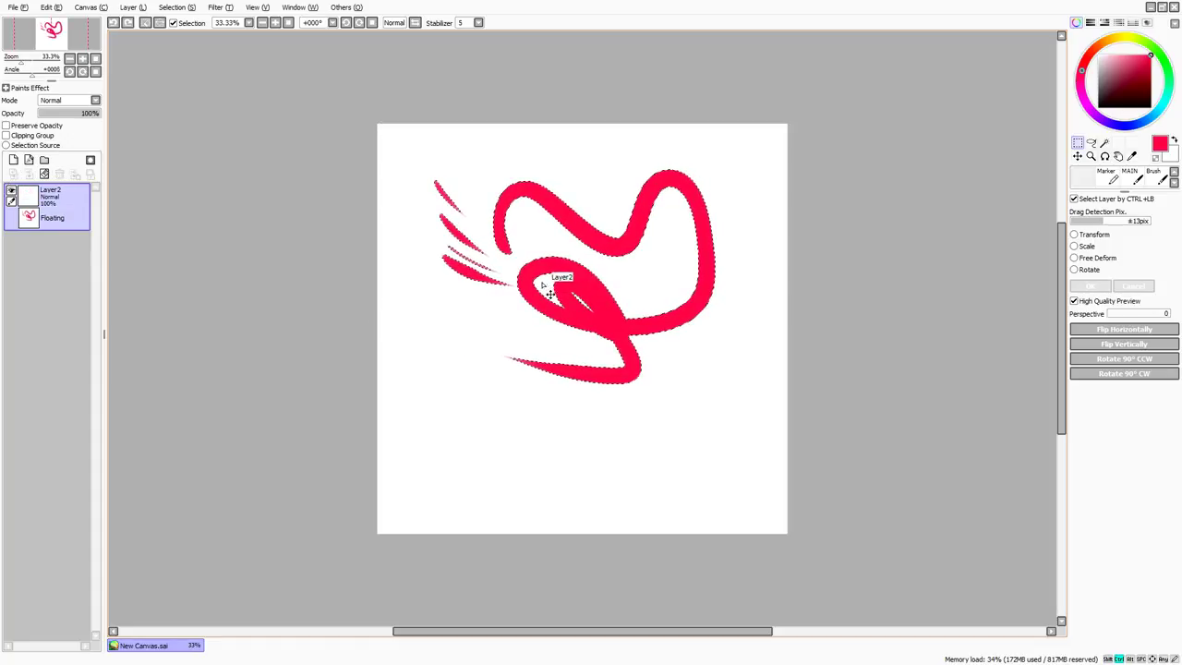
pyautogui.click(63, 45)
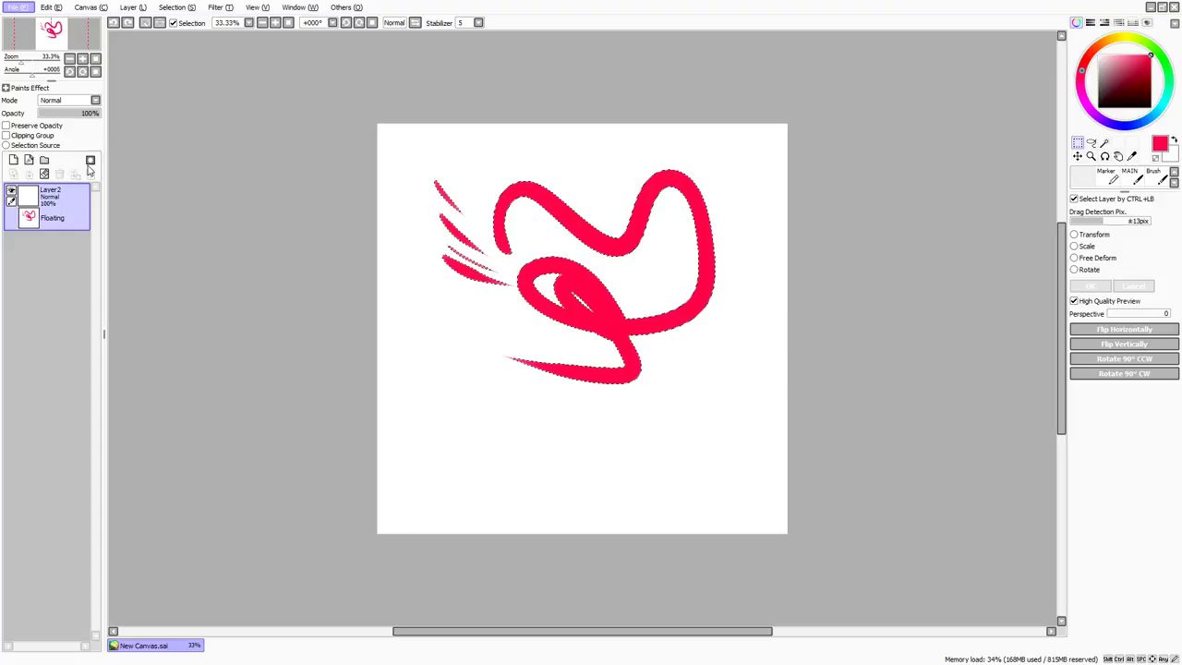
pyautogui.moveTo(362, 59); pyautogui.dragTo(338, 52)
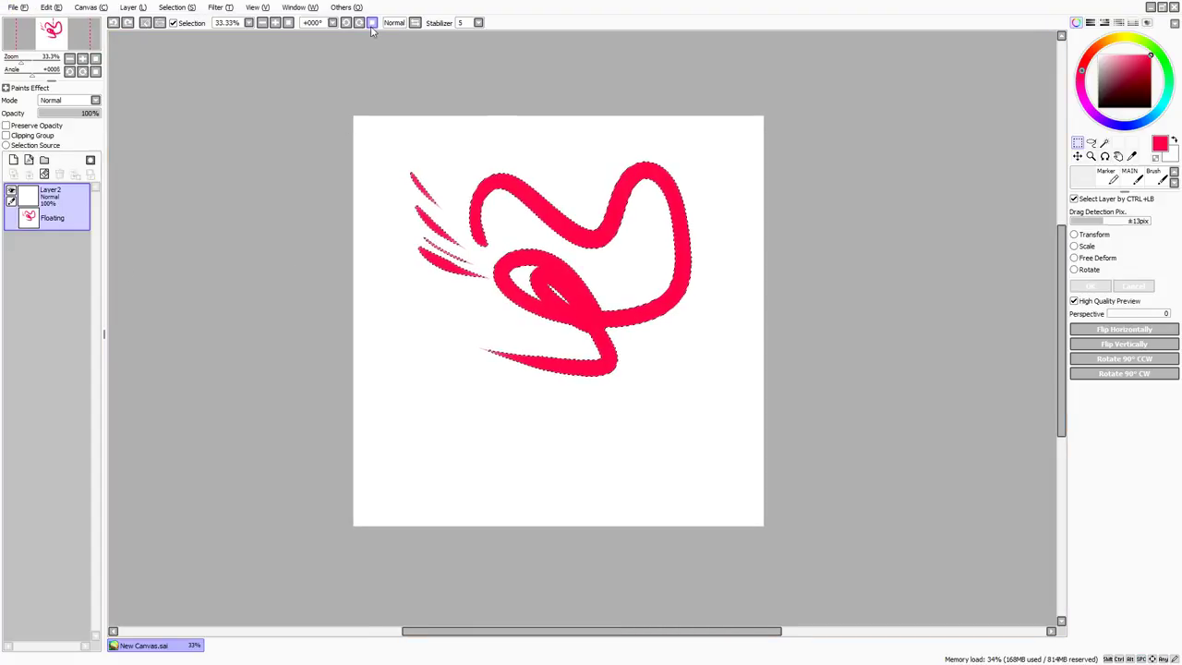
pyautogui.click(276, 24)
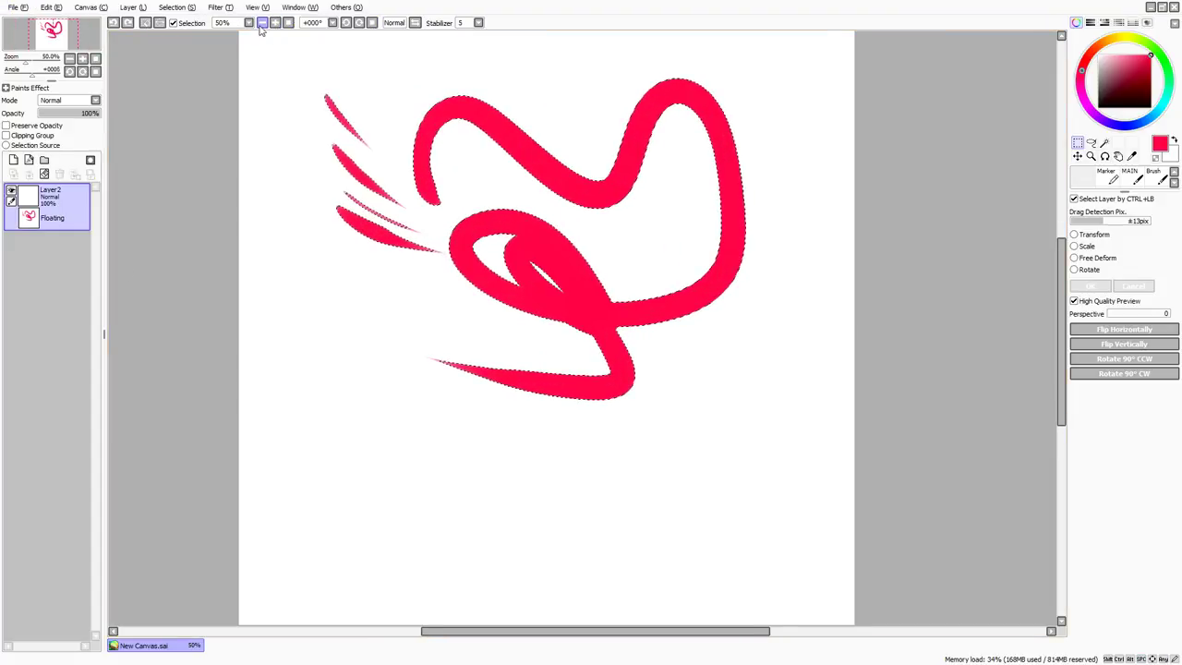
pyautogui.click(263, 24)
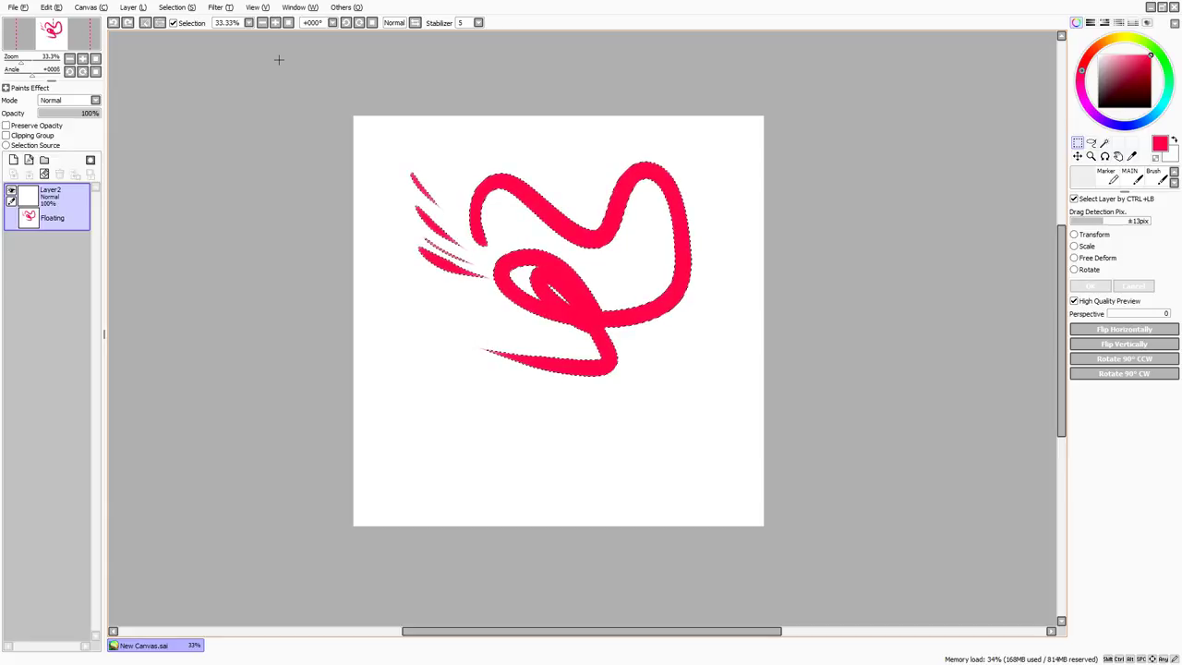
# Switch to Notepad to view the misc file with PaintTool SAI's miscellaneous settings.
pyautogui.hotkey('alt', 'Tab')
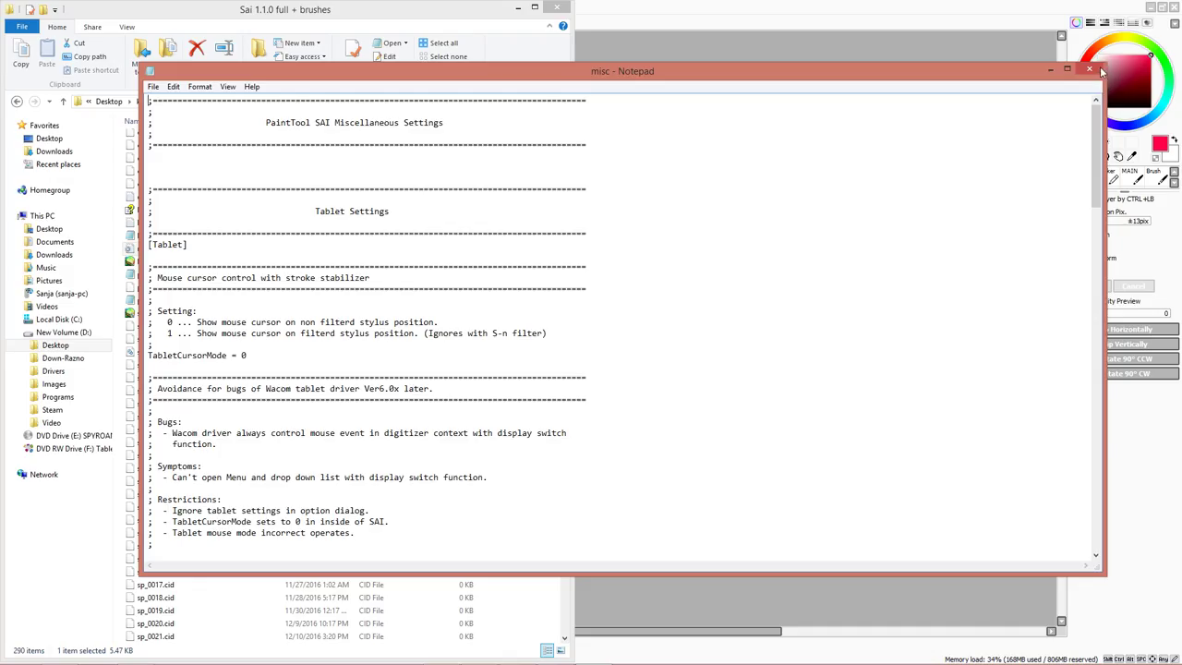
# Reopen the misc settings file in Notepad and search it for "pop" to find the Popup panels settings.
pyautogui.click(1100, 71)
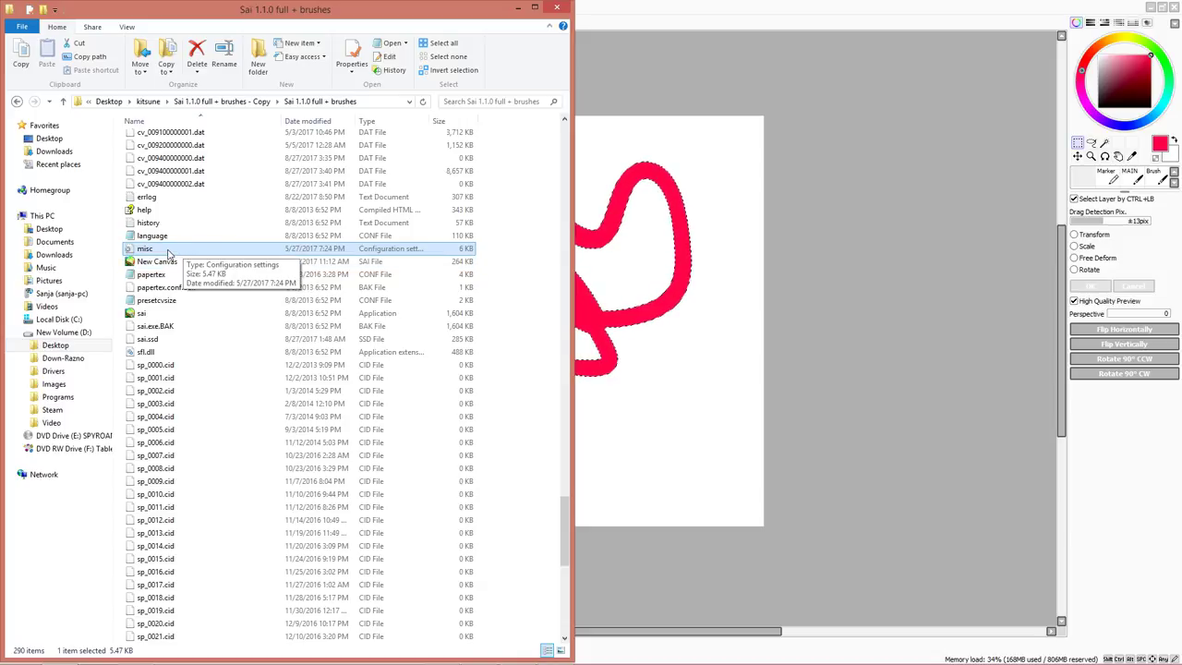
pyautogui.doubleClick(168, 253)
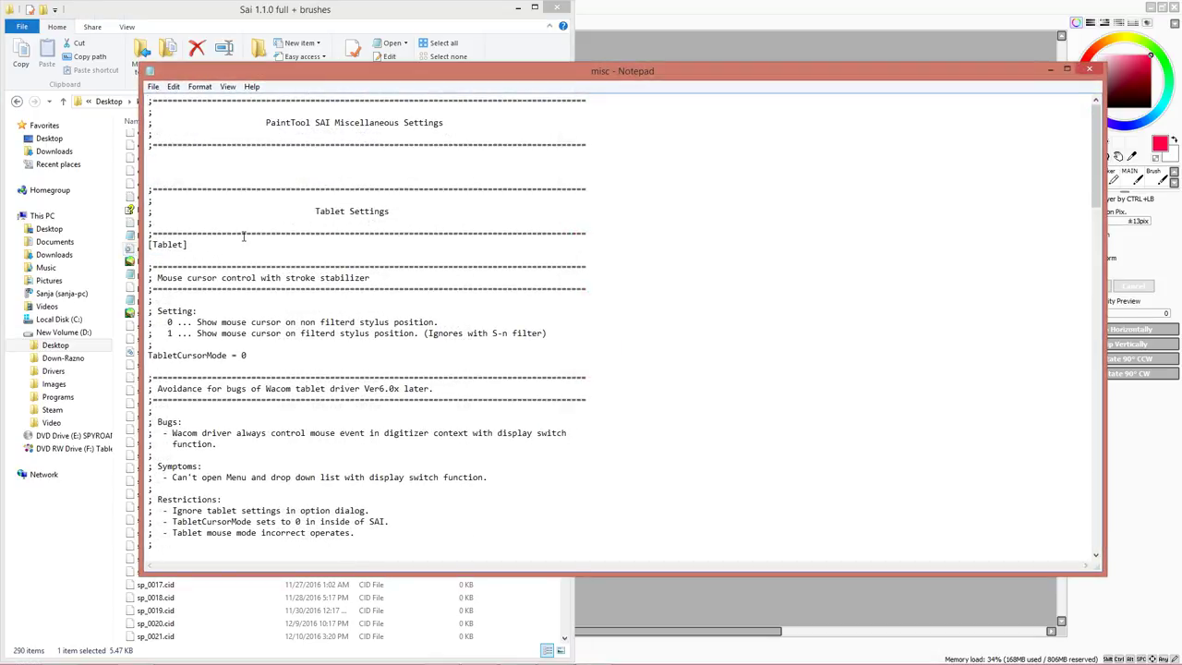
pyautogui.hotkey('ctrl', 'f')
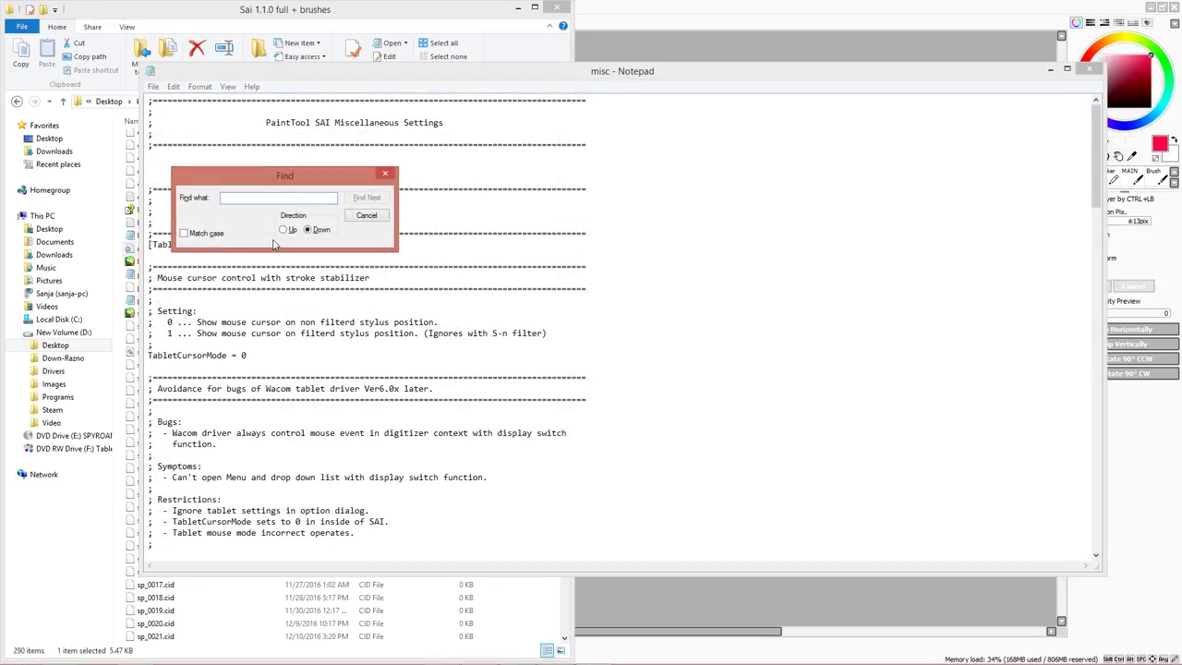
pyautogui.write('pop up')
pyautogui.press('Return')
pyautogui.press('Return')
pyautogui.press('BackSpace')
pyautogui.press('BackSpace')
pyautogui.press('Return')
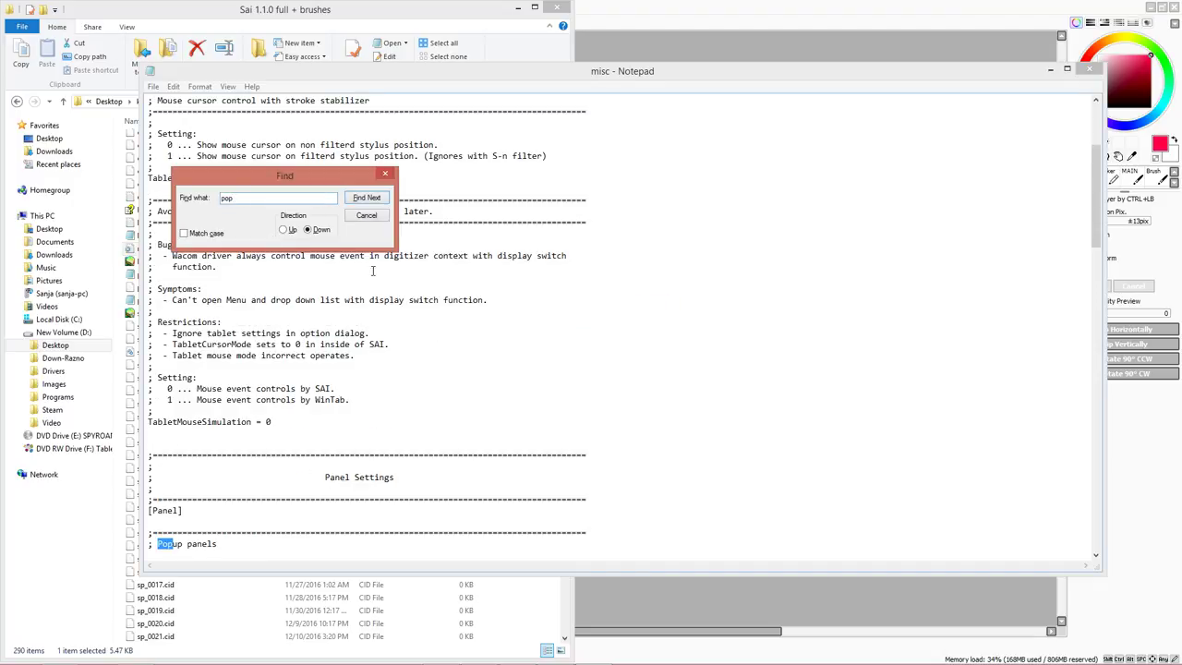
pyautogui.click(367, 215)
pyautogui.scroll(-11, 346, 336)
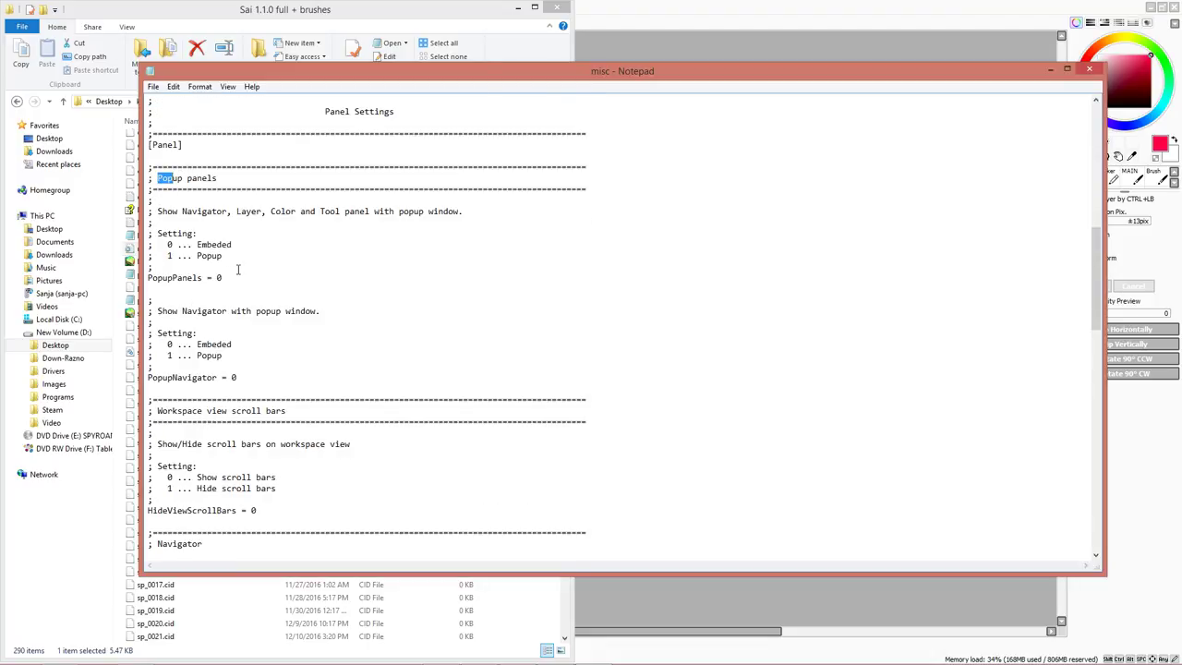
# Set PopupPanels to 1 in the Panel settings of the misc file.
pyautogui.click(237, 282)
pyautogui.scroll(-5, 237, 283)
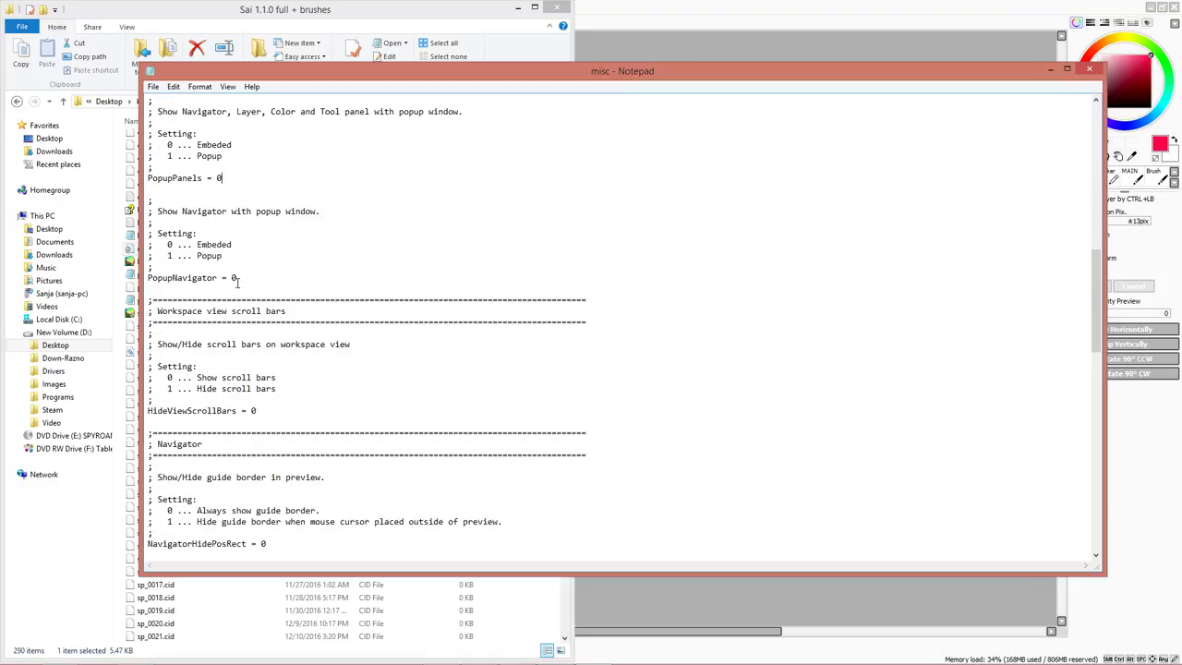
pyautogui.scroll(5, 237, 283)
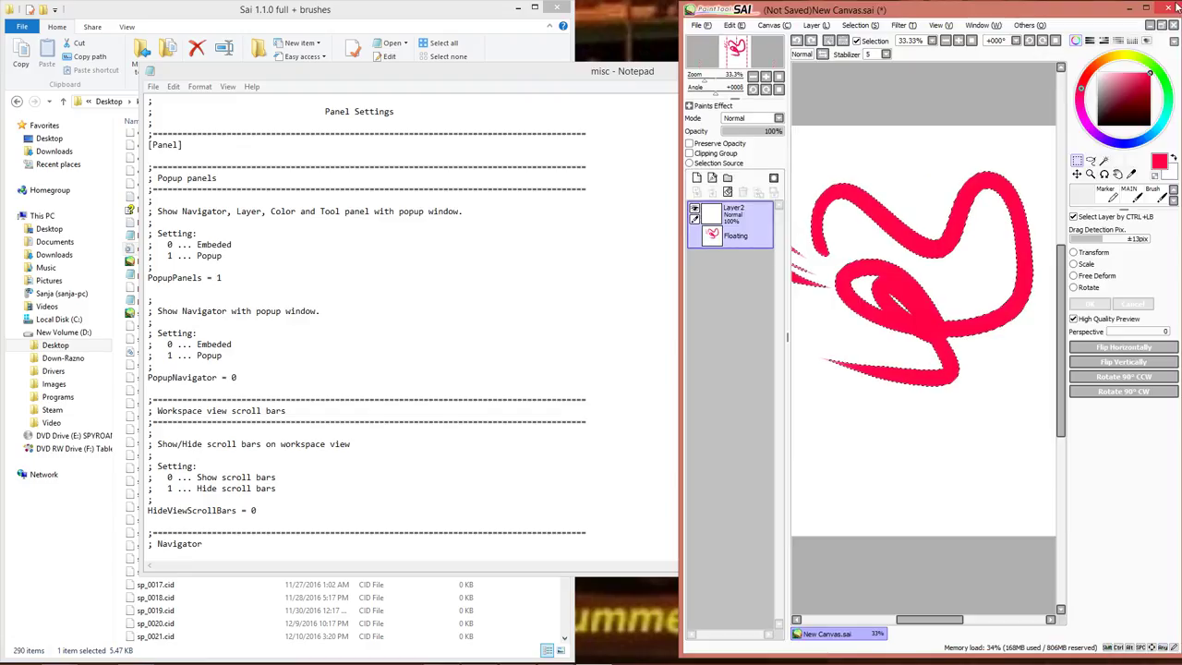
# Close PaintTool SAI together with its unsaved canvas, and show the desktop.
pyautogui.click(1174, 7)
pyautogui.click(602, 378)
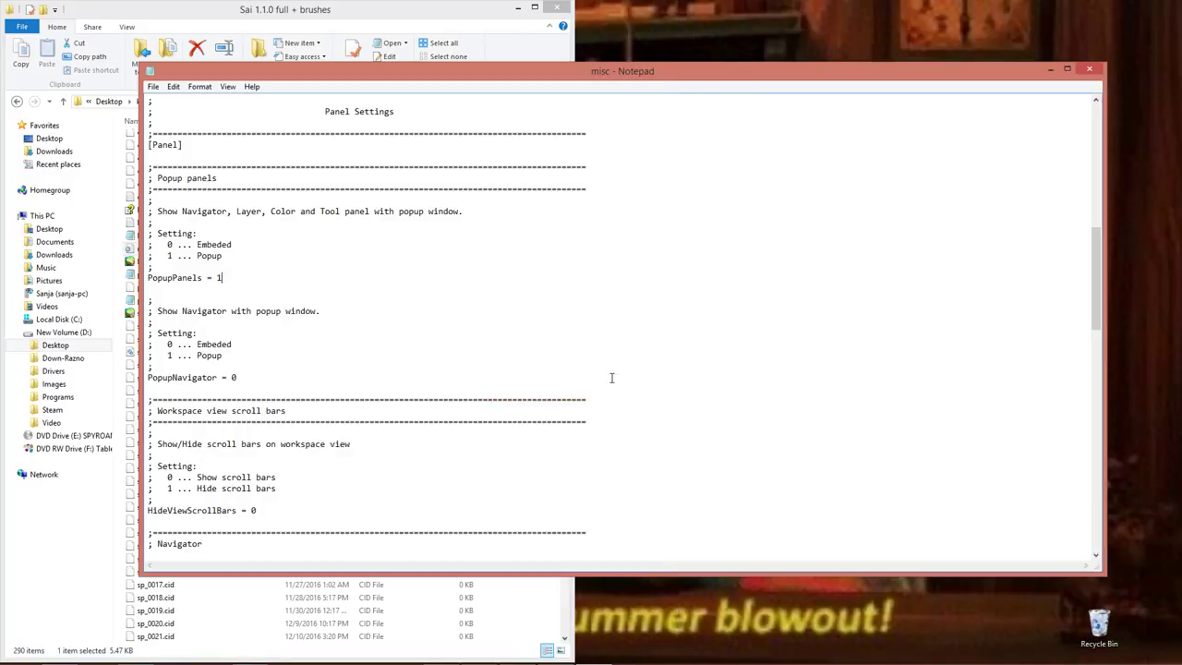
pyautogui.press('super+d')
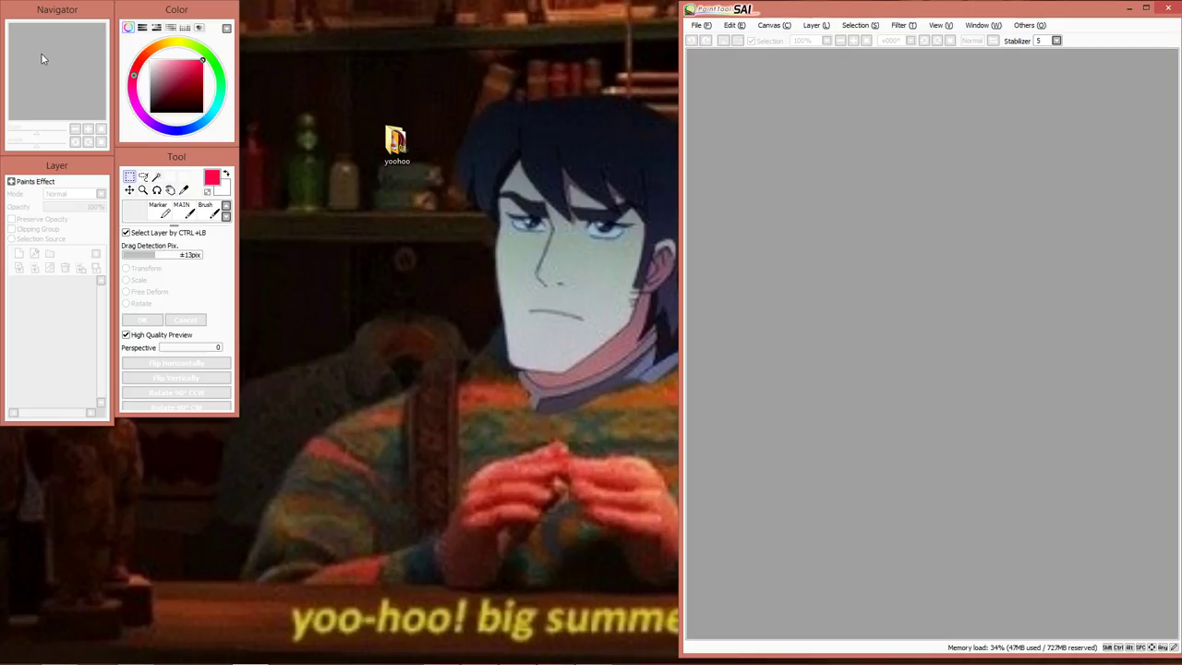
# Widen the PaintTool SAI window to the floating panels and spread the Color, Tool, Navigator and Layer panels out over the workspace.
pyautogui.moveTo(681, 209); pyautogui.dragTo(244, 209)
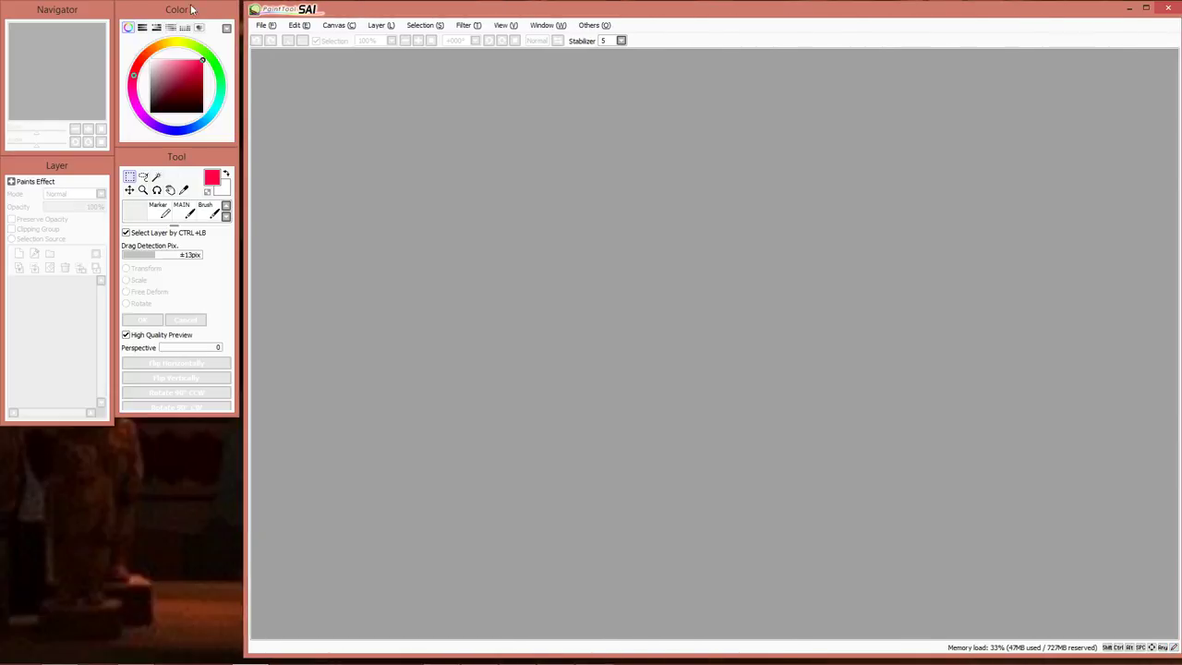
pyautogui.moveTo(194, 10); pyautogui.dragTo(908, 63)
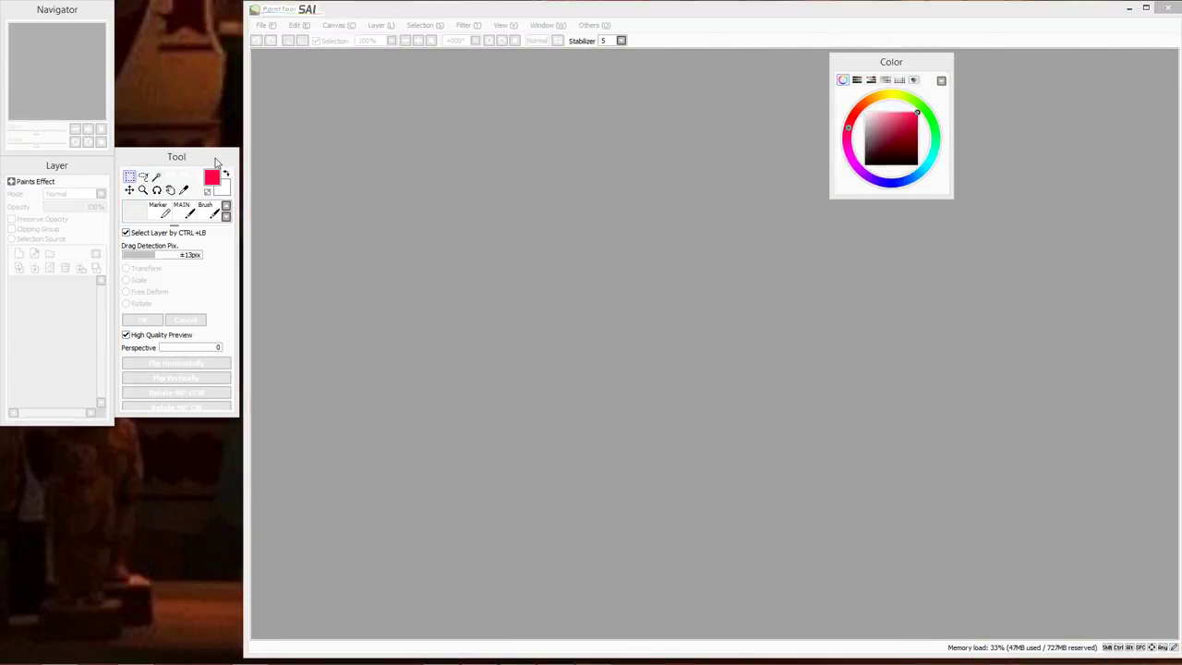
pyautogui.moveTo(170, 145); pyautogui.dragTo(263, 77)
pyautogui.moveTo(66, 14); pyautogui.dragTo(573, 268)
pyautogui.moveTo(68, 161); pyautogui.dragTo(1058, 180)
pyautogui.moveTo(591, 265); pyautogui.dragTo(707, 173)
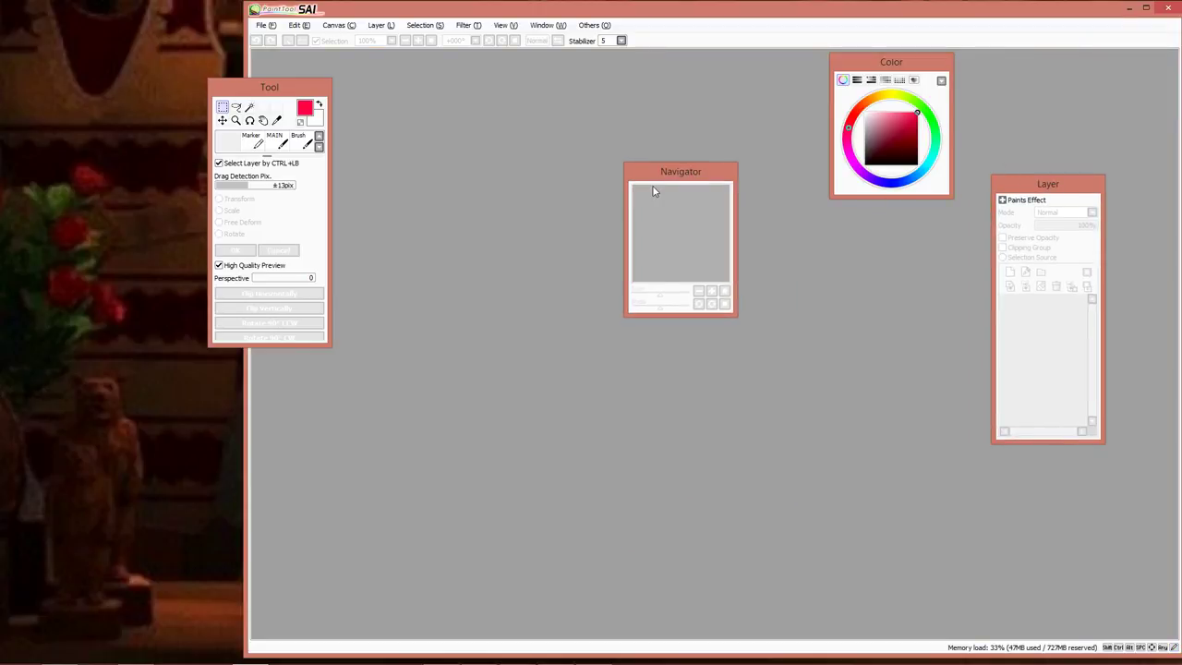
# Create a new canvas with the offered settings and move the Navigator off it, below the Tool panel.
pyautogui.hotkey('ctrl', 'n')
pyautogui.press('Return')
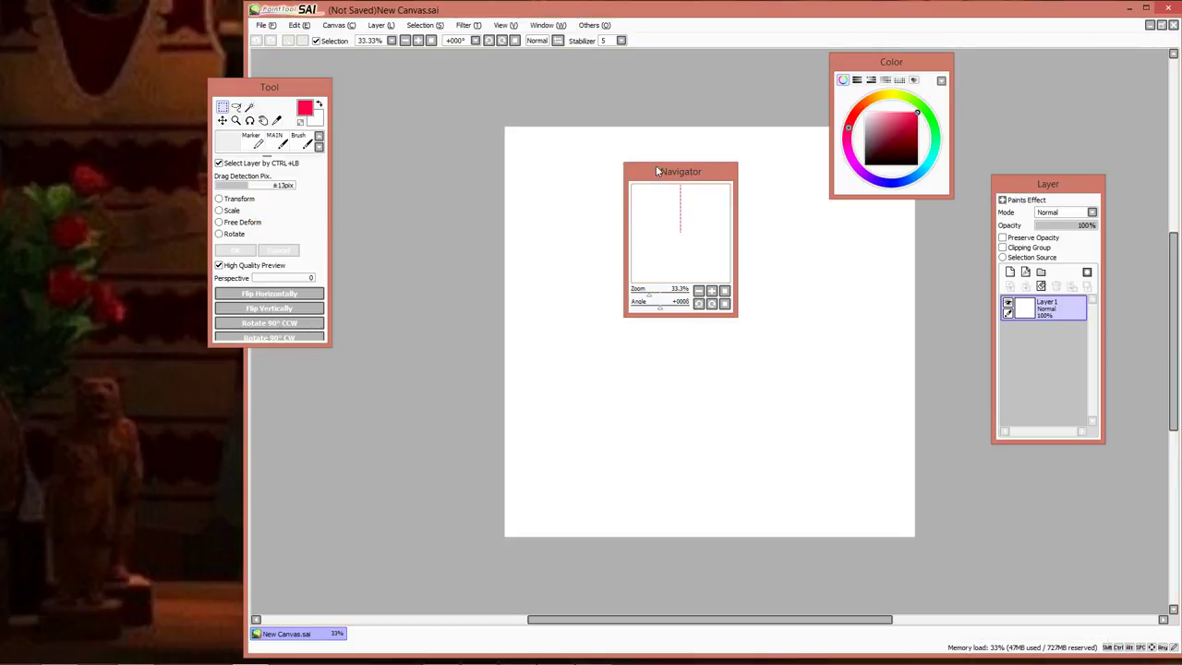
pyautogui.moveTo(656, 171); pyautogui.dragTo(296, 362)
# Try the maximized and full-screen window modes with and without the menu bar, and return to the maximized window with its title bar.
pyautogui.click(1145, 7)
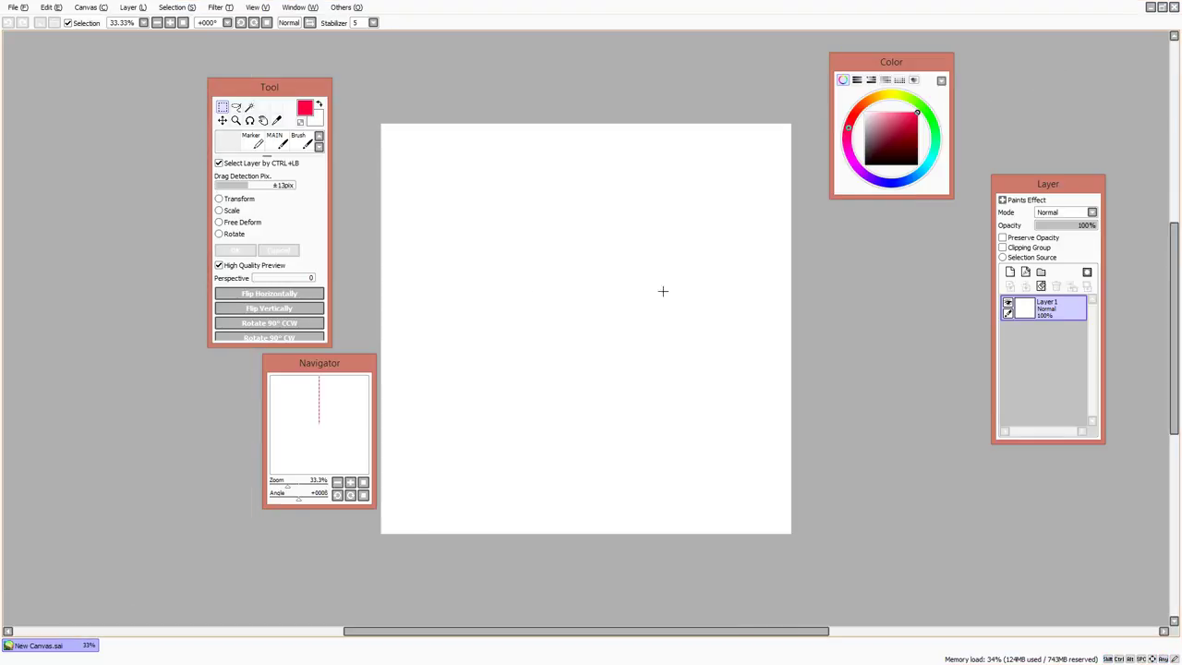
pyautogui.hotkey('shift', 'Tab')
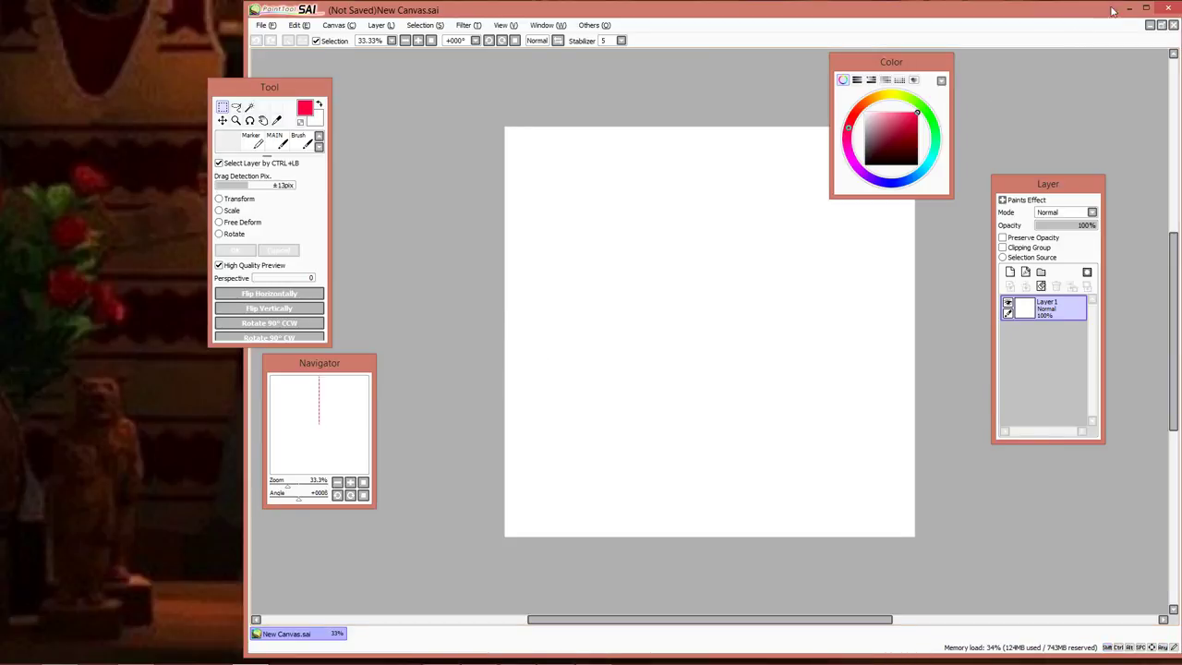
pyautogui.click(1146, 7)
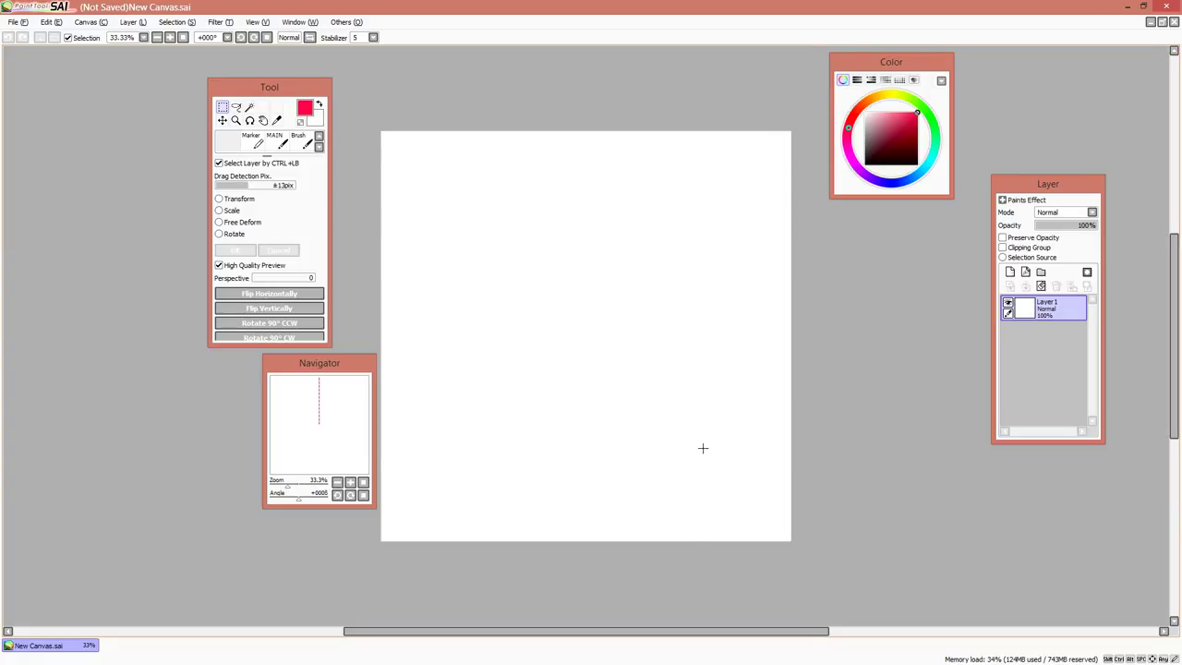
pyautogui.press('shift')
pyautogui.press('F11')
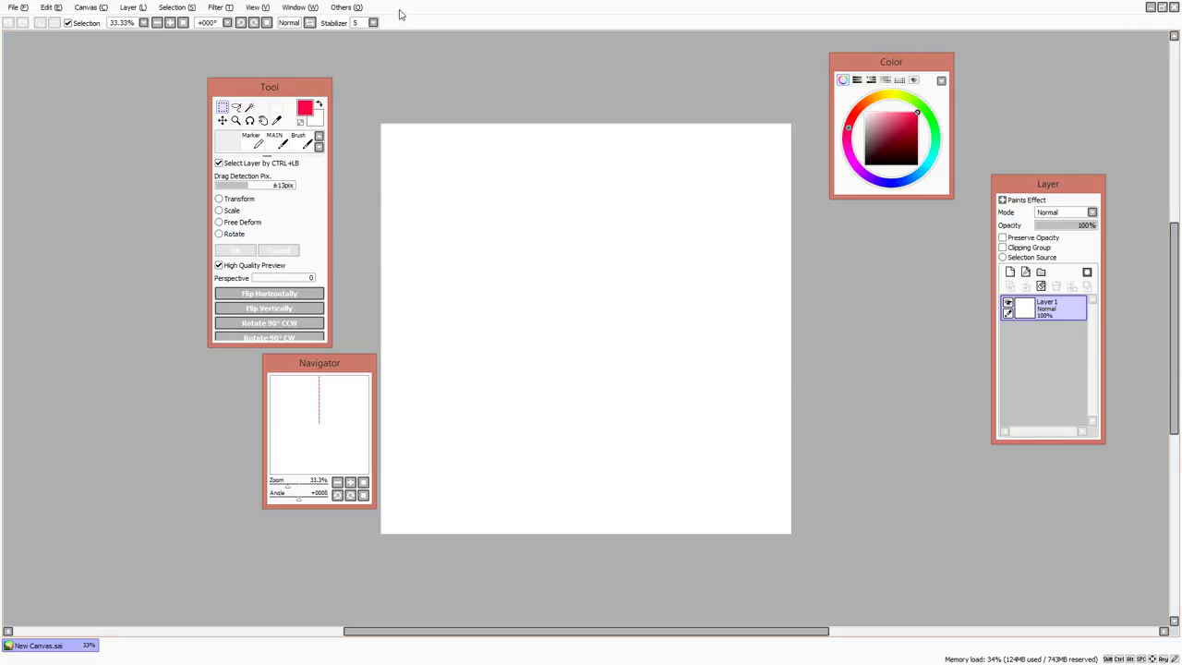
pyautogui.hotkey('shift', 'F11')
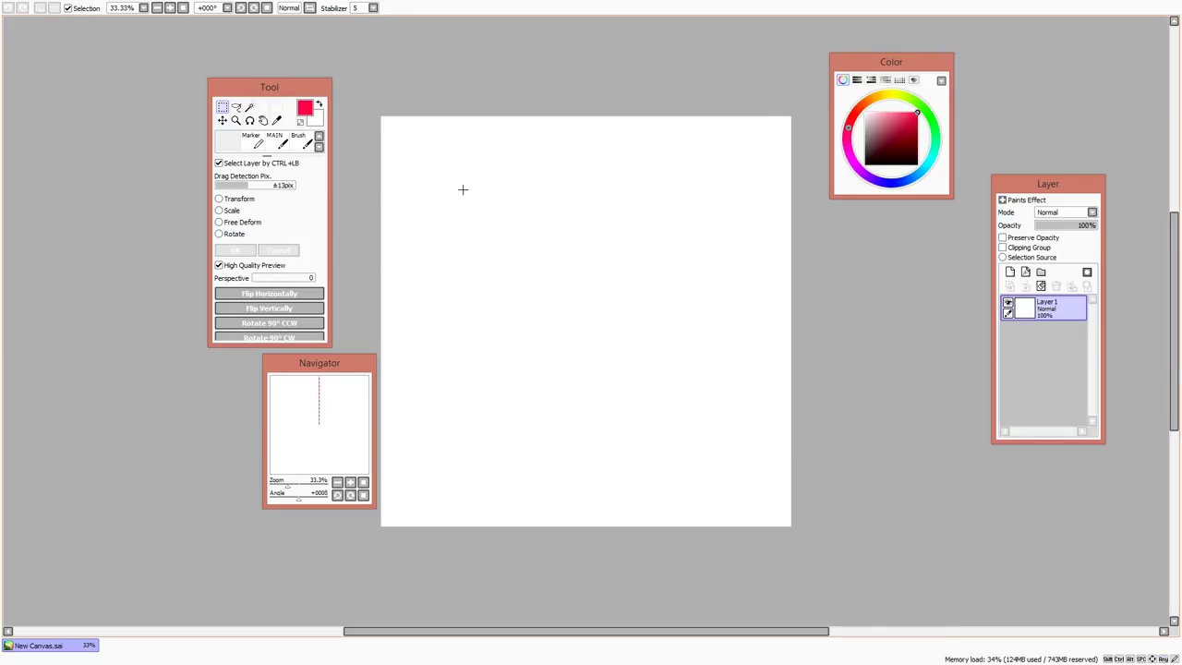
pyautogui.press('F11')
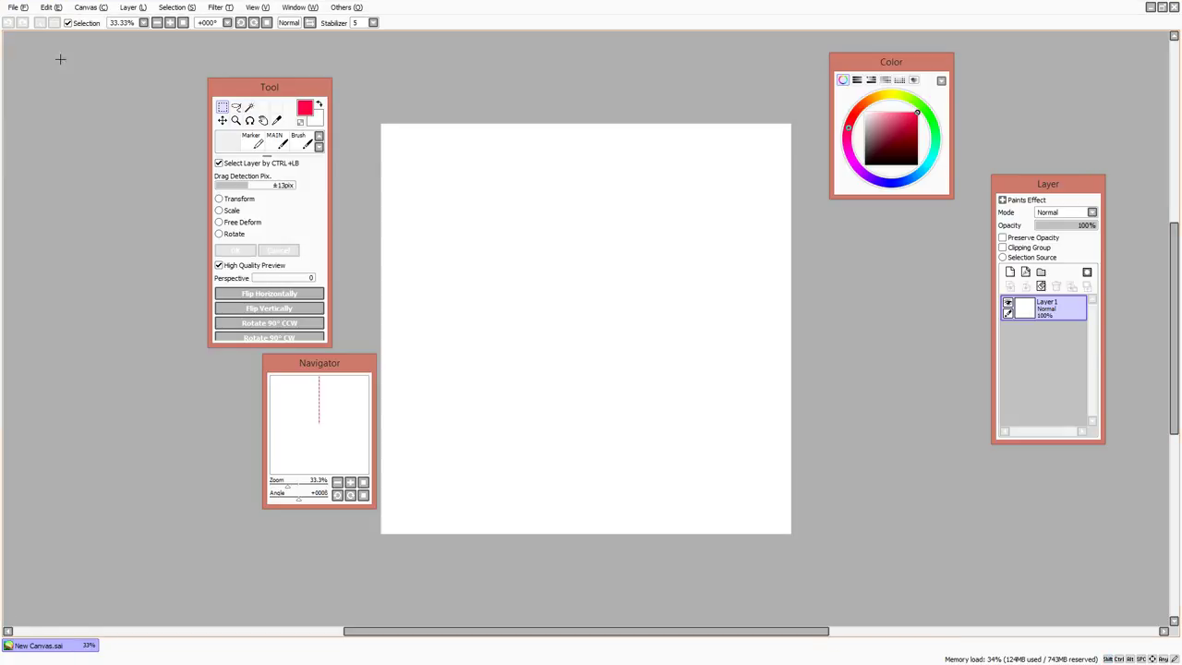
pyautogui.click(219, 7)
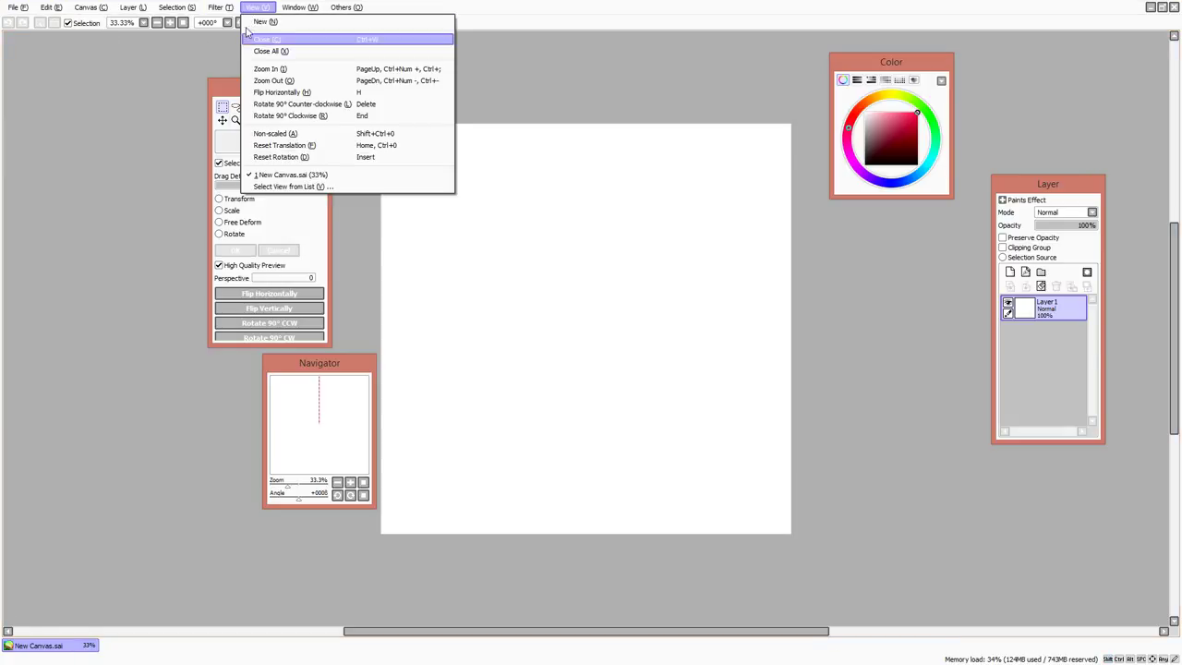
pyautogui.click(116, 190)
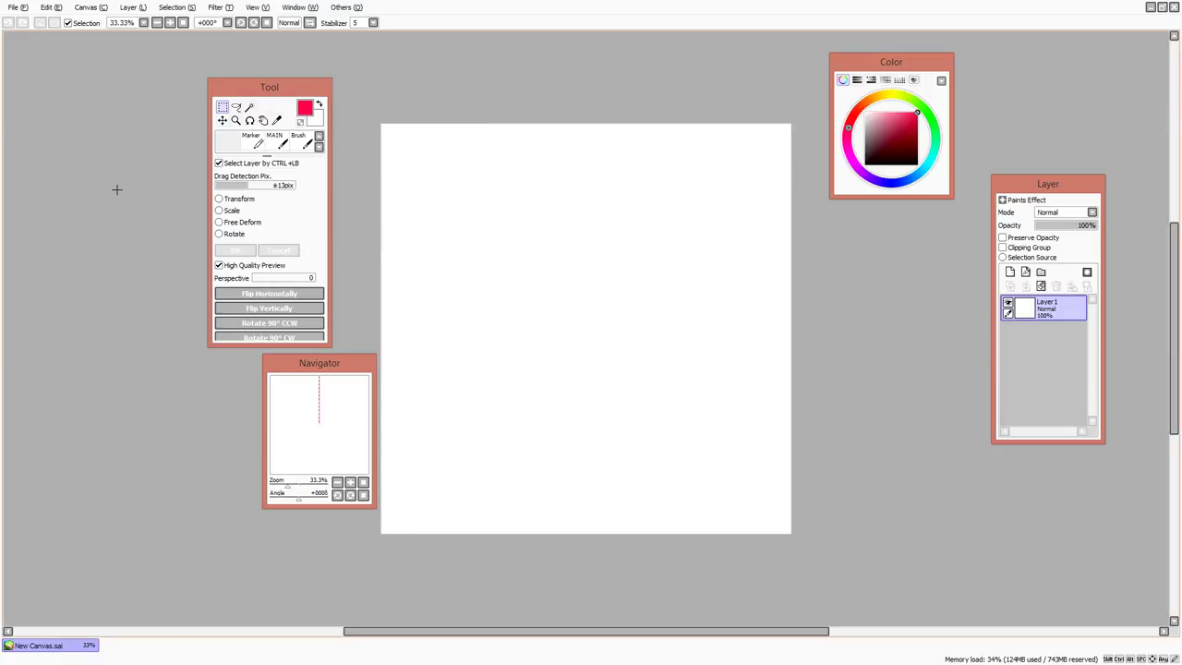
pyautogui.hotkey('shift', 'Tab')
pyautogui.hotkey('shift', 'Tab')
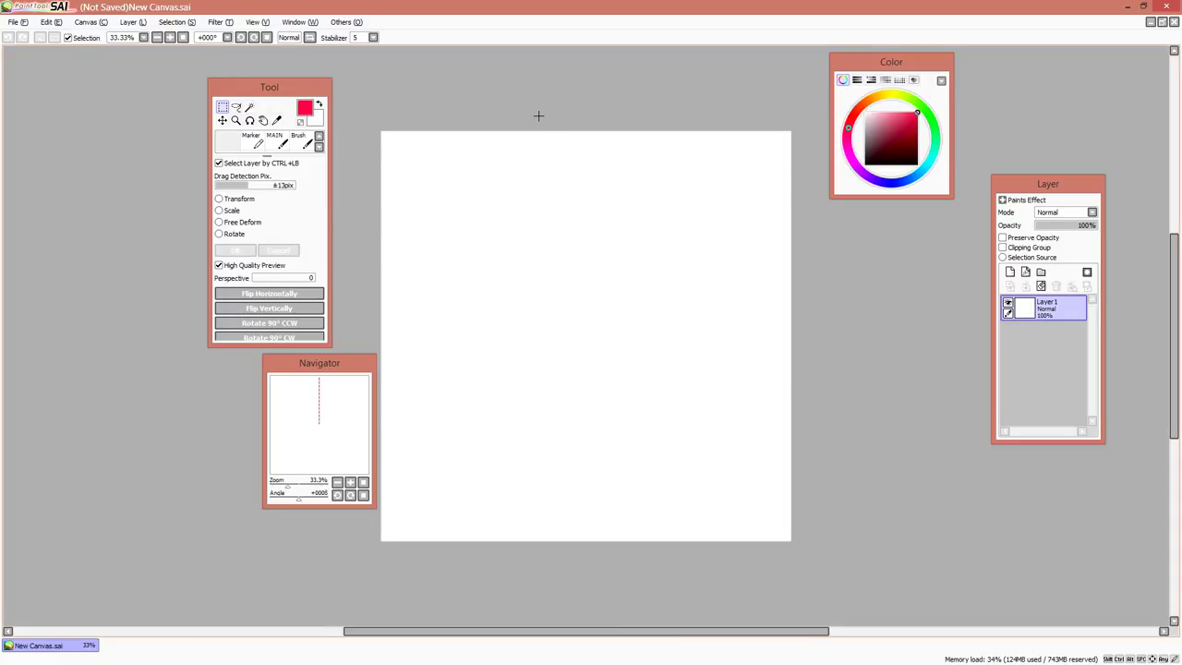
# Activate the brush, reduce its size to 35, and undo the test strokes made on the canvas.
pyautogui.press('b')
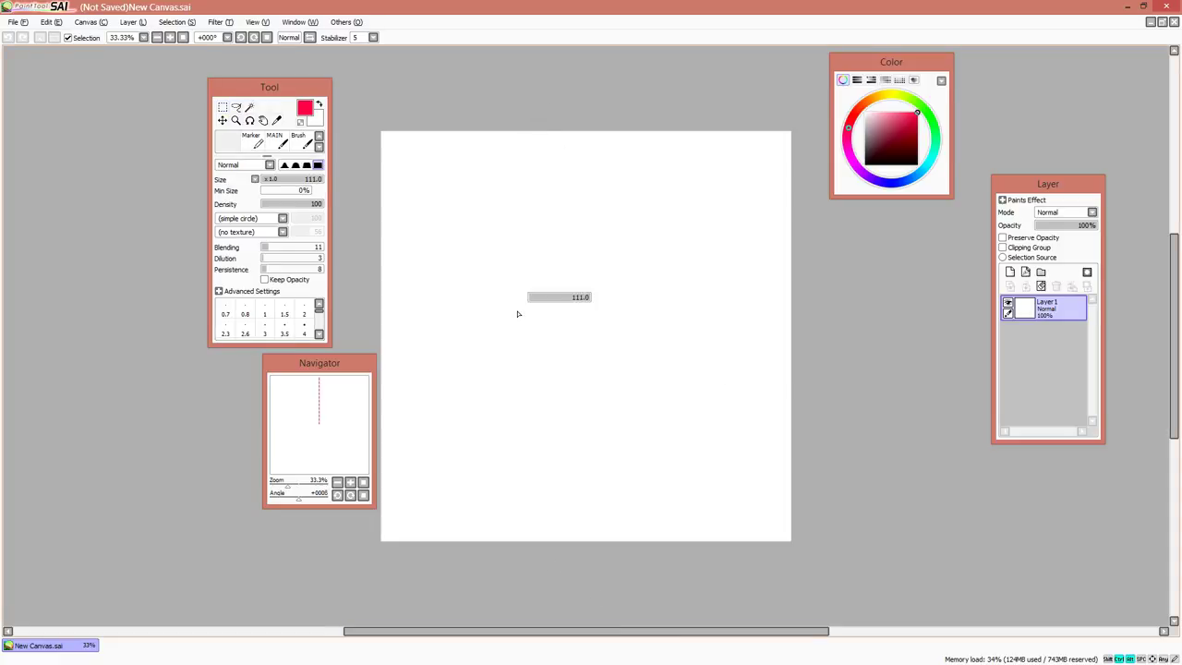
pyautogui.moveTo(614, 217)
pyautogui.mouseDown()
pyautogui.moveTo(656, 290)
pyautogui.moveTo(565, 216)
pyautogui.mouseUp()
pyautogui.moveTo(575, 256); pyautogui.dragTo(575, 277)
pyautogui.hotkey('ctrl', 'z')
pyautogui.hotkey('ctrl', 'z')
pyautogui.hotkey('ctrl', 'z')
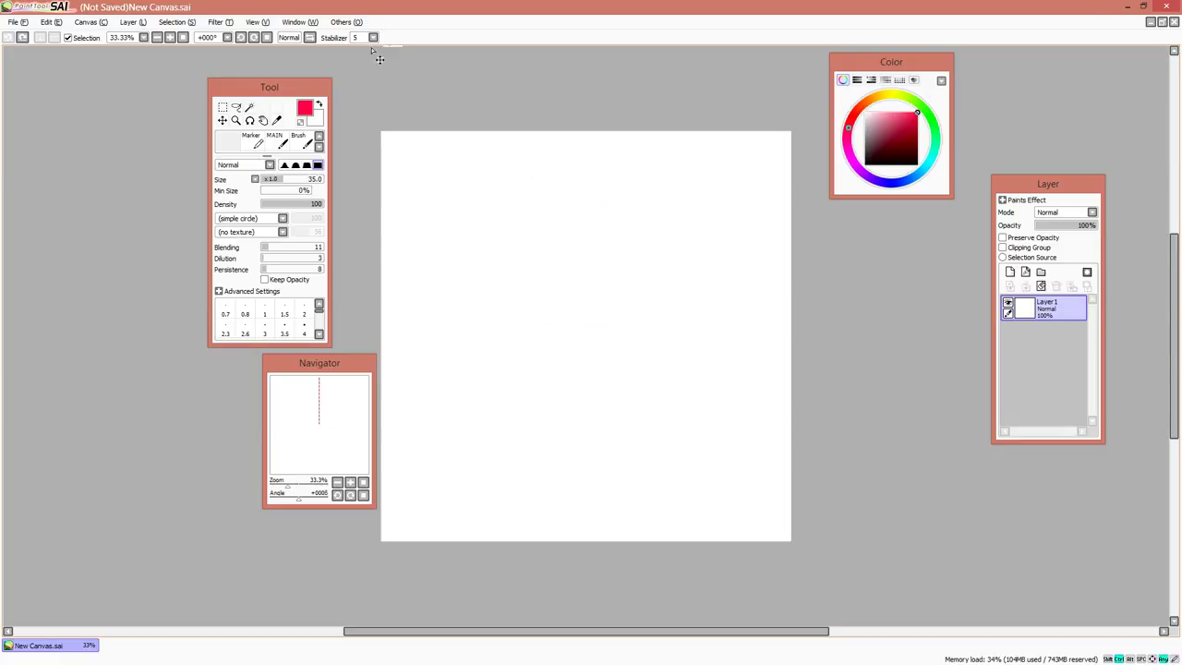
# Choose black and draw a round cartoon head with one eye and an open mouth at brush size 54.
pyautogui.click(373, 38)
pyautogui.click(367, 39)
pyautogui.click(865, 164)
pyautogui.moveTo(570, 202)
pyautogui.mouseDown()
pyautogui.moveTo(537, 295)
pyautogui.moveTo(521, 231)
pyautogui.moveTo(556, 242)
pyautogui.moveTo(569, 268)
pyautogui.moveTo(588, 264)
pyautogui.moveTo(554, 272)
pyautogui.mouseUp()
pyautogui.hotkey('ctrl', 'z')
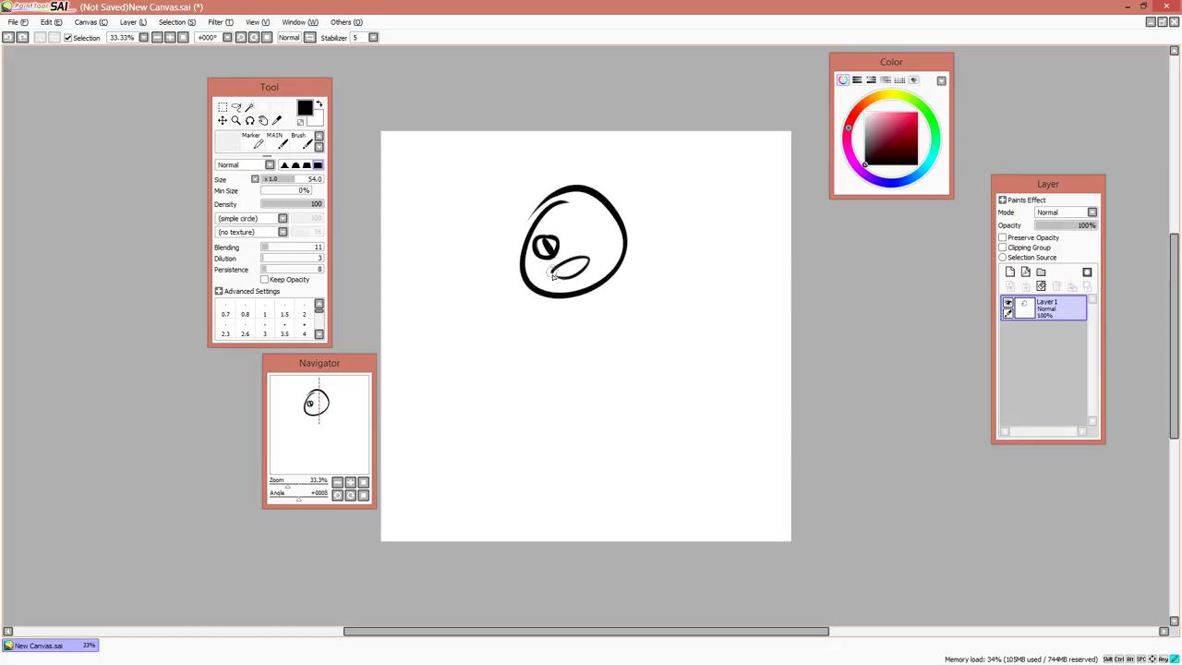
# Add the second eye with a lash, a curved body line below the head, and two small scribbled hands.
pyautogui.moveTo(571, 226)
pyautogui.mouseDown()
pyautogui.moveTo(565, 240)
pyautogui.moveTo(591, 238)
pyautogui.mouseUp()
pyautogui.moveTo(593, 225)
pyautogui.mouseDown()
pyautogui.moveTo(565, 231)
pyautogui.moveTo(576, 244)
pyautogui.mouseUp()
pyautogui.moveTo(572, 227)
pyautogui.mouseDown()
pyautogui.moveTo(581, 245)
pyautogui.moveTo(536, 267)
pyautogui.moveTo(514, 375)
pyautogui.moveTo(480, 354)
pyautogui.moveTo(513, 378)
pyautogui.mouseUp()
pyautogui.hotkey('ctrl', 'z')
pyautogui.moveTo(606, 325)
pyautogui.mouseDown()
pyautogui.moveTo(580, 357)
pyautogui.moveTo(607, 347)
pyautogui.mouseUp()
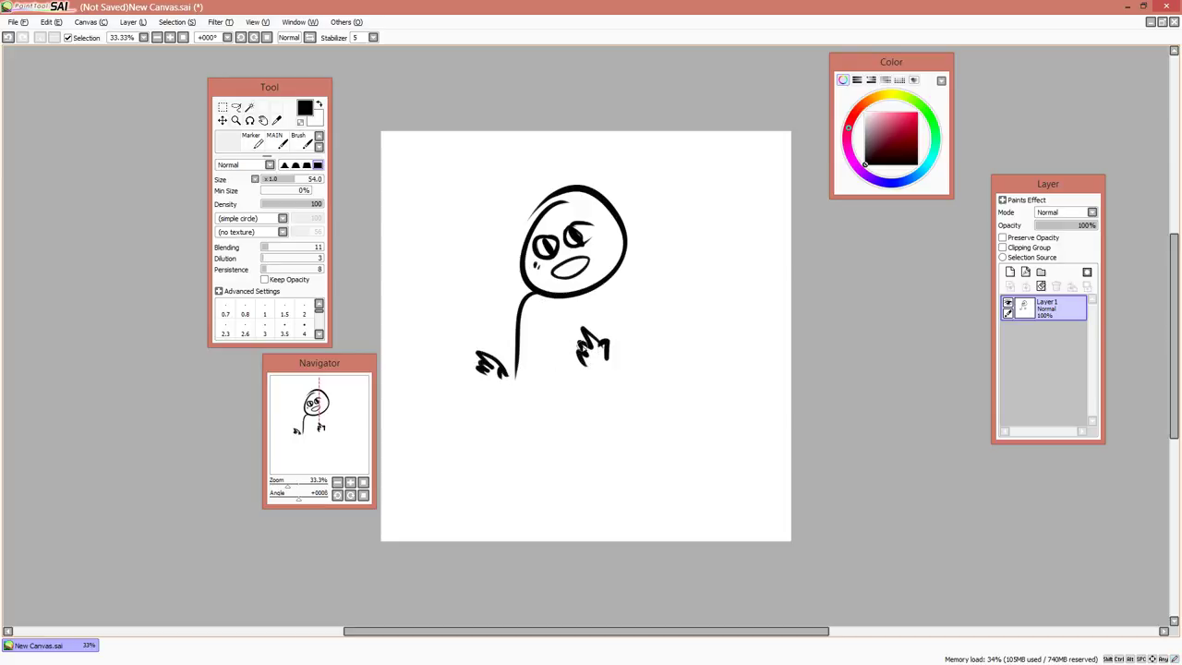
# Rotate the view to -11°, draw an ear and spiky hair on the two sides of the head, and reset the view.
pyautogui.press('Delete')
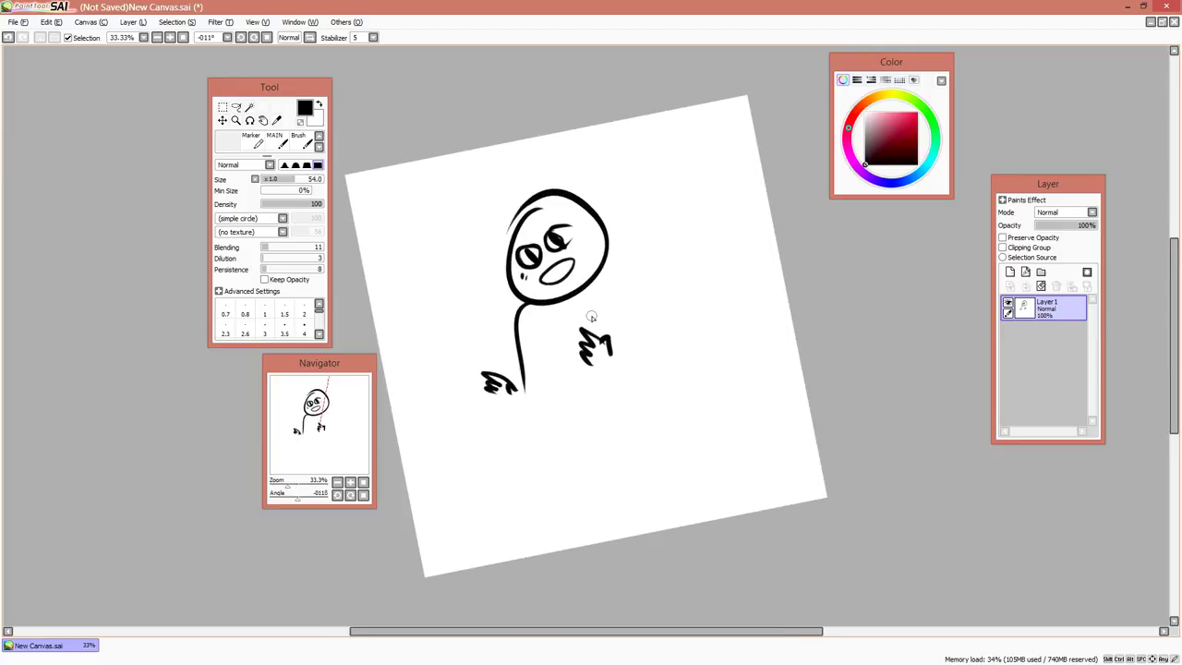
pyautogui.moveTo(563, 244)
pyautogui.mouseDown()
pyautogui.moveTo(581, 231)
pyautogui.moveTo(611, 236)
pyautogui.mouseUp()
pyautogui.moveTo(496, 236)
pyautogui.mouseDown()
pyautogui.moveTo(483, 274)
pyautogui.moveTo(482, 232)
pyautogui.moveTo(500, 237)
pyautogui.mouseUp()
pyautogui.hotkey('ctrl', 'z')
pyautogui.moveTo(498, 236)
pyautogui.mouseDown()
pyautogui.moveTo(486, 260)
pyautogui.moveTo(506, 269)
pyautogui.mouseUp()
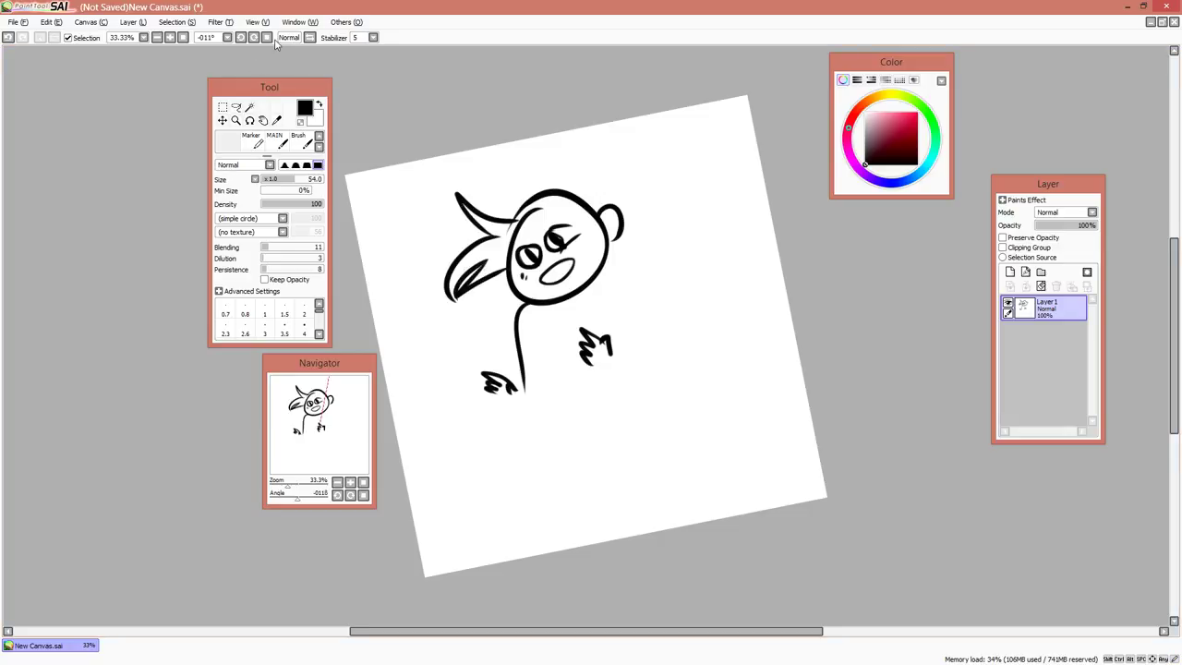
pyautogui.press('Home')
# Switch to the translucent brush with density 43, try a curved stroke at size 48, and undo it.
pyautogui.press('n')
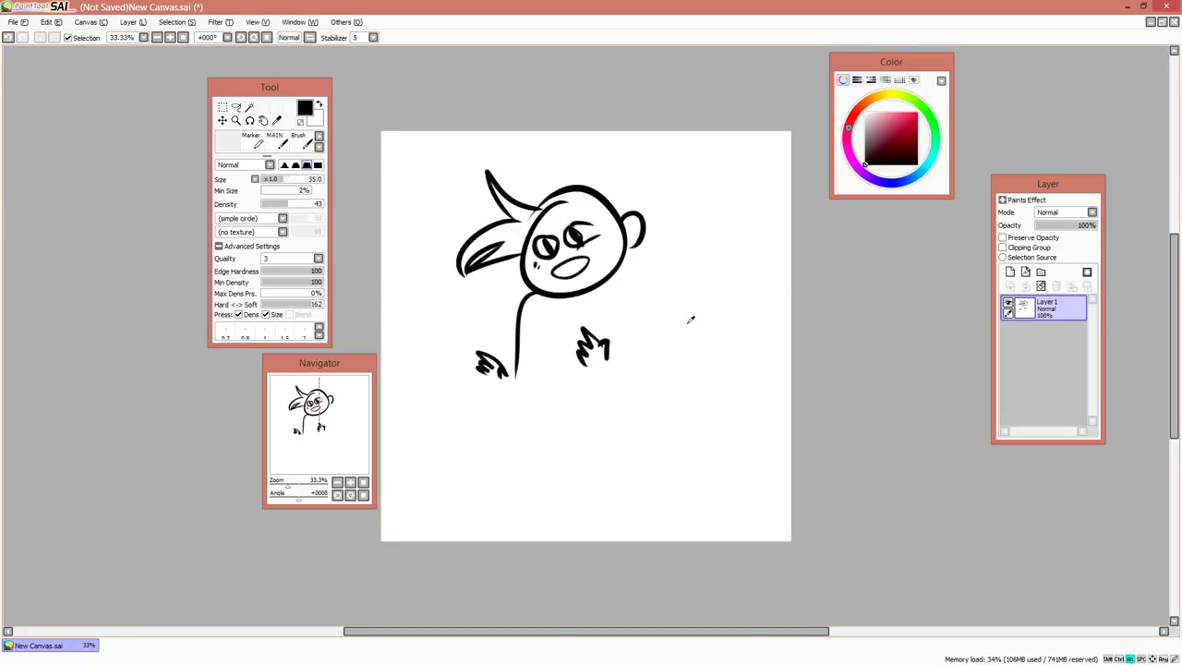
pyautogui.moveTo(692, 318)
pyautogui.mouseDown()
pyautogui.moveTo(689, 391)
pyautogui.moveTo(716, 342)
pyautogui.moveTo(693, 336)
pyautogui.moveTo(728, 342)
pyautogui.moveTo(728, 390)
pyautogui.mouseUp()
pyautogui.hotkey('ctrl', 'z')
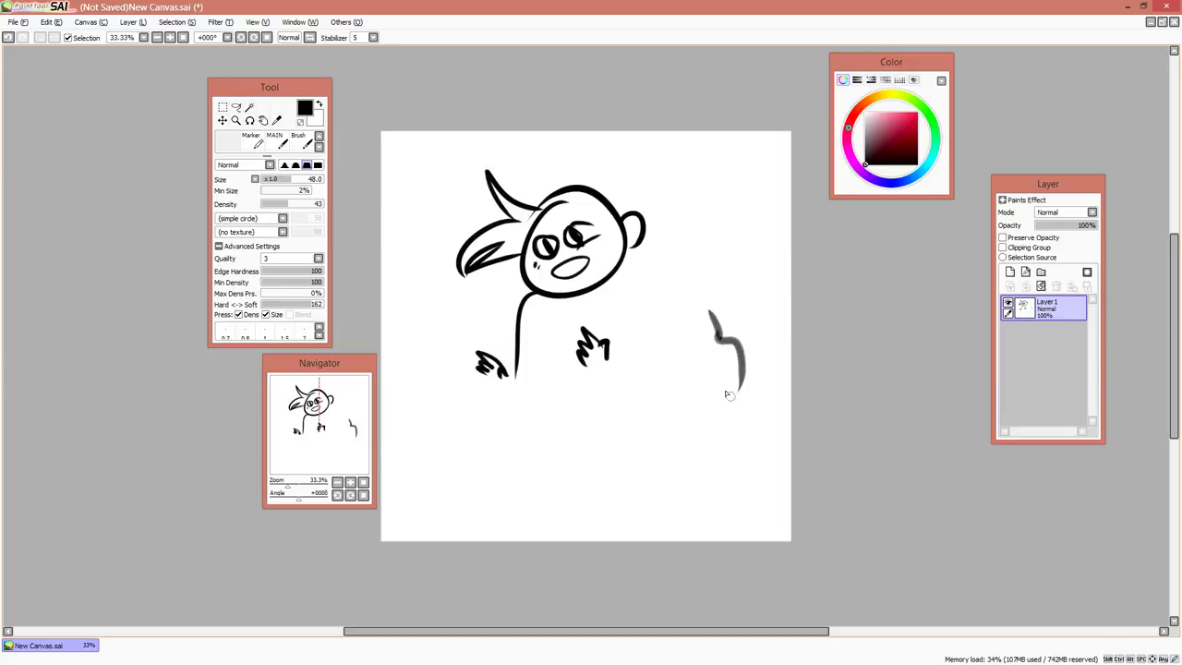
pyautogui.hotkey('ctrl', 'z')
# Sketch a small grey face with eyes, brows, an open mouth and a cheek line beside the first figure at brush size 37.
pyautogui.moveTo(669, 329)
pyautogui.mouseDown()
pyautogui.moveTo(663, 343)
pyautogui.moveTo(692, 337)
pyautogui.mouseUp()
pyautogui.moveTo(675, 339); pyautogui.dragTo(678, 338)
pyautogui.hotkey('ctrl', 'z')
pyautogui.moveTo(707, 330)
pyautogui.mouseDown()
pyautogui.moveTo(721, 322)
pyautogui.moveTo(712, 342)
pyautogui.moveTo(726, 351)
pyautogui.mouseUp()
pyautogui.moveTo(730, 315); pyautogui.dragTo(738, 374)
pyautogui.moveTo(691, 317)
pyautogui.mouseDown()
pyautogui.moveTo(739, 320)
pyautogui.moveTo(746, 307)
pyautogui.mouseUp()
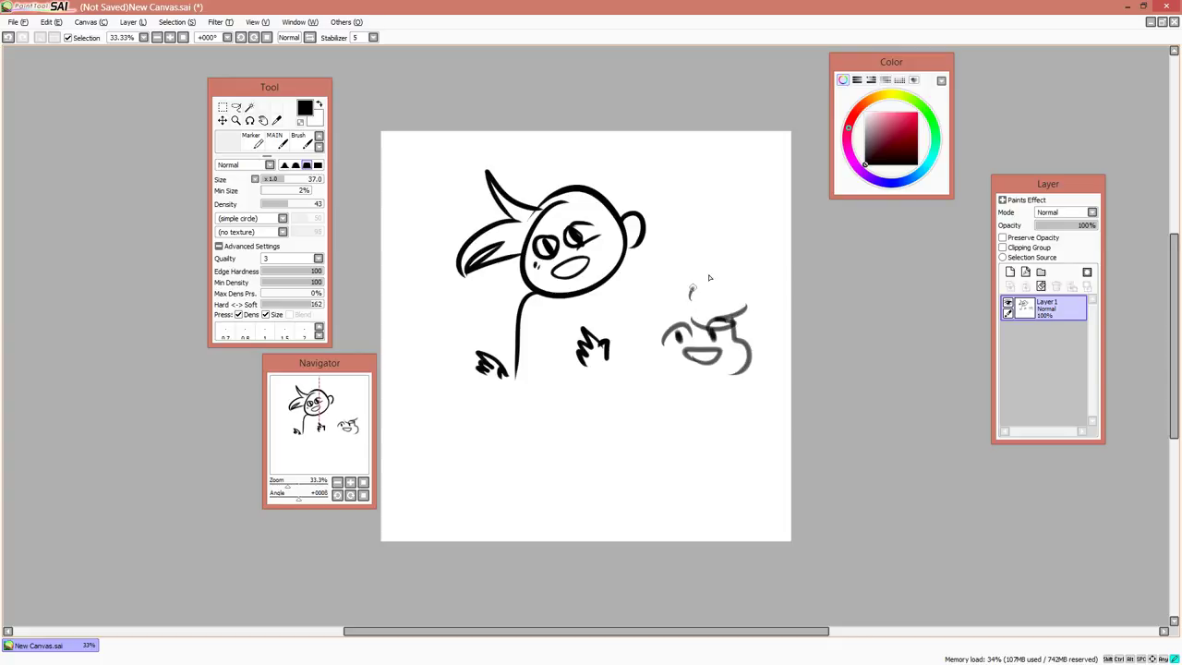